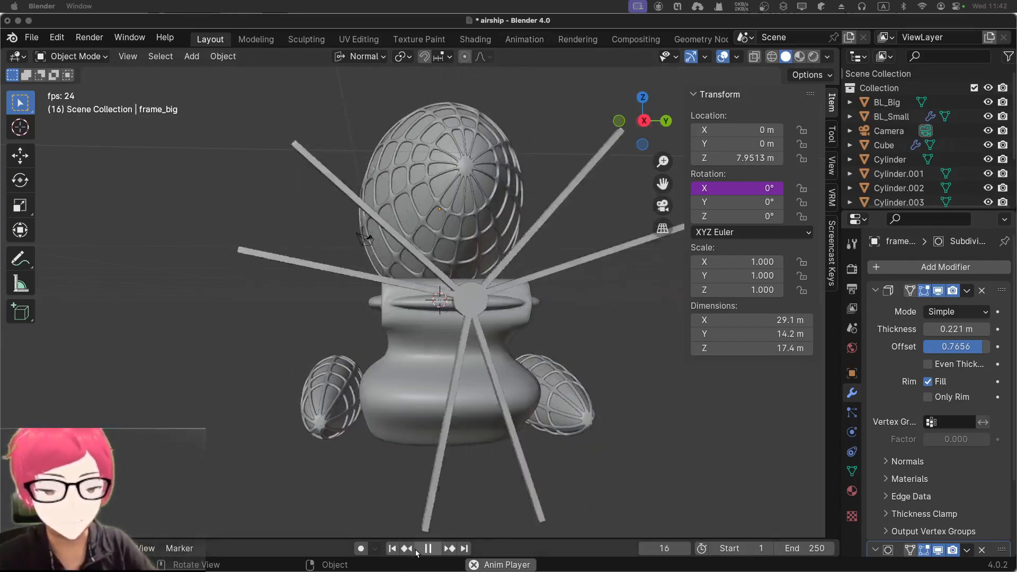
# Stop the animation playback and return the timeline to frame 1
pyautogui.press('space')
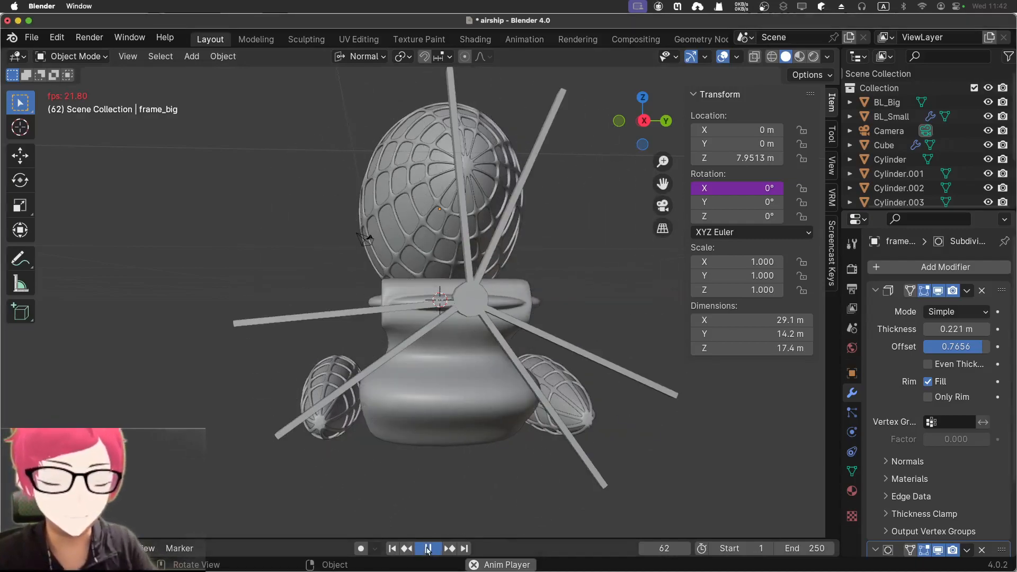
pyautogui.click(391, 551)
pyautogui.moveTo(277, 244)
pyautogui.mouseDown(button='middle')
pyautogui.moveTo(364, 238)
pyautogui.moveTo(267, 237)
pyautogui.mouseUp(button='middle')
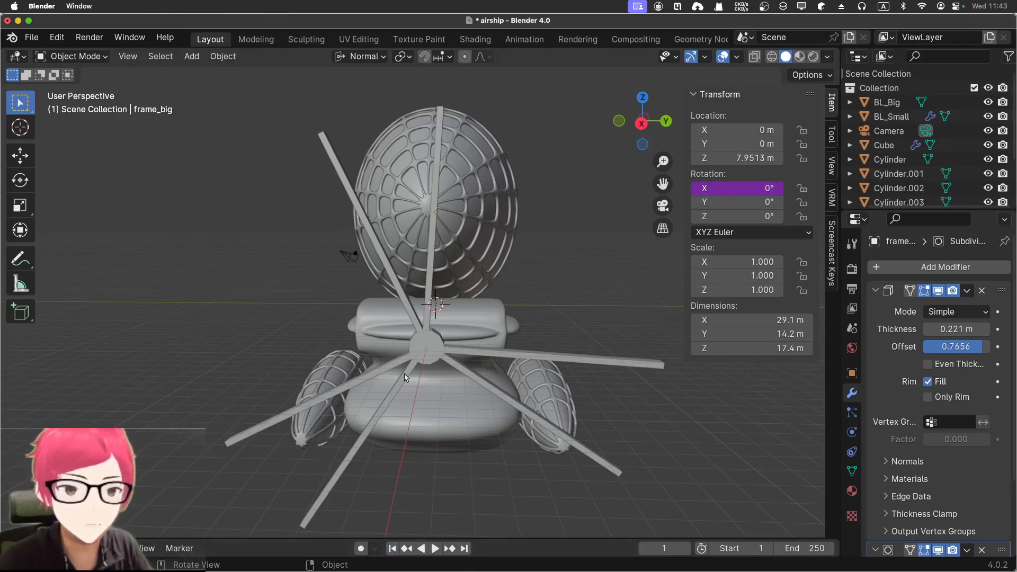
pyautogui.scroll(3, 372, 466)
pyautogui.scroll(-2, 423, 503)
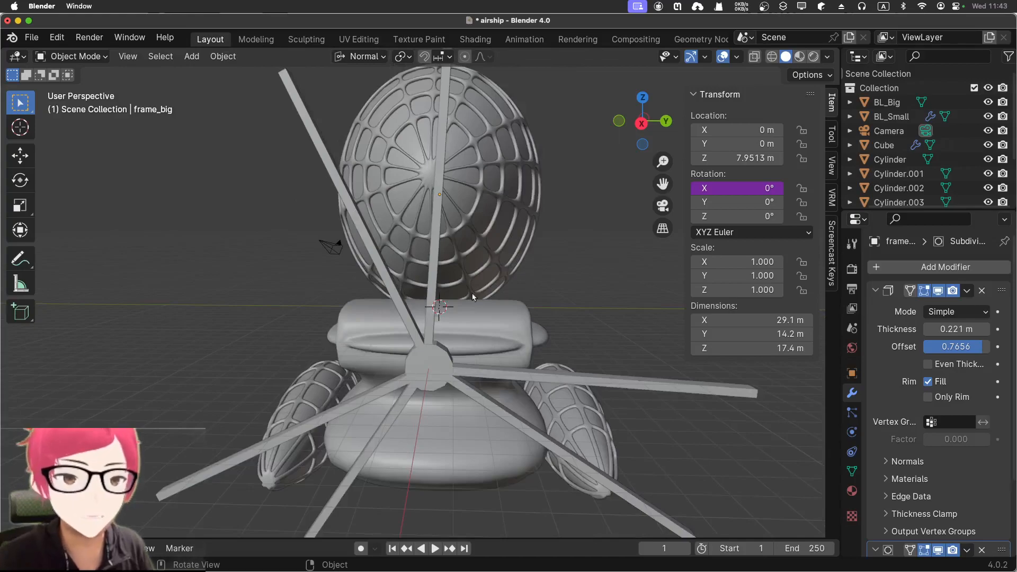
# Enter the driver expression #frame/10 for frame_big's X rotation and play the animation briefly to check the result
pyautogui.click(736, 188)
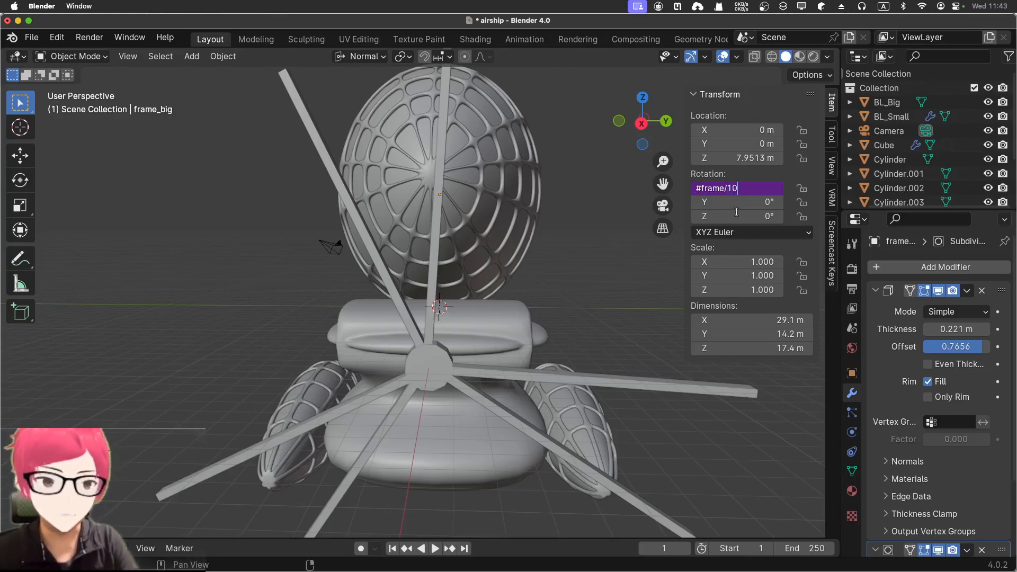
pyautogui.press('Return')
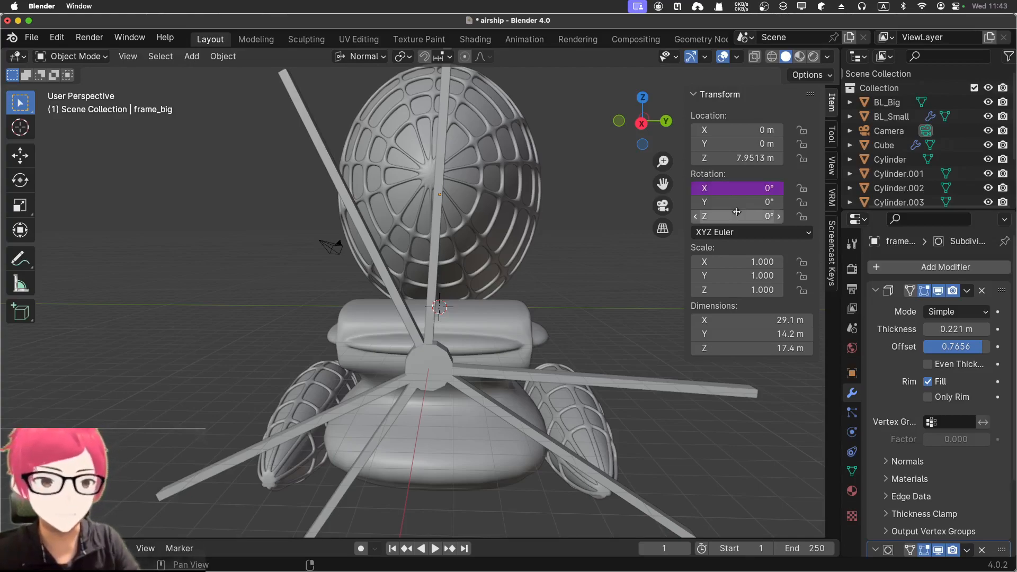
pyautogui.click(433, 549)
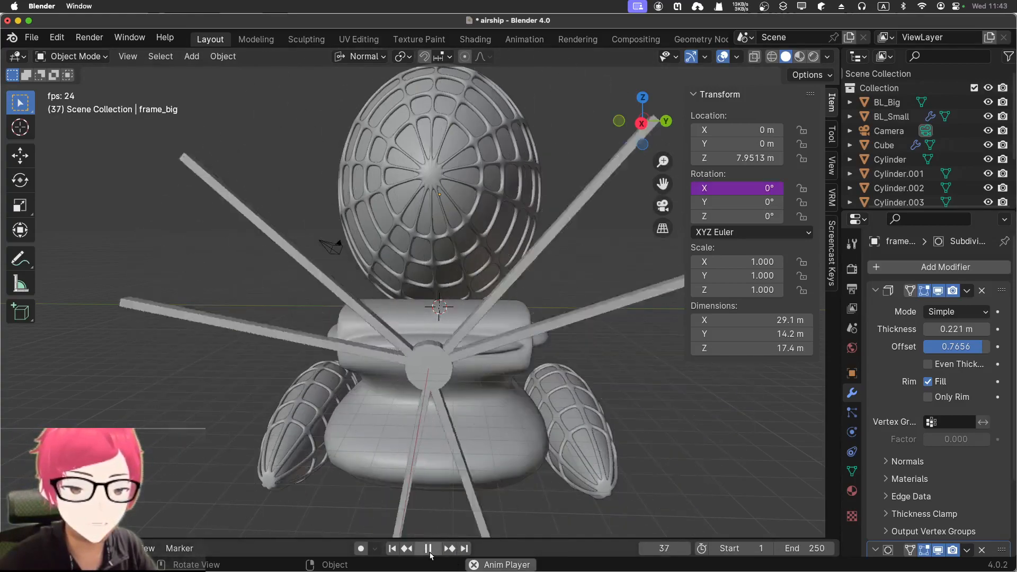
pyautogui.press('space')
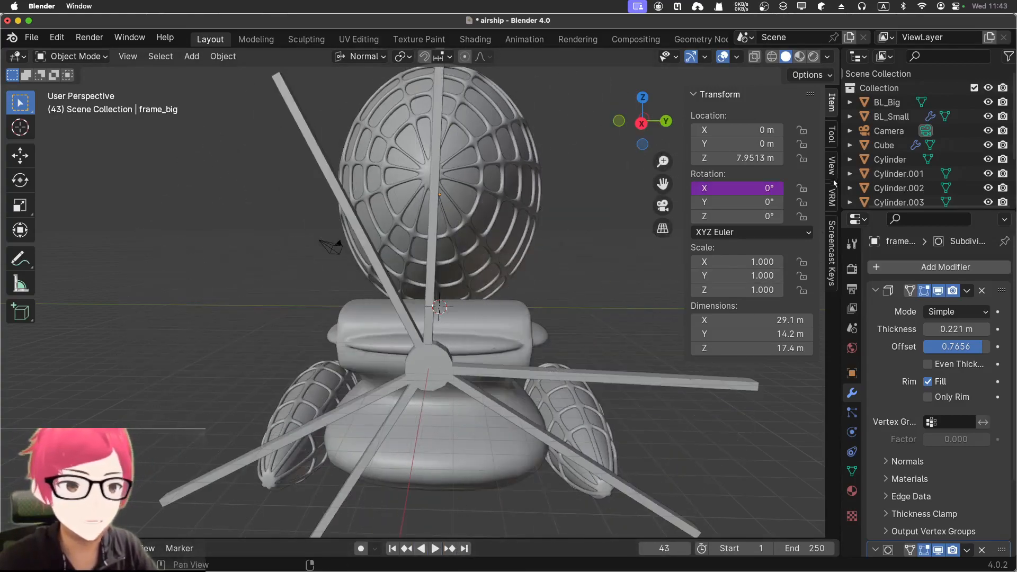
# Select the propeller Cylinder.004, switch to the right orthographic view, and set its X rotation to 0
pyautogui.scroll(-5, 889, 201)
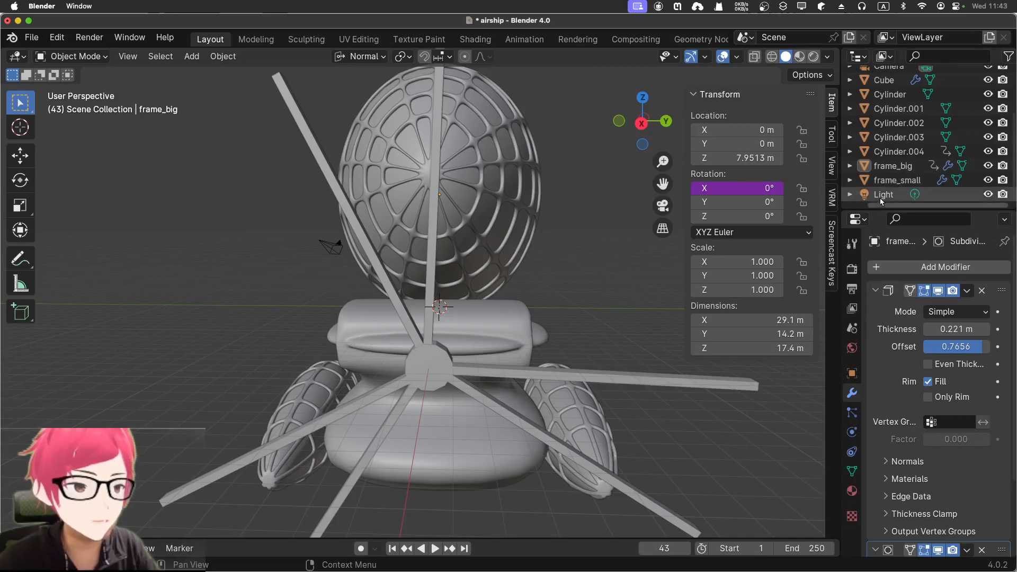
pyautogui.click(911, 166)
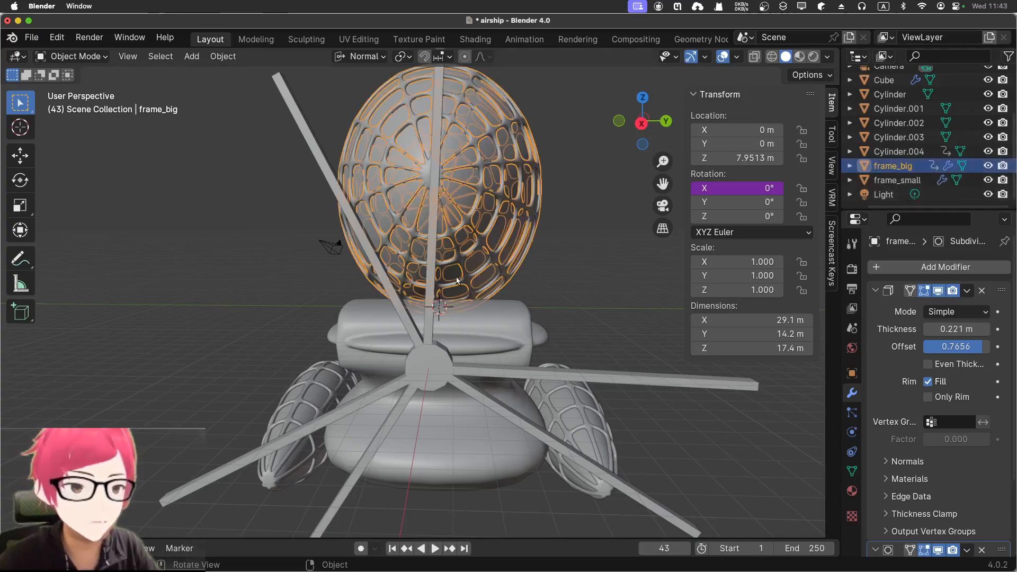
pyautogui.click(414, 356)
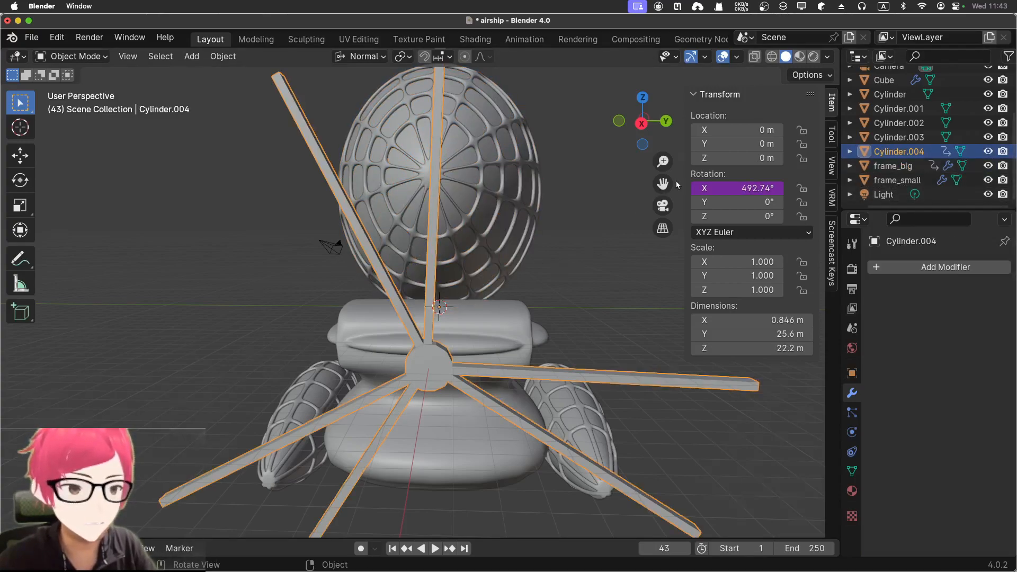
pyautogui.press('KP_1')
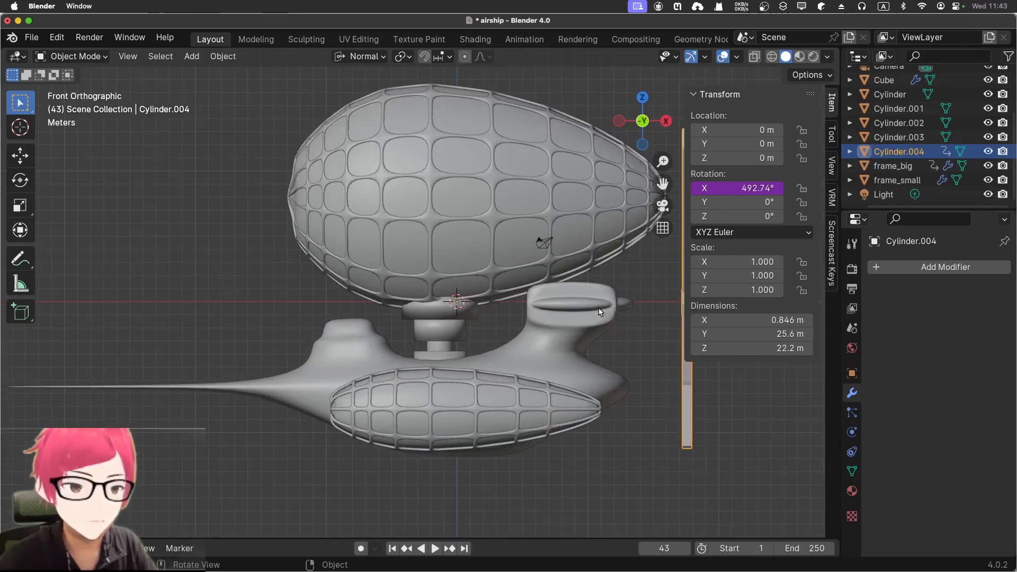
pyautogui.press('KP_3')
pyautogui.click(738, 189)
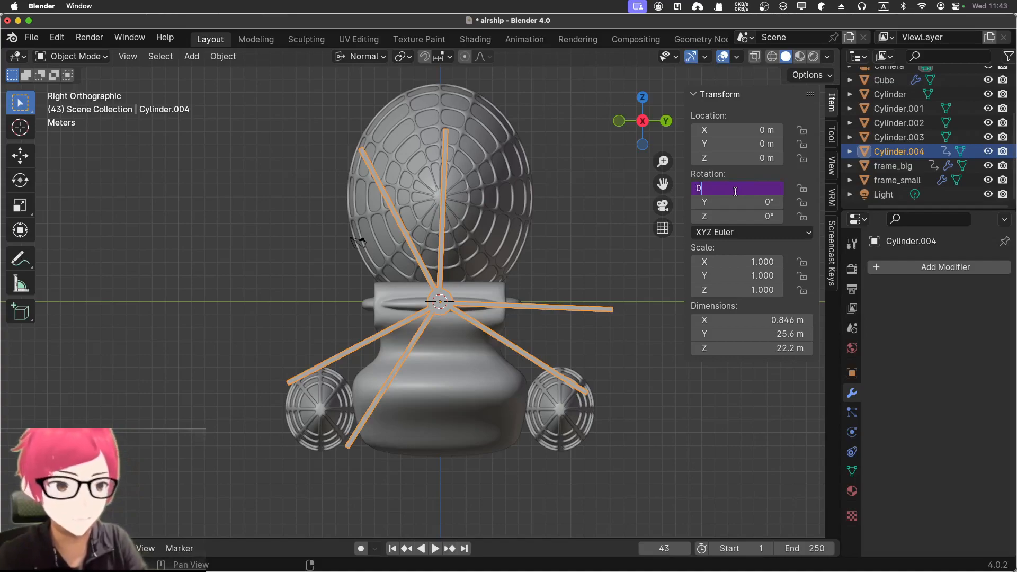
pyautogui.write('0')
pyautogui.press('Return')
# Rewind the timeline to its first frame
pyautogui.click(740, 186)
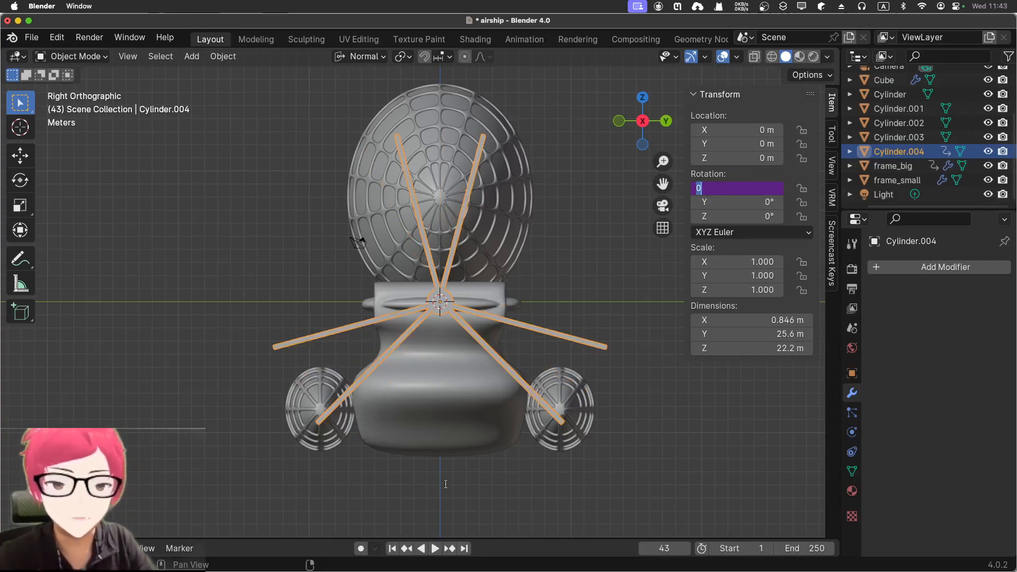
pyautogui.click(392, 548)
pyautogui.click(392, 549)
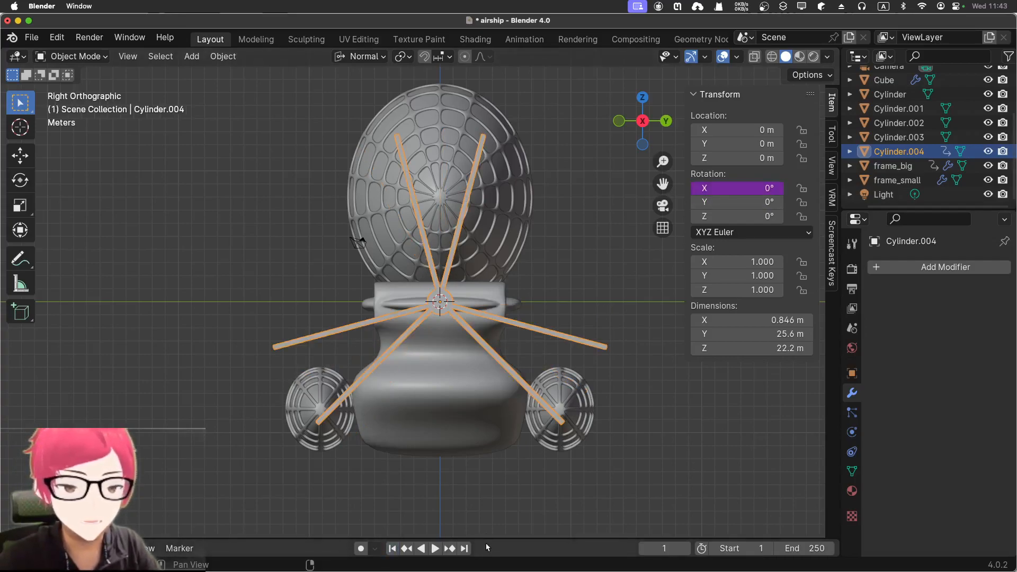
# Enlarge the timeline temporarily and clear the animation data of the propeller Cylinder.004
pyautogui.moveTo(486, 539); pyautogui.dragTo(432, 301)
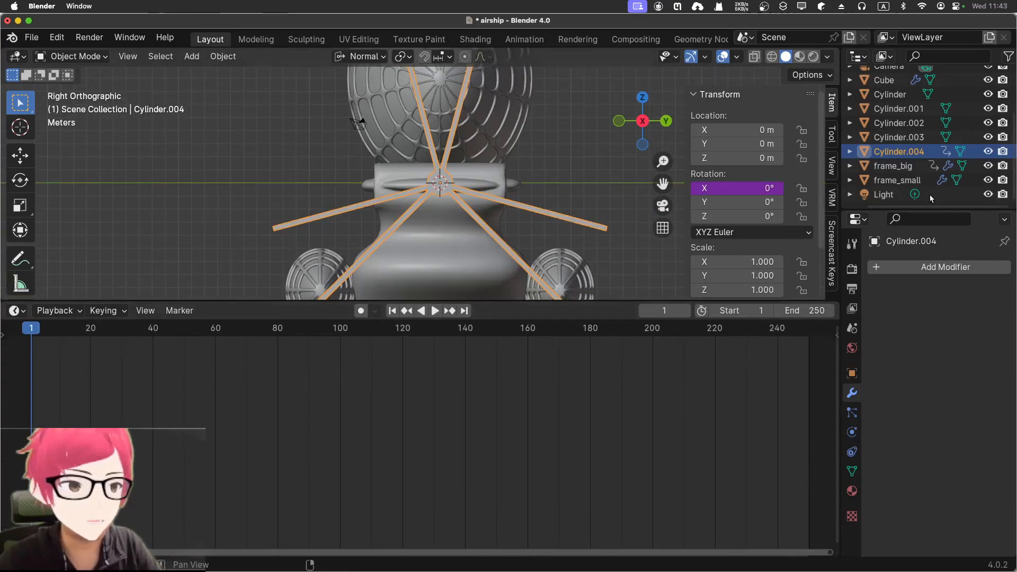
pyautogui.click(850, 152)
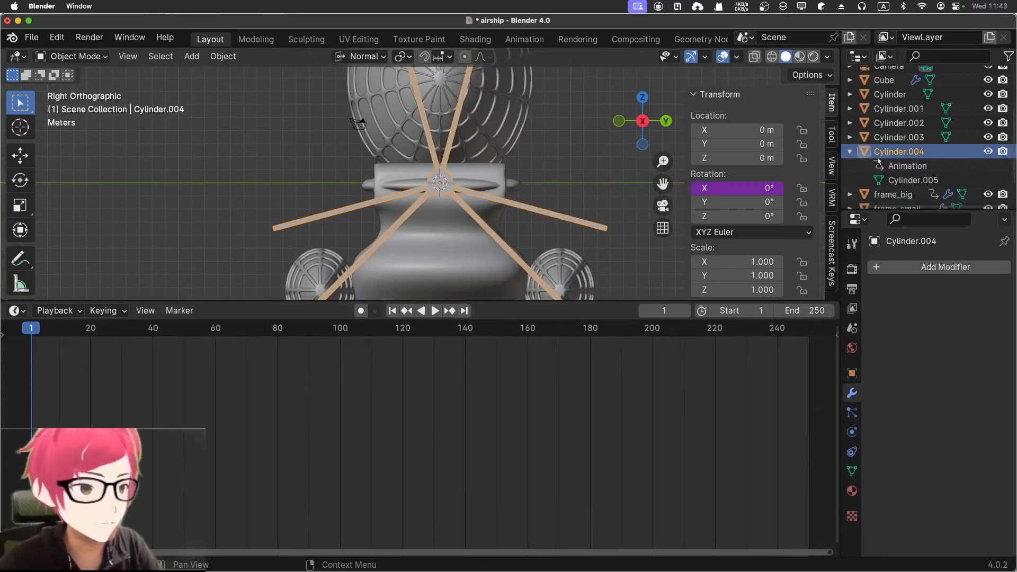
pyautogui.rightClick(902, 169)
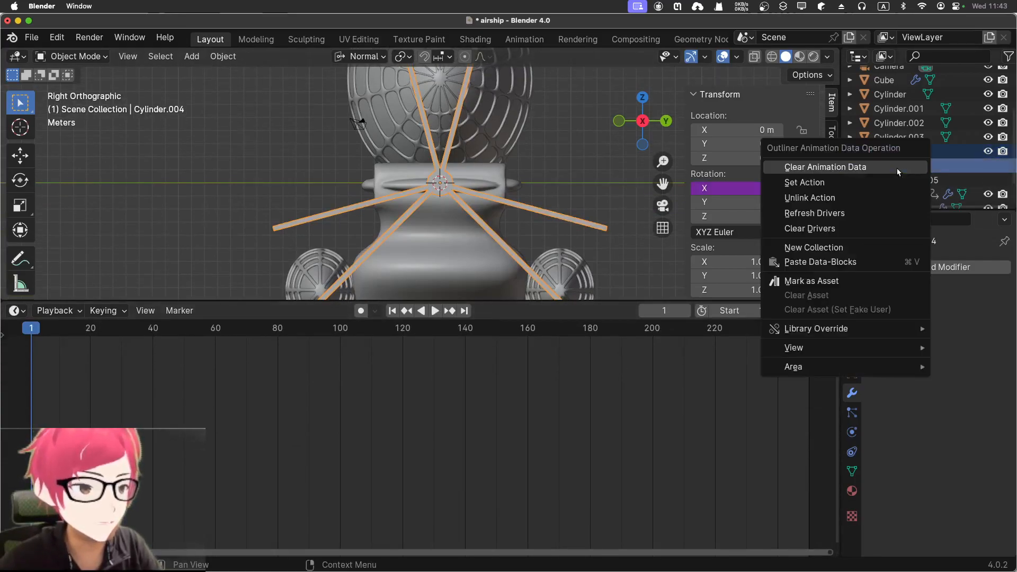
pyautogui.click(830, 167)
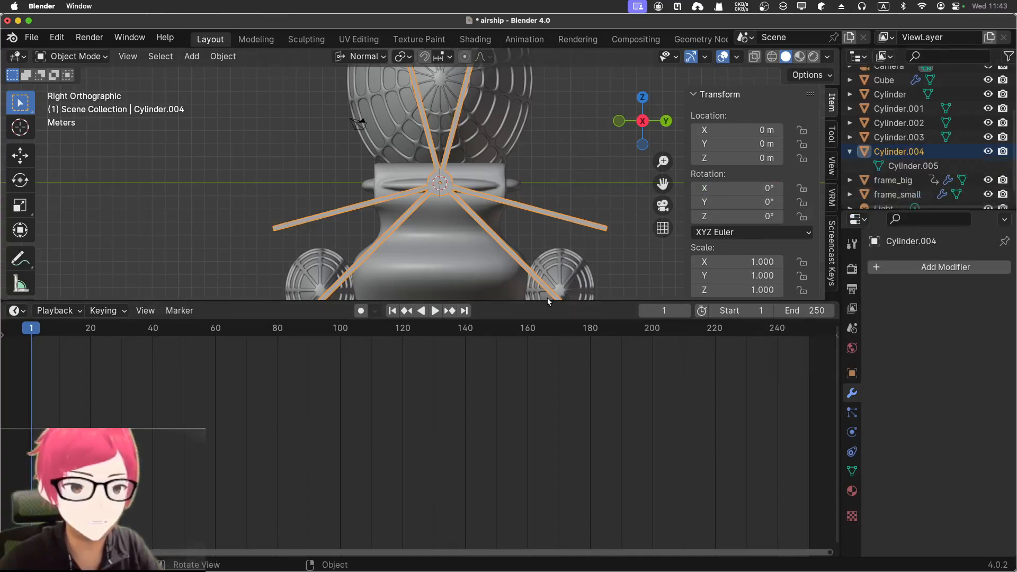
pyautogui.moveTo(529, 298); pyautogui.dragTo(555, 519)
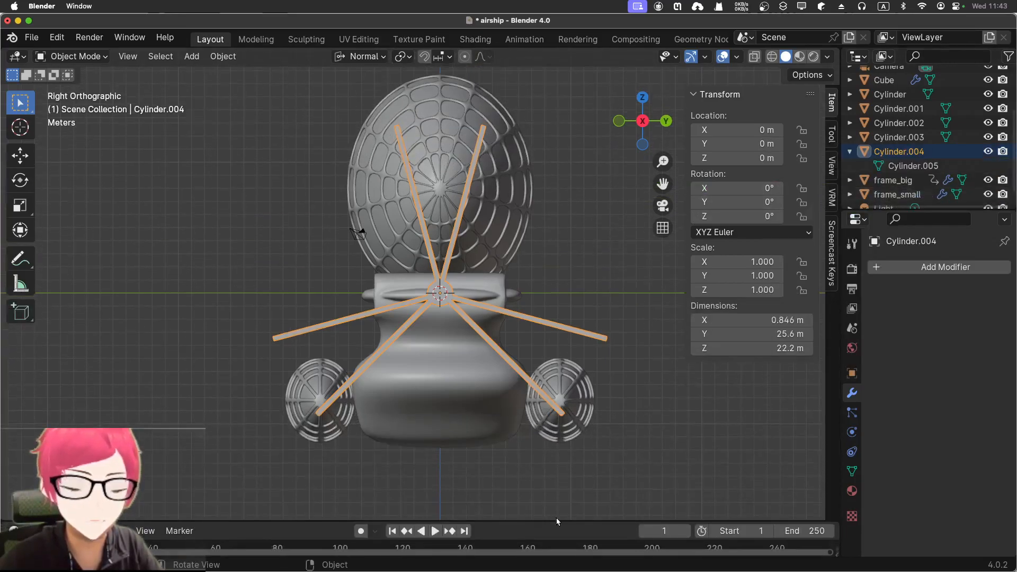
# Collapse the Screencast Keys settings, deselect the propeller, and hide the viewport sidebar
pyautogui.scroll(3, 555, 179)
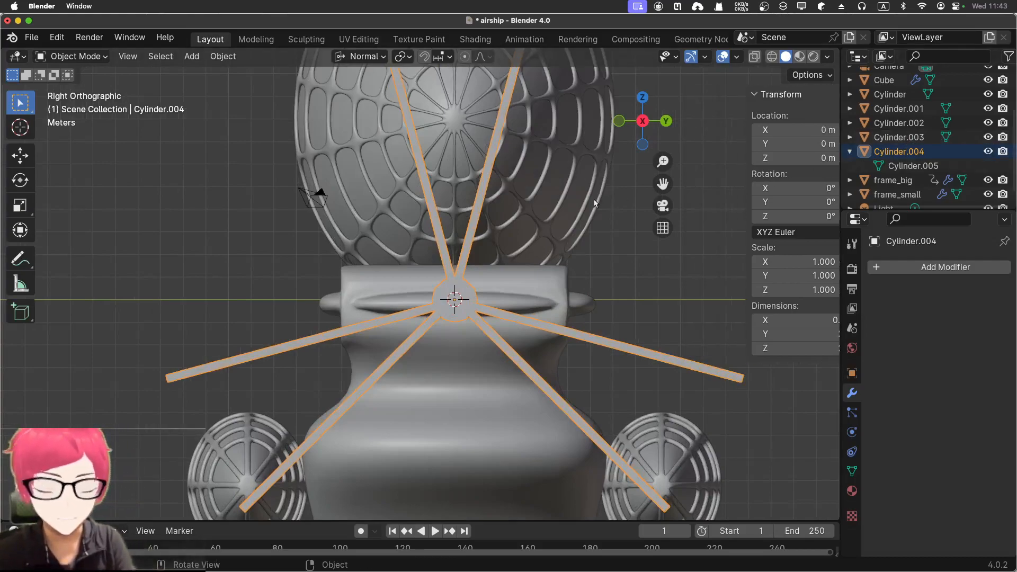
pyautogui.click(832, 254)
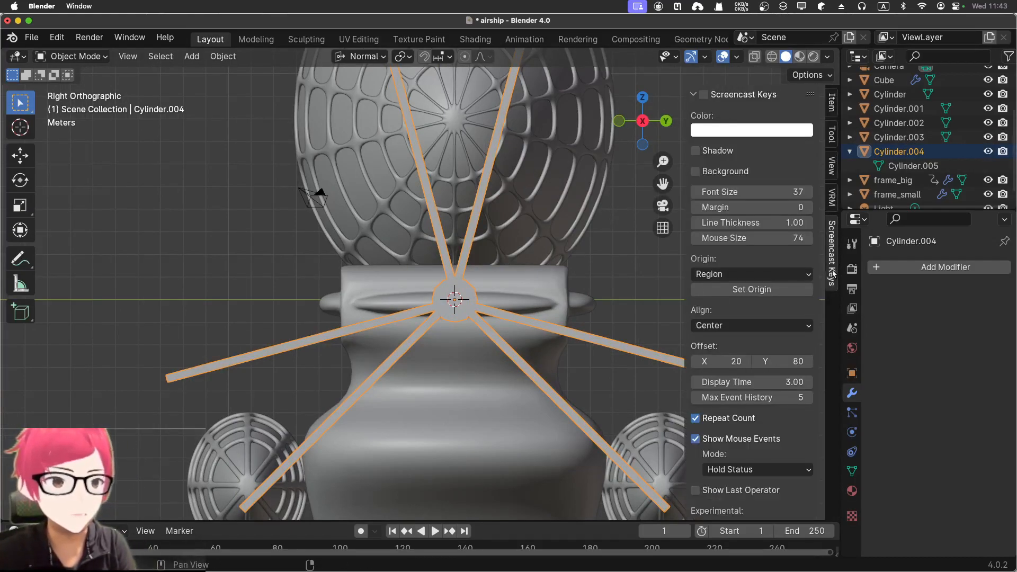
pyautogui.click(713, 98)
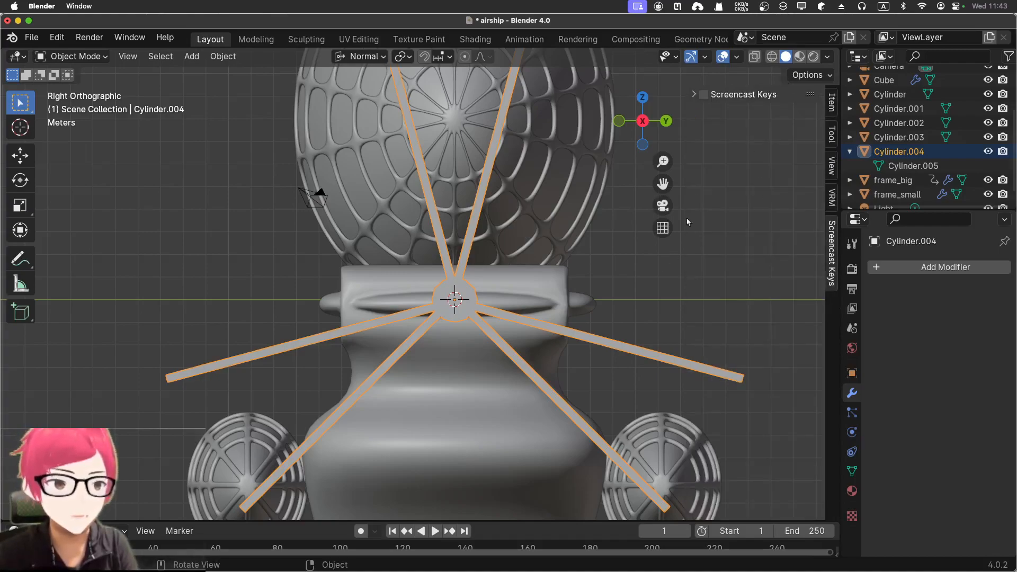
pyautogui.click(831, 136)
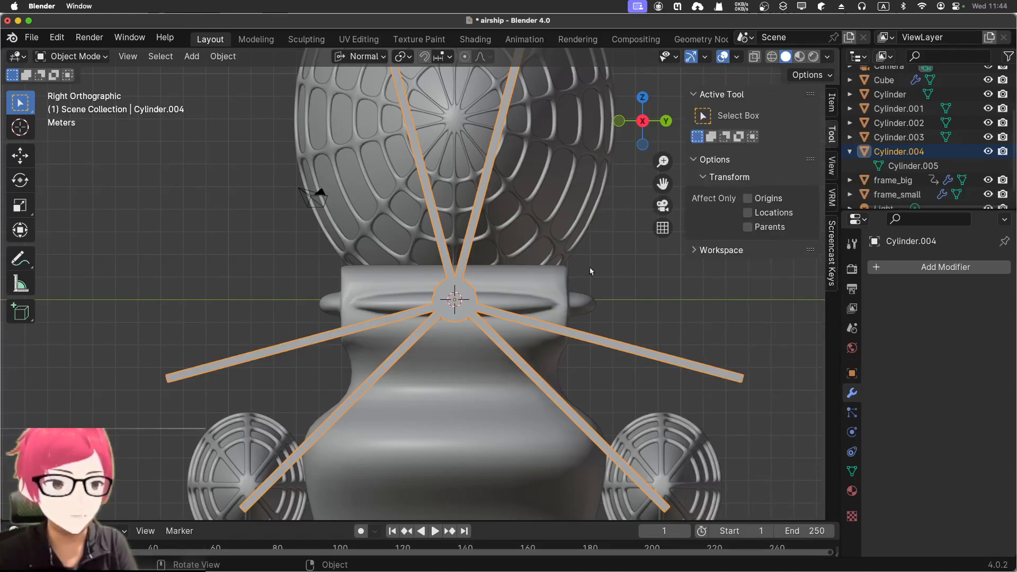
pyautogui.click(600, 294)
pyautogui.press('n')
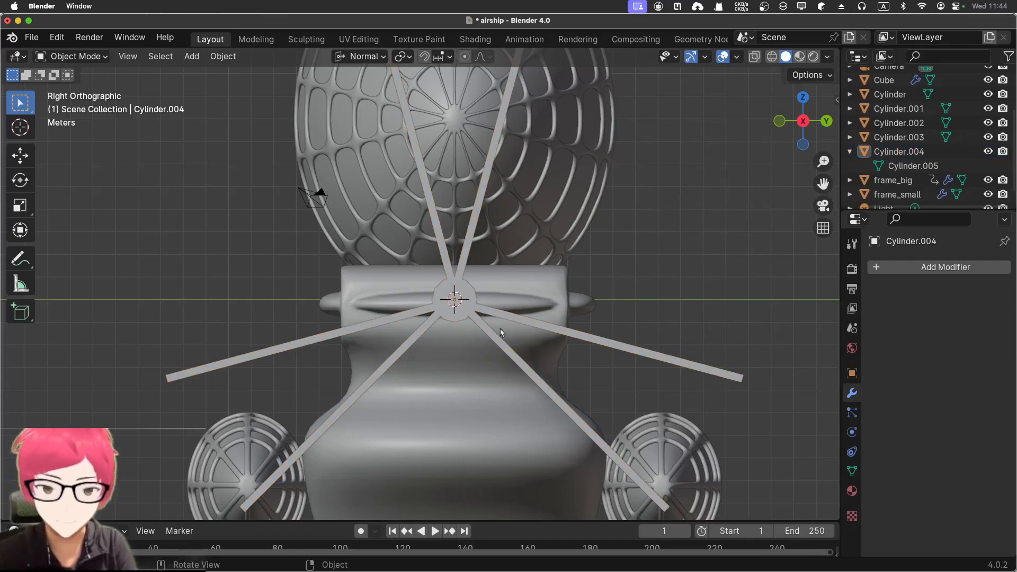
# Try hiding the propeller Cylinder.004 in the viewport and reveal it again
pyautogui.click(452, 314)
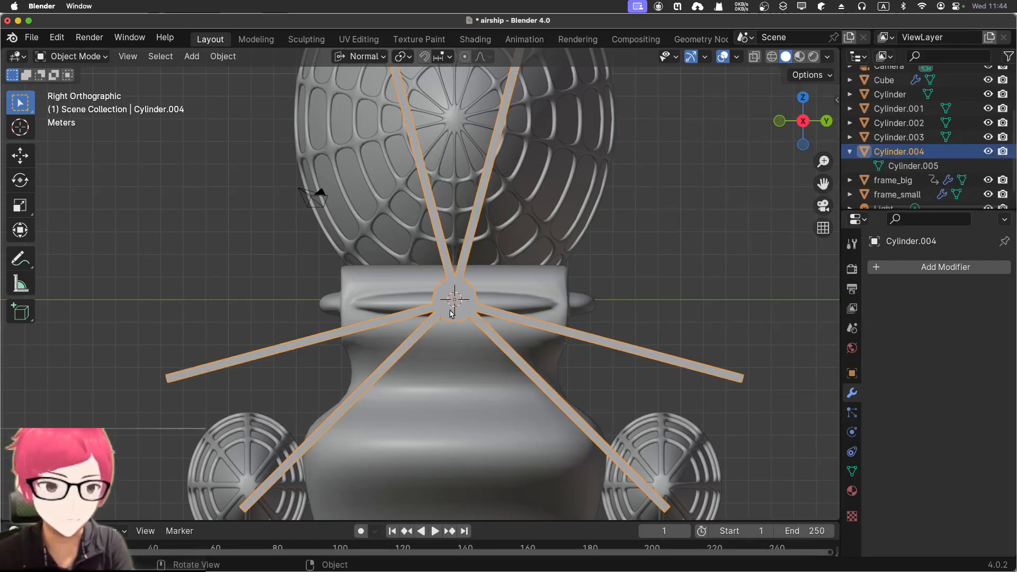
pyautogui.hotkey('ctrl', 'h')
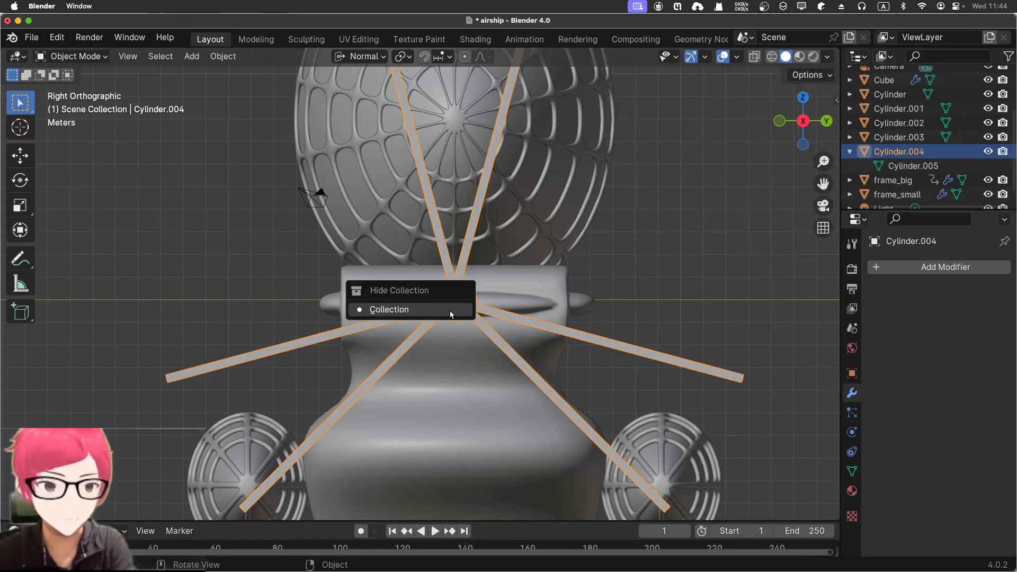
pyautogui.click(593, 285)
pyautogui.click(465, 310)
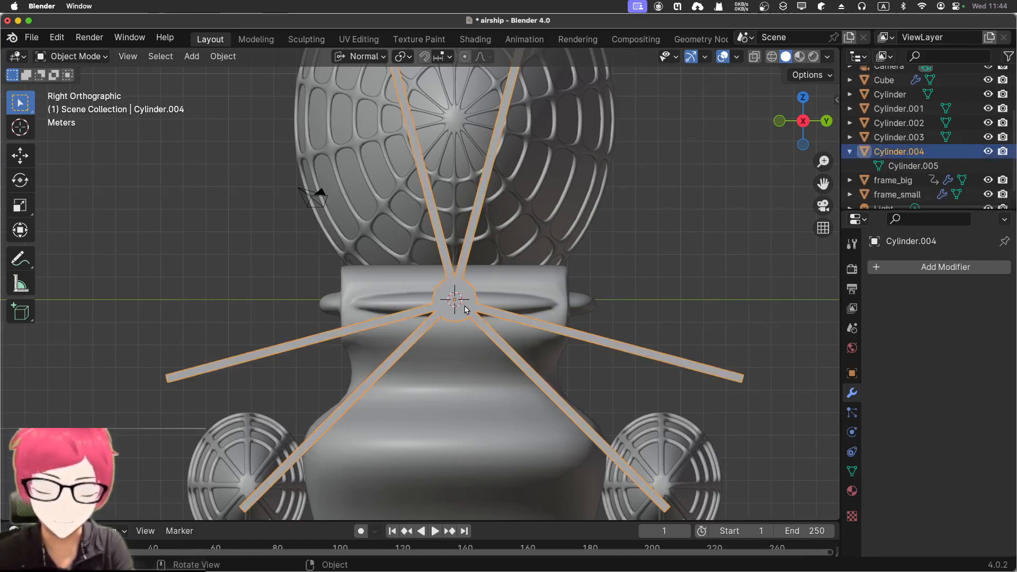
pyautogui.press('h')
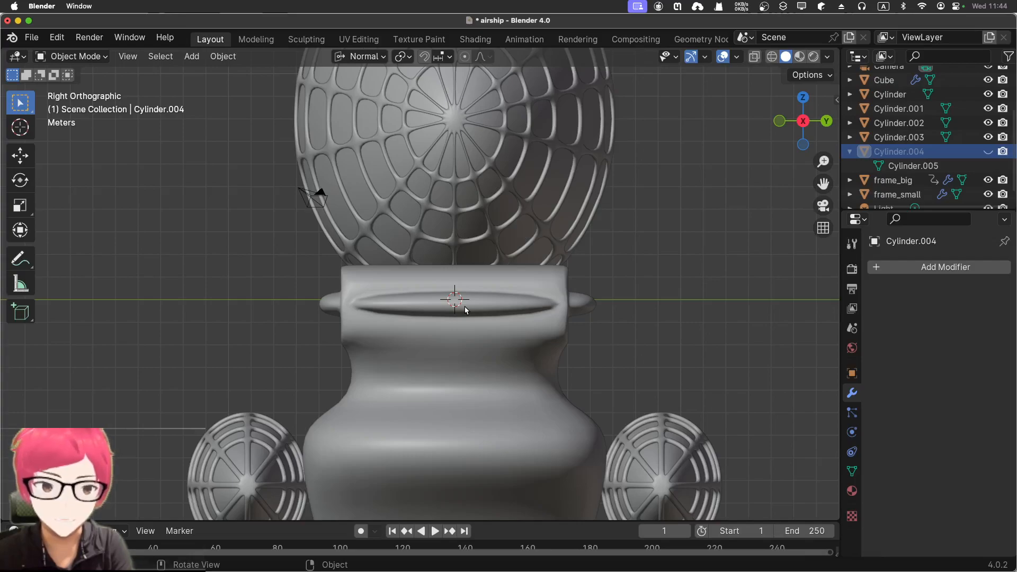
pyautogui.hotkey('alt', 'h')
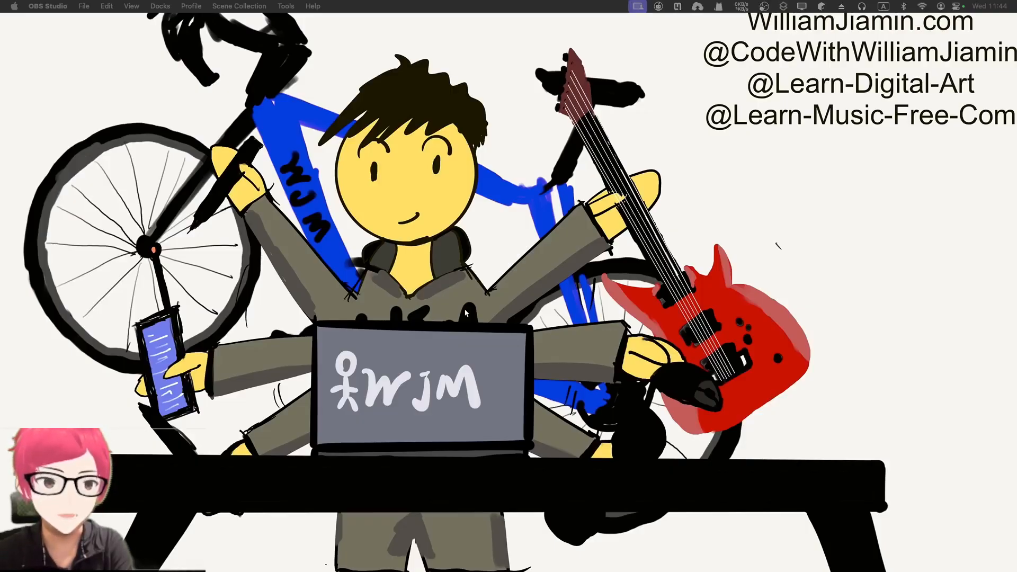
# Switch back to Blender, try the Hide Collection command, and undo it
pyautogui.moveTo(226, 557)
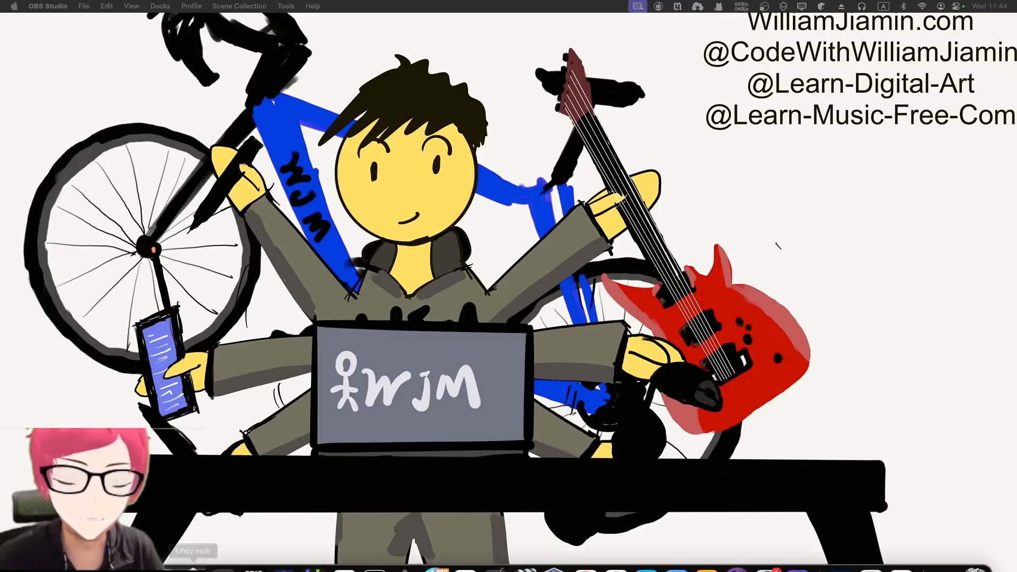
pyautogui.click(227, 556)
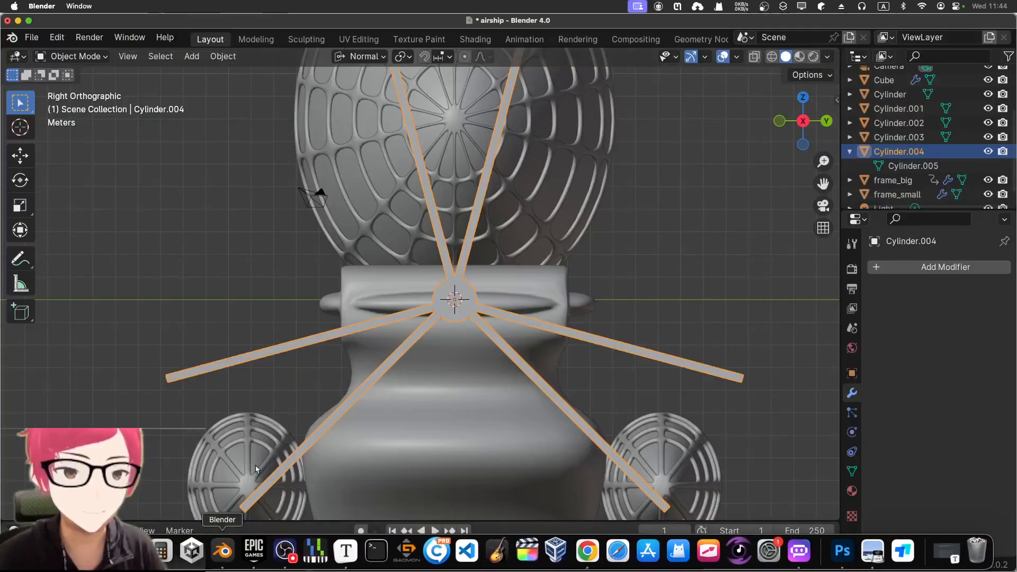
pyautogui.hotkey('ctrl', 'h')
pyautogui.click(399, 293)
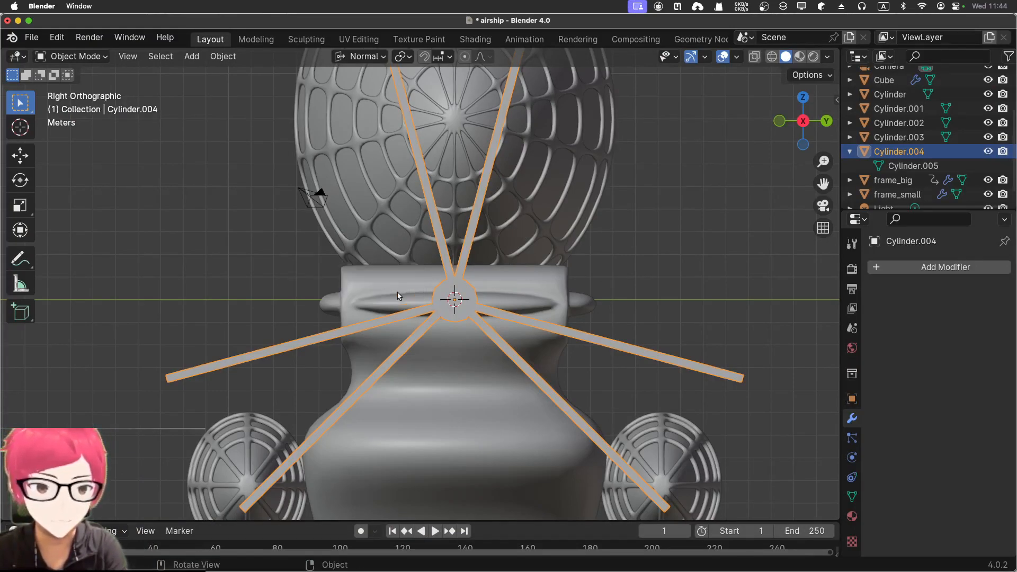
pyautogui.hotkey('ctrl', 'z')
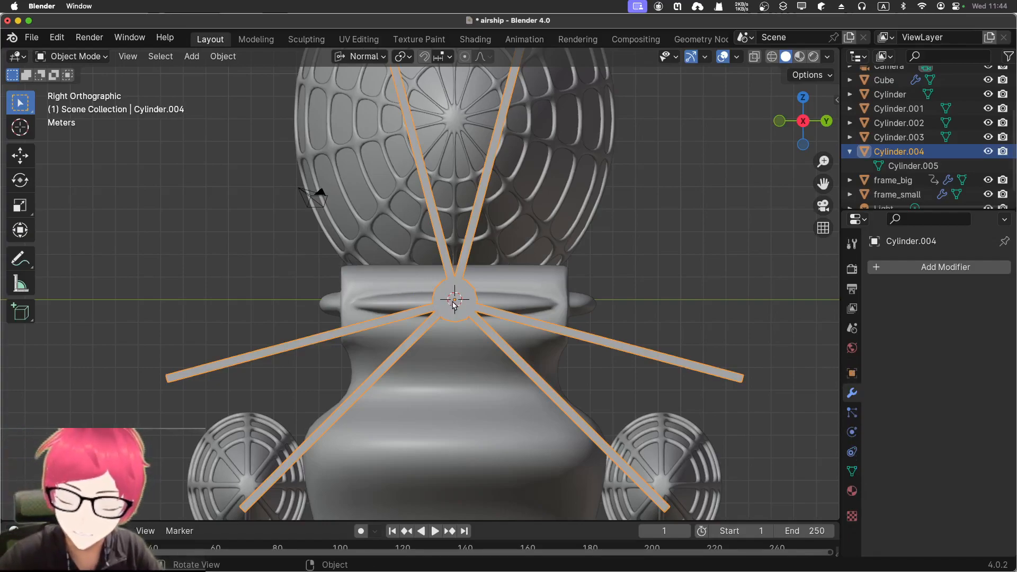
# Isolate the propeller Cylinder.004 by hiding all unselected objects, and deselect it
pyautogui.hotkey('shift', 'h')
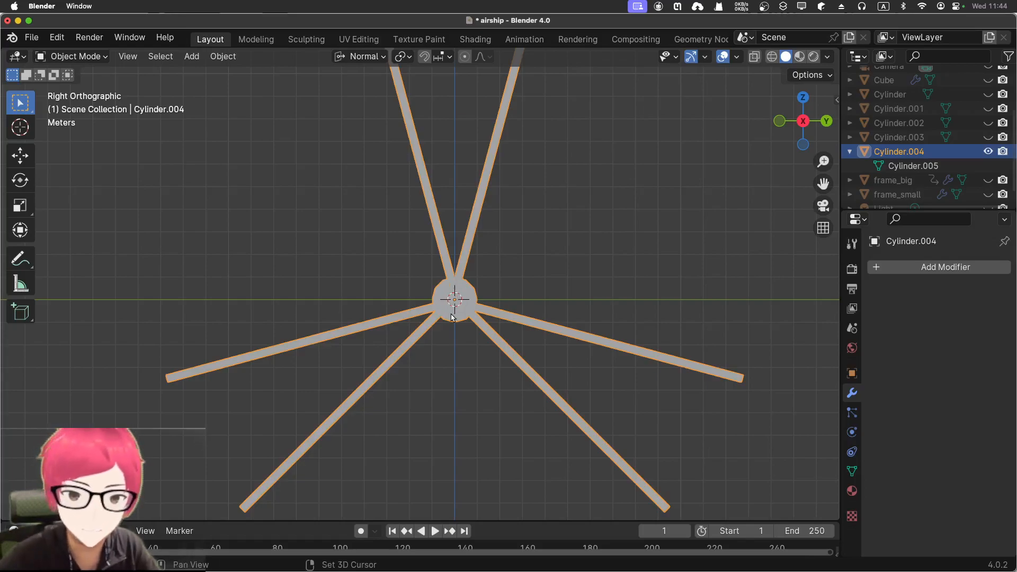
pyautogui.click(608, 277)
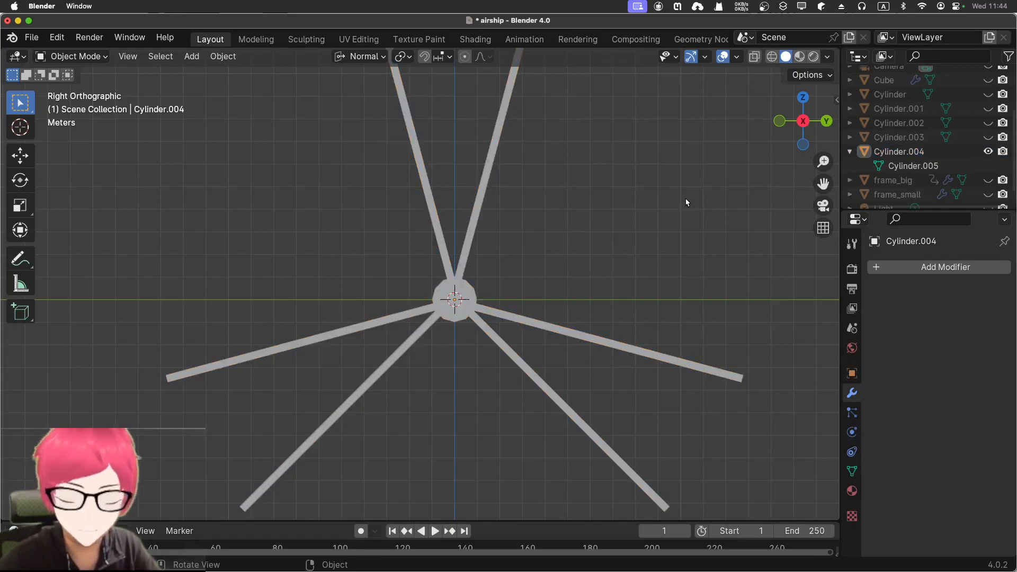
# Turn on the Screencast Keys display and hide the viewport sidebar again
pyautogui.press('n')
pyautogui.click(831, 241)
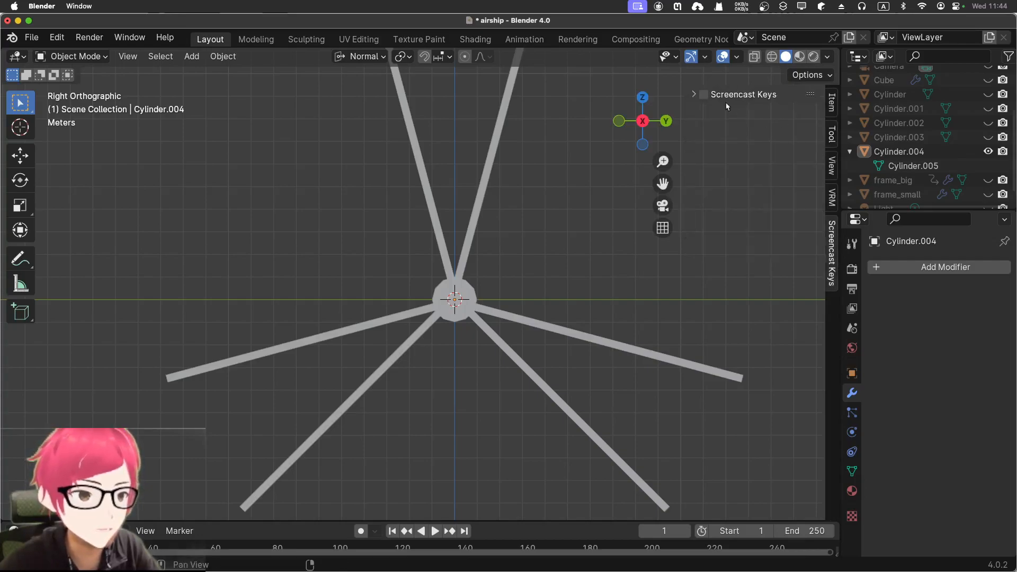
pyautogui.press('n')
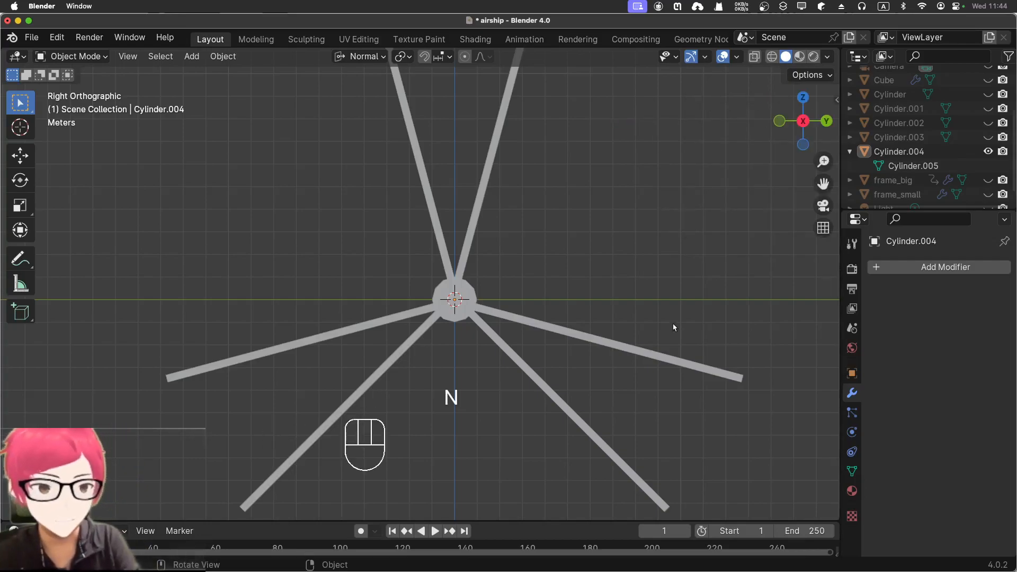
# Select the propeller Cylinder.004, inspect its structure in wireframe shading, and return to solid shading with X-ray off
pyautogui.click(467, 297)
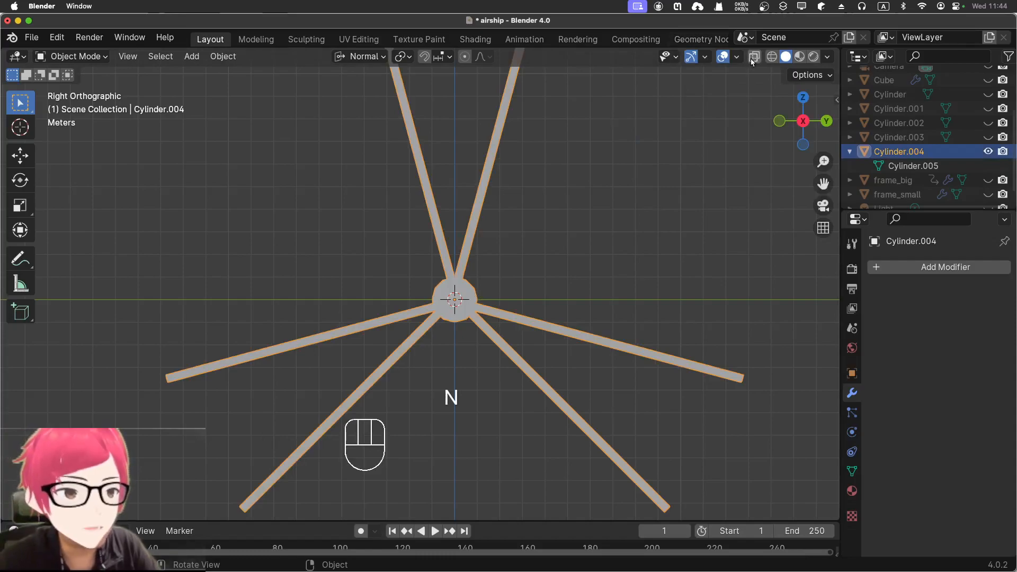
pyautogui.click(771, 56)
pyautogui.moveTo(596, 210); pyautogui.dragTo(542, 226, button='middle')
pyautogui.scroll(-2, 556, 209)
pyautogui.scroll(-2, 469, 201)
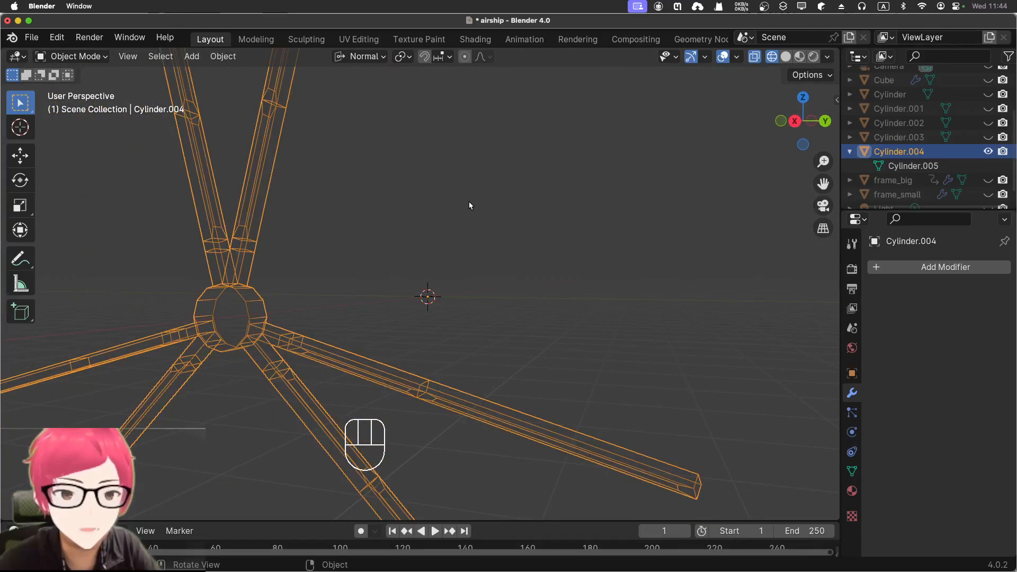
pyautogui.click(784, 57)
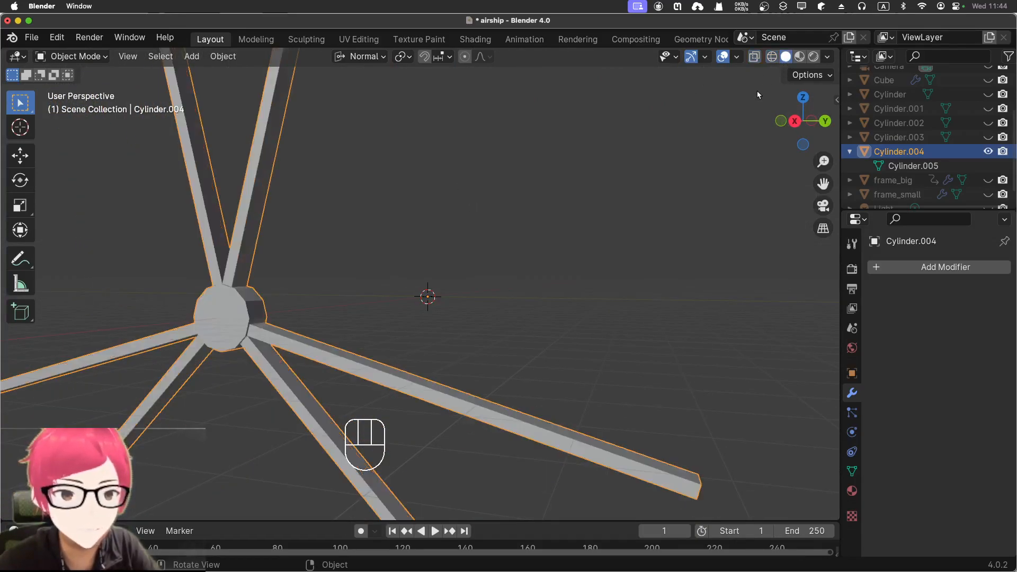
pyautogui.click(754, 57)
pyautogui.click(755, 58)
# Enter Edit Mode on the propeller and examine the inset faces along its arms
pyautogui.click(72, 56)
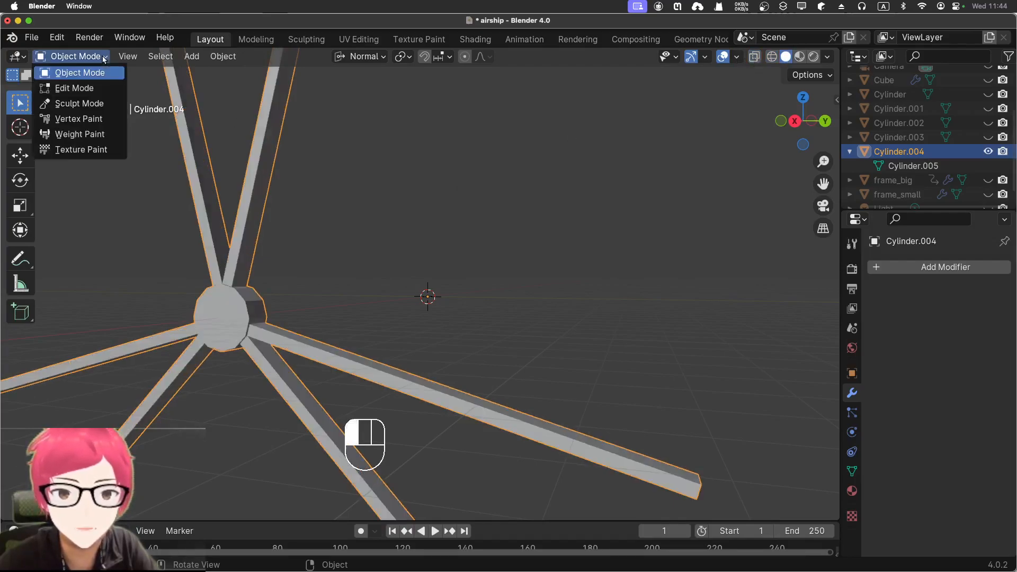
pyautogui.click(74, 88)
pyautogui.moveTo(362, 227); pyautogui.dragTo(406, 257, button='middle')
pyautogui.moveTo(324, 246); pyautogui.dragTo(359, 208, button='middle')
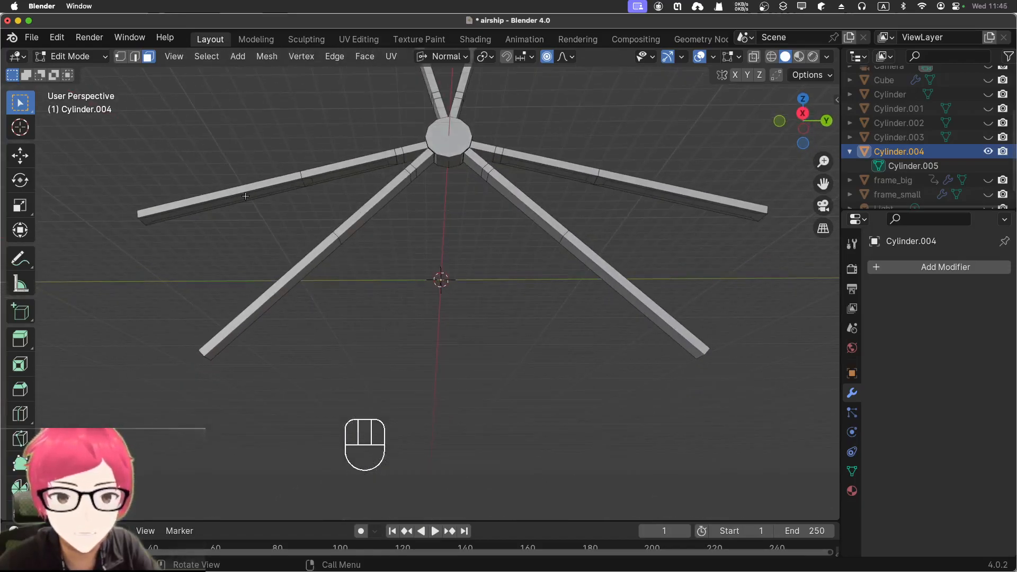
pyautogui.scroll(4, 245, 196)
pyautogui.keyDown('shift'); pyautogui.moveTo(245, 196); pyautogui.dragTo(322, 209, button='middle'); pyautogui.keyUp('shift')
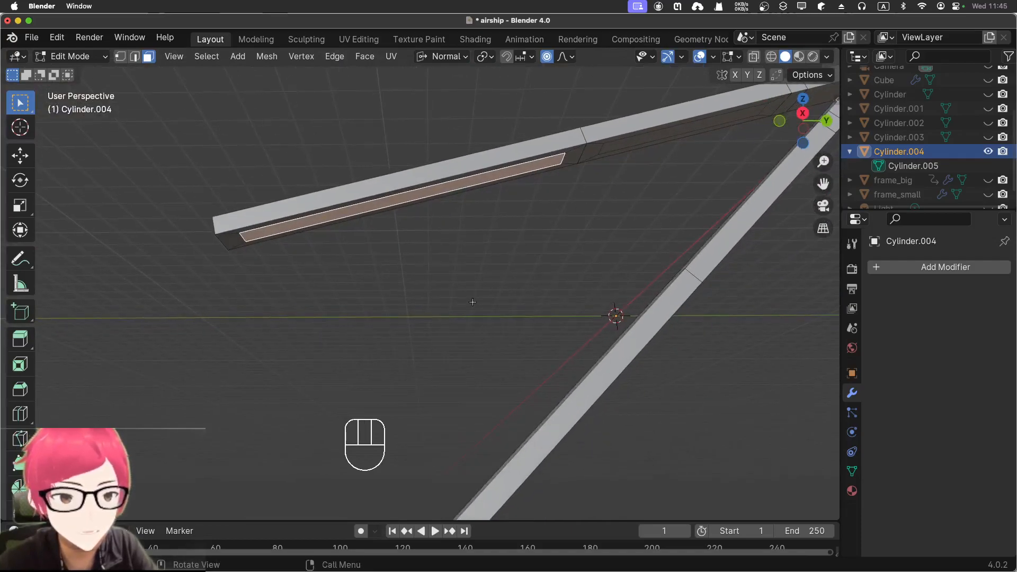
pyautogui.moveTo(386, 233); pyautogui.dragTo(499, 286, button='middle')
pyautogui.scroll(-3, 530, 285)
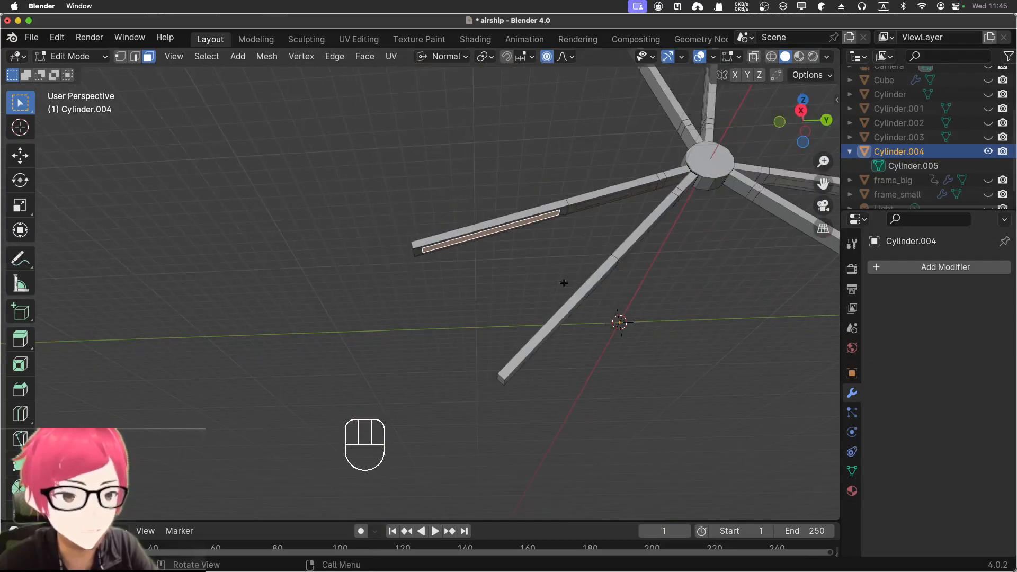
pyautogui.moveTo(585, 268); pyautogui.dragTo(688, 312, button='middle')
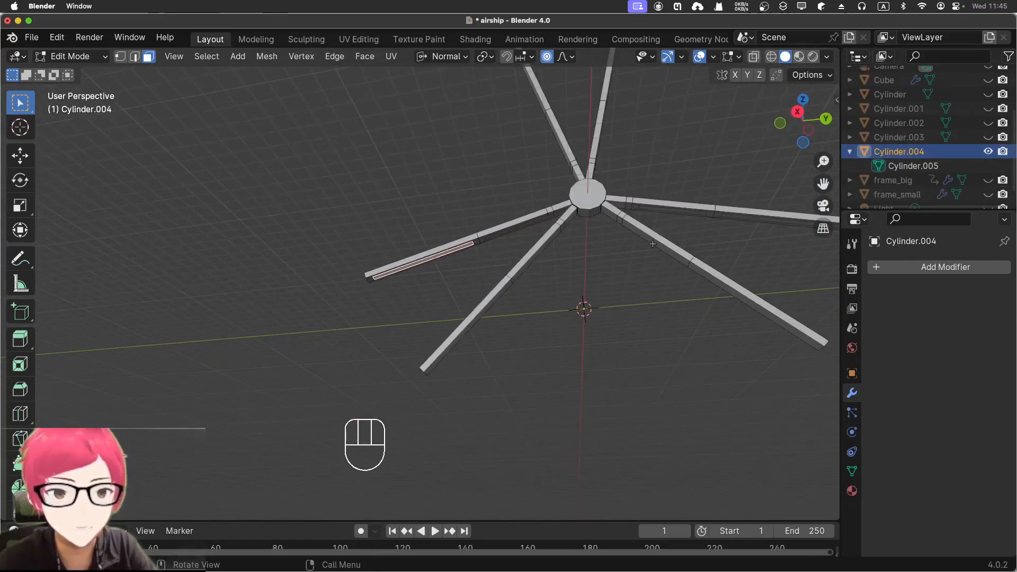
# Select the entire propeller mesh and try moving it along its normal X axis
pyautogui.press('a')
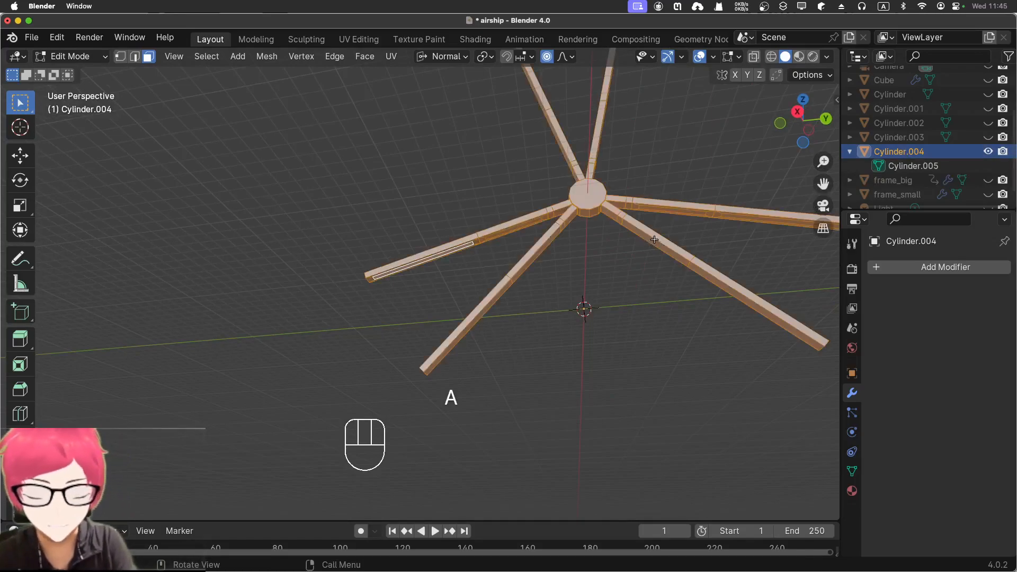
pyautogui.press('g')
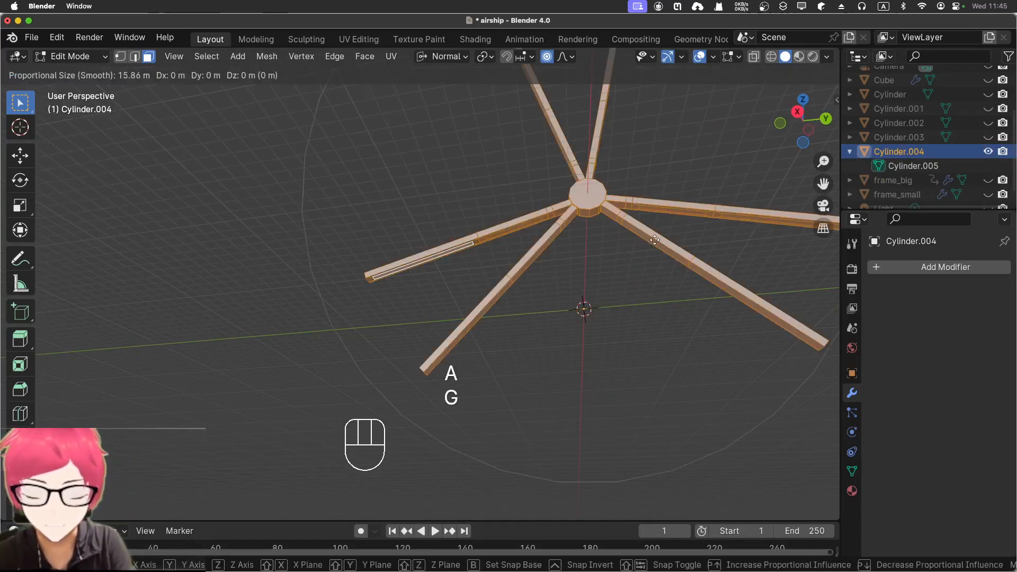
pyautogui.press('x')
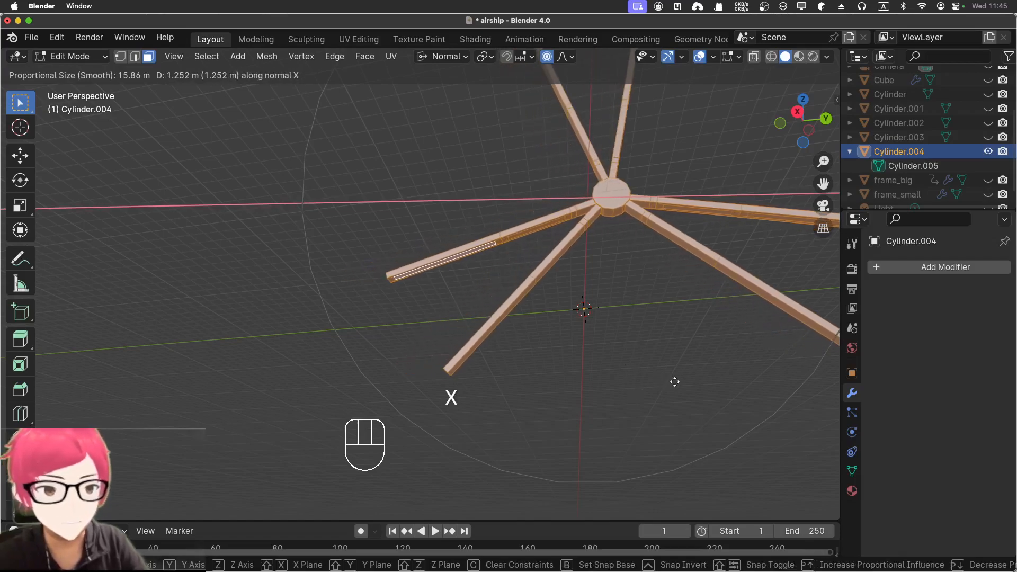
pyautogui.rightClick(673, 379)
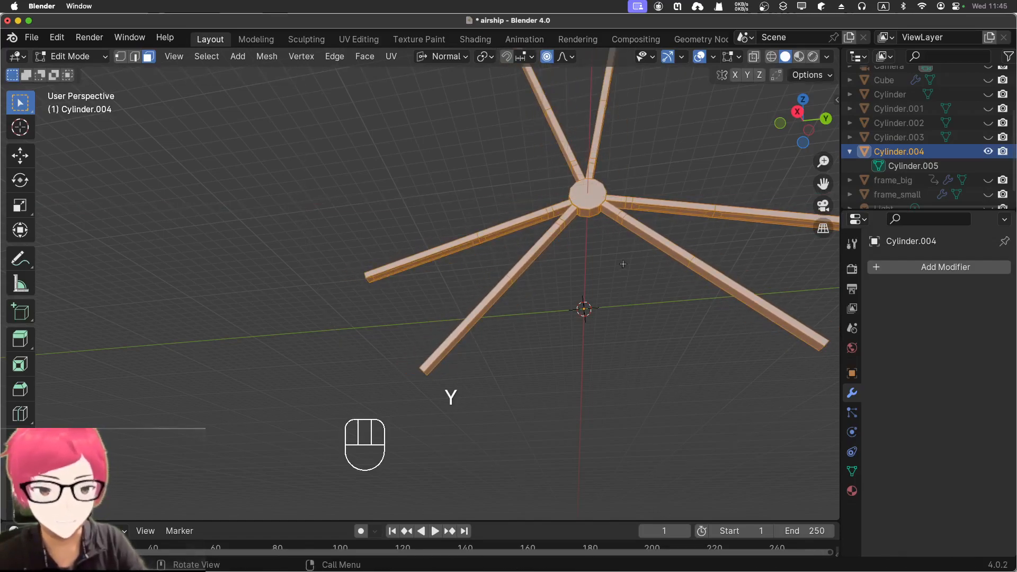
# Move the entire propeller mesh about -11.5 m along its normal Y axis
pyautogui.press('g')
pyautogui.press('y')
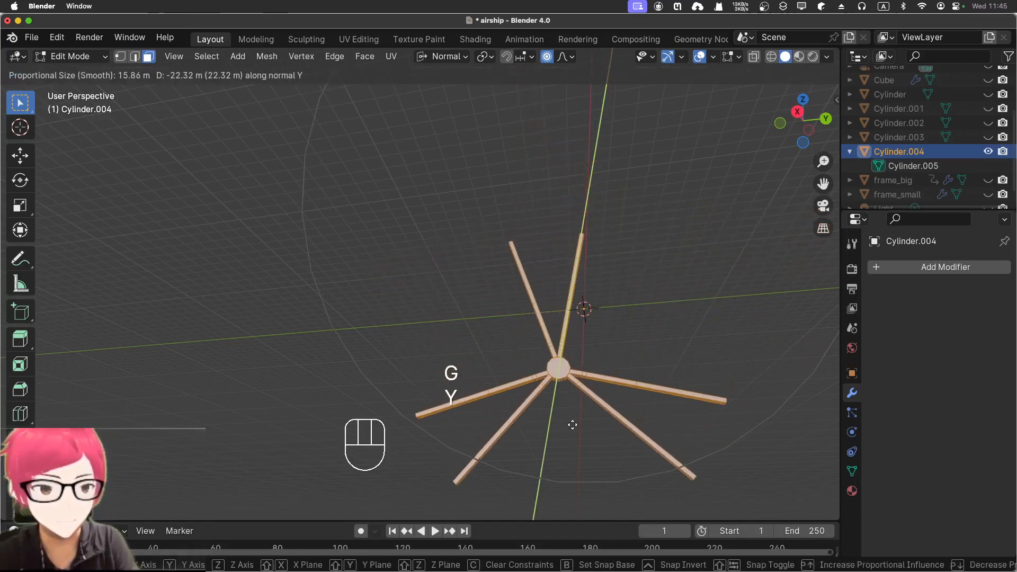
pyautogui.click(601, 356)
pyautogui.scroll(5, 585, 315)
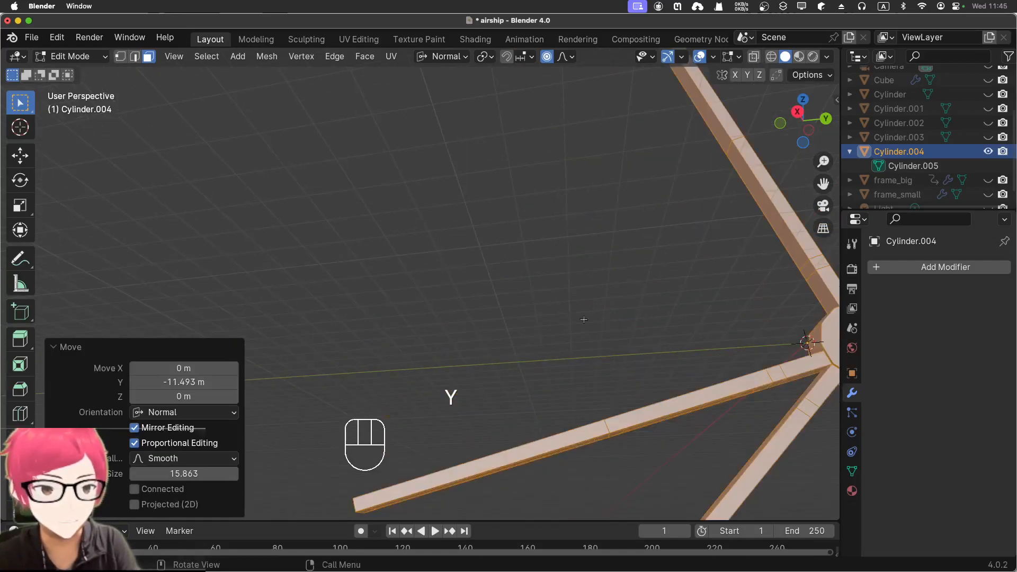
pyautogui.keyDown('shift'); pyautogui.moveTo(606, 369); pyautogui.dragTo(527, 272, button='middle'); pyautogui.keyUp('shift')
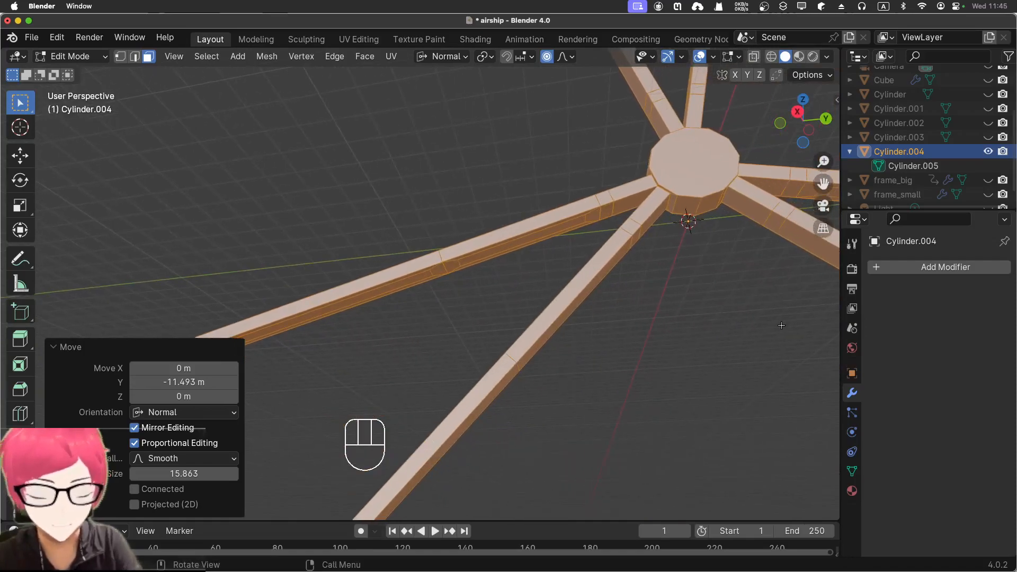
# Centre the propeller mesh on its origin by setting the local median X, Y and Z to 0, and deselect it
pyautogui.press('n')
pyautogui.click(834, 134)
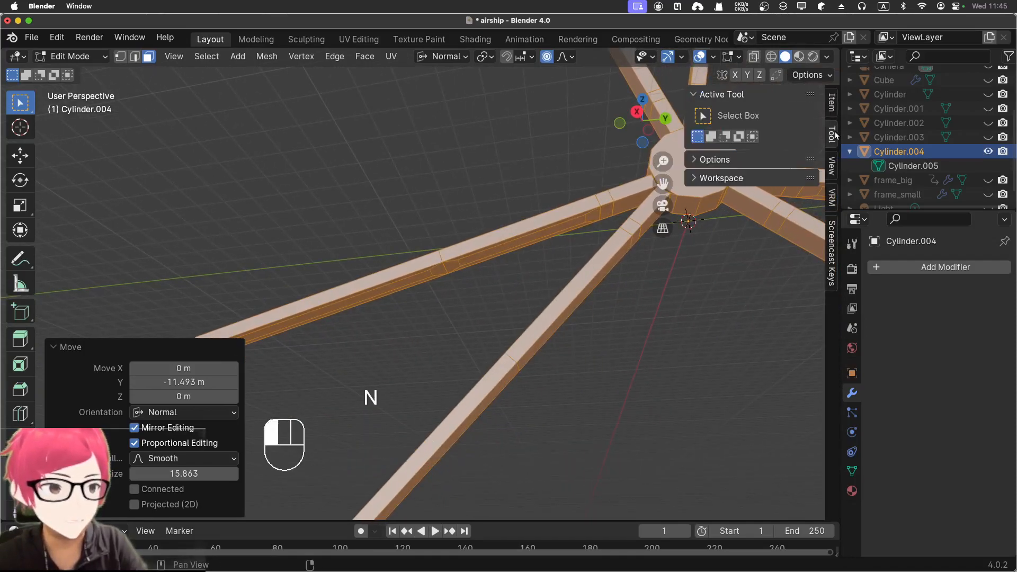
pyautogui.click(837, 106)
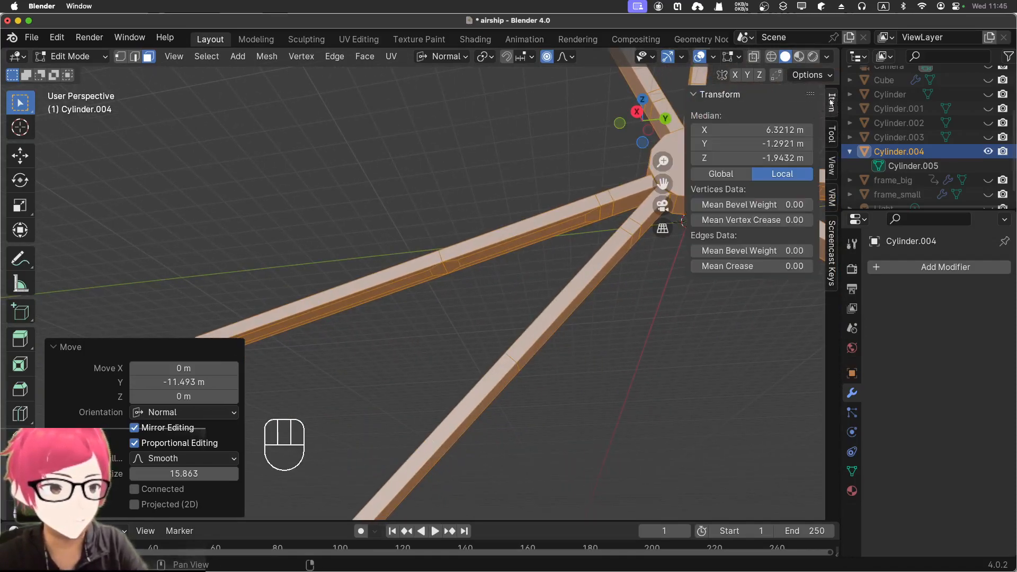
pyautogui.click(760, 130)
pyautogui.write('0')
pyautogui.press('Return')
pyautogui.click(766, 144)
pyautogui.write('0')
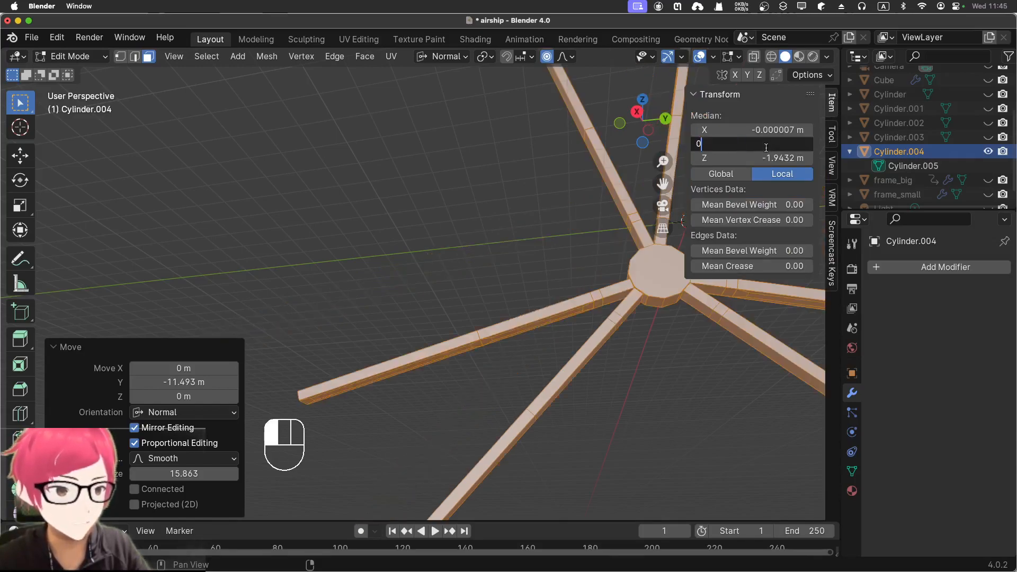
pyautogui.press('Return')
pyautogui.click(765, 156)
pyautogui.write('0')
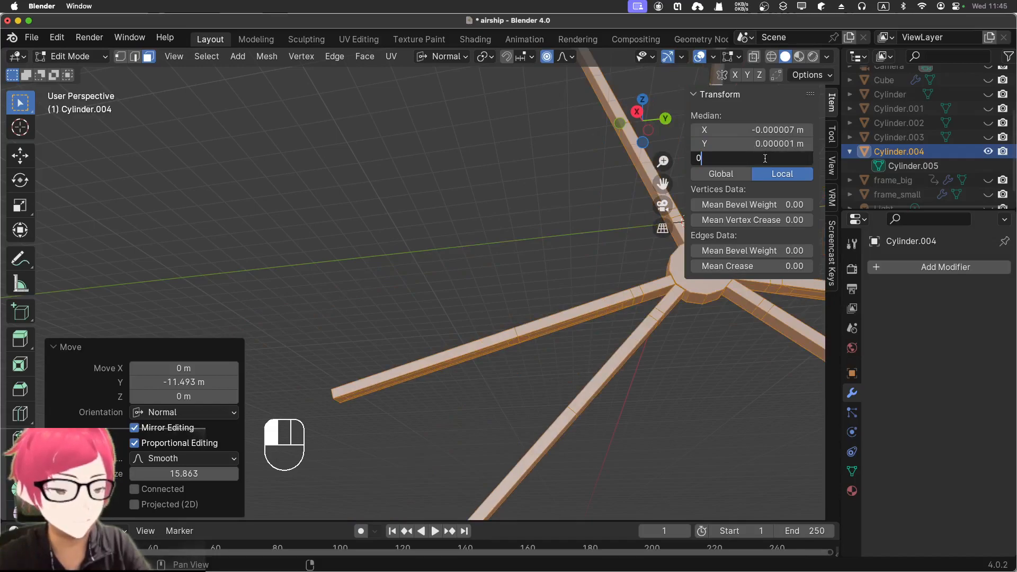
pyautogui.press('Return')
pyautogui.click(577, 230)
pyautogui.scroll(-4, 603, 234)
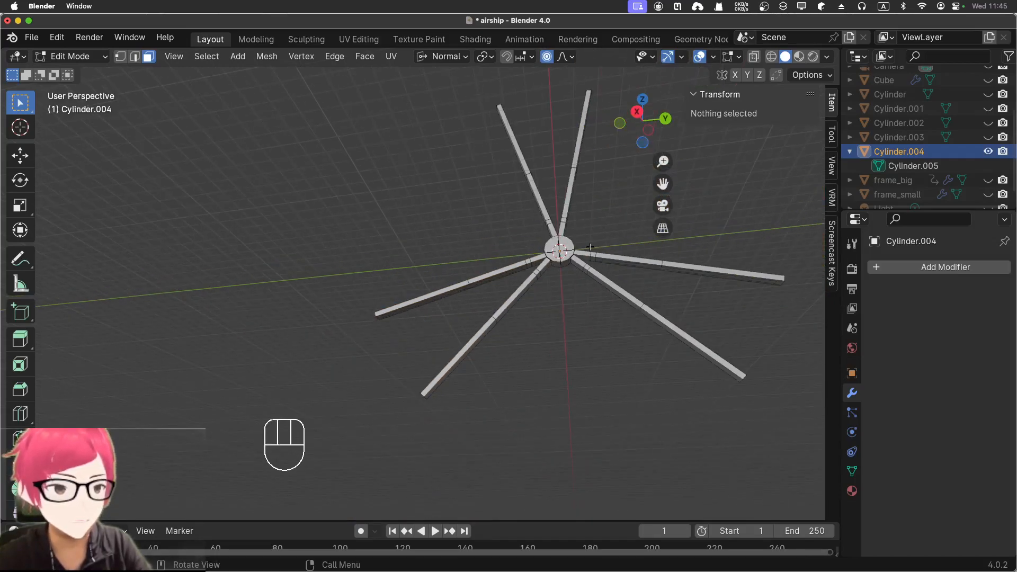
pyautogui.scroll(5, 587, 245)
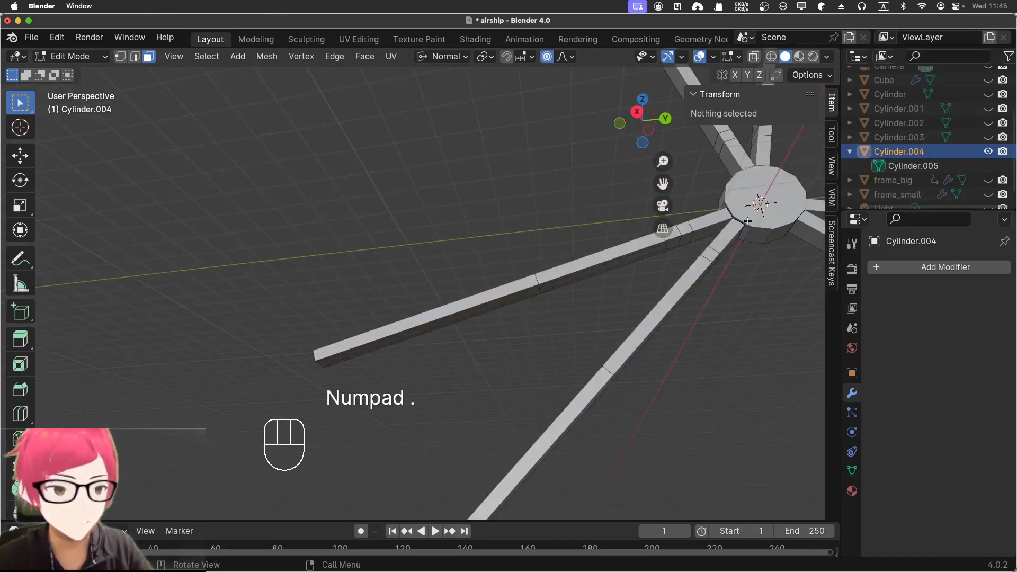
# Check the centred propeller's transform and close-up shape in Object Mode, and return to Edit Mode
pyautogui.click(68, 56)
pyautogui.click(75, 71)
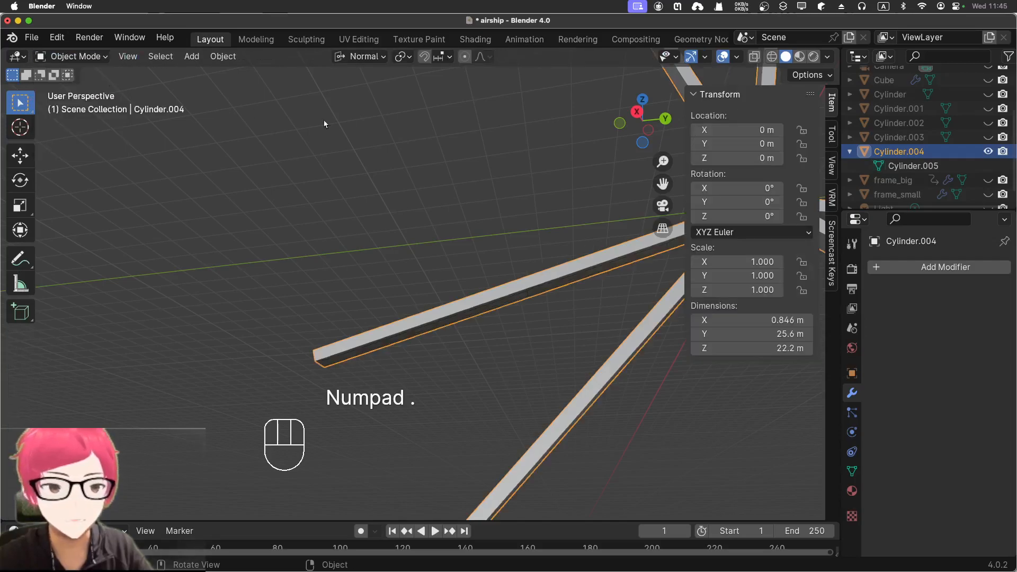
pyautogui.press('KP_Decimal')
pyautogui.scroll(8, 516, 212)
pyautogui.moveTo(488, 254); pyautogui.dragTo(405, 193, button='middle')
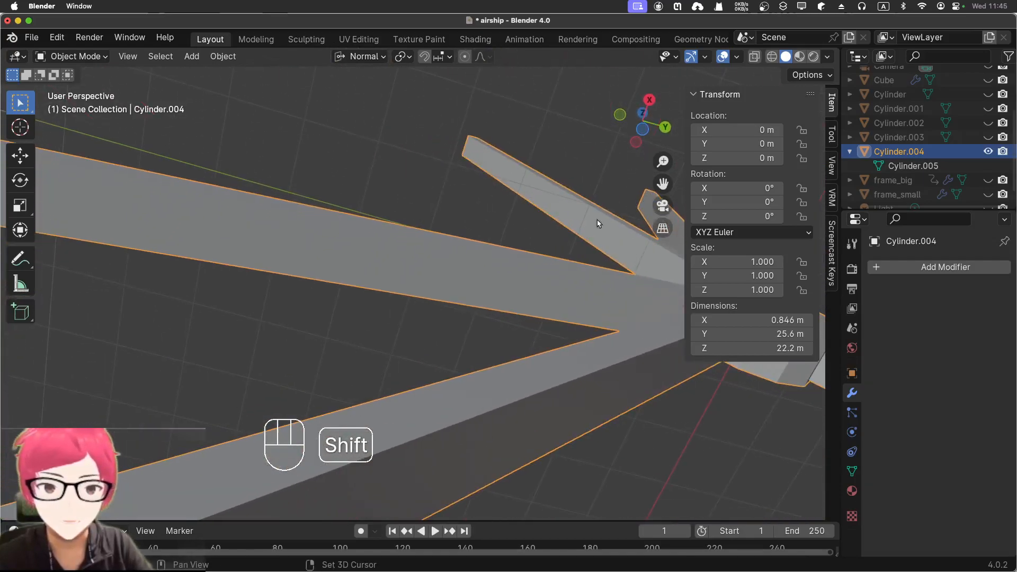
pyautogui.press('Tab')
# Fill a face between the facing outer-section inset faces of the two arms on the negative Y side
pyautogui.moveTo(141, 271); pyautogui.dragTo(303, 221, button='middle')
pyautogui.click(177, 185)
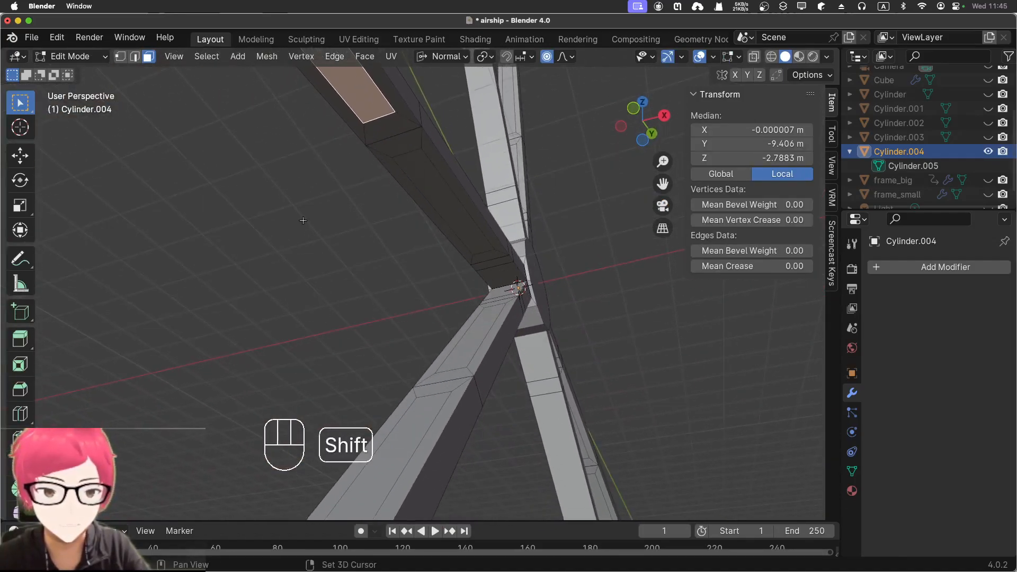
pyautogui.click(408, 439)
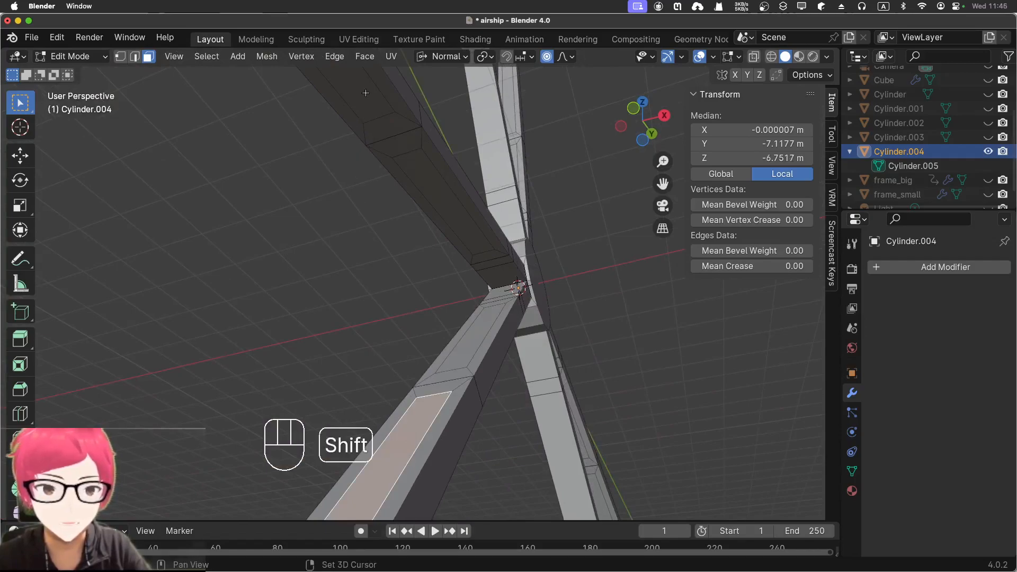
pyautogui.keyDown('shift'); pyautogui.click(365, 145); pyautogui.keyUp('shift')
pyautogui.press('f')
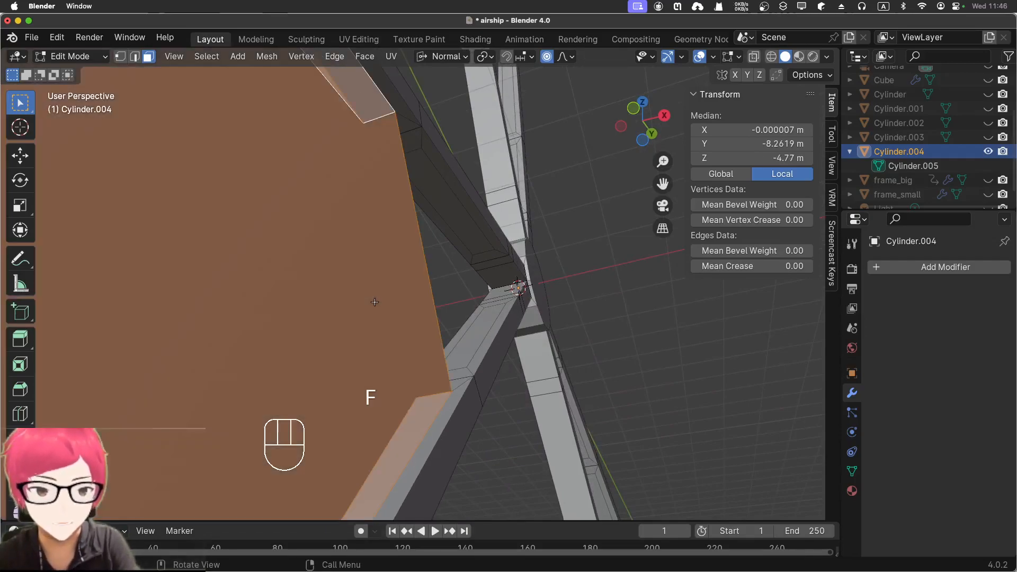
# Fill between the facing inner-section inset faces of the same two arms on the negative Y side
pyautogui.moveTo(467, 400); pyautogui.dragTo(424, 435, button='middle')
pyautogui.click(438, 386)
pyautogui.moveTo(429, 357); pyautogui.dragTo(411, 297, button='middle')
pyautogui.click(400, 201)
pyautogui.press('f')
pyautogui.moveTo(398, 209)
pyautogui.mouseDown(button='middle')
pyautogui.moveTo(418, 254)
pyautogui.moveTo(391, 223)
pyautogui.mouseUp(button='middle')
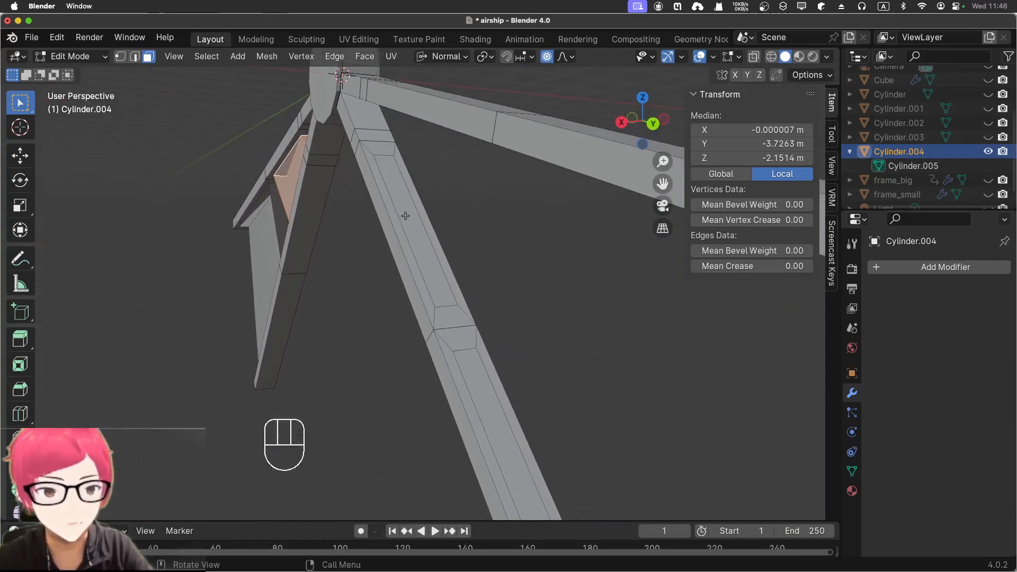
# Fill between the facing inner-section inset faces of the two arms on the positive Y side
pyautogui.click(427, 265)
pyautogui.keyDown('shift'); pyautogui.moveTo(427, 265); pyautogui.dragTo(448, 223, button='middle'); pyautogui.keyUp('shift')
pyautogui.moveTo(504, 253); pyautogui.dragTo(476, 412, button='middle')
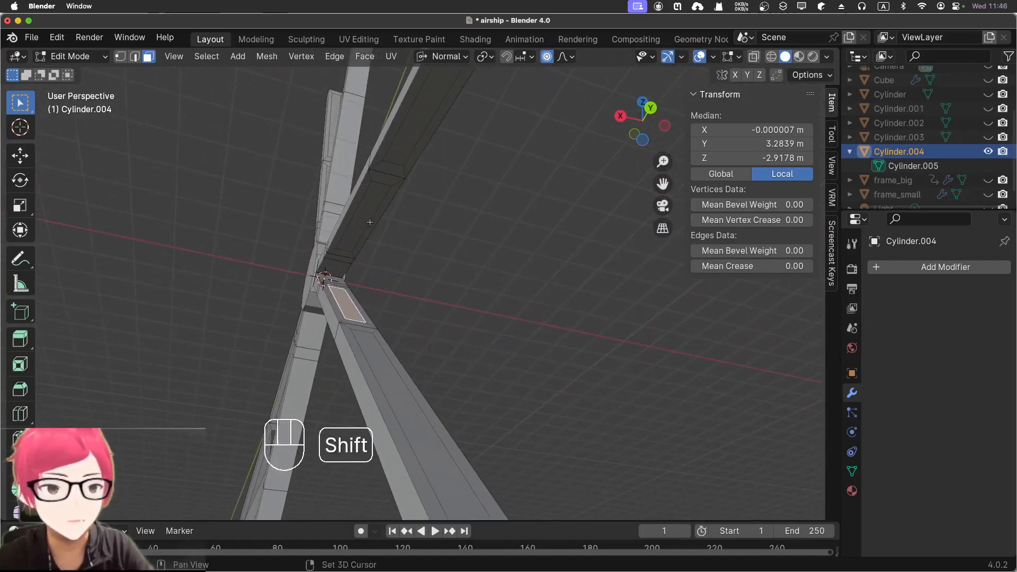
pyautogui.keyDown('shift'); pyautogui.click(368, 213); pyautogui.keyUp('shift')
pyautogui.press('f')
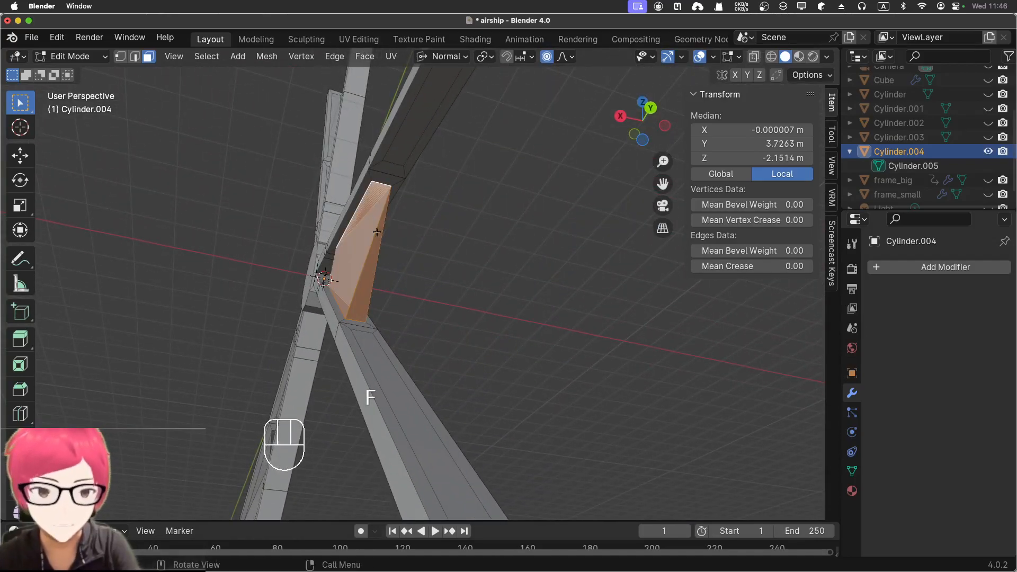
# Fill a face between the facing outer-section inset faces of the two arms on the positive Y side
pyautogui.click(414, 403)
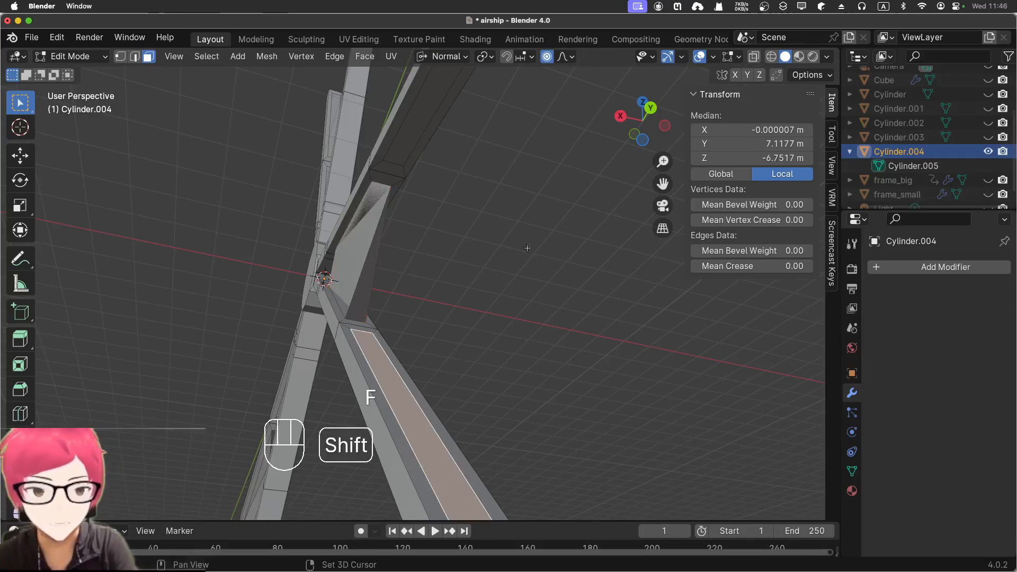
pyautogui.keyDown('shift'); pyautogui.click(415, 137); pyautogui.keyUp('shift')
pyautogui.press('f')
pyautogui.moveTo(555, 309)
pyautogui.mouseDown(button='middle')
pyautogui.moveTo(552, 322)
pyautogui.moveTo(479, 252)
pyautogui.moveTo(558, 309)
pyautogui.moveTo(539, 305)
pyautogui.mouseUp(button='middle')
pyautogui.moveTo(417, 237)
pyautogui.mouseDown(button='middle')
pyautogui.moveTo(376, 211)
pyautogui.moveTo(408, 188)
pyautogui.moveTo(500, 211)
pyautogui.moveTo(434, 236)
pyautogui.moveTo(418, 229)
pyautogui.mouseUp(button='middle')
pyautogui.scroll(5, 385, 213)
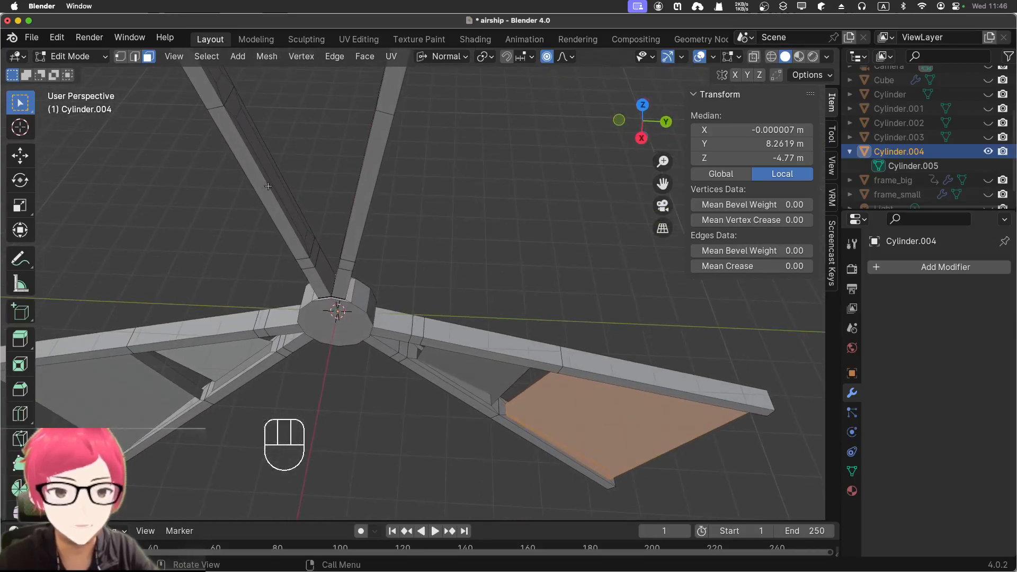
pyautogui.keyDown('shift'); pyautogui.click(273, 180); pyautogui.keyUp('shift')
pyautogui.moveTo(274, 180); pyautogui.dragTo(419, 177, button='middle')
pyautogui.keyDown('shift'); pyautogui.click(448, 183); pyautogui.keyUp('shift')
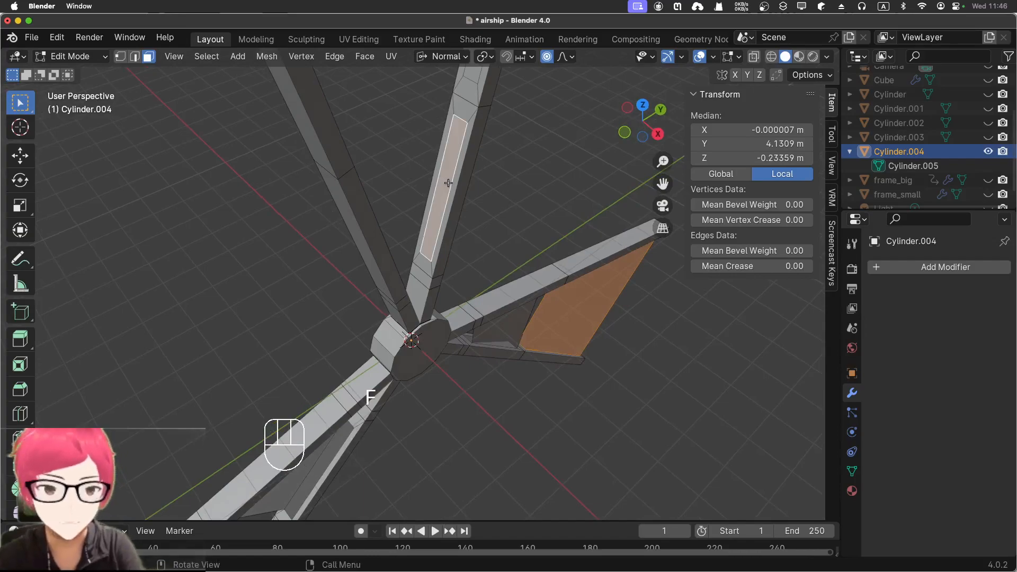
pyautogui.moveTo(408, 151); pyautogui.dragTo(372, 142, button='middle')
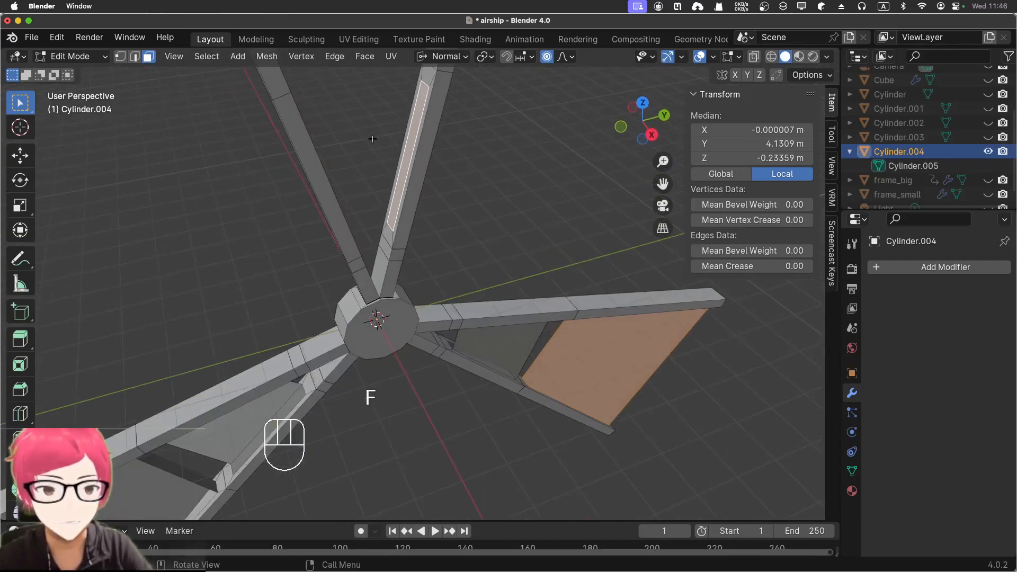
pyautogui.click(371, 141)
pyautogui.press('super+z')
pyautogui.press('super+z')
pyautogui.press('super+z')
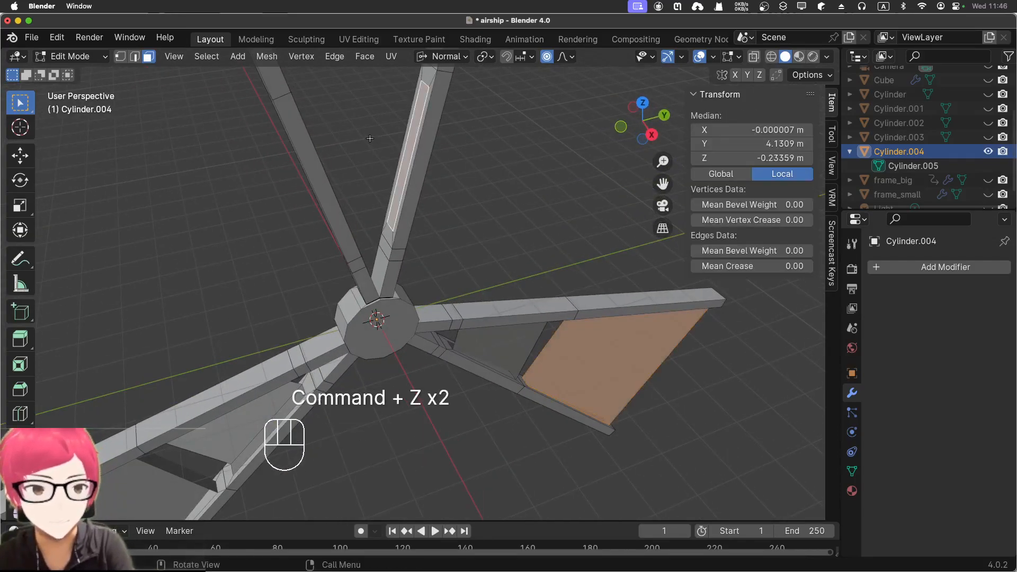
# Fill a face between the facing inner-section inset faces of the two upward-pointing arms
pyautogui.click(527, 223)
pyautogui.moveTo(527, 223); pyautogui.dragTo(443, 169, button='middle')
pyautogui.click(287, 161)
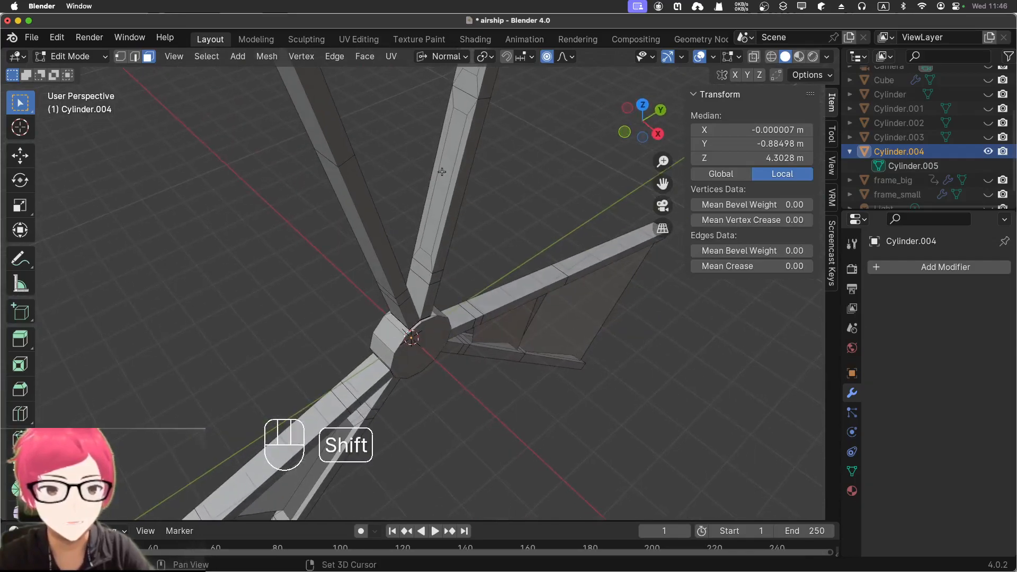
pyautogui.keyDown('shift'); pyautogui.click(446, 170); pyautogui.keyUp('shift')
pyautogui.press('f')
# Fill a face between the facing outer-section inset faces of the two upward-pointing arms
pyautogui.moveTo(569, 213); pyautogui.dragTo(570, 317, button='middle')
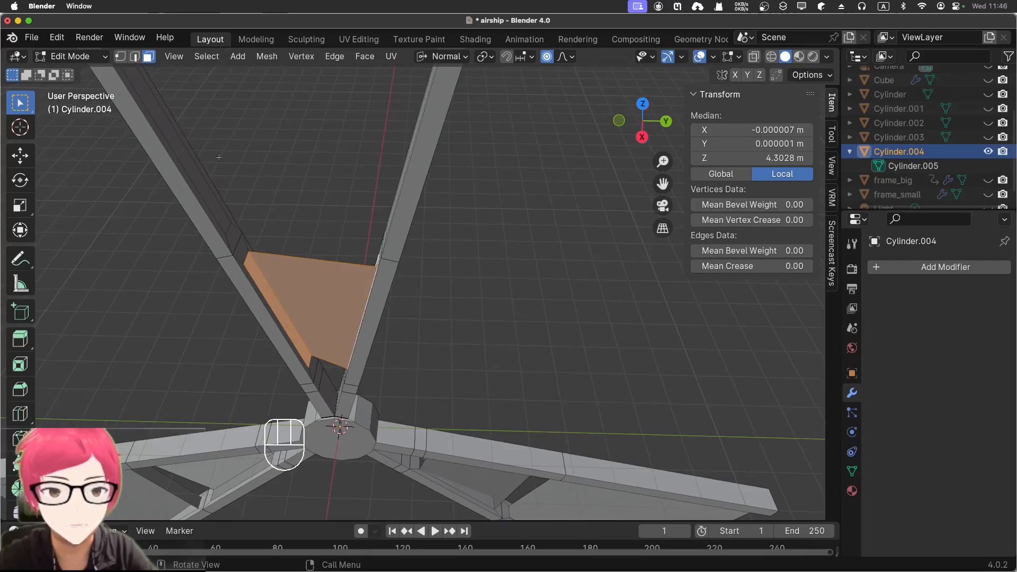
pyautogui.click(187, 161)
pyautogui.moveTo(257, 156); pyautogui.dragTo(347, 170, button='middle')
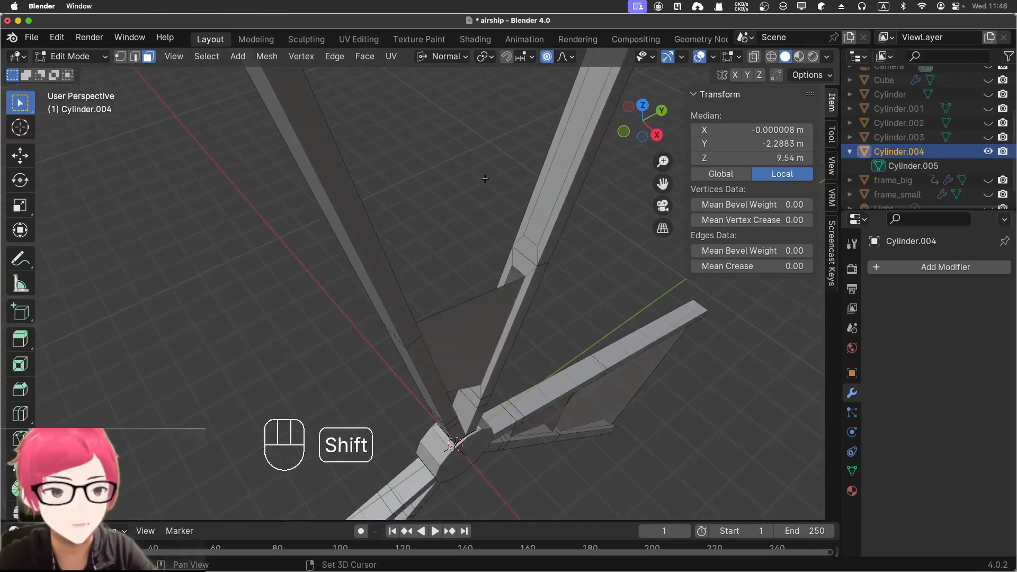
pyautogui.keyDown('shift'); pyautogui.click(559, 180); pyautogui.keyUp('shift')
pyautogui.press('f')
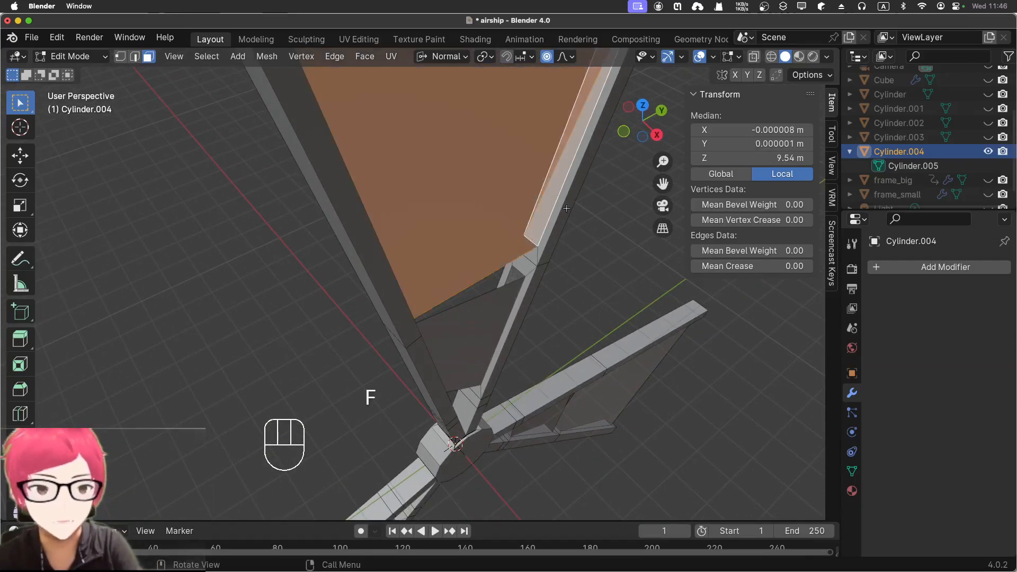
# Deselect the propeller faces, switch the viewport to Material Preview shading and return to Object Mode
pyautogui.scroll(-5, 595, 269)
pyautogui.click(595, 270)
pyautogui.moveTo(595, 270); pyautogui.dragTo(533, 205, button='middle')
pyautogui.moveTo(376, 255); pyautogui.dragTo(507, 285, button='middle')
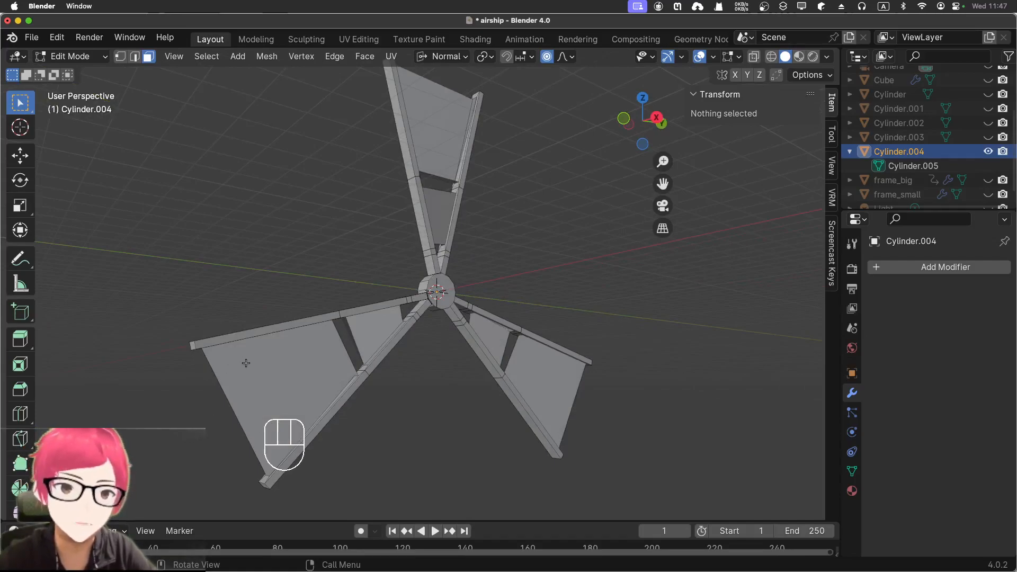
pyautogui.click(813, 57)
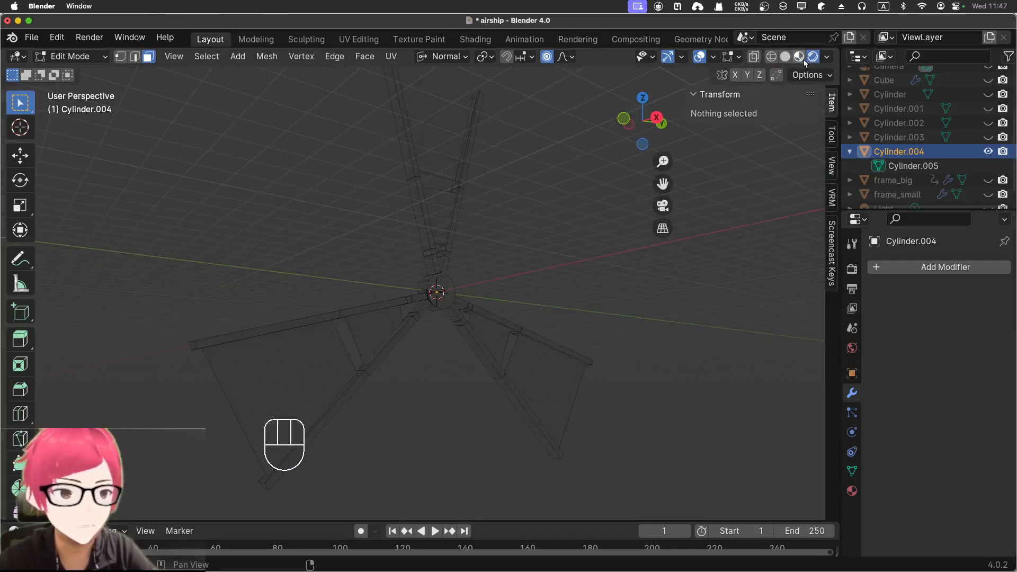
pyautogui.click(800, 57)
pyautogui.click(832, 141)
pyautogui.click(832, 101)
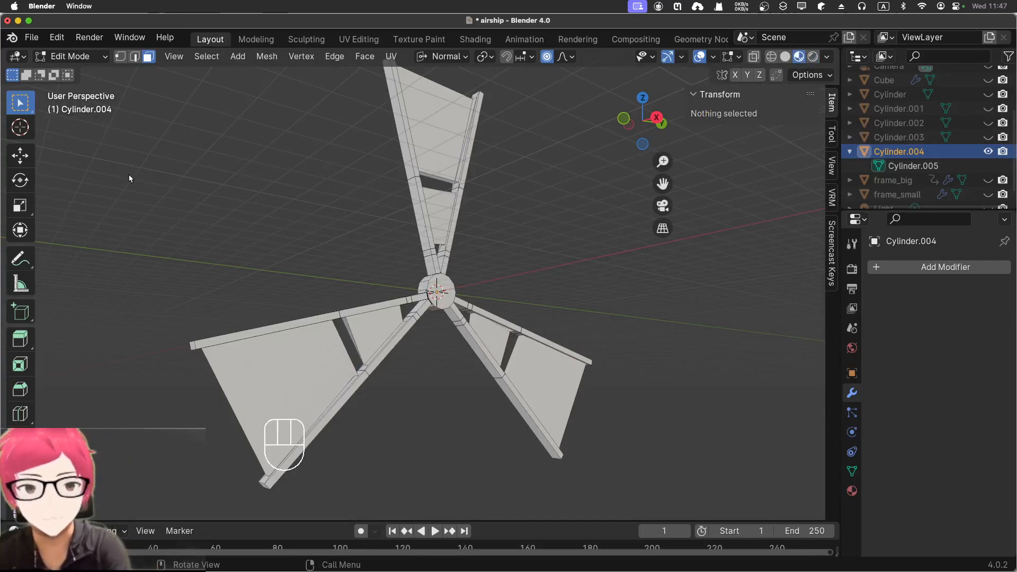
pyautogui.press('Tab')
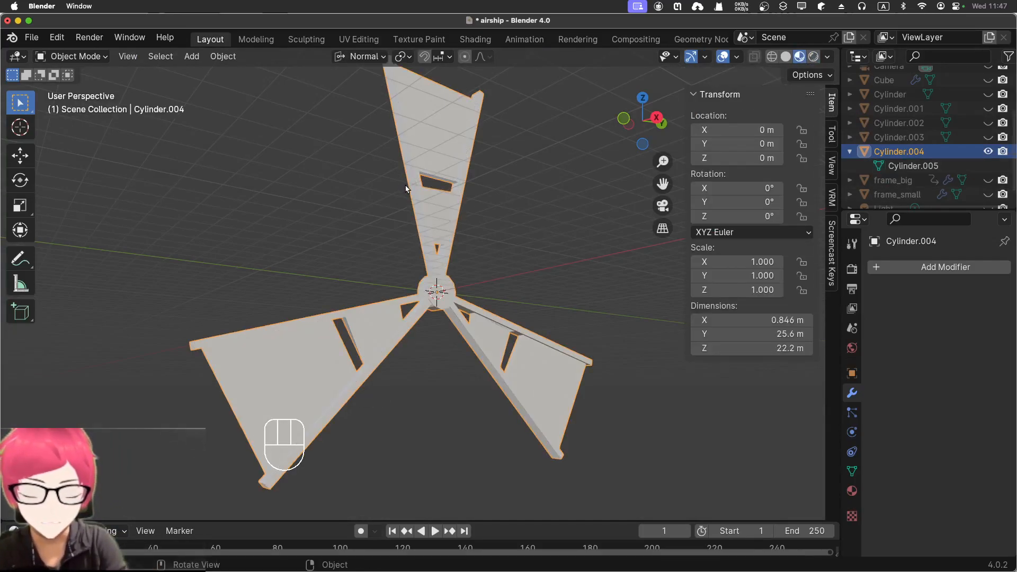
# Make all hidden objects of the collection visible in the viewport, from BL_Big through Light
pyautogui.hotkey('ctrl', 'h')
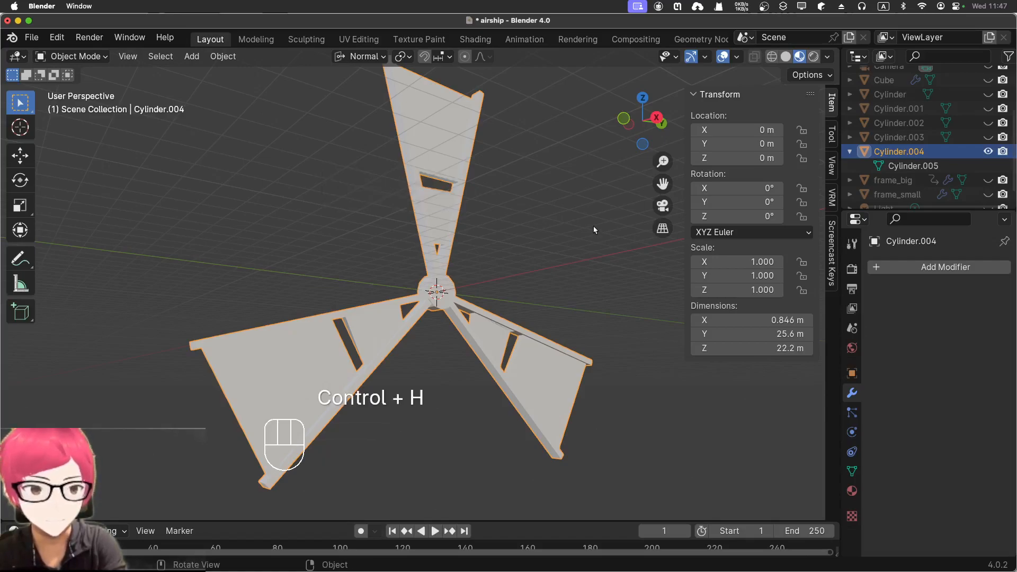
pyautogui.click(593, 225)
pyautogui.hotkey('shift', 'h')
pyautogui.hotkey('shift', 'h')
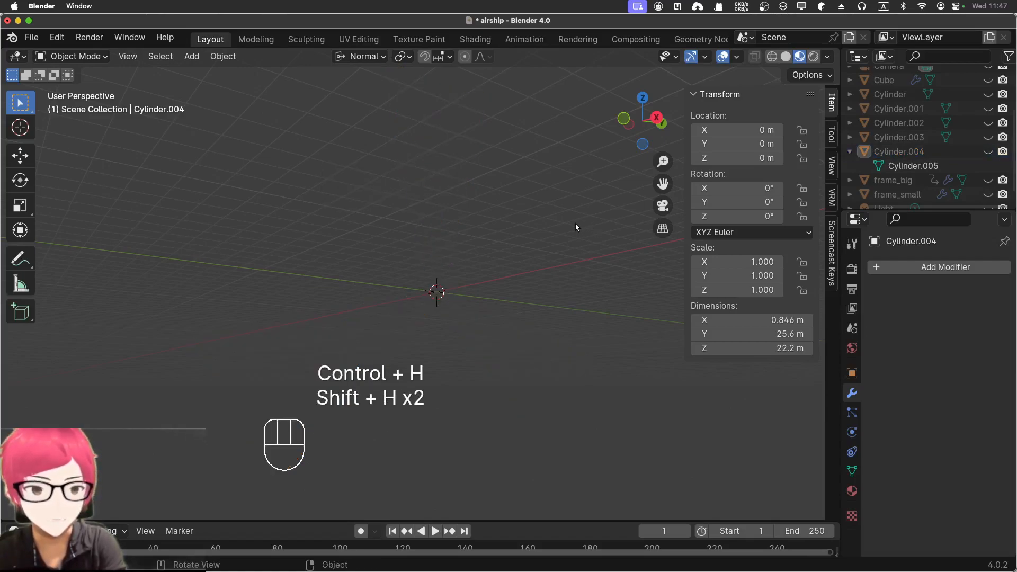
pyautogui.press('h')
pyautogui.scroll(5, 973, 113)
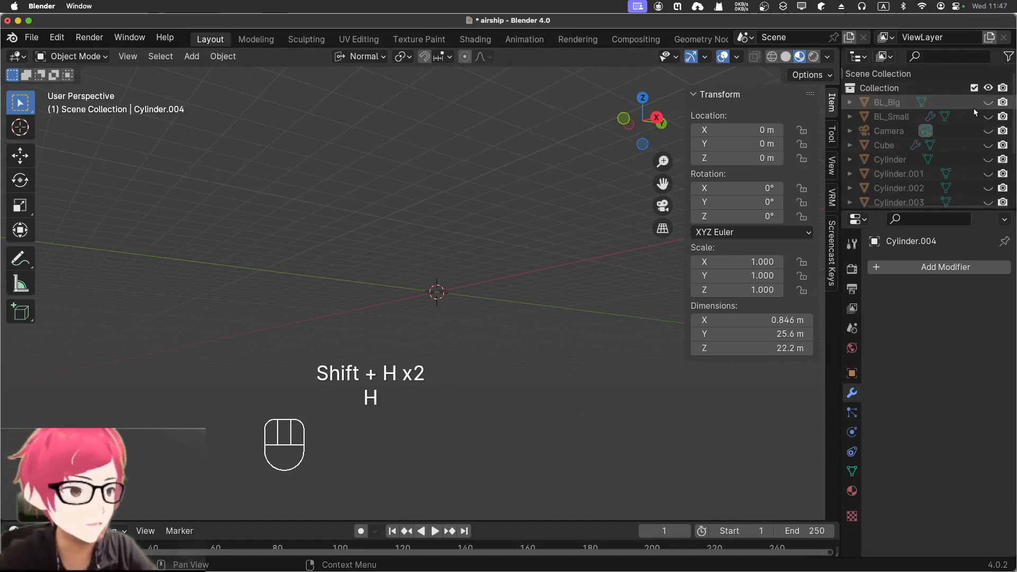
pyautogui.moveTo(988, 101); pyautogui.dragTo(987, 197)
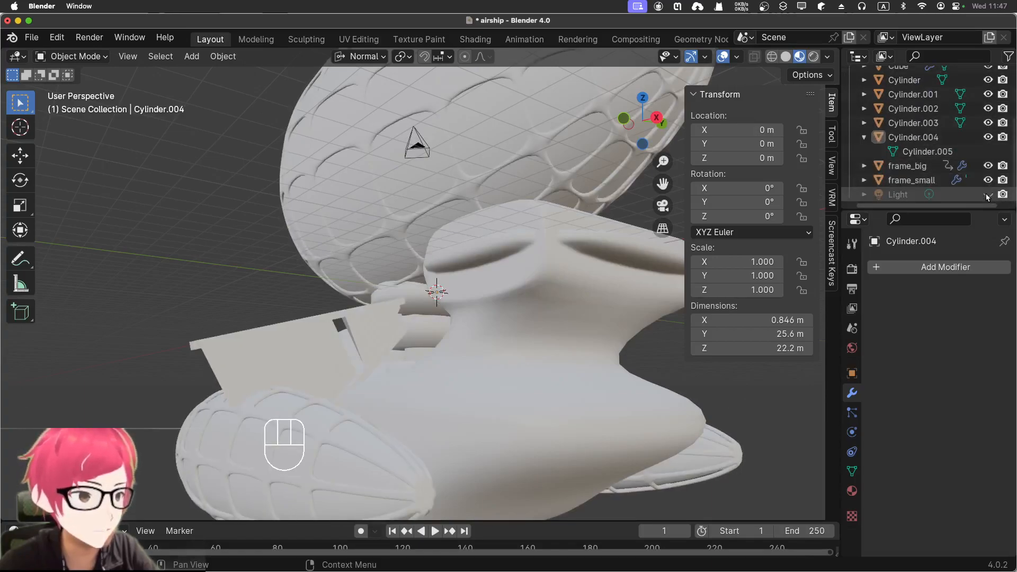
pyautogui.scroll(-5, 503, 186)
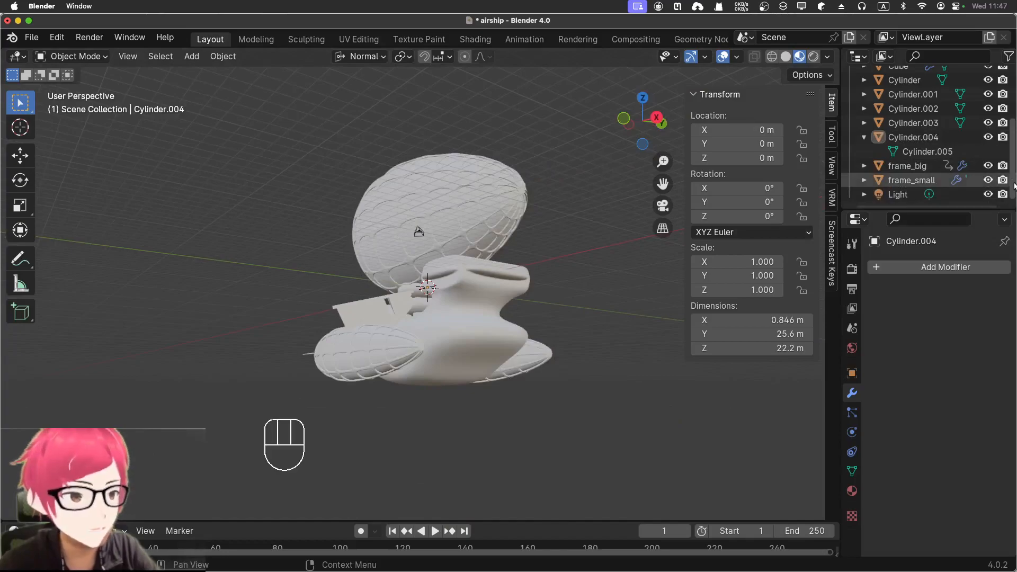
# Move the propeller about 17.65 m along X so it stands clear behind the airship's hull
pyautogui.click(897, 183)
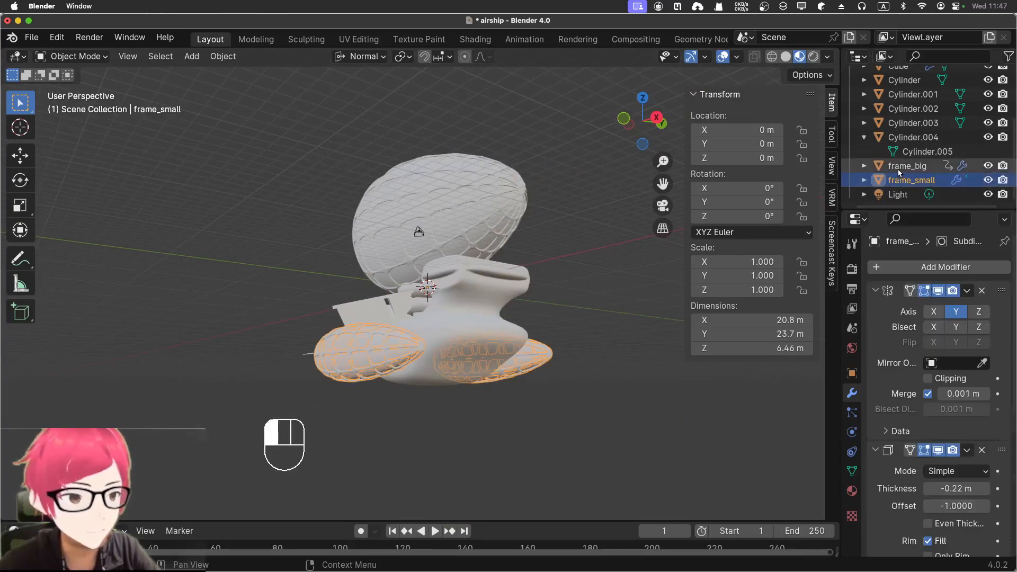
pyautogui.click(905, 165)
pyautogui.moveTo(331, 224); pyautogui.dragTo(432, 333, button='middle')
pyautogui.click(424, 322)
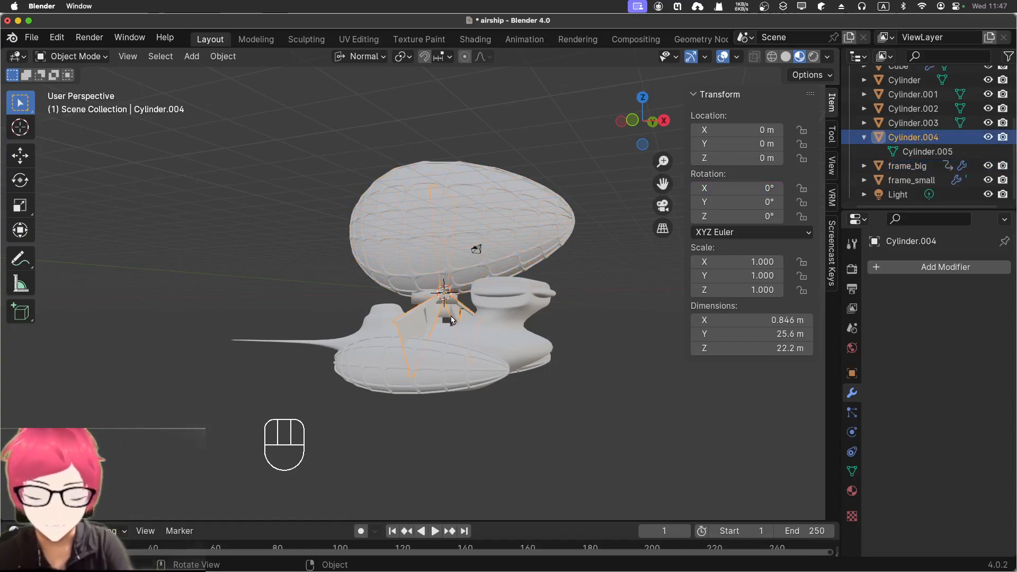
pyautogui.press('g')
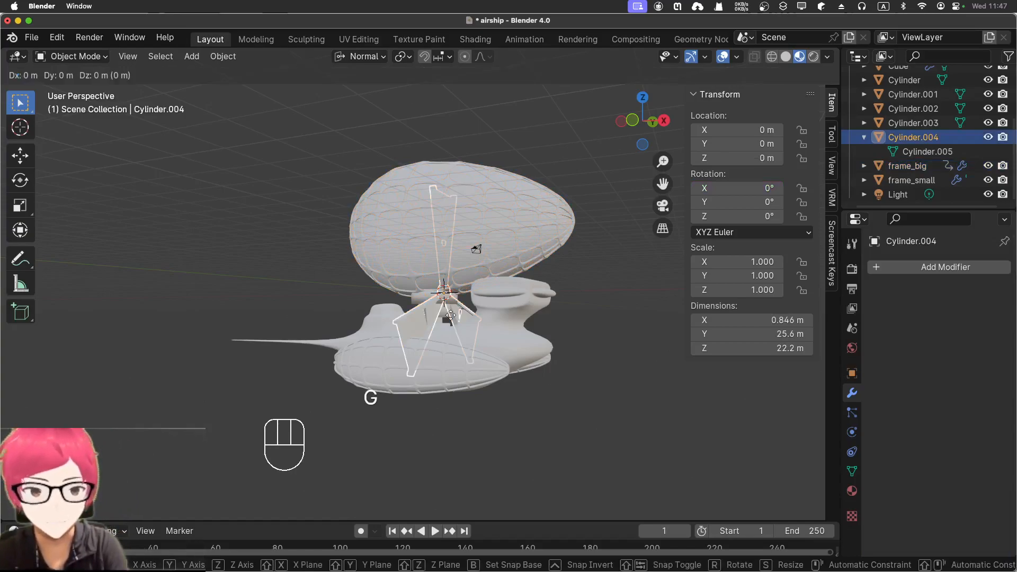
pyautogui.press('x')
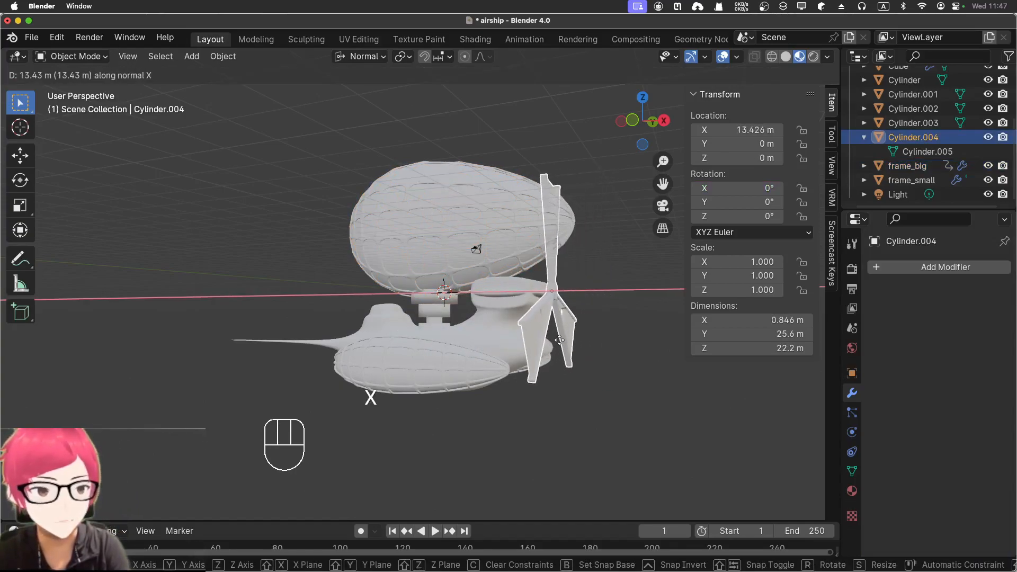
pyautogui.click(598, 352)
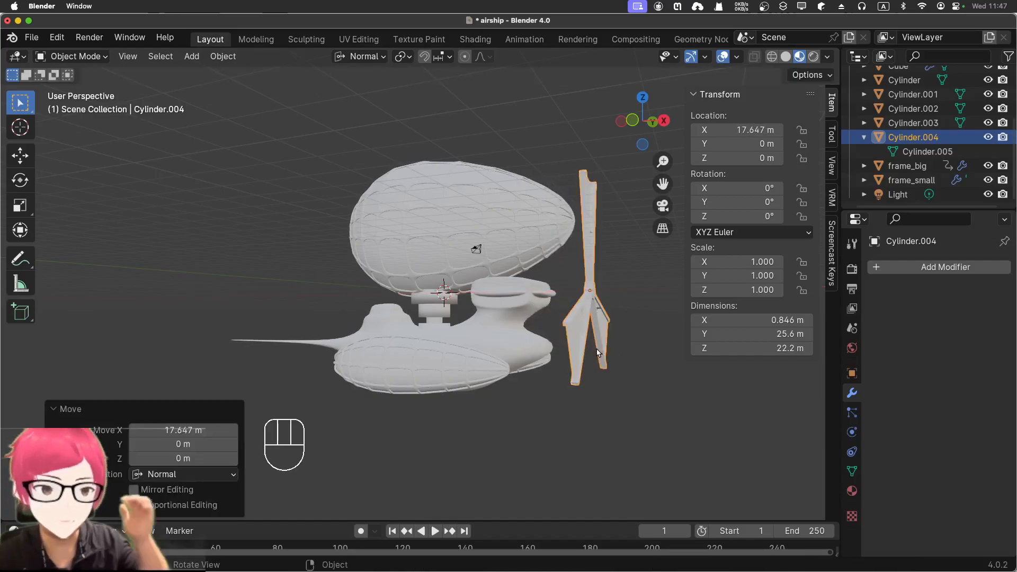
# Hide the transform sidebar and select the airship's hull
pyautogui.moveTo(613, 352); pyautogui.dragTo(615, 377, button='middle')
pyautogui.press('n')
pyautogui.scroll(3, 607, 320)
pyautogui.click(615, 377)
pyautogui.rightClick(589, 357)
pyautogui.moveTo(617, 356)
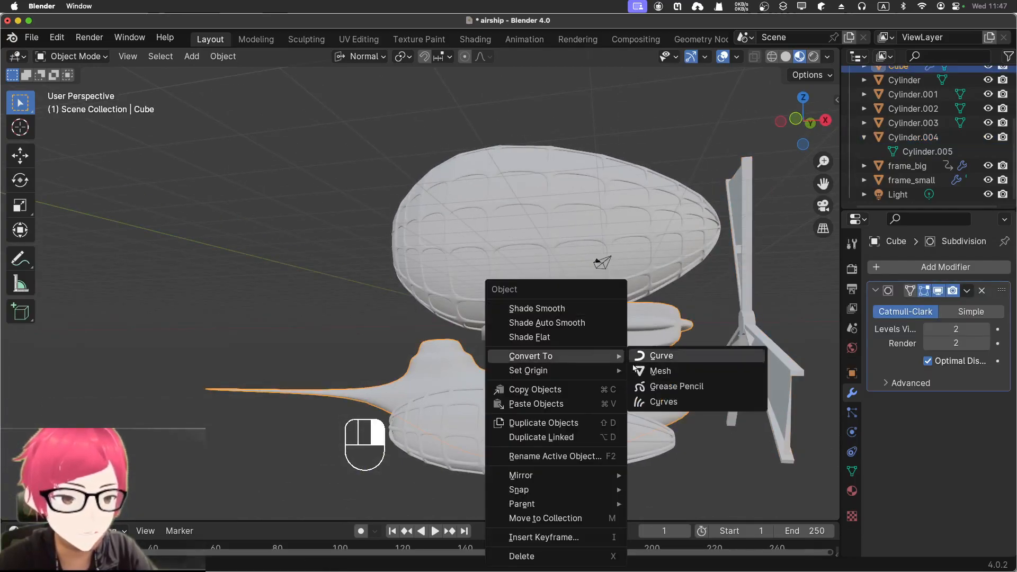
pyautogui.click(650, 372)
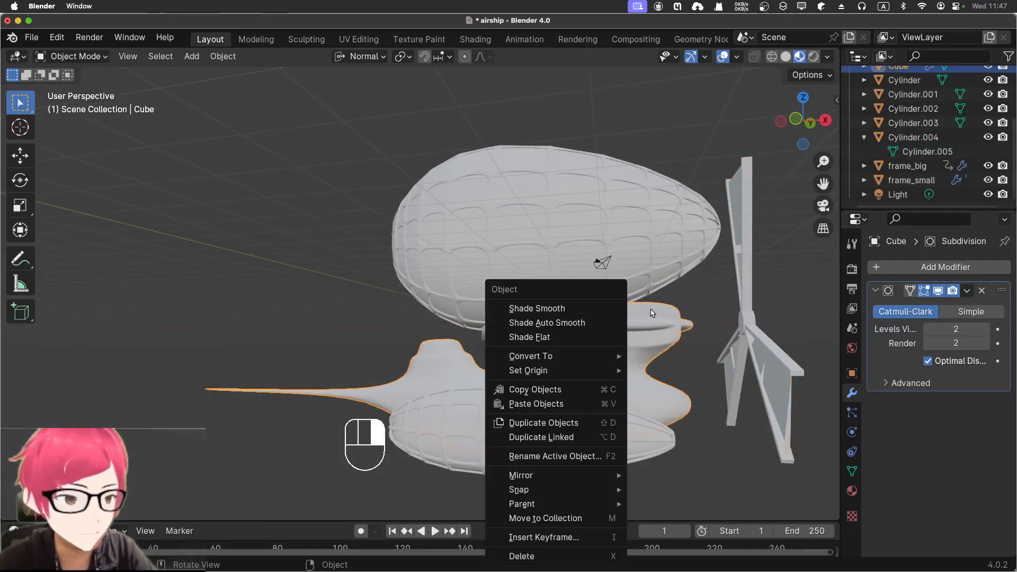
# Lower the hull's Subdivision viewport and render levels to 0 and remove the modifier
pyautogui.click(930, 329)
pyautogui.click(930, 329)
pyautogui.click(930, 344)
pyautogui.click(930, 344)
pyautogui.moveTo(776, 366); pyautogui.dragTo(772, 392, button='middle')
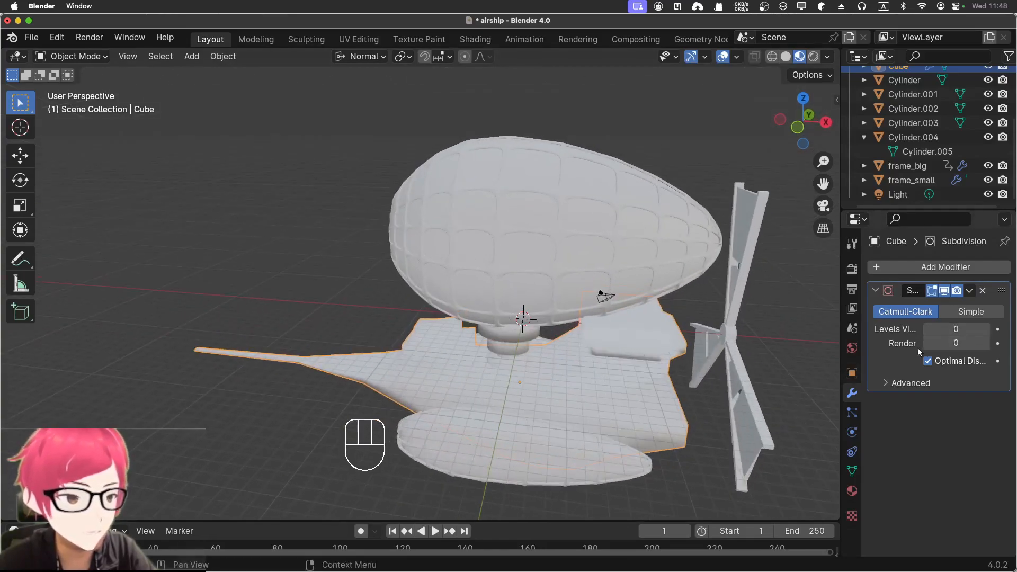
pyautogui.click(983, 291)
# Apply flat shading to the hull
pyautogui.moveTo(676, 349); pyautogui.dragTo(634, 384, button='middle')
pyautogui.rightClick(635, 385)
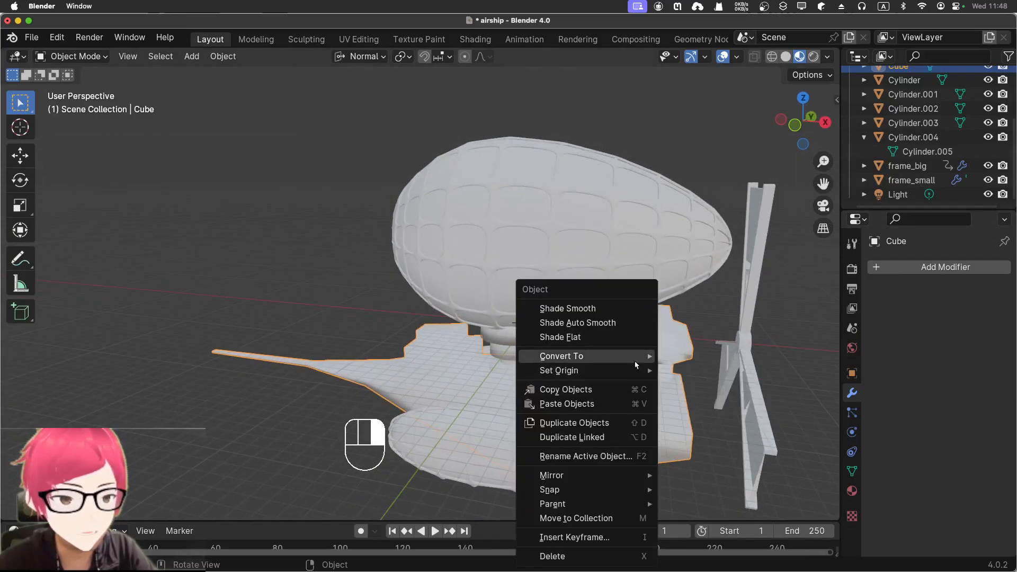
pyautogui.click(629, 340)
pyautogui.moveTo(665, 402); pyautogui.dragTo(501, 362, button='middle')
pyautogui.moveTo(710, 399); pyautogui.dragTo(432, 339, button='middle')
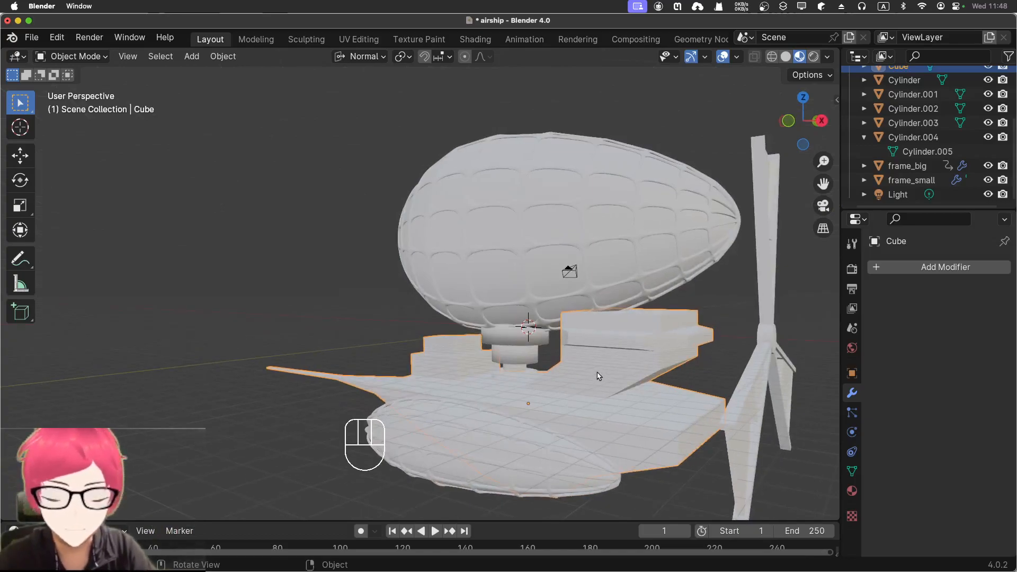
# Extrude the small rear face of the hull's upper block about 3.22 m along its normal towards the propeller
pyautogui.press('Tab')
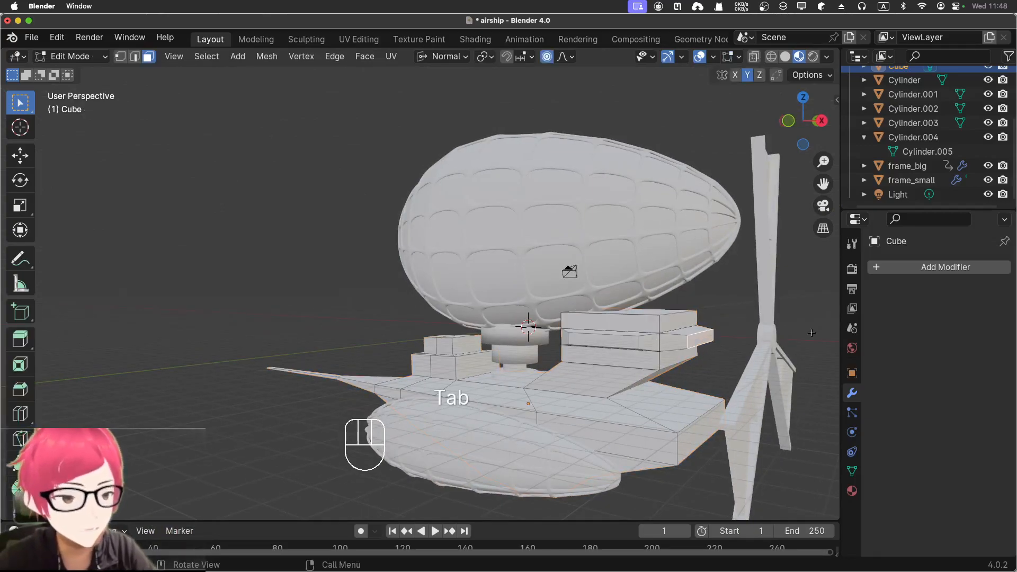
pyautogui.moveTo(733, 360); pyautogui.dragTo(757, 359, button='middle')
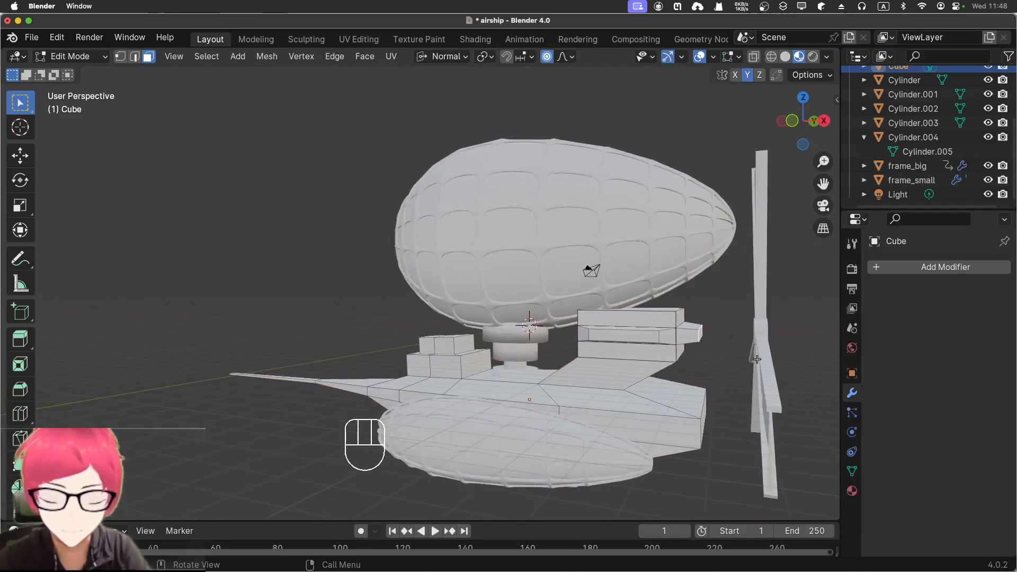
pyautogui.press('e')
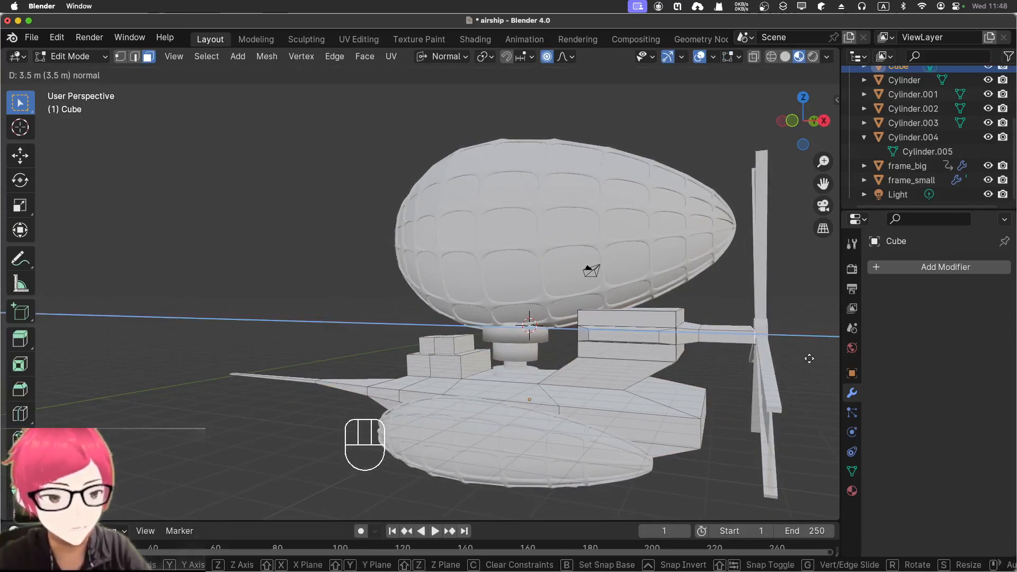
pyautogui.click(805, 359)
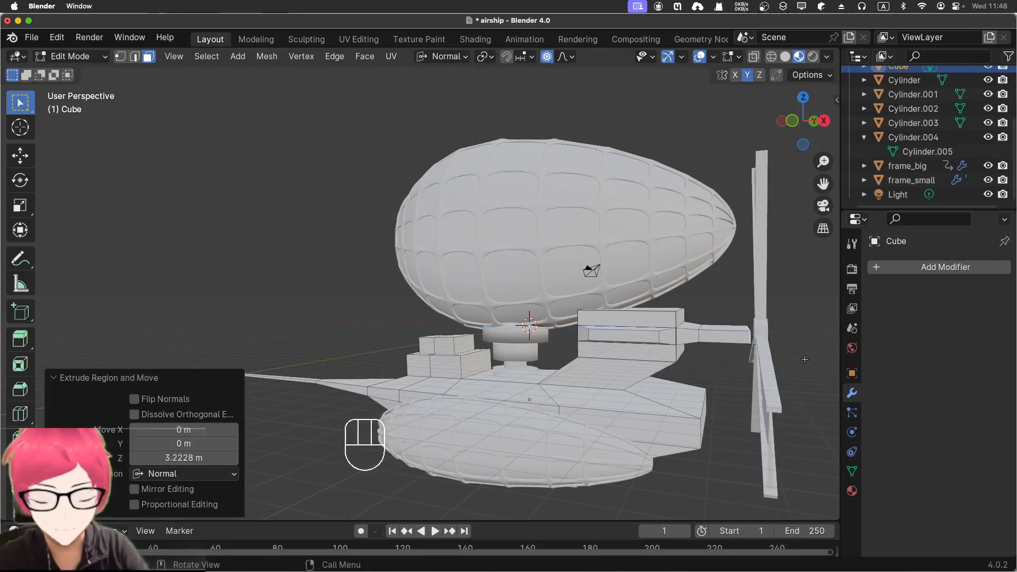
# Scale the extruded shaft's end face to about 0.471 along its normal Y with smooth proportional editing
pyautogui.press('s')
pyautogui.press('x')
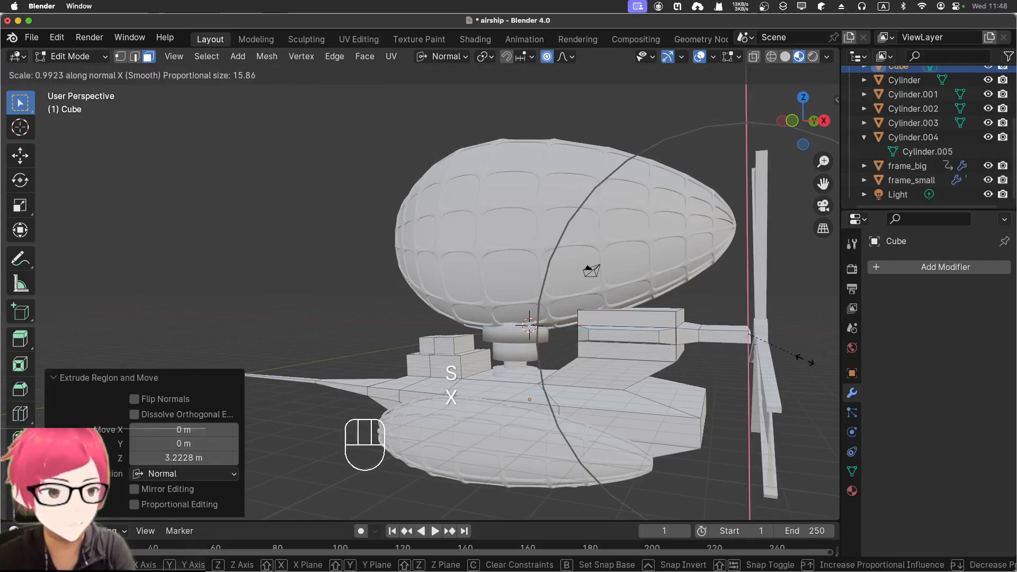
pyautogui.press('y')
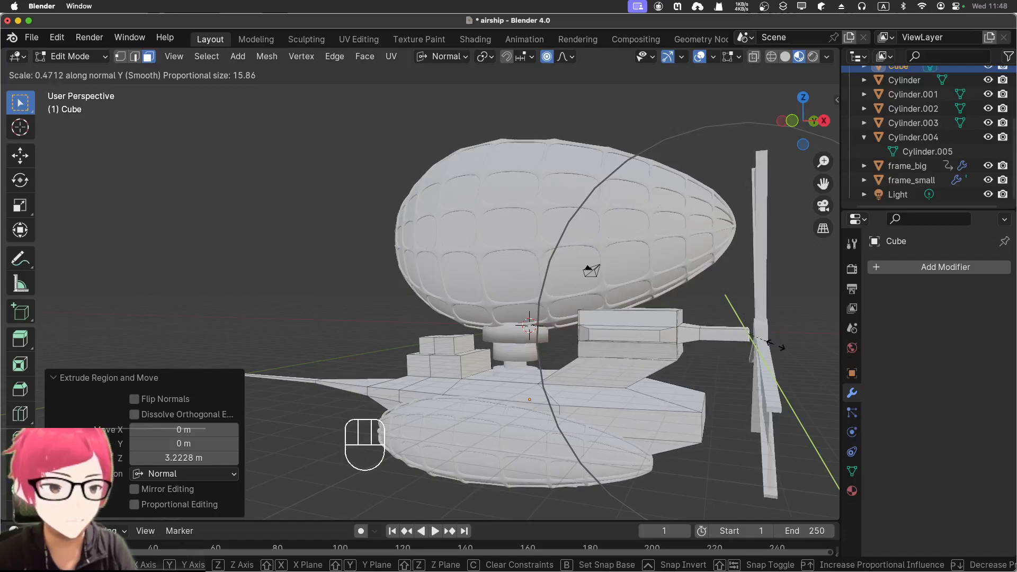
pyautogui.click(775, 345)
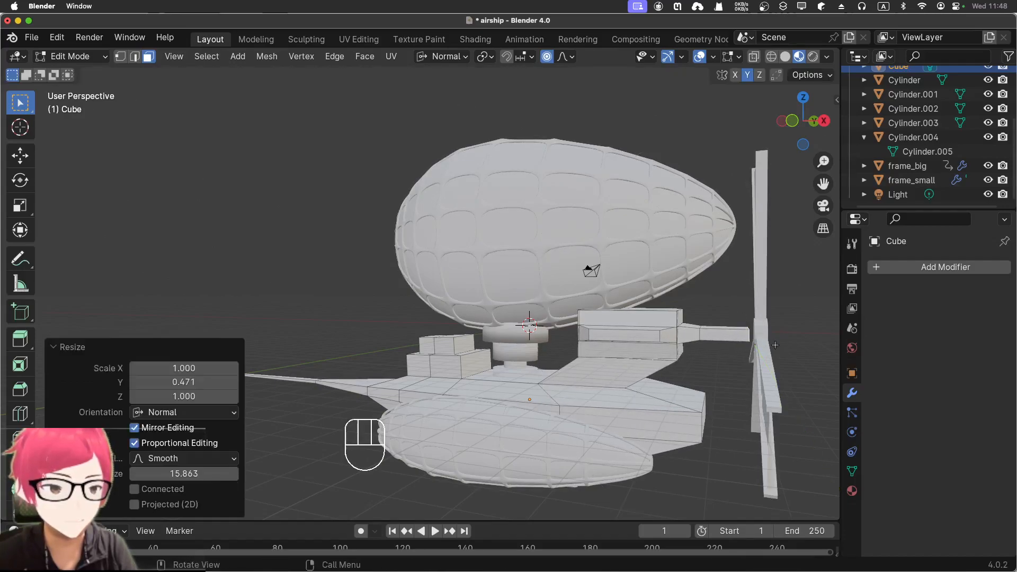
# Scale the shaft's end face uniformly to 0.482 with smooth proportional editing at a size of about 4.18
pyautogui.moveTo(742, 397); pyautogui.dragTo(698, 424, button='middle')
pyautogui.moveTo(689, 458); pyautogui.dragTo(736, 424, button='middle')
pyautogui.moveTo(739, 389); pyautogui.dragTo(735, 372, button='middle')
pyautogui.press('s')
pyautogui.scroll(-11, 736, 373)
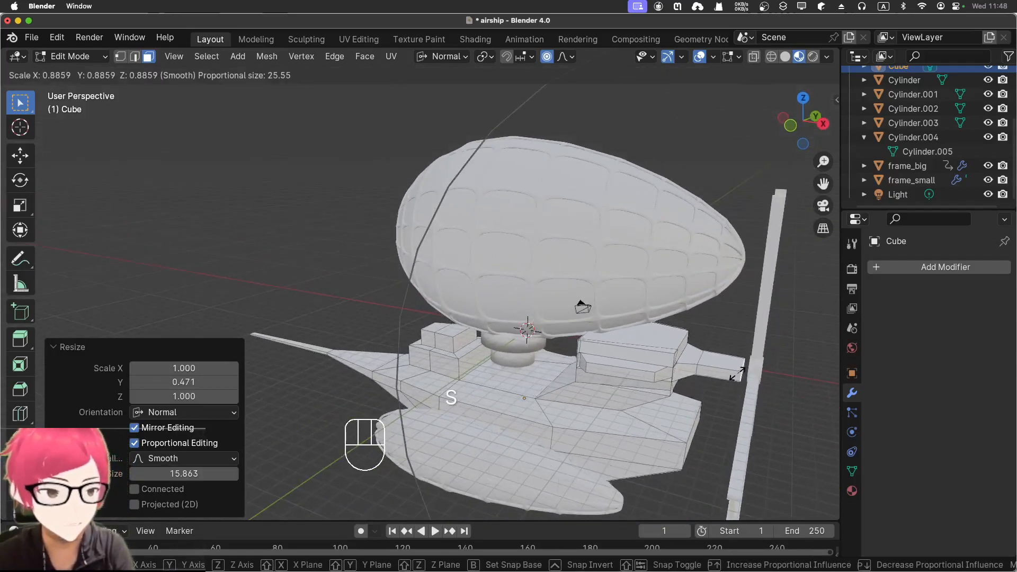
pyautogui.scroll(20, 737, 374)
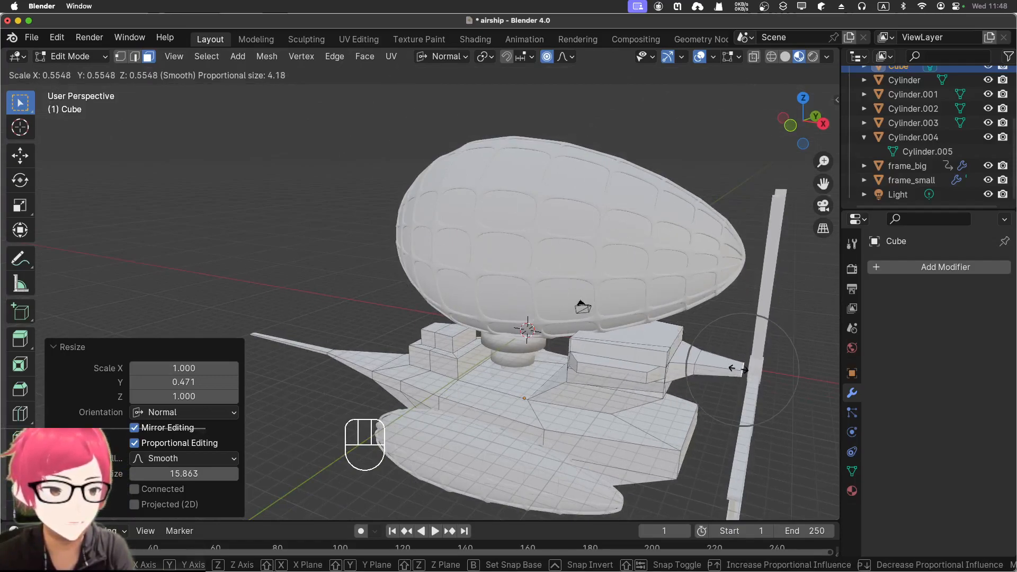
pyautogui.click(738, 370)
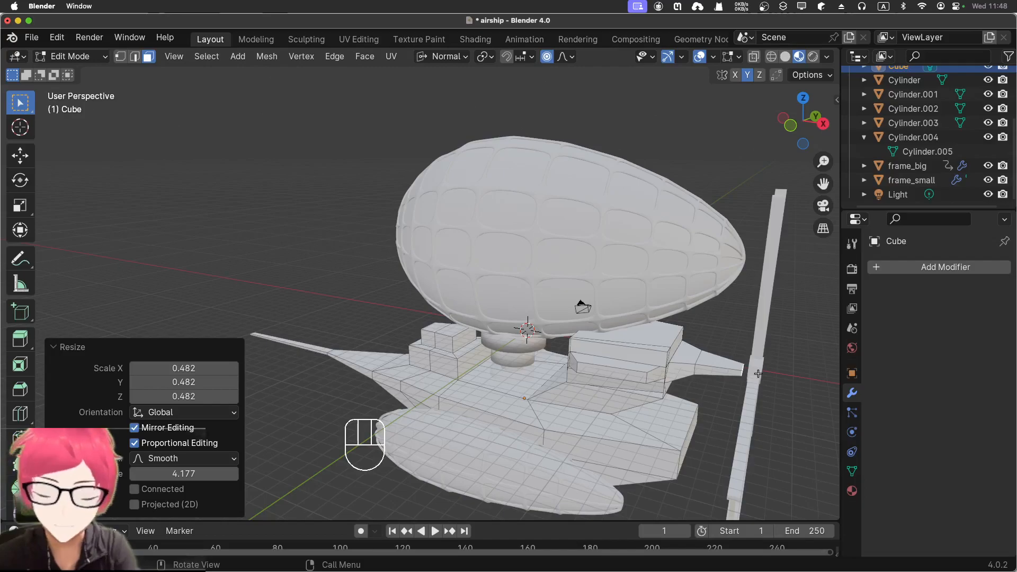
# Leave Edit Mode and move the propeller along X to about 17.24 m, against the end of the hull's shaft
pyautogui.press('Tab')
pyautogui.click(757, 376)
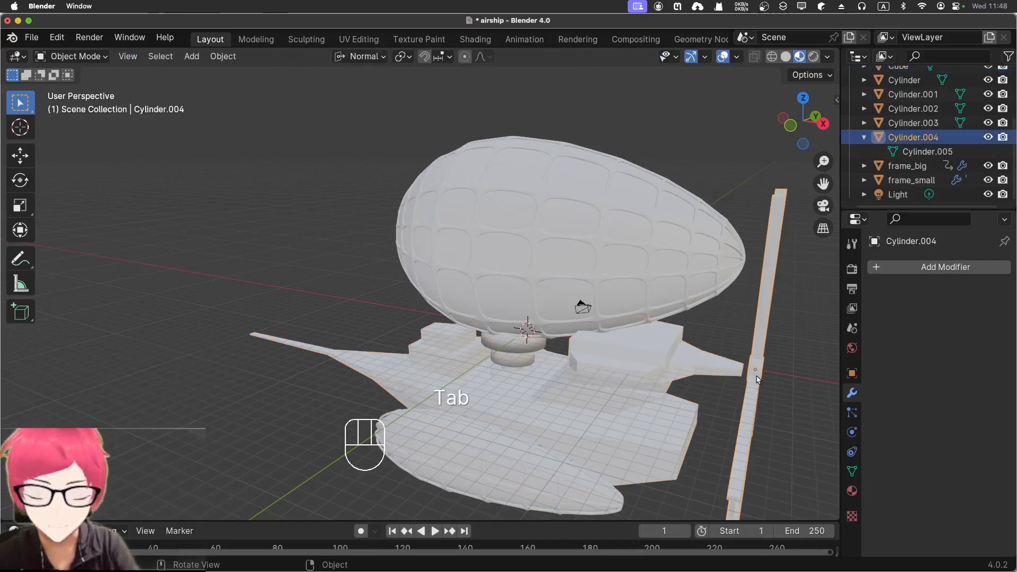
pyautogui.press('g')
pyautogui.press('x')
pyautogui.press('x')
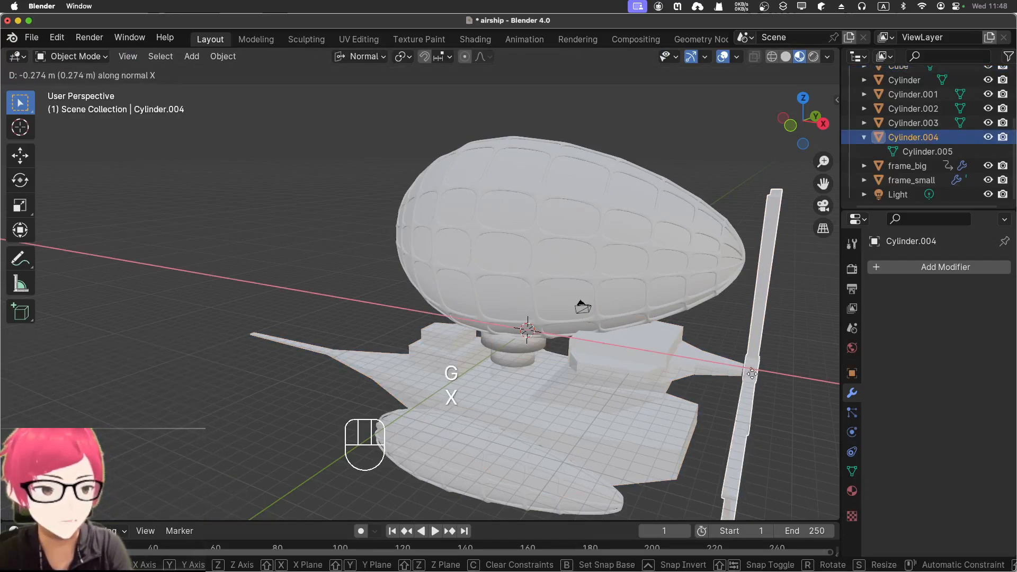
pyautogui.click(777, 405)
pyautogui.moveTo(776, 405); pyautogui.dragTo(719, 338, button='middle')
# Drive the propeller's X rotation with a #frame expression giving about 5.73° at frame 1
pyautogui.click(740, 389)
pyautogui.press('n')
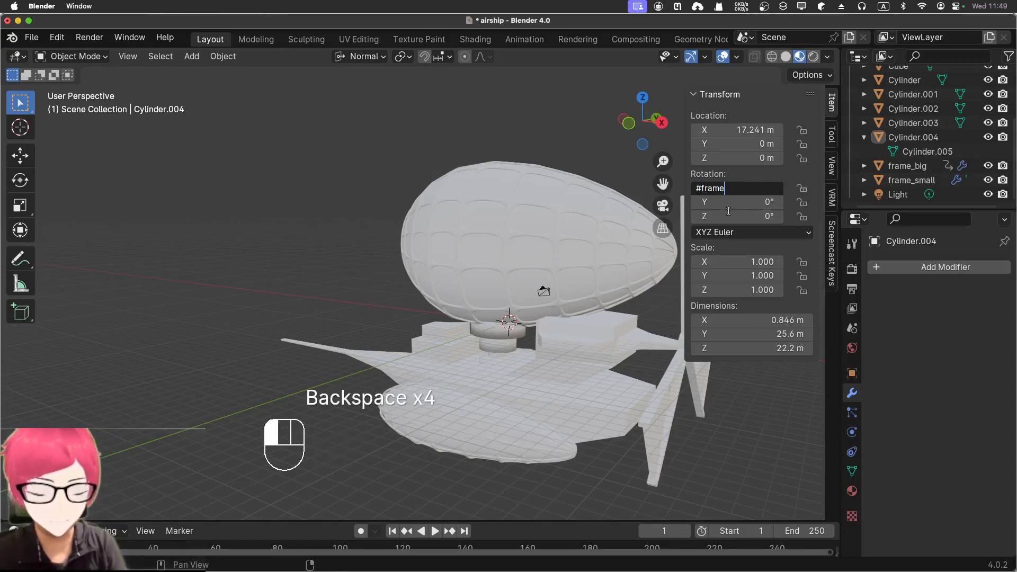
pyautogui.press('Return')
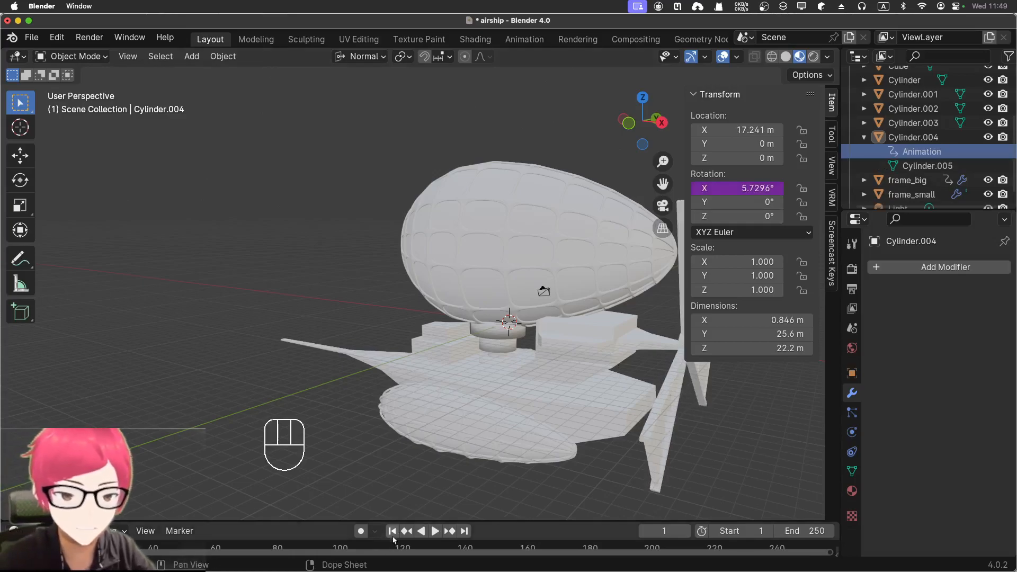
# Play the animation and watch the propeller spin behind the whole airship from the side
pyautogui.click(435, 531)
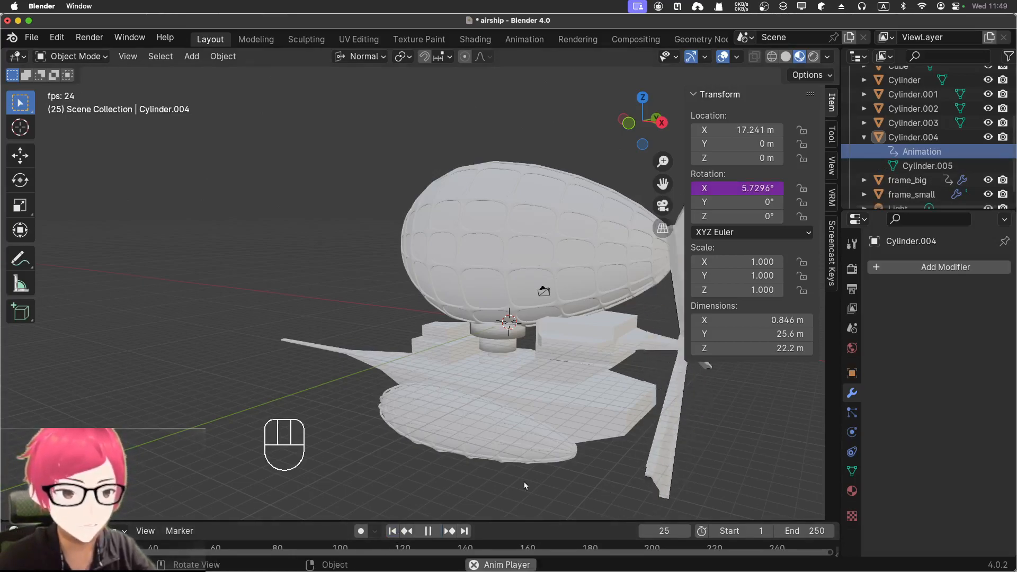
pyautogui.press('n')
pyautogui.moveTo(706, 272); pyautogui.dragTo(747, 311, button='middle')
pyautogui.scroll(-3, 751, 298)
pyautogui.scroll(4, 752, 300)
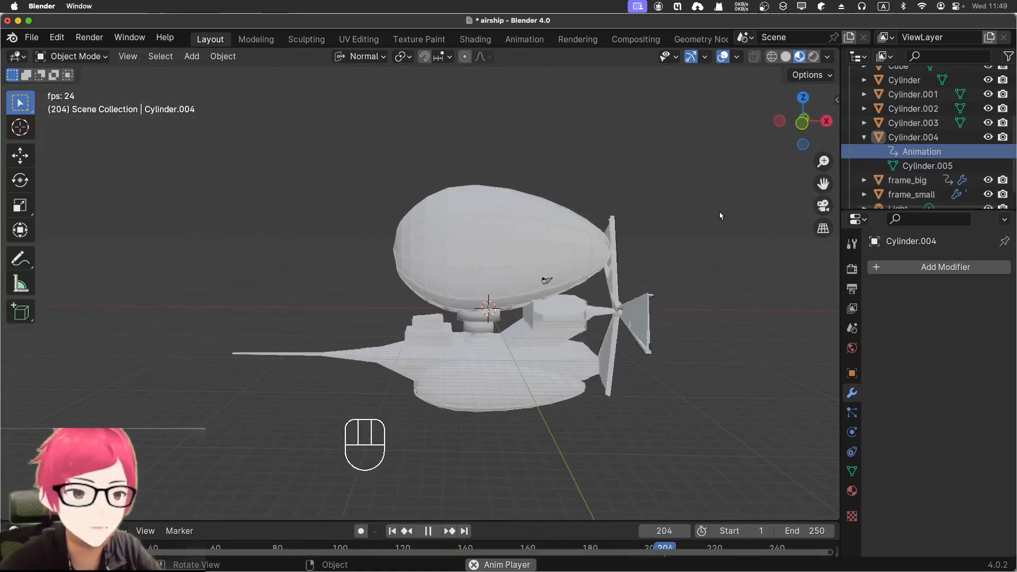
# Try the rendered and material preview shading, and set the viewport to solid shading
pyautogui.click(813, 56)
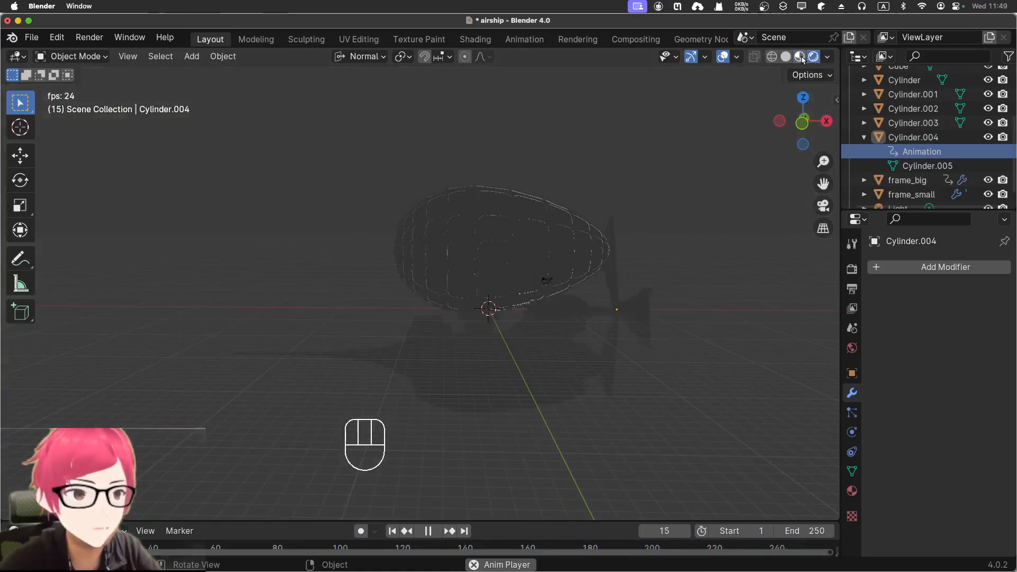
pyautogui.click(800, 57)
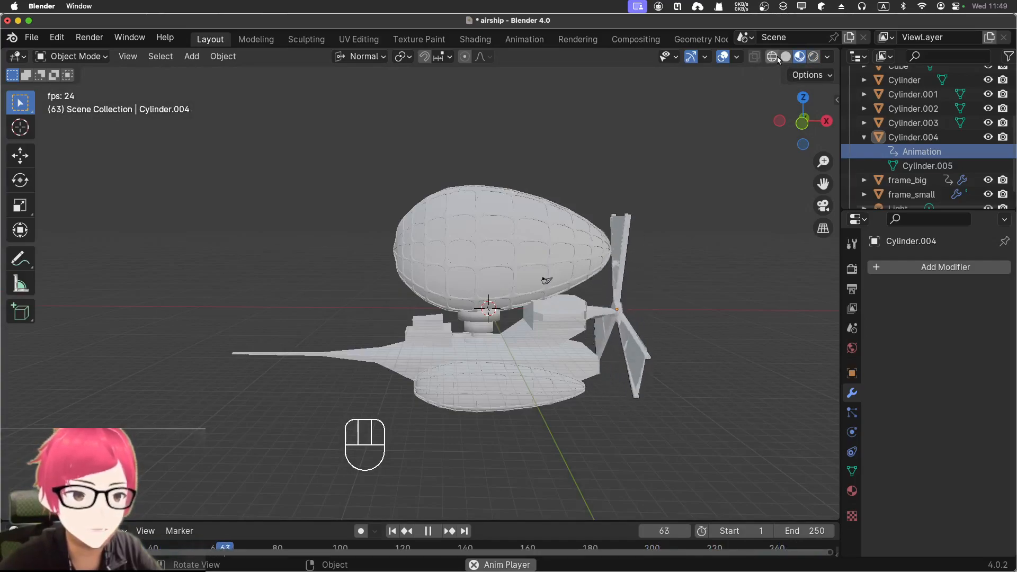
pyautogui.click(786, 56)
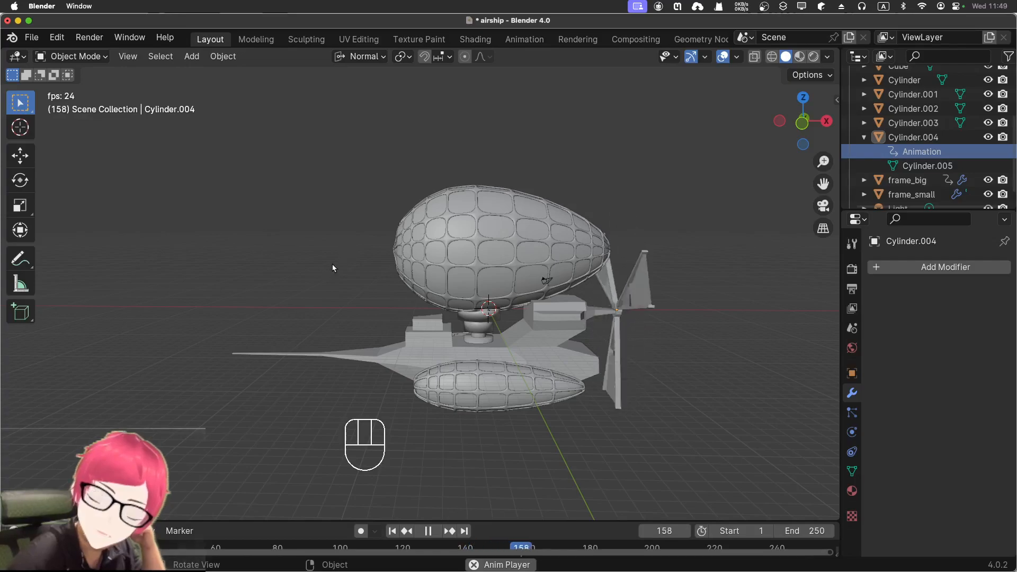
pyautogui.moveTo(352, 284)
pyautogui.mouseDown(button='middle')
pyautogui.moveTo(395, 284)
pyautogui.moveTo(370, 272)
pyautogui.moveTo(367, 281)
pyautogui.mouseUp(button='middle')
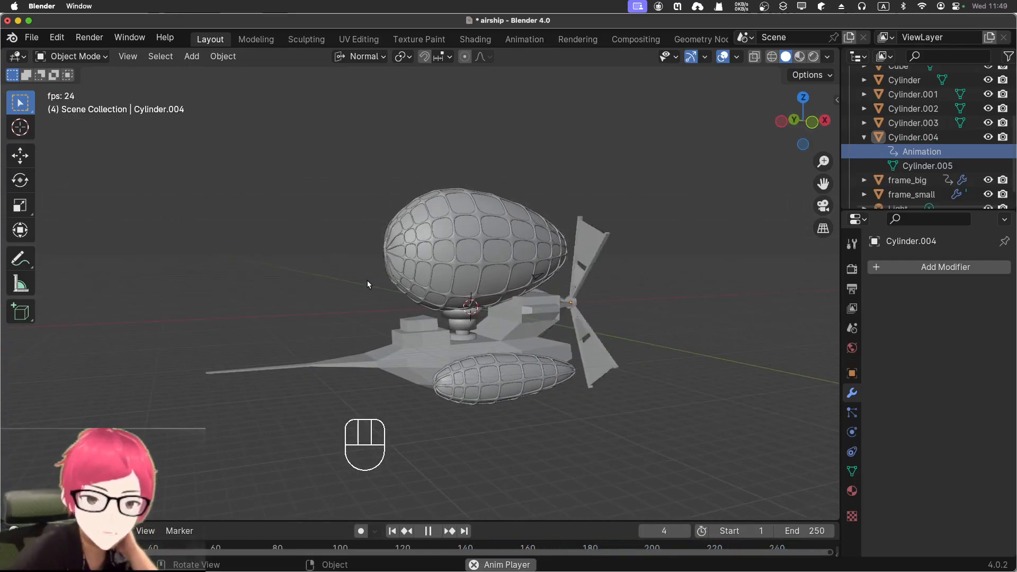
# Stop the animation and return to frame 1 with the propeller selected
pyautogui.click(403, 347)
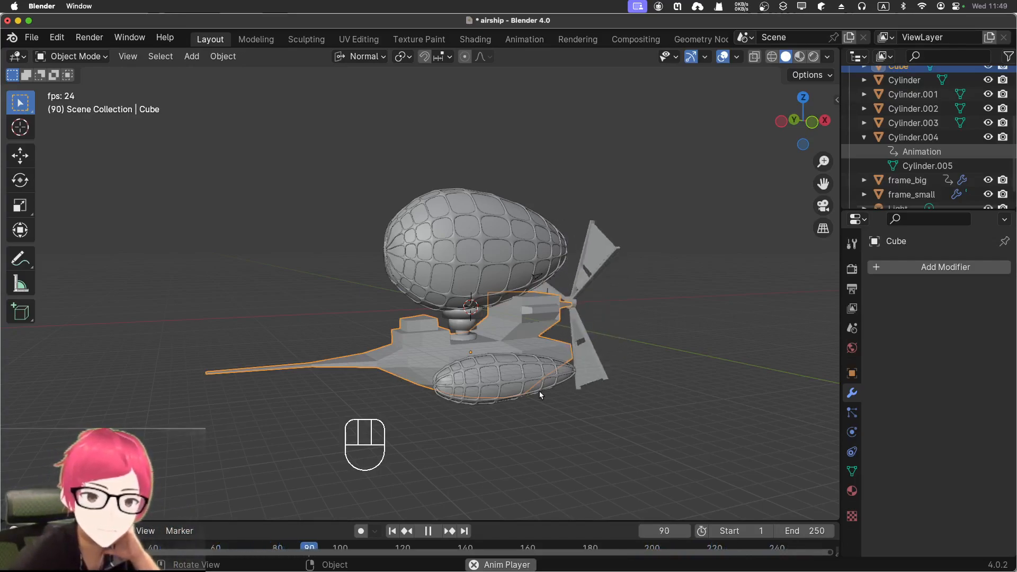
pyautogui.click(427, 533)
pyautogui.moveTo(522, 418); pyautogui.dragTo(586, 361, button='middle')
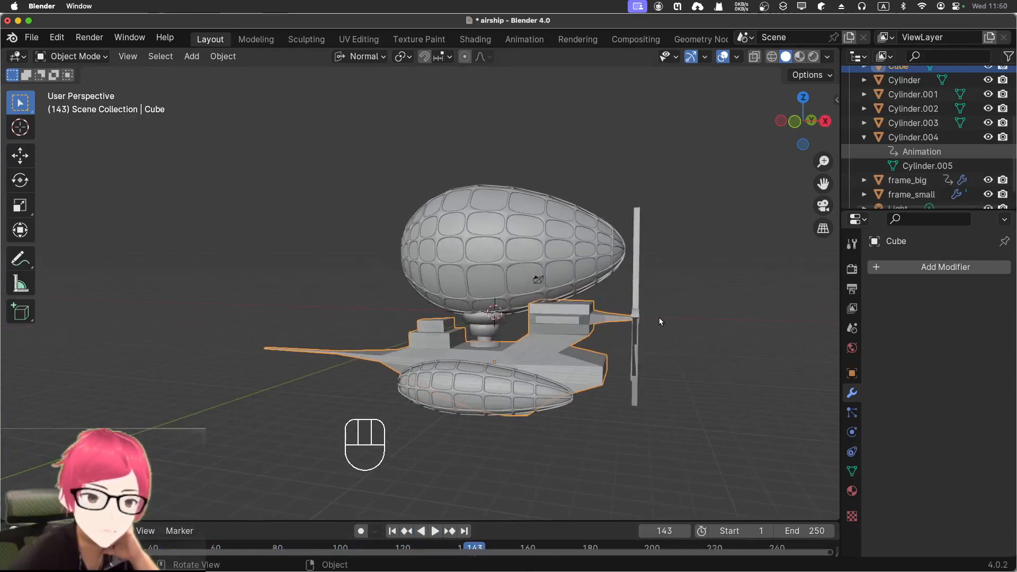
pyautogui.click(905, 154)
pyautogui.moveTo(736, 320); pyautogui.dragTo(640, 310, button='middle')
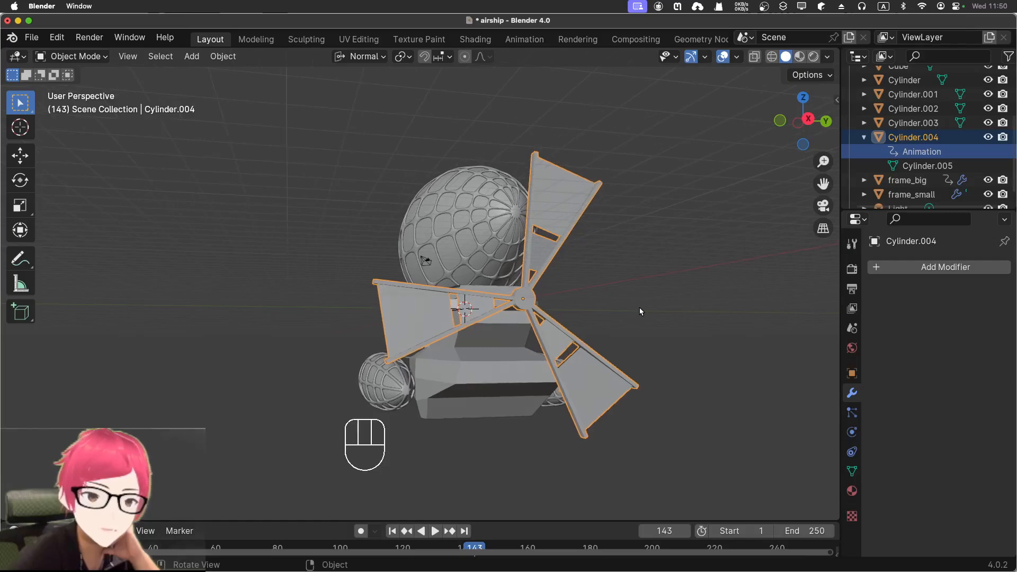
pyautogui.click(394, 533)
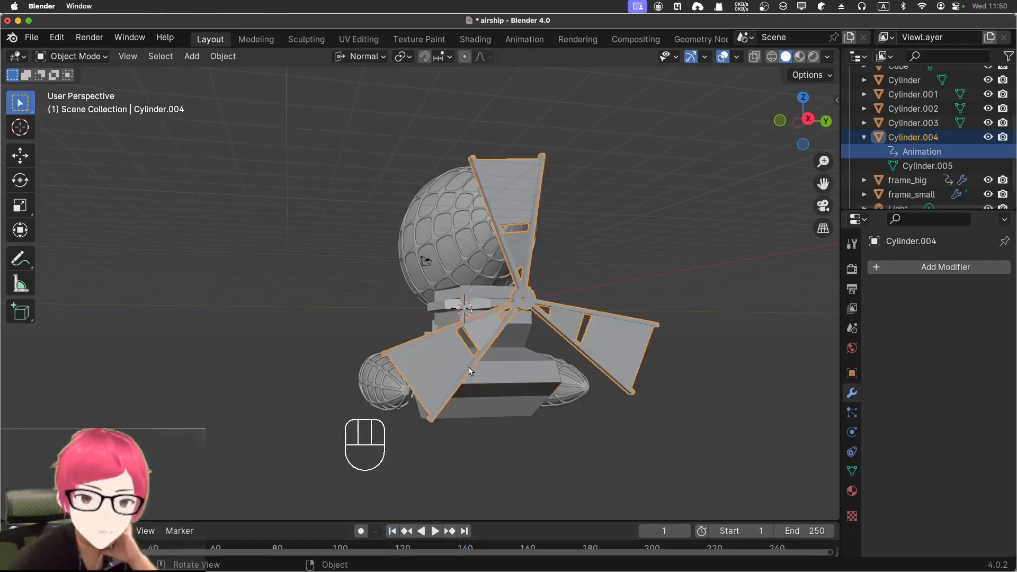
# Enlarge the propeller to about 2.5 times its size in Y and Z, keeping its X thickness locked
pyautogui.moveTo(519, 380); pyautogui.dragTo(656, 427, button='middle')
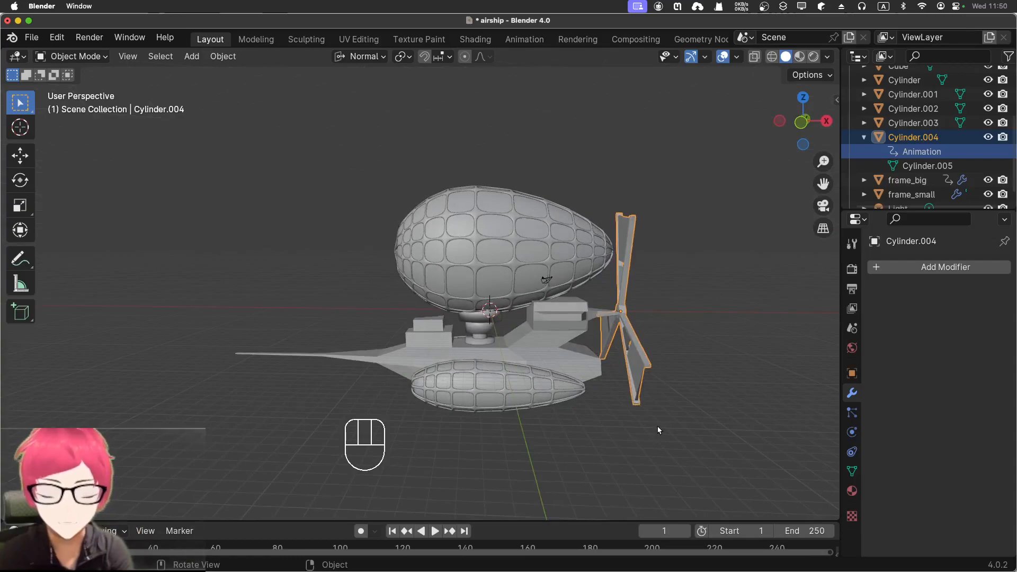
pyautogui.press('s')
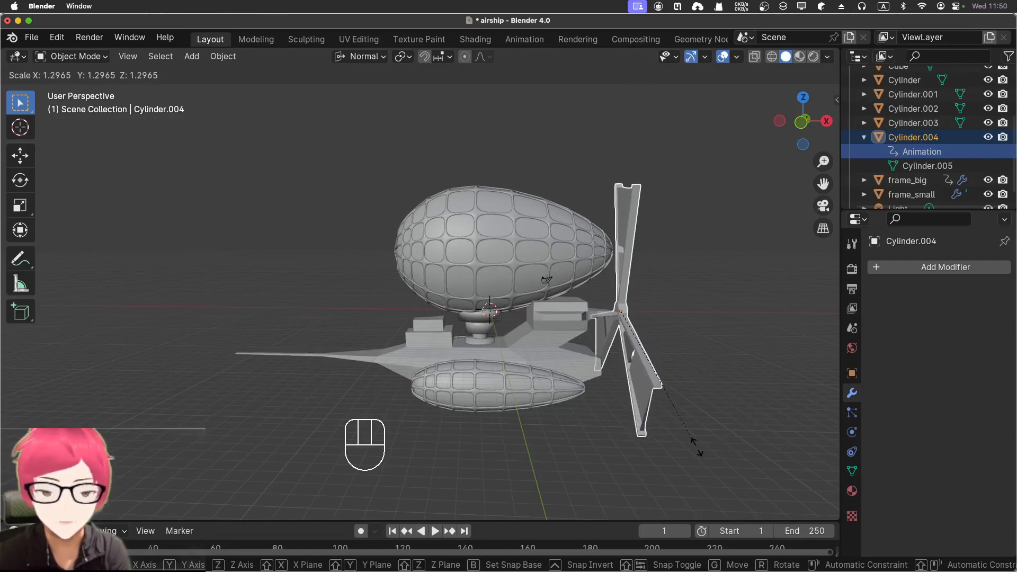
pyautogui.press('super+z')
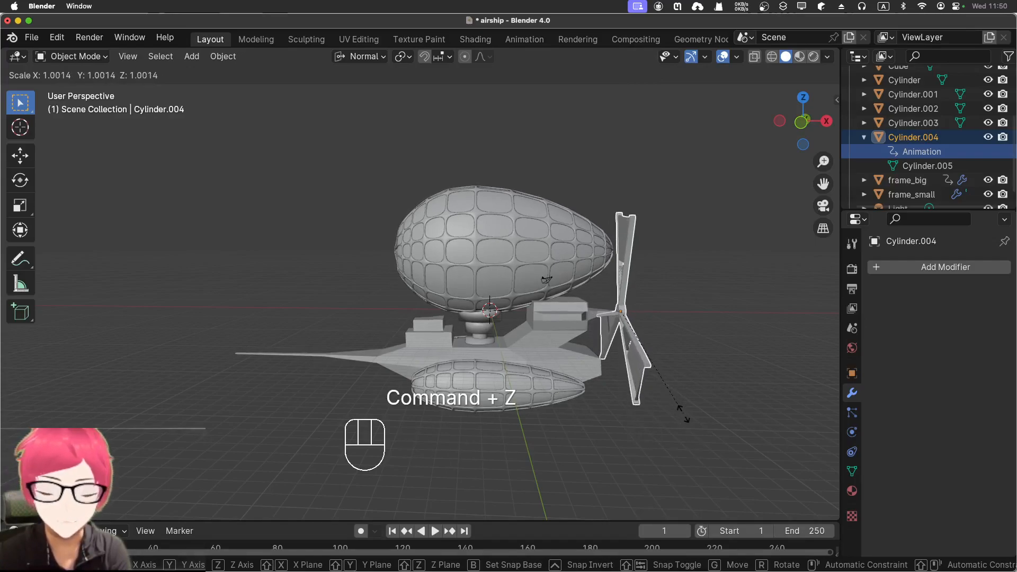
pyautogui.hotkey('shift', 'x')
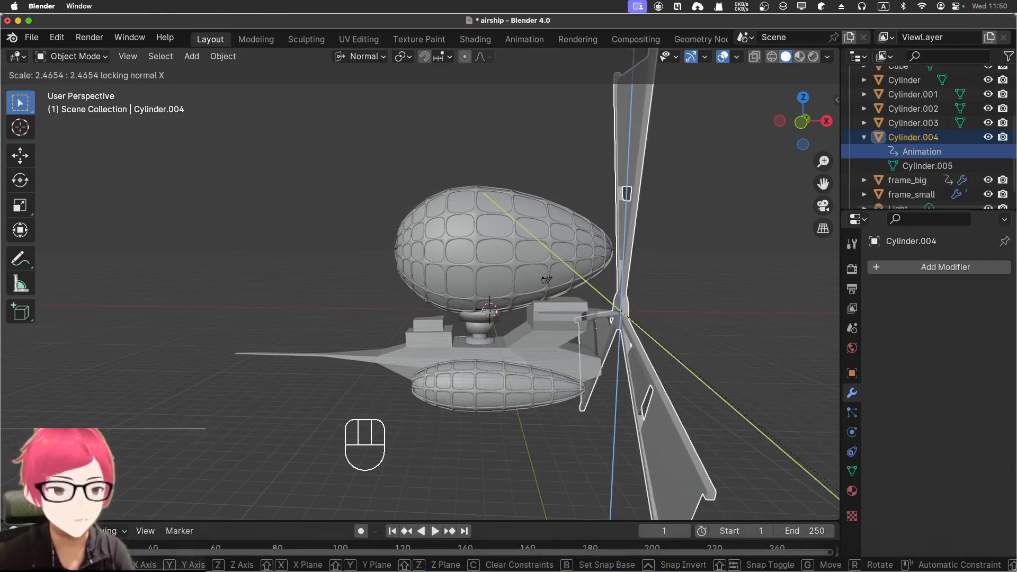
pyautogui.click(810, 473)
# Play the animation to check the enlarged propeller's spin from several sides, and rewind to frame 1
pyautogui.moveTo(719, 398); pyautogui.dragTo(729, 432, button='middle')
pyautogui.scroll(-5, 616, 388)
pyautogui.click(659, 402)
pyautogui.press('space')
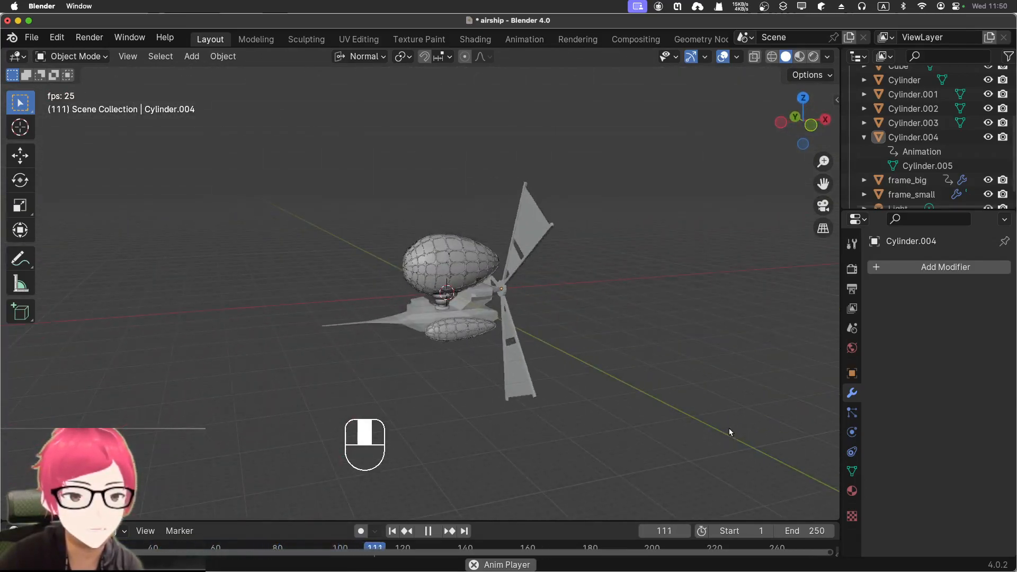
pyautogui.scroll(4, 533, 329)
pyautogui.moveTo(424, 359); pyautogui.dragTo(449, 358, button='middle')
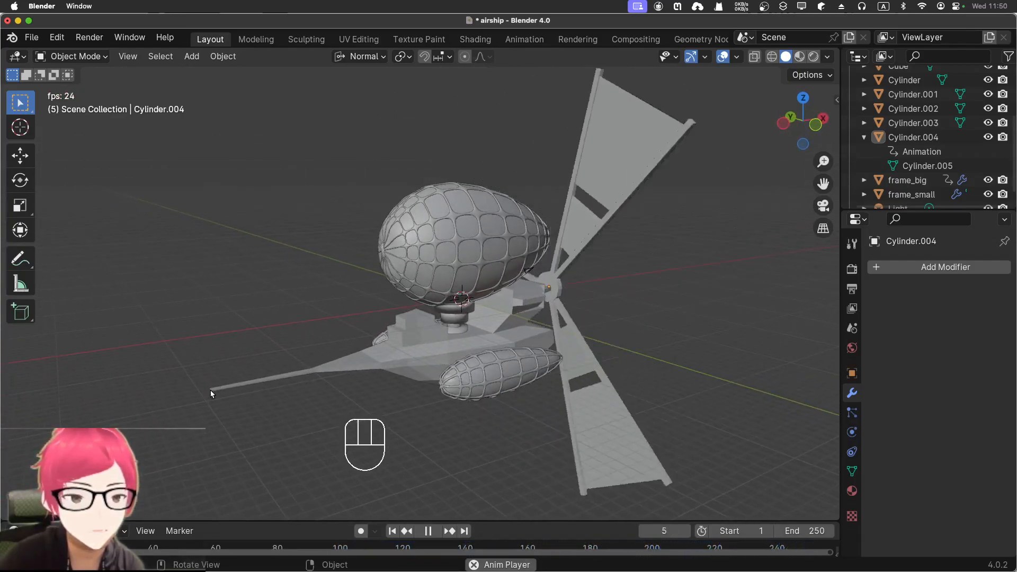
pyautogui.moveTo(535, 318); pyautogui.dragTo(499, 318, button='middle')
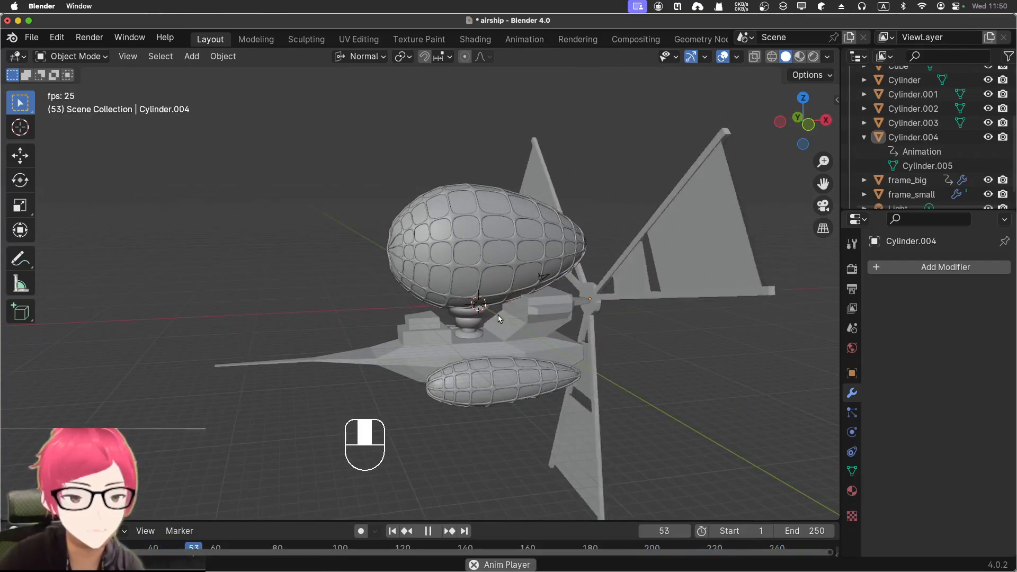
pyautogui.press('space')
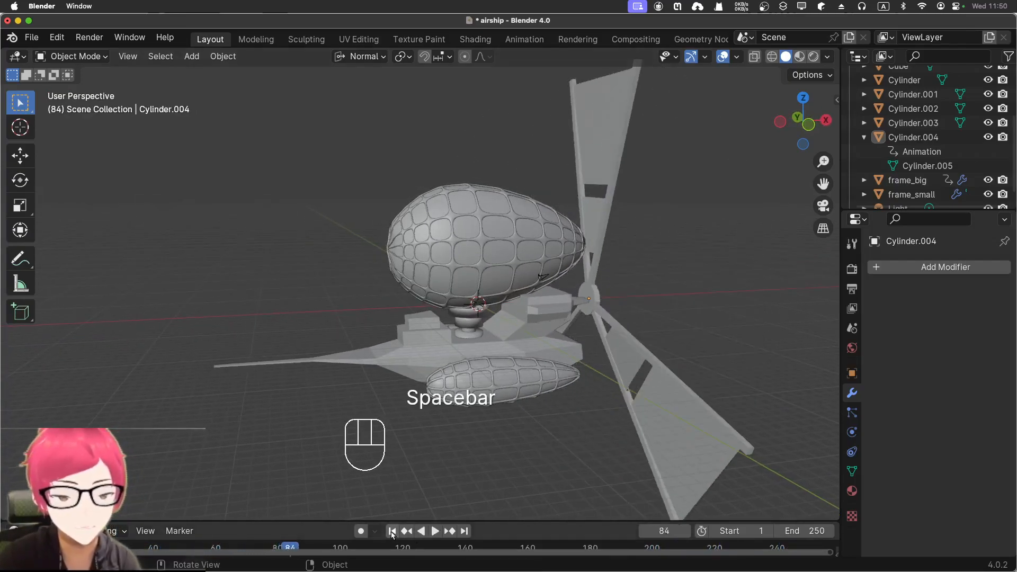
pyautogui.click(391, 531)
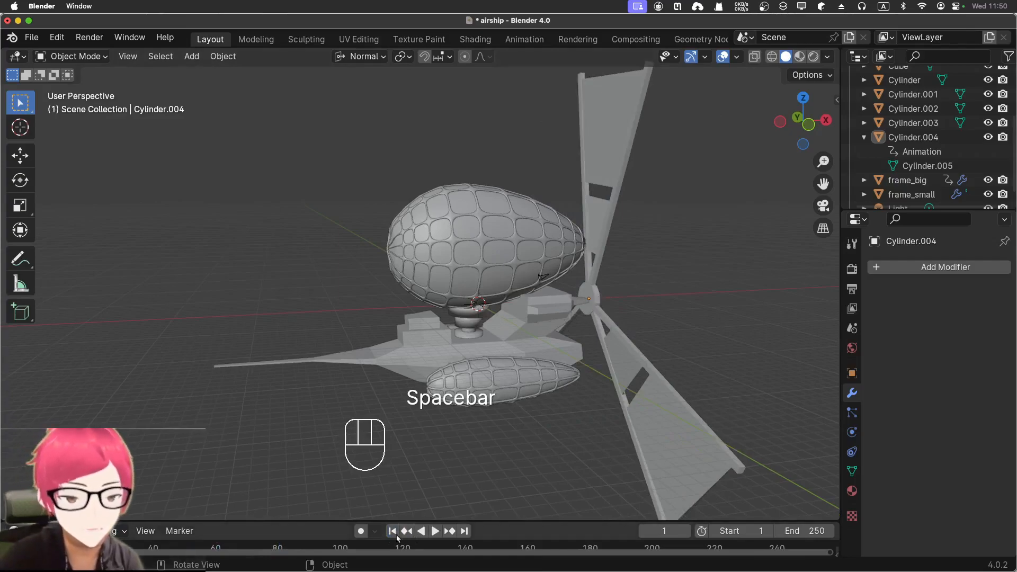
# Duplicate the propeller and place the copy 54.405 m along negative X, in front of the hull's bow spike
pyautogui.click(599, 306)
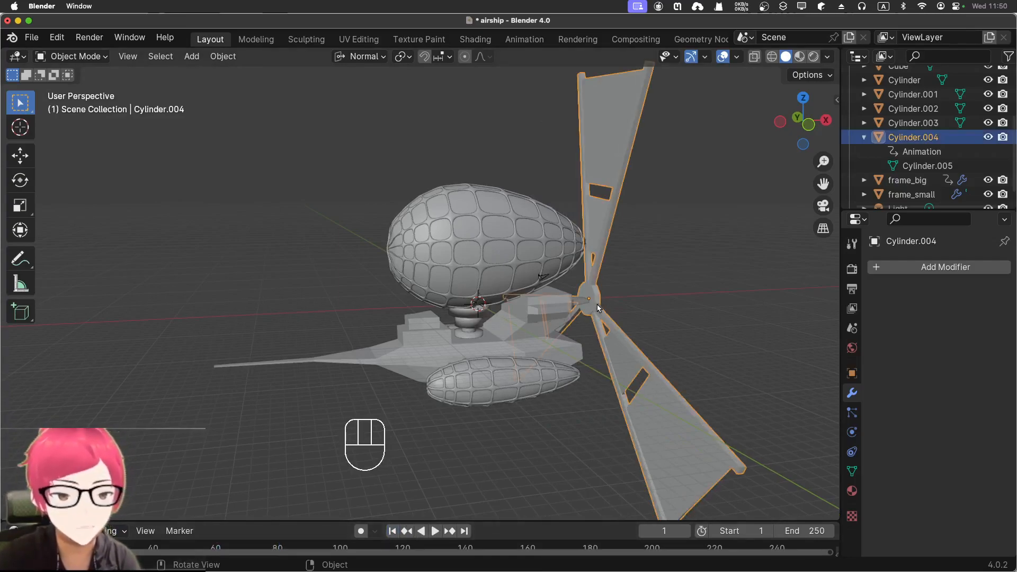
pyautogui.hotkey('shift', 'd')
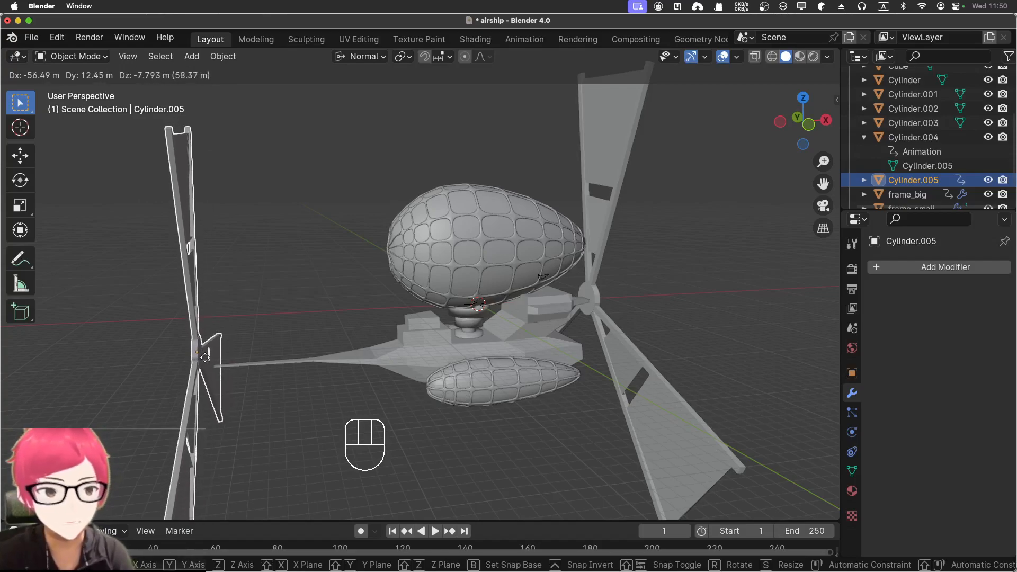
pyautogui.press('x')
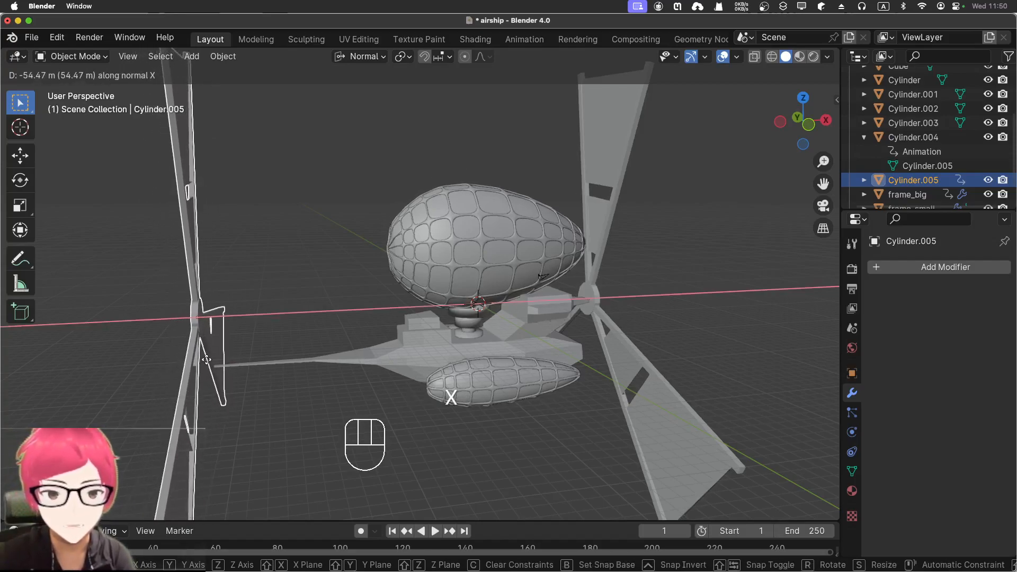
pyautogui.click(207, 359)
# In front view, move the duplicated propeller 1.3144 m in X and -6.641 m in Z onto the bow spike's tip
pyautogui.press('KP_1')
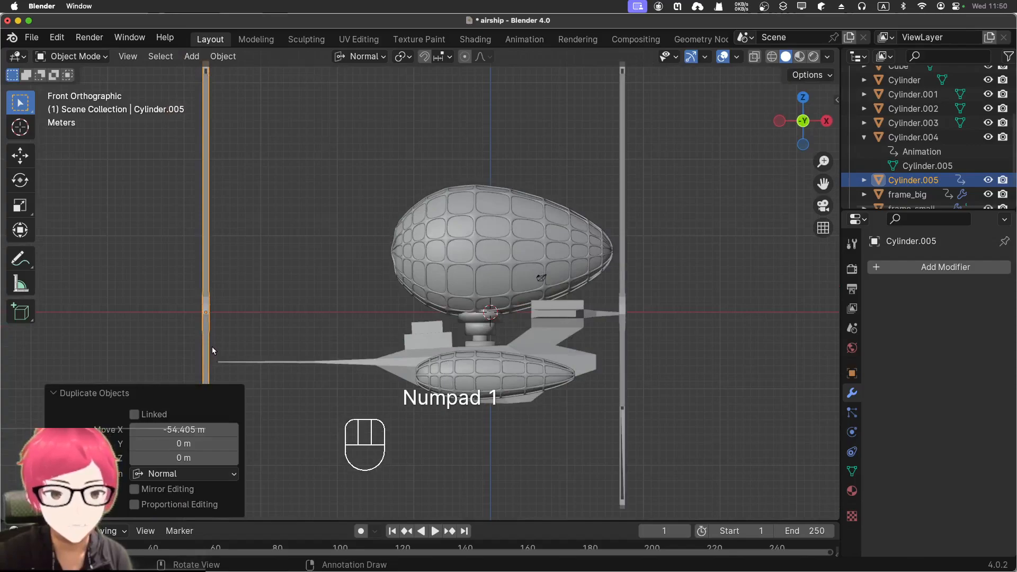
pyautogui.press('g')
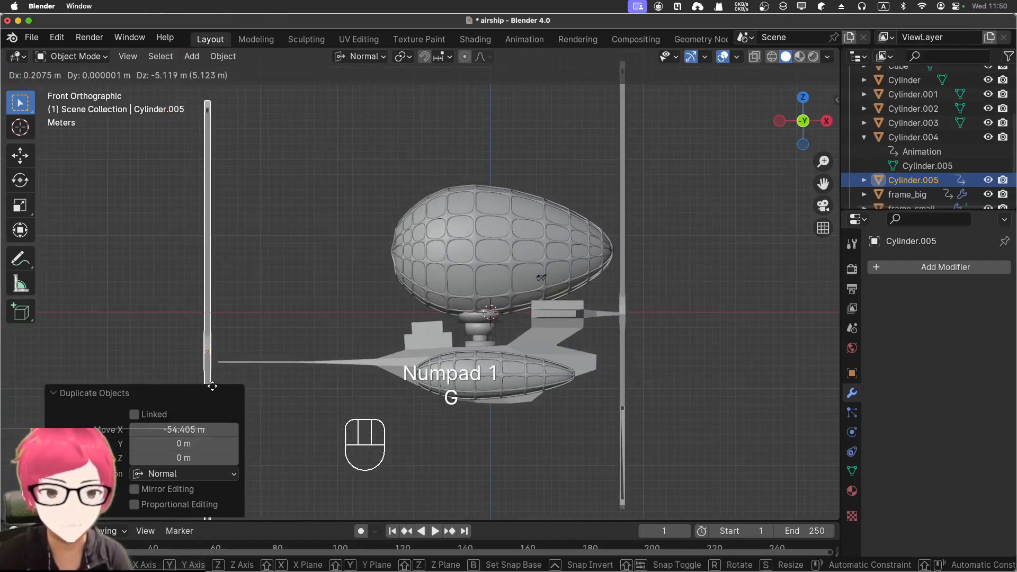
pyautogui.click(223, 401)
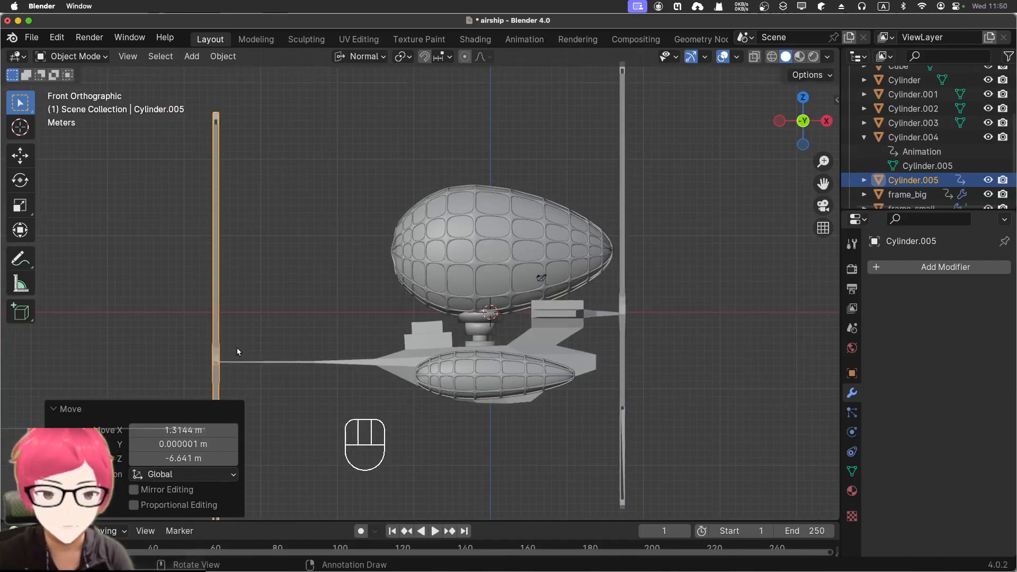
# Scale the front propeller to 0.231 in Y and Z, keeping its X thickness locked
pyautogui.scroll(-3, 237, 348)
pyautogui.press('s')
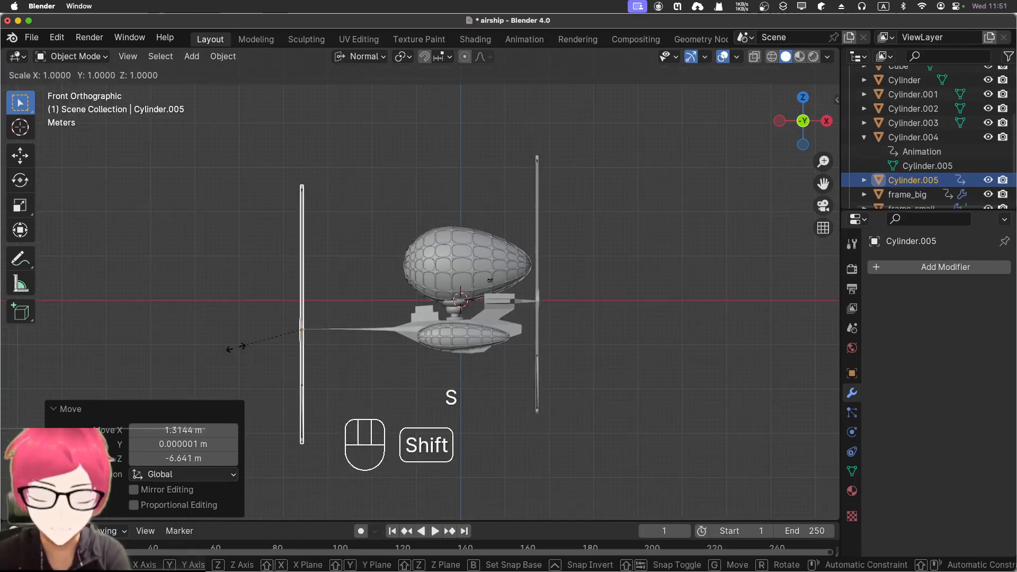
pyautogui.hotkey('shift', 'x')
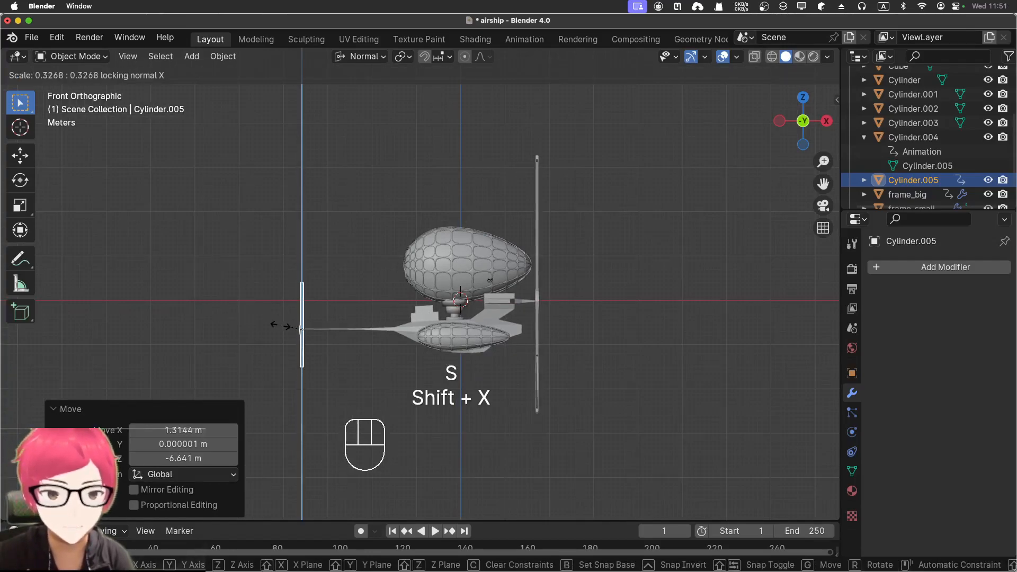
pyautogui.click(286, 327)
pyautogui.moveTo(269, 315); pyautogui.dragTo(348, 307, button='middle')
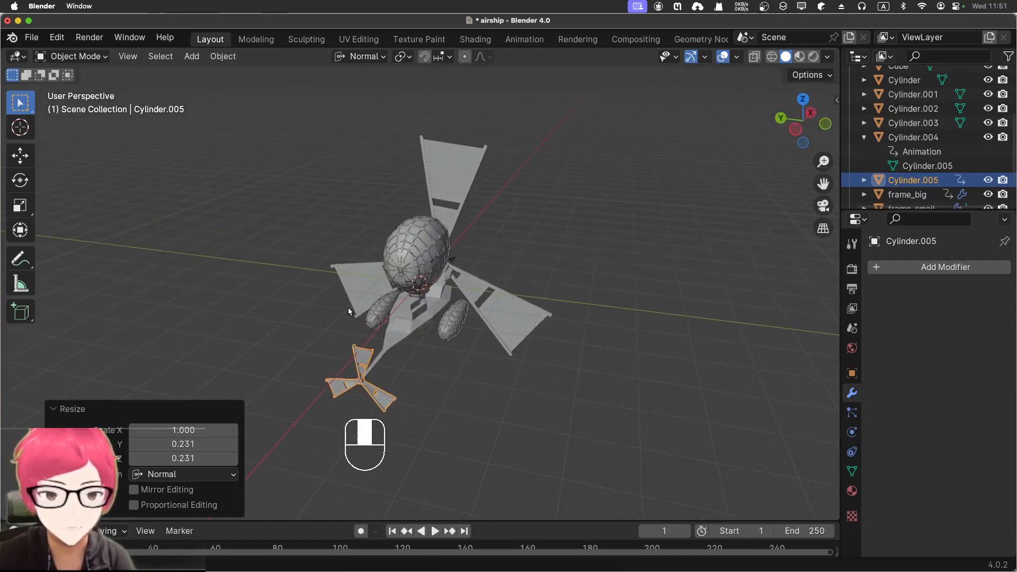
# Play the animation to check the front and rear propellers' spin from the side, and rewind to frame 1
pyautogui.click(434, 531)
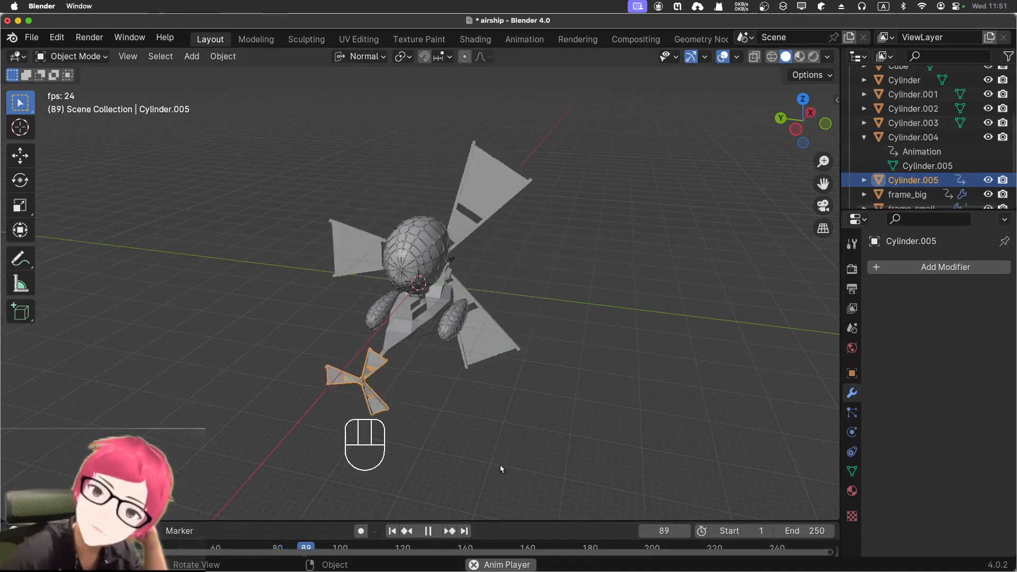
pyautogui.moveTo(492, 458); pyautogui.dragTo(409, 419, button='middle')
pyautogui.scroll(3, 408, 404)
pyautogui.scroll(-2, 257, 379)
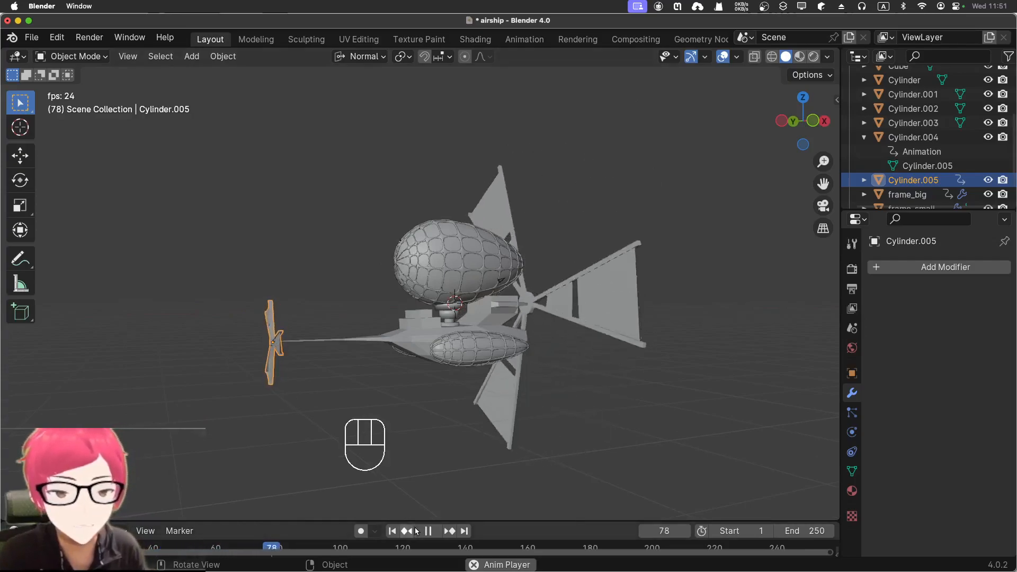
pyautogui.press('space')
pyautogui.hotkey('shift', 'Left')
# Scale the front propeller by a further 0.284 in Y and Z, keeping its X thickness locked
pyautogui.moveTo(288, 418); pyautogui.dragTo(352, 433, button='middle')
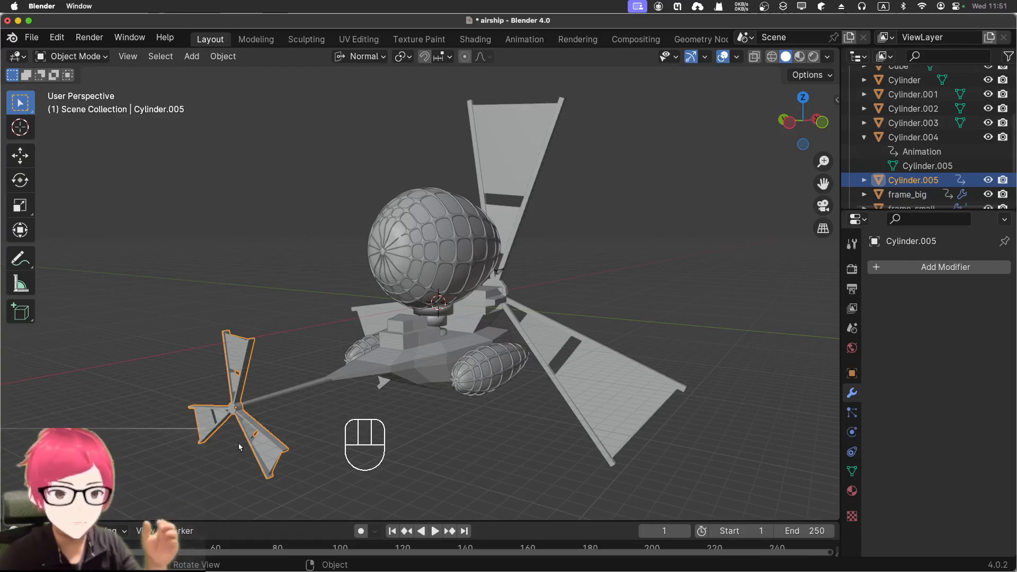
pyautogui.click(310, 436)
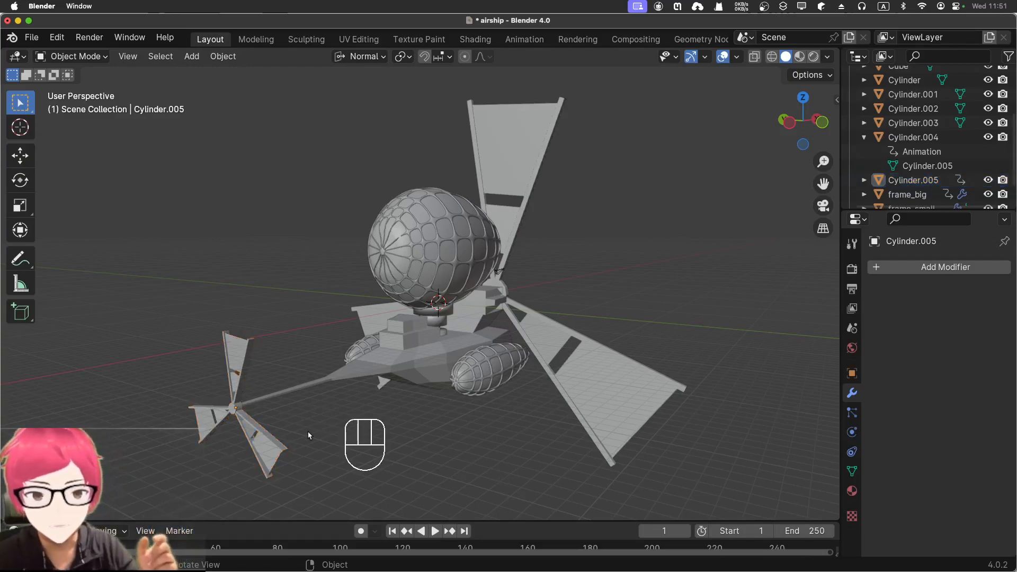
pyautogui.click(277, 444)
pyautogui.press('s')
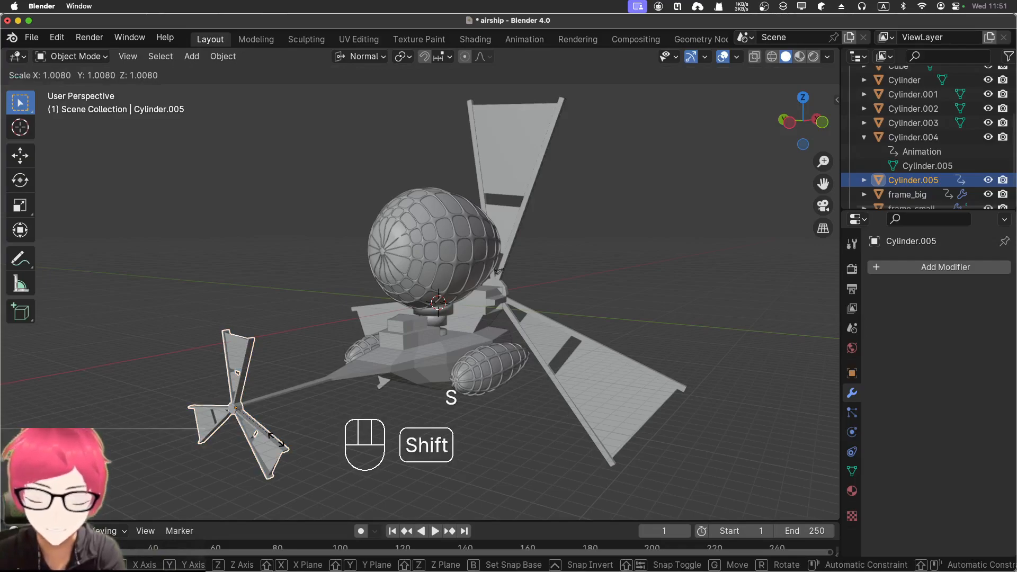
pyautogui.hotkey('shift', 'x')
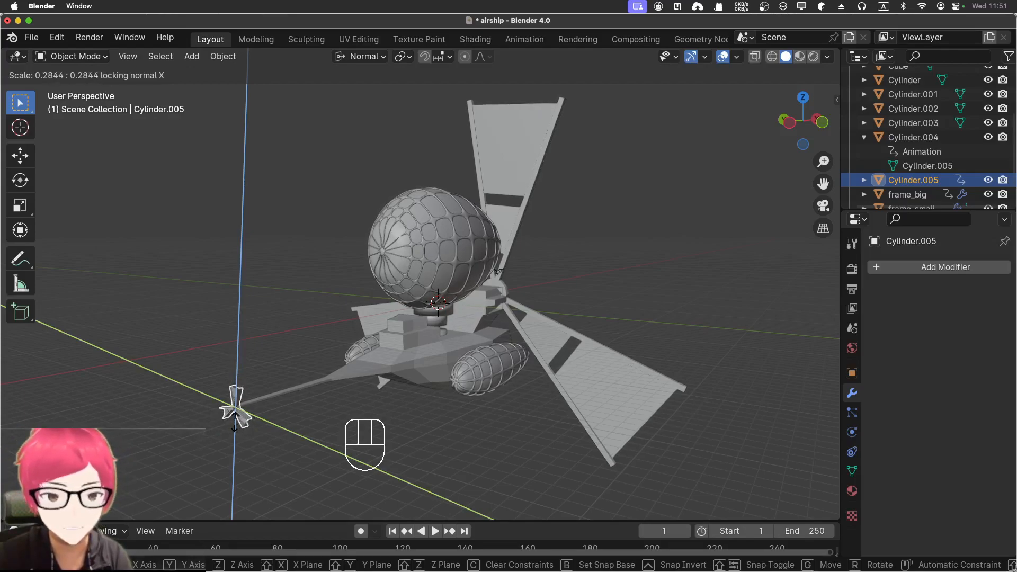
pyautogui.click(238, 427)
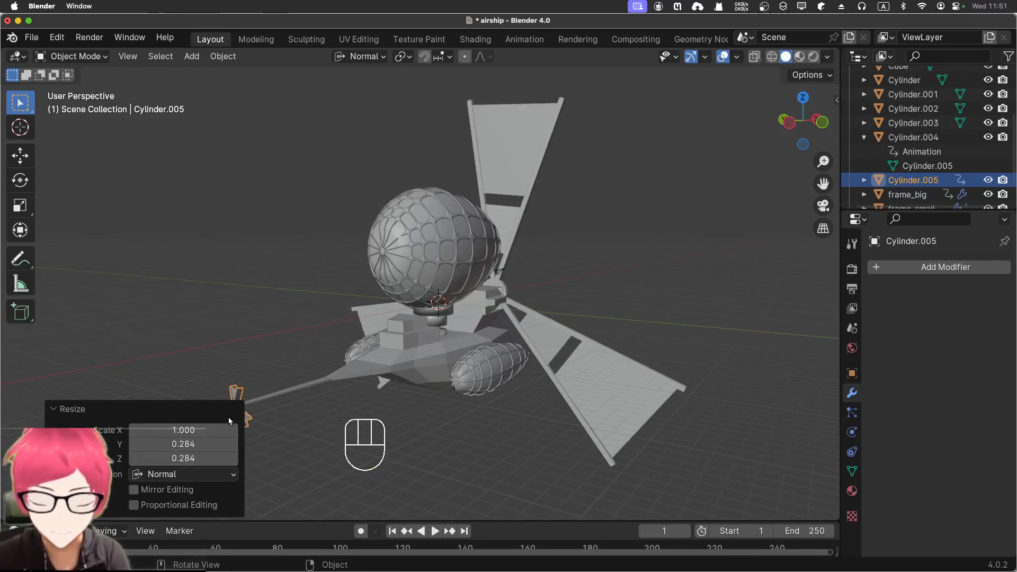
pyautogui.press('g')
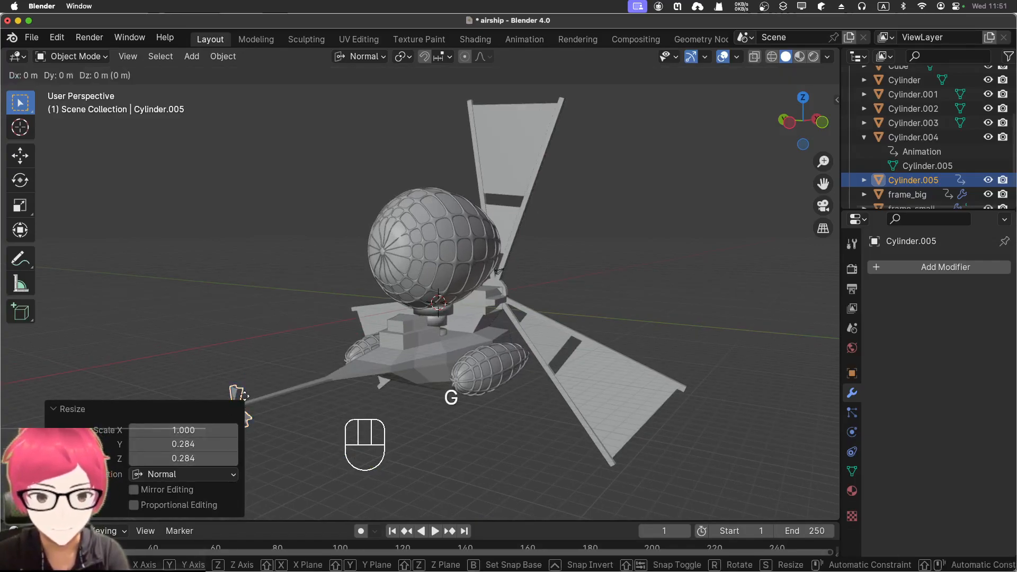
pyautogui.rightClick(245, 396)
# Duplicate the front propeller 3.4575 m along X toward the hull and scale the copy by 2.412 in Y and Z, with X locked
pyautogui.hotkey('shift', 'd')
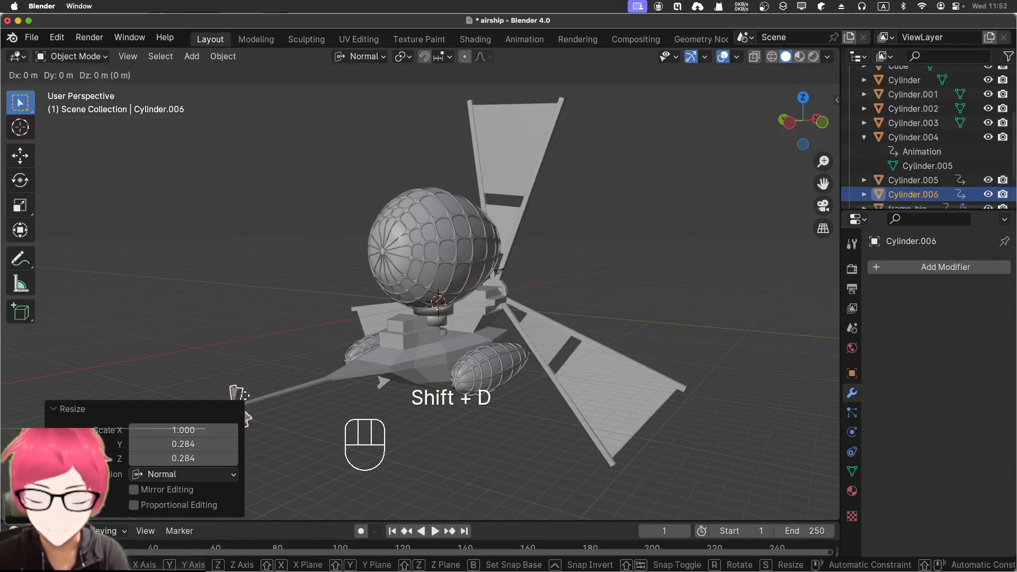
pyautogui.press('x')
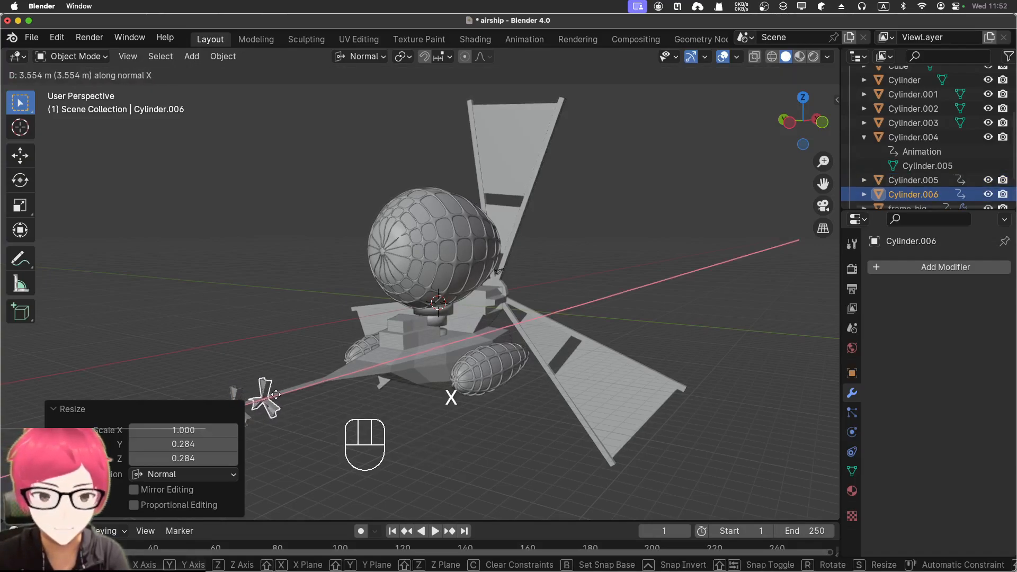
pyautogui.click(276, 399)
pyautogui.press('s')
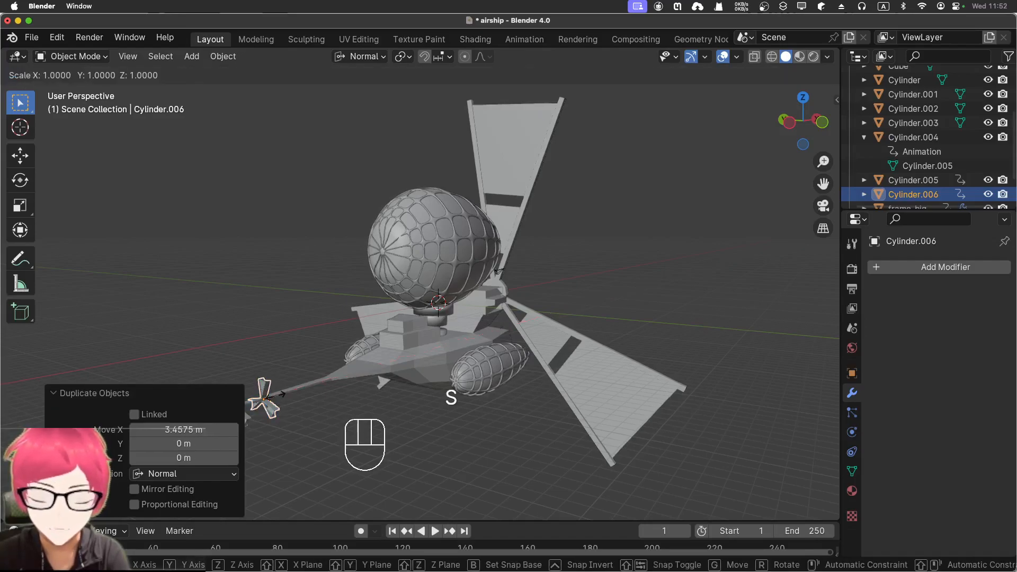
pyautogui.hotkey('shift', 'x')
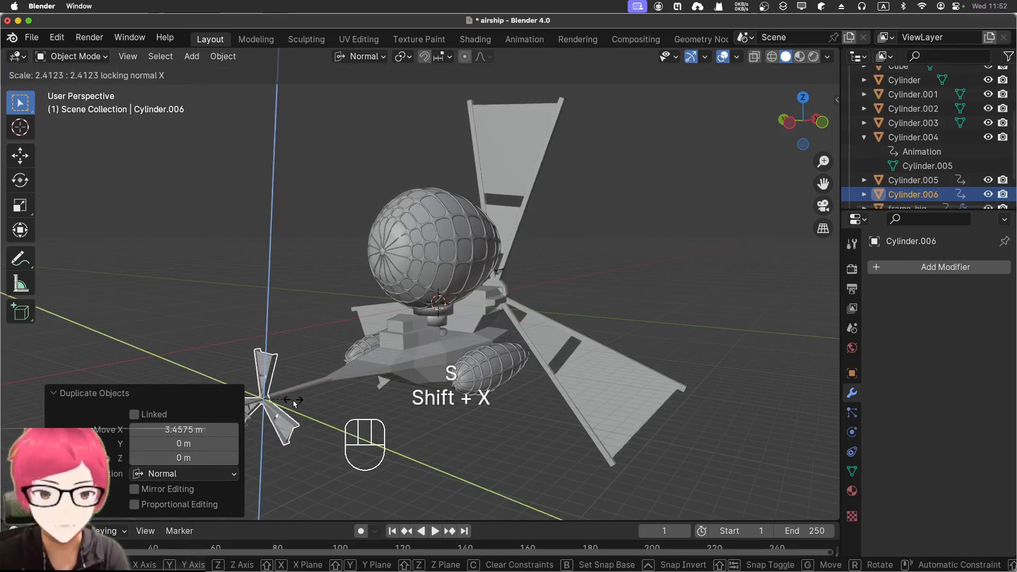
pyautogui.click(293, 400)
# Duplicate the second front propeller 4.9671 m along X and scale this third one by 2.462 in Y and Z, with X locked
pyautogui.hotkey('shift', 'd')
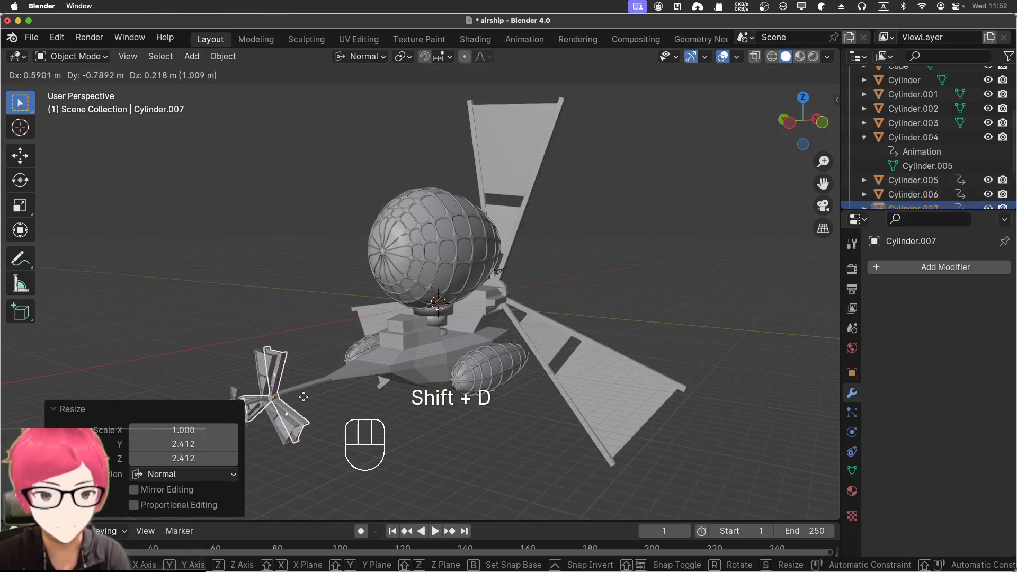
pyautogui.press('x')
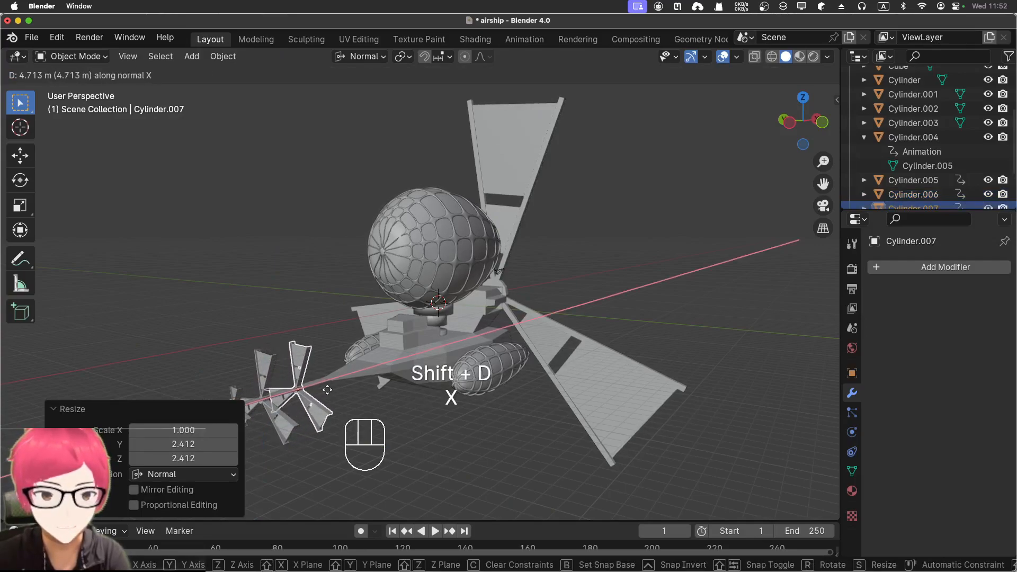
pyautogui.click(328, 389)
pyautogui.hotkey('shift', 'x')
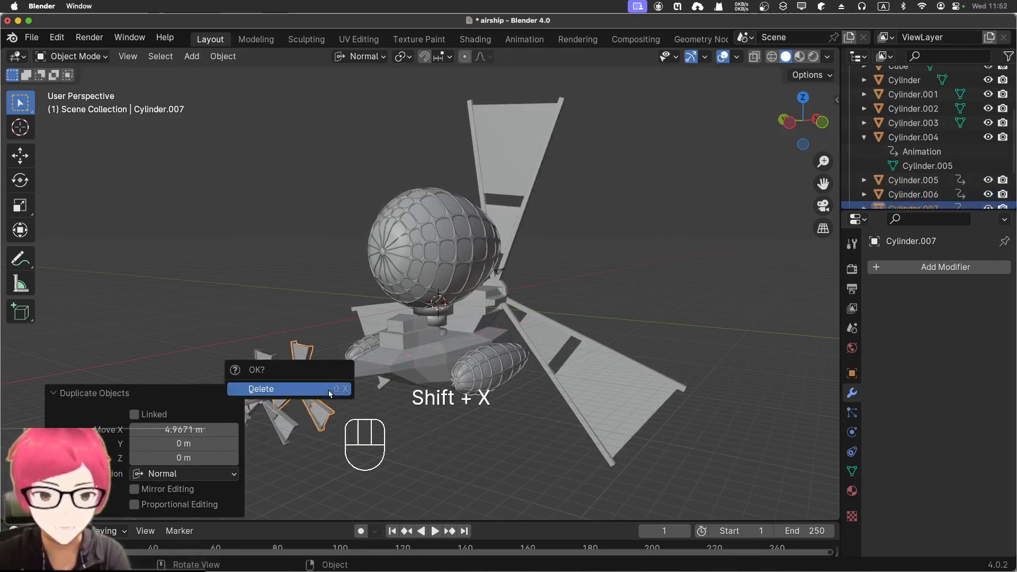
pyautogui.press('s')
pyautogui.hotkey('shift', 'x')
pyautogui.click(333, 392)
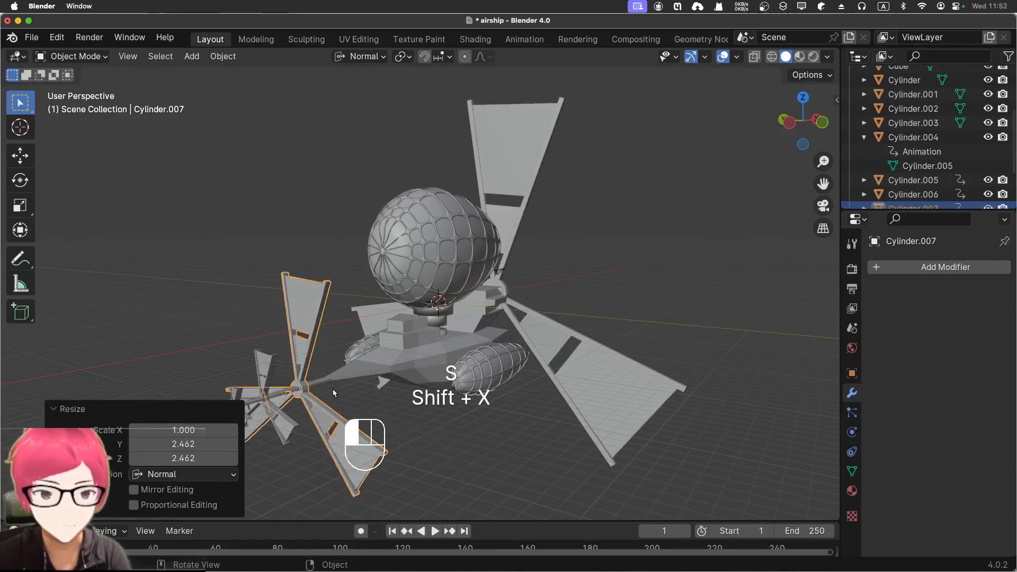
# Play the animation to check the three stacked bow propellers spinning, and return to frame 1
pyautogui.click(434, 531)
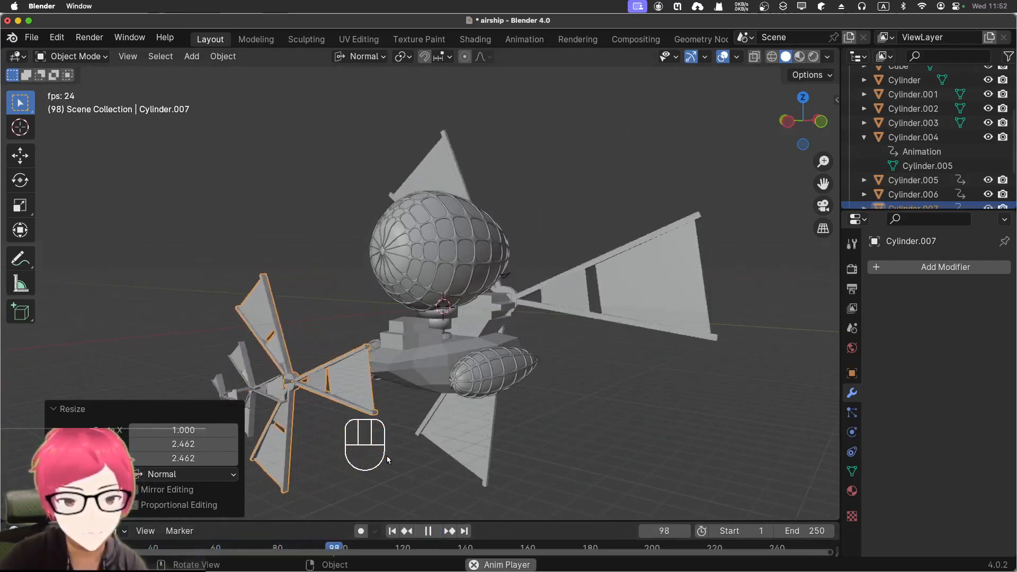
pyautogui.click(428, 531)
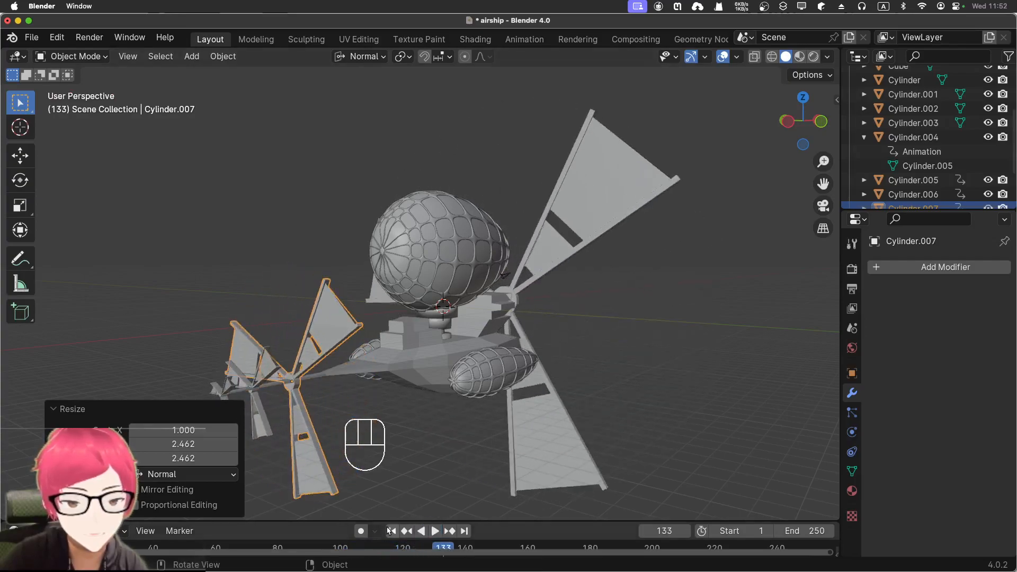
pyautogui.click(390, 530)
# Set the X rotation driver of the smallest, foremost propeller to frame/1
pyautogui.click(228, 405)
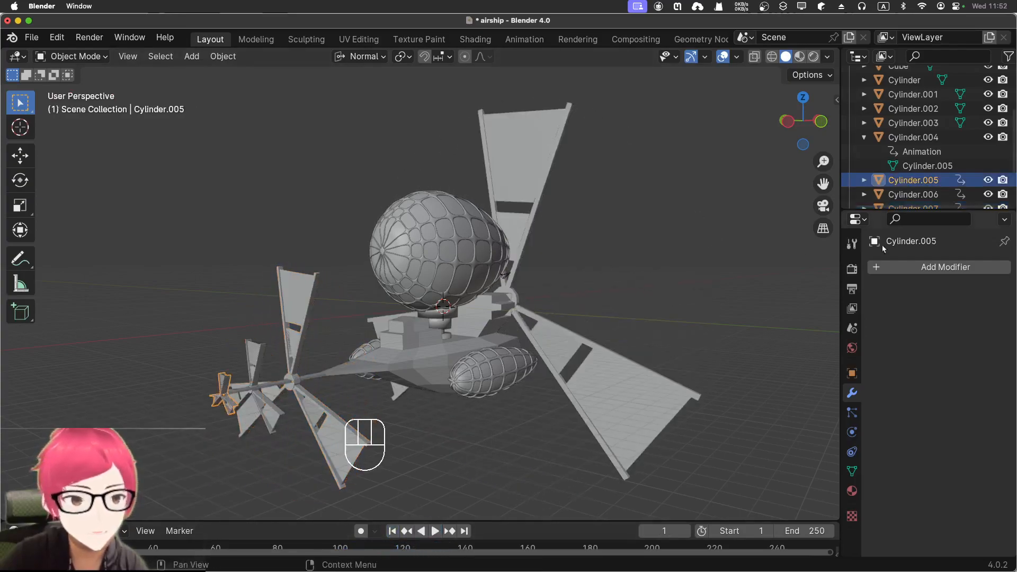
pyautogui.press('n')
pyautogui.click(733, 188)
pyautogui.press('BackSpace')
pyautogui.press('BackSpace')
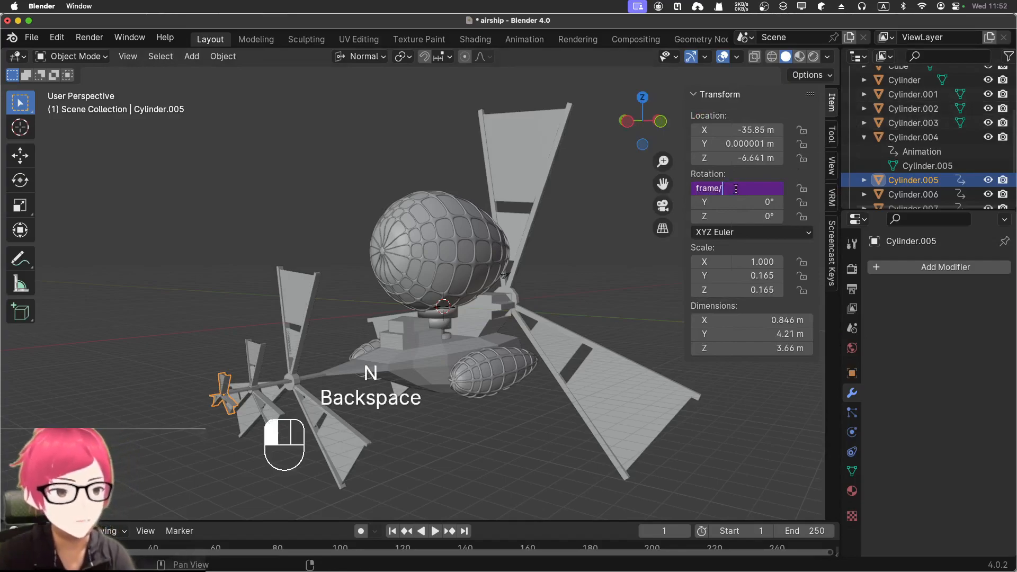
pyautogui.write('1')
# Set the X rotation driver of the middle bow propeller to frame/3
pyautogui.click(252, 361)
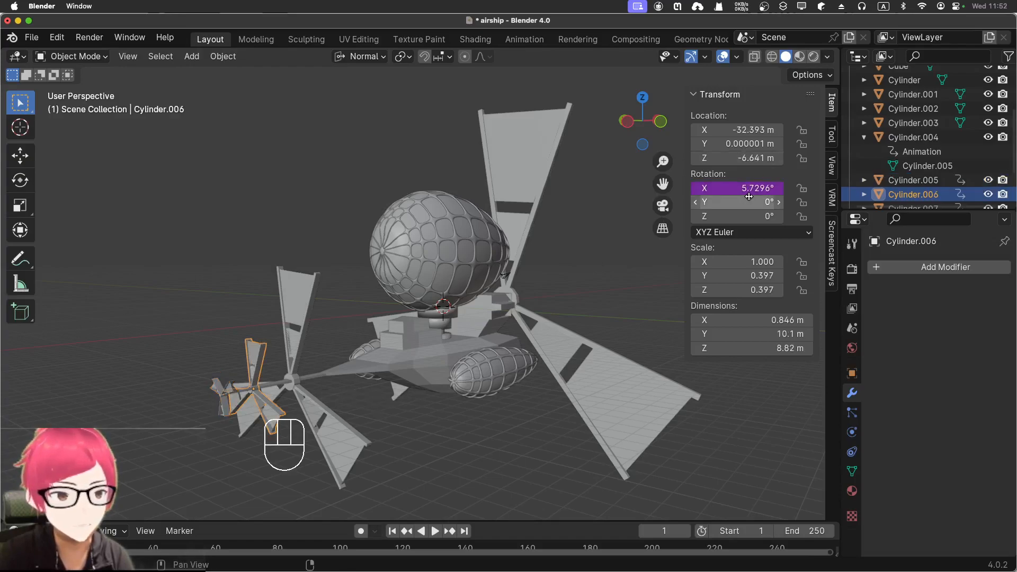
pyautogui.click(752, 190)
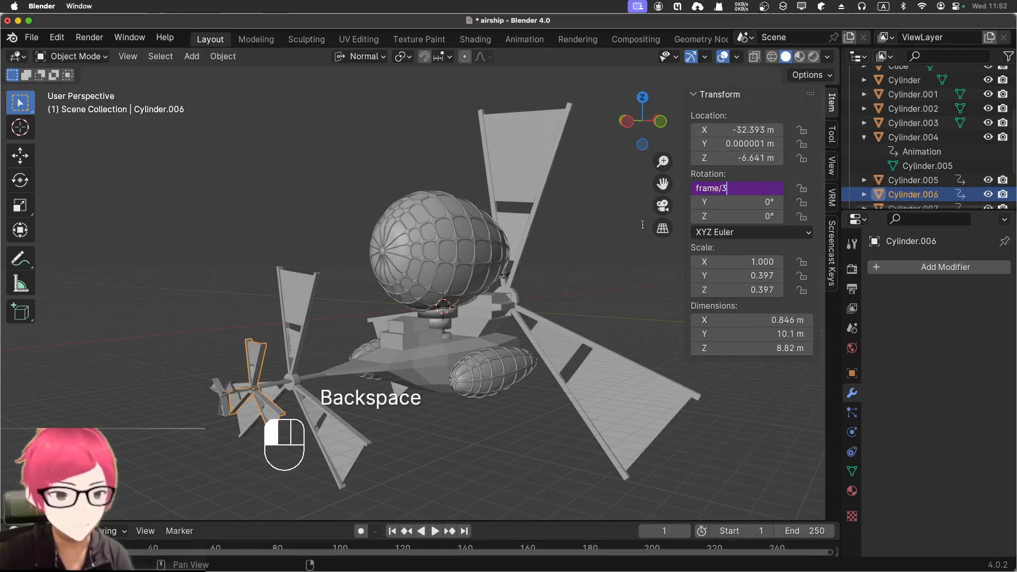
pyautogui.click(660, 220)
# Edit the frame divisor in the largest bow propeller's X rotation driver, and open the rear propeller's driver expression
pyautogui.click(306, 294)
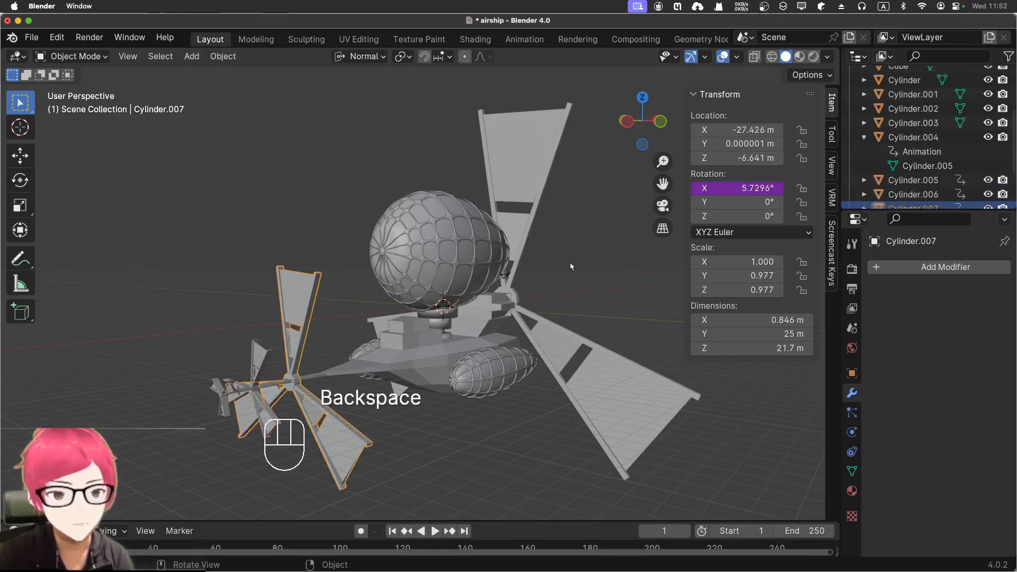
pyautogui.click(731, 188)
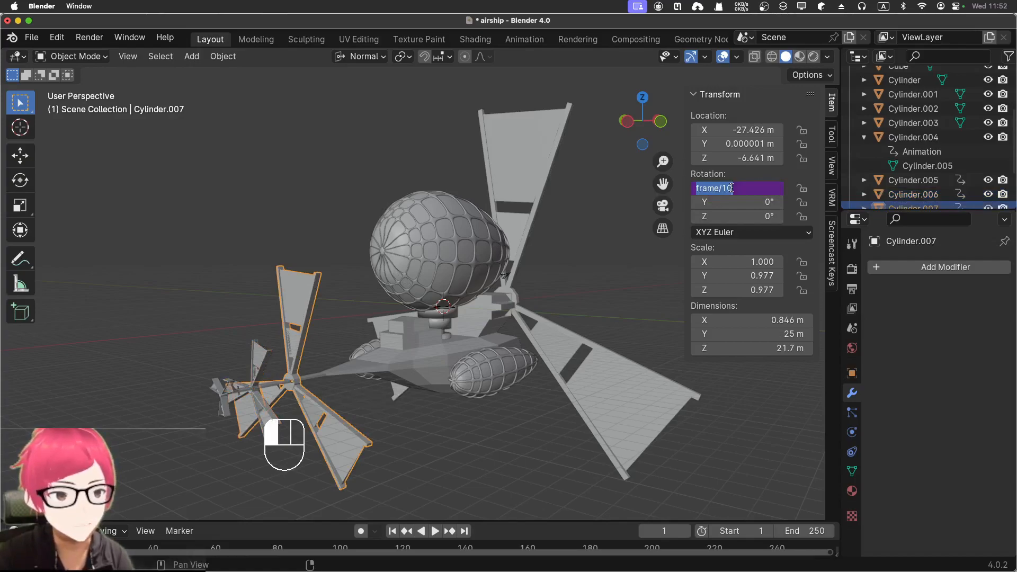
pyautogui.click(463, 341)
pyautogui.click(532, 194)
pyautogui.click(741, 189)
pyautogui.click(153, 283)
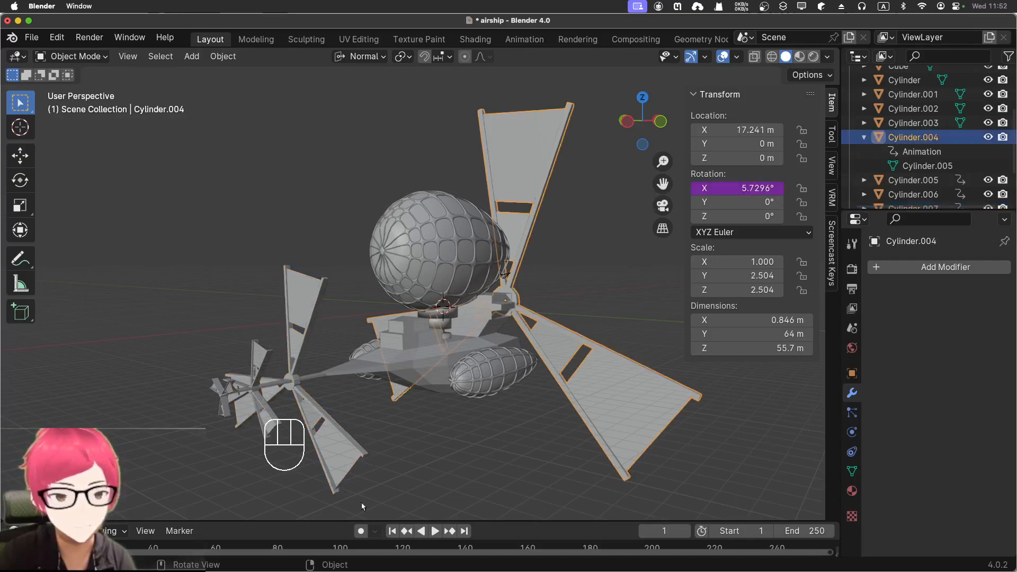
# Play the animation to examine the propellers' different spin speeds from several angles and up close, and rewind to frame 1
pyautogui.click(436, 531)
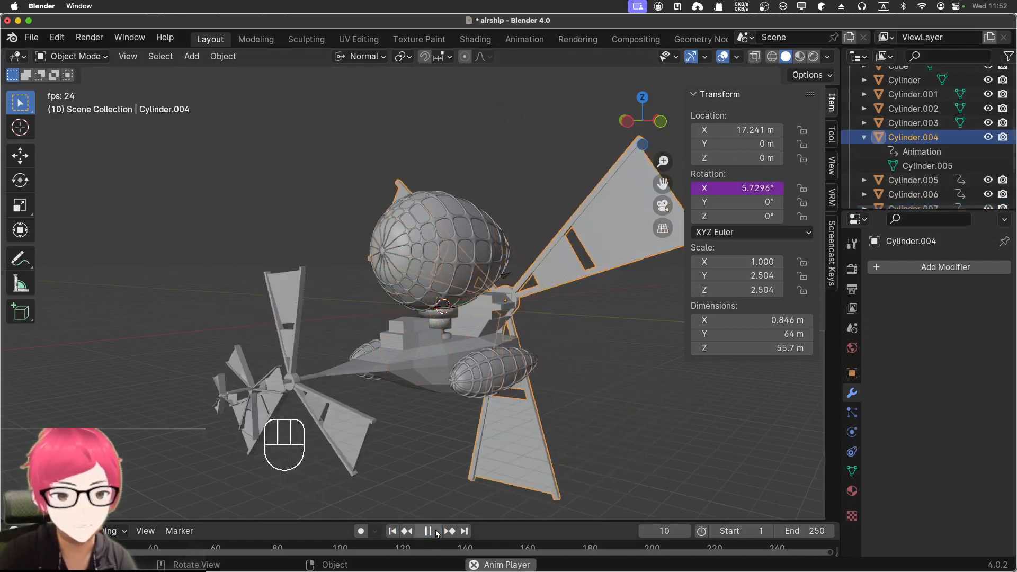
pyautogui.moveTo(366, 450); pyautogui.dragTo(477, 403, button='middle')
pyautogui.press('n')
pyautogui.moveTo(693, 372); pyautogui.dragTo(621, 338, button='middle')
pyautogui.scroll(5, 621, 337)
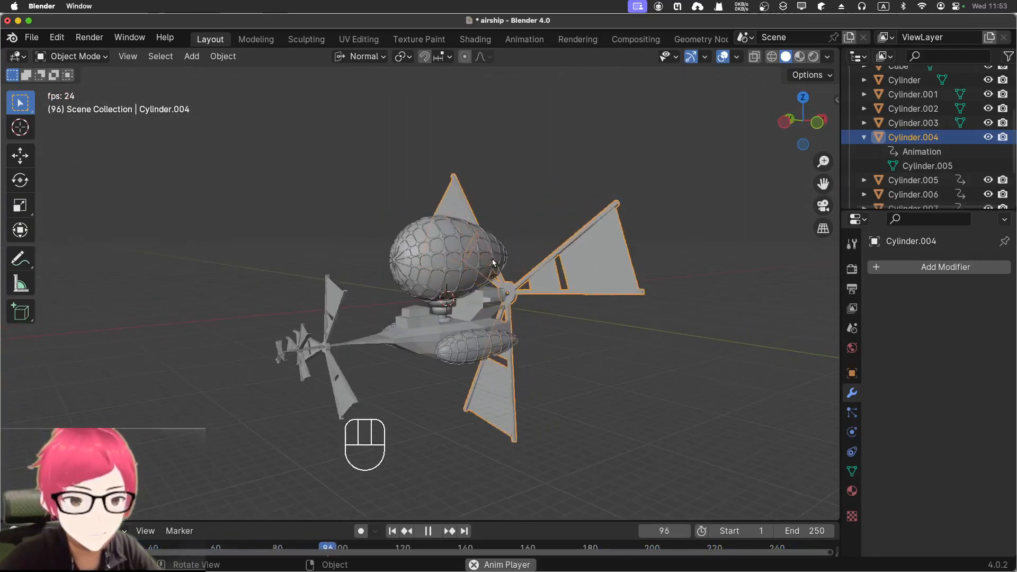
pyautogui.scroll(3, 418, 328)
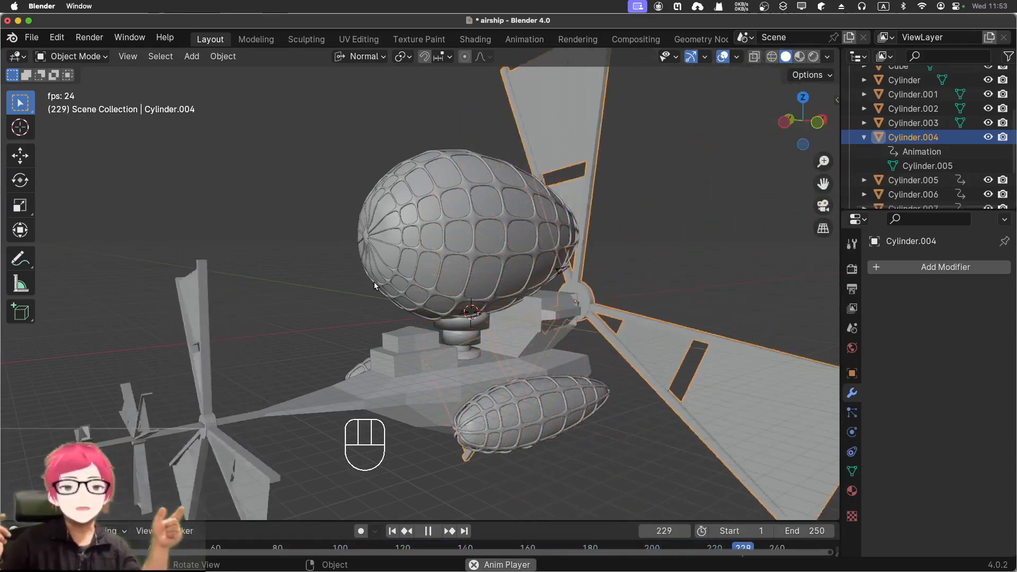
pyautogui.scroll(-3, 345, 329)
pyautogui.moveTo(346, 327); pyautogui.dragTo(401, 346, button='middle')
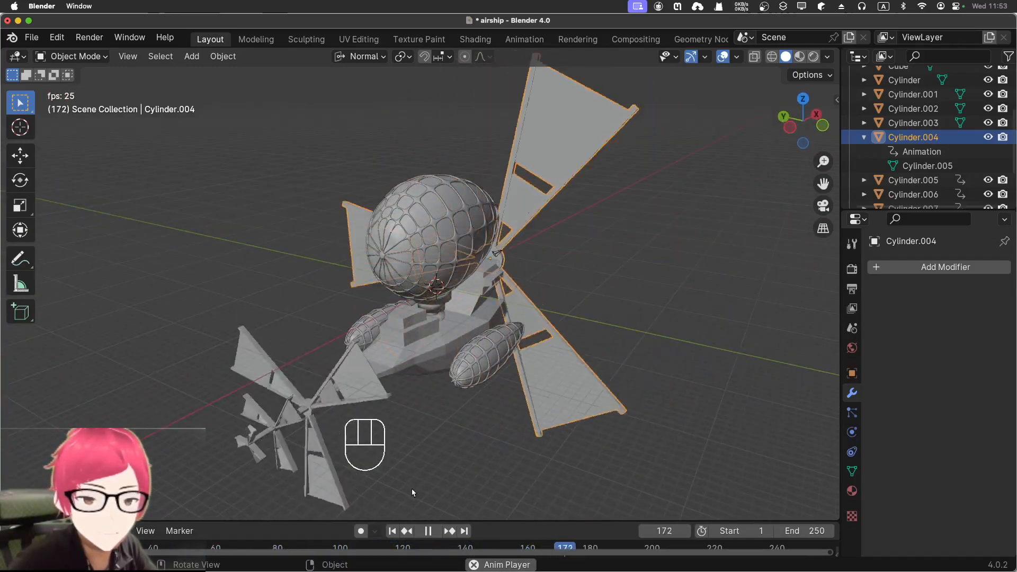
pyautogui.click(428, 531)
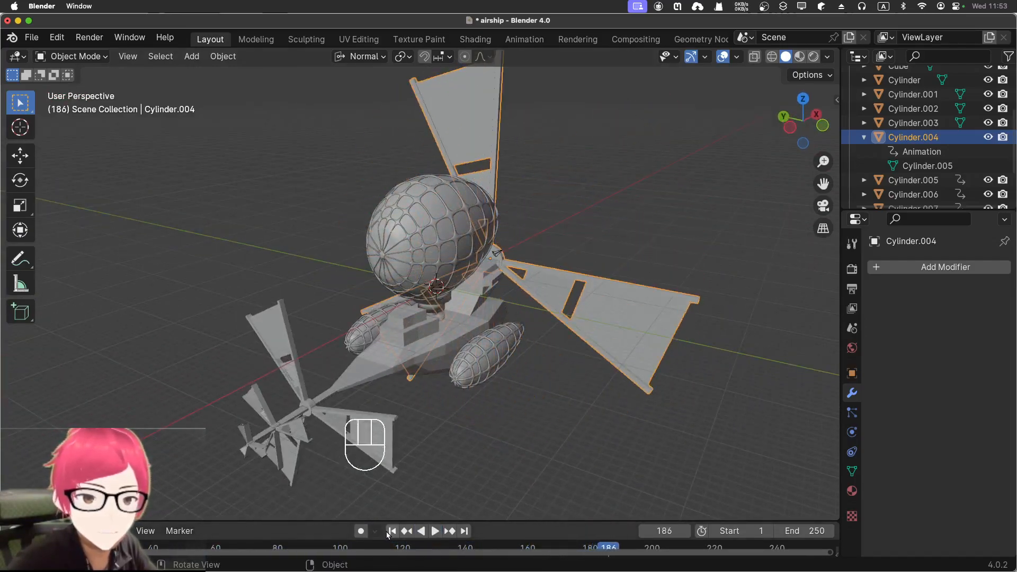
pyautogui.click(390, 532)
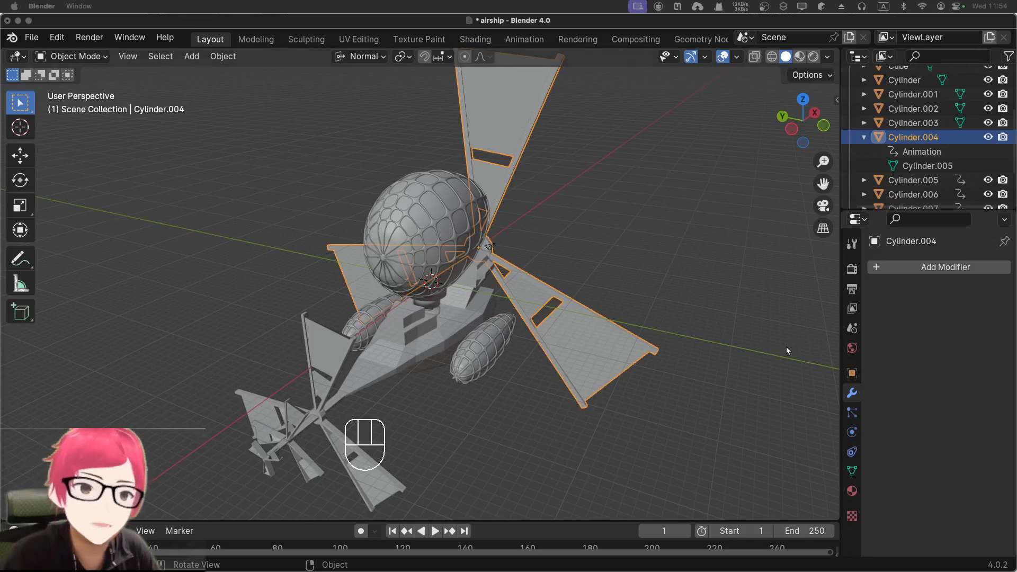
# Select the mirrored pair of small side balloons
pyautogui.click(456, 355)
pyautogui.click(458, 355)
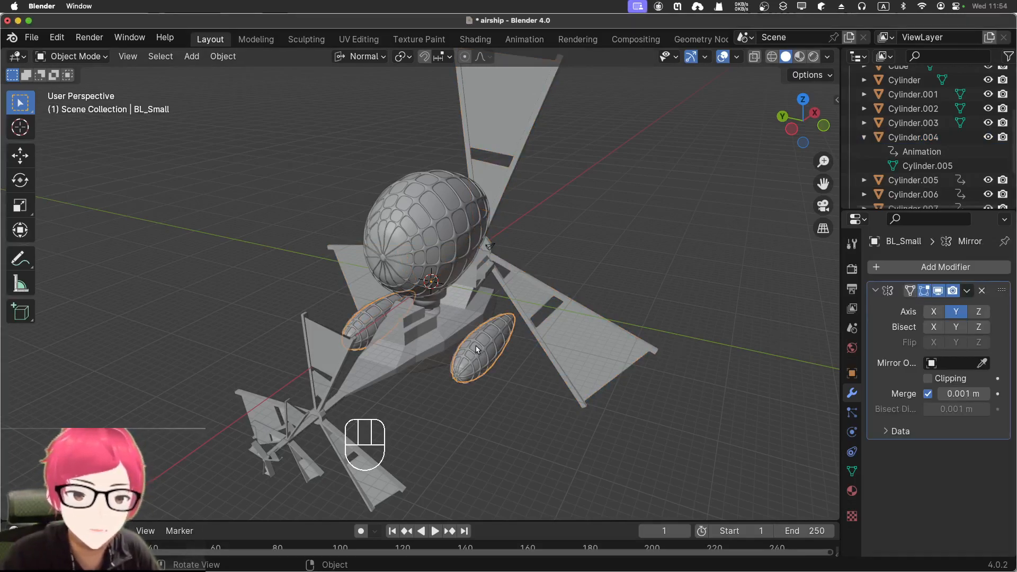
pyautogui.moveTo(478, 350); pyautogui.dragTo(448, 379, button='middle')
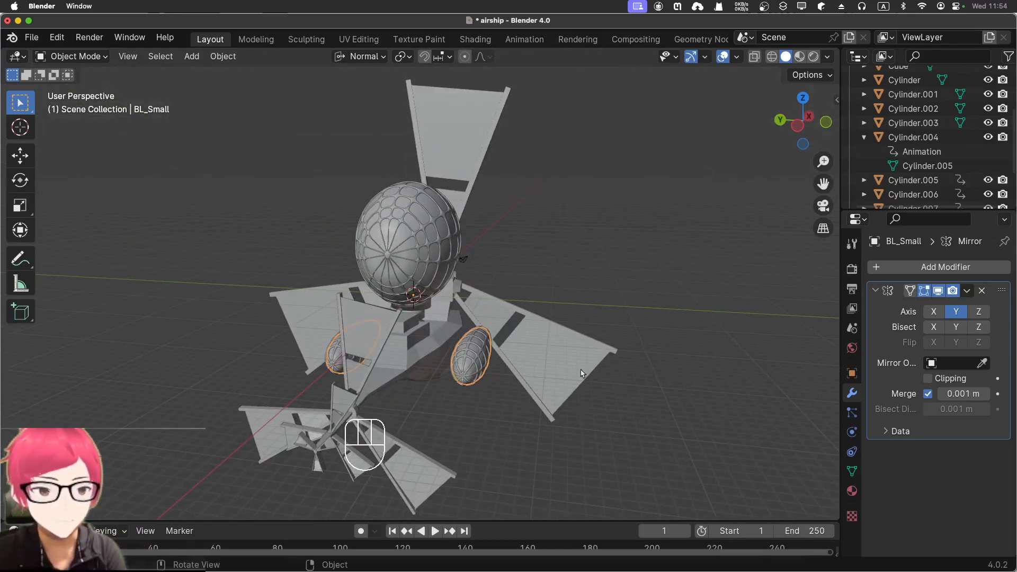
pyautogui.press('g')
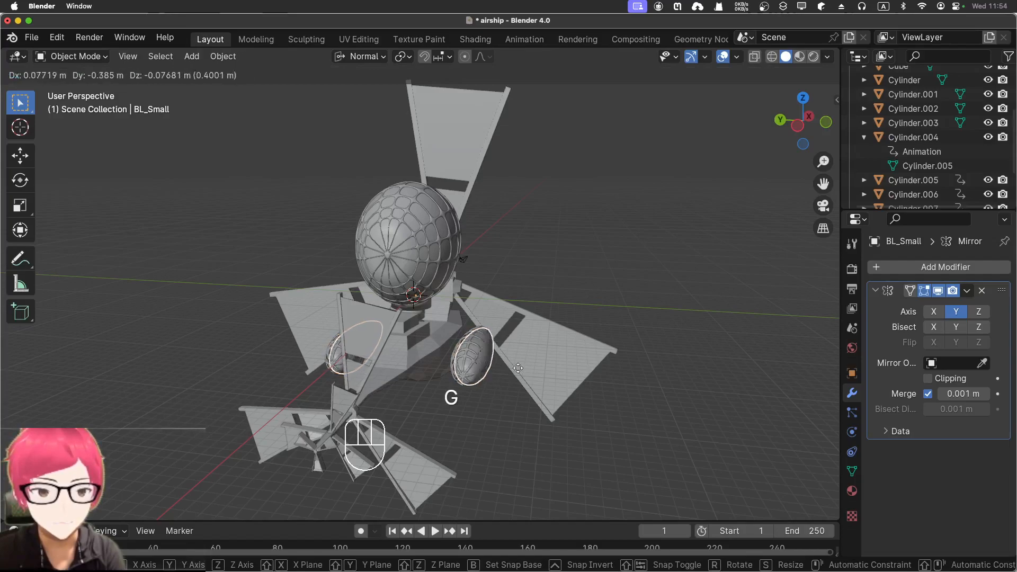
pyautogui.rightClick(534, 373)
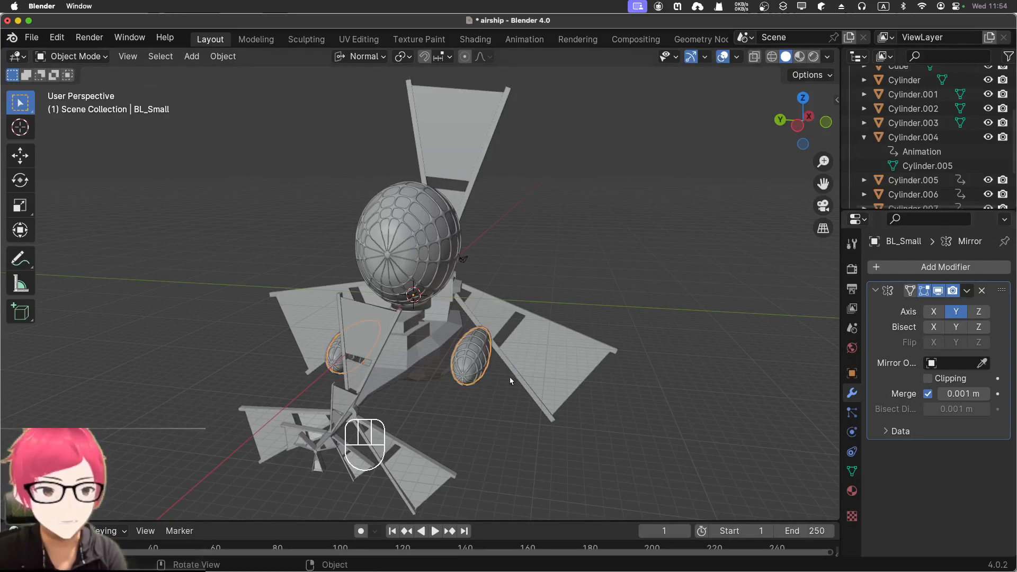
pyautogui.click(475, 353)
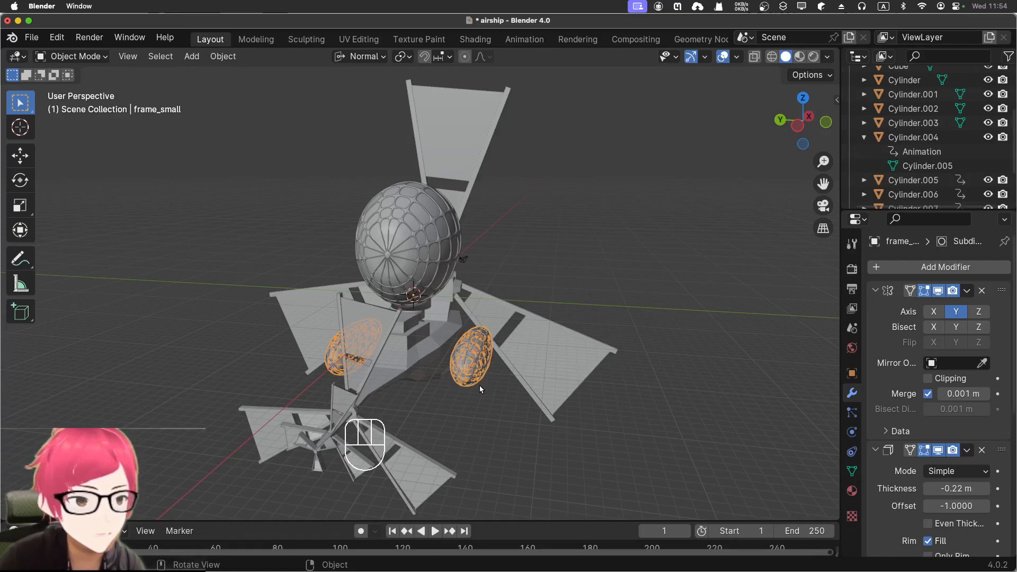
pyautogui.click(682, 363)
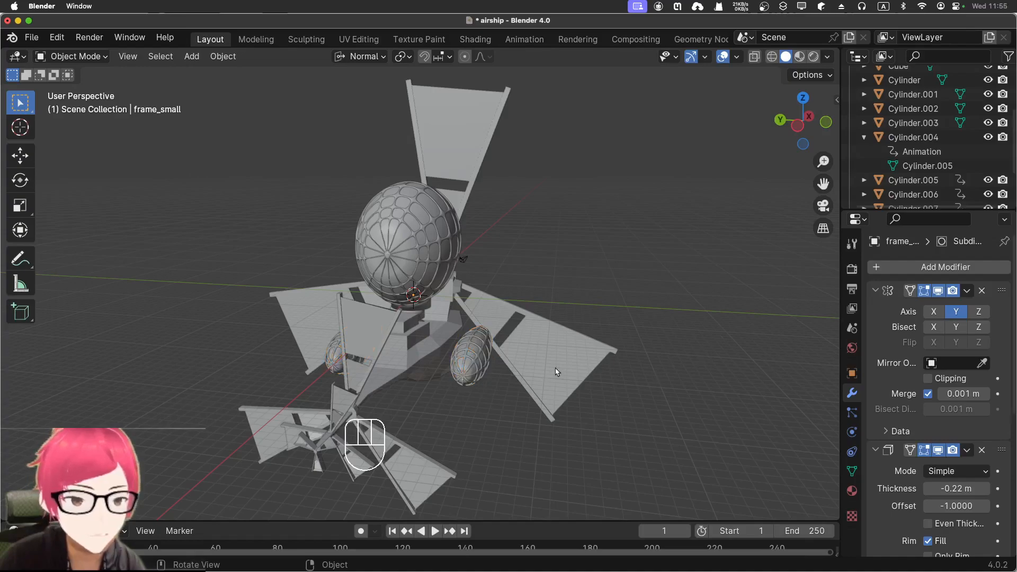
pyautogui.click(467, 352)
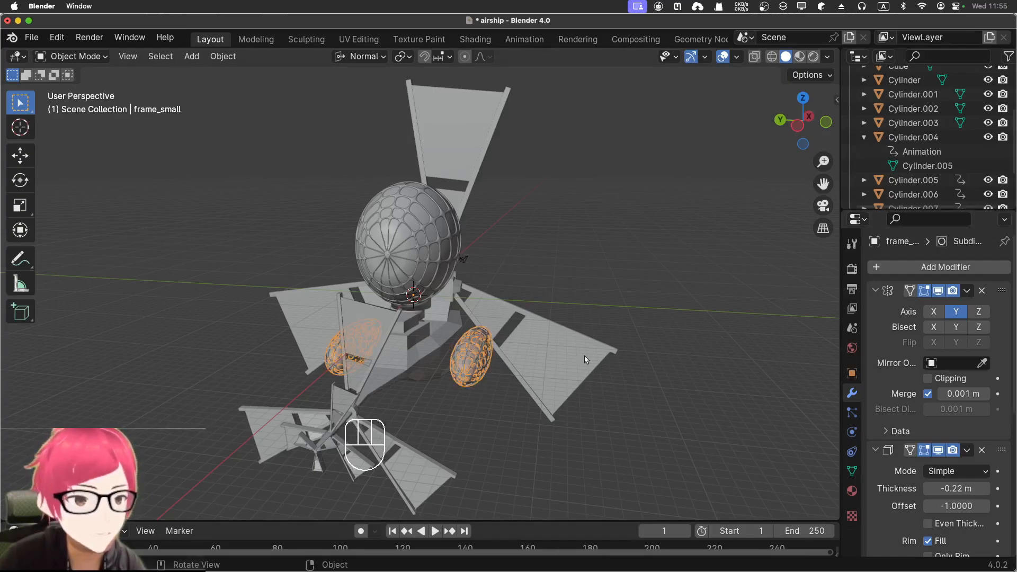
pyautogui.press('shift')
pyautogui.keyDown('shift'); pyautogui.click(479, 345); pyautogui.keyUp('shift')
pyautogui.keyDown('shift'); pyautogui.click(477, 347); pyautogui.keyUp('shift')
pyautogui.scroll(3, 479, 344)
pyautogui.keyDown('shift'); pyautogui.click(501, 419); pyautogui.keyUp('shift')
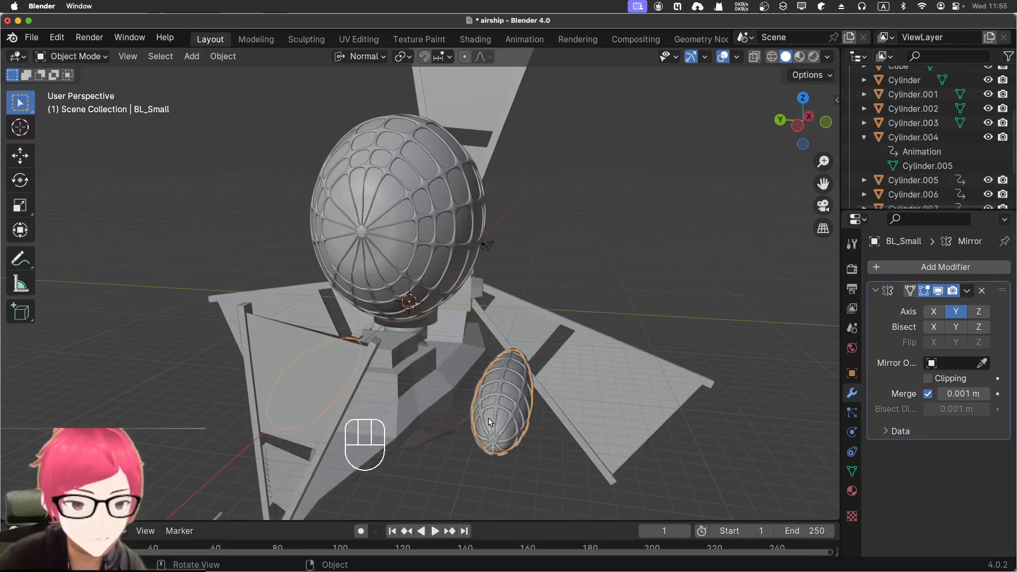
pyautogui.keyDown('shift'); pyautogui.click(489, 421); pyautogui.keyUp('shift')
pyautogui.click(151, 355)
pyautogui.moveTo(151, 355); pyautogui.dragTo(221, 395, button='middle')
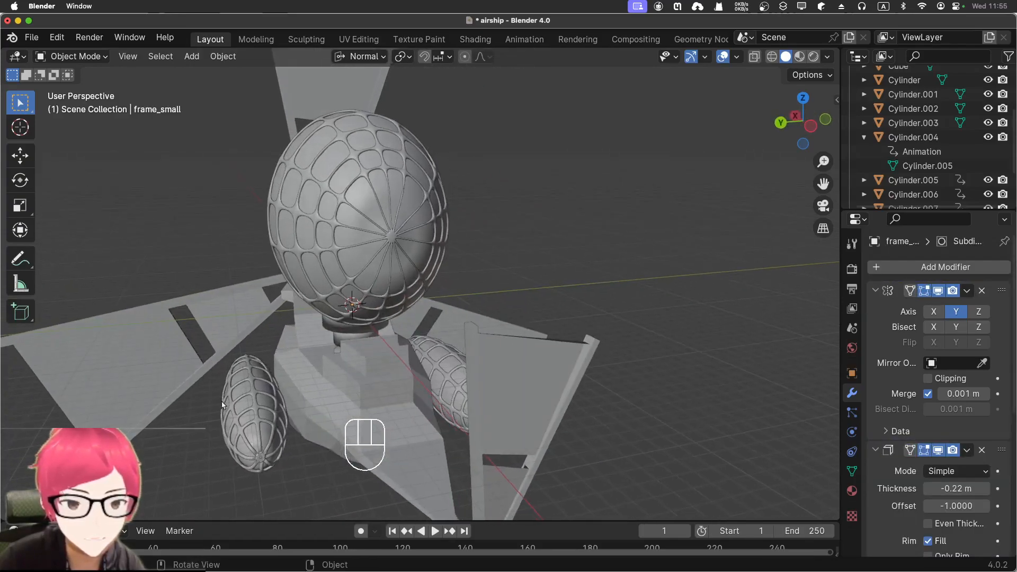
# Select the small side balloon together with its frame and try to move both
pyautogui.click(237, 401)
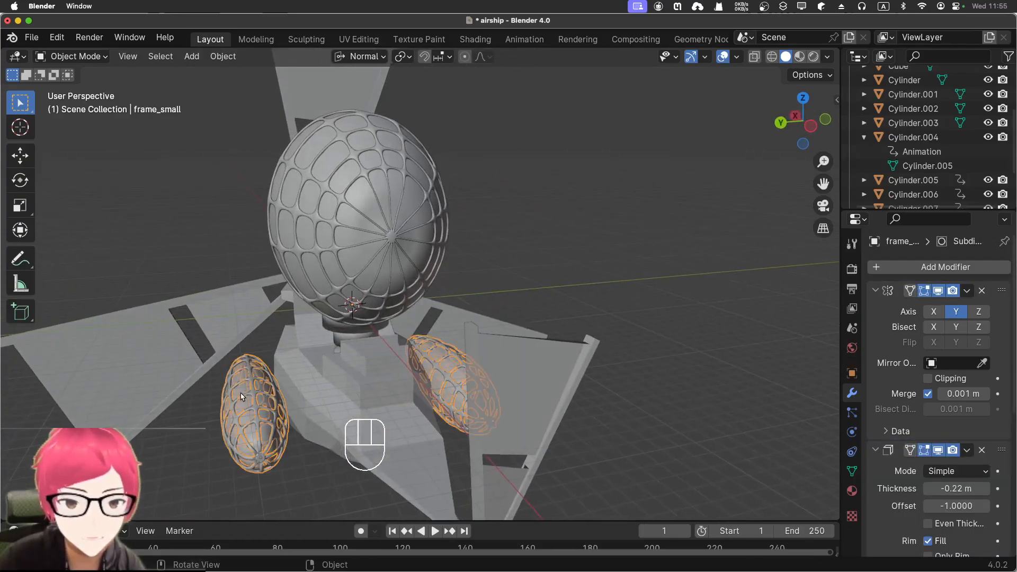
pyautogui.keyDown('shift'); pyautogui.click(242, 396); pyautogui.keyUp('shift')
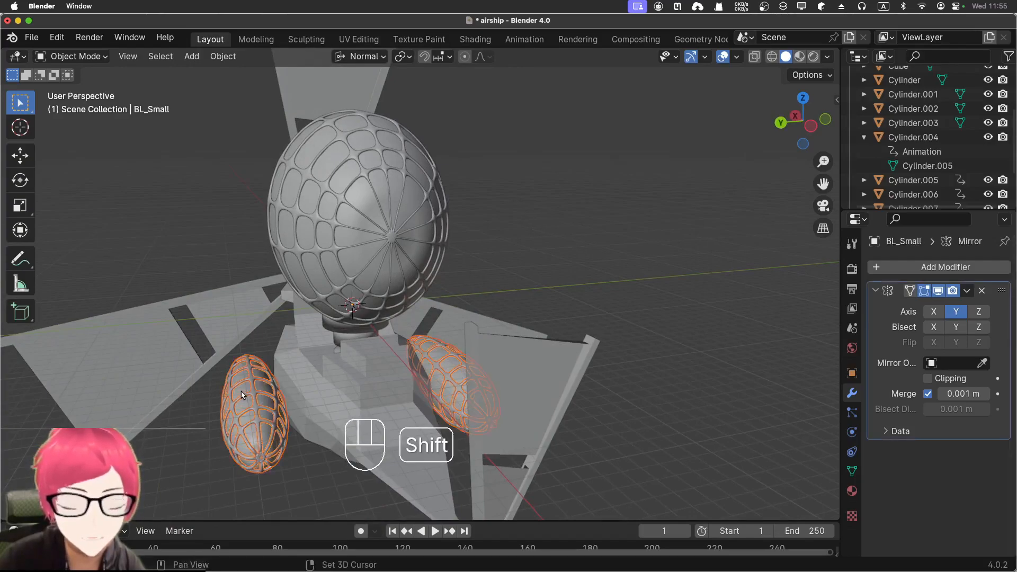
pyautogui.moveTo(630, 476); pyautogui.dragTo(473, 442, button='middle')
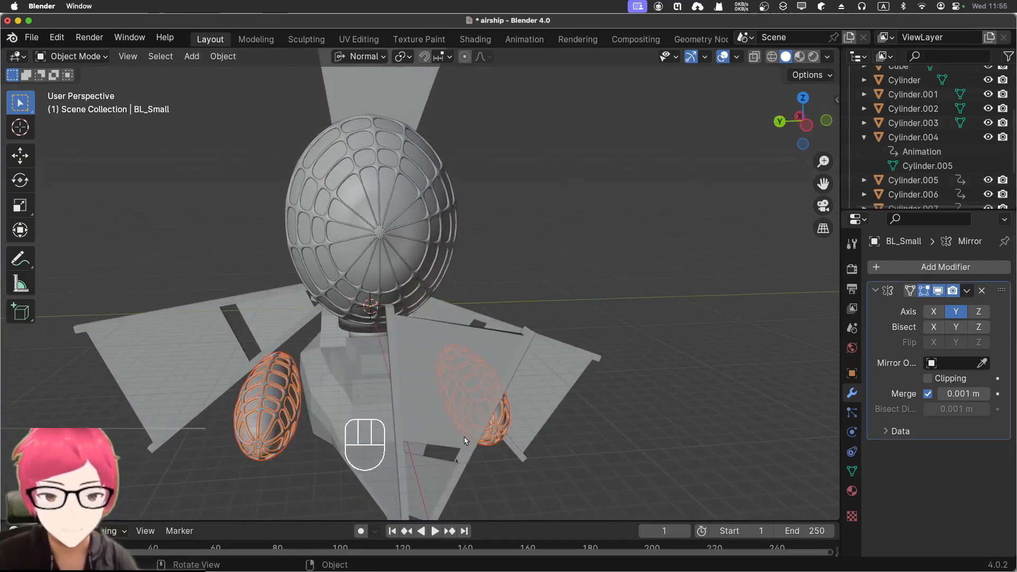
pyautogui.press('g')
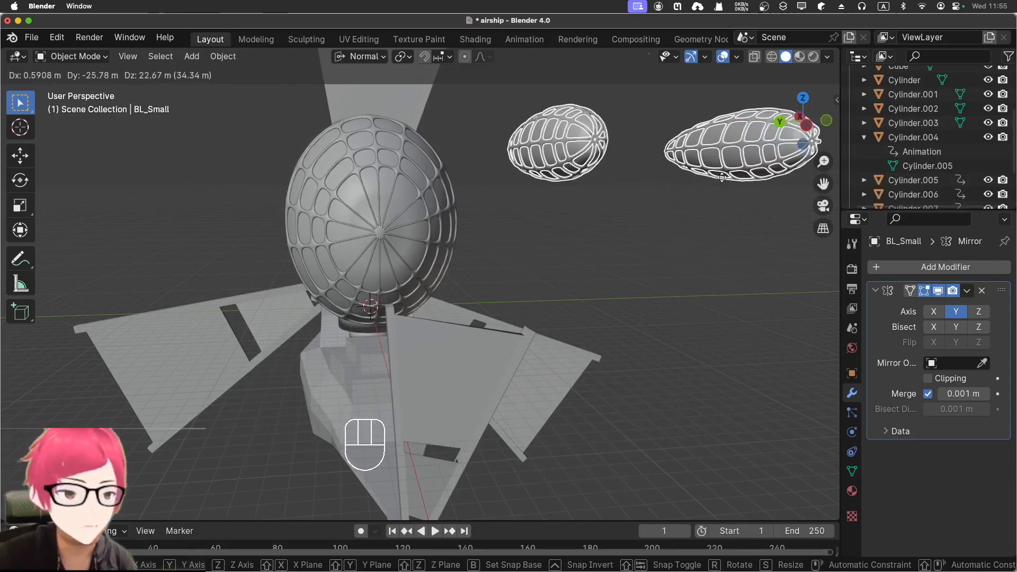
pyautogui.rightClick(712, 206)
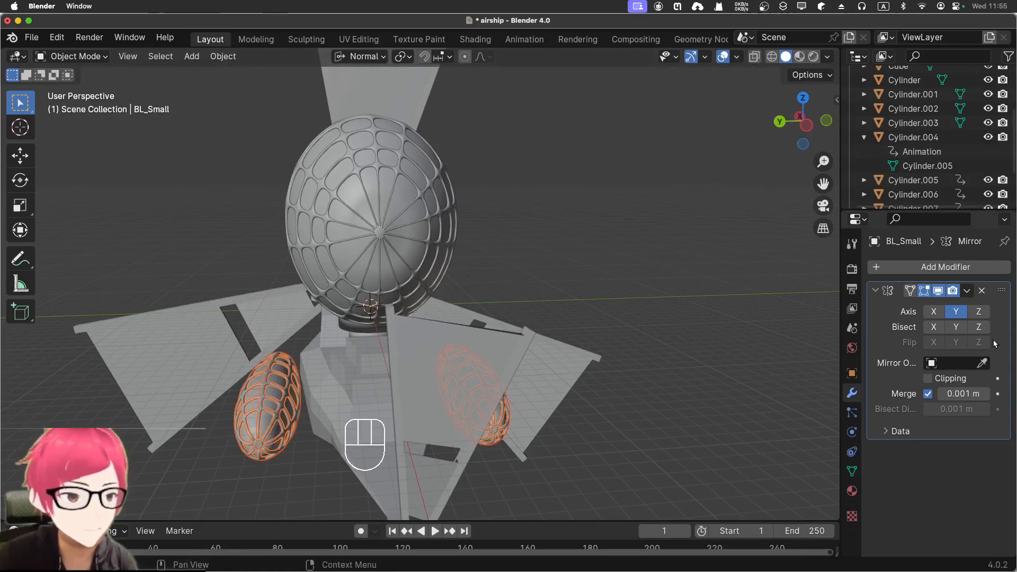
# Remove the Mirror modifier from the small side balloon
pyautogui.click(981, 291)
pyautogui.click(218, 480)
pyautogui.moveTo(218, 480); pyautogui.dragTo(502, 490, button='middle')
# Remove the Mirror and Solidify modifiers from the small balloon's frame, keeping its Subdivision modifier
pyautogui.click(505, 440)
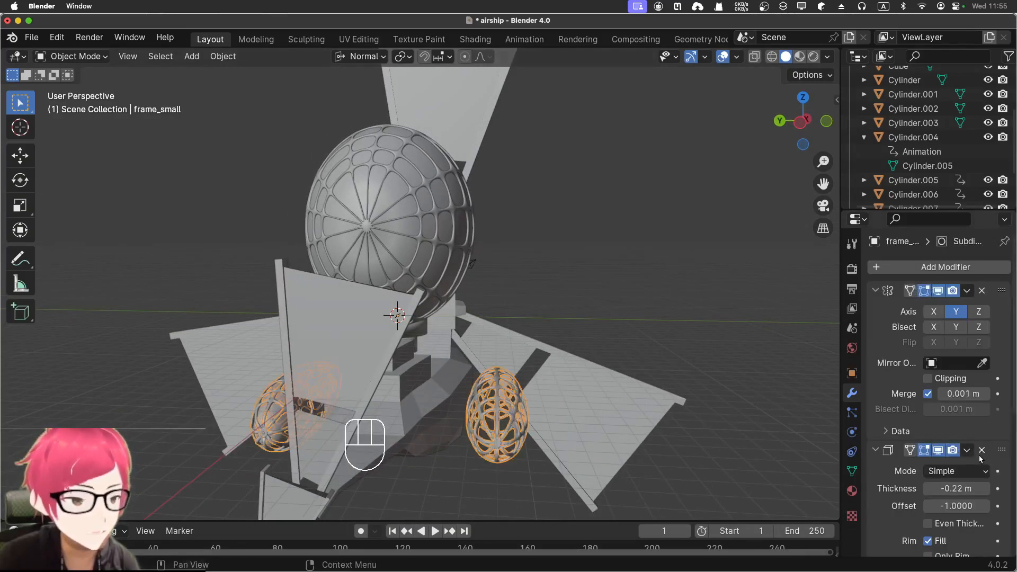
pyautogui.scroll(-5, 980, 457)
pyautogui.scroll(-5, 979, 450)
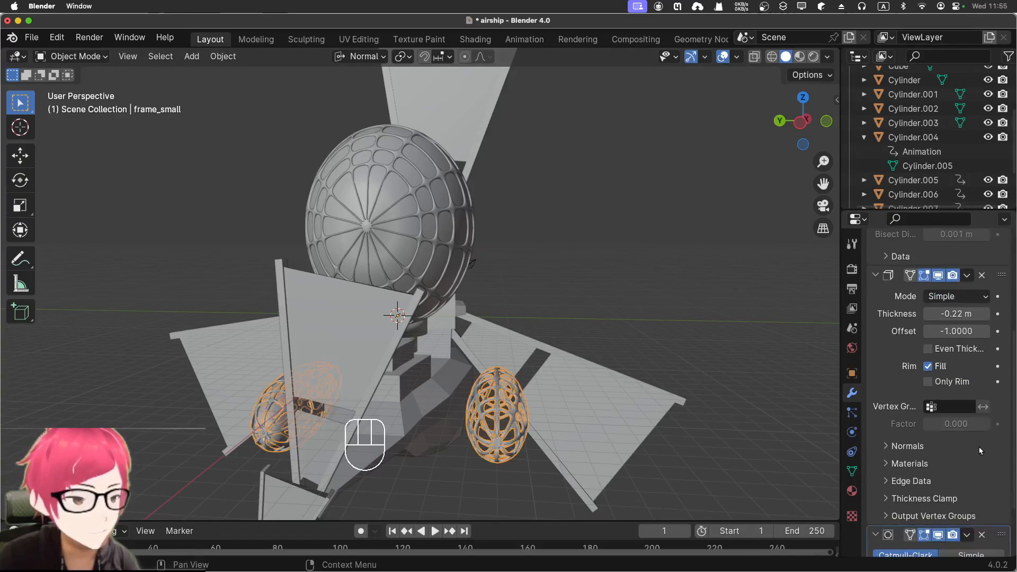
pyautogui.hotkey('ctrl', '2')
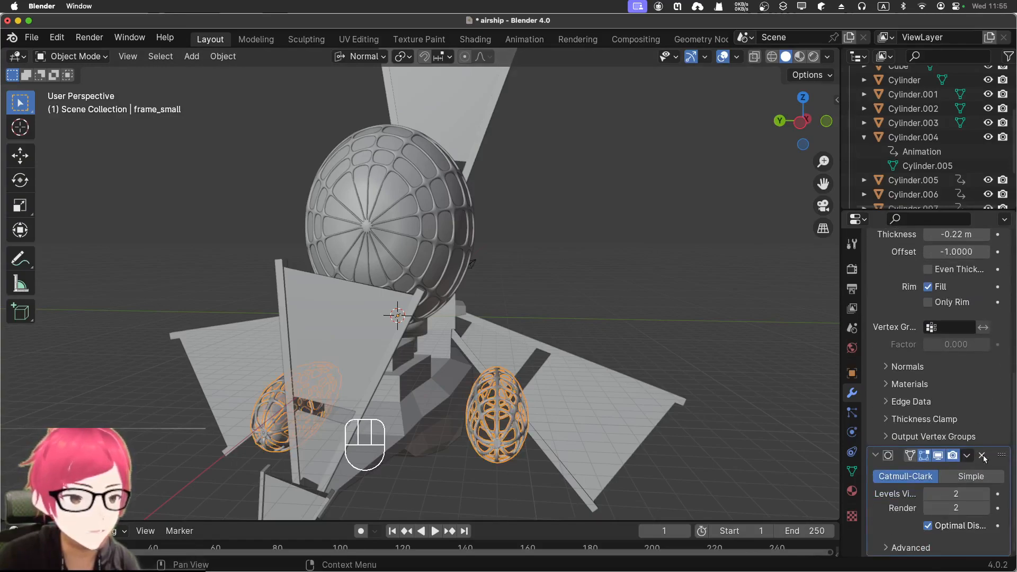
pyautogui.click(982, 457)
pyautogui.scroll(3, 981, 443)
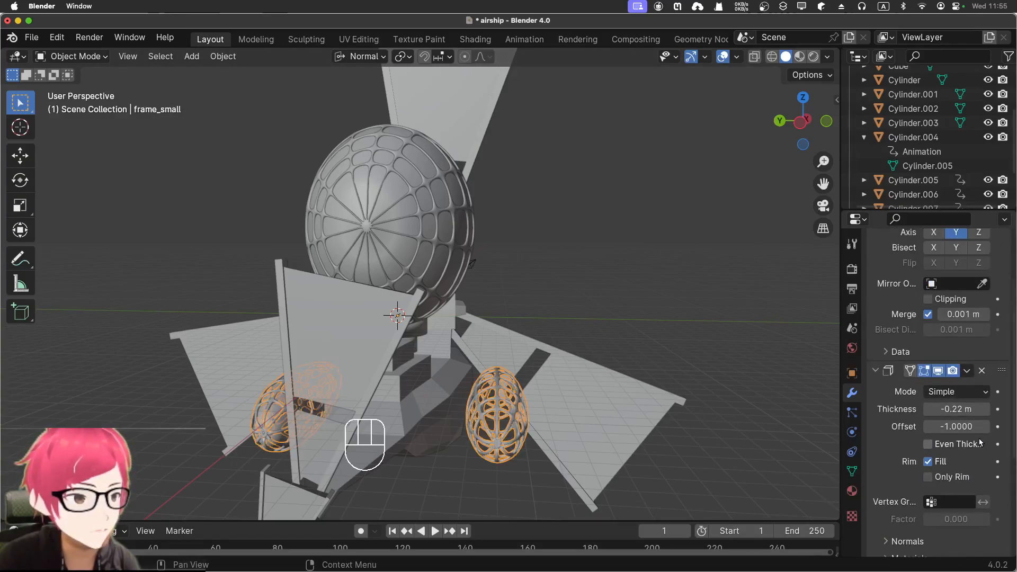
pyautogui.scroll(4, 984, 299)
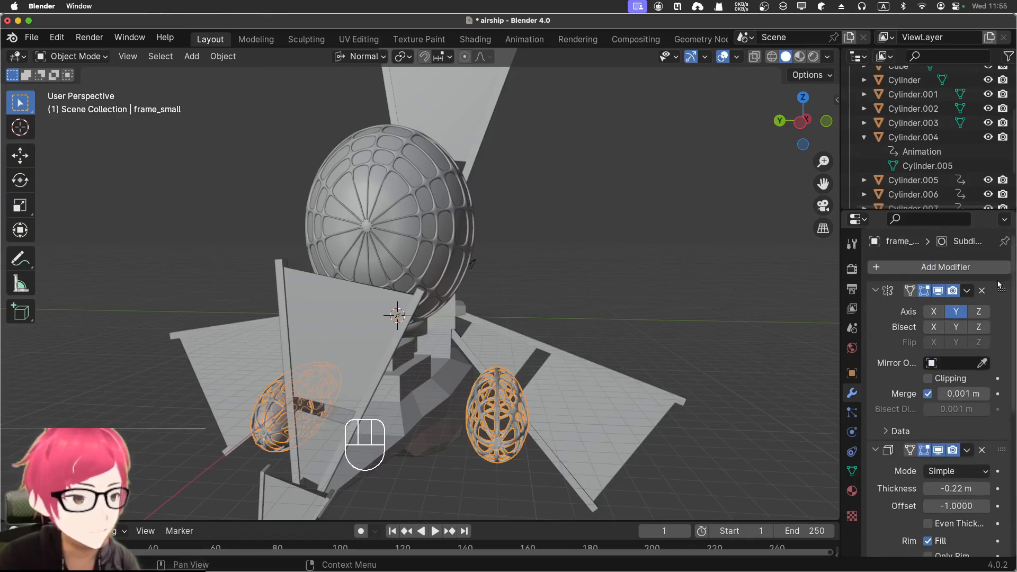
pyautogui.click(981, 291)
pyautogui.click(982, 291)
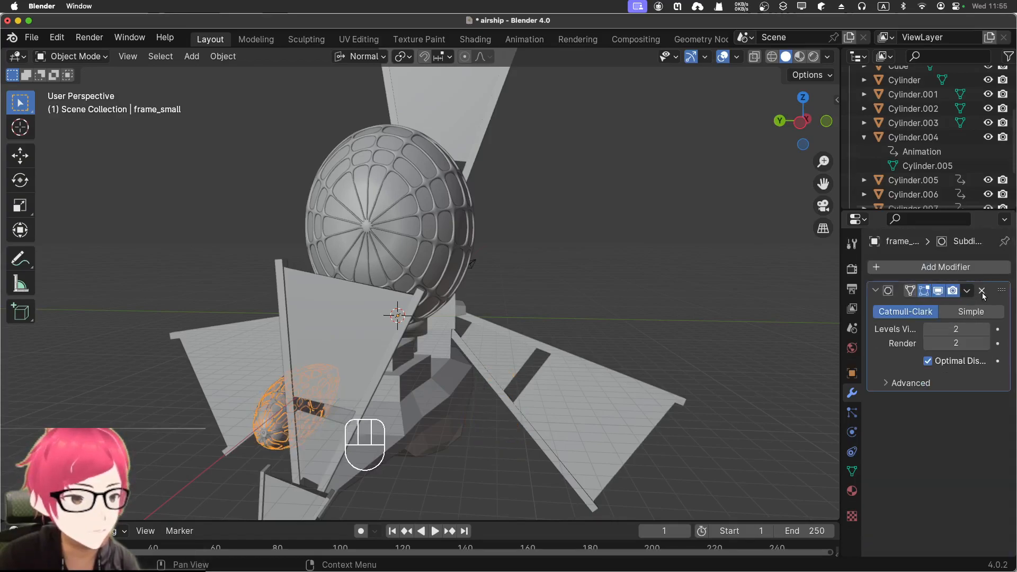
# Select the remaining small balloon with its frame and move both along Y, well outside the propeller blades, in the right view
pyautogui.moveTo(653, 341); pyautogui.dragTo(742, 340, button='middle')
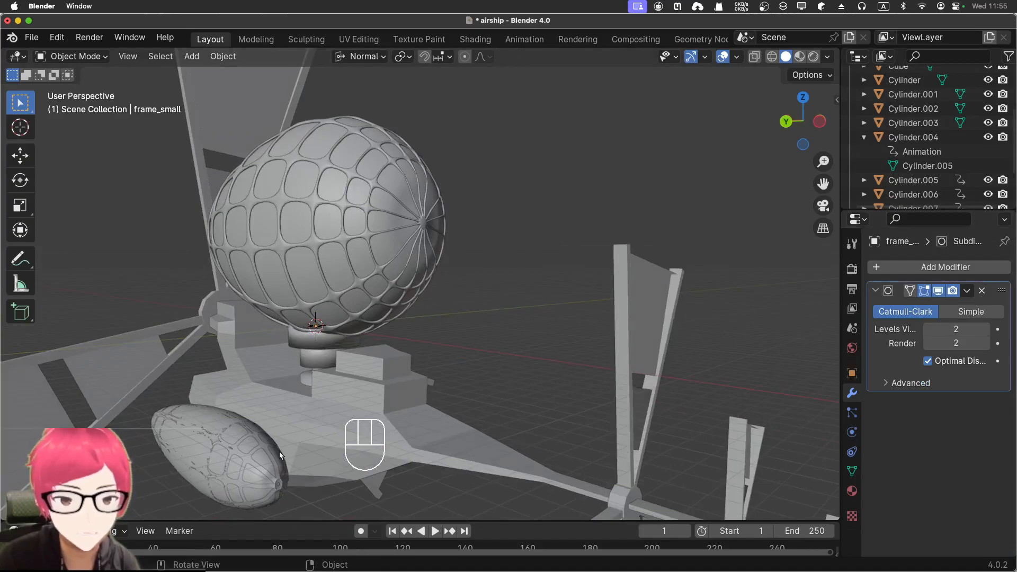
pyautogui.click(223, 457)
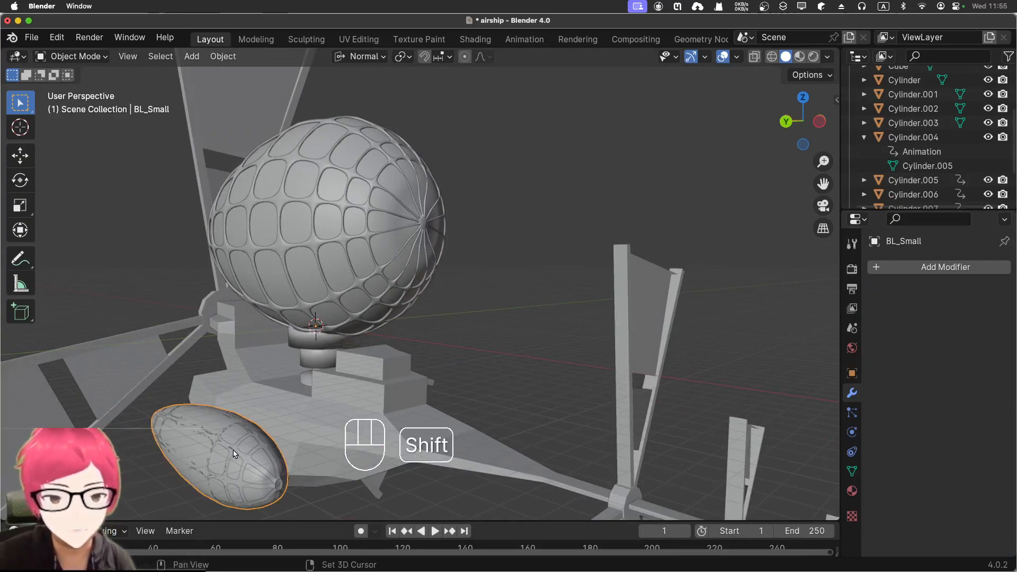
pyautogui.keyDown('shift'); pyautogui.click(234, 453); pyautogui.keyUp('shift')
pyautogui.press('g')
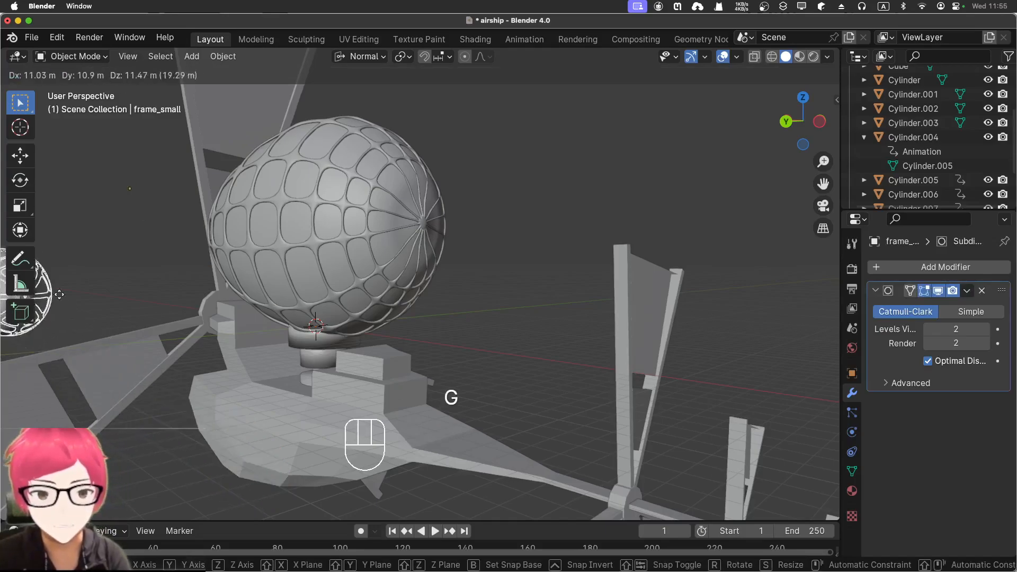
pyautogui.click(156, 451)
pyautogui.press('KP_1')
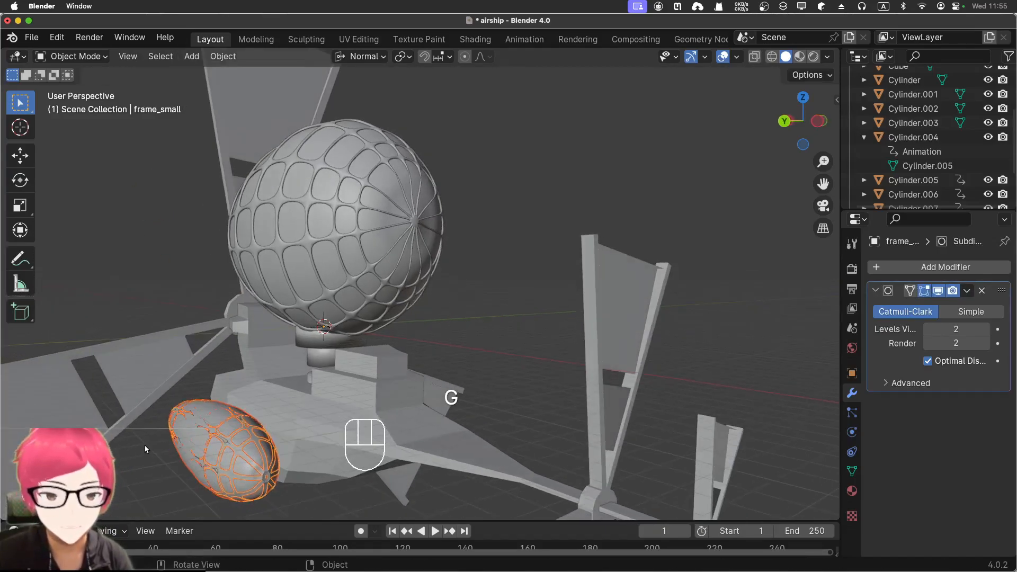
pyautogui.press('KP_3')
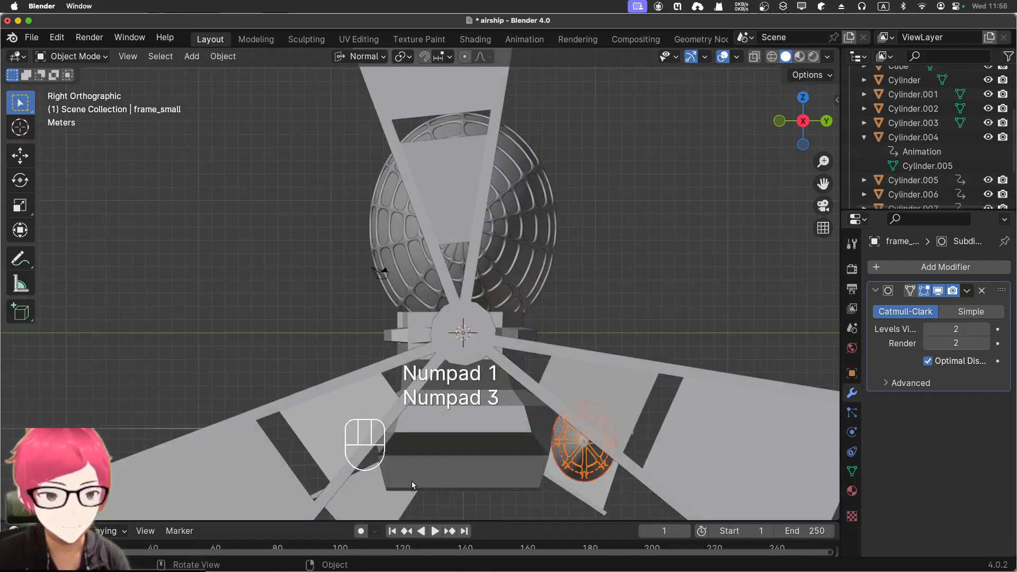
pyautogui.scroll(-4, 572, 479)
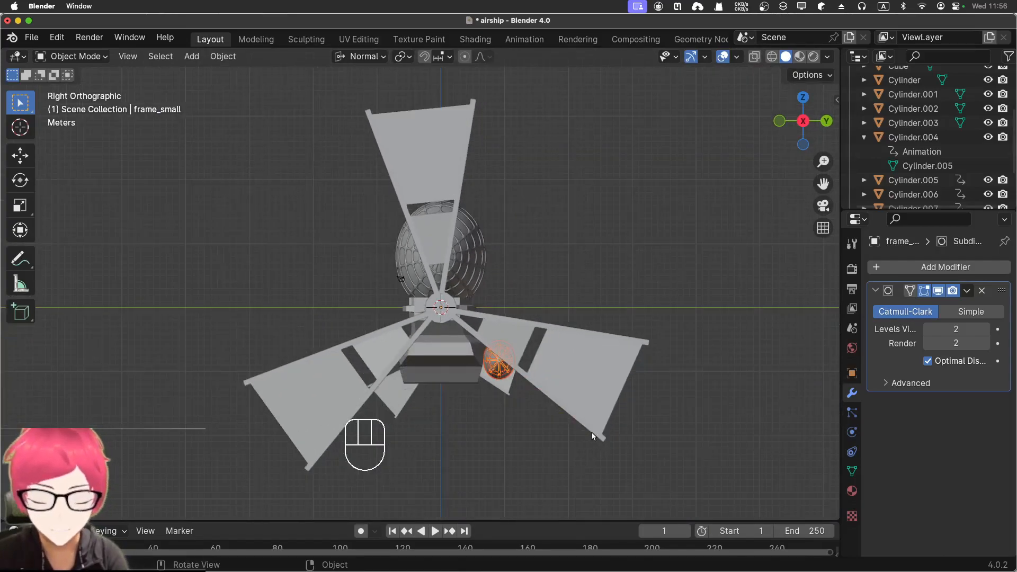
pyautogui.press('g')
pyautogui.press('y')
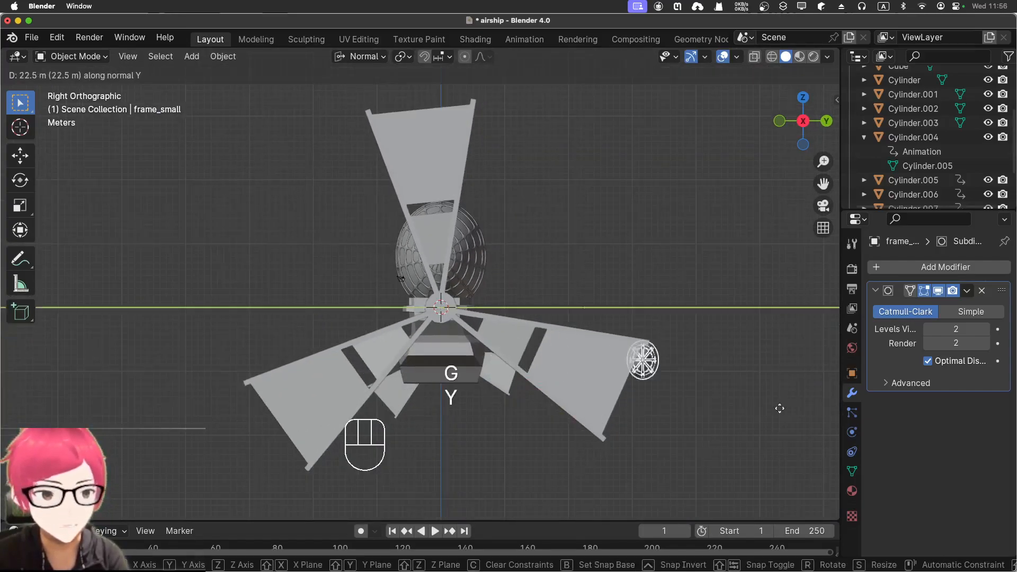
pyautogui.click(871, 418)
# Try to extrude two adjacent side faces of the hull outward toward the small balloon
pyautogui.moveTo(582, 377); pyautogui.dragTo(450, 403, button='middle')
pyautogui.click(393, 358)
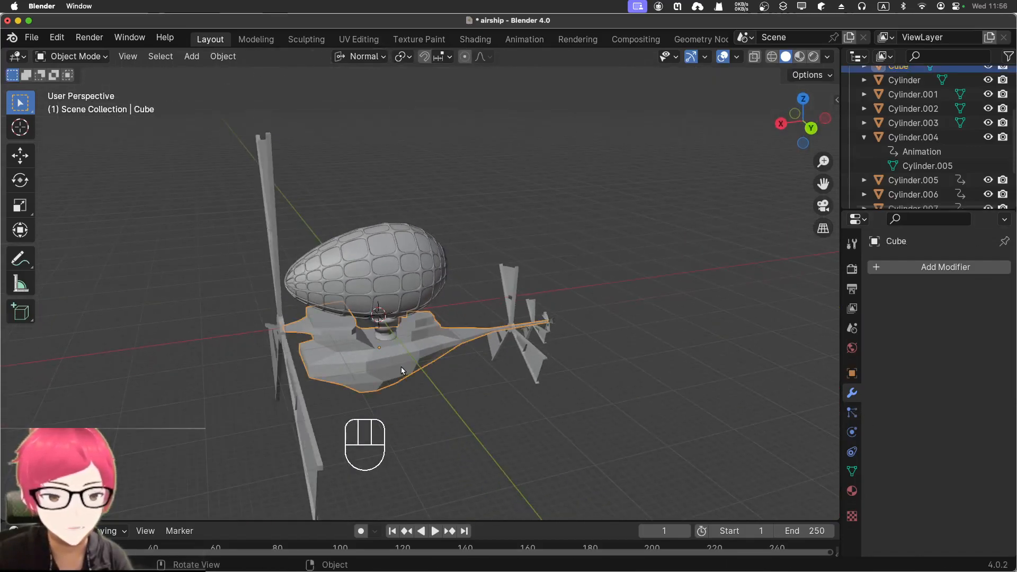
pyautogui.press('Tab')
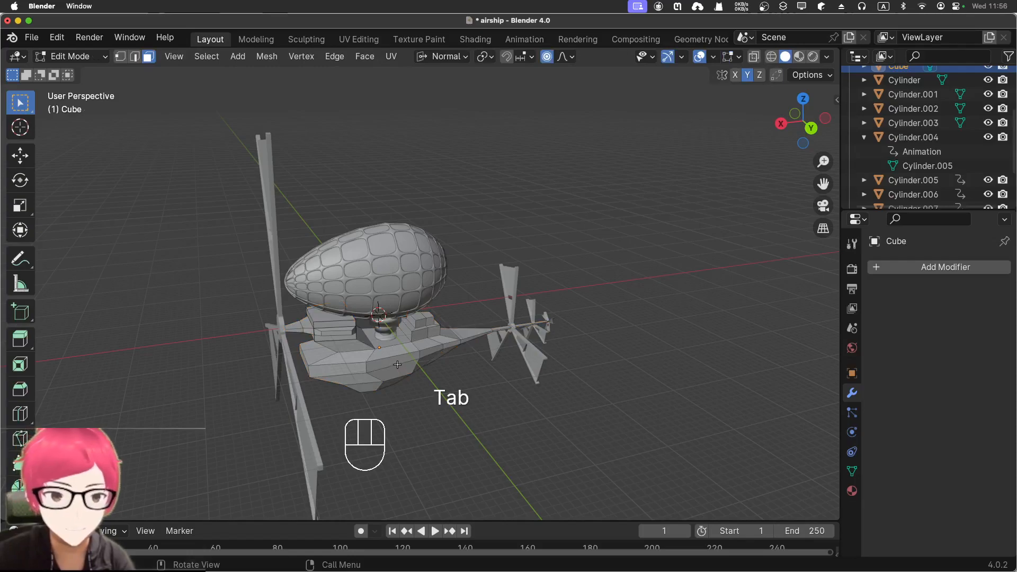
pyautogui.click(397, 365)
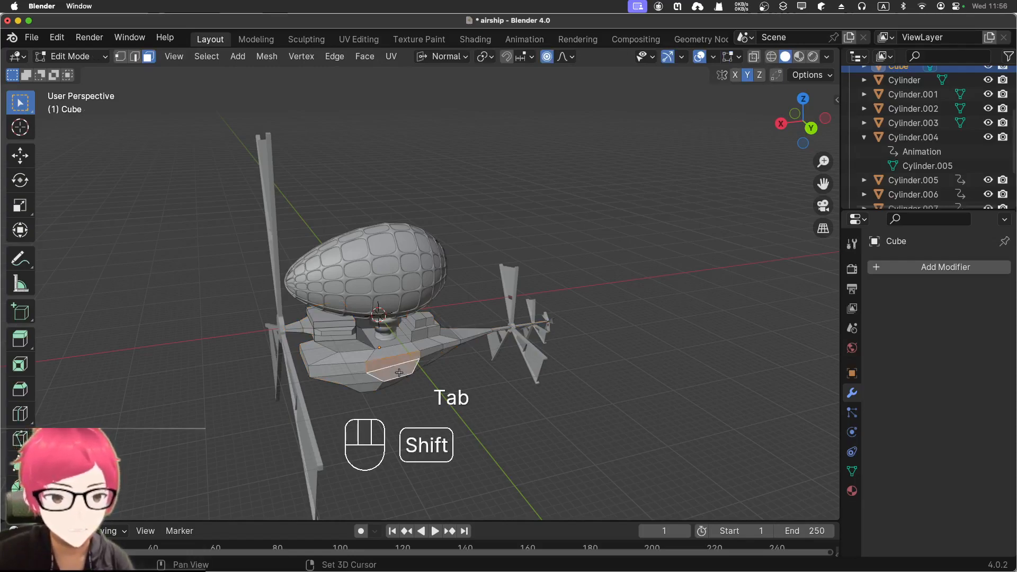
pyautogui.moveTo(399, 373); pyautogui.dragTo(687, 261, button='middle')
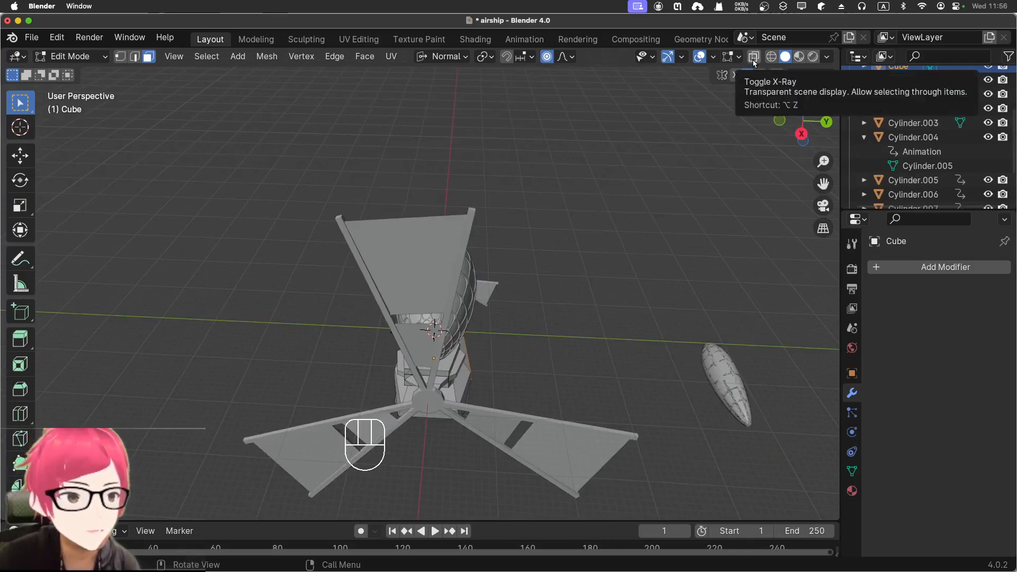
pyautogui.press('e')
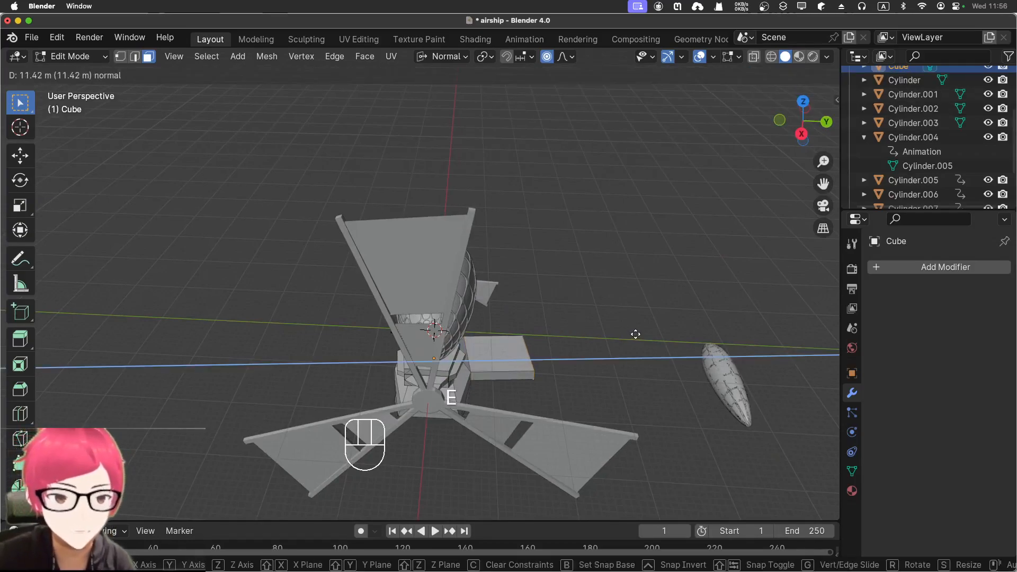
pyautogui.rightClick(636, 335)
pyautogui.moveTo(635, 335); pyautogui.dragTo(521, 393, button='middle')
pyautogui.click(497, 374)
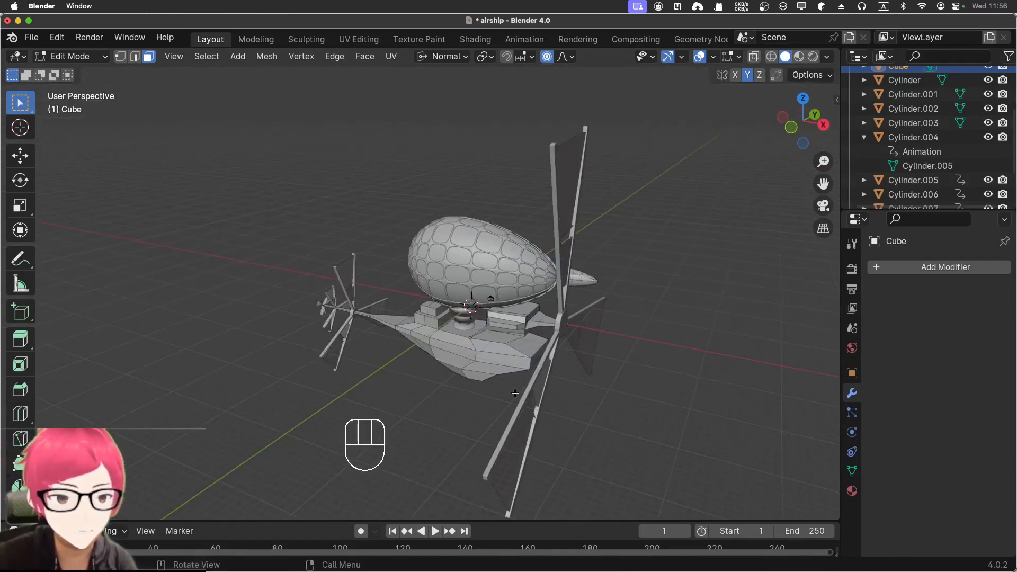
pyautogui.moveTo(455, 353); pyautogui.dragTo(348, 349, button='middle')
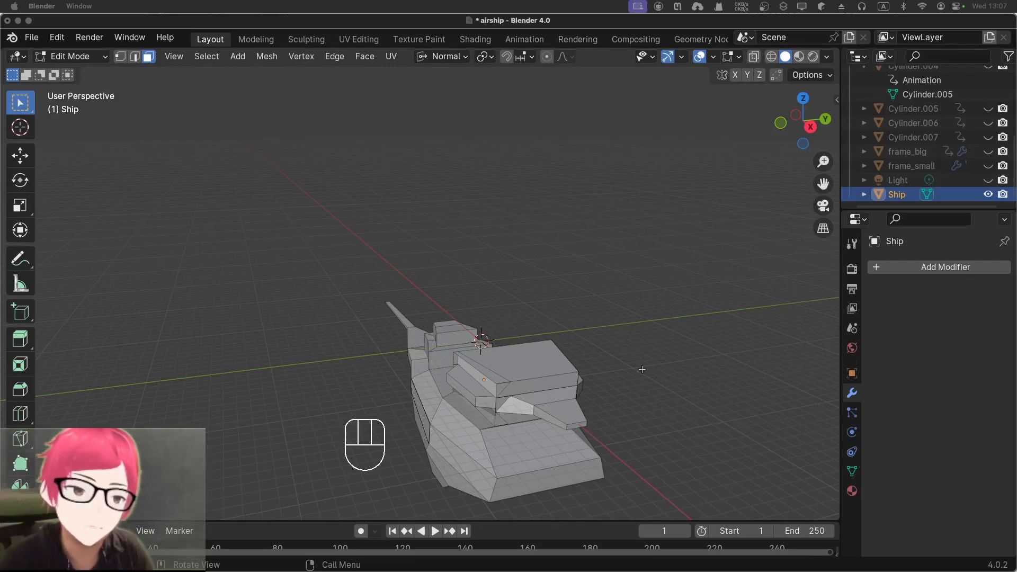
# Add three evenly spaced loop cuts running lengthwise along the ship, leaving them unslid
pyautogui.moveTo(642, 369); pyautogui.dragTo(602, 348, button='middle')
pyautogui.scroll(3, 608, 369)
pyautogui.moveTo(400, 314); pyautogui.dragTo(517, 430, button='middle')
pyautogui.scroll(-3, 489, 373)
pyautogui.moveTo(595, 400)
pyautogui.mouseDown(button='middle')
pyautogui.moveTo(513, 384)
pyautogui.moveTo(609, 402)
pyautogui.moveTo(603, 418)
pyautogui.mouseUp(button='middle')
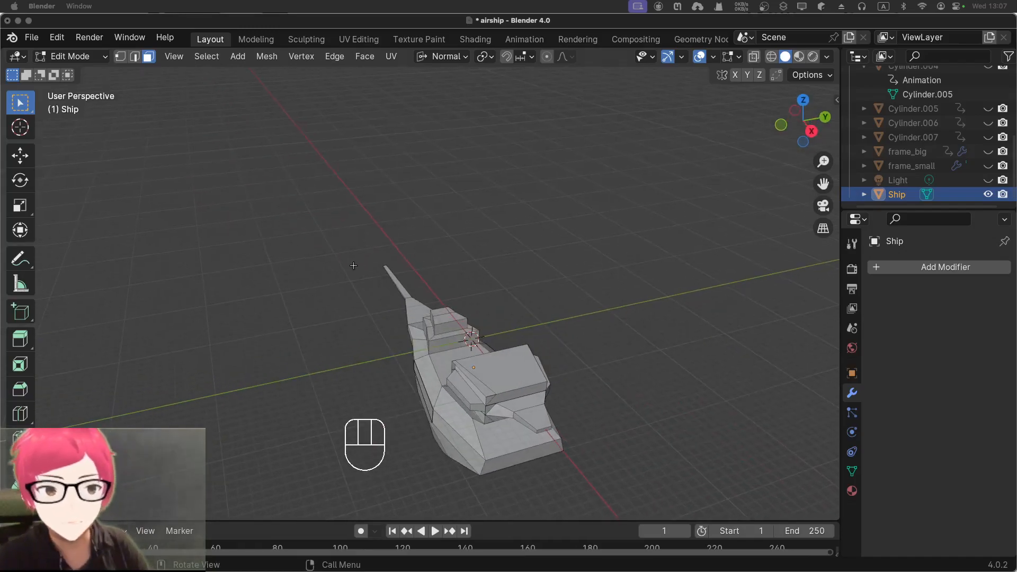
pyautogui.hotkey('ctrl', 'r')
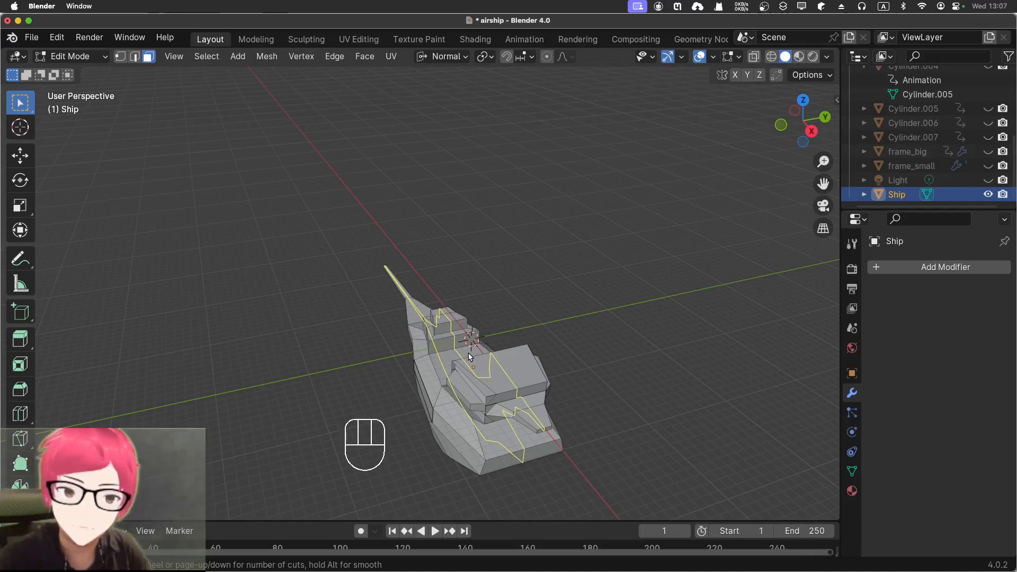
pyautogui.scroll(2, 469, 356)
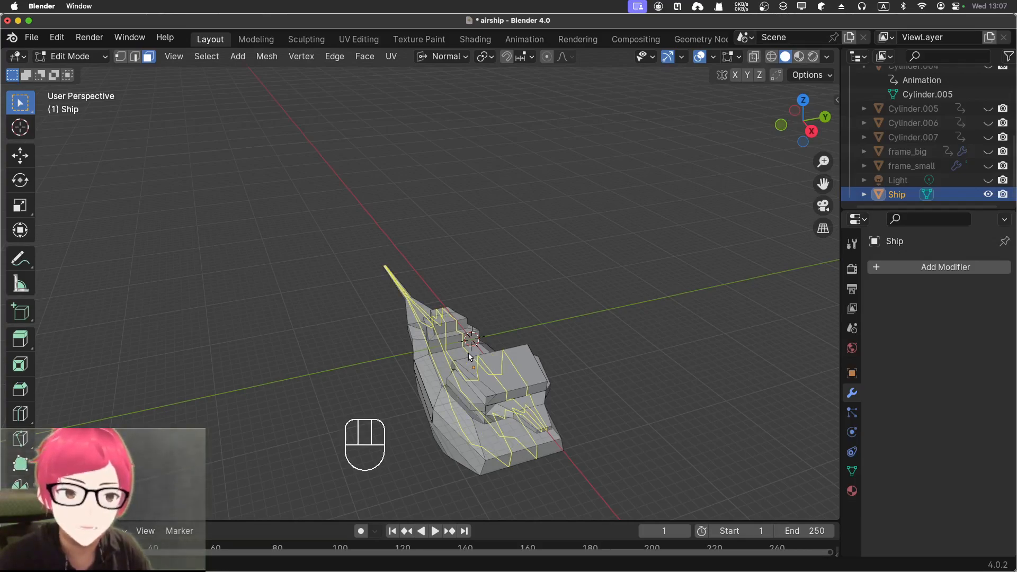
pyautogui.scroll(2, 469, 356)
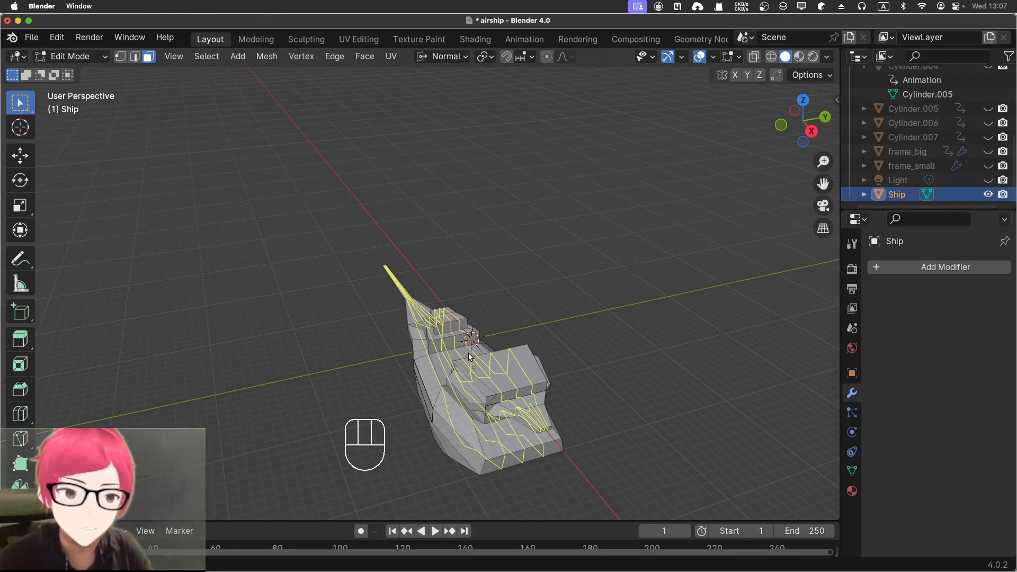
pyautogui.click(468, 357)
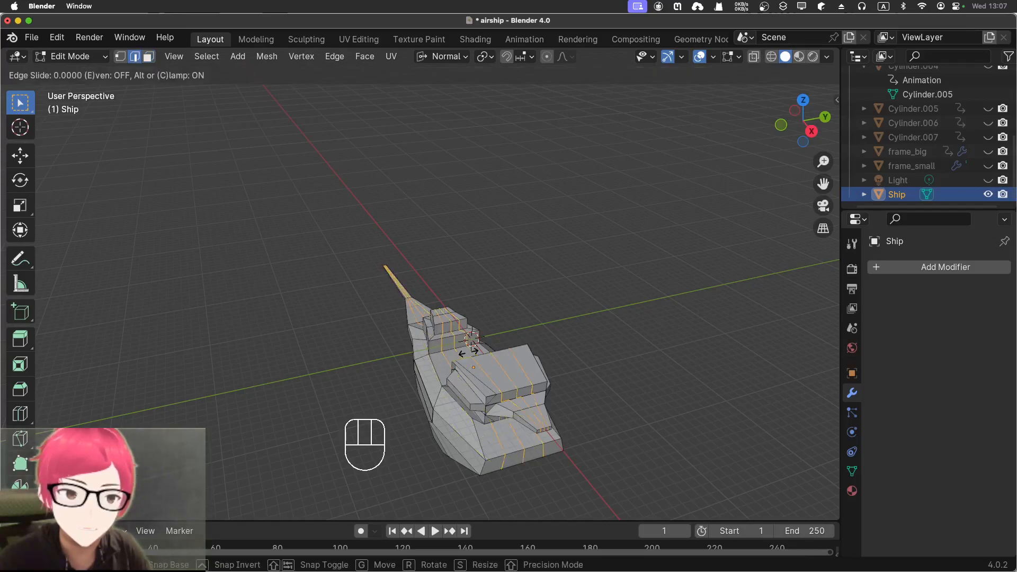
pyautogui.click(469, 351)
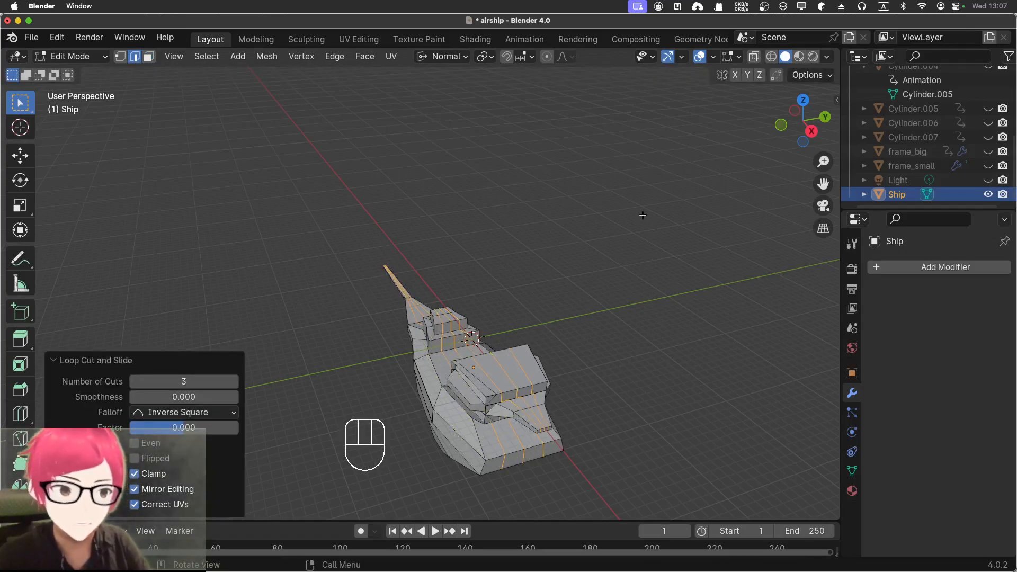
# Turn on X-ray and select all vertices of the ship's negative-Y half in the right view, stopping just short of the centreline
pyautogui.click(754, 57)
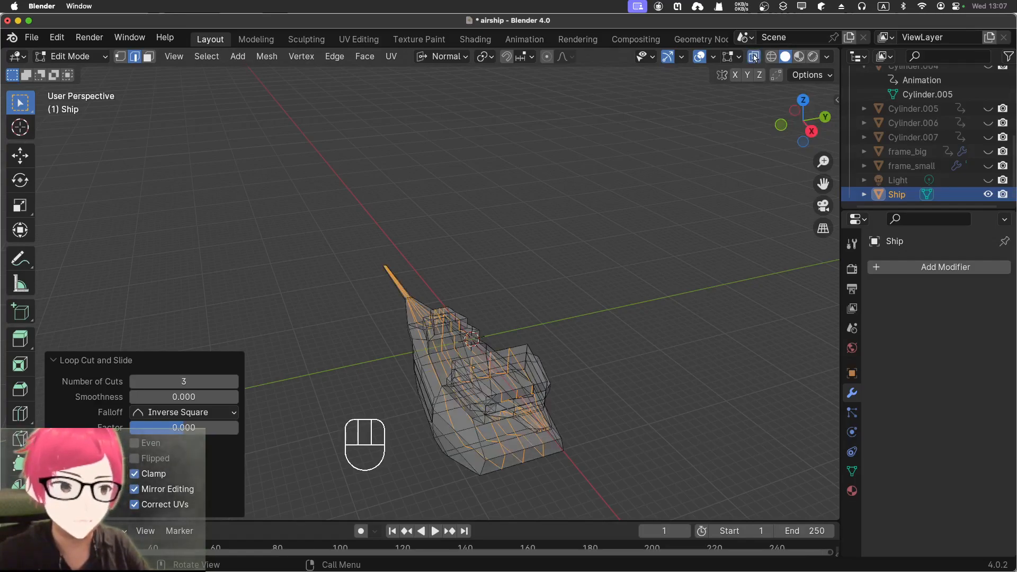
pyautogui.press('KP_1')
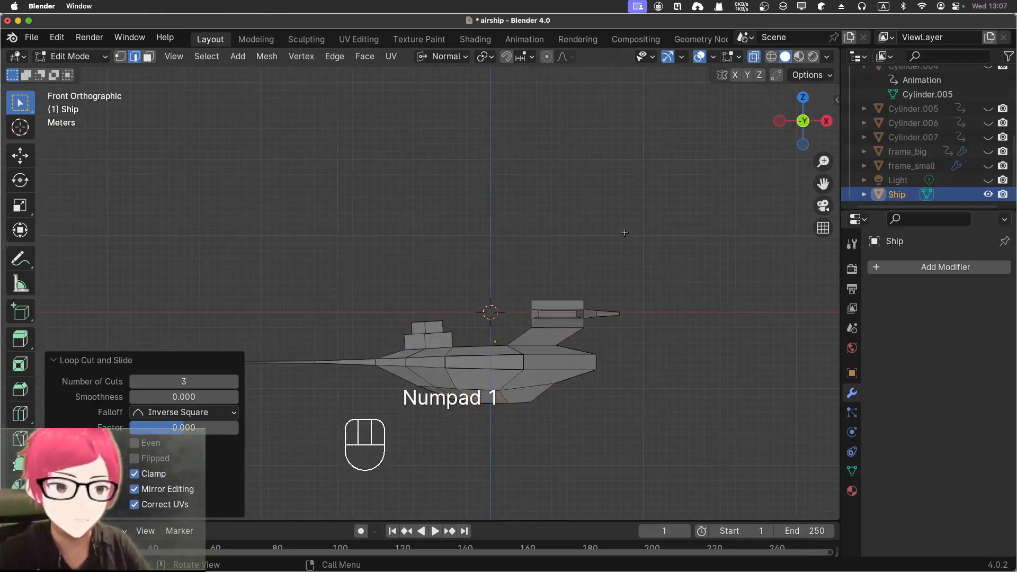
pyautogui.press('KP_3')
pyautogui.scroll(5, 351, 276)
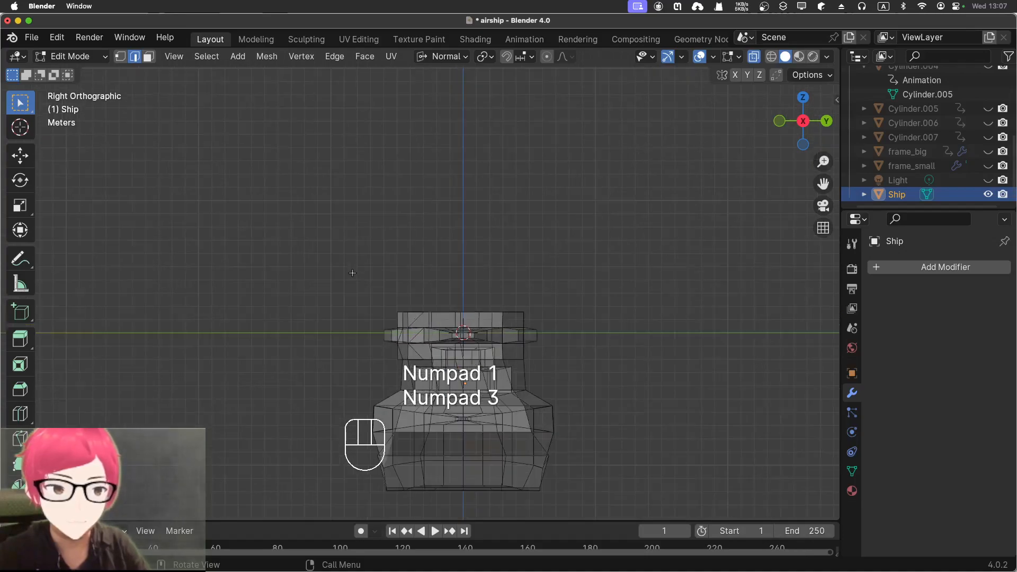
pyautogui.keyDown('shift'); pyautogui.moveTo(351, 283); pyautogui.dragTo(383, 167, button='middle'); pyautogui.keyUp('shift')
pyautogui.moveTo(315, 105); pyautogui.dragTo(510, 498)
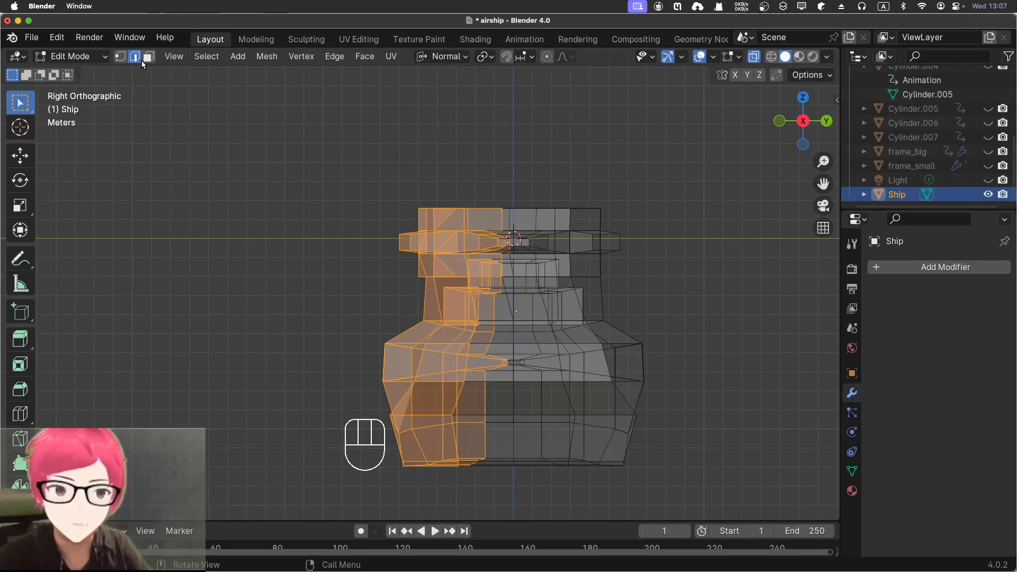
pyautogui.click(310, 172)
pyautogui.click(121, 58)
pyautogui.moveTo(295, 130); pyautogui.dragTo(505, 497)
# Try deleting the vertices of the selected ship half, inspect the remaining mesh, and undo the deletion
pyautogui.press('x')
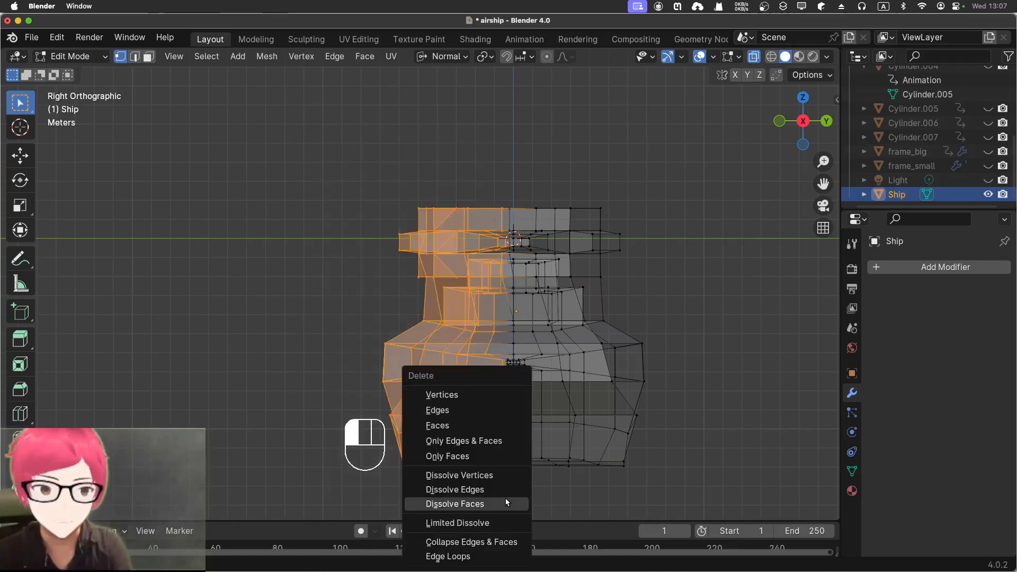
pyautogui.click(475, 395)
pyautogui.moveTo(382, 322); pyautogui.dragTo(489, 388, button='middle')
pyautogui.press('KP_1')
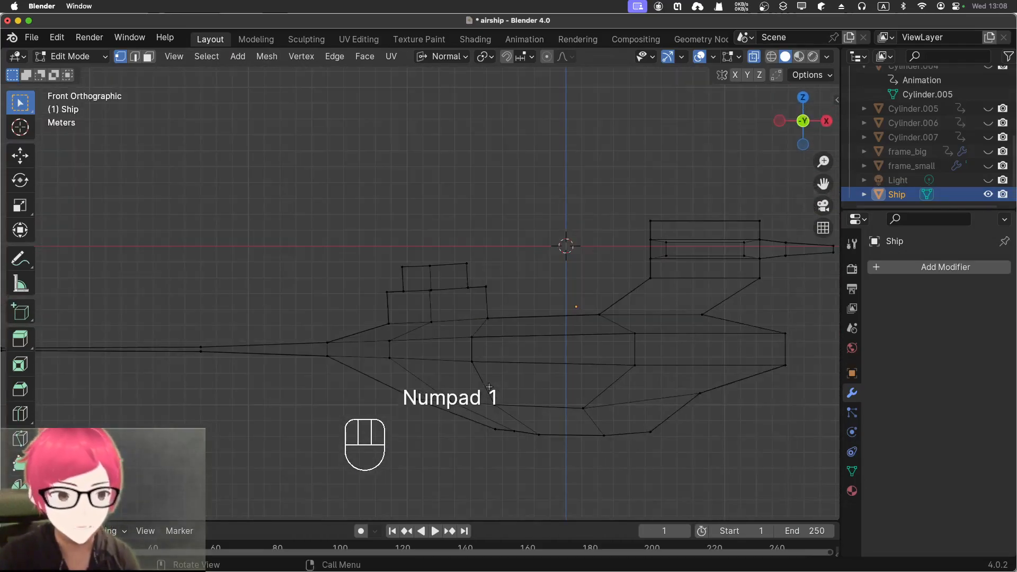
pyautogui.press('KP_3')
pyautogui.moveTo(489, 385); pyautogui.dragTo(578, 441, button='middle')
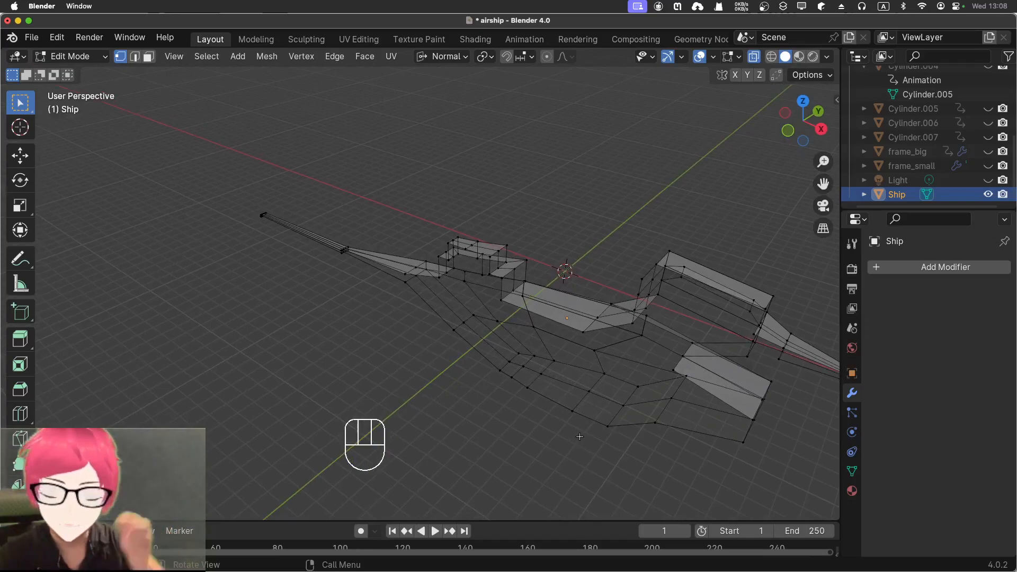
pyautogui.press('super+z')
# Delete the faces of the selected negative-Y half of the ship
pyautogui.press('x')
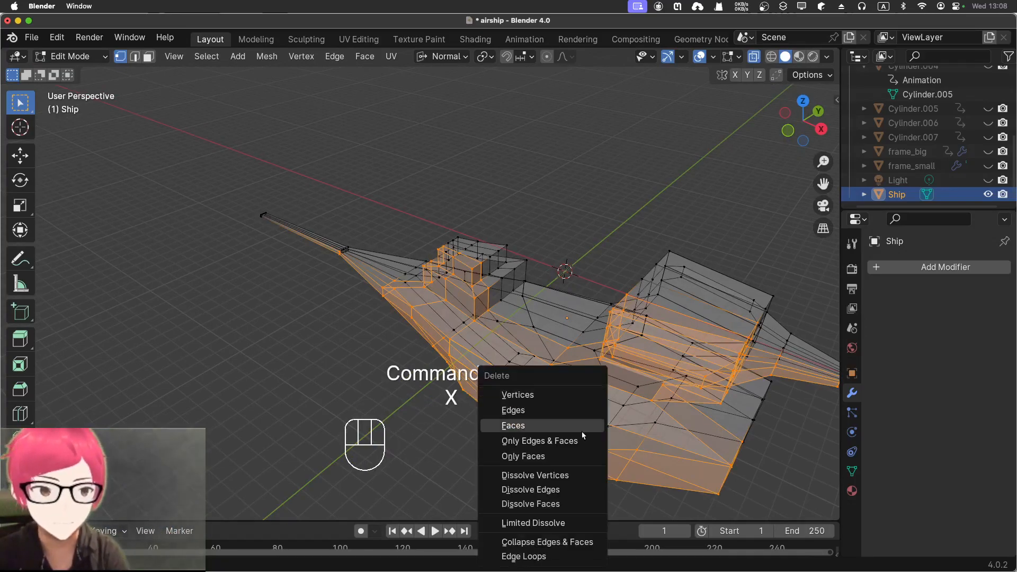
pyautogui.click(571, 425)
pyautogui.moveTo(534, 426); pyautogui.dragTo(512, 373, button='middle')
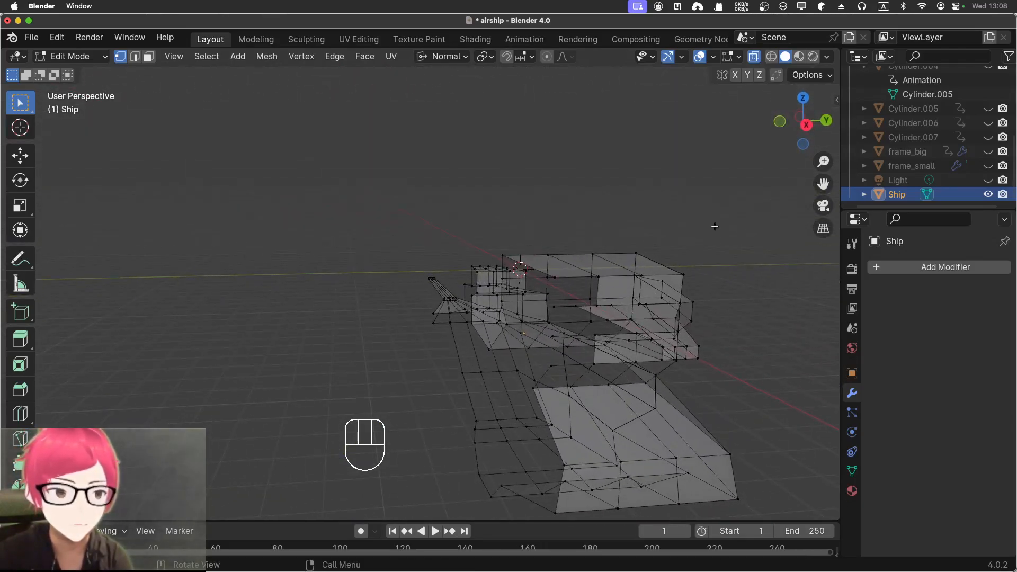
# Add a Mirror modifier to the ship and set its axis to Y only
pyautogui.click(900, 267)
pyautogui.click(902, 268)
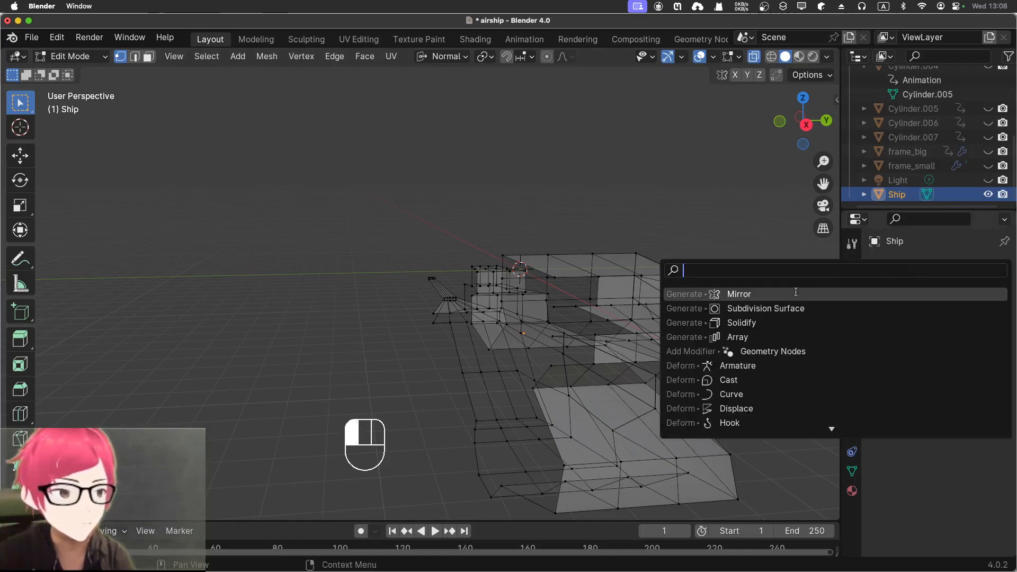
pyautogui.click(880, 294)
pyautogui.click(926, 313)
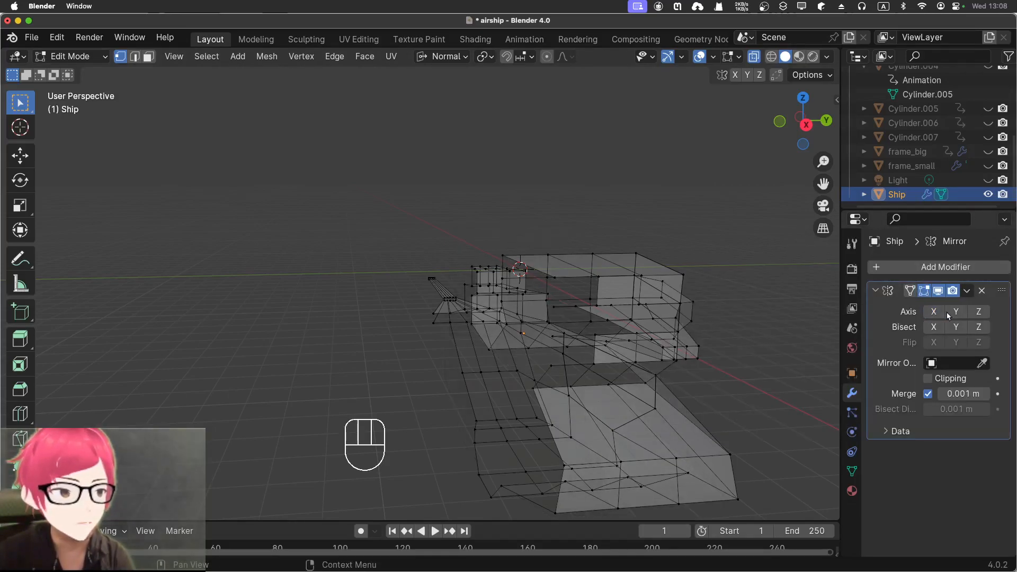
pyautogui.click(948, 316)
pyautogui.moveTo(668, 267)
pyautogui.mouseDown(button='middle')
pyautogui.moveTo(653, 269)
pyautogui.moveTo(647, 295)
pyautogui.moveTo(678, 318)
pyautogui.moveTo(669, 284)
pyautogui.mouseUp(button='middle')
pyautogui.scroll(-3, 669, 284)
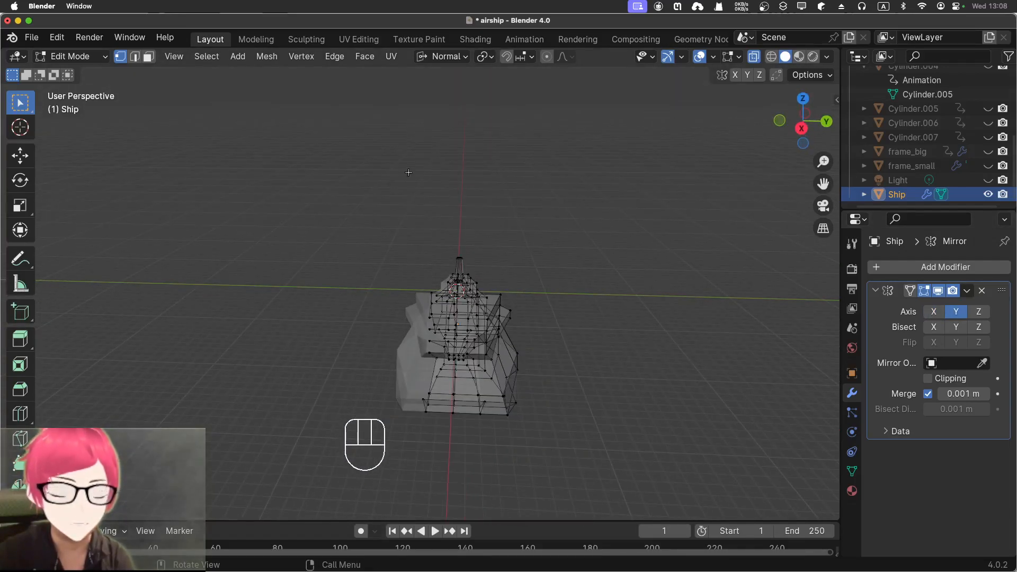
# Switch to Object Mode, turn off X-ray, and inspect the mirrored ship from several sides
pyautogui.click(76, 56)
pyautogui.click(77, 73)
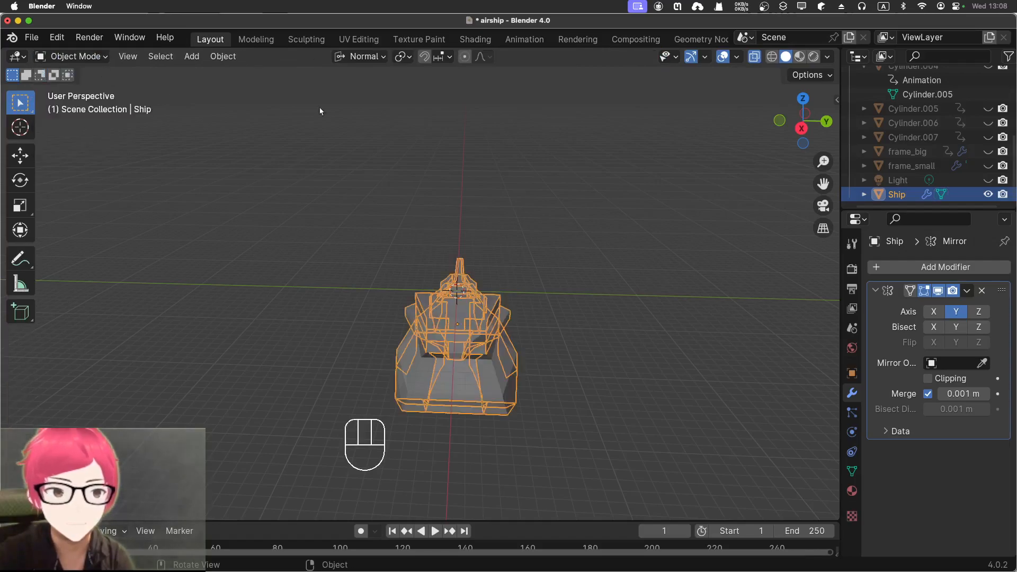
pyautogui.click(753, 56)
pyautogui.click(660, 214)
pyautogui.moveTo(660, 214); pyautogui.dragTo(525, 208, button='middle')
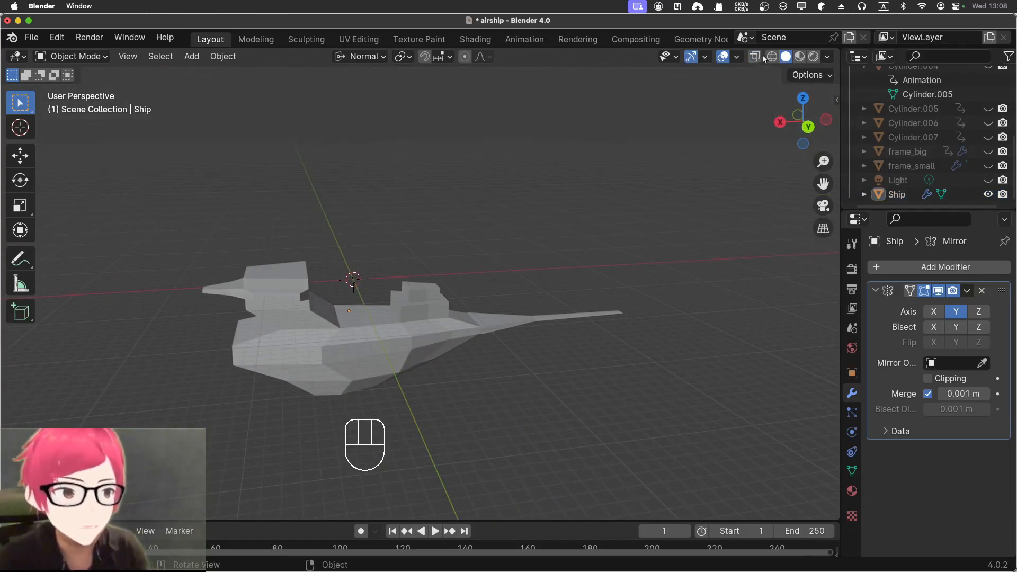
pyautogui.moveTo(646, 192); pyautogui.dragTo(730, 204, button='middle')
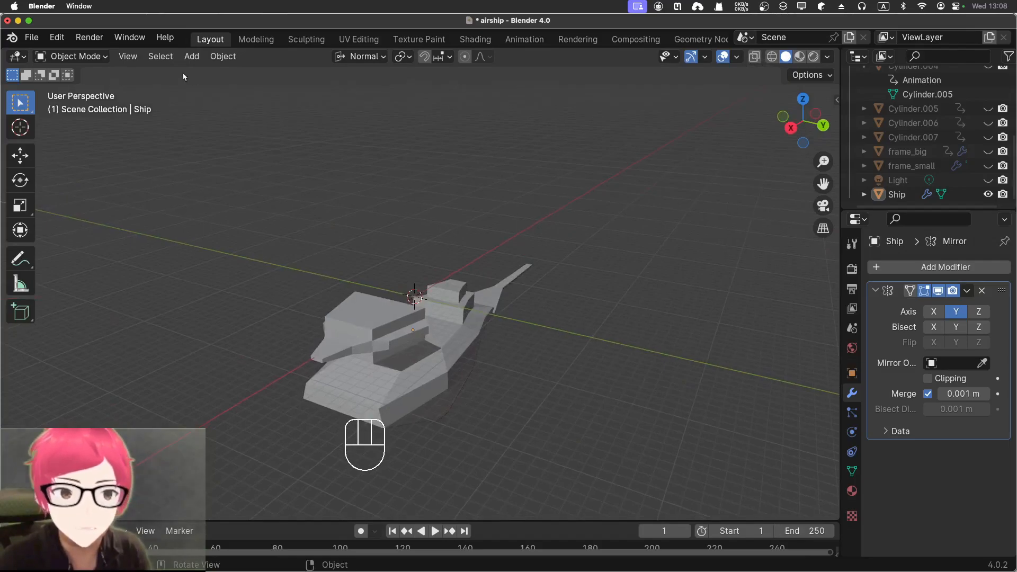
# In Edit Mode, select four adjacent upper and lower side faces of the hull and extrude them outward about 14.2 m along their normal
pyautogui.click(90, 56)
pyautogui.click(74, 88)
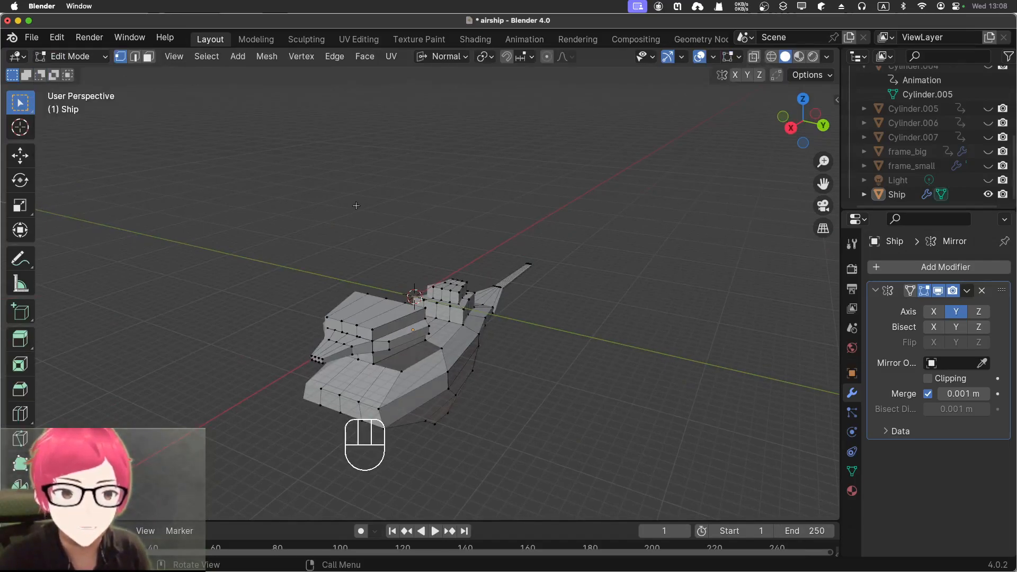
pyautogui.scroll(3, 284, 299)
pyautogui.keyDown('shift'); pyautogui.moveTo(284, 299); pyautogui.dragTo(300, 152, button='middle'); pyautogui.keyUp('shift')
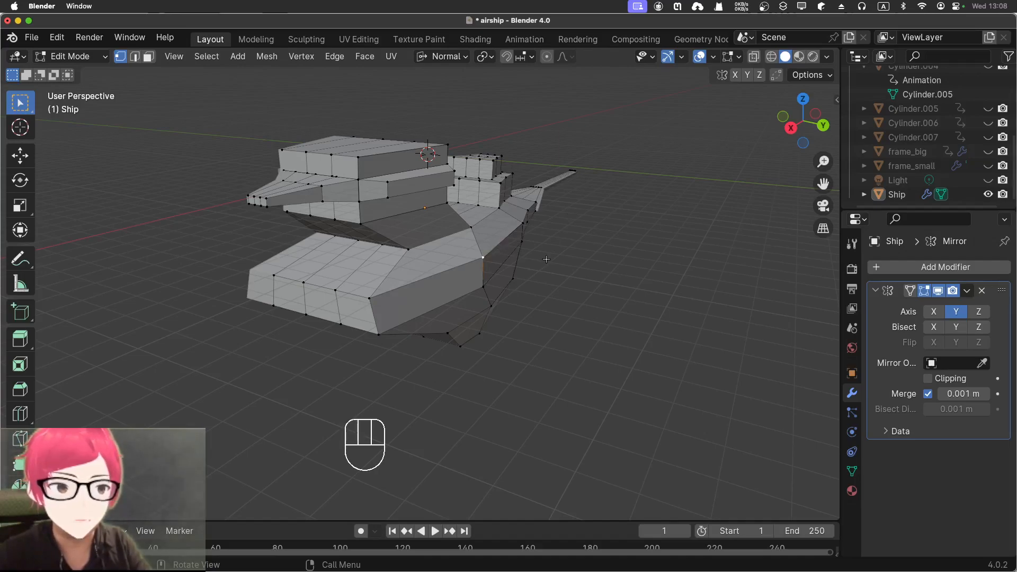
pyautogui.click(149, 56)
pyautogui.click(495, 255)
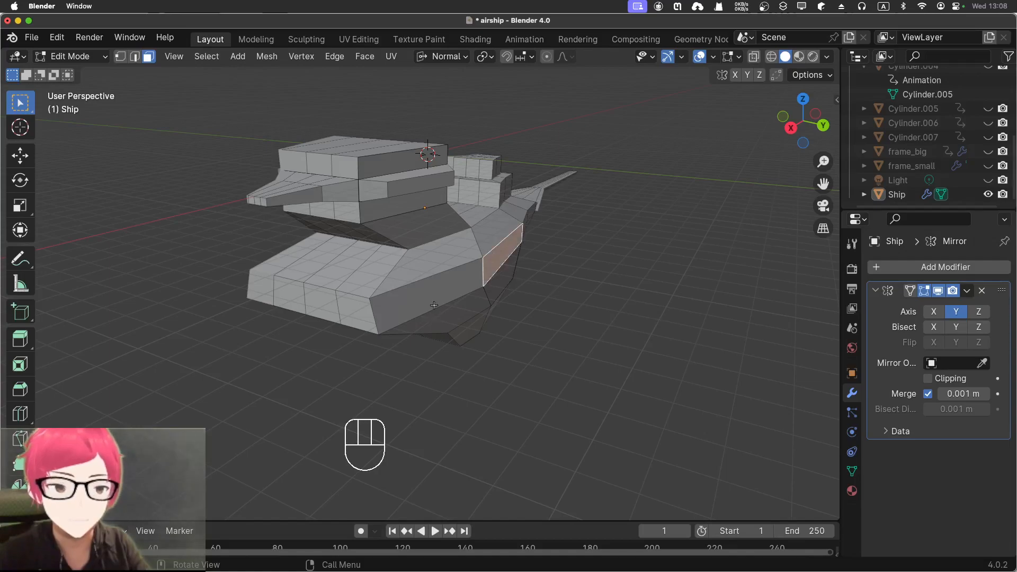
pyautogui.scroll(-1, 444, 295)
pyautogui.moveTo(447, 294); pyautogui.dragTo(390, 272, button='middle')
pyautogui.keyDown('shift'); pyautogui.click(390, 273); pyautogui.keyUp('shift')
pyautogui.keyDown('shift'); pyautogui.click(400, 297); pyautogui.keyUp('shift')
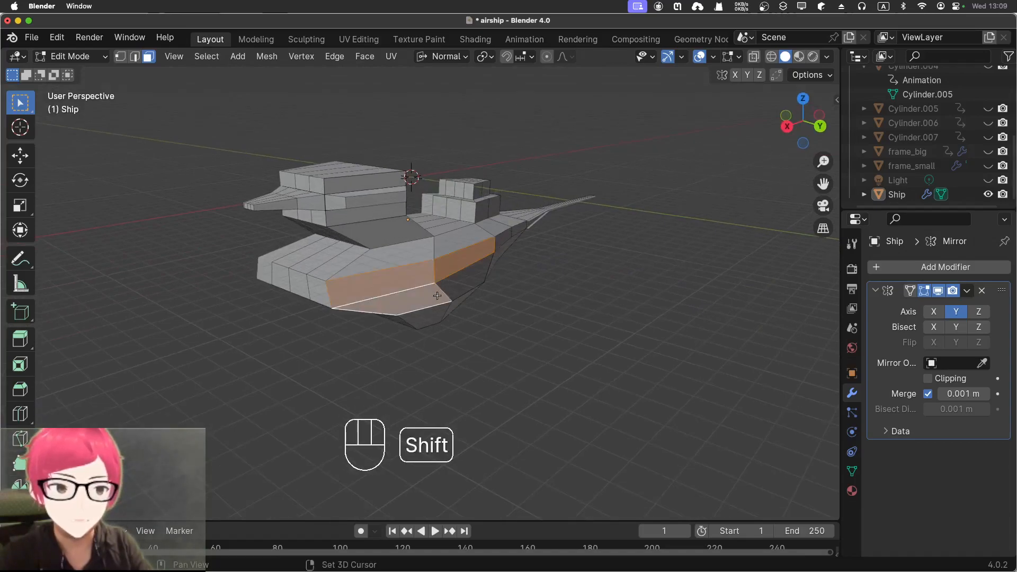
pyautogui.keyDown('shift'); pyautogui.click(458, 289); pyautogui.keyUp('shift')
pyautogui.press('e')
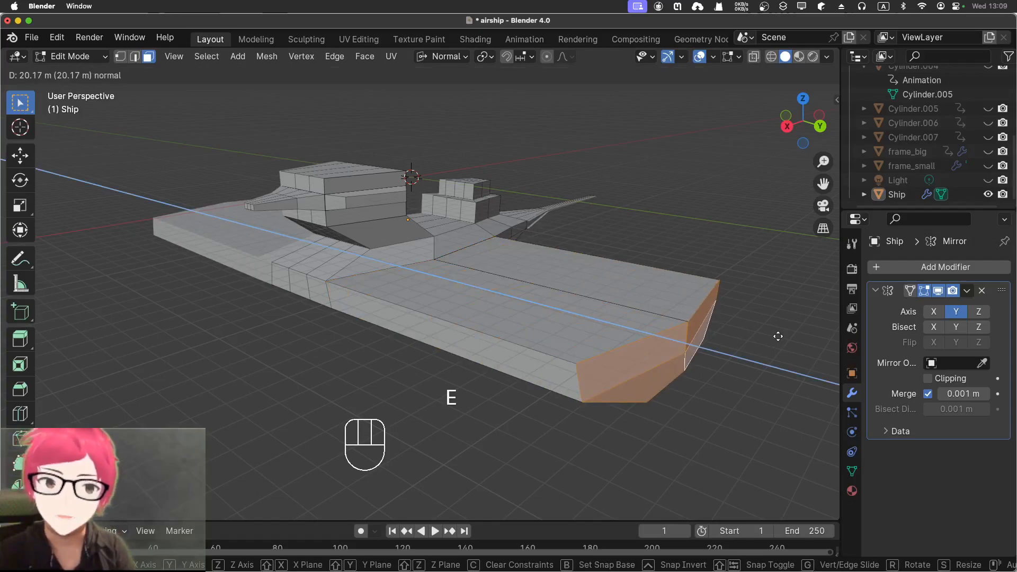
pyautogui.click(688, 320)
pyautogui.moveTo(688, 320); pyautogui.dragTo(727, 288, button='middle')
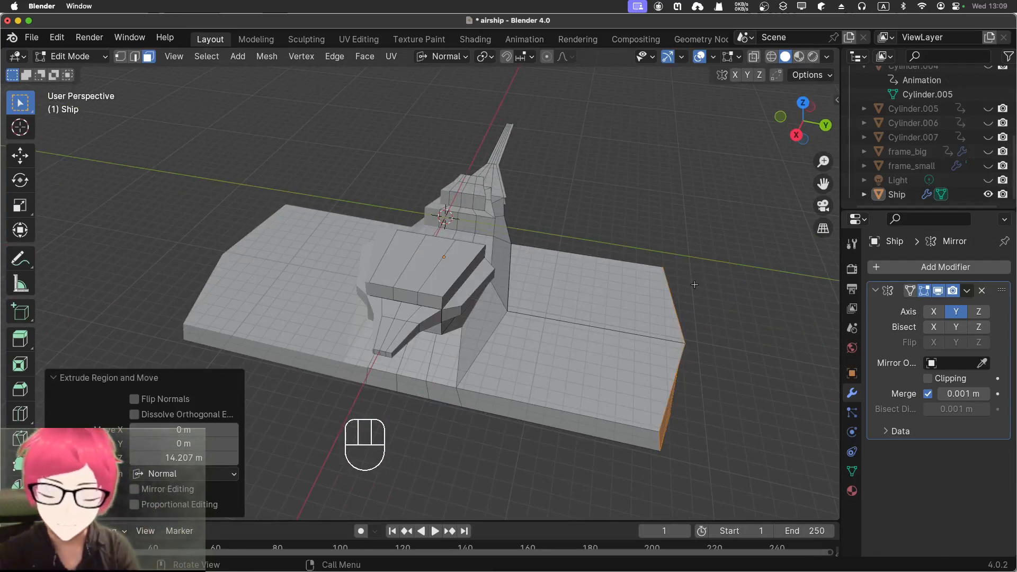
pyautogui.press('e')
pyautogui.press('z')
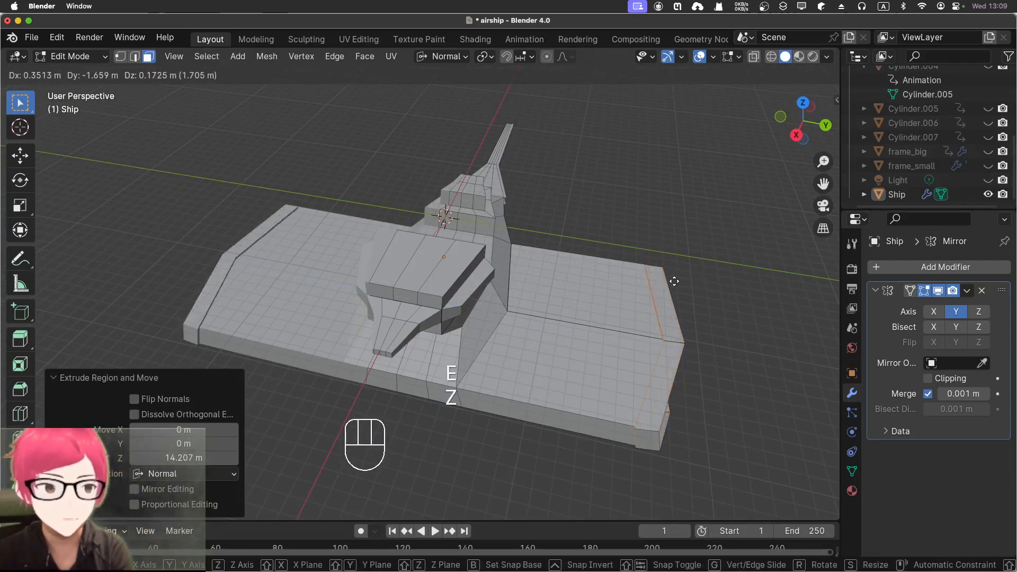
pyautogui.rightClick(674, 281)
pyautogui.moveTo(740, 300); pyautogui.dragTo(677, 271, button='middle')
pyautogui.press('r')
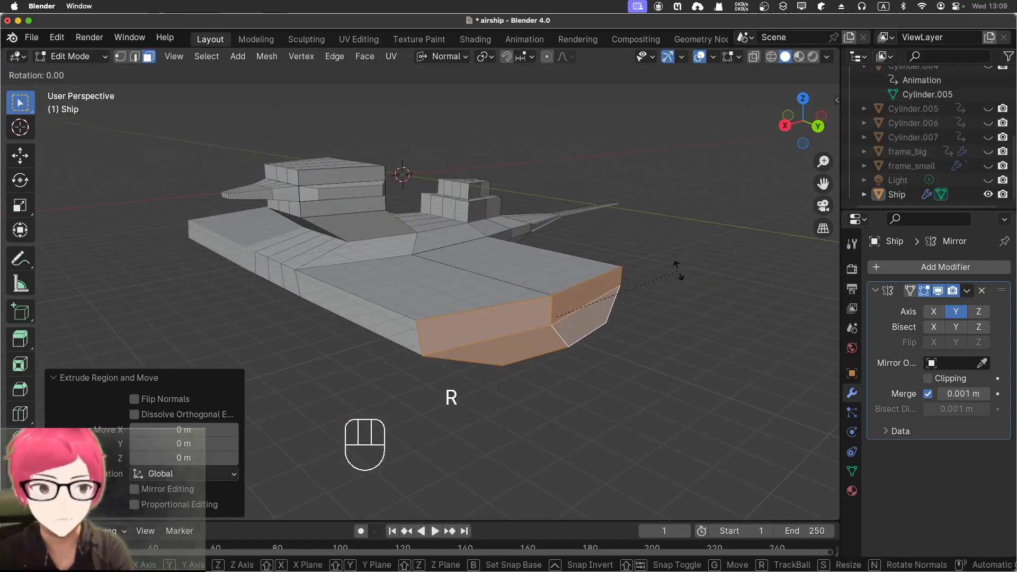
pyautogui.press('z')
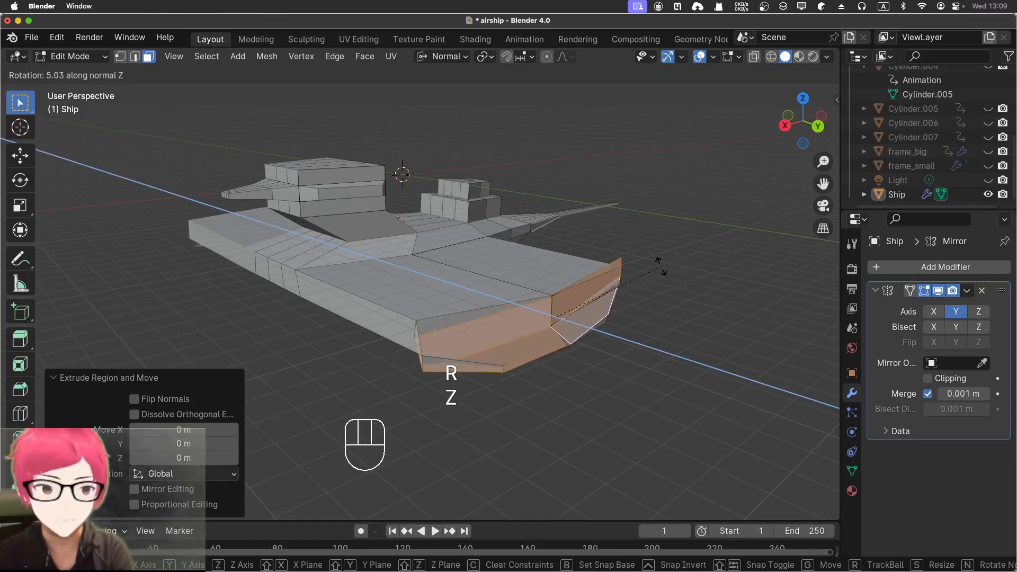
pyautogui.rightClick(660, 266)
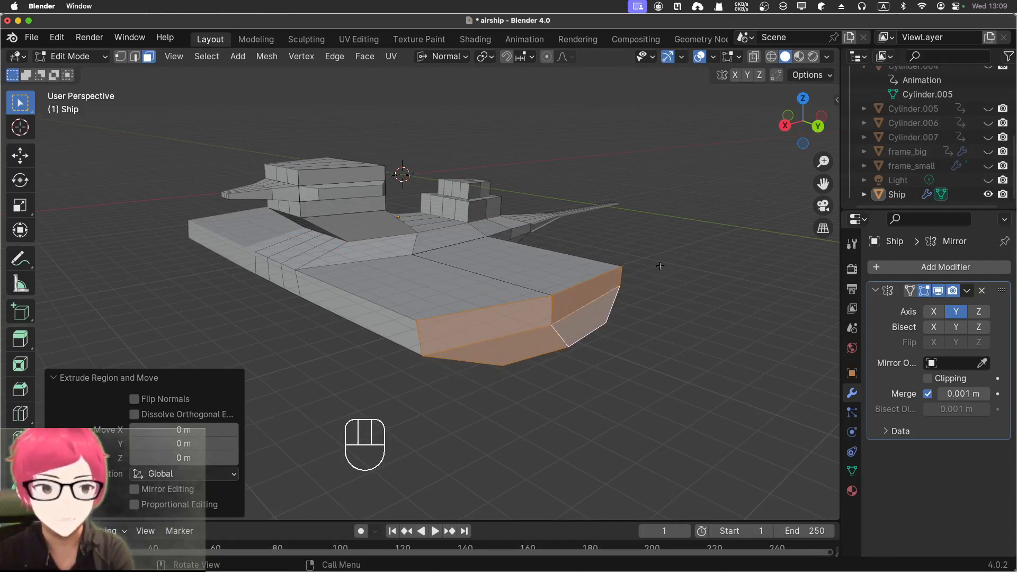
pyautogui.press('r')
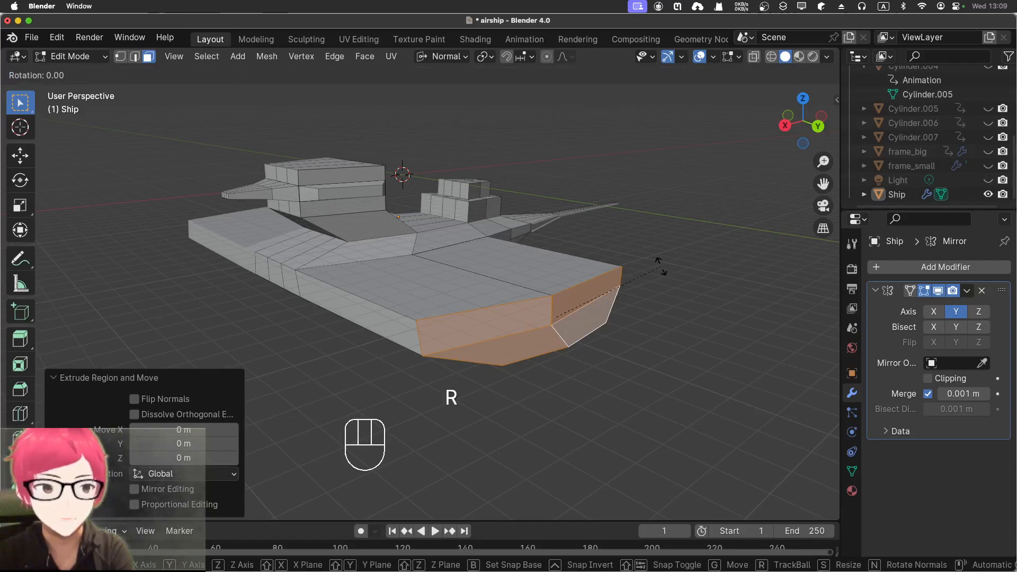
pyautogui.press('z')
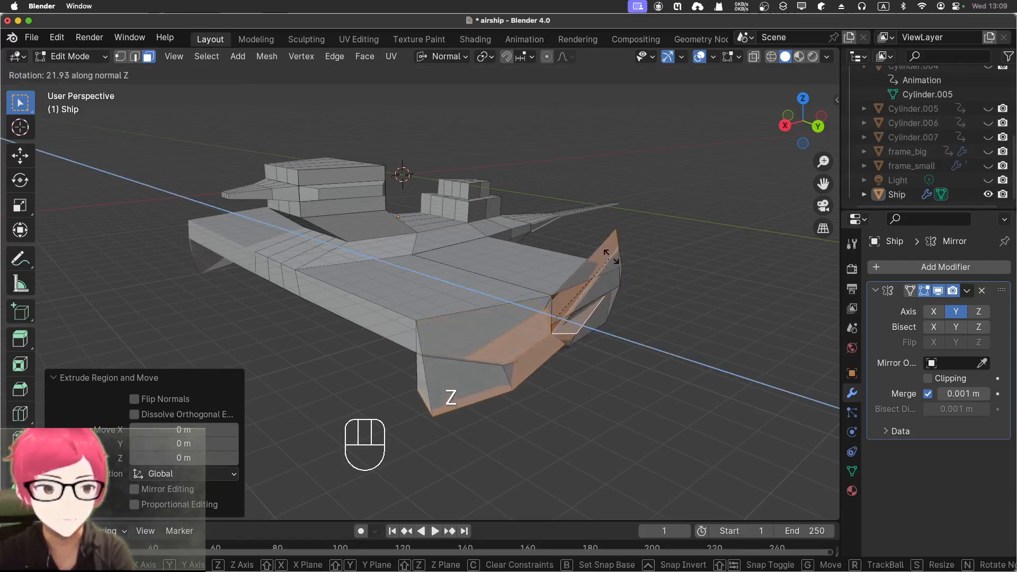
pyautogui.rightClick(652, 264)
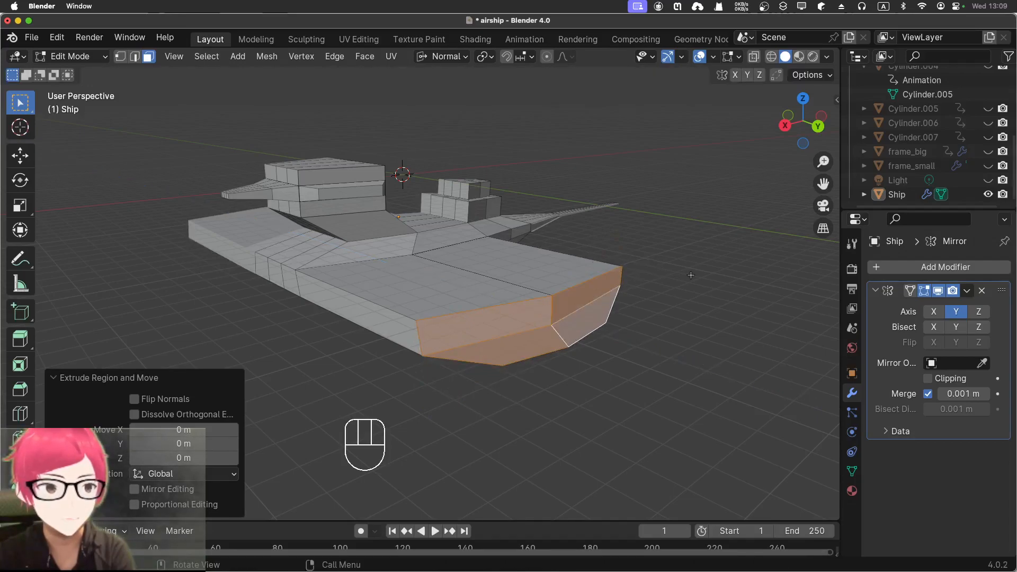
# Return the ship to Object Mode
pyautogui.press('Tab')
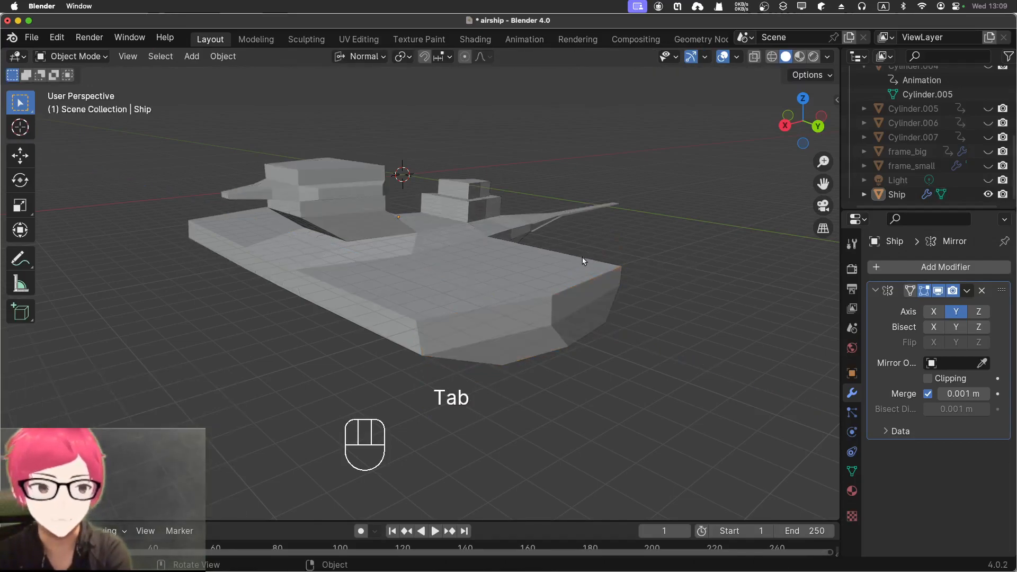
# Apply all transforms to the ship and enter Edit Mode on it
pyautogui.click(504, 279)
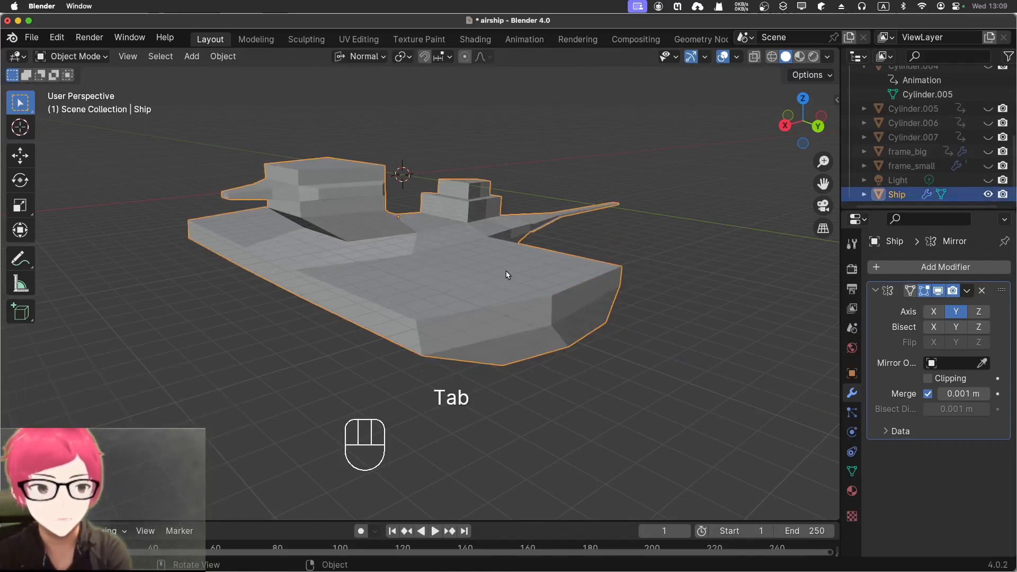
pyautogui.hotkey('alt', 'a')
pyautogui.click(505, 269)
pyautogui.hotkey('ctrl', 'a')
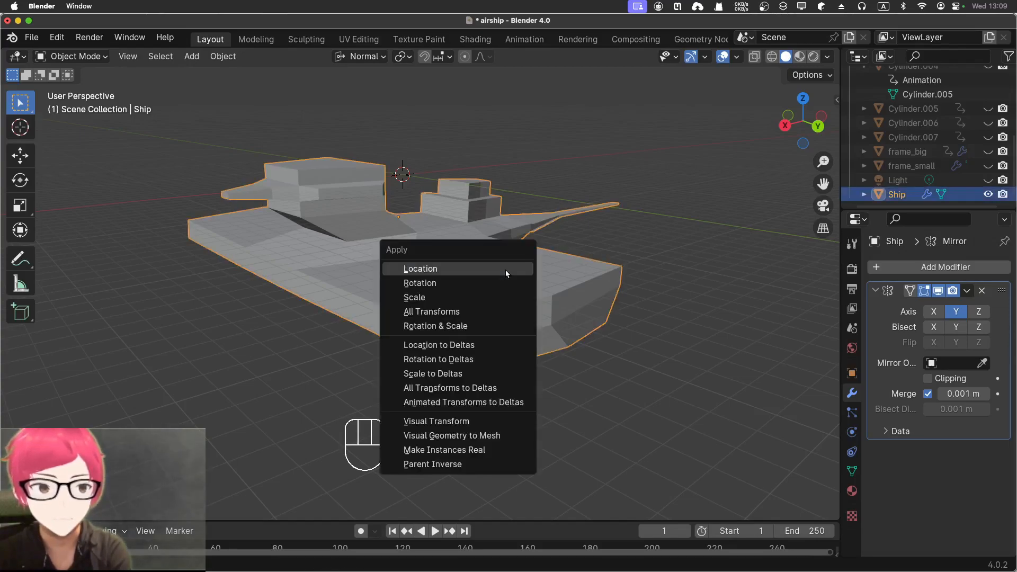
pyautogui.click(492, 311)
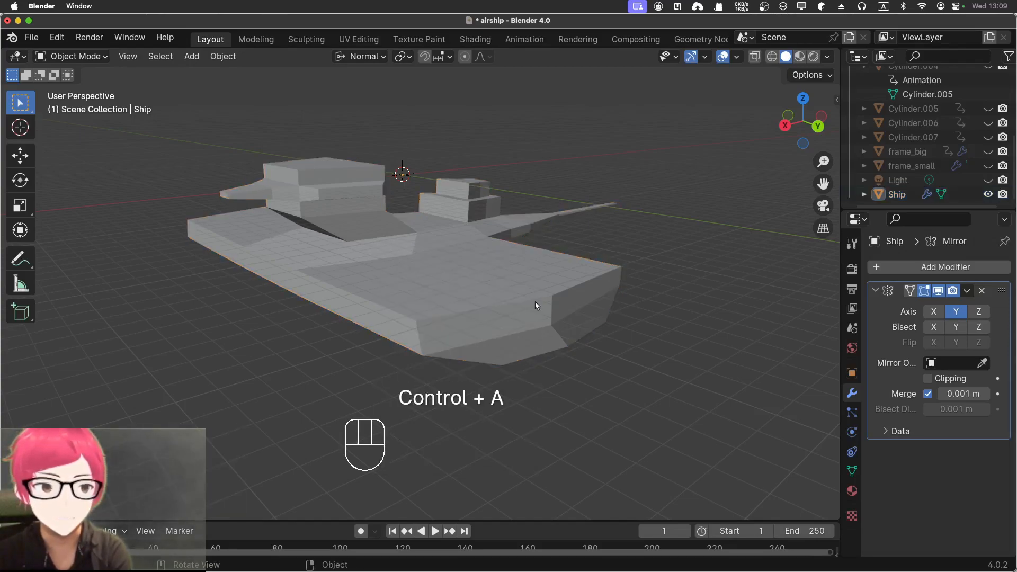
pyautogui.click(517, 326)
pyautogui.press('Tab')
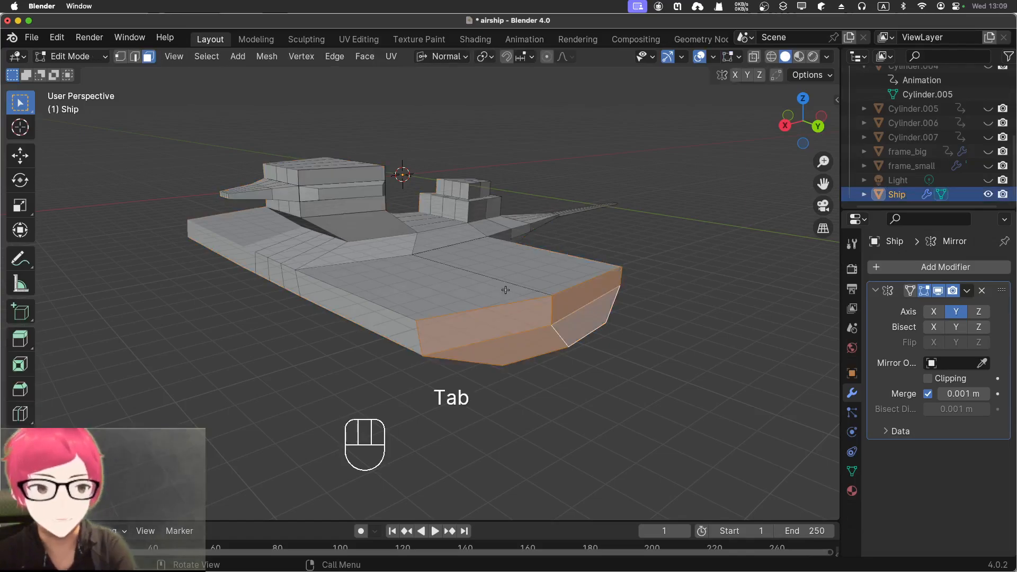
# Try to rotate the selected outer end faces of the extruded hull side about their normal Z axis
pyautogui.press('r')
pyautogui.press('z')
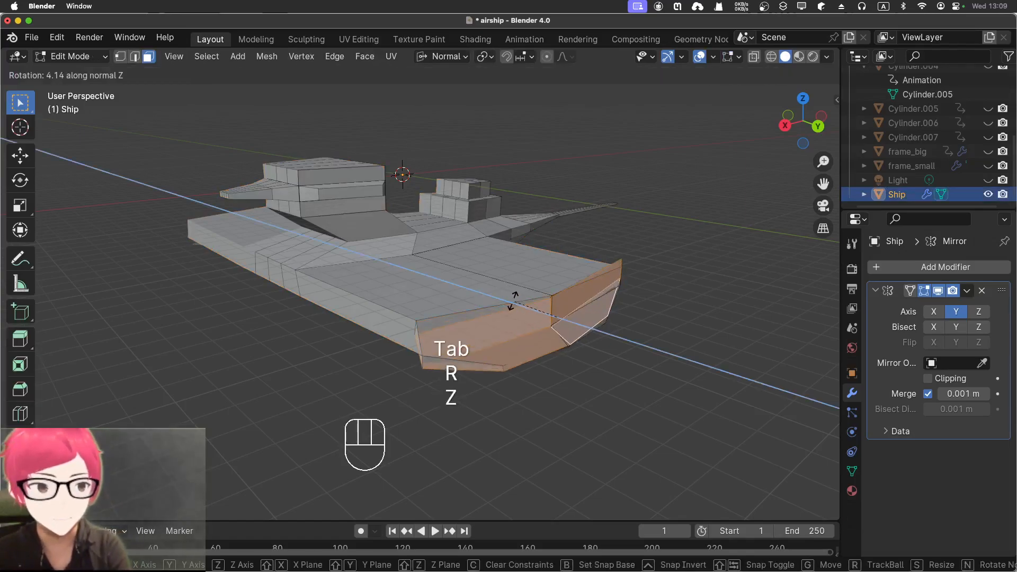
pyautogui.click(503, 298)
# In top view with X-ray on, select the face at the outer -X corner of the extruded side and move it about 5 m inward
pyautogui.moveTo(540, 313); pyautogui.dragTo(604, 353, button='middle')
pyautogui.press('KP_7')
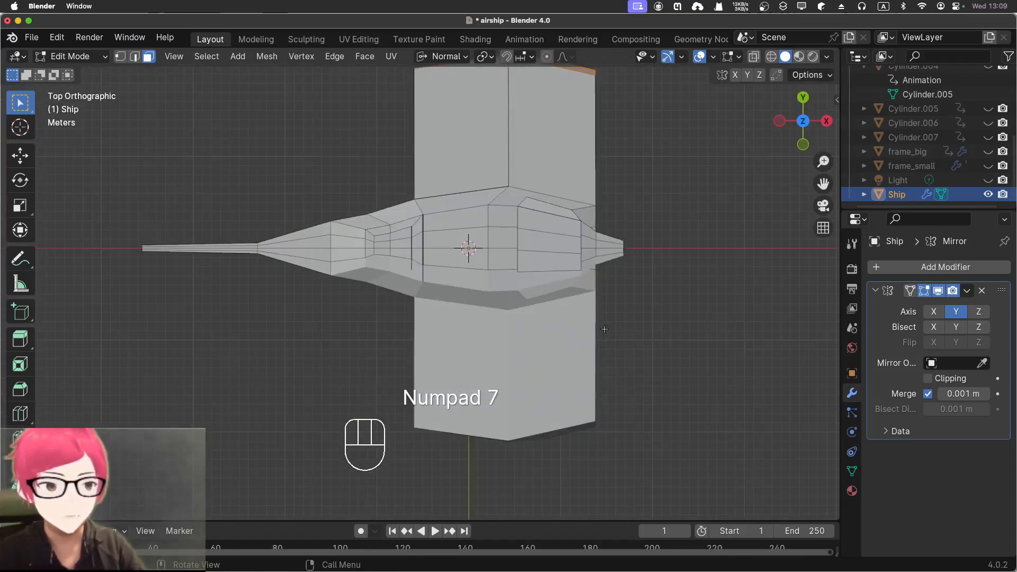
pyautogui.scroll(-2, 620, 266)
pyautogui.keyDown('shift'); pyautogui.moveTo(623, 206); pyautogui.dragTo(581, 198, button='middle'); pyautogui.keyUp('shift')
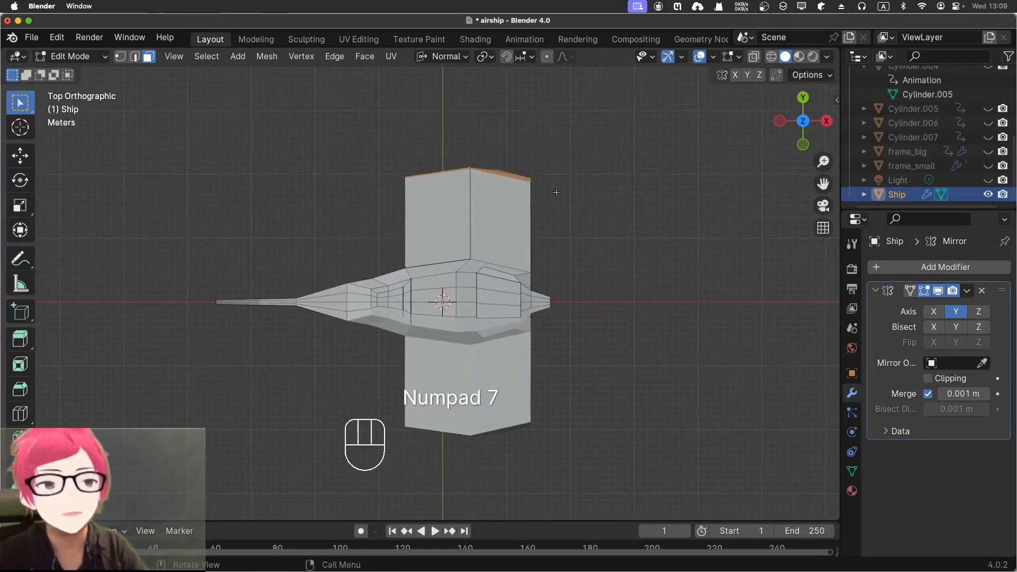
pyautogui.click(442, 140)
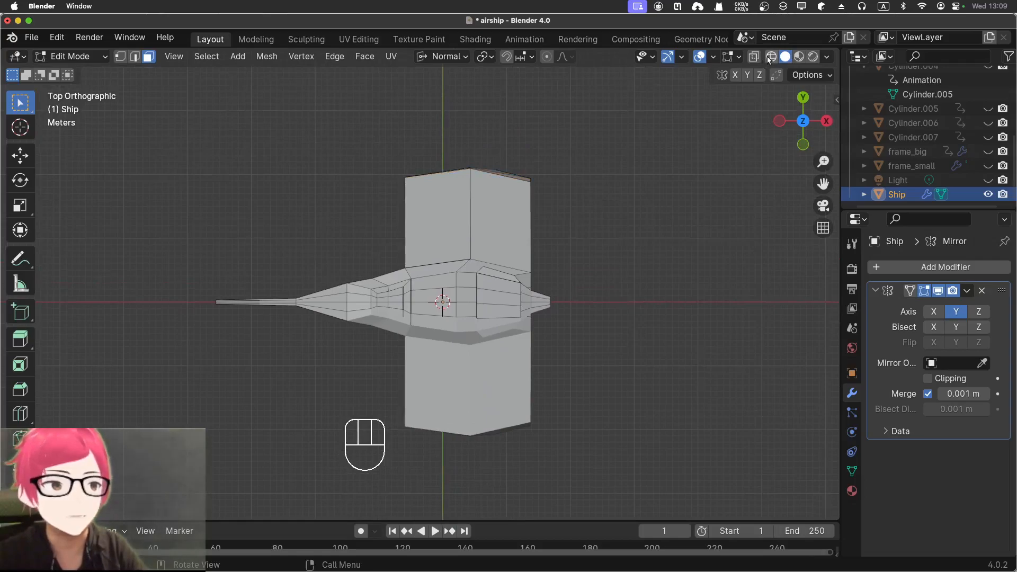
pyautogui.click(758, 58)
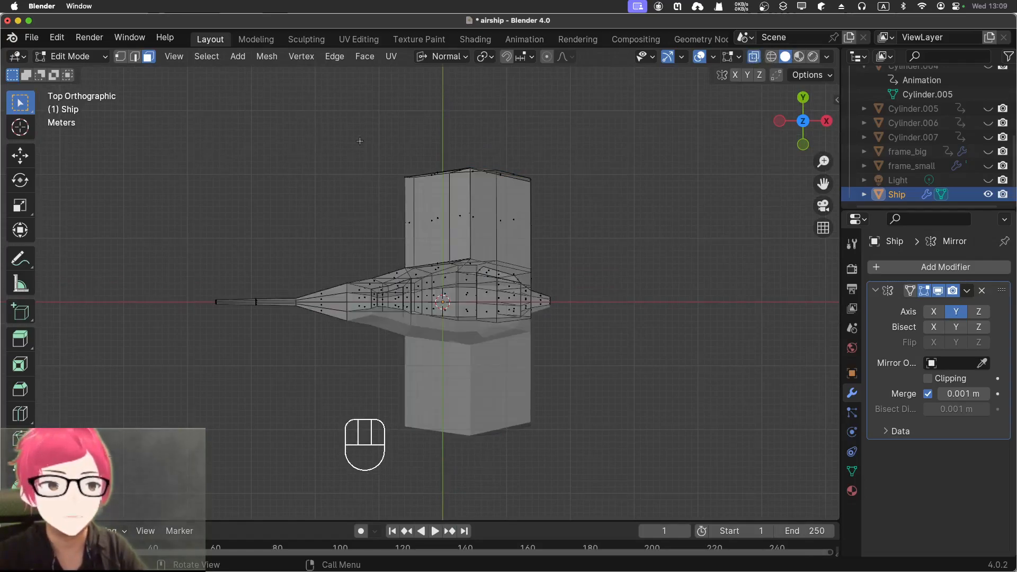
pyautogui.moveTo(355, 143); pyautogui.dragTo(429, 205)
pyautogui.press('g')
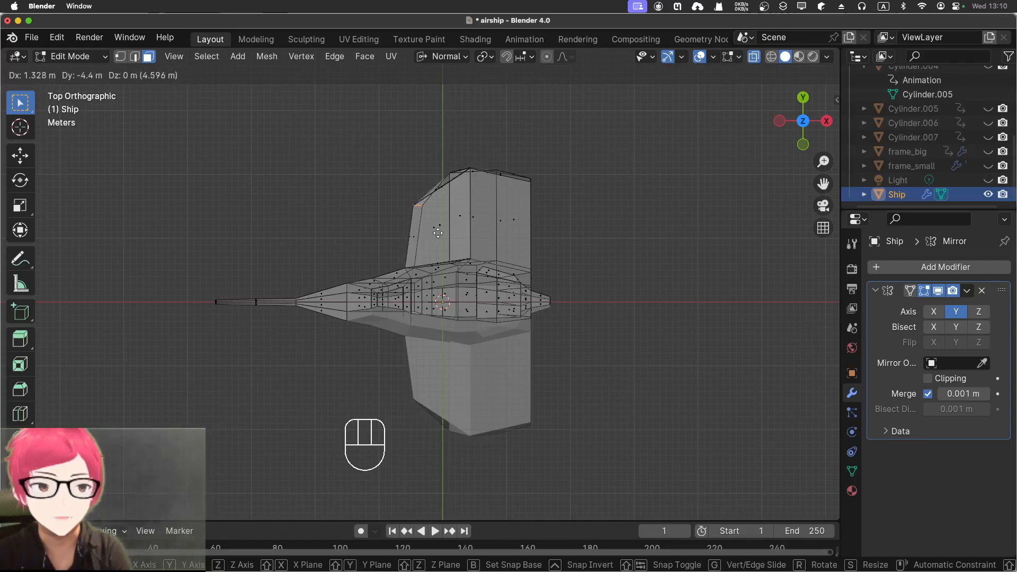
pyautogui.click(440, 223)
pyautogui.moveTo(431, 143); pyautogui.dragTo(536, 190)
pyautogui.press('g')
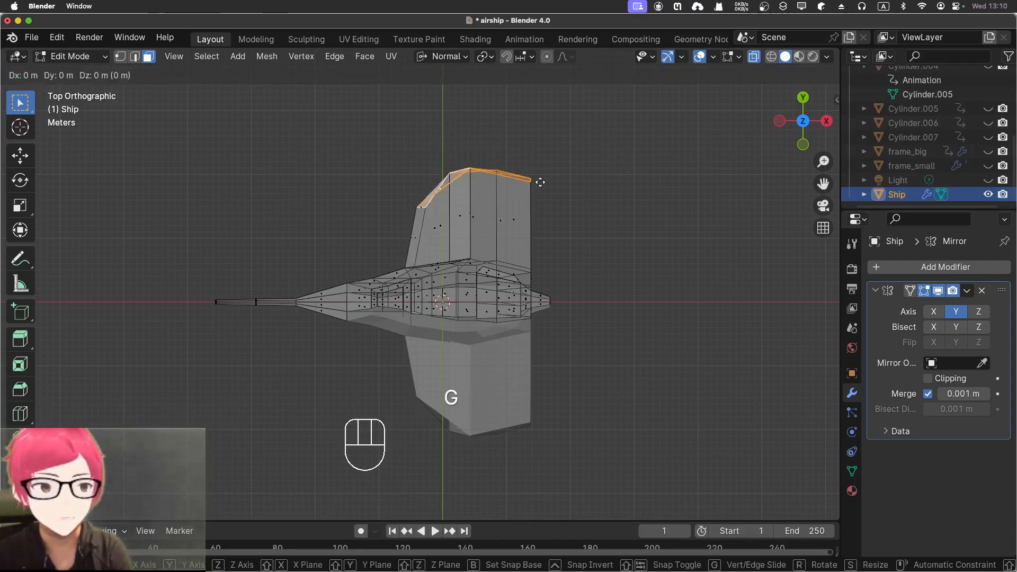
pyautogui.click(538, 189)
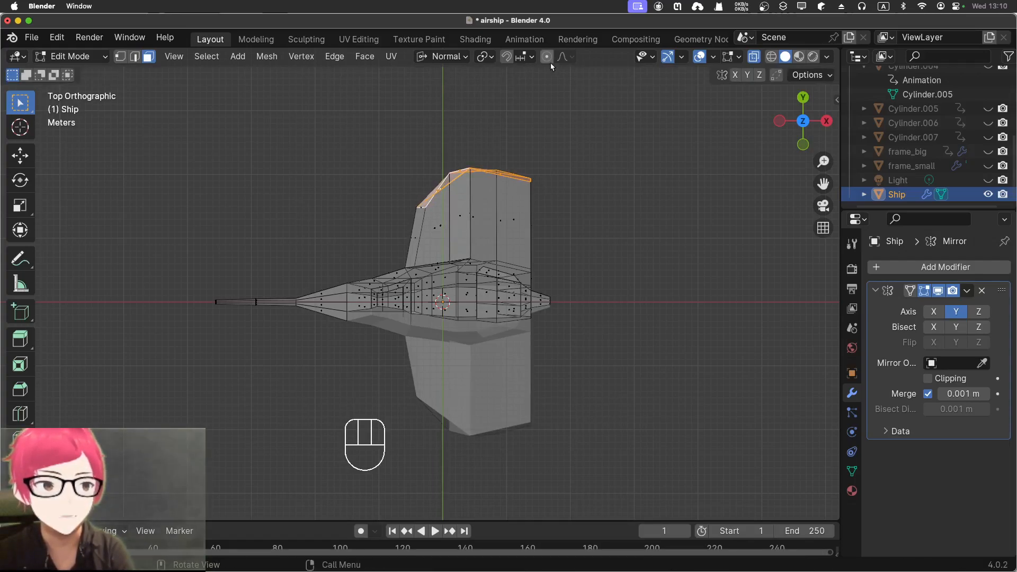
# With proportional editing on, move the middle outer end faces about 2.5 m toward the hull, using a falloff size of about 5 m
pyautogui.moveTo(480, 185); pyautogui.dragTo(482, 184)
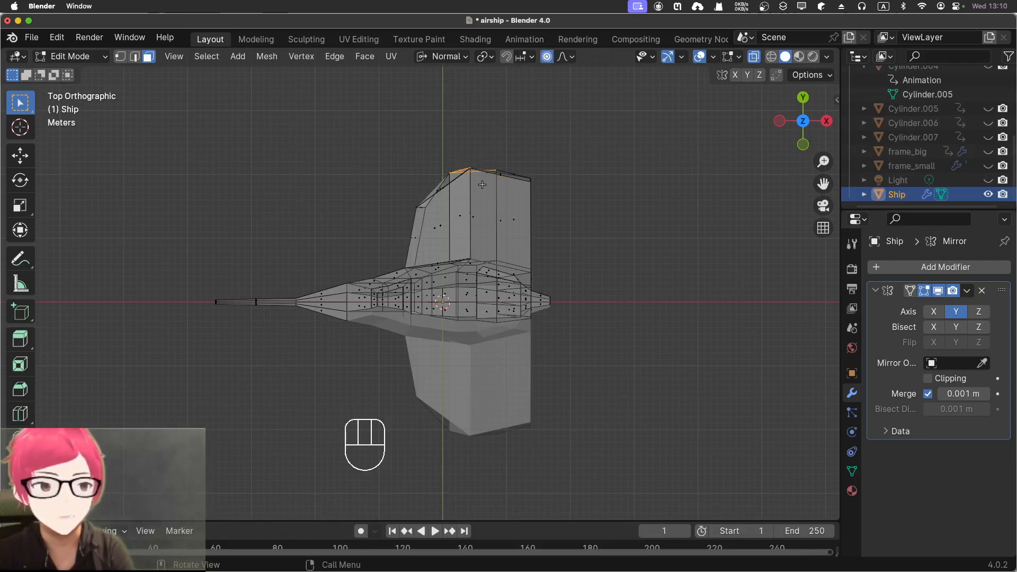
pyautogui.press('g')
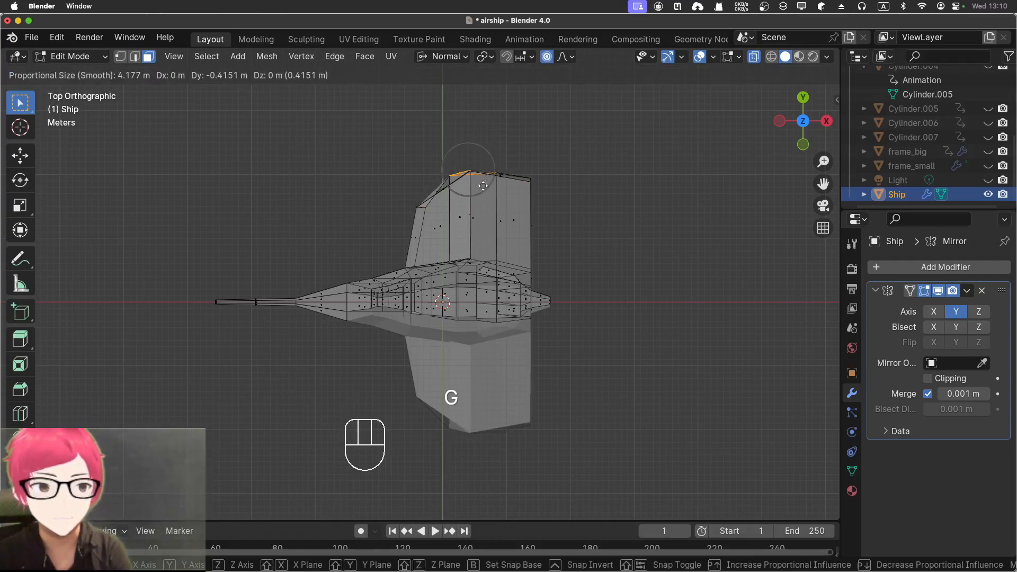
pyautogui.scroll(-8, 483, 186)
pyautogui.scroll(9, 483, 189)
pyautogui.scroll(1, 482, 194)
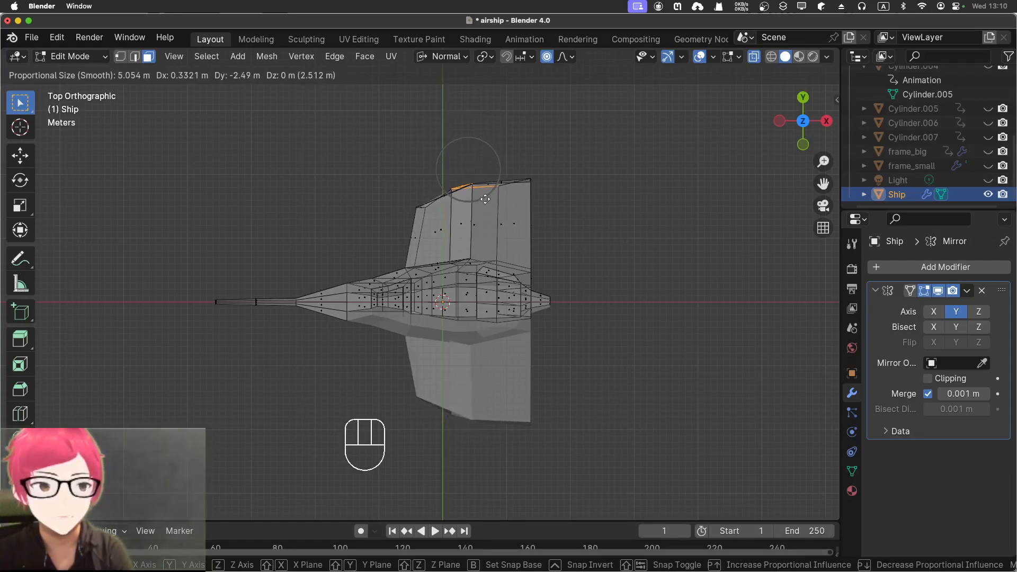
pyautogui.click(485, 199)
# Select all outer end faces of the extruded side and move them about 4.4 m outward with a proportional size of about 13 m
pyautogui.moveTo(319, 125); pyautogui.dragTo(612, 220)
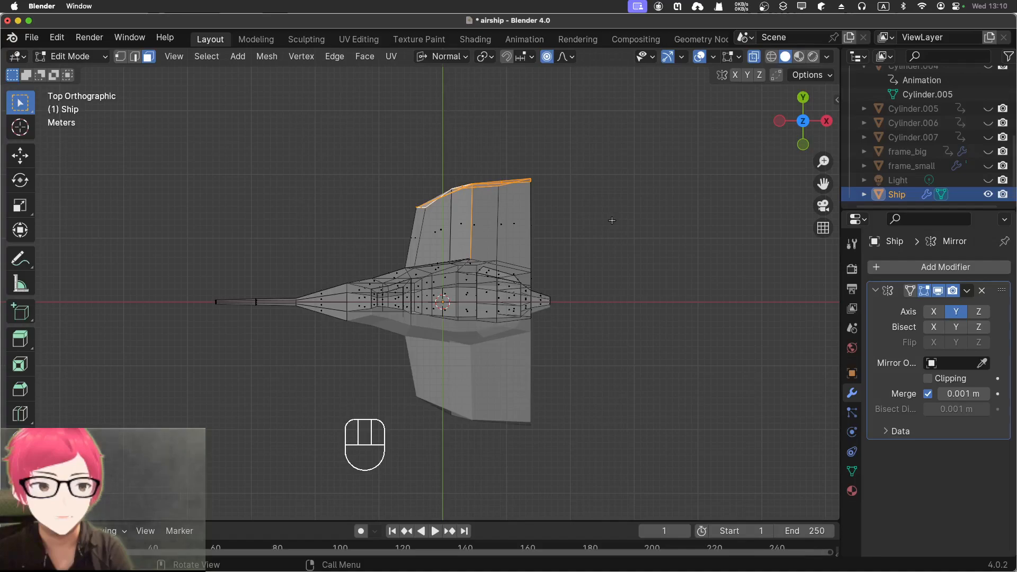
pyautogui.press('g')
pyautogui.scroll(-5, 466, 159)
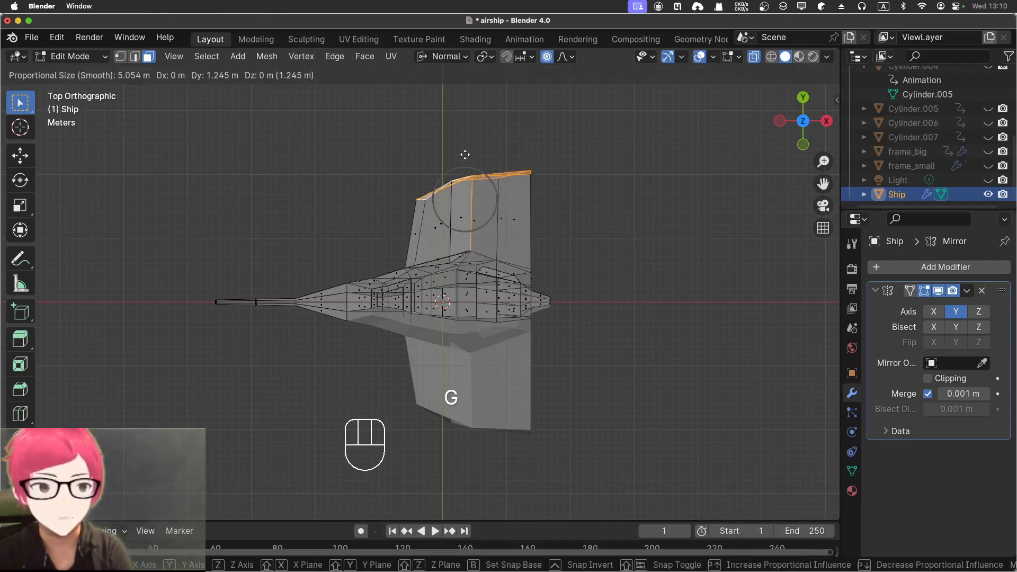
pyautogui.scroll(-5, 467, 154)
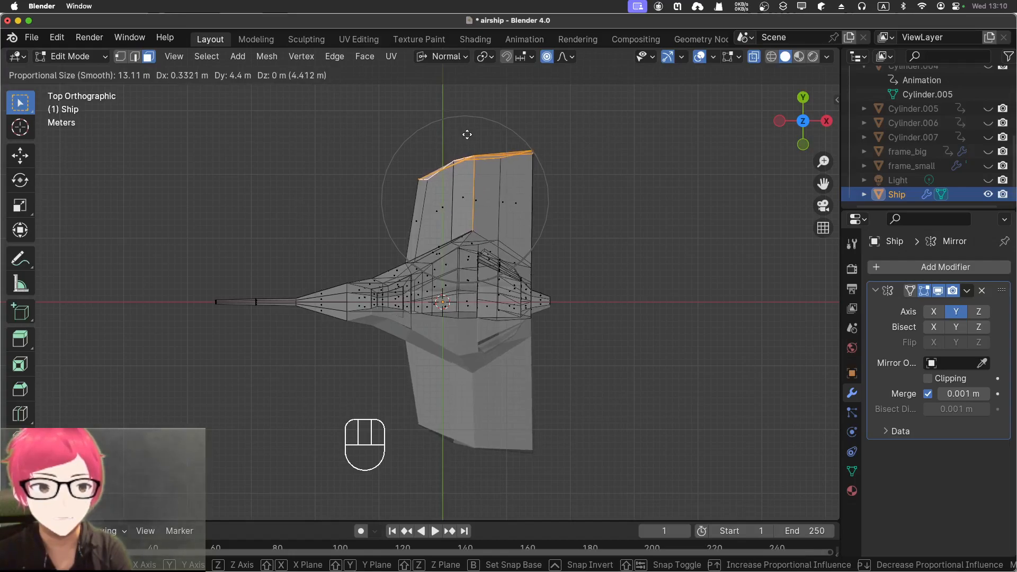
pyautogui.click(467, 135)
# Select the hull side faces between the extruded side and the long pointed end, and move them about 1.7 m outward with proportional editing
pyautogui.moveTo(371, 235); pyautogui.dragTo(434, 286)
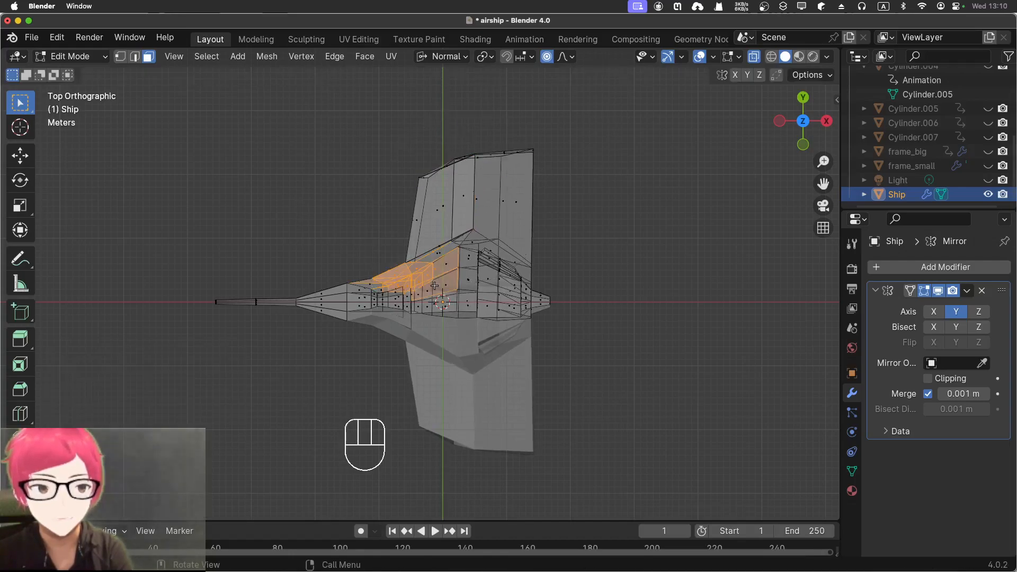
pyautogui.press('g')
pyautogui.scroll(8, 432, 278)
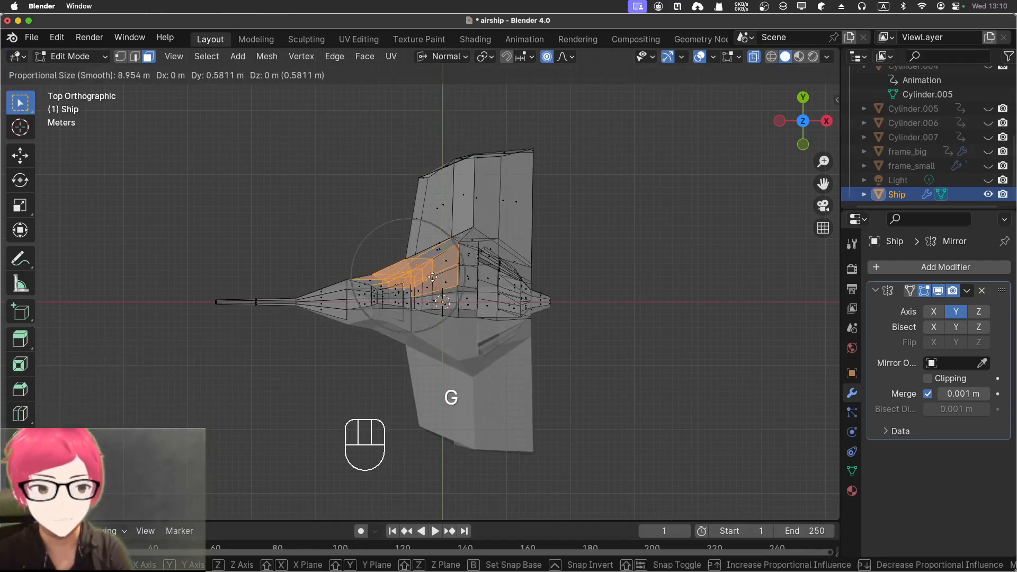
pyautogui.scroll(8, 432, 276)
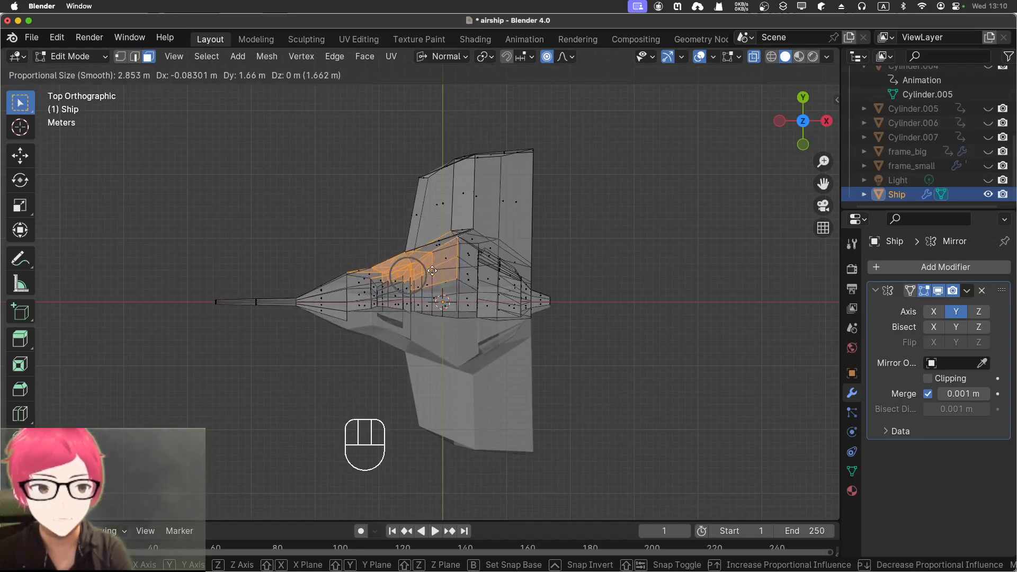
pyautogui.click(432, 268)
# Return to Object Mode, deselect the ship, turn off X-ray and inspect the reshaped hull from the side
pyautogui.moveTo(586, 355); pyautogui.dragTo(616, 265, button='middle')
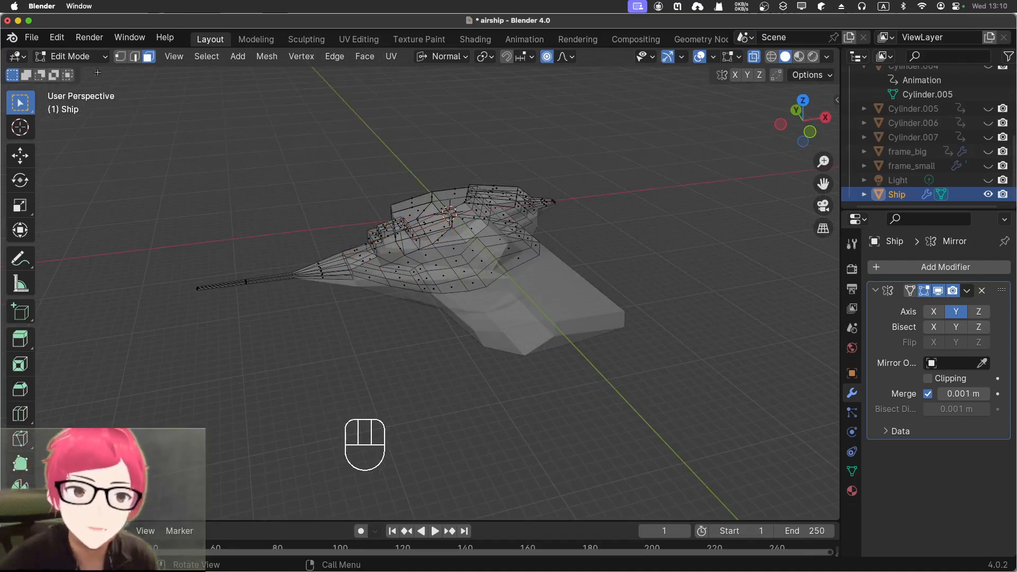
pyautogui.click(80, 56)
pyautogui.click(66, 73)
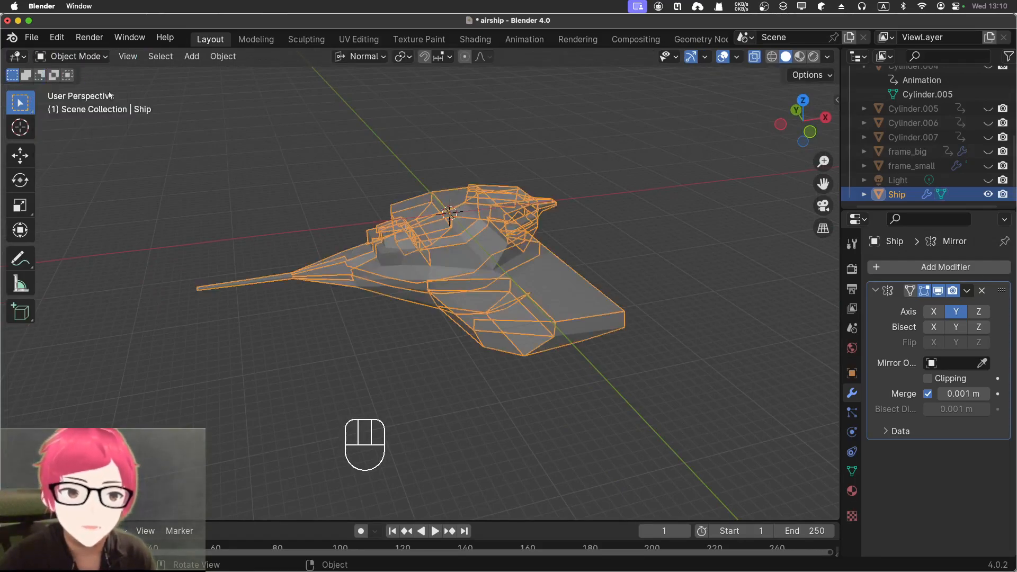
pyautogui.click(695, 289)
pyautogui.moveTo(651, 318); pyautogui.dragTo(830, 160, button='middle')
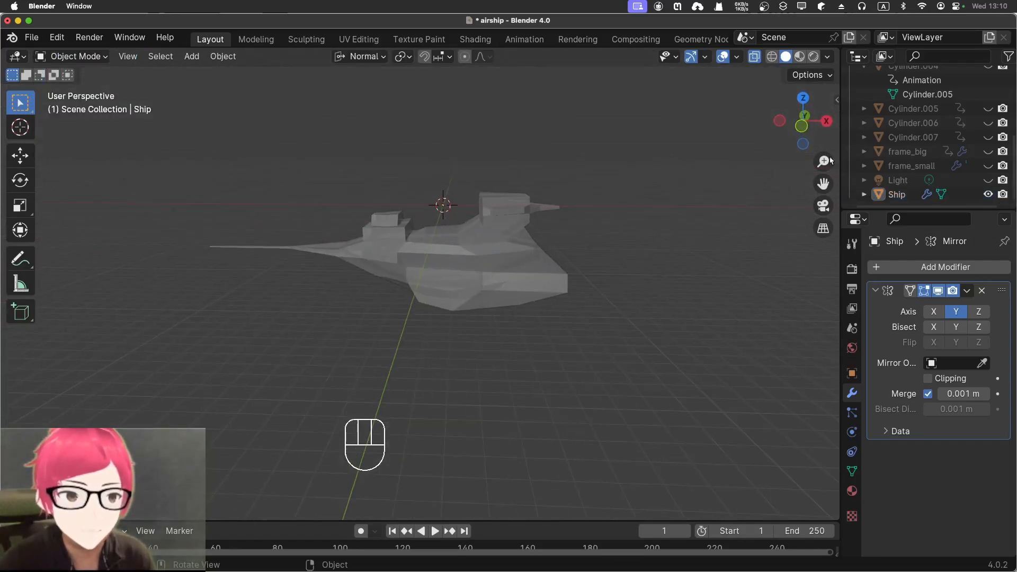
pyautogui.click(755, 59)
pyautogui.moveTo(659, 216); pyautogui.dragTo(666, 190, button='middle')
pyautogui.scroll(-2, 668, 215)
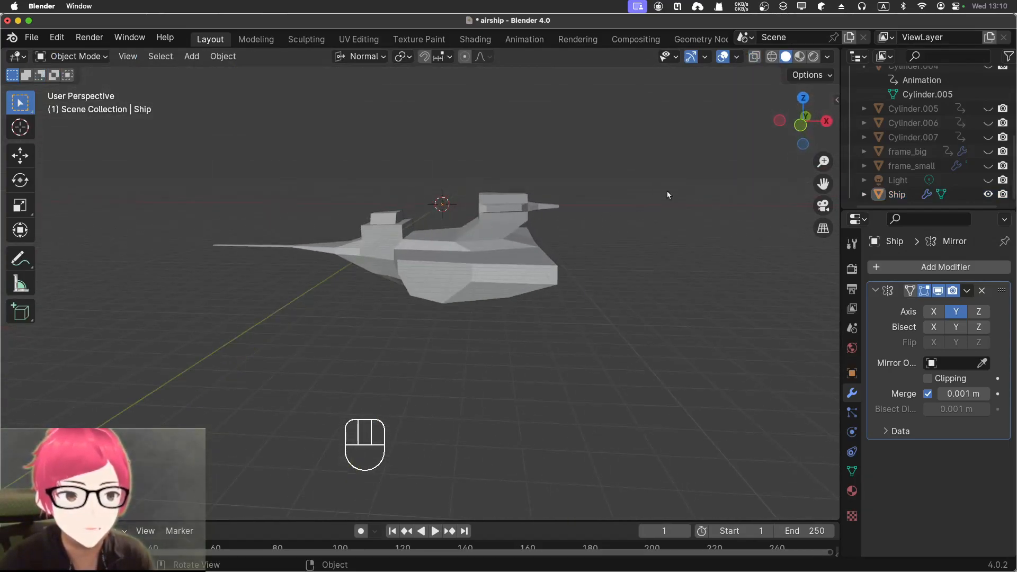
# Unhide frame_small, frame_big and the objects Cylinder.001 through Cylinder.007 in the viewport
pyautogui.click(988, 165)
pyautogui.click(987, 151)
pyautogui.click(988, 137)
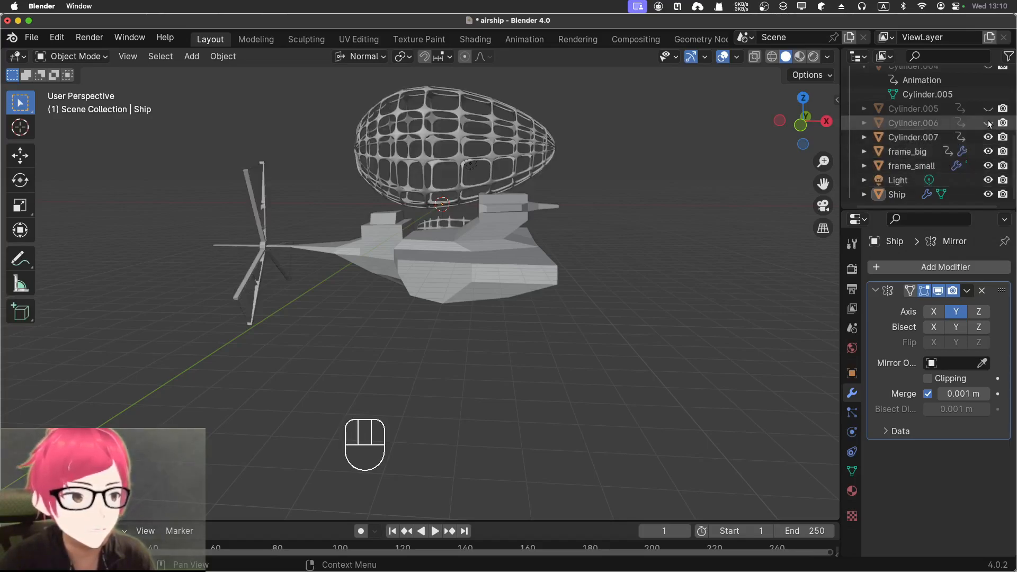
pyautogui.click(988, 123)
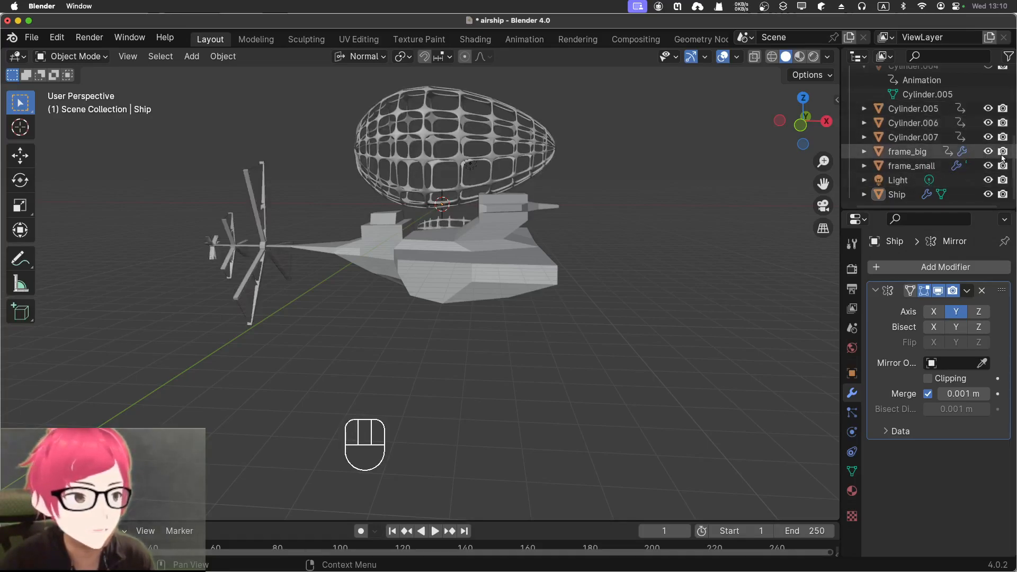
pyautogui.scroll(3, 989, 144)
pyautogui.click(988, 124)
pyautogui.click(988, 109)
pyautogui.click(988, 96)
pyautogui.click(988, 81)
# Unhide Cylinder, Camera, BL_Small and BL_Big in the viewport
pyautogui.scroll(5, 984, 140)
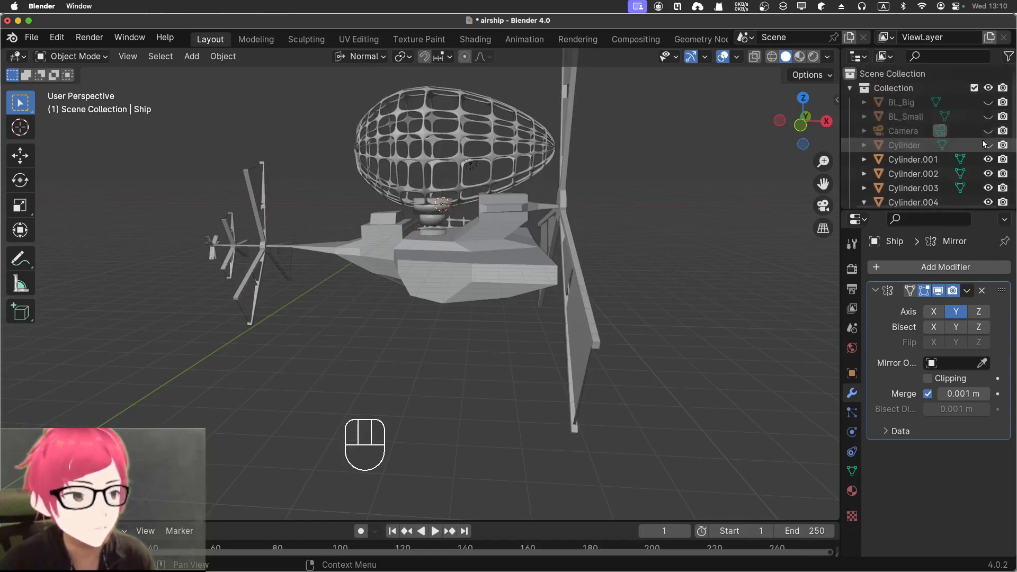
pyautogui.click(988, 145)
pyautogui.click(988, 131)
pyautogui.click(987, 117)
pyautogui.click(987, 102)
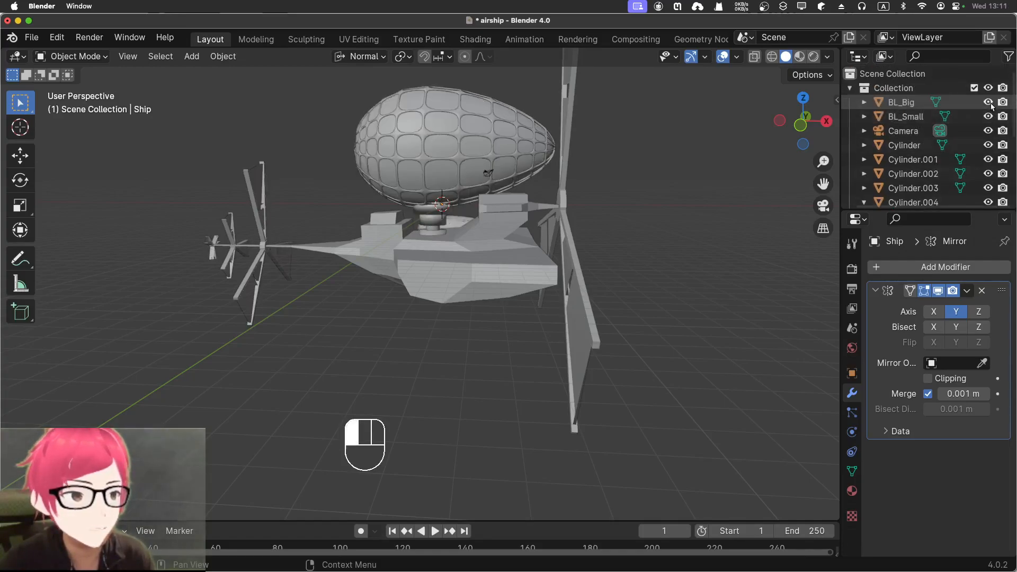
# View the whole airship from behind and above, play the animation to check the turning propellers, and stop it
pyautogui.moveTo(776, 199); pyautogui.dragTo(629, 336, button='middle')
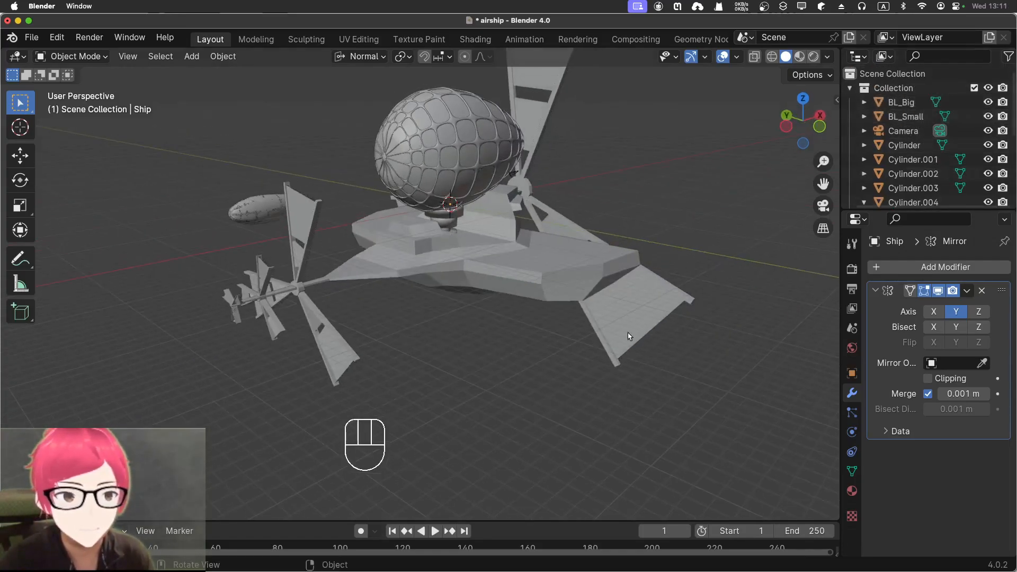
pyautogui.moveTo(494, 327); pyautogui.dragTo(412, 469, button='middle')
pyautogui.click(435, 531)
pyautogui.moveTo(527, 405); pyautogui.dragTo(561, 420, button='middle')
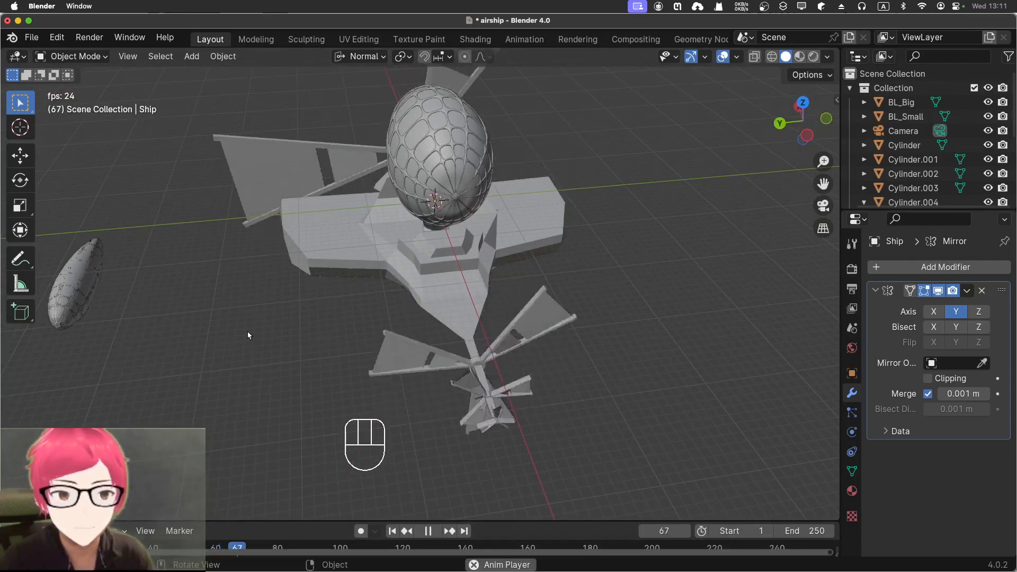
pyautogui.click(77, 281)
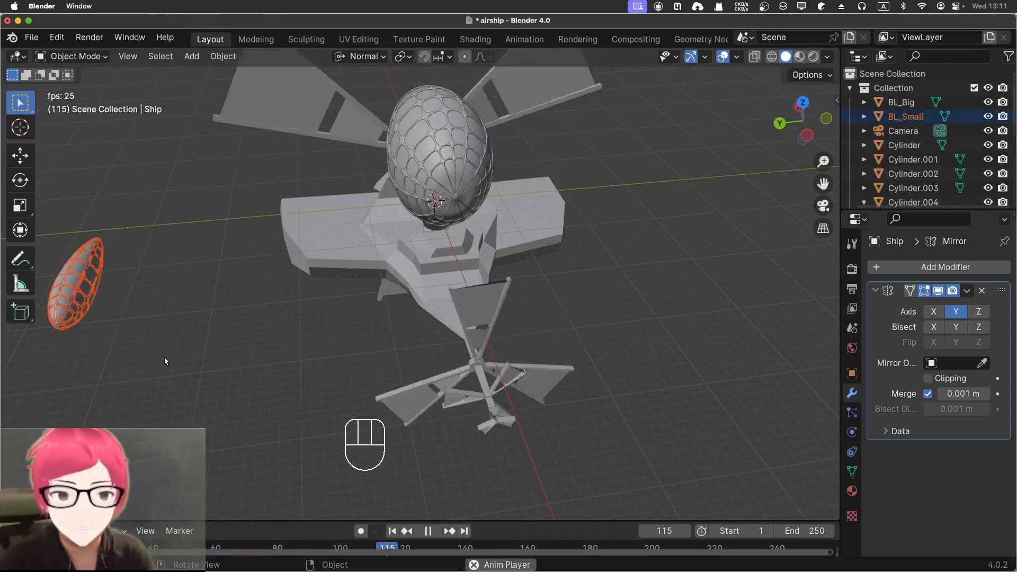
pyautogui.click(427, 532)
pyautogui.press('Escape')
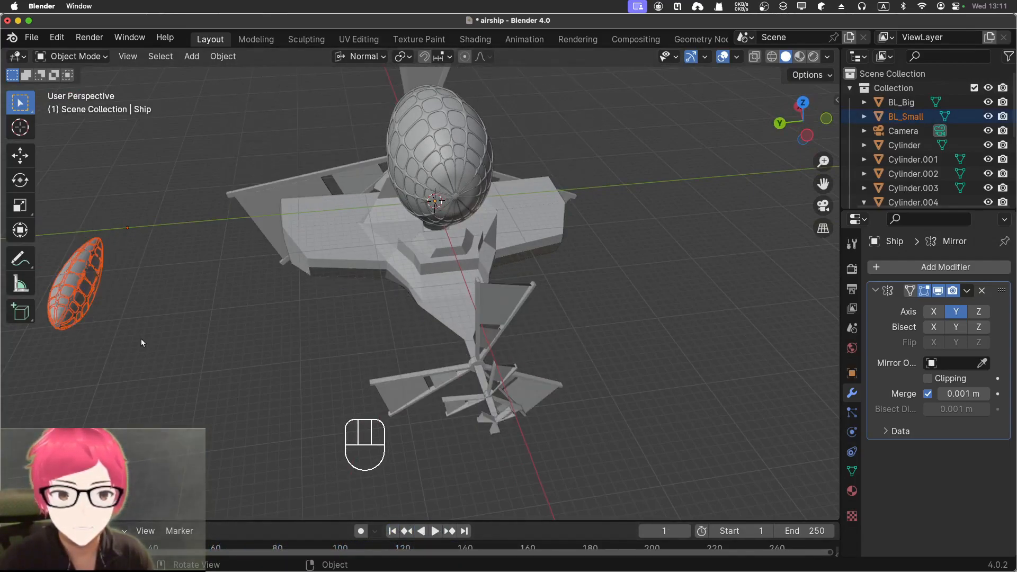
# Select frame_small, view it from the right side, try scaling it, and apply all of its transforms
pyautogui.click(47, 192)
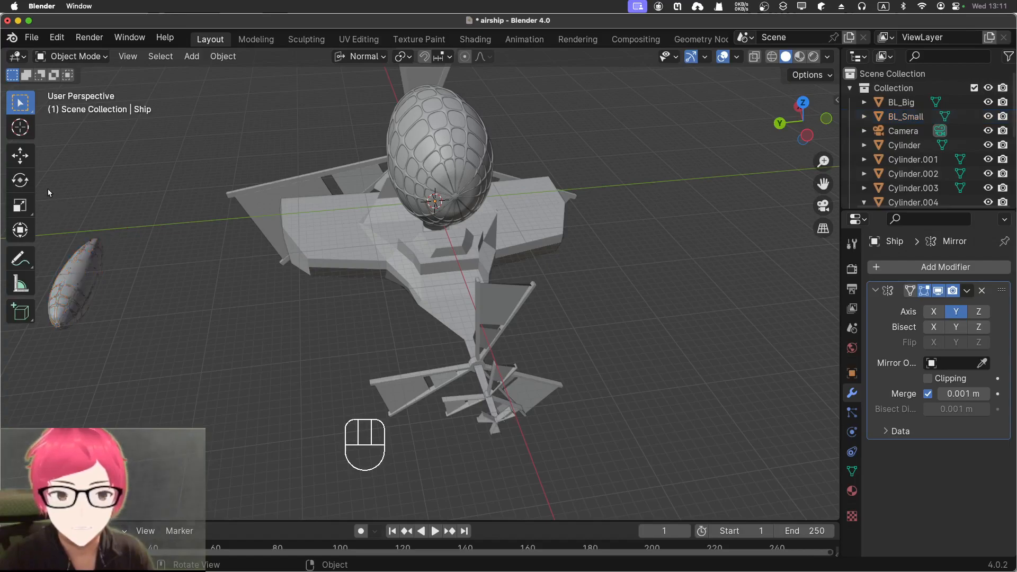
pyautogui.click(59, 305)
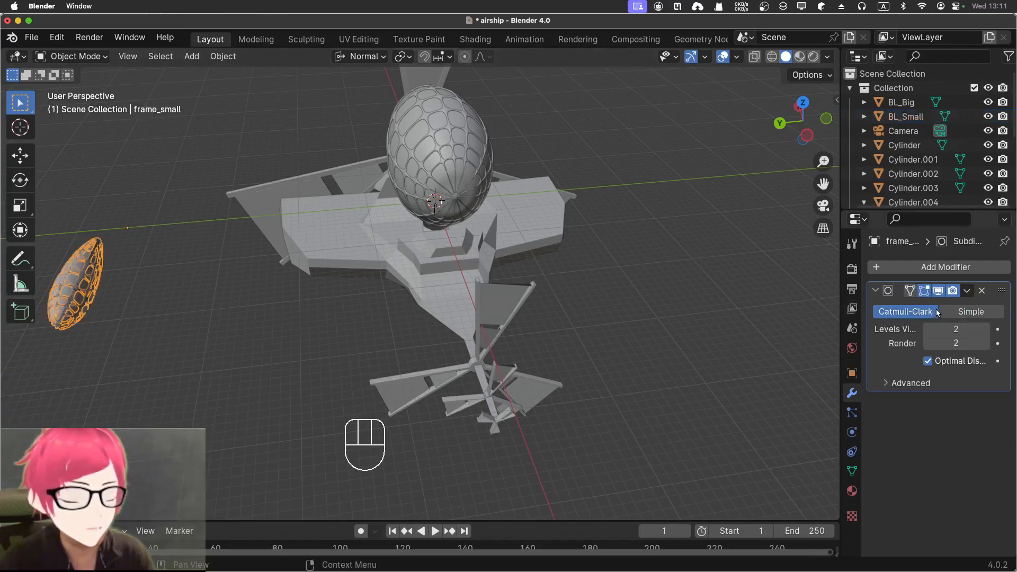
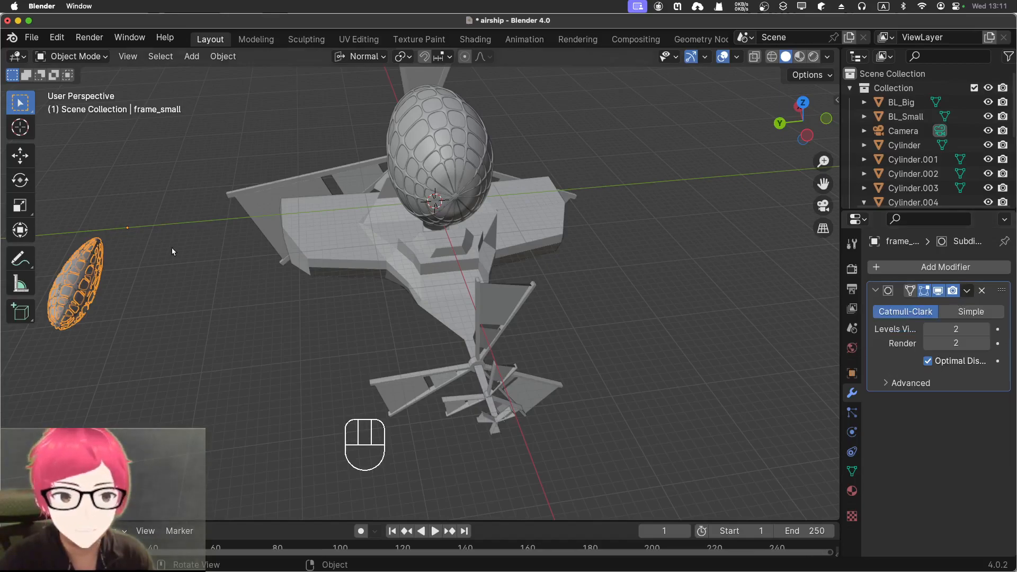
pyautogui.keyDown('shift'); pyautogui.moveTo(168, 255); pyautogui.dragTo(388, 250, button='middle'); pyautogui.keyUp('shift')
pyautogui.scroll(4, 250, 252)
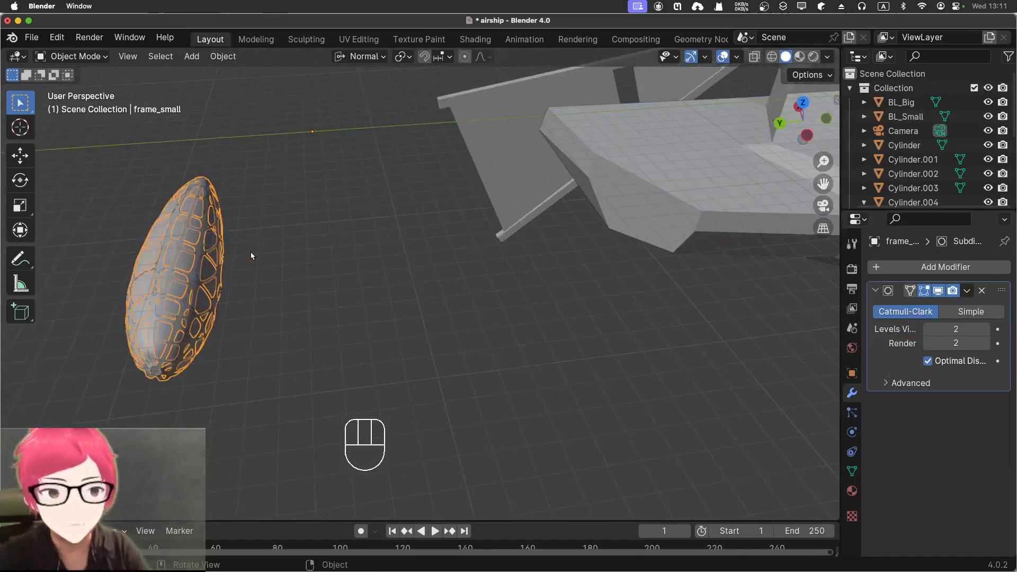
pyautogui.press('KP_1')
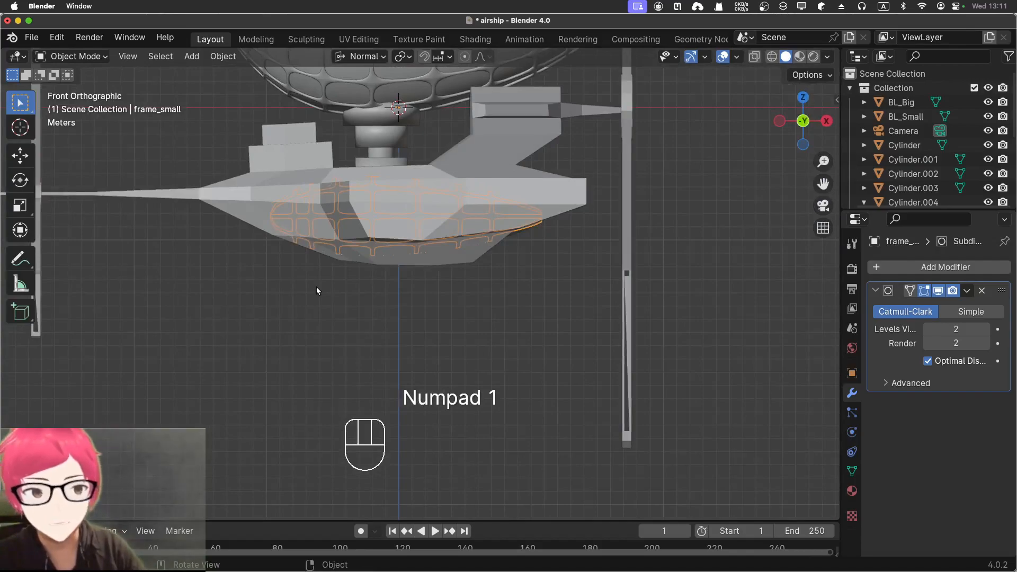
pyautogui.press('KP_3')
pyautogui.press('s')
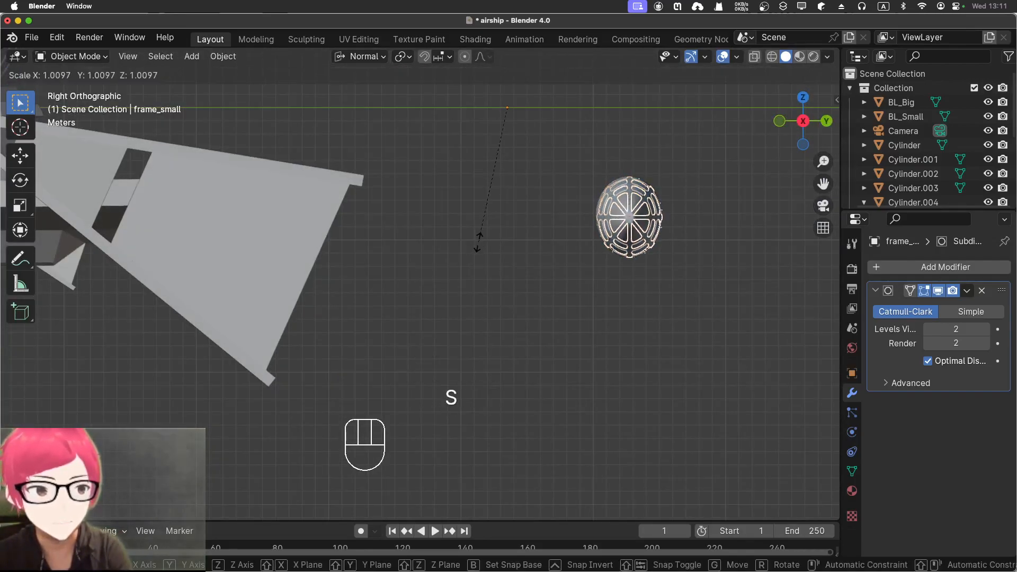
pyautogui.click(478, 242)
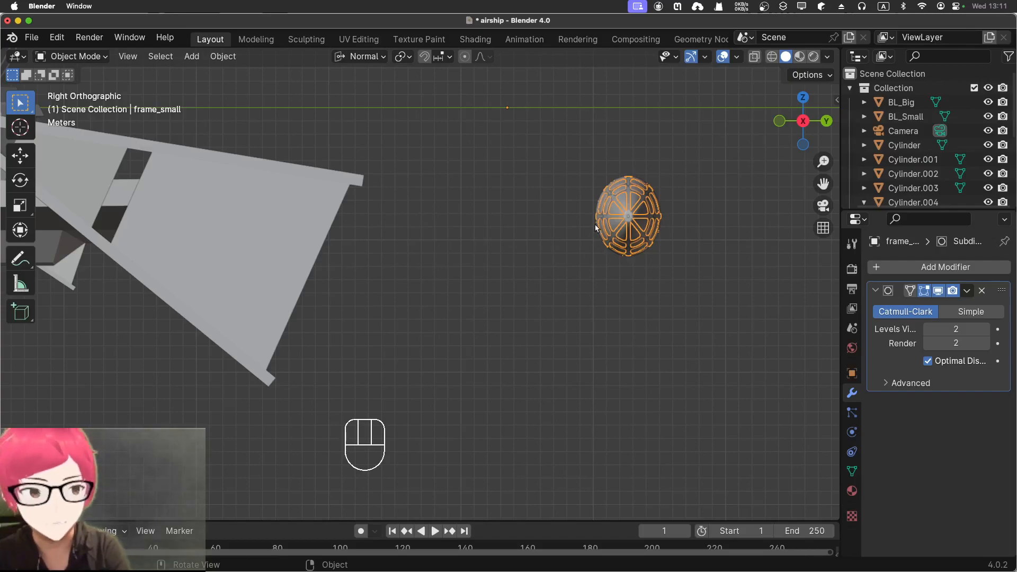
pyautogui.press('super+a')
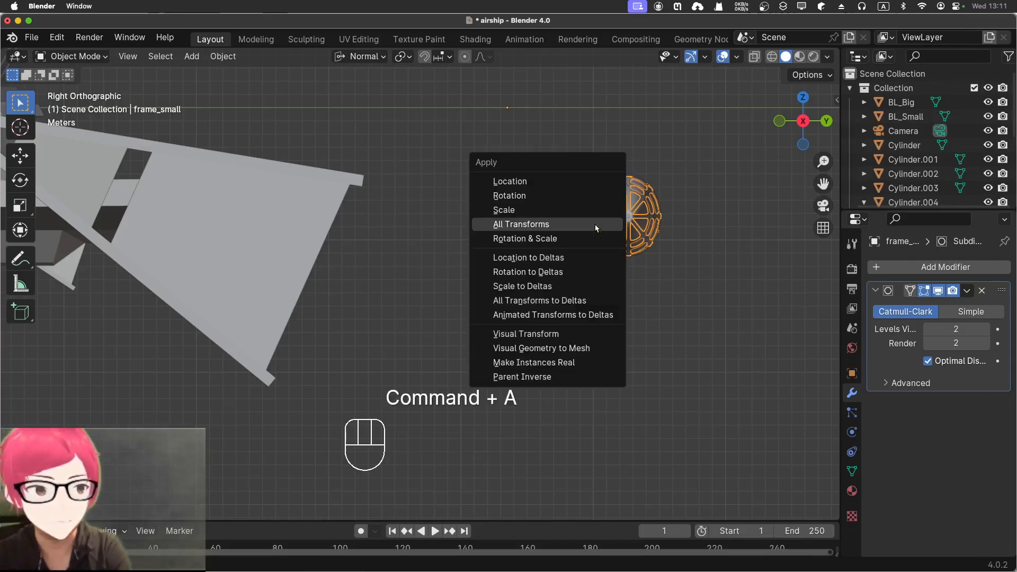
pyautogui.click(596, 224)
# Set frame_small's origin to its geometry and scale the frame up slightly around the small balloon
pyautogui.press('s')
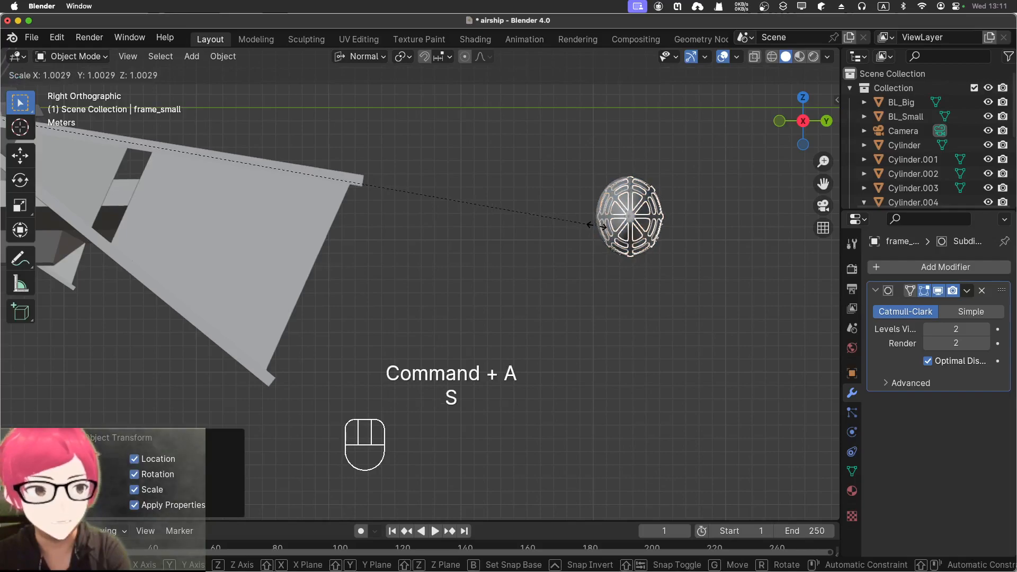
pyautogui.rightClick(596, 229)
pyautogui.rightClick(614, 219)
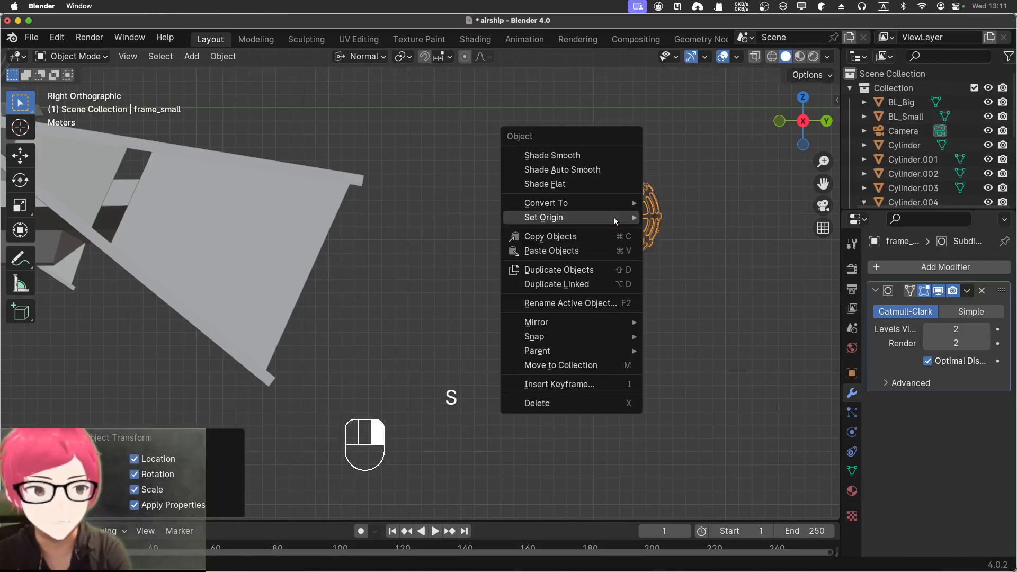
pyautogui.moveTo(615, 218)
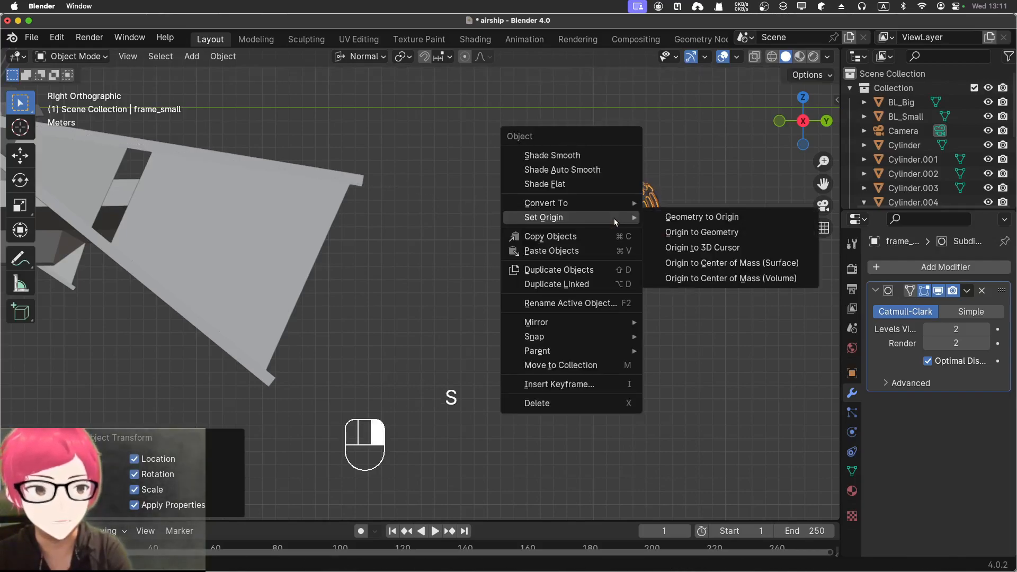
pyautogui.click(691, 232)
pyautogui.press('s')
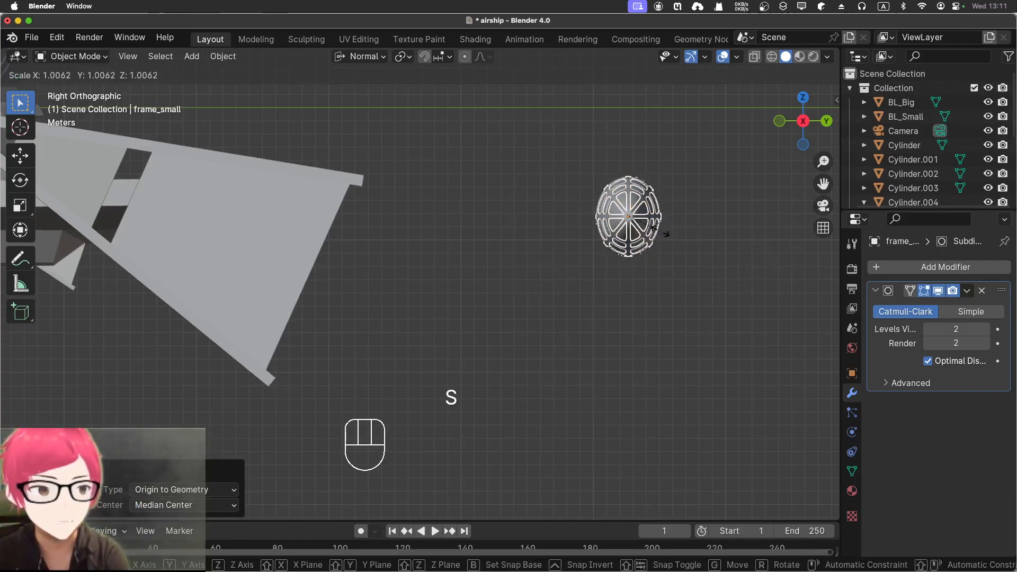
pyautogui.click(660, 231)
# Add BL_Small to the frame selection and move both 3.785 m along X and -27.394 m along Y to the wing tip
pyautogui.moveTo(660, 232); pyautogui.dragTo(643, 306, button='middle')
pyautogui.click(643, 307)
pyautogui.moveTo(631, 263); pyautogui.dragTo(532, 250, button='middle')
pyautogui.click(645, 233)
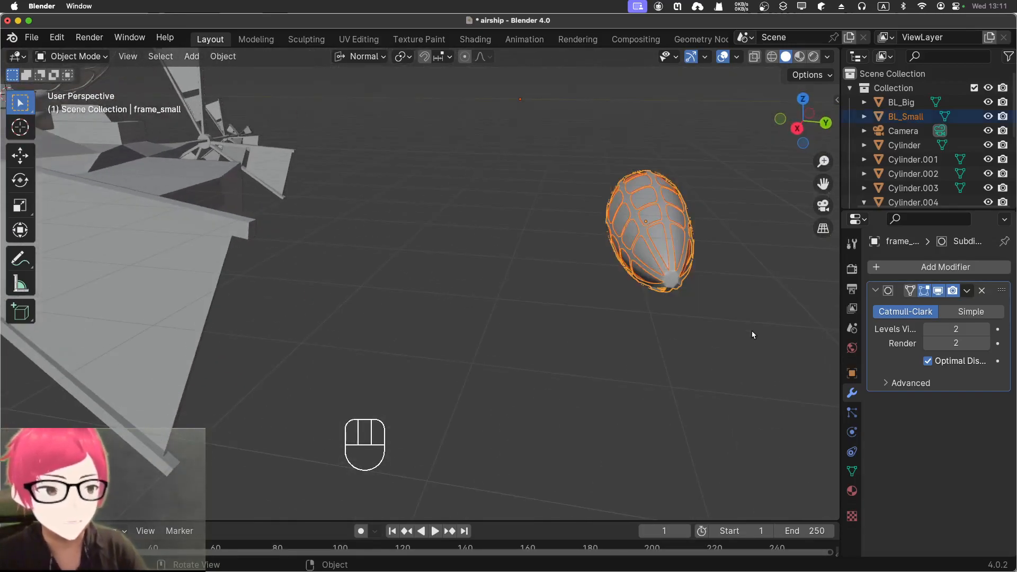
pyautogui.press('KP_1')
pyautogui.press('KP_3')
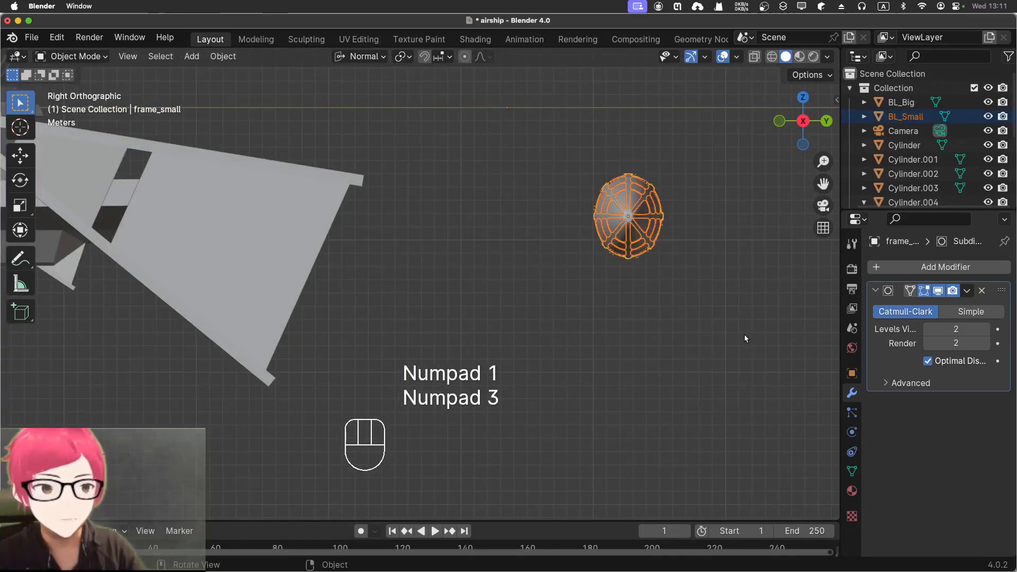
pyautogui.moveTo(741, 338); pyautogui.dragTo(697, 396, button='middle')
pyautogui.press('KP_7')
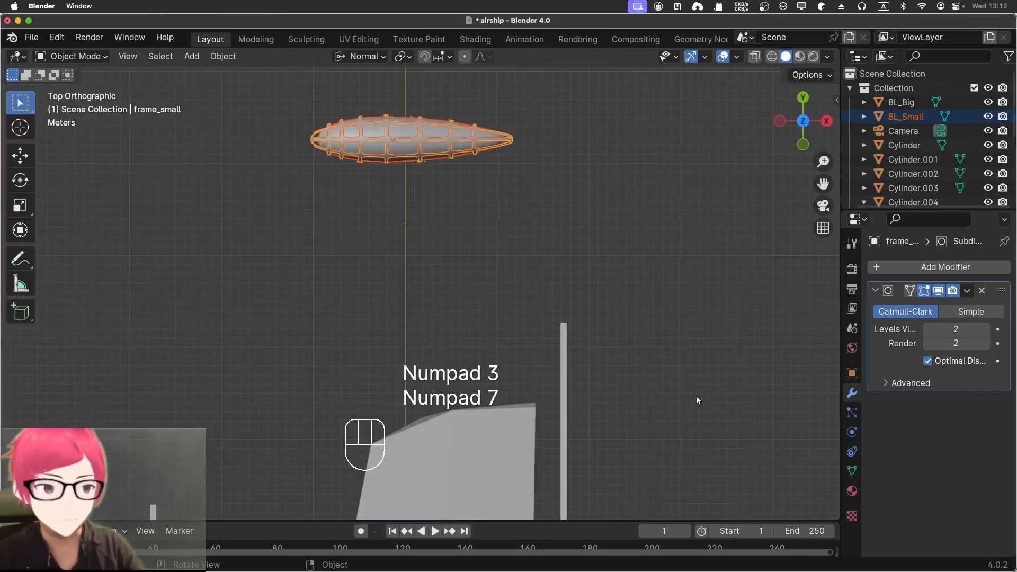
pyautogui.press('g')
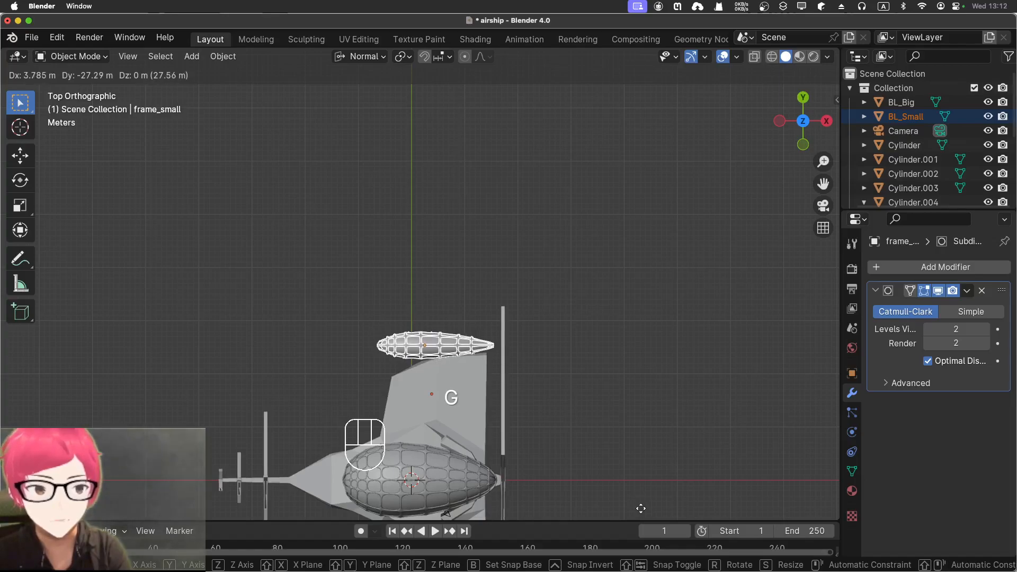
pyautogui.click(639, 508)
# Raise the small balloon and its frame about 5.68 m and shift them about 0.6 m along X in the front view
pyautogui.moveTo(641, 508); pyautogui.dragTo(764, 322, button='middle')
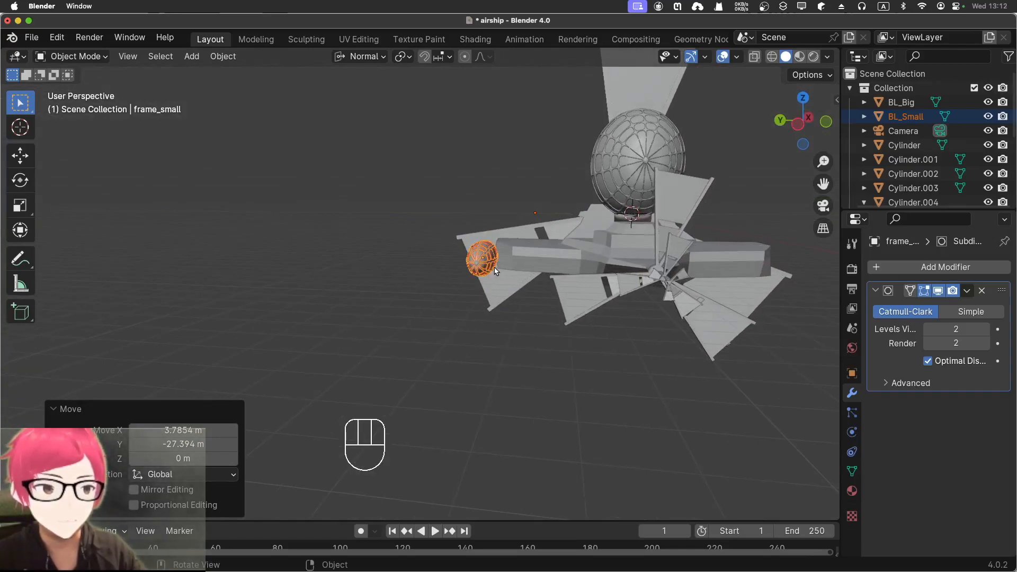
pyautogui.press('KP_3')
pyautogui.press('KP_1')
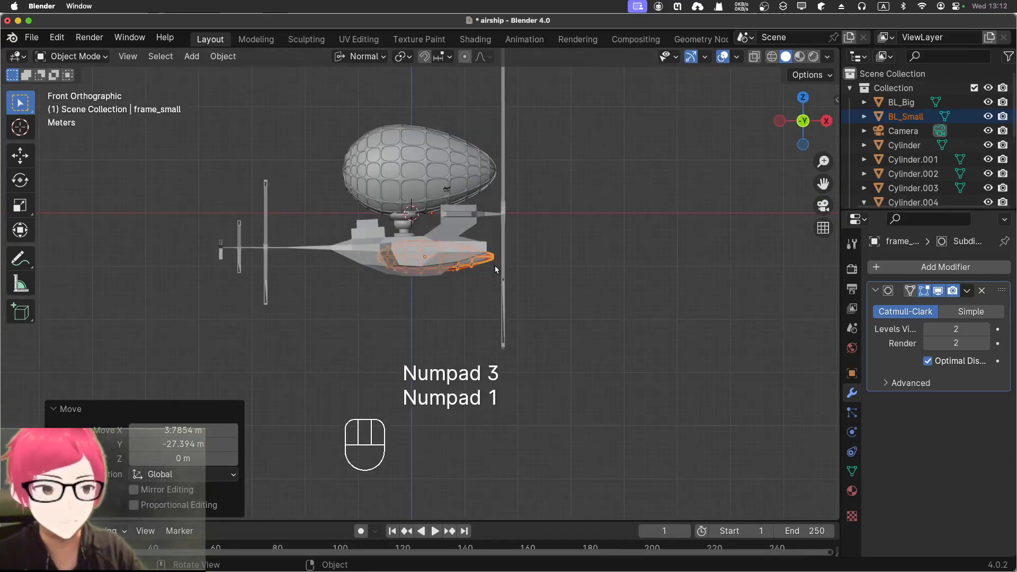
pyautogui.press('KP_3')
pyautogui.press('KP_7')
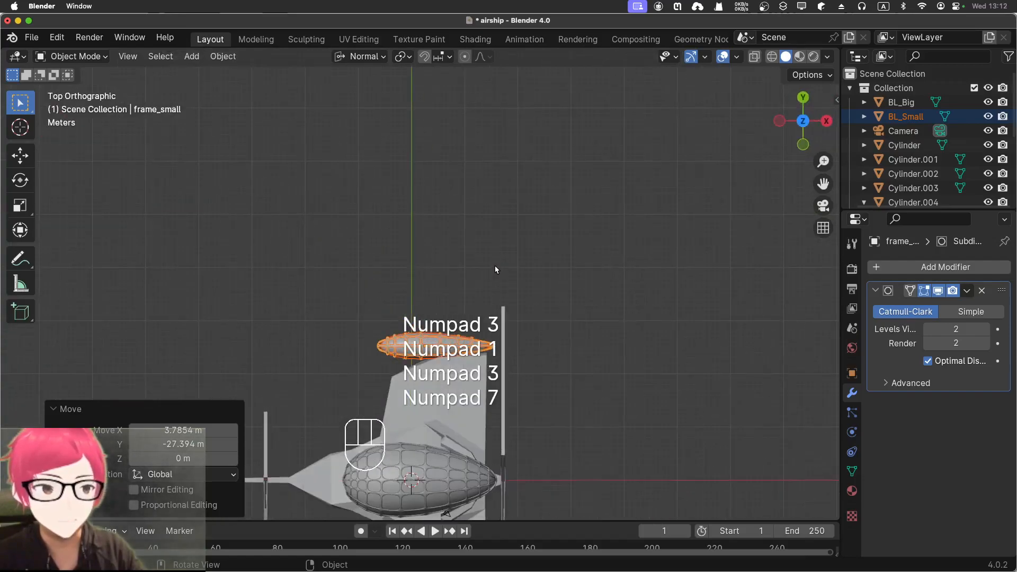
pyautogui.moveTo(494, 265); pyautogui.dragTo(636, 209, button='middle')
pyautogui.press('KP_8')
pyautogui.press('KP_7')
pyautogui.press('KP_4')
pyautogui.press('KP_5')
pyautogui.press('KP_6')
pyautogui.press('KP_1')
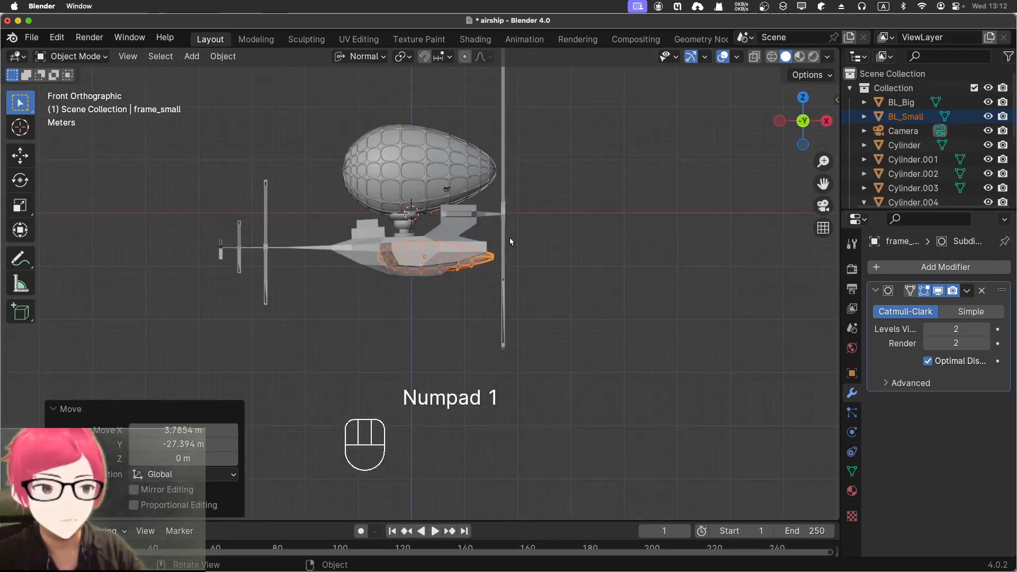
pyautogui.press('g')
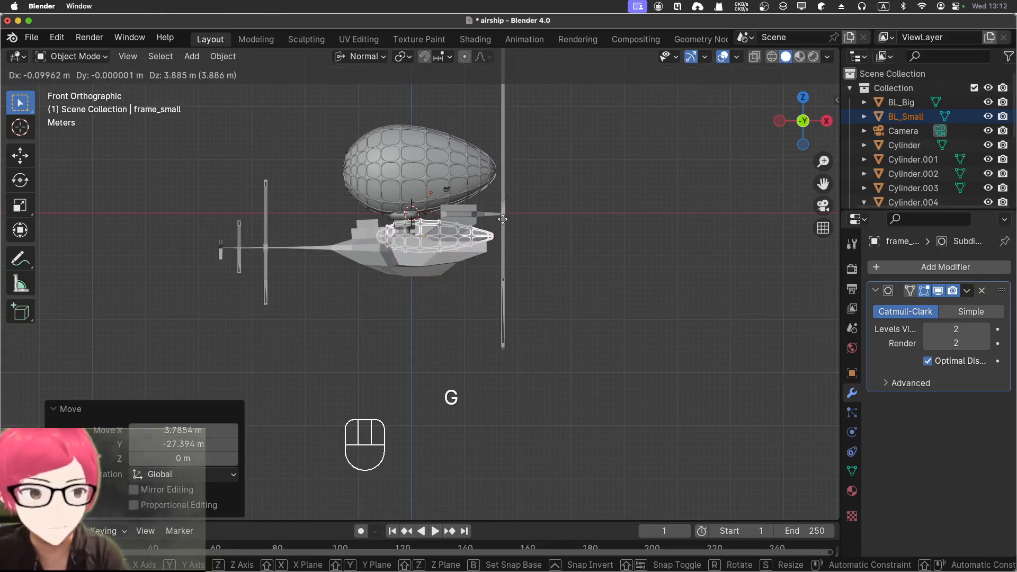
pyautogui.click(506, 214)
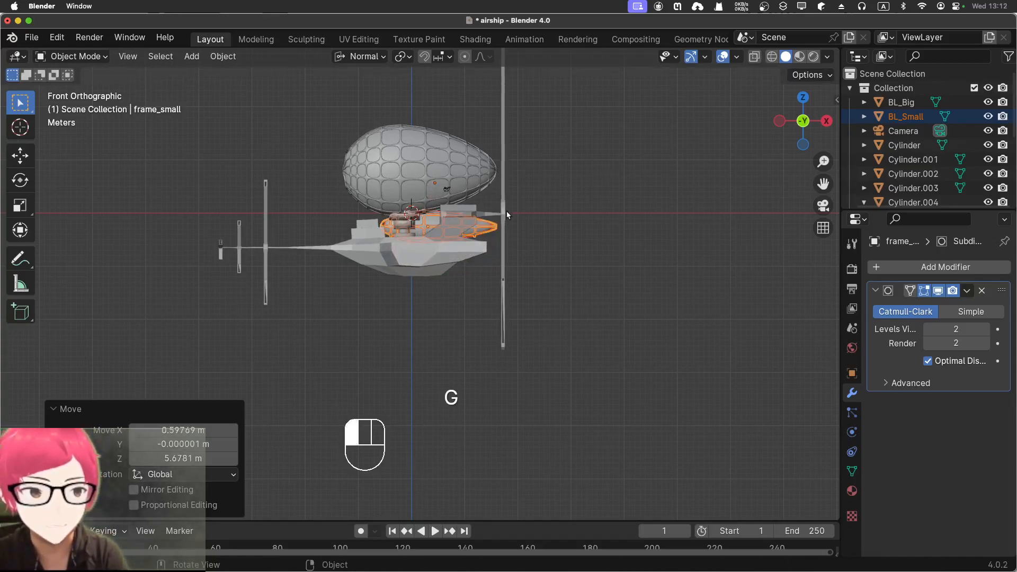
# Scale the small balloon and its frame by 1.122 and move them -5.83 m along Y onto the wing
pyautogui.press('s')
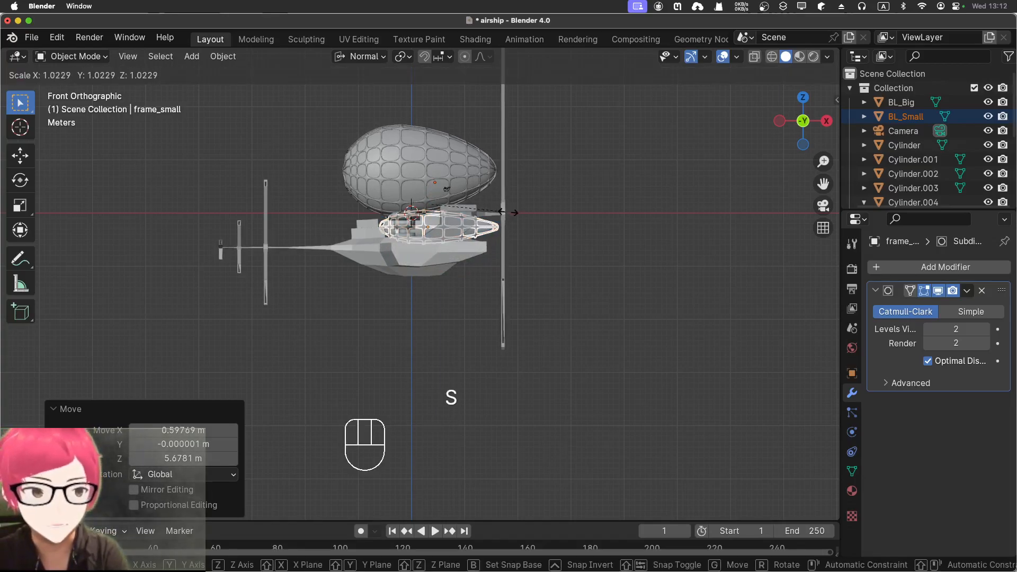
pyautogui.click(509, 217)
pyautogui.moveTo(509, 217); pyautogui.dragTo(556, 262, button='middle')
pyautogui.press('g')
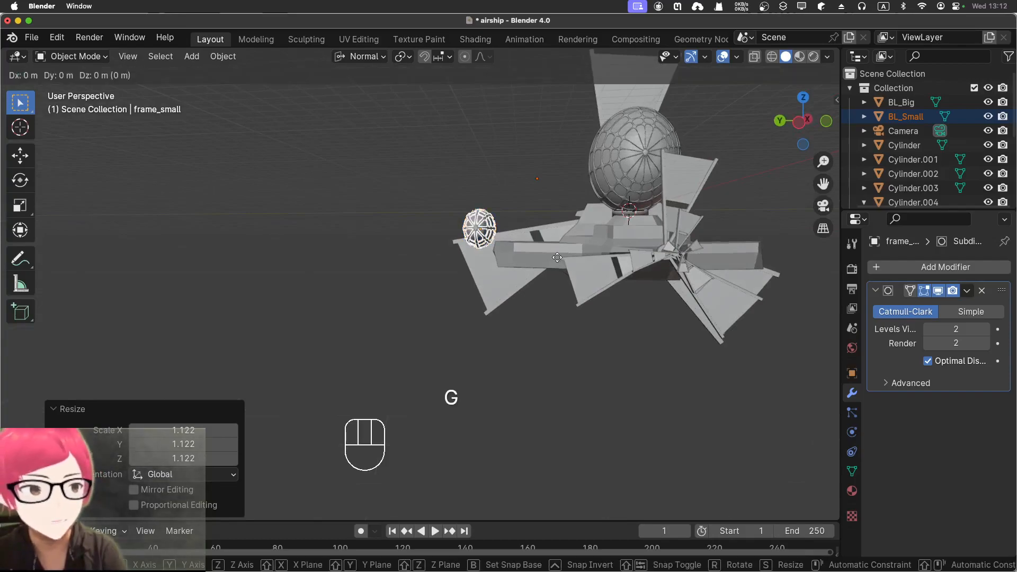
pyautogui.press('y')
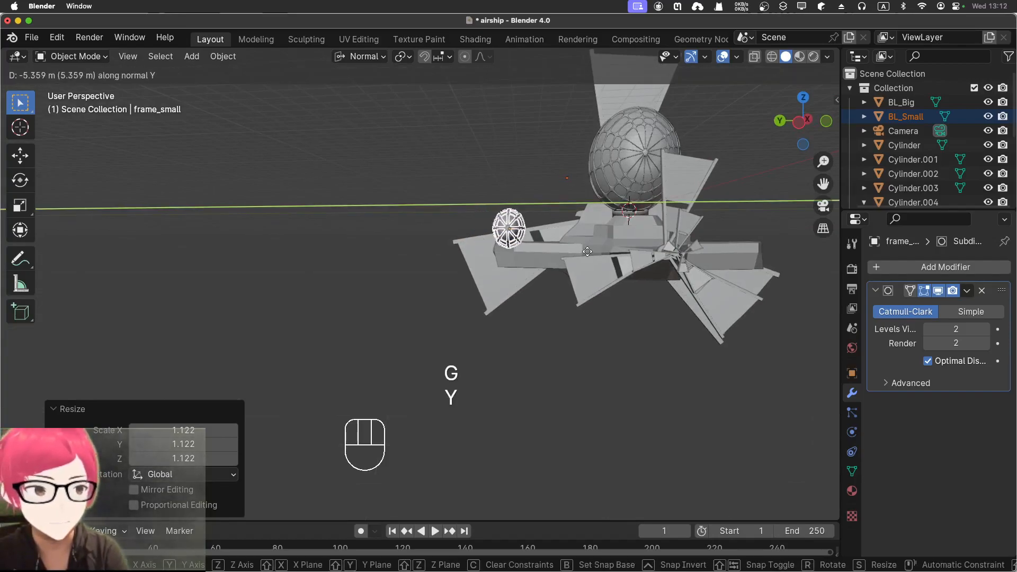
pyautogui.click(591, 256)
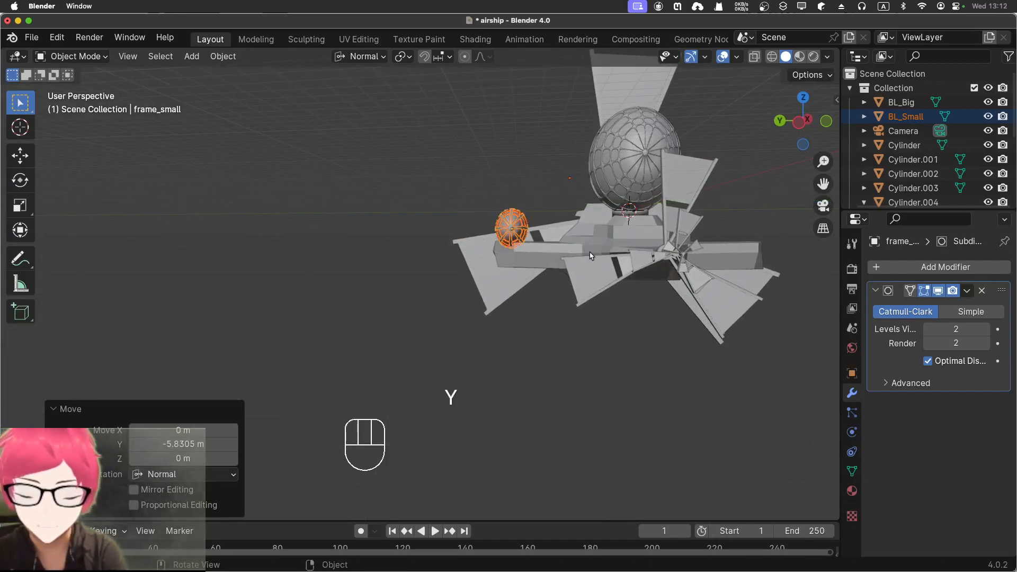
# Duplicate the small balloon with its frame and offset the copy -5.455 m along Y
pyautogui.hotkey('shift', 'd')
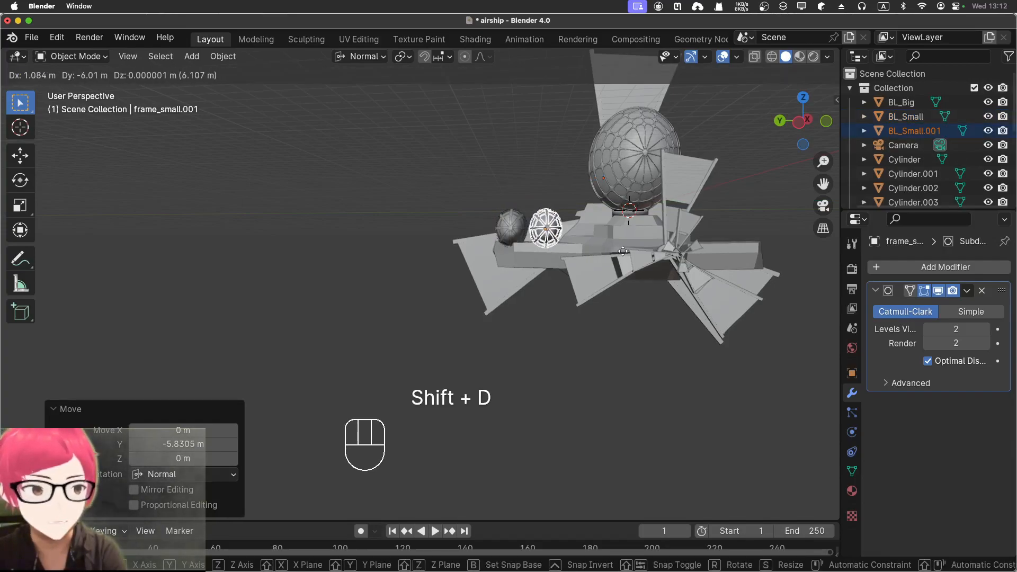
pyautogui.press('y')
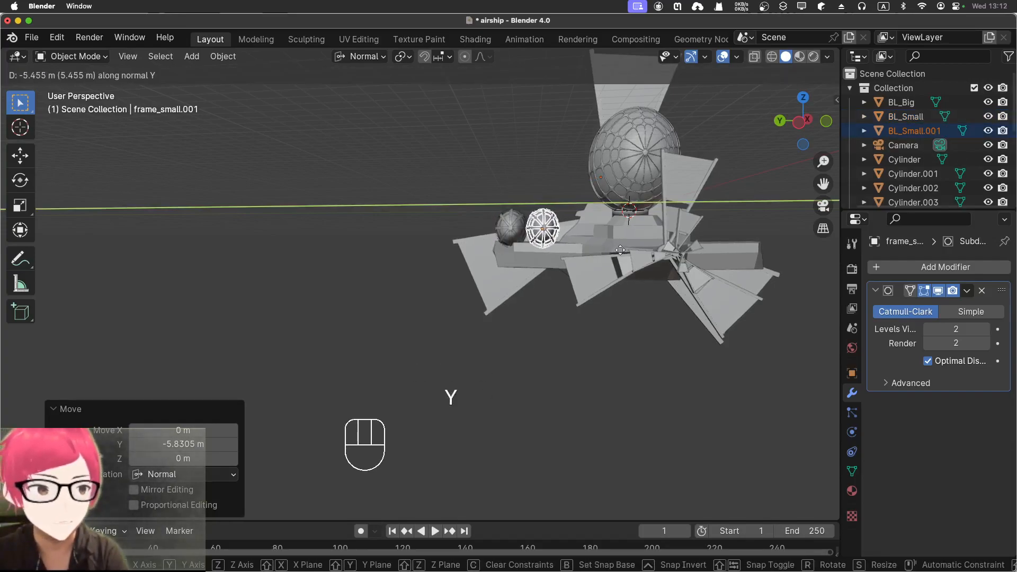
pyautogui.click(620, 250)
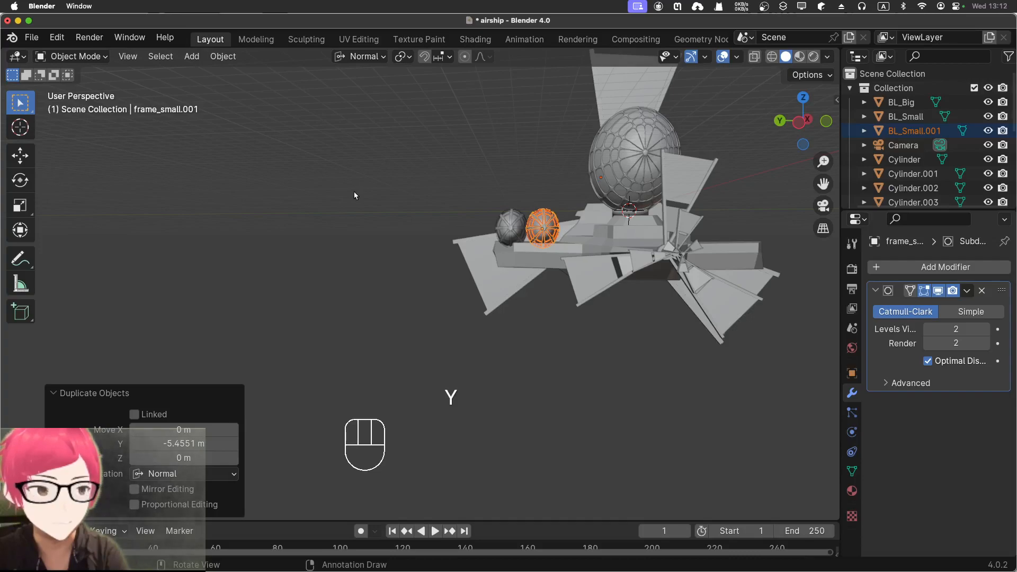
# Select the outer small frame and inspect the paired small balloons on the wing from several angles
pyautogui.click(460, 215)
pyautogui.click(502, 236)
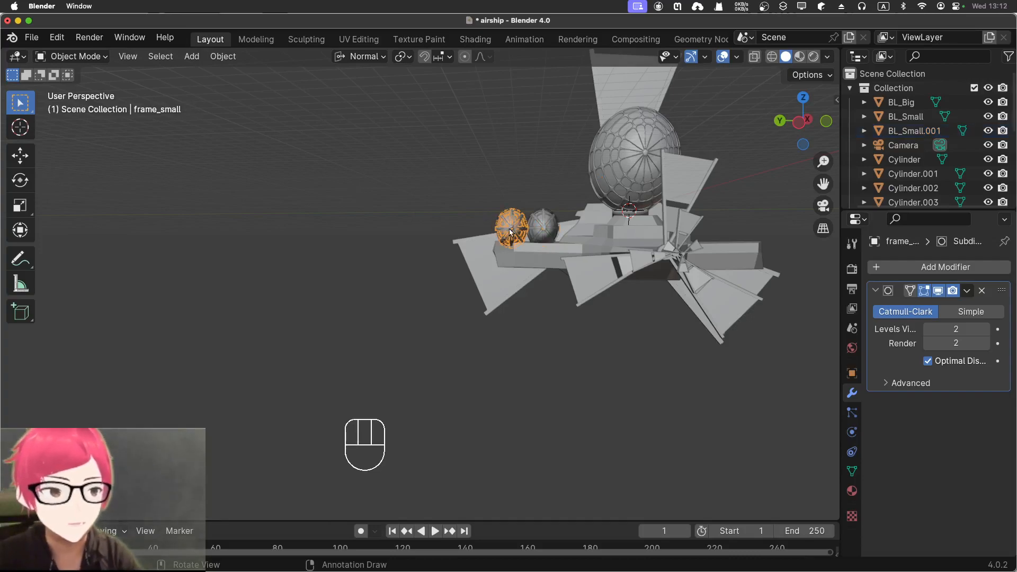
pyautogui.press('shift')
pyautogui.moveTo(402, 198); pyautogui.dragTo(497, 224, button='middle')
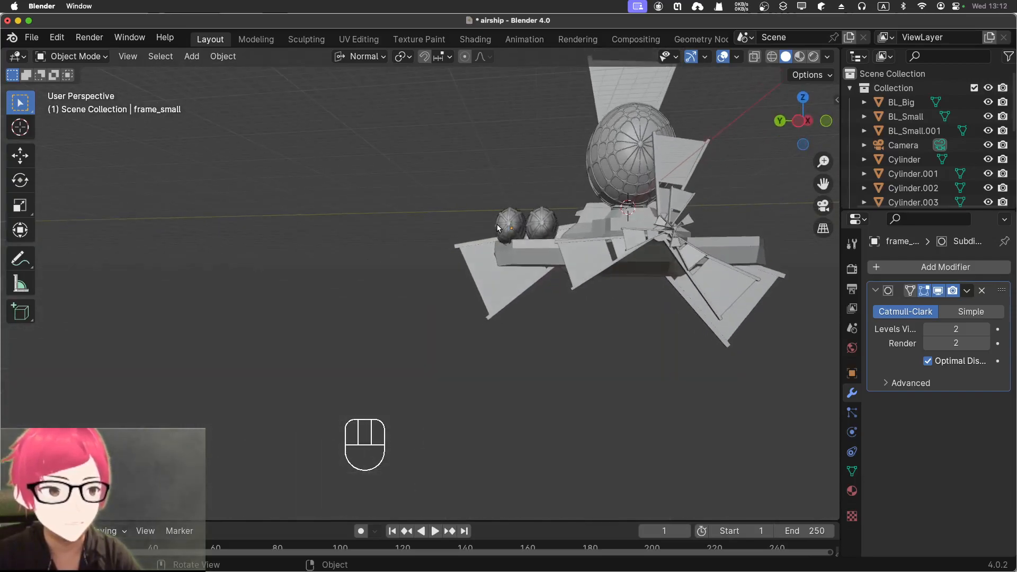
pyautogui.scroll(3, 423, 180)
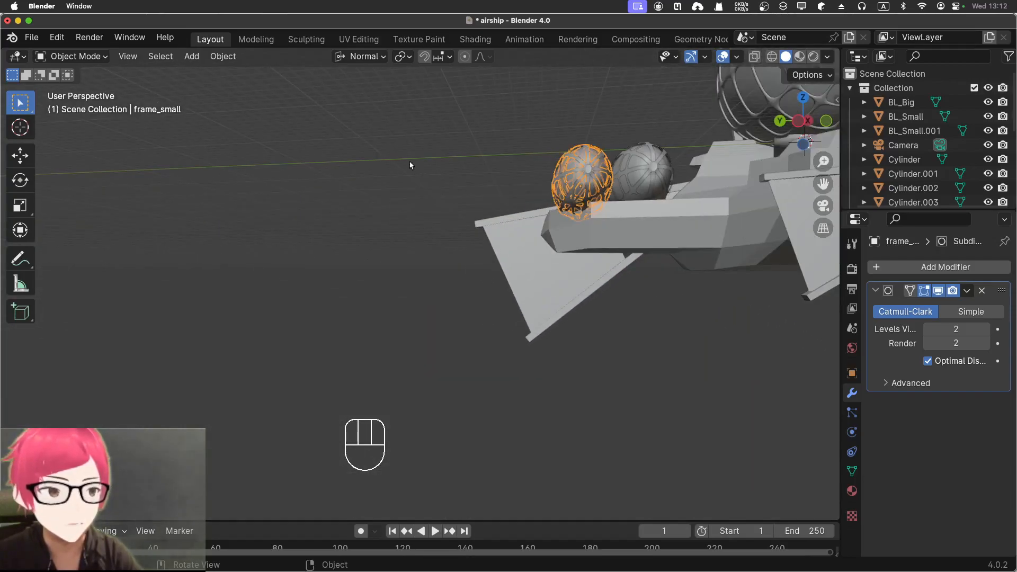
pyautogui.moveTo(581, 164); pyautogui.dragTo(659, 309, button='middle')
pyautogui.click(444, 206)
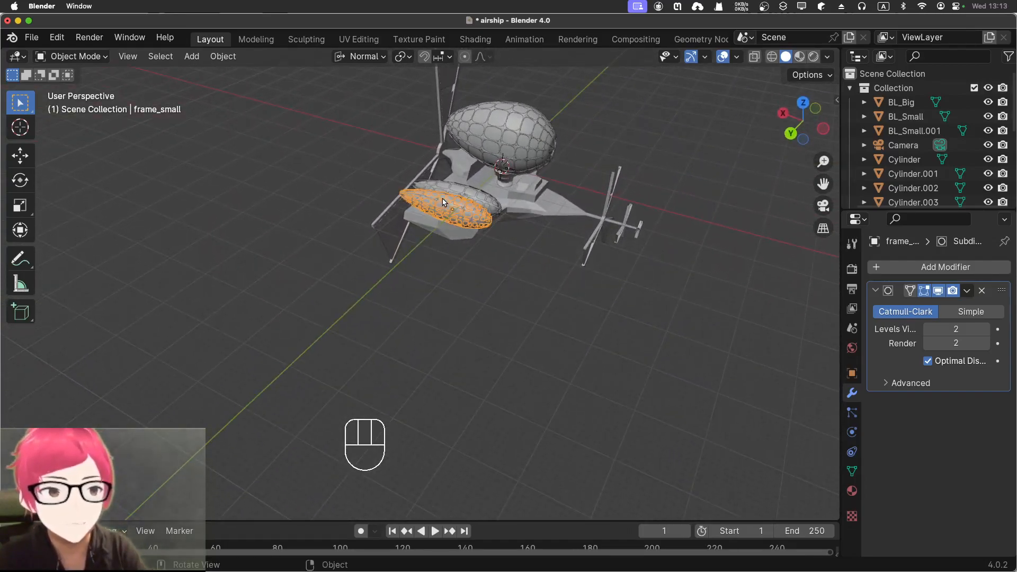
# Undo the recent selections and the duplication, leaving the original BL_Small and frame_small selected together
pyautogui.press('super+z')
pyautogui.press('super+z')
pyautogui.press('super+z')
pyautogui.press('super+z')
pyautogui.press('super+z')
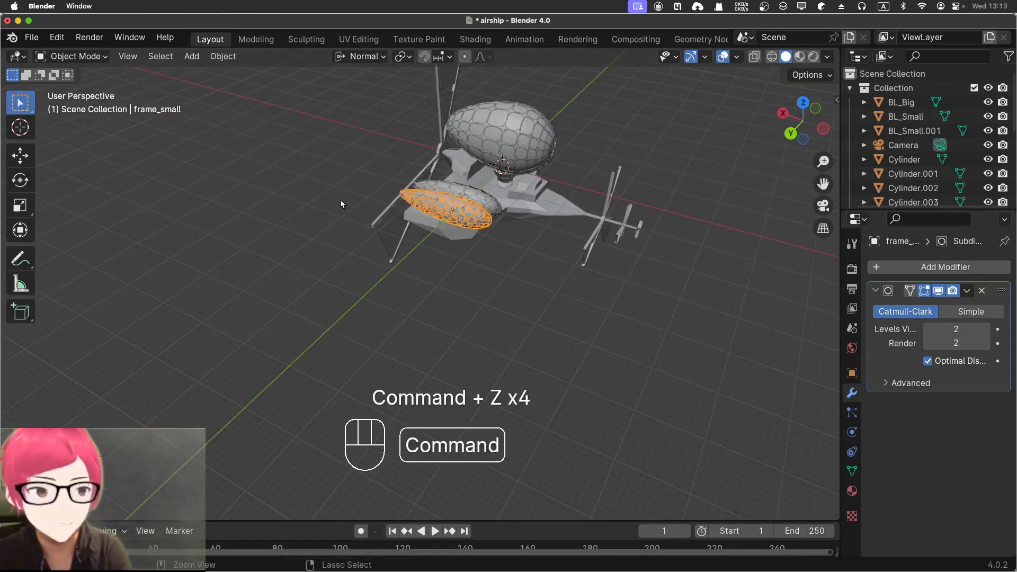
pyautogui.press('super+z')
pyautogui.press('super+z')
pyautogui.press('super+z')
pyautogui.press('shift+super+z')
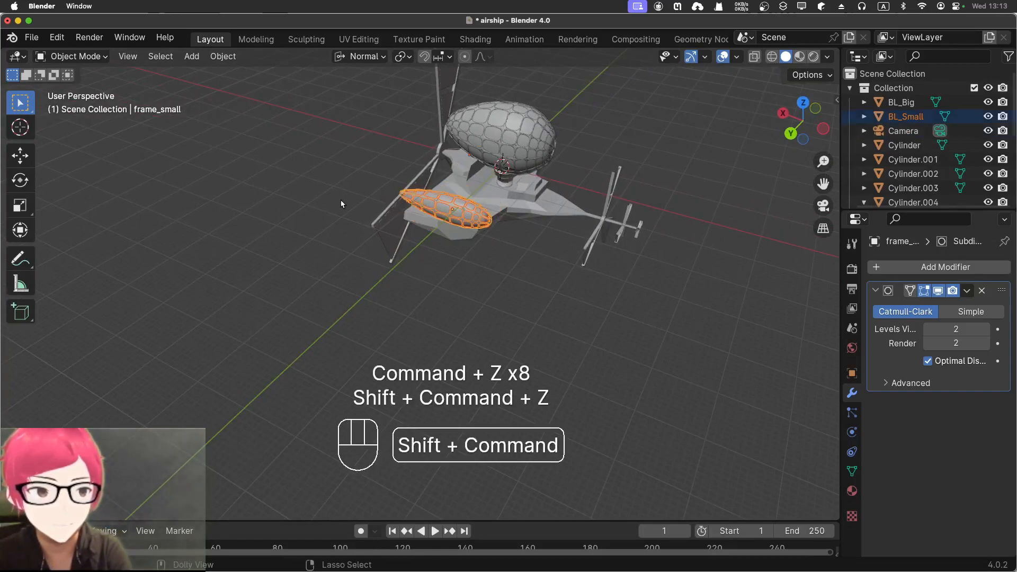
# Move the small balloon and its frame about -5.608 m along X, then shift them back about 1.981 m along X
pyautogui.press('g')
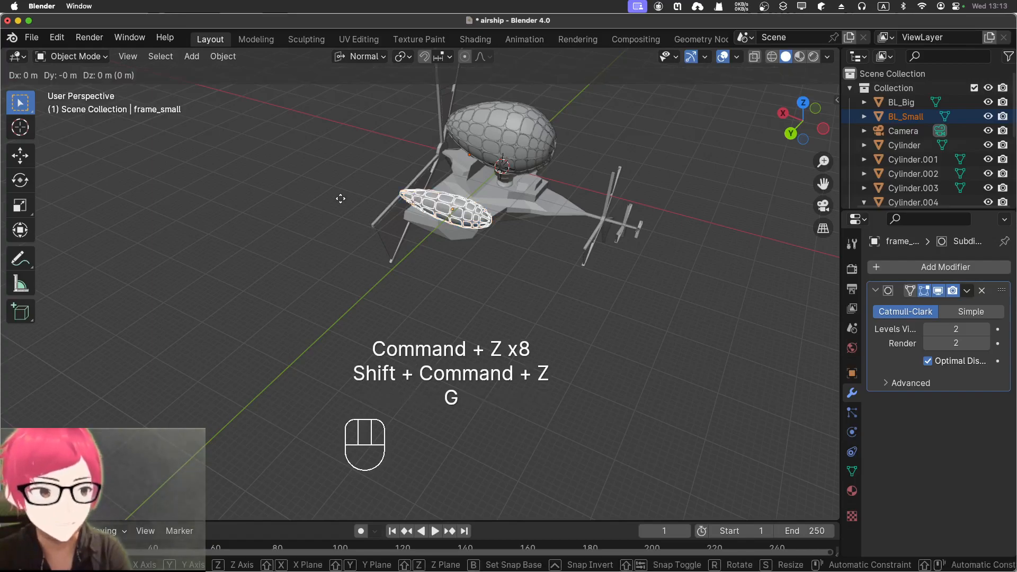
pyautogui.press('x')
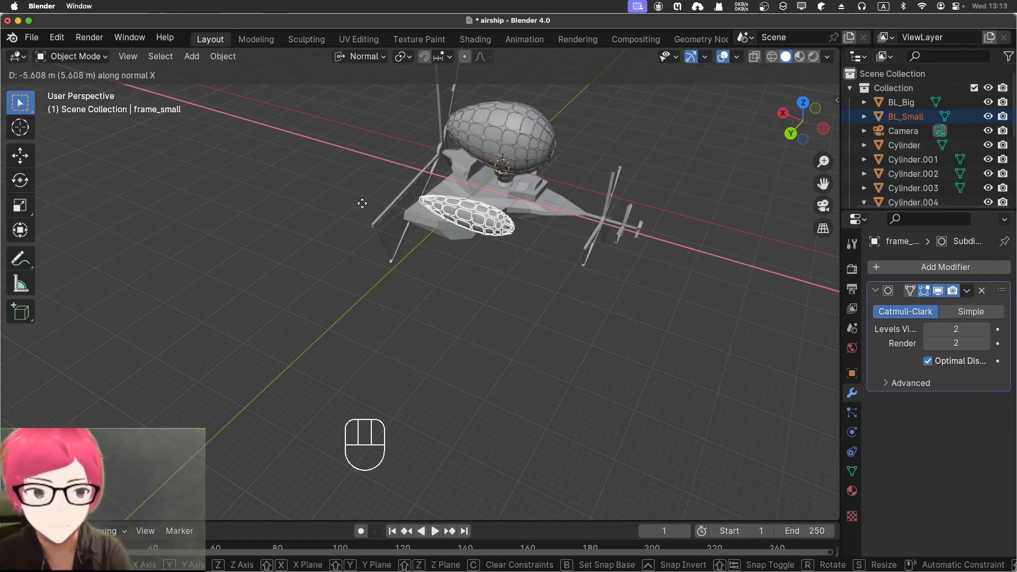
pyautogui.click(363, 204)
pyautogui.moveTo(267, 136); pyautogui.dragTo(341, 151, button='middle')
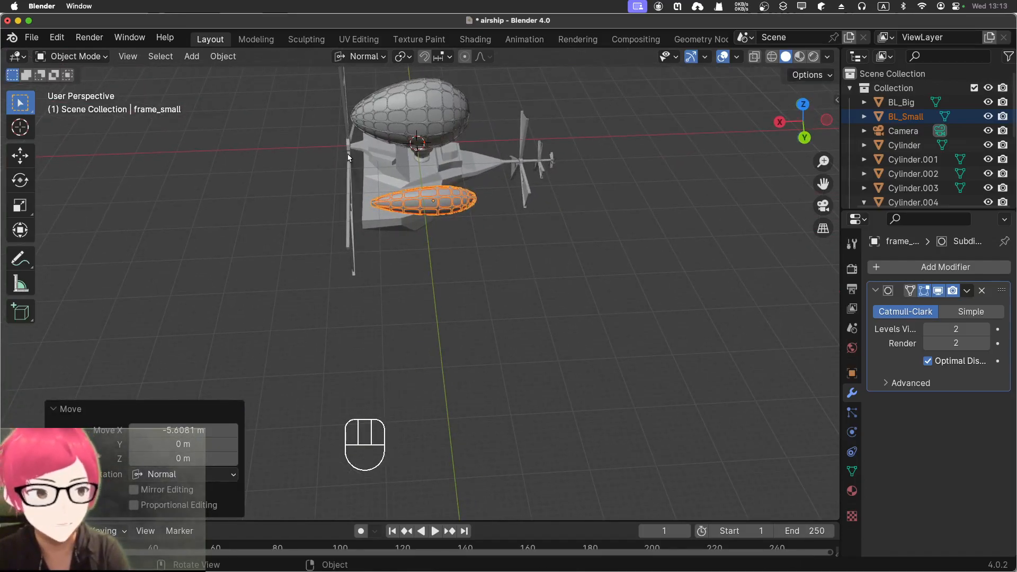
pyautogui.press('g')
pyautogui.press('x')
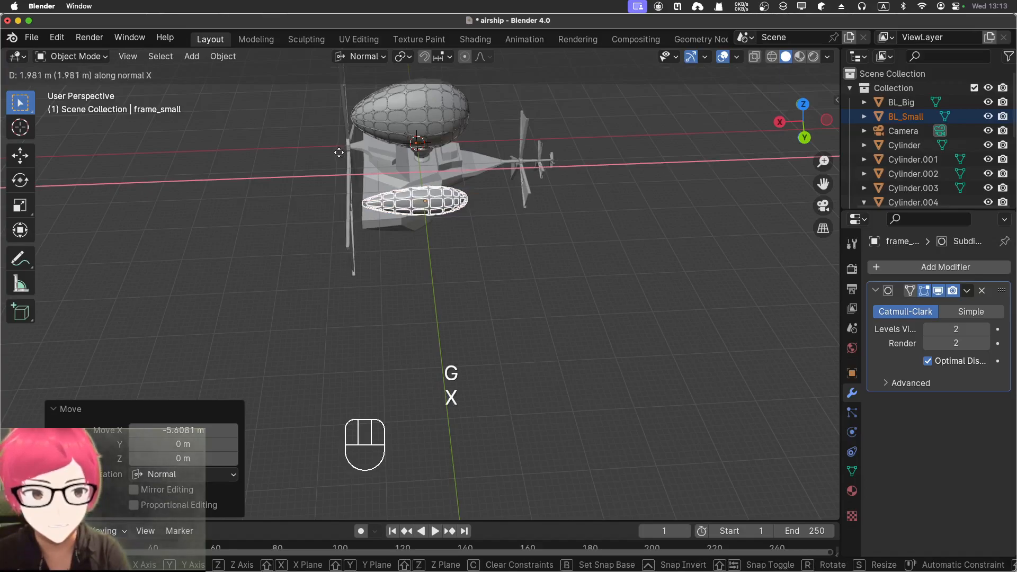
pyautogui.click(339, 152)
# Duplicate the small balloon with its frame and offset the copy about -6.809 m along Y, toward the hull
pyautogui.moveTo(476, 197); pyautogui.dragTo(433, 169, button='middle')
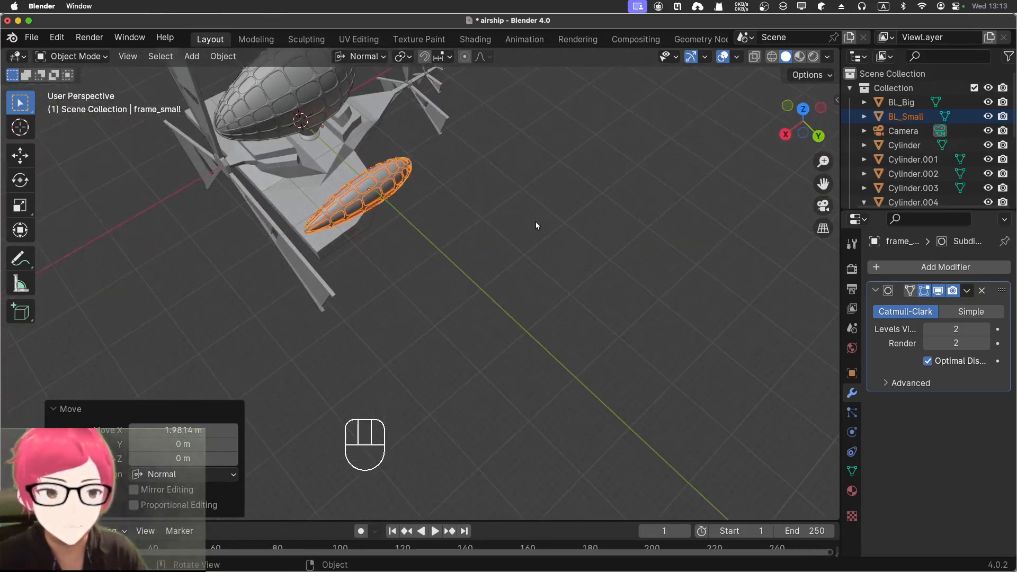
pyautogui.hotkey('shift', 'd')
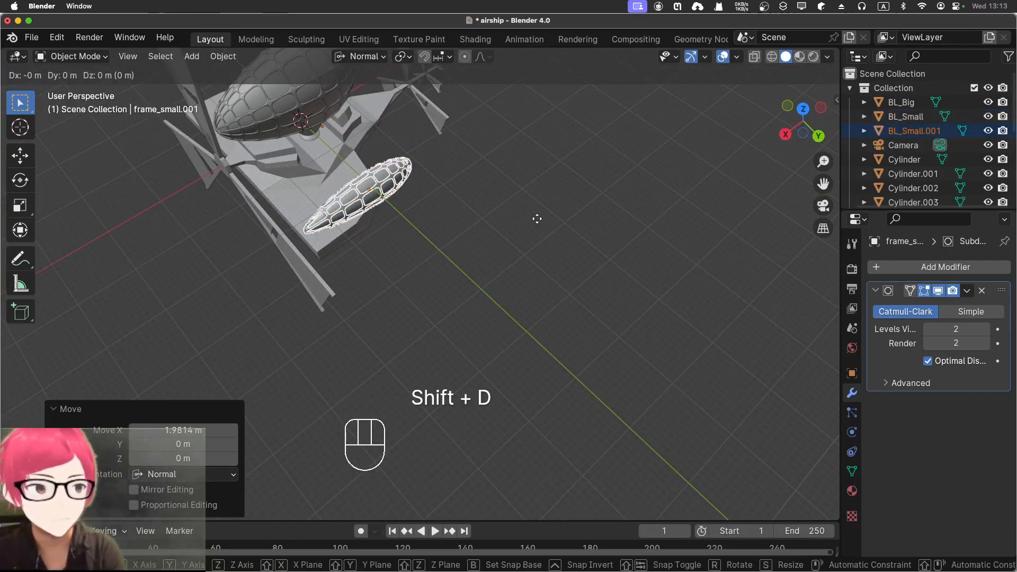
pyautogui.press('y')
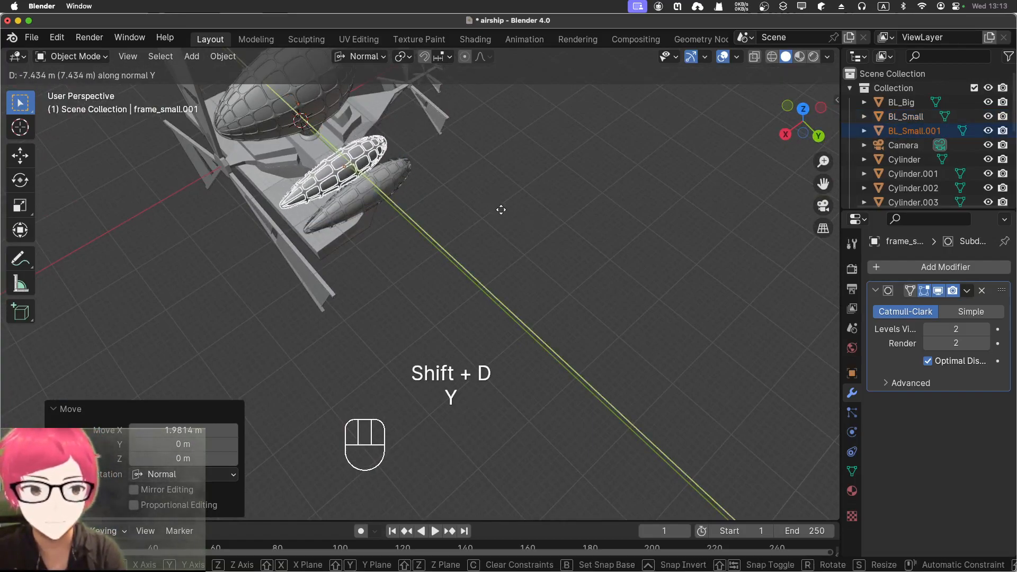
pyautogui.click(504, 211)
# Scale the copied balloon and frame by 1.437 along X, move them about -5.59 m along X, and deselect them
pyautogui.moveTo(446, 203); pyautogui.dragTo(367, 201, button='middle')
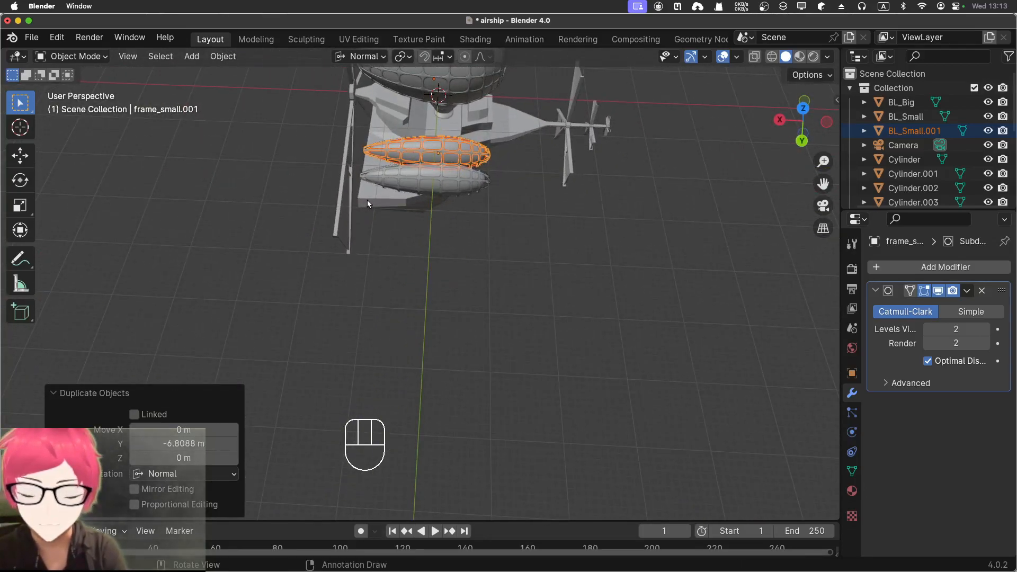
pyautogui.press('s')
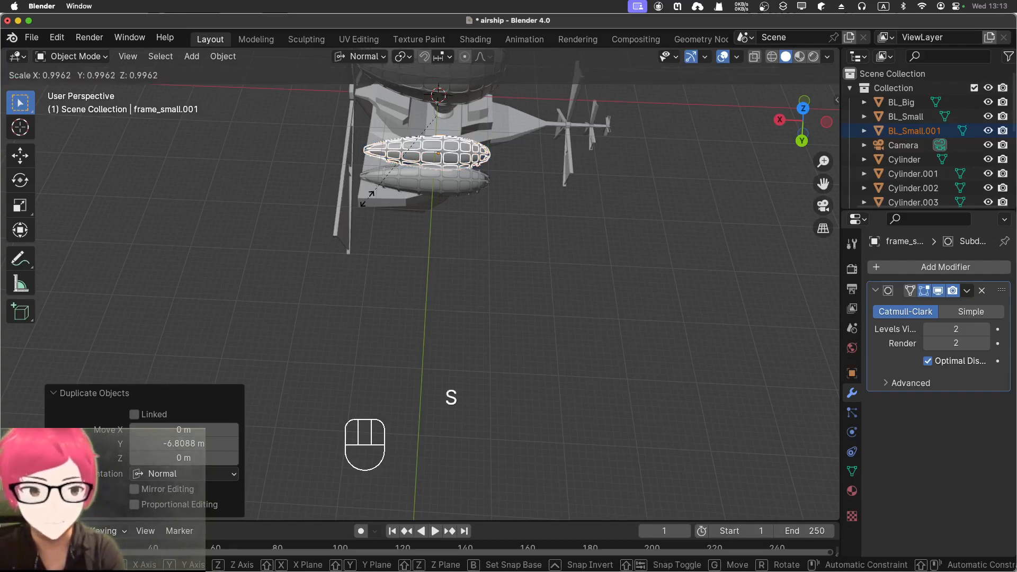
pyautogui.press('x')
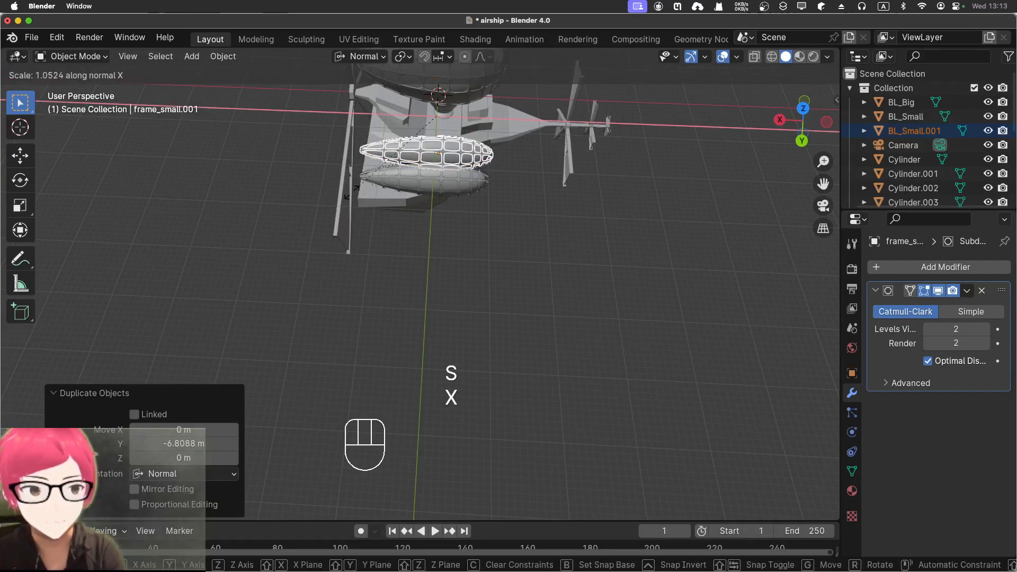
pyautogui.click(297, 185)
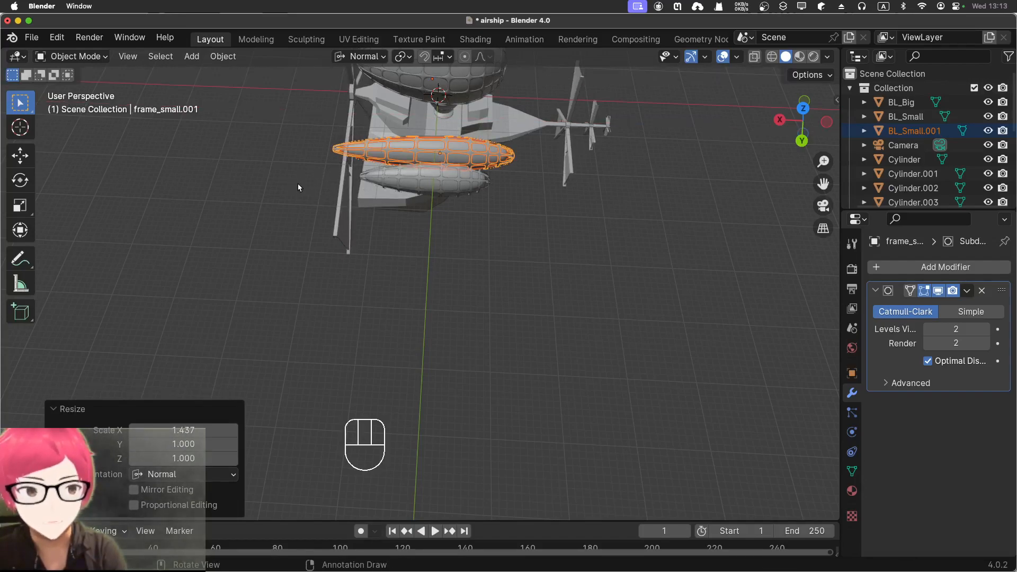
pyautogui.press('g')
pyautogui.press('x')
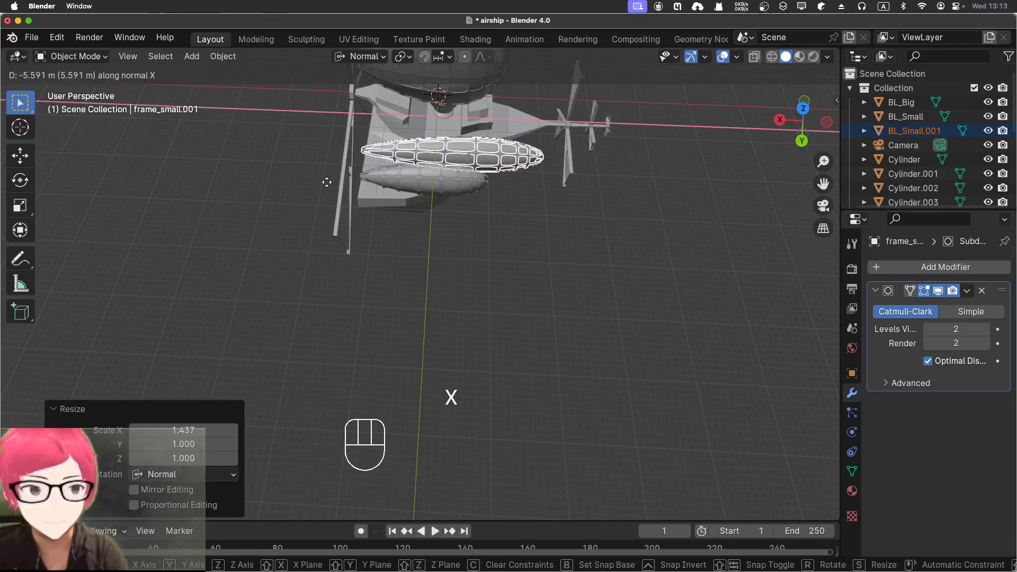
pyautogui.click(512, 214)
pyautogui.click(569, 242)
# Try mirroring the inner small frame along Y with a Mirror modifier, then remove that modifier
pyautogui.moveTo(570, 242); pyautogui.dragTo(400, 148, button='middle')
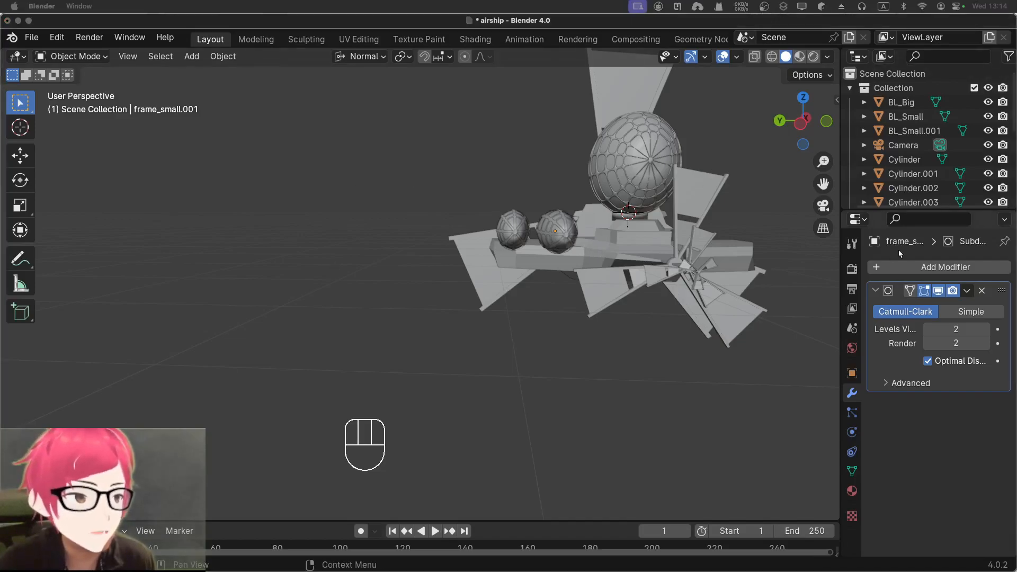
pyautogui.click(901, 267)
pyautogui.click(887, 274)
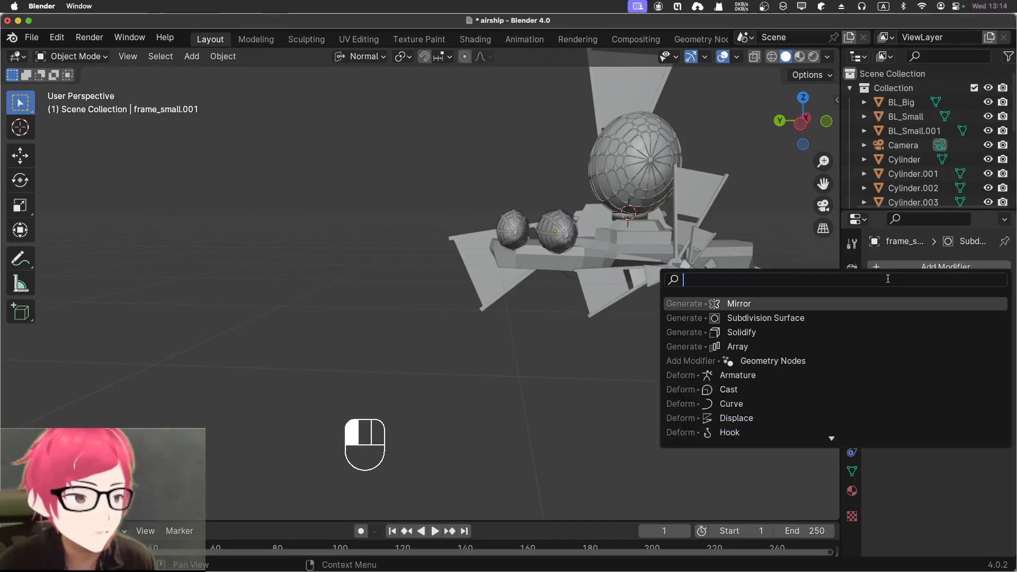
pyautogui.click(806, 304)
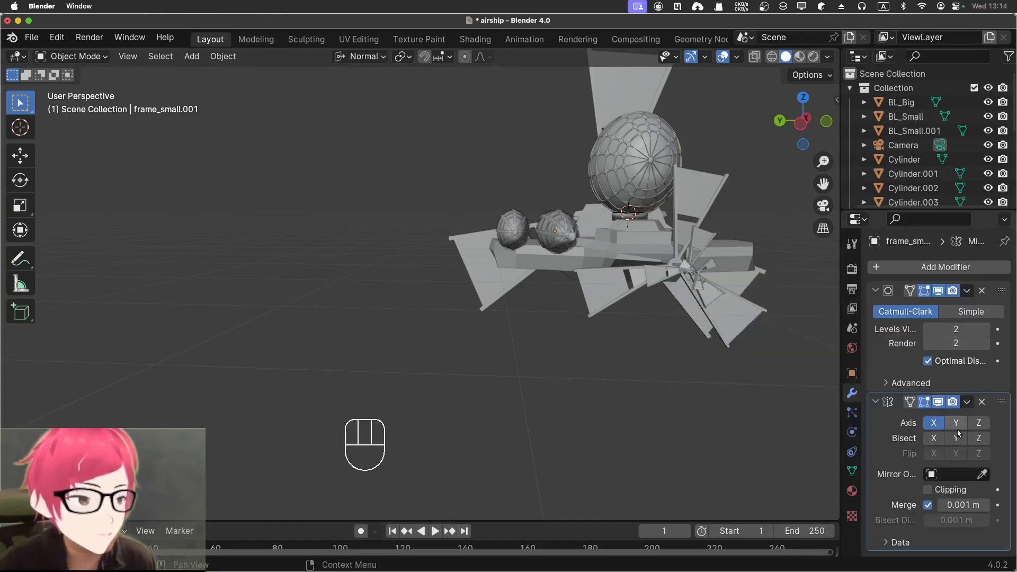
pyautogui.click(932, 423)
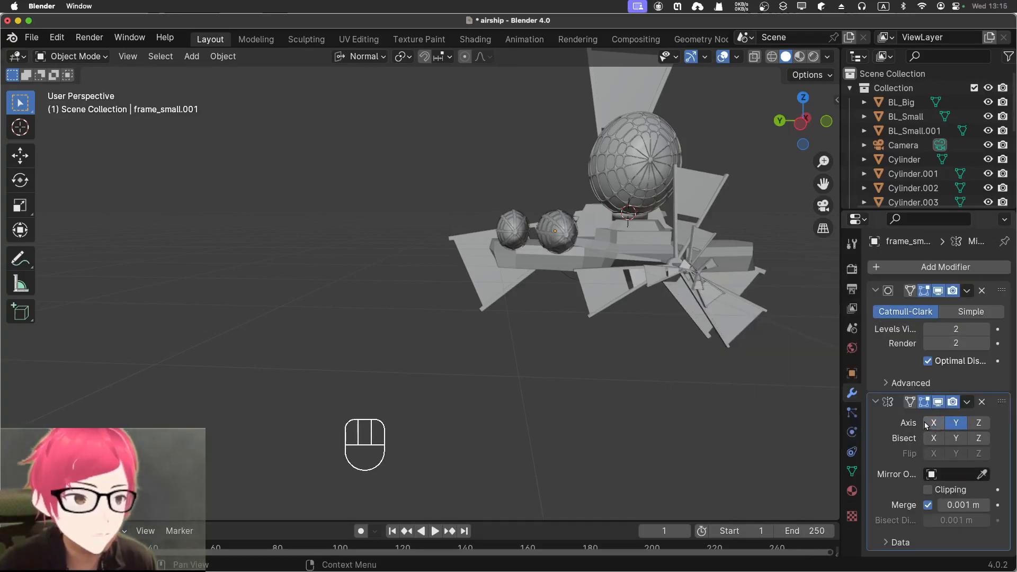
pyautogui.moveTo(772, 268); pyautogui.dragTo(655, 269, button='middle')
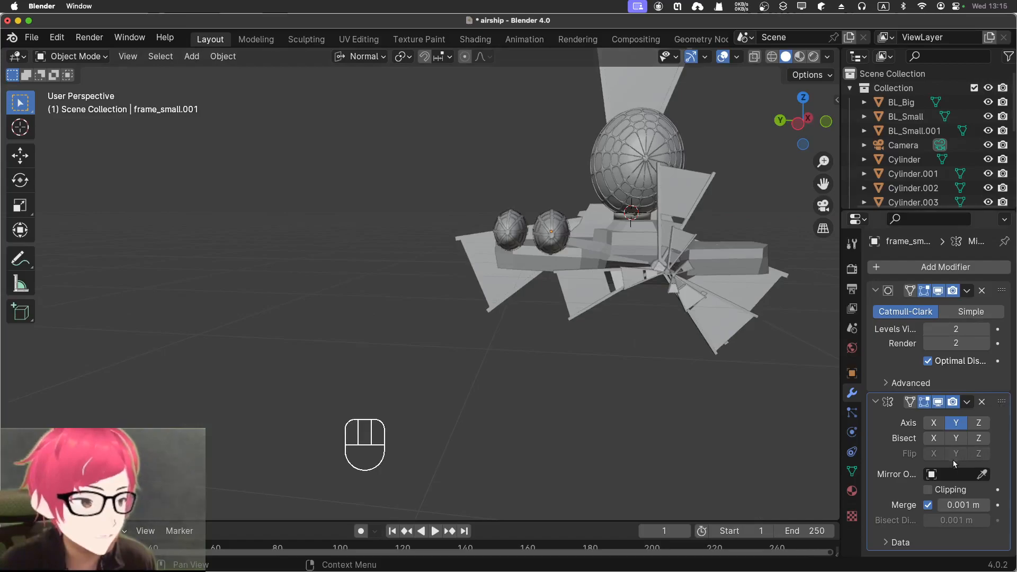
pyautogui.click(983, 402)
# Select the inner small frame alone and set its origin to the 3D cursor
pyautogui.click(546, 232)
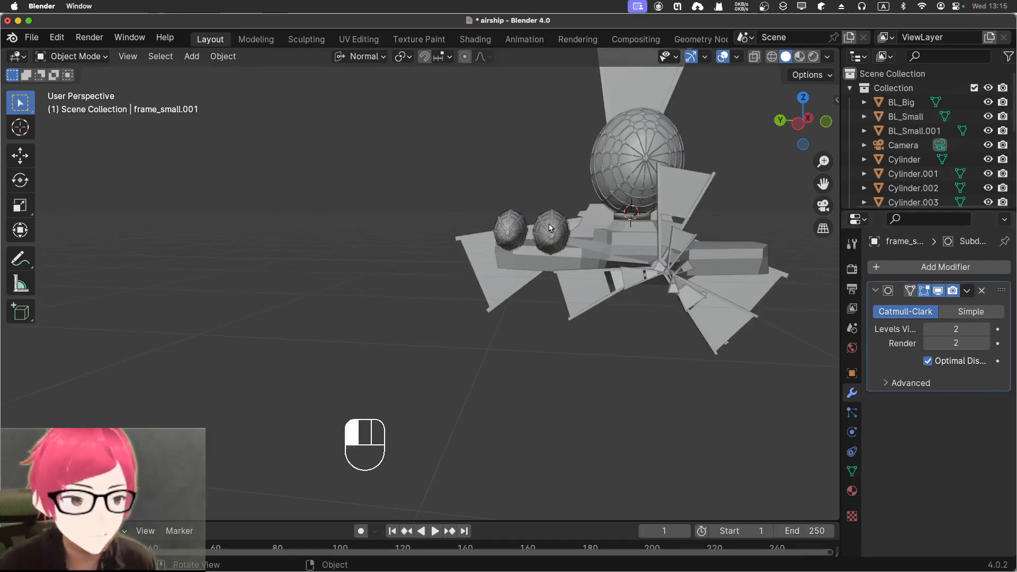
pyautogui.click(495, 180)
pyautogui.click(551, 228)
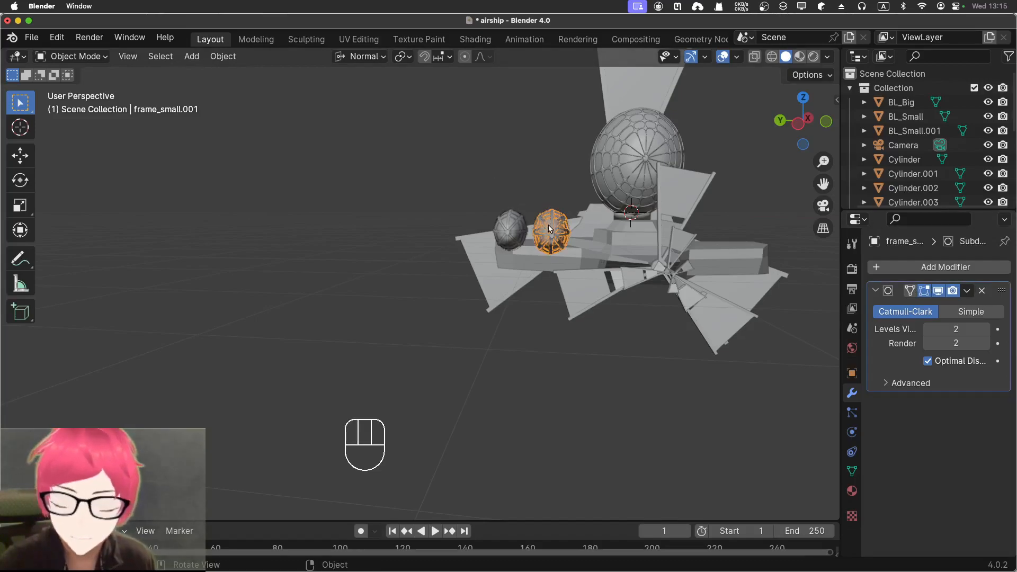
pyautogui.rightClick(544, 224)
pyautogui.moveTo(546, 221)
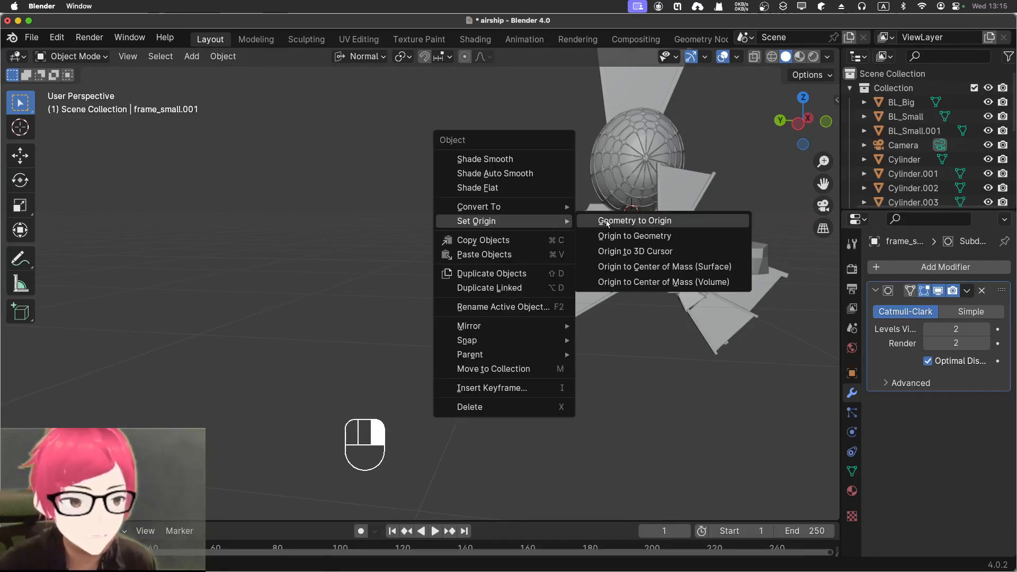
pyautogui.click(629, 253)
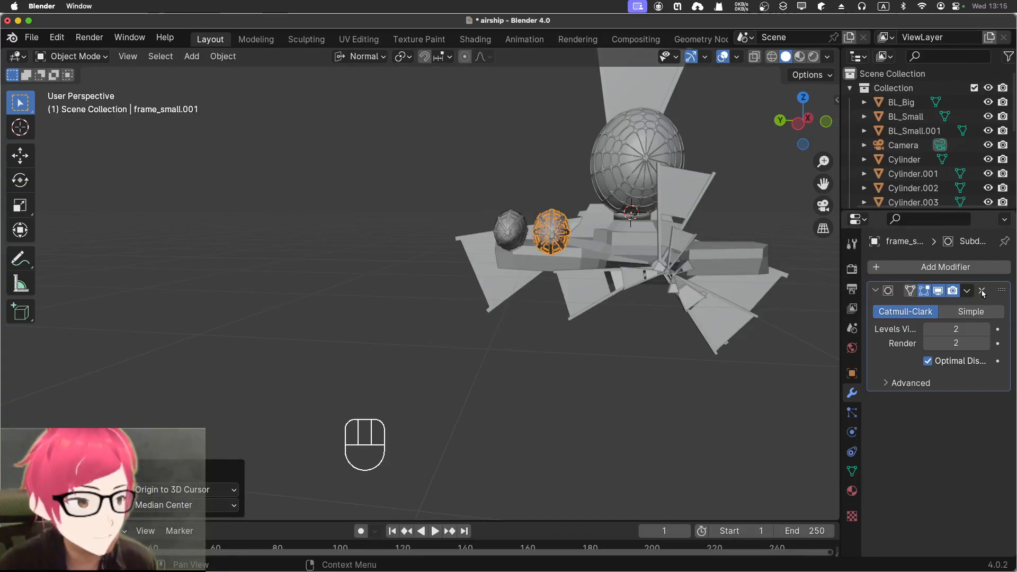
# Add a Mirror modifier to the inner small frame with only the Y axis enabled to copy it onto the opposite wing
pyautogui.click(943, 268)
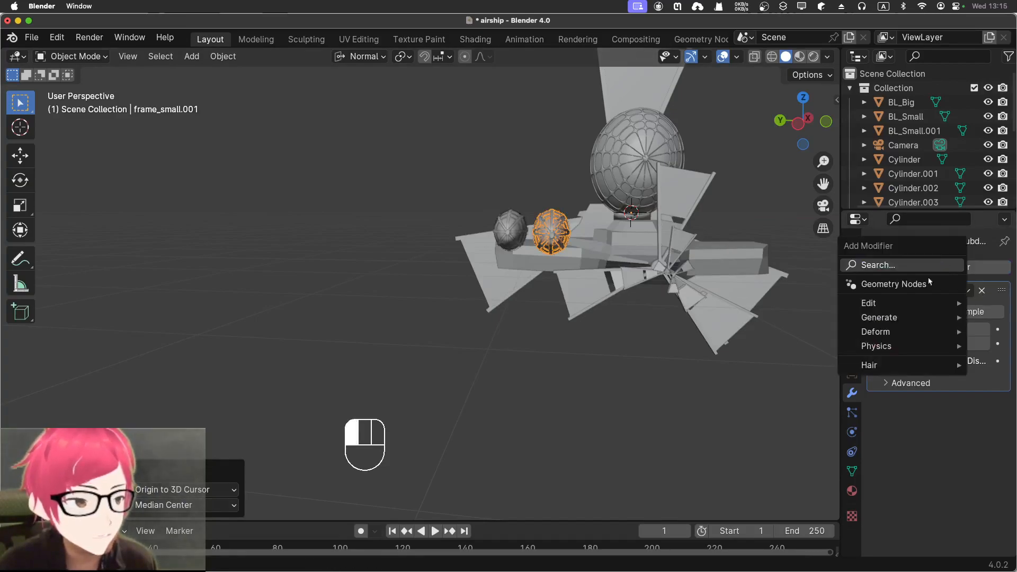
pyautogui.click(897, 265)
pyautogui.click(774, 290)
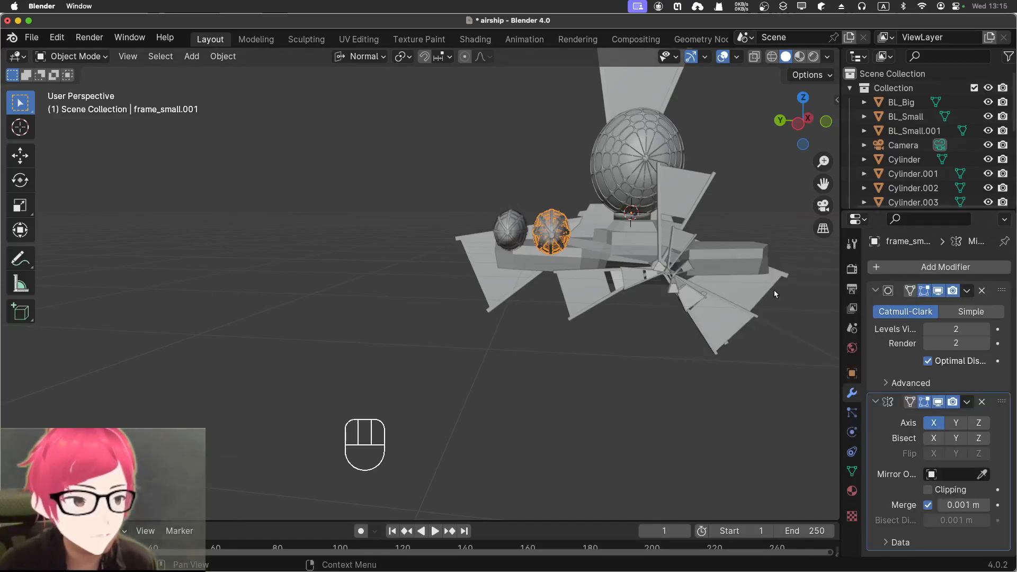
pyautogui.click(950, 423)
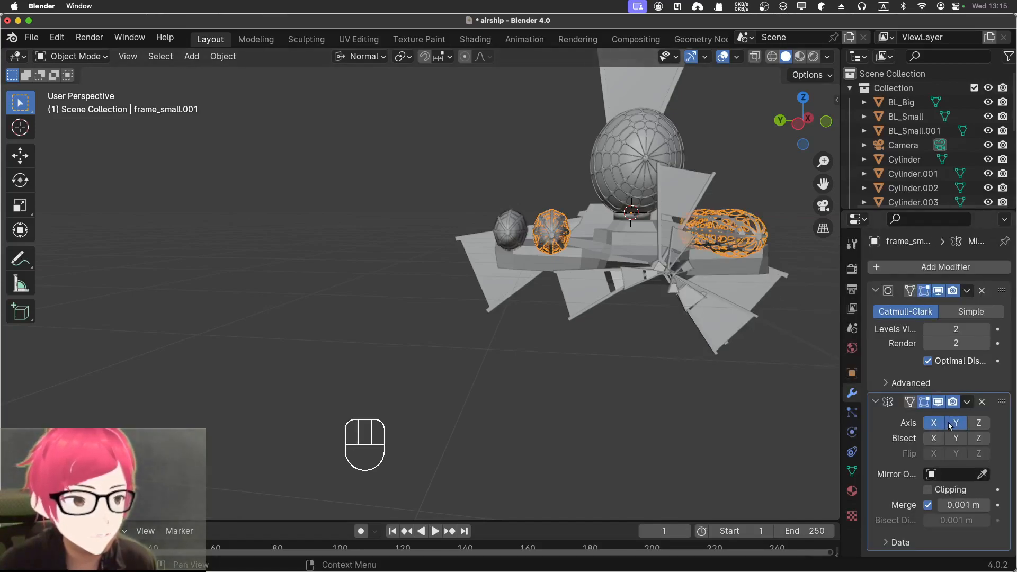
pyautogui.click(932, 423)
pyautogui.moveTo(786, 316); pyautogui.dragTo(748, 350, button='middle')
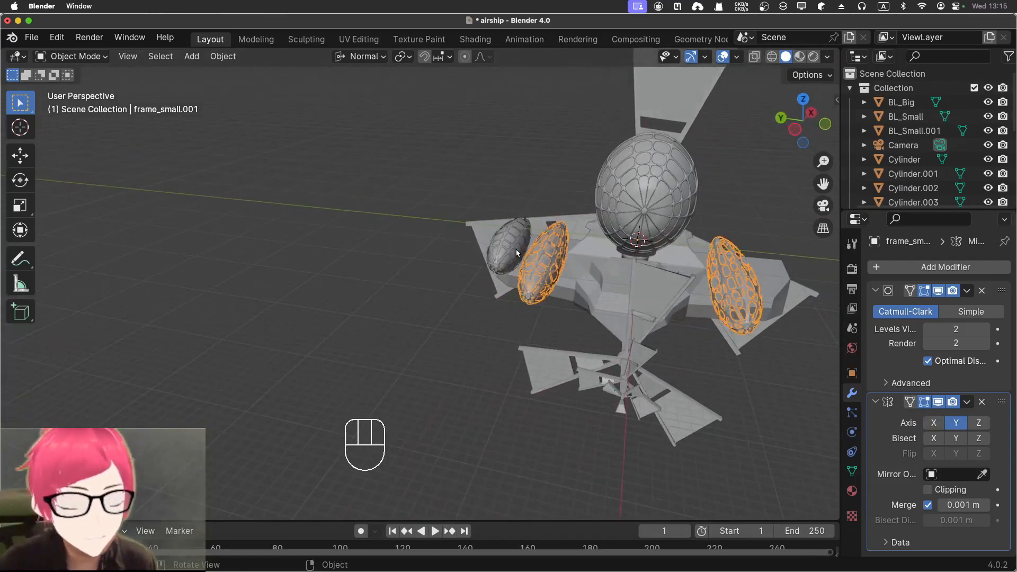
# Deselect the mirrored frame and select the inner small balloon inside it
pyautogui.click(425, 332)
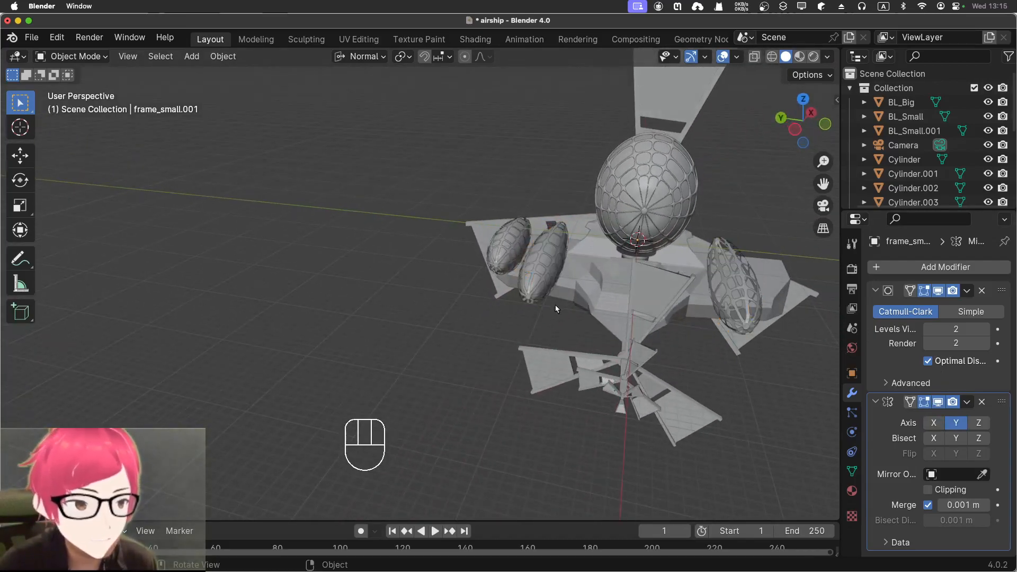
pyautogui.click(533, 272)
pyautogui.scroll(4, 535, 272)
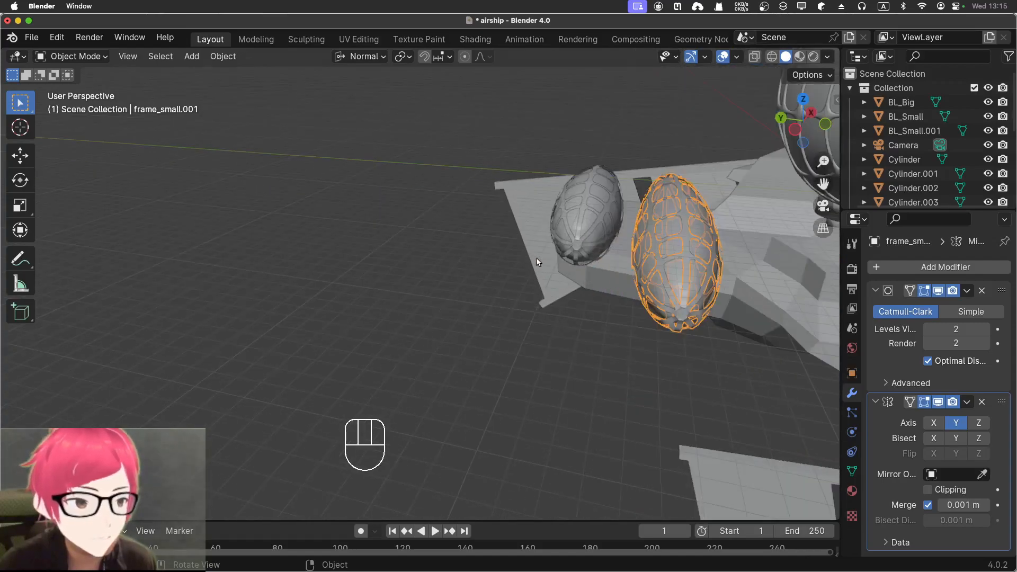
pyautogui.click(666, 404)
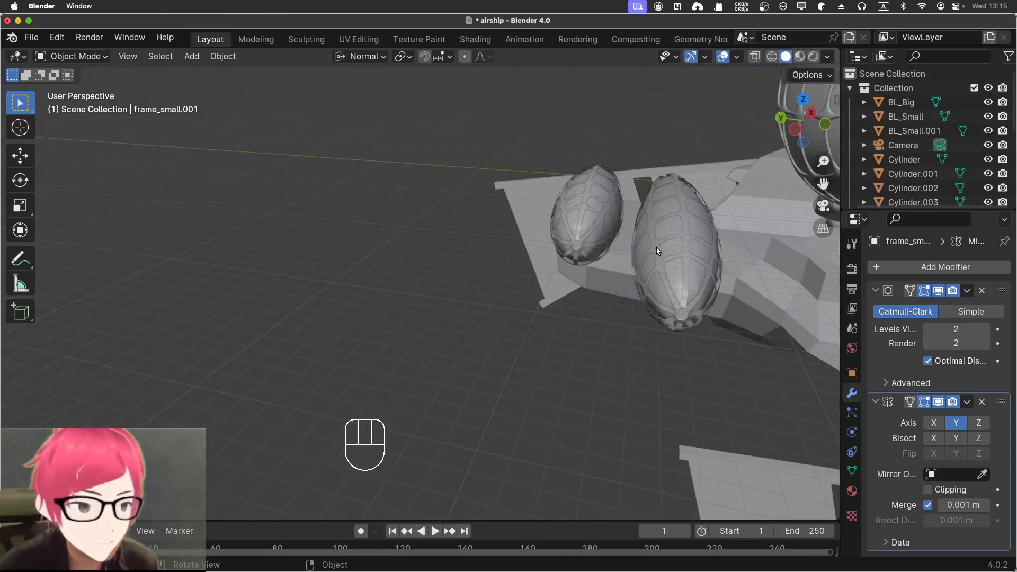
pyautogui.click(669, 251)
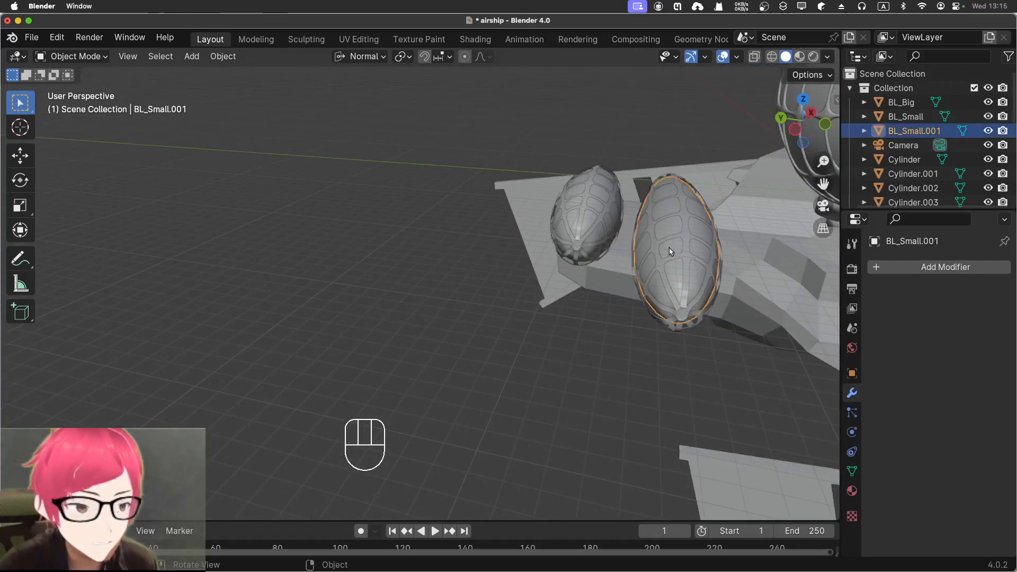
pyautogui.click(895, 261)
pyautogui.click(872, 265)
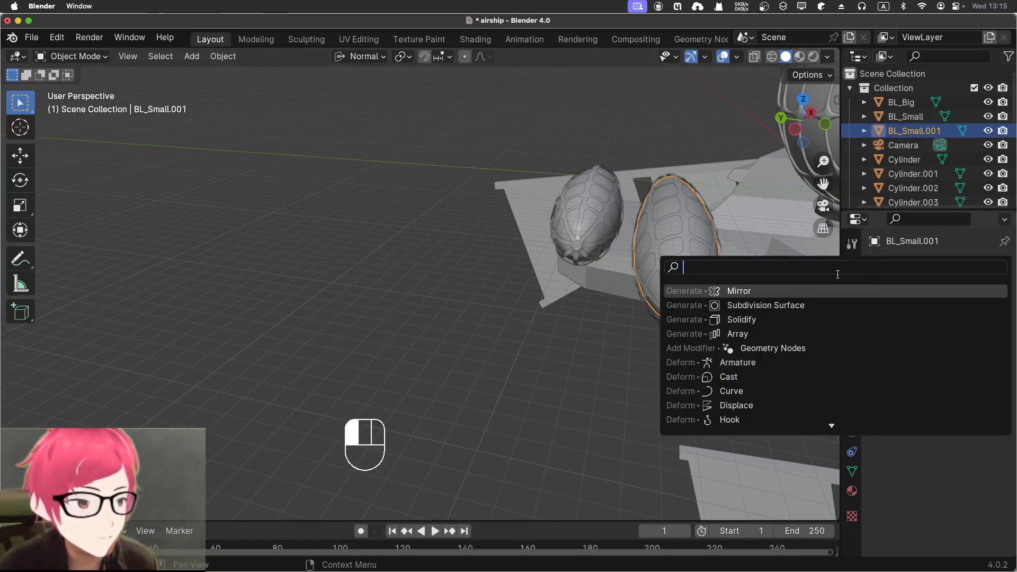
pyautogui.click(795, 293)
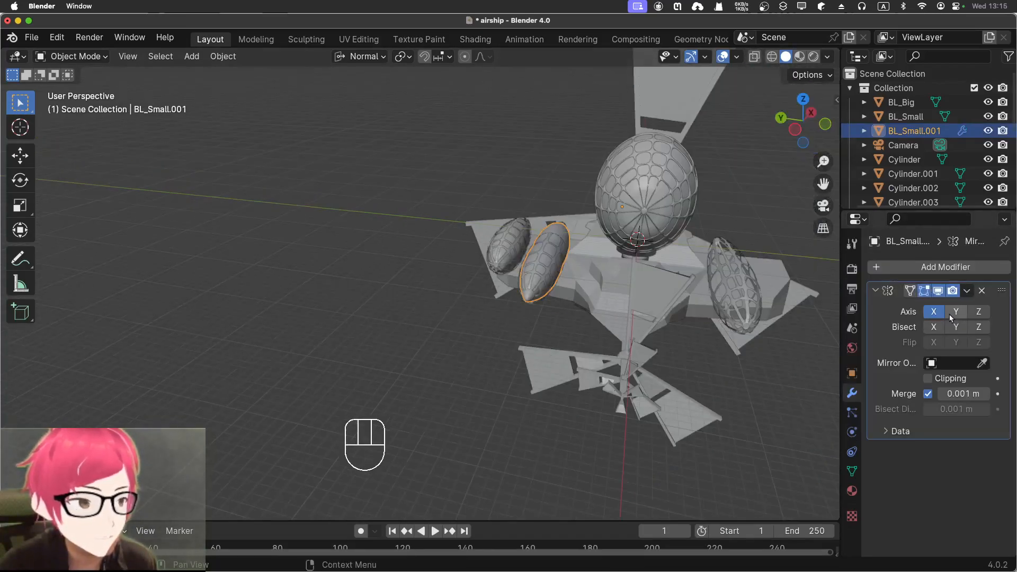
pyautogui.click(954, 315)
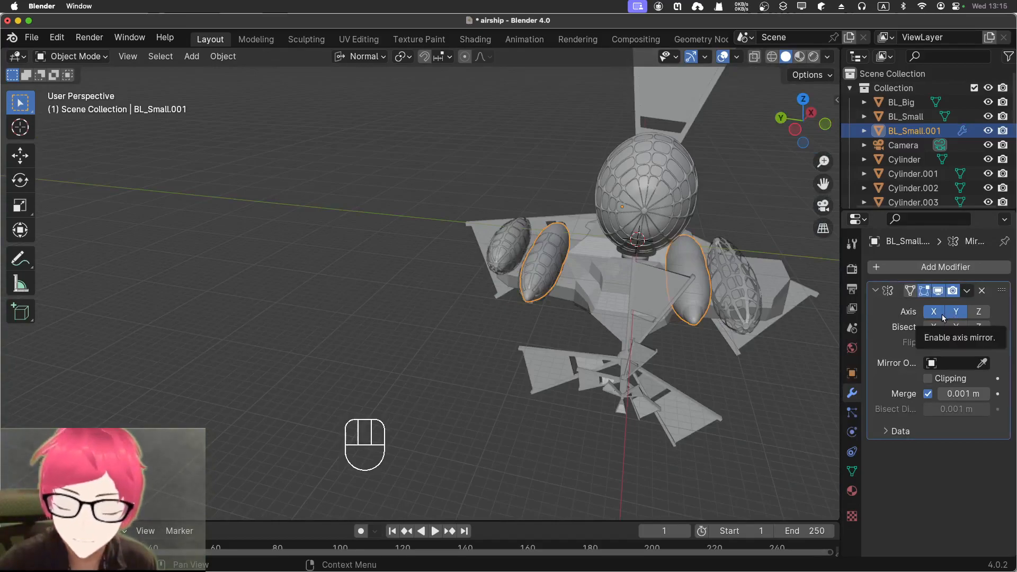
pyautogui.click(934, 315)
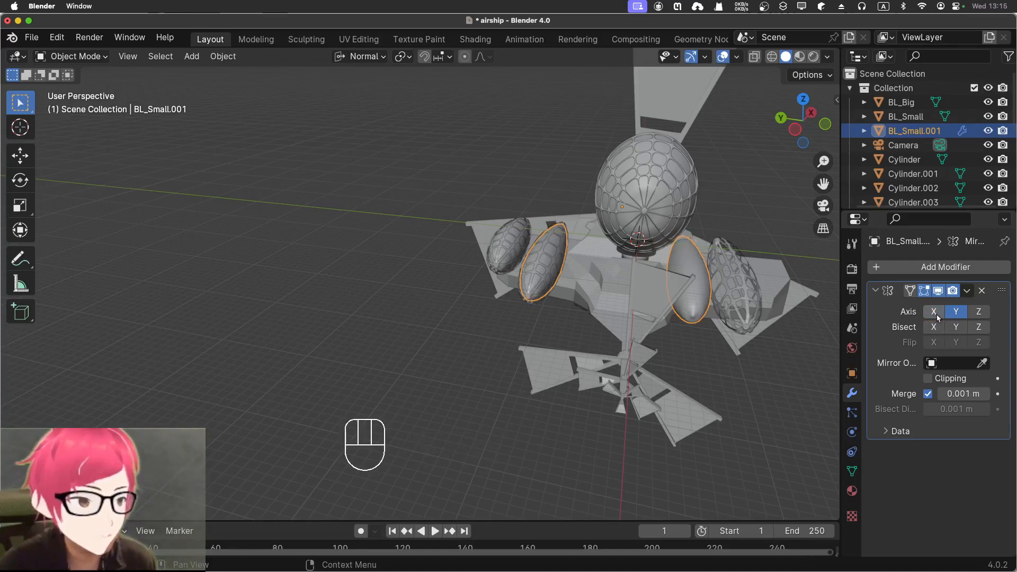
pyautogui.click(981, 291)
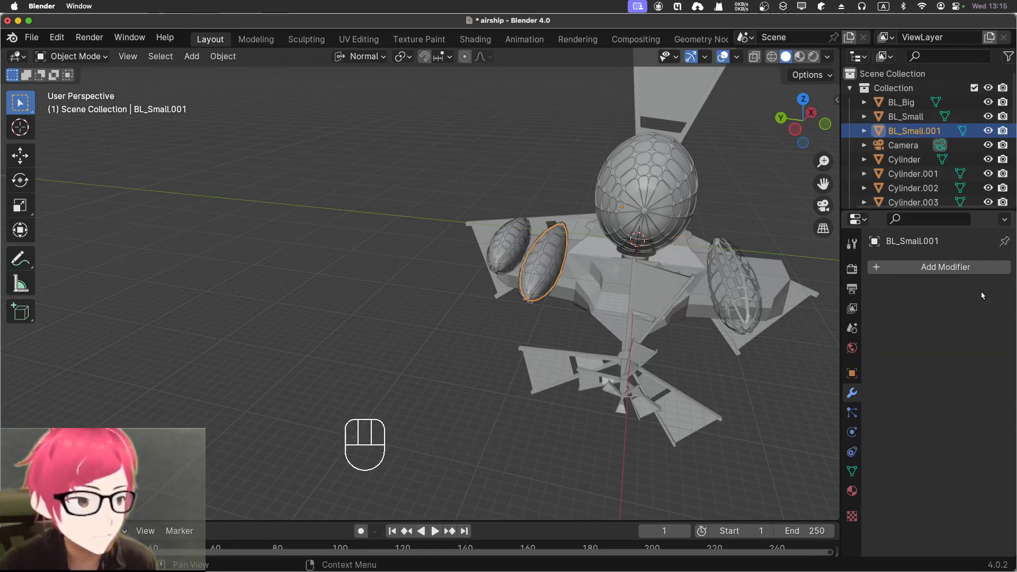
# Set the origin of BL_Small.001 to the 3D cursor and add a Mirror modifier across the Y axis only
pyautogui.rightClick(544, 263)
pyautogui.moveTo(545, 259)
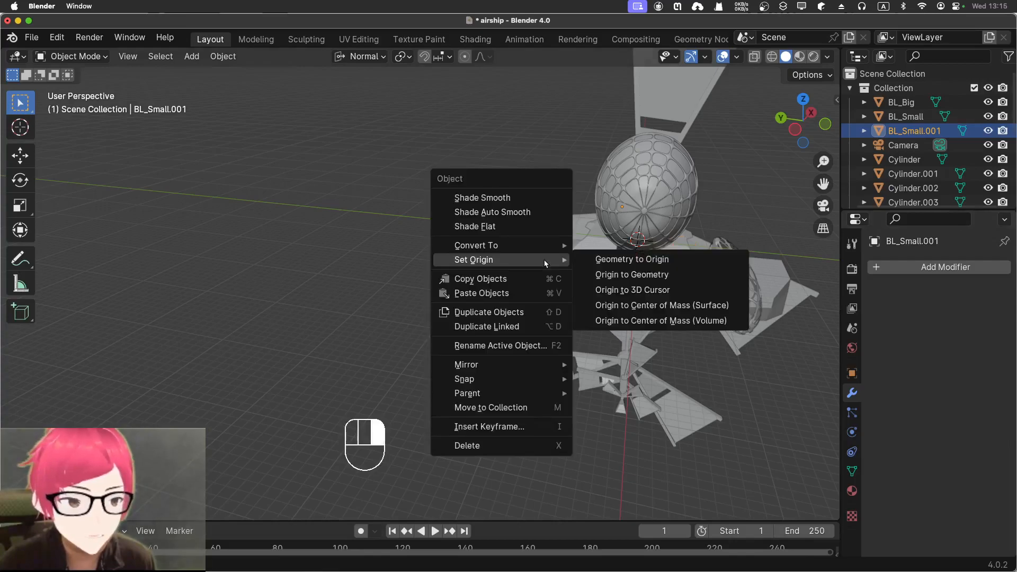
pyautogui.click(642, 290)
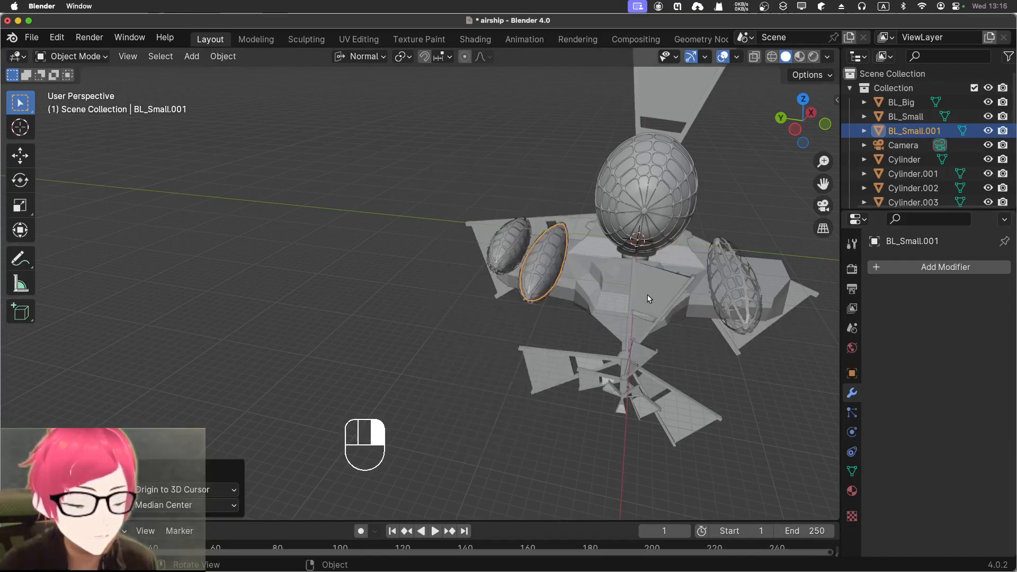
pyautogui.click(965, 267)
pyautogui.click(904, 270)
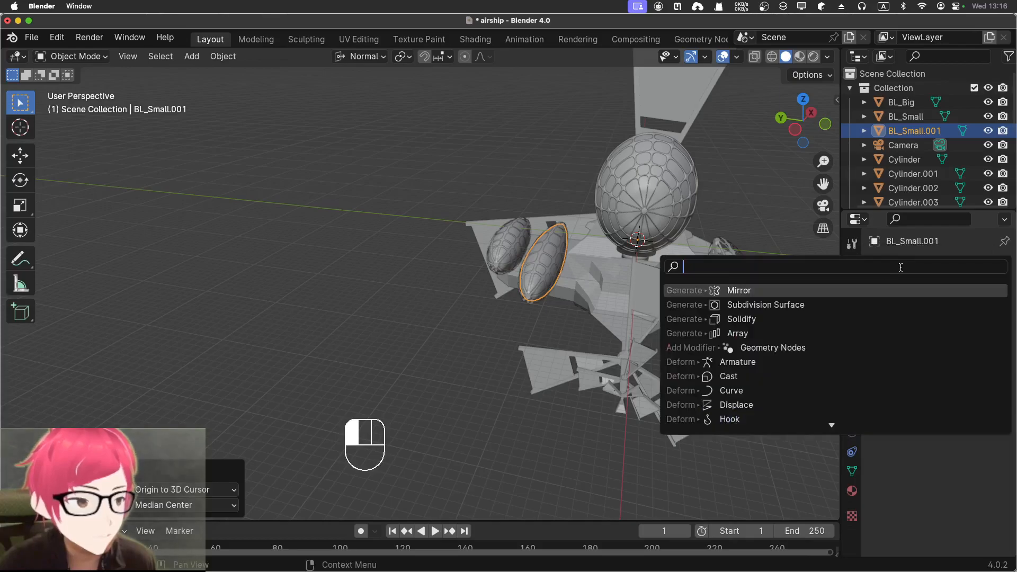
pyautogui.click(833, 286)
pyautogui.click(956, 312)
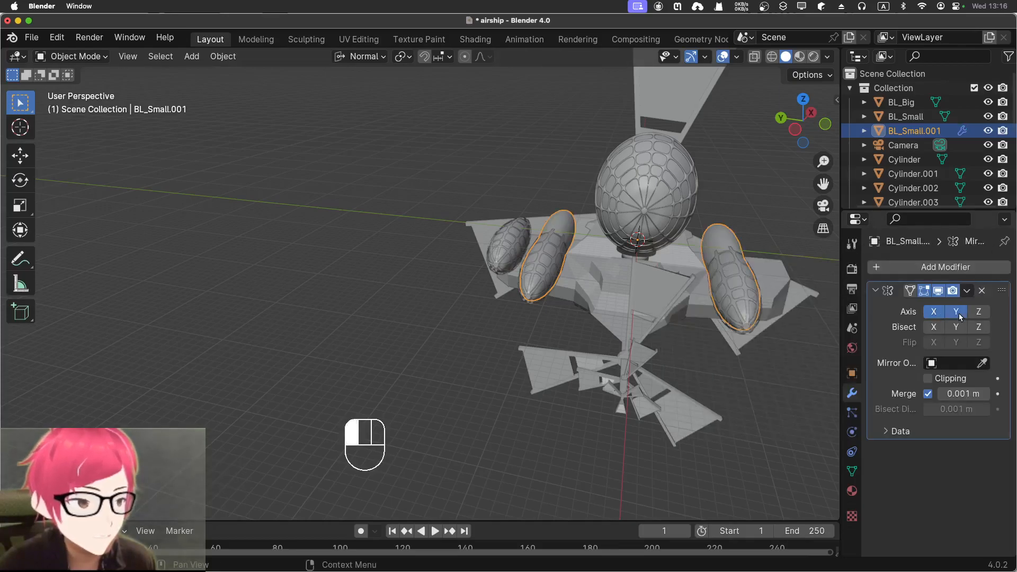
pyautogui.click(940, 317)
# Set the origin of frame_small to the 3D cursor and add a Mirror modifier across the Y axis only
pyautogui.moveTo(761, 365); pyautogui.dragTo(622, 299, button='middle')
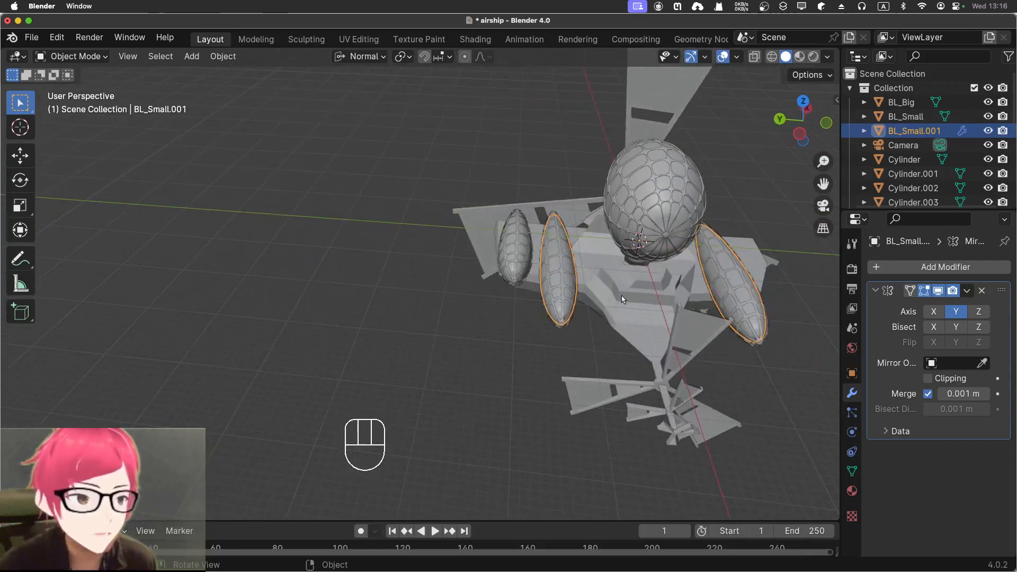
pyautogui.click(507, 249)
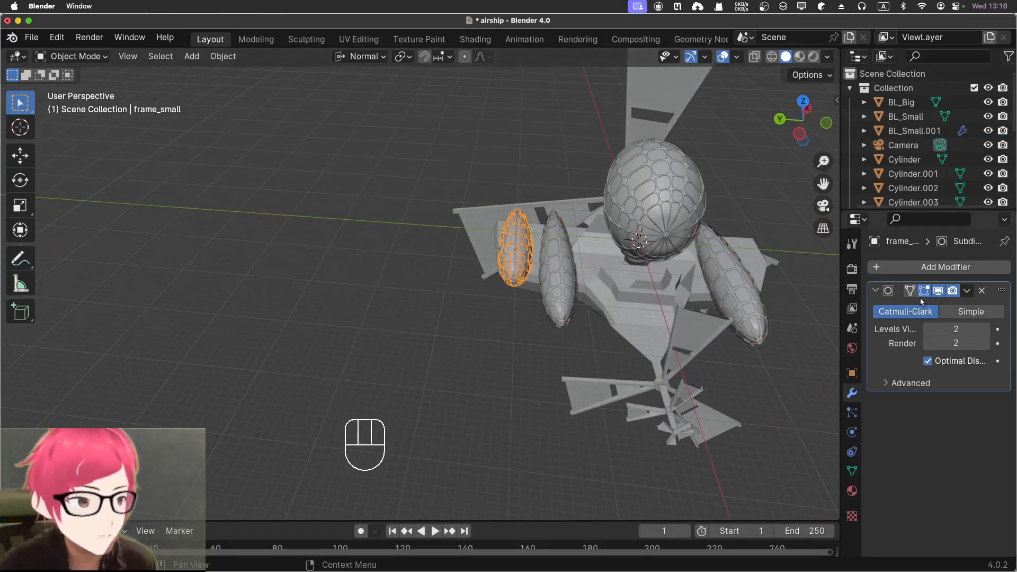
pyautogui.moveTo(513, 239); pyautogui.dragTo(595, 270, button='right')
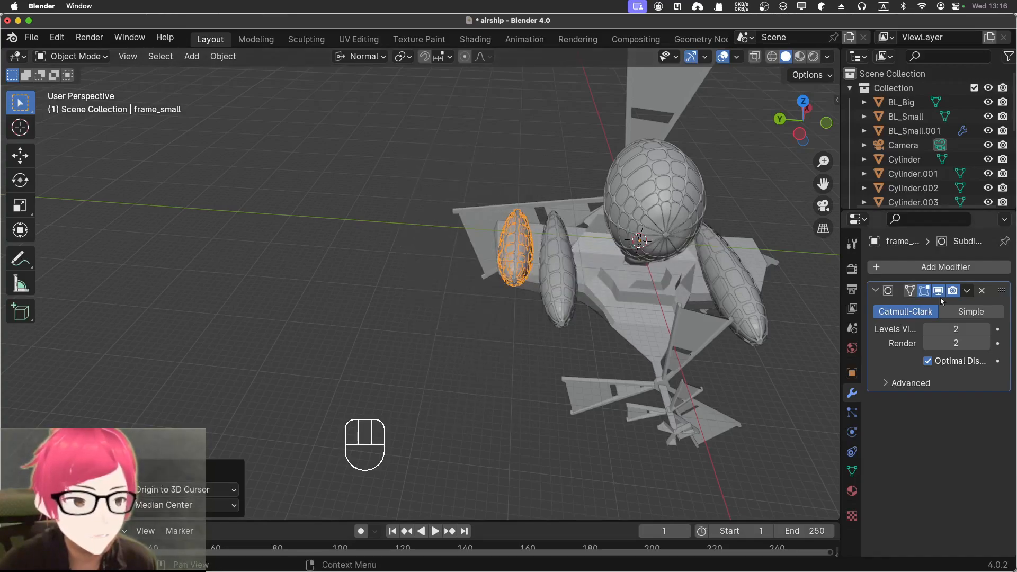
pyautogui.click(969, 271)
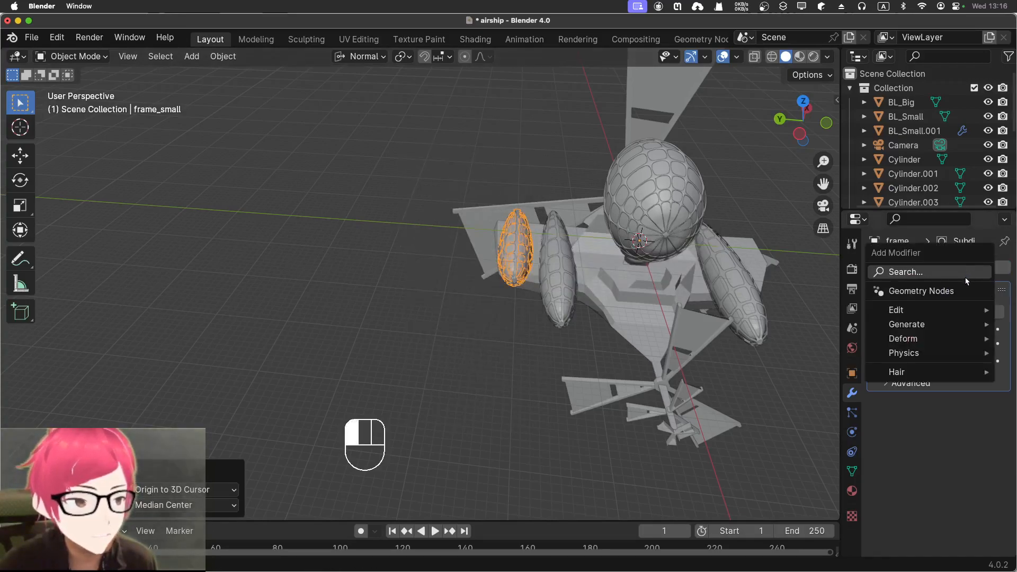
pyautogui.click(964, 275)
pyautogui.click(794, 305)
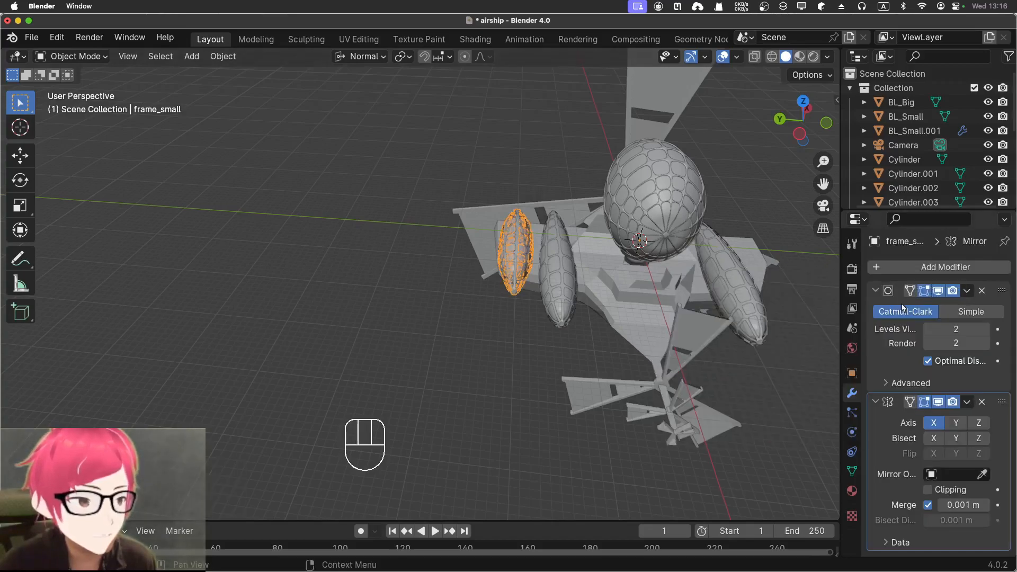
pyautogui.click(933, 423)
pyautogui.click(956, 422)
pyautogui.click(436, 268)
# Set the origin of the outer balloon BL_Small to the 3D cursor
pyautogui.scroll(4, 494, 227)
pyautogui.click(596, 225)
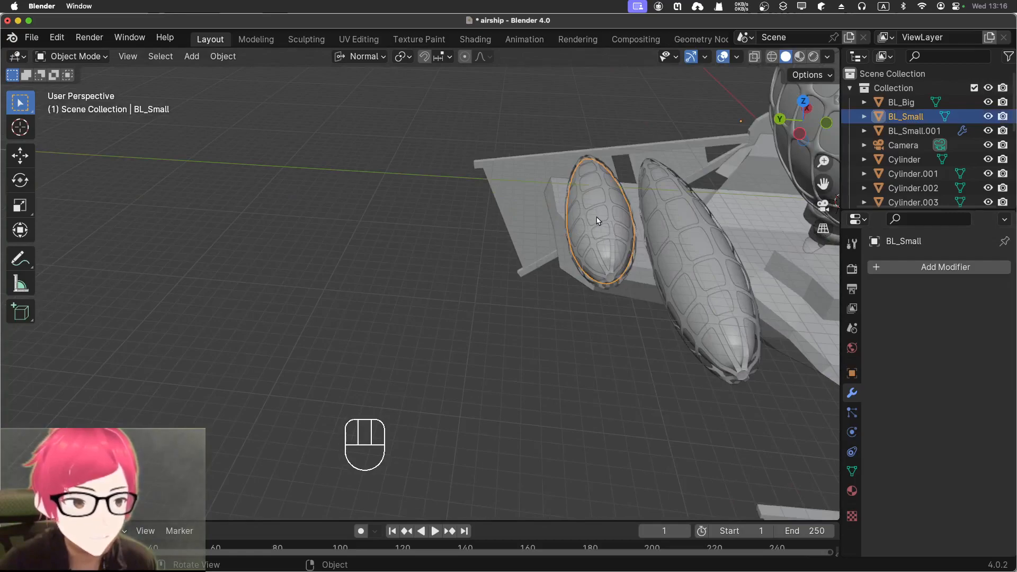
pyautogui.rightClick(595, 224)
pyautogui.moveTo(599, 221)
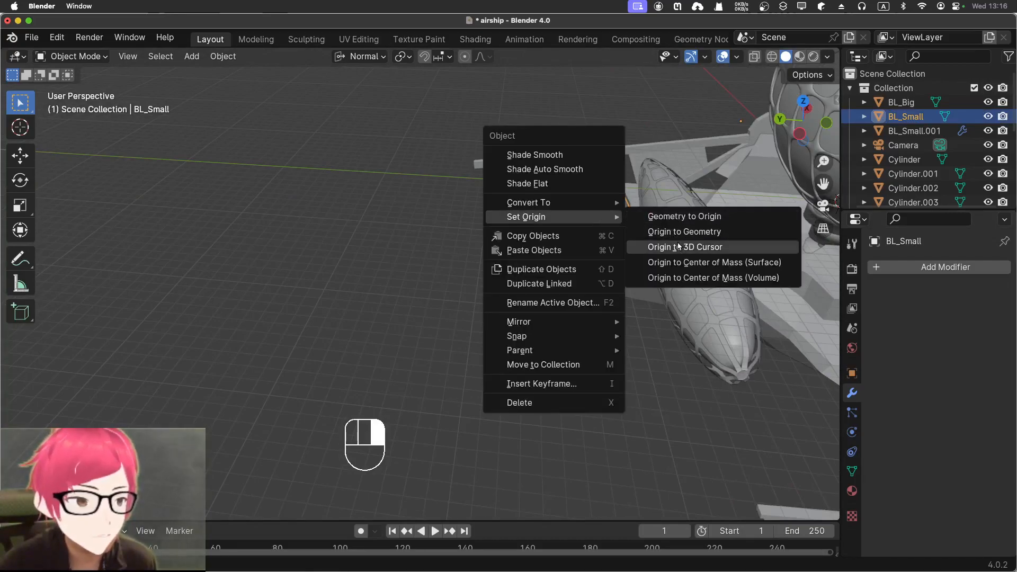
pyautogui.click(678, 247)
# Add a Mirror modifier to BL_Small that mirrors across the Y axis only, and deselect the balloon
pyautogui.click(924, 266)
pyautogui.click(916, 274)
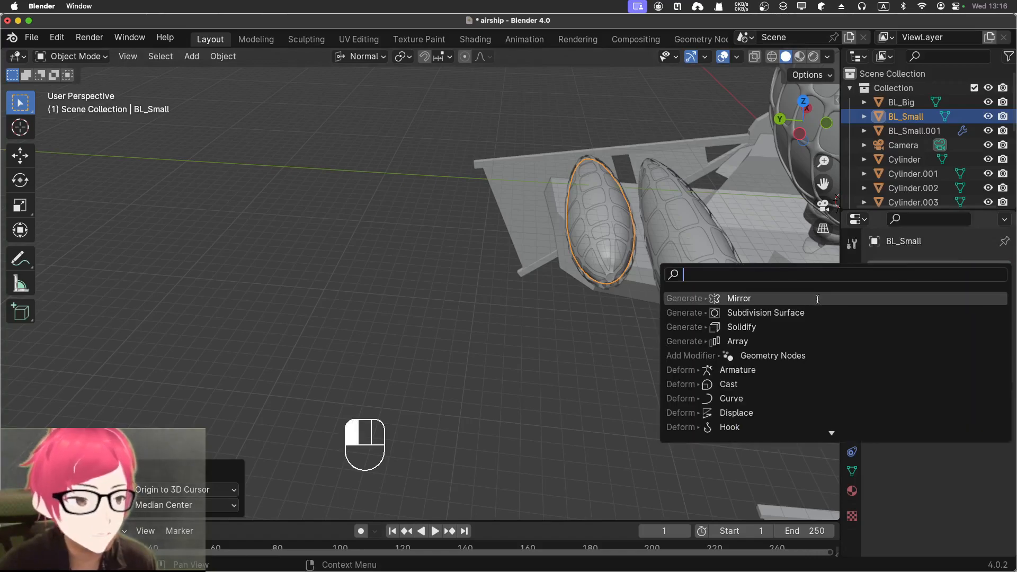
pyautogui.click(833, 295)
pyautogui.moveTo(798, 302); pyautogui.dragTo(695, 345, button='middle')
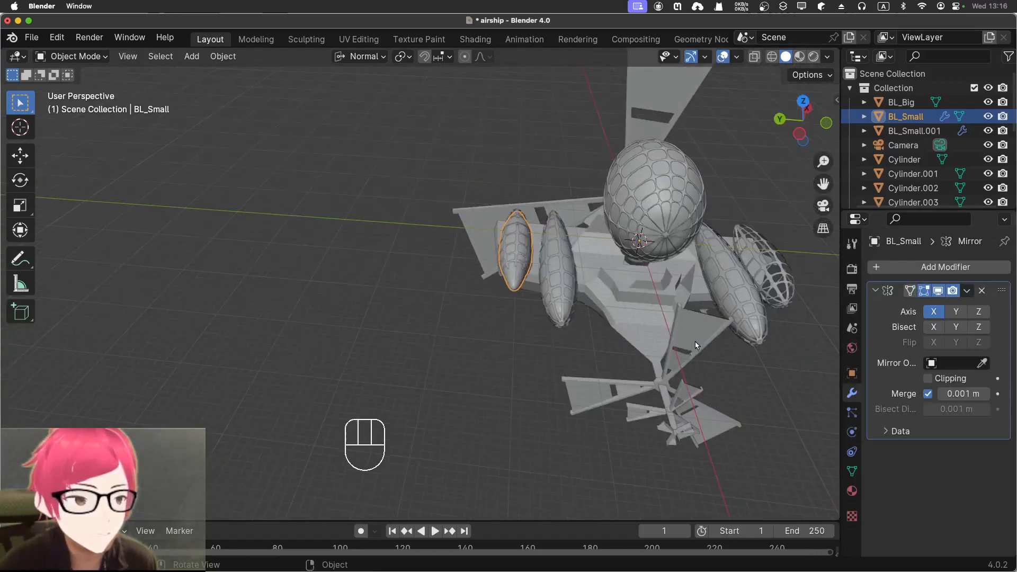
pyautogui.click(955, 311)
pyautogui.click(933, 311)
pyautogui.click(605, 339)
# Play the airship's propeller animation, stop it, and inspect the mirrored balloons from several angles
pyautogui.moveTo(606, 339); pyautogui.dragTo(432, 450, button='middle')
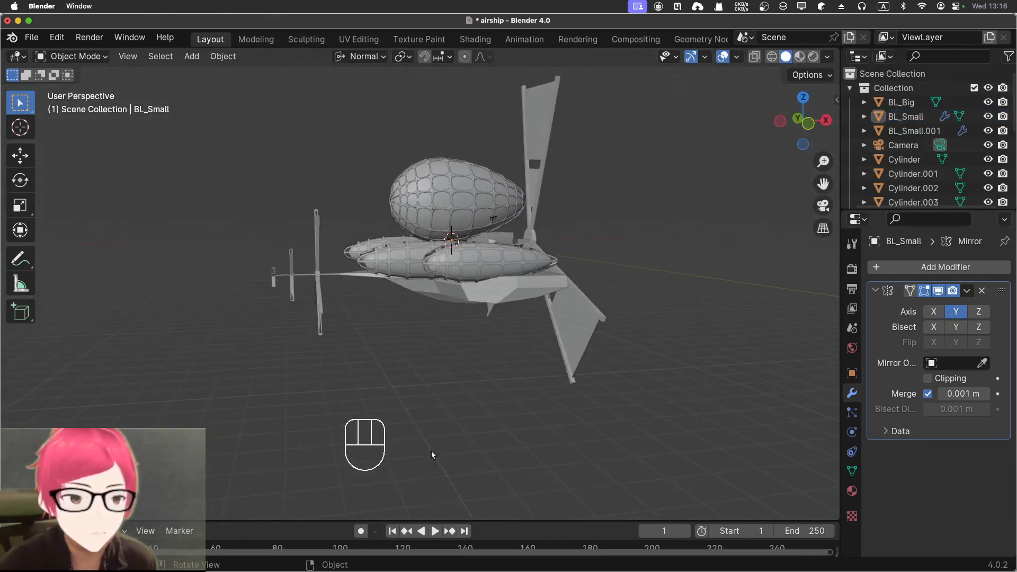
pyautogui.click(434, 530)
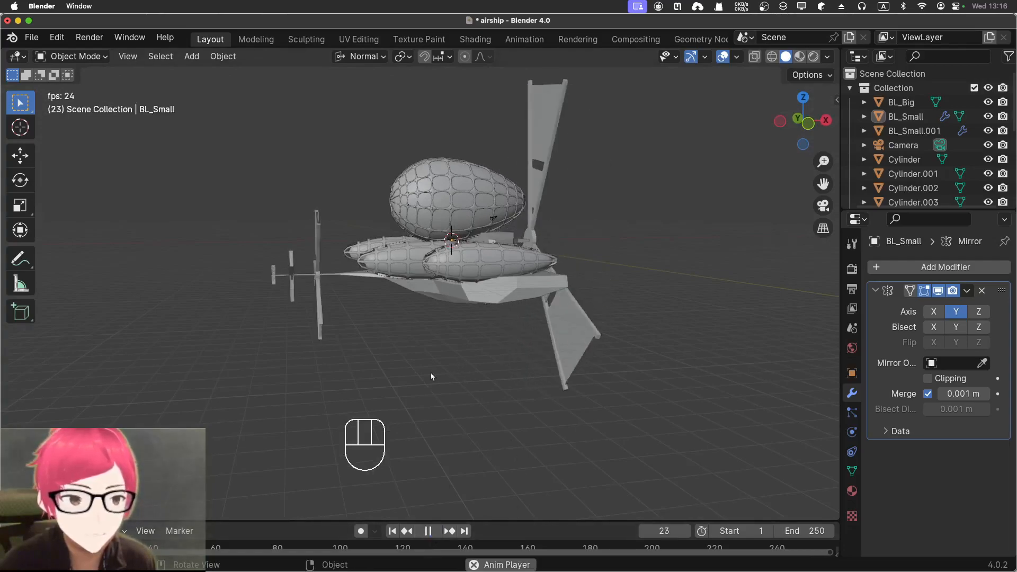
pyautogui.moveTo(366, 379); pyautogui.dragTo(491, 394, button='middle')
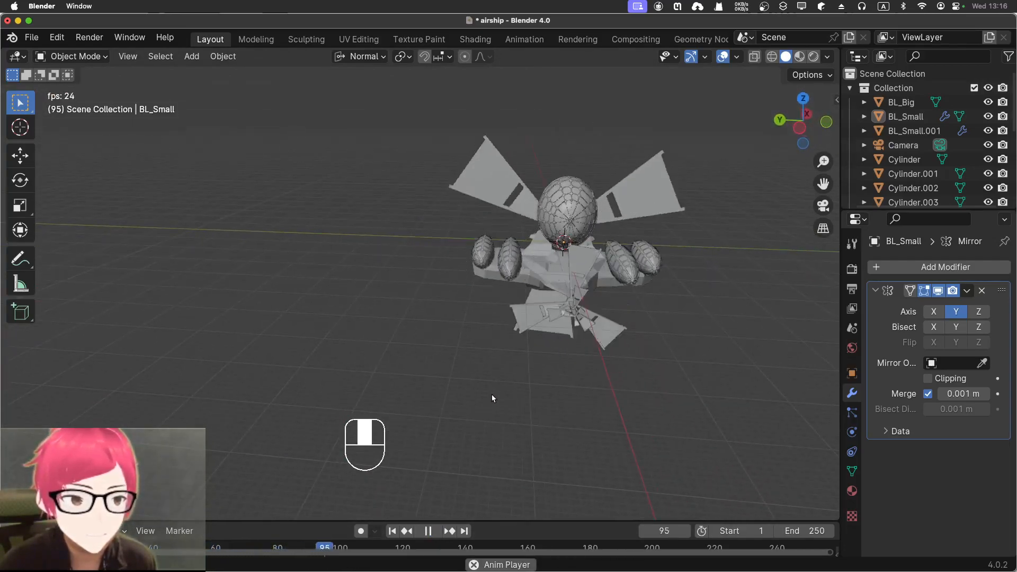
pyautogui.click(428, 531)
pyautogui.scroll(5, 478, 296)
pyautogui.scroll(-3, 478, 296)
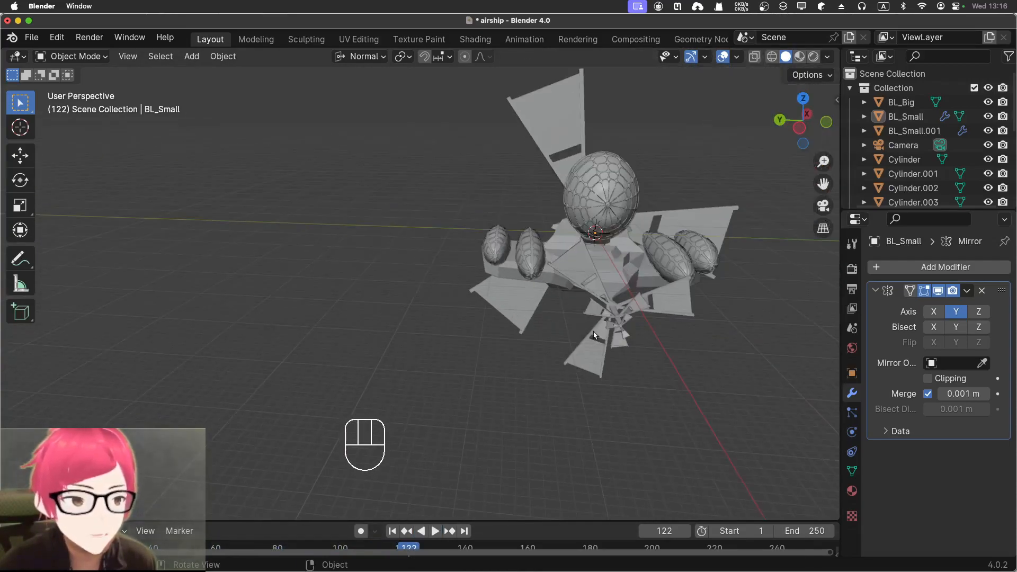
pyautogui.moveTo(606, 331); pyautogui.dragTo(477, 336, button='middle')
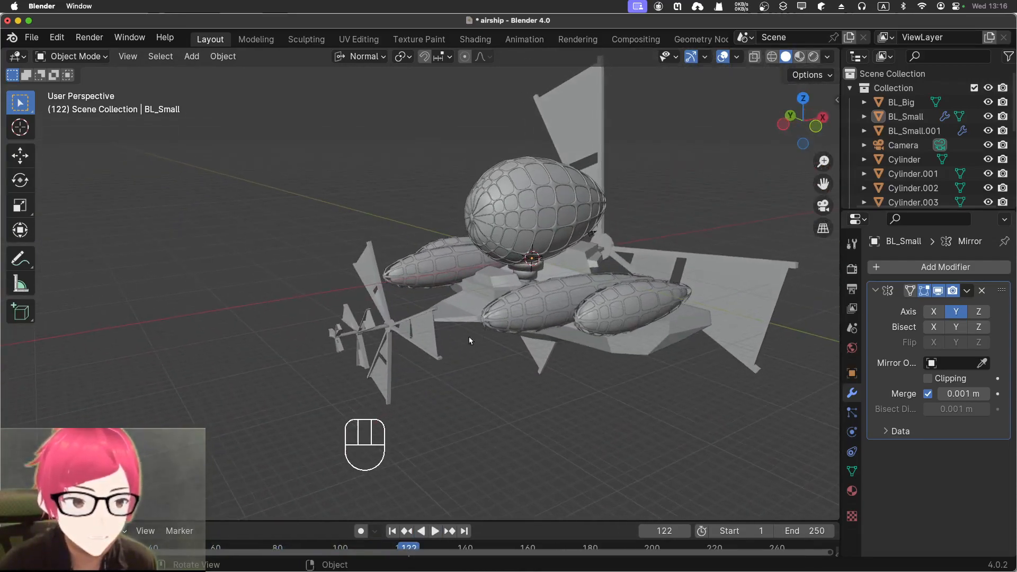
# Duplicate the middle tail propeller Cylinder.006 in top view and place the copy at the inner small balloon's tip, about 11.1 m in X and 13 m in Y
pyautogui.click(352, 327)
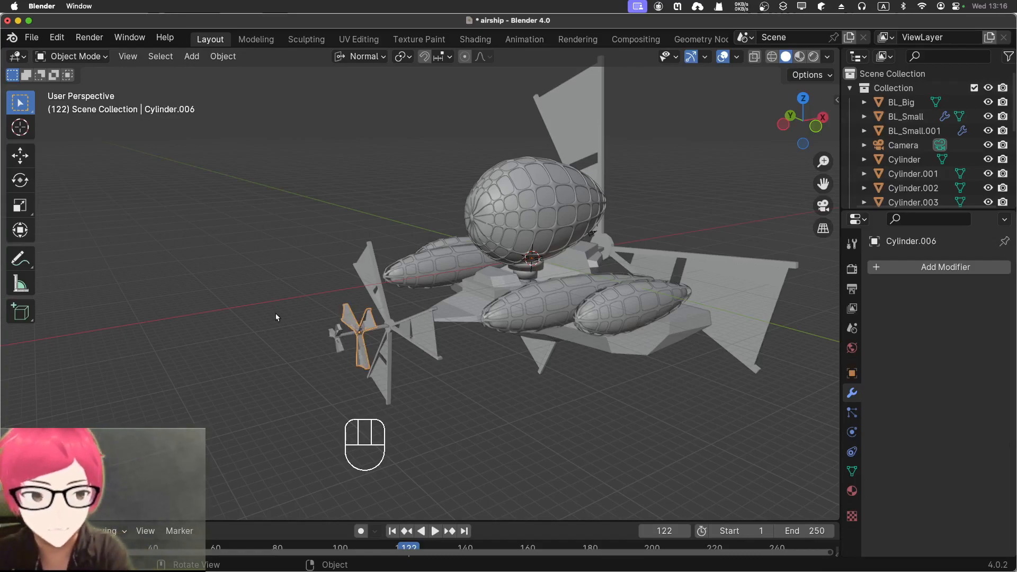
pyautogui.moveTo(281, 315); pyautogui.dragTo(336, 339, button='middle')
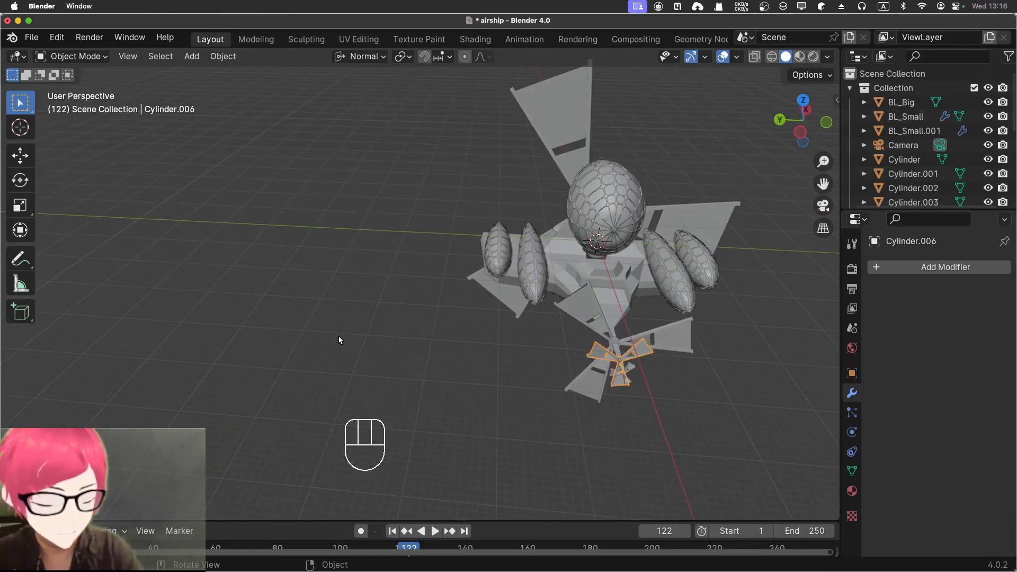
pyautogui.press('KP_7')
pyautogui.hotkey('shift', 'd')
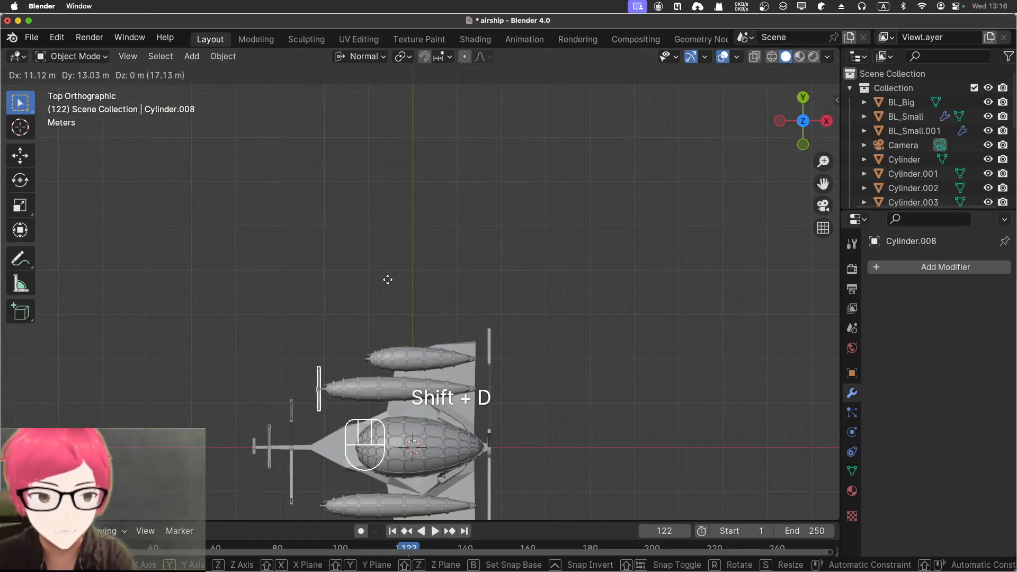
pyautogui.click(387, 280)
pyautogui.hotkey('shift', 'd')
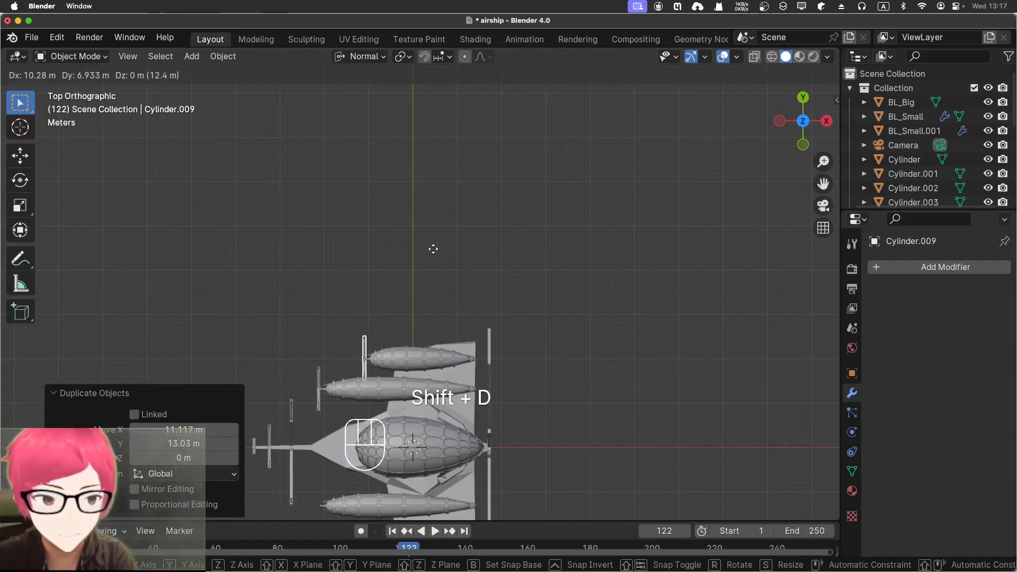
pyautogui.click(433, 248)
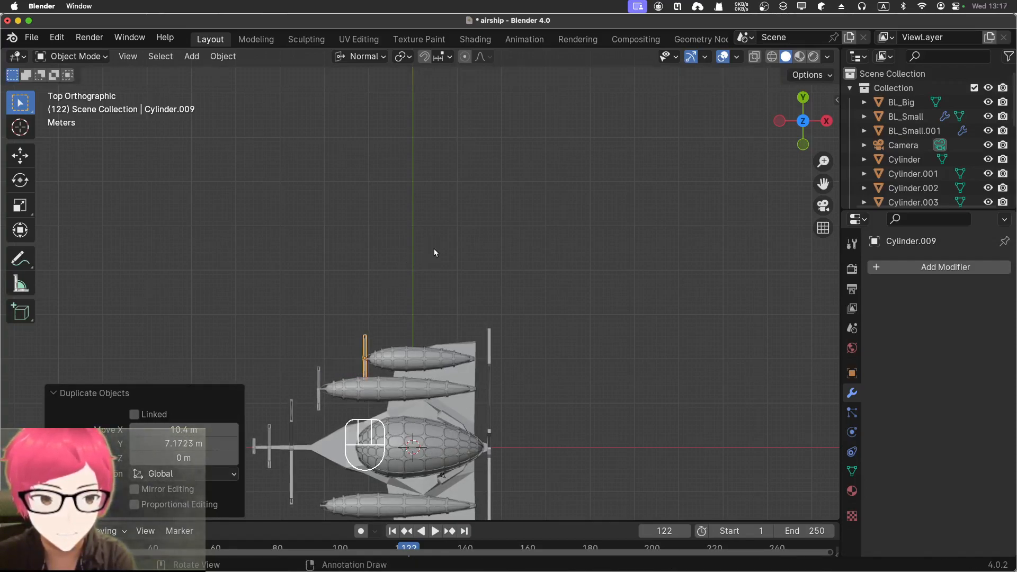
pyautogui.scroll(-2, 420, 281)
pyautogui.scroll(2, 418, 284)
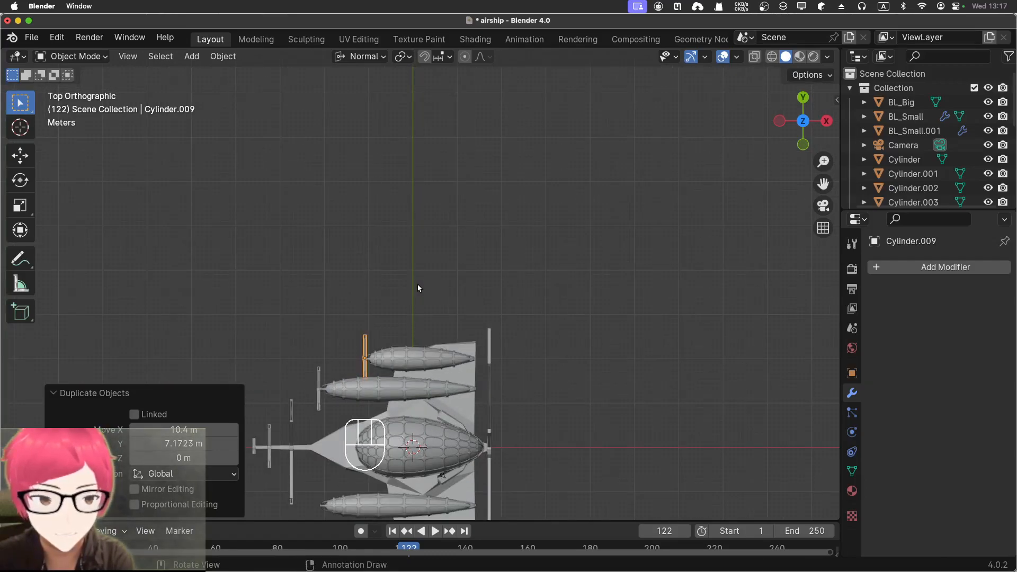
pyautogui.press('super+z')
# Duplicate the smallest tail propeller and place the copy at the outer small balloon's tip, about 24.9 m in X and 20.1 m in Y
pyautogui.hotkey('shift', 'd')
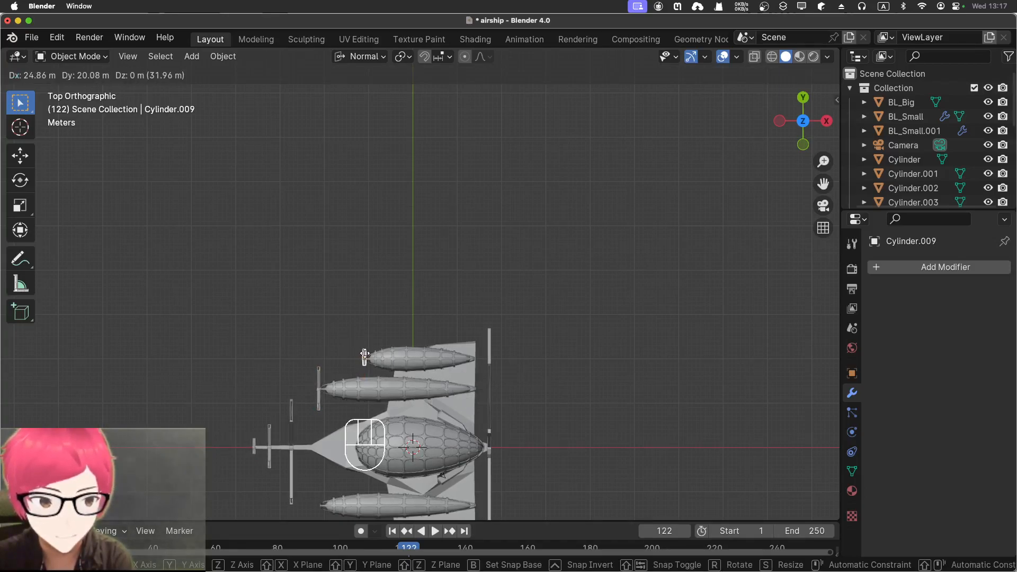
pyautogui.click(364, 357)
# Try to move both small-balloon propeller copies together along their local Z axis
pyautogui.press('KP_1')
pyautogui.moveTo(339, 355); pyautogui.dragTo(467, 281, button='middle')
pyautogui.moveTo(366, 270); pyautogui.dragTo(336, 249, button='middle')
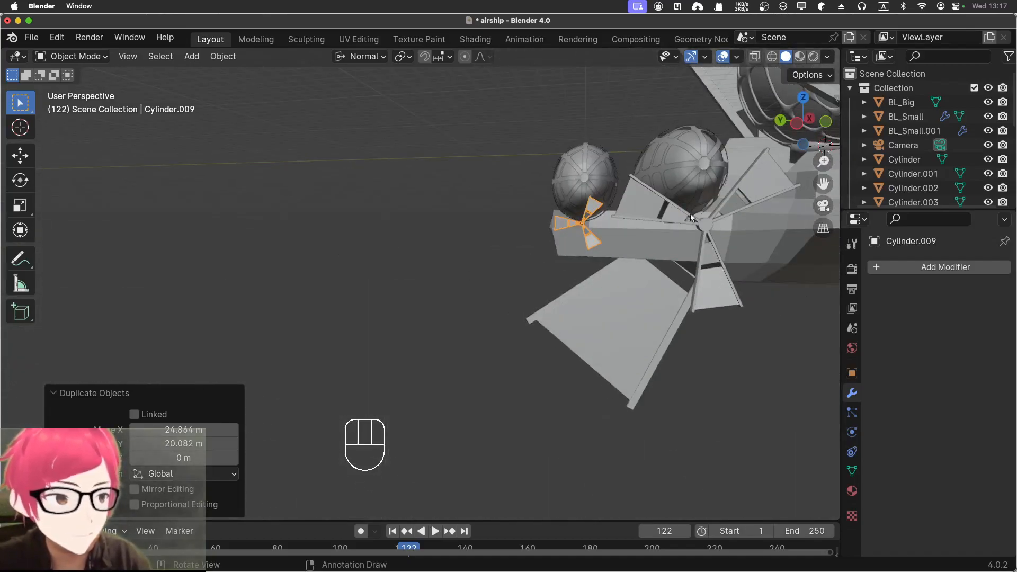
pyautogui.click(626, 233)
pyautogui.keyDown('shift'); pyautogui.click(574, 226); pyautogui.keyUp('shift')
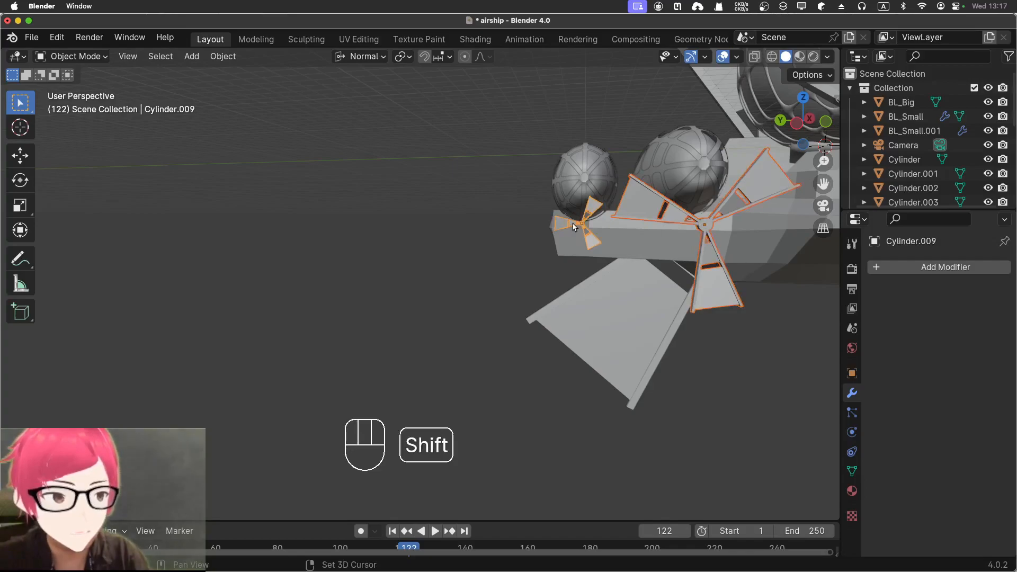
pyautogui.press('g')
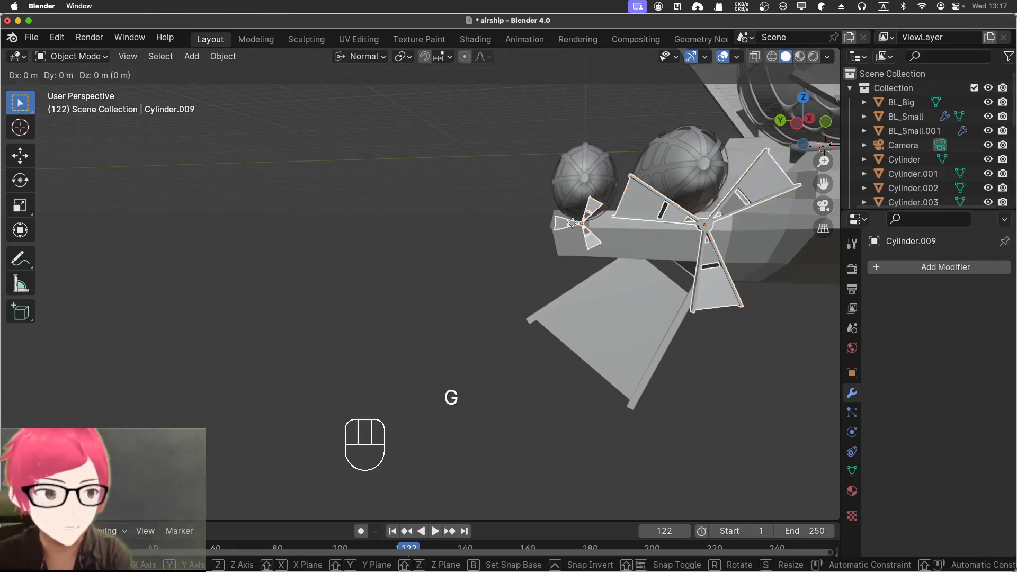
pyautogui.press('z')
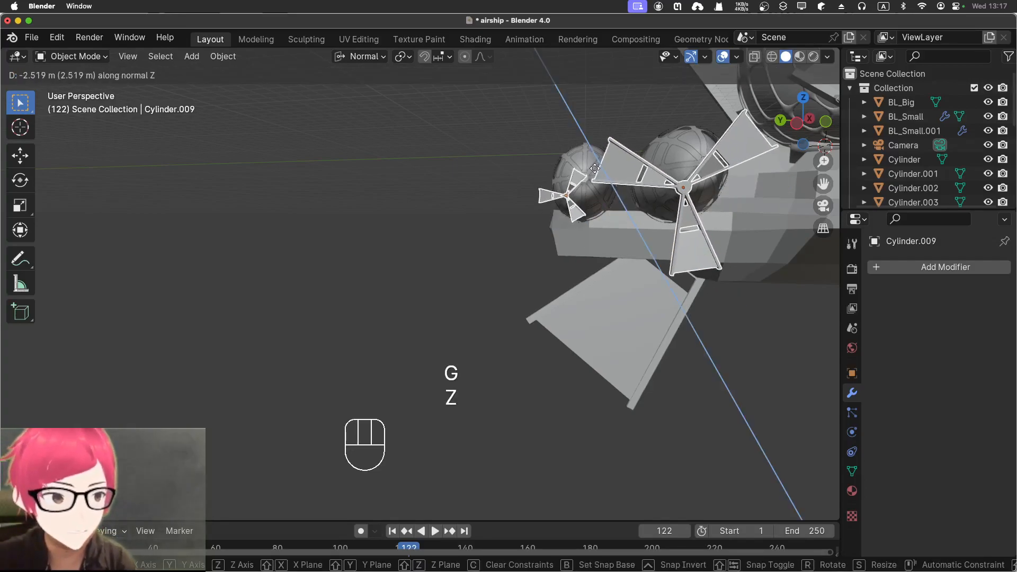
pyautogui.rightClick(595, 173)
# Apply all transforms to the outer balloon's propeller copy, then undo it
pyautogui.click(503, 250)
pyautogui.click(564, 226)
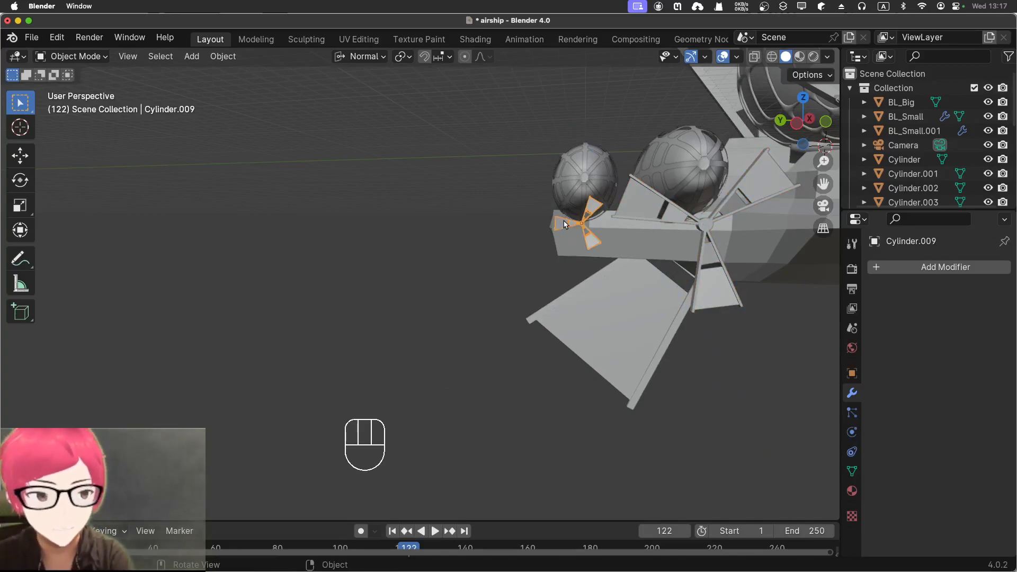
pyautogui.hotkey('ctrl', 'a')
pyautogui.click(563, 221)
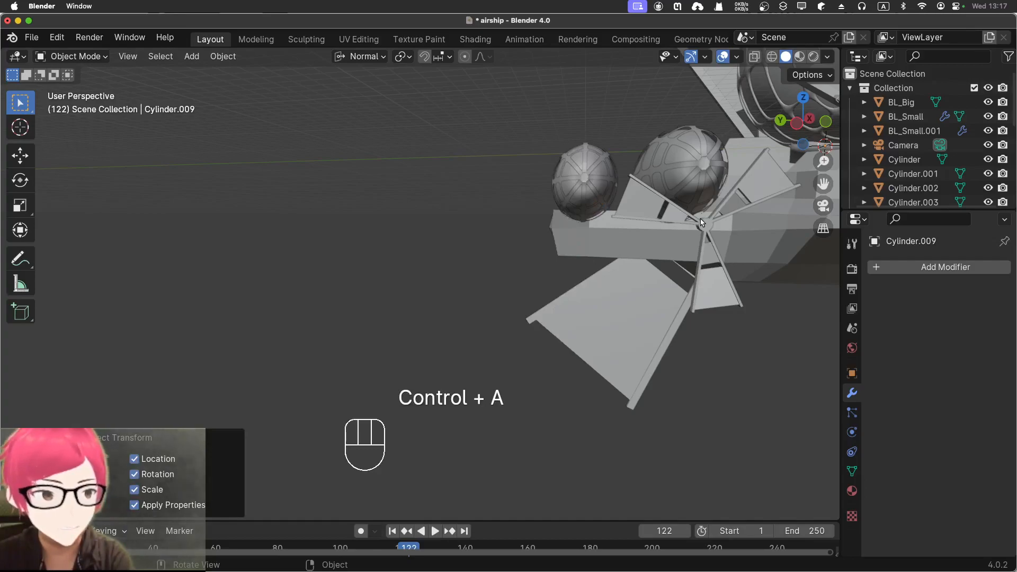
pyautogui.press('super+z')
# Apply only the location of the outer balloon's propeller copy and try moving it along its Z axis
pyautogui.click(500, 223)
pyautogui.click(560, 223)
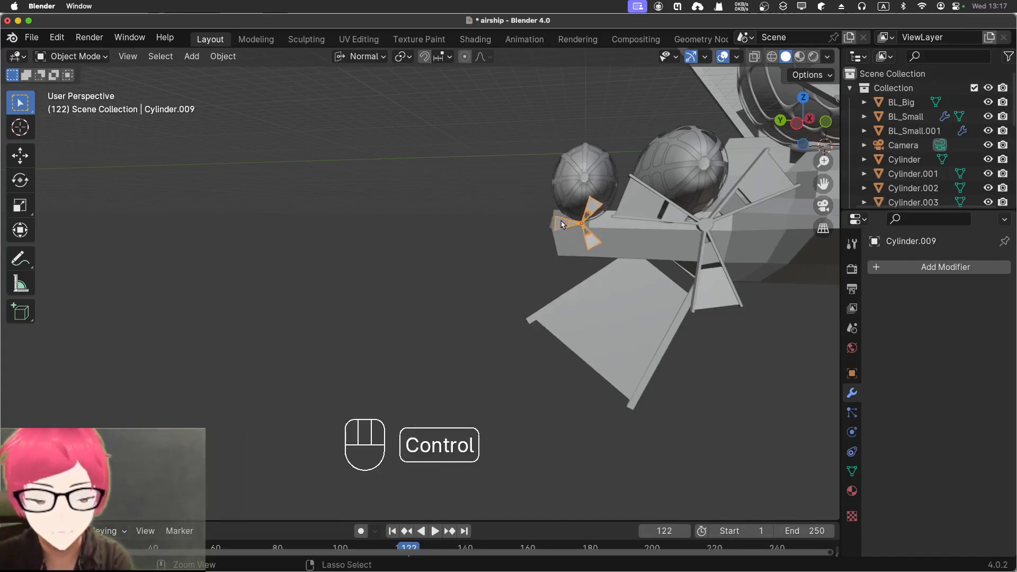
pyautogui.hotkey('ctrl', 'a')
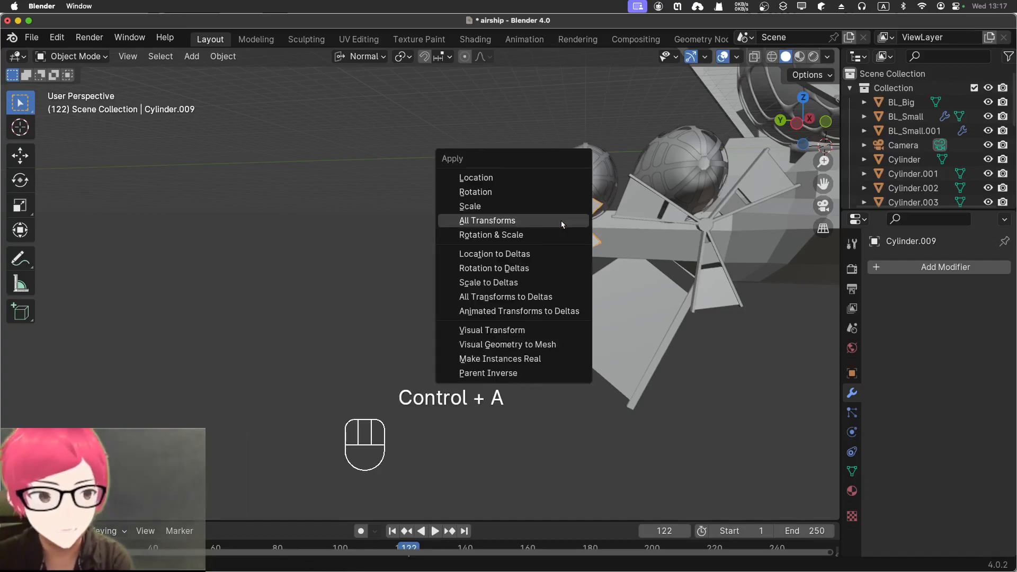
pyautogui.click(557, 179)
pyautogui.press('g')
pyautogui.press('z')
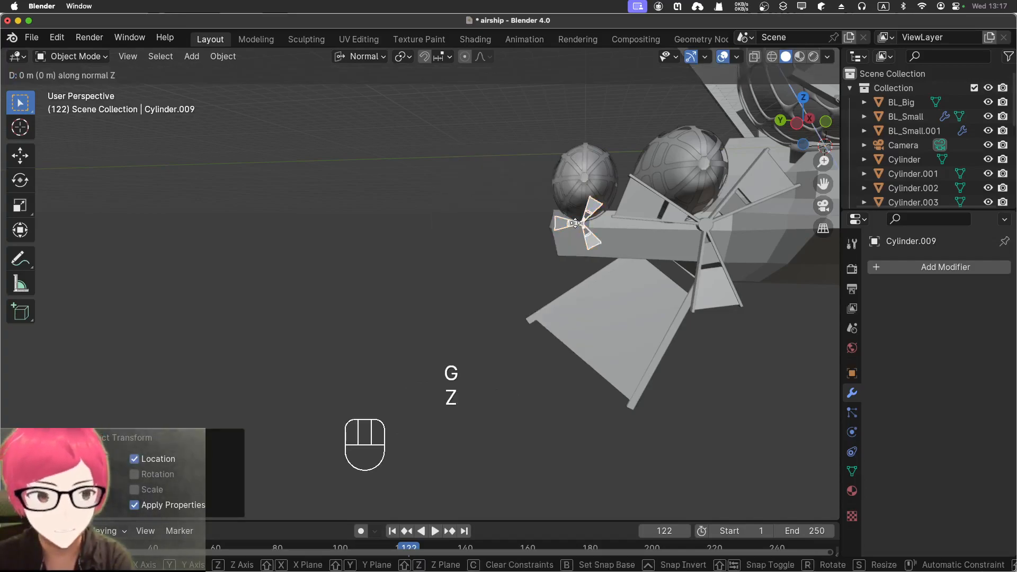
pyautogui.rightClick(584, 188)
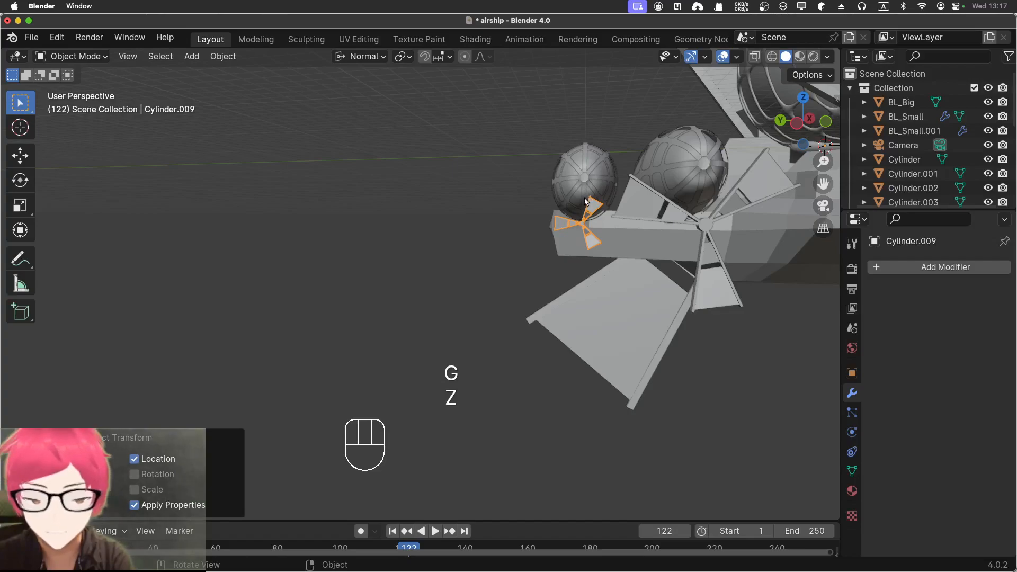
# Return the animation to frame 1 and check where the outer balloon's propeller copy sits, undoing and repeating the frame jump
pyautogui.click(402, 530)
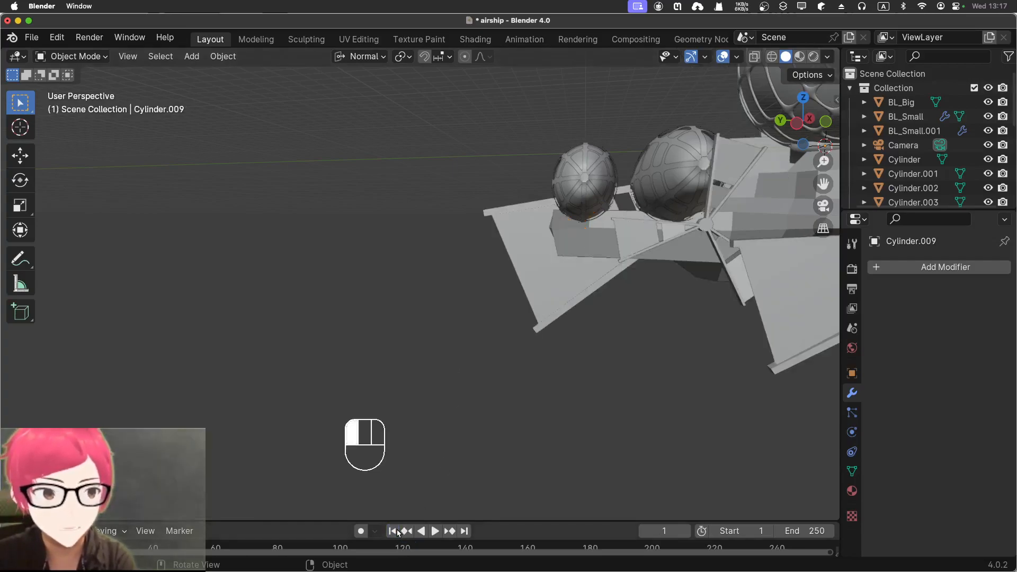
pyautogui.moveTo(463, 348); pyautogui.dragTo(472, 346, button='middle')
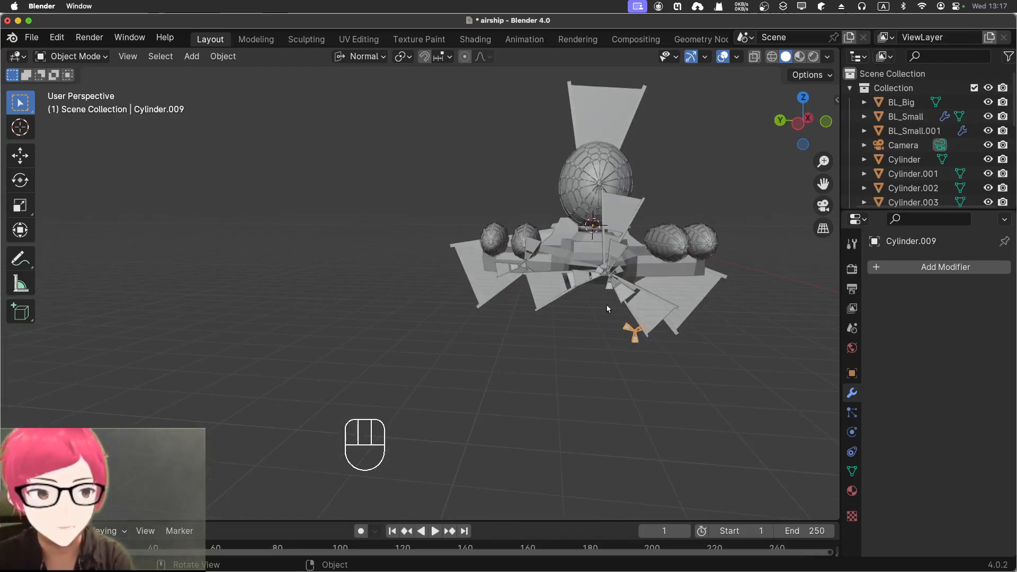
pyautogui.press('super+z')
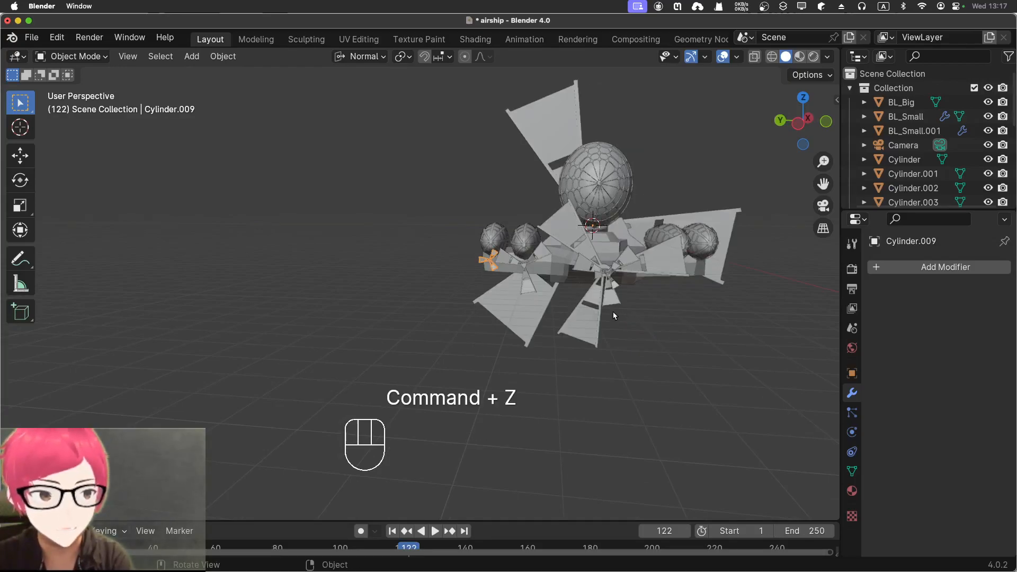
pyautogui.click(394, 532)
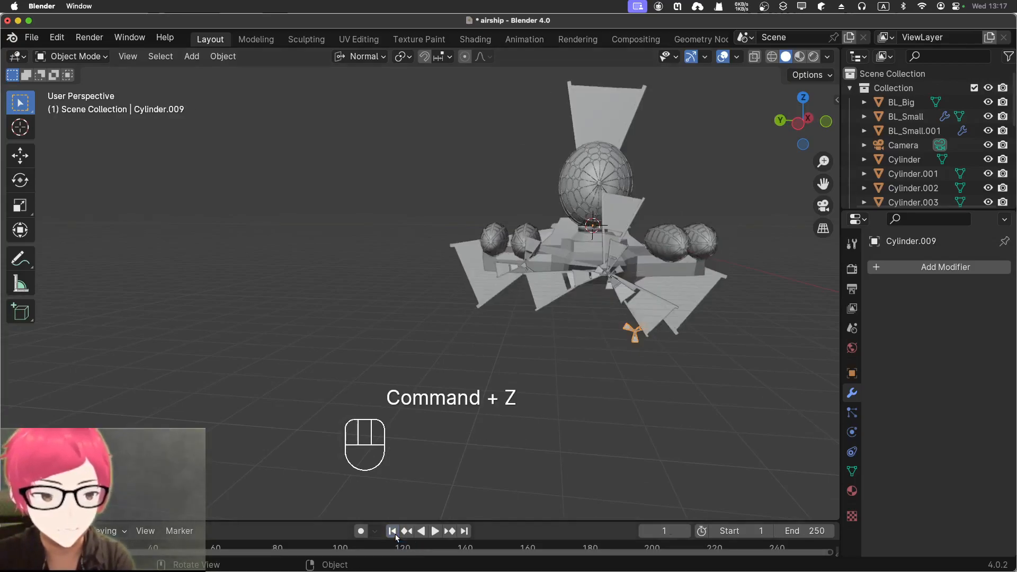
# Undo back to before the two small-balloon propeller copies were made, with Cylinder.006 selected
pyautogui.press('super+z')
pyautogui.press('super+z')
pyautogui.press('super+z')
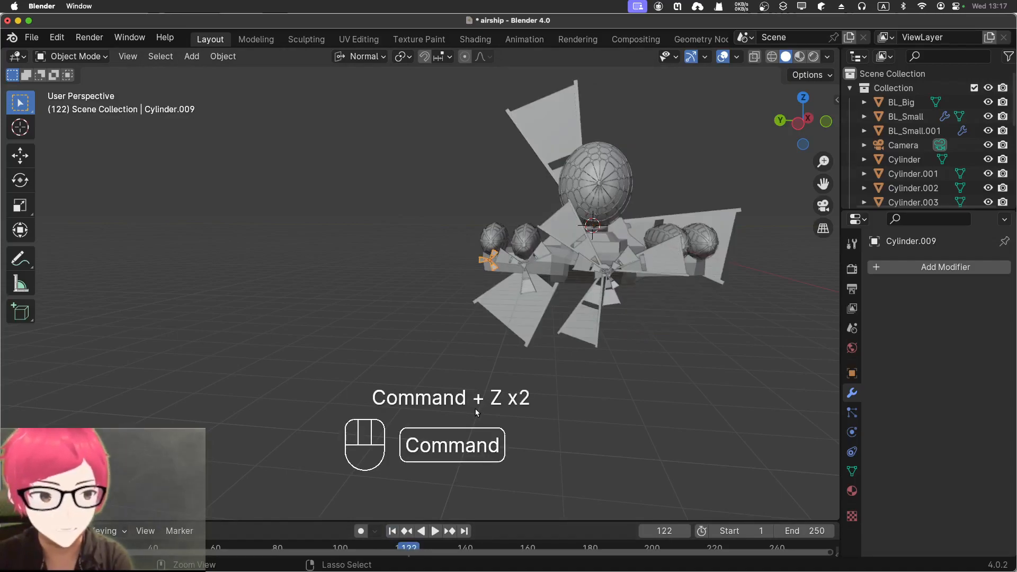
pyautogui.press('super+z')
pyautogui.press('super+z')
pyautogui.press('super+z')
pyautogui.press('super+z')
pyautogui.press('super+z')
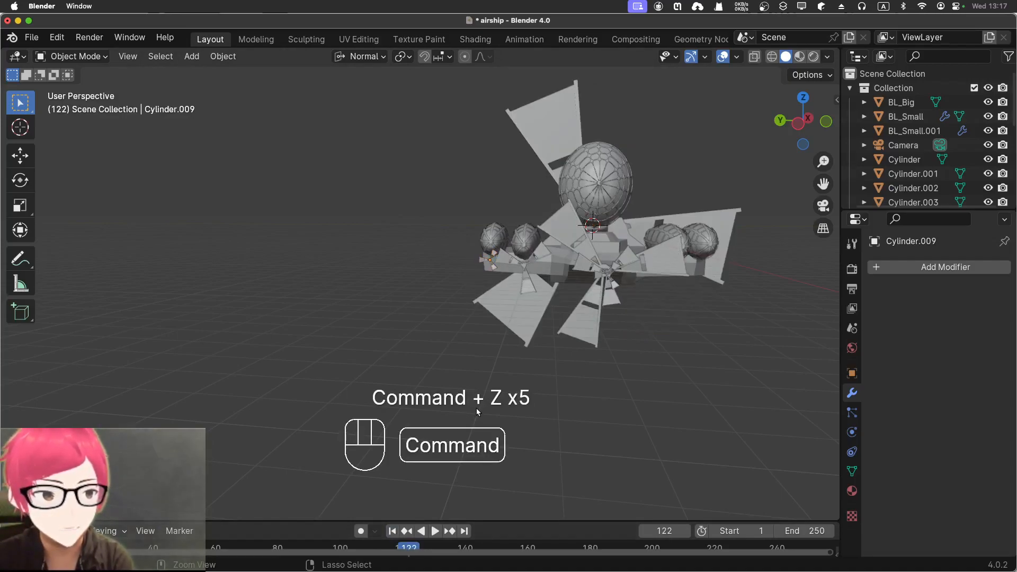
pyautogui.press('super+z')
pyautogui.press('super+z')
pyautogui.press('super+z')
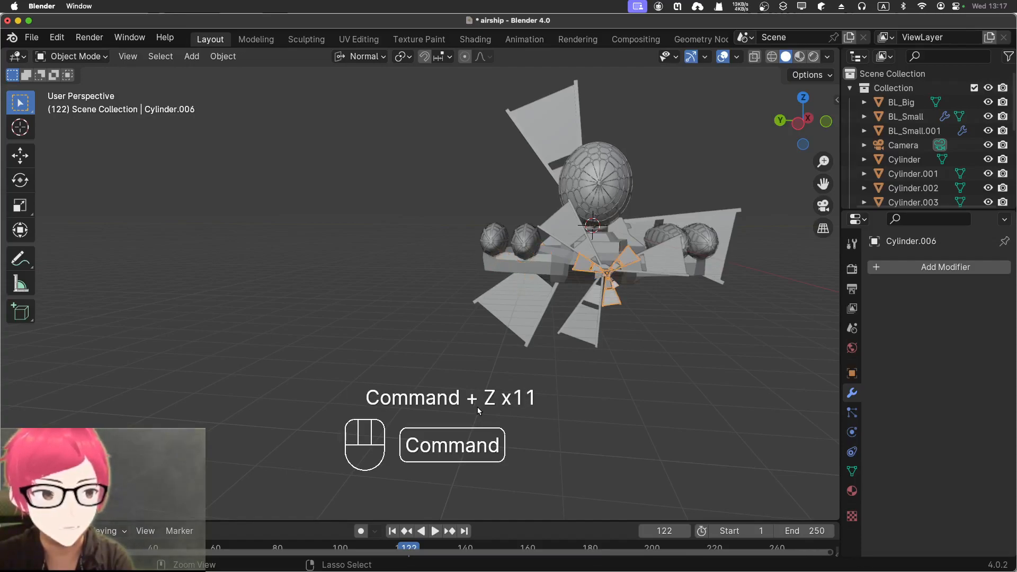
# At frame 1, duplicate Cylinder.006 in front view to the inner small balloon's tip, about 11.5 m in X and 3.6 m in Z
pyautogui.click(392, 531)
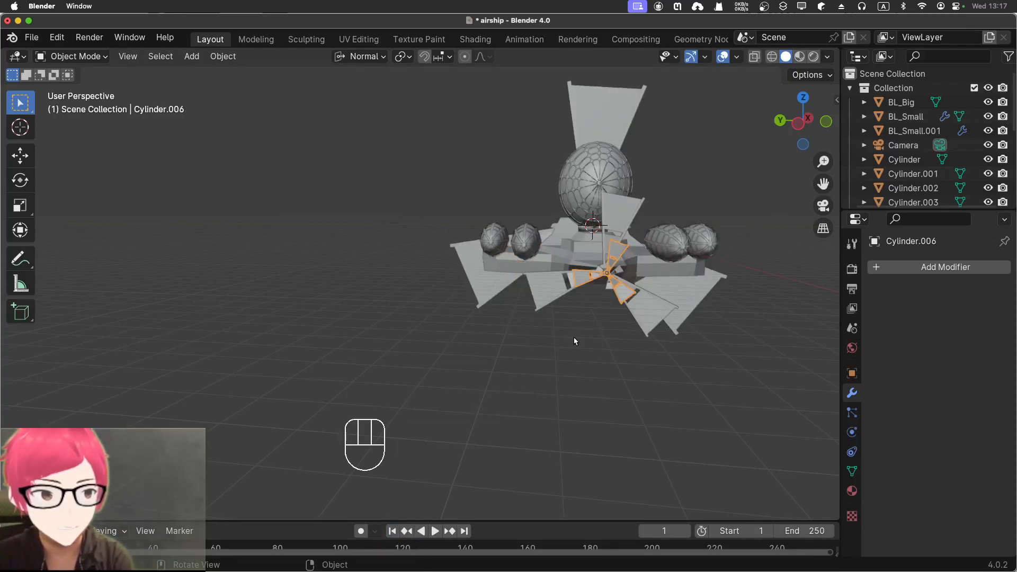
pyautogui.scroll(2, 573, 338)
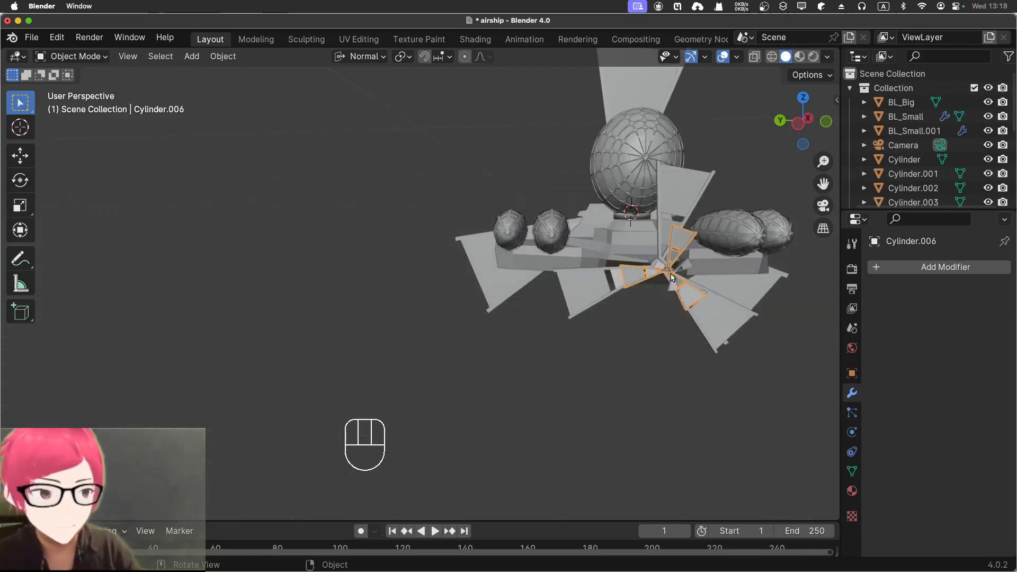
pyautogui.press('KP_1')
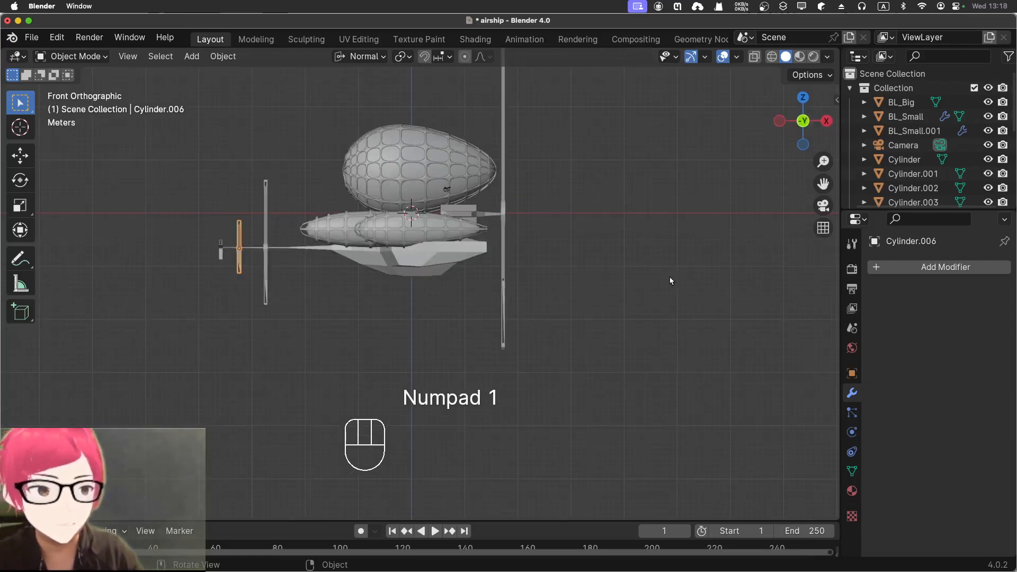
pyautogui.press('KP_3')
pyautogui.press('KP_1')
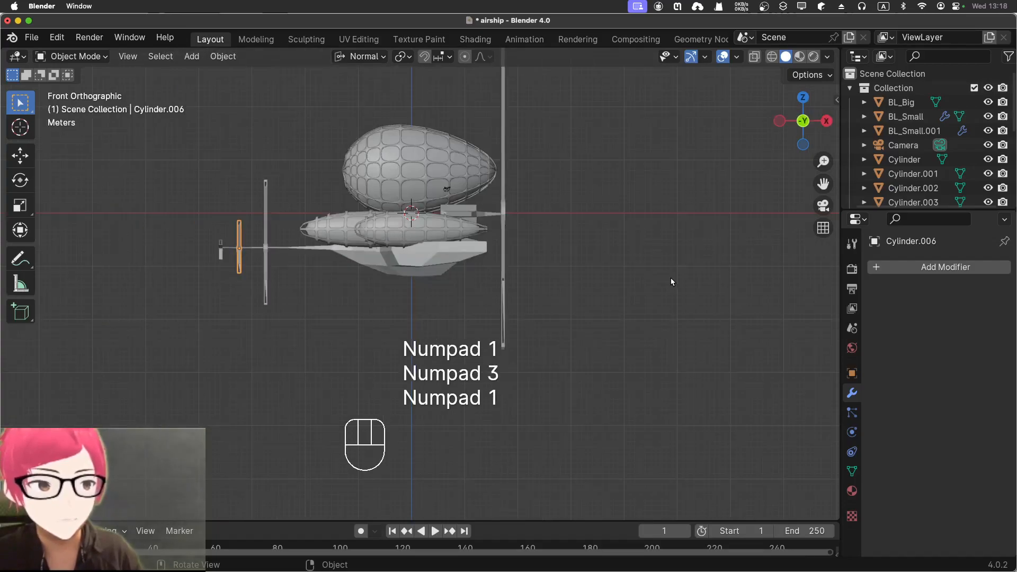
pyautogui.hotkey('shift', 'd')
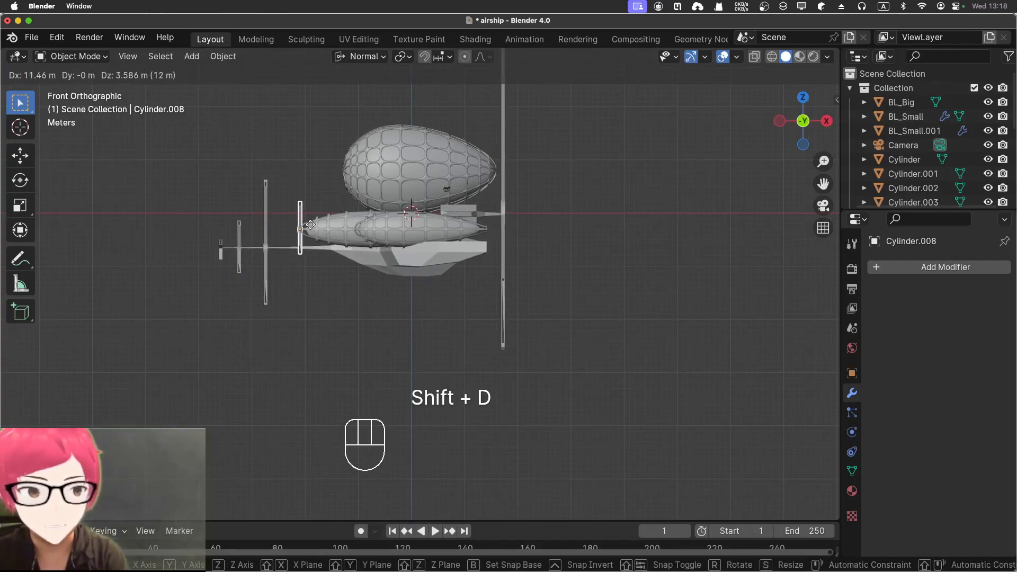
pyautogui.click(310, 228)
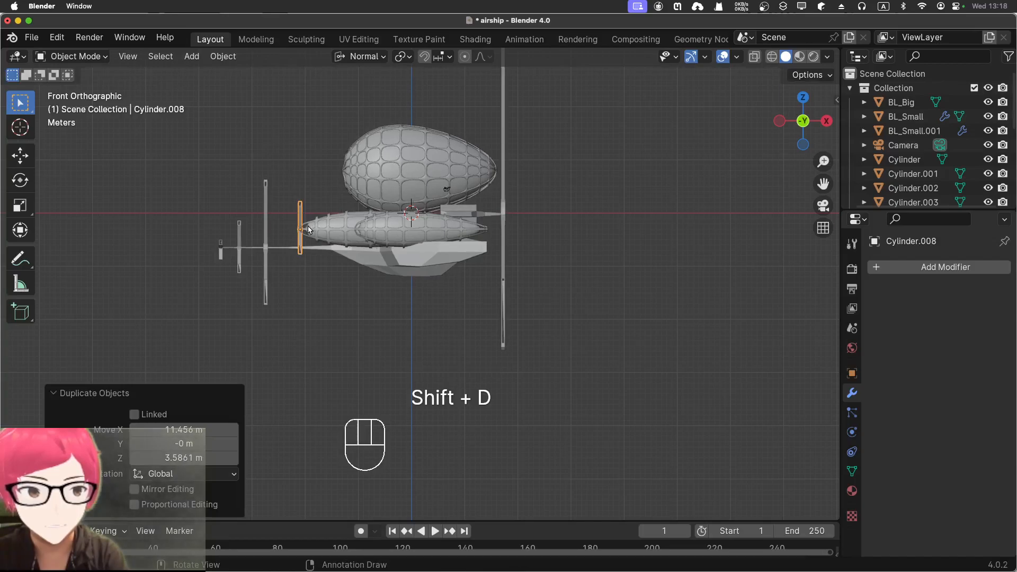
# Duplicate the smallest tail propeller to the outer small balloon's tip in front view, about 24.9 m in X and 3.7 m in Z
pyautogui.click(218, 253)
pyautogui.hotkey('shift', 'd')
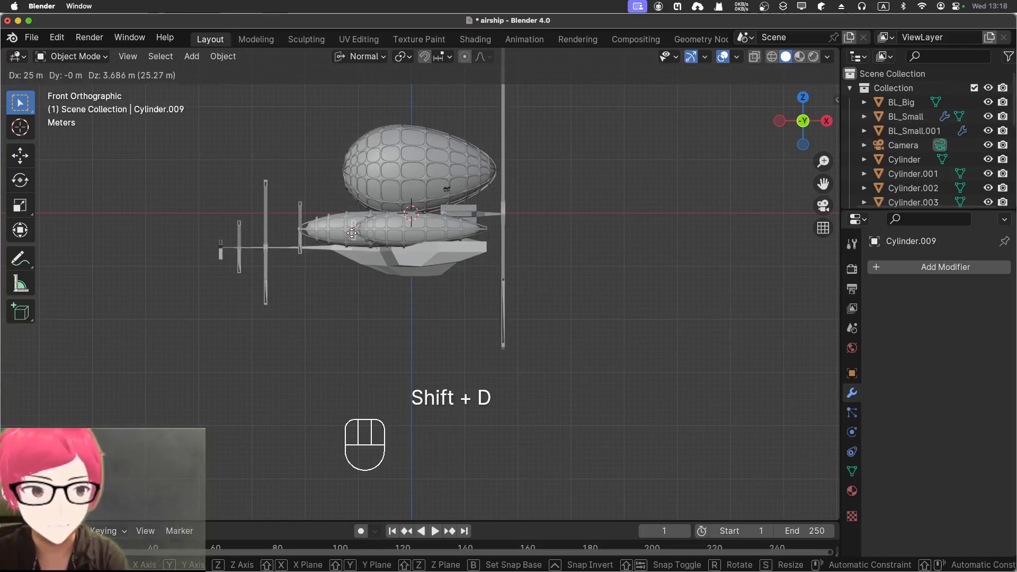
pyautogui.click(352, 233)
# Try to move the smallest propeller copy along its local Y axis towards the outer small balloon
pyautogui.moveTo(351, 236); pyautogui.dragTo(419, 316, button='middle')
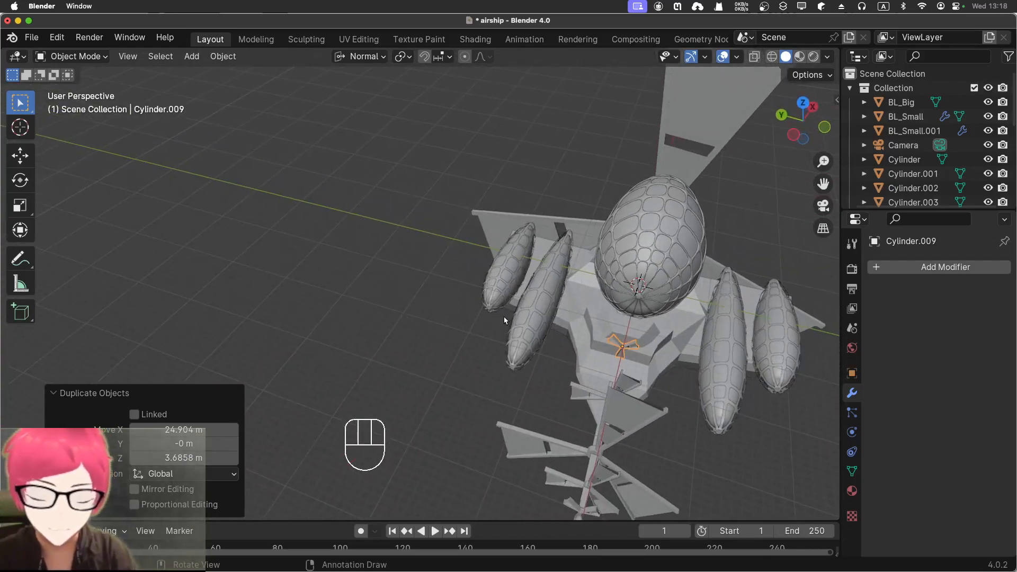
pyautogui.press('g')
pyautogui.press('y')
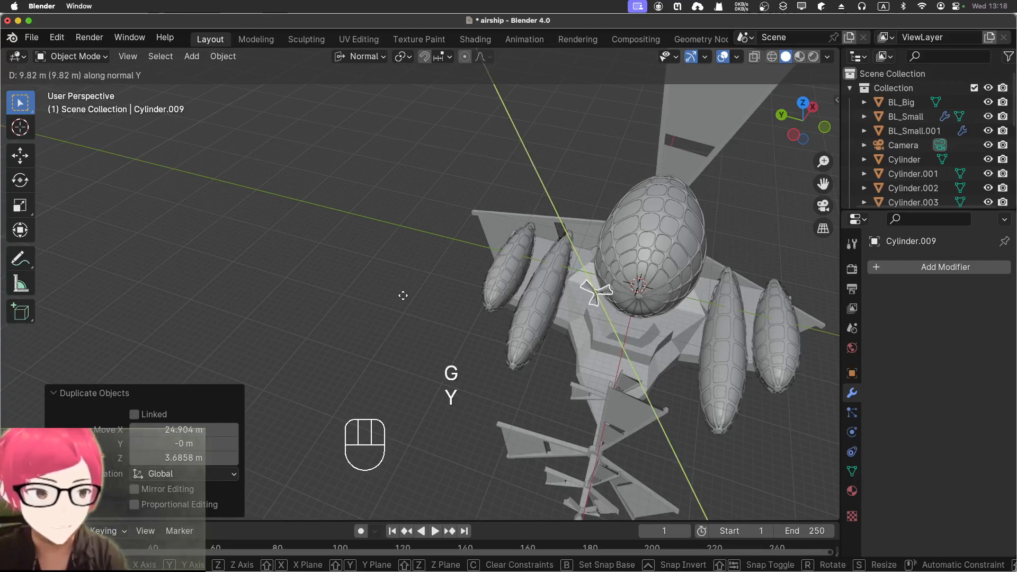
pyautogui.rightClick(408, 300)
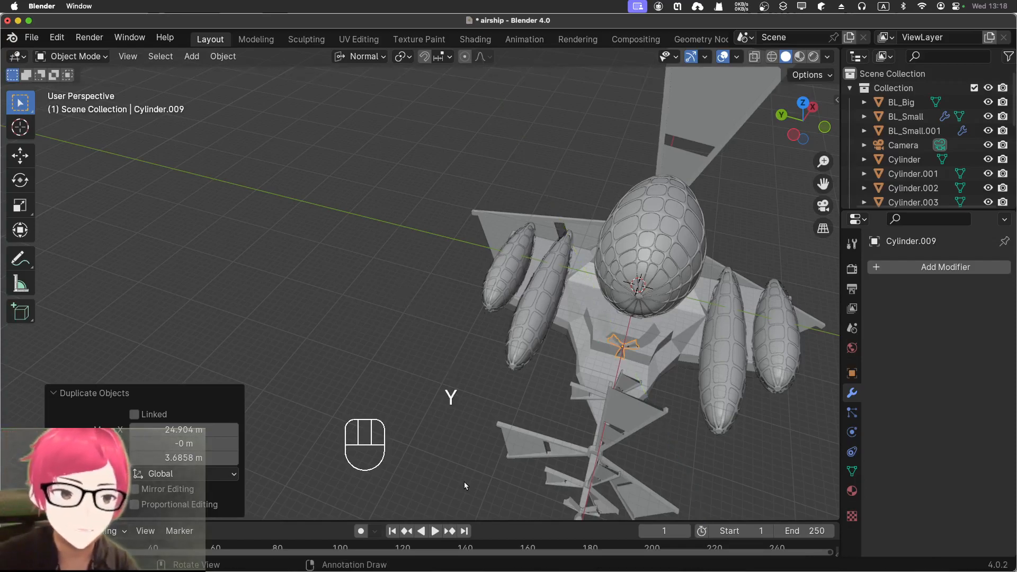
# Apply all transforms to the smallest propeller copy at frame 1
pyautogui.click(392, 535)
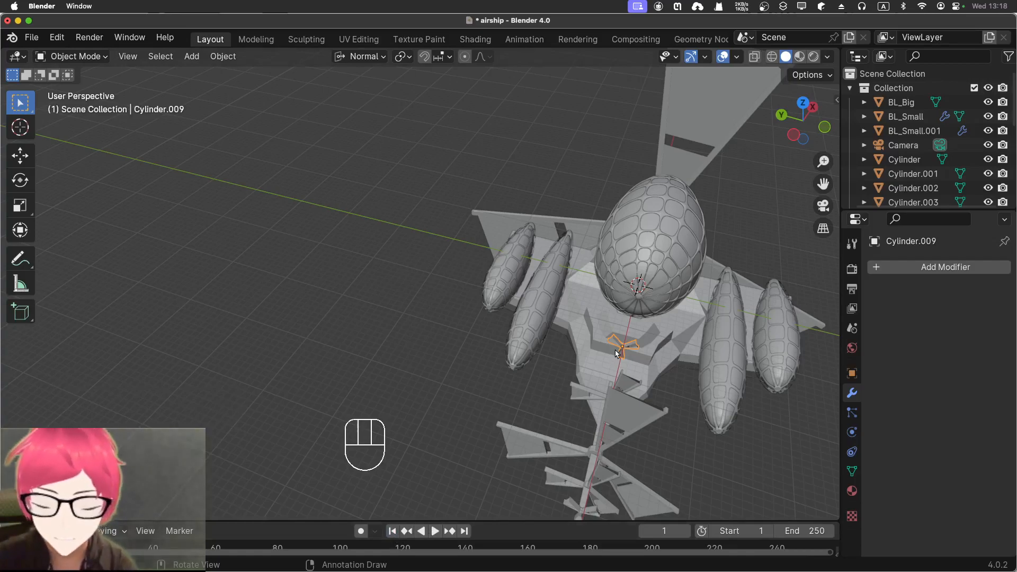
pyautogui.hotkey('ctrl', 'a')
pyautogui.click(593, 396)
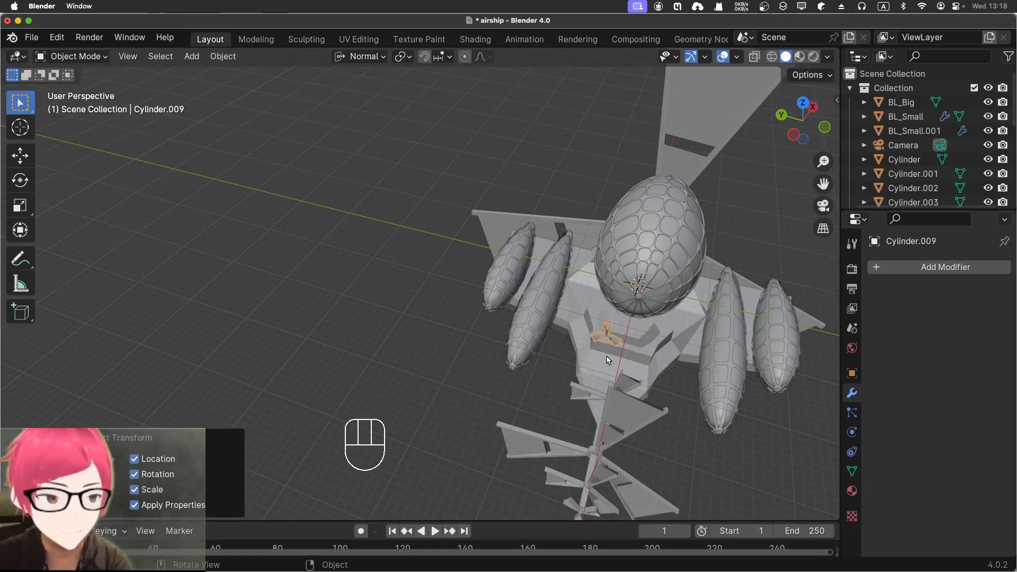
# Try to move the smallest propeller copy along its Z and Y axes, and freely towards the outer small balloon
pyautogui.press('g')
pyautogui.press('z')
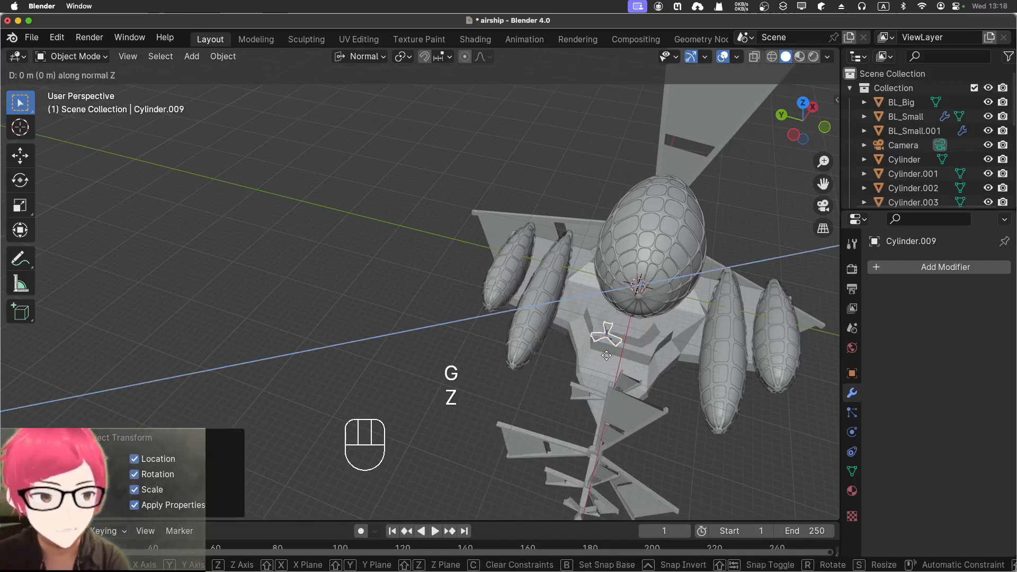
pyautogui.press('y')
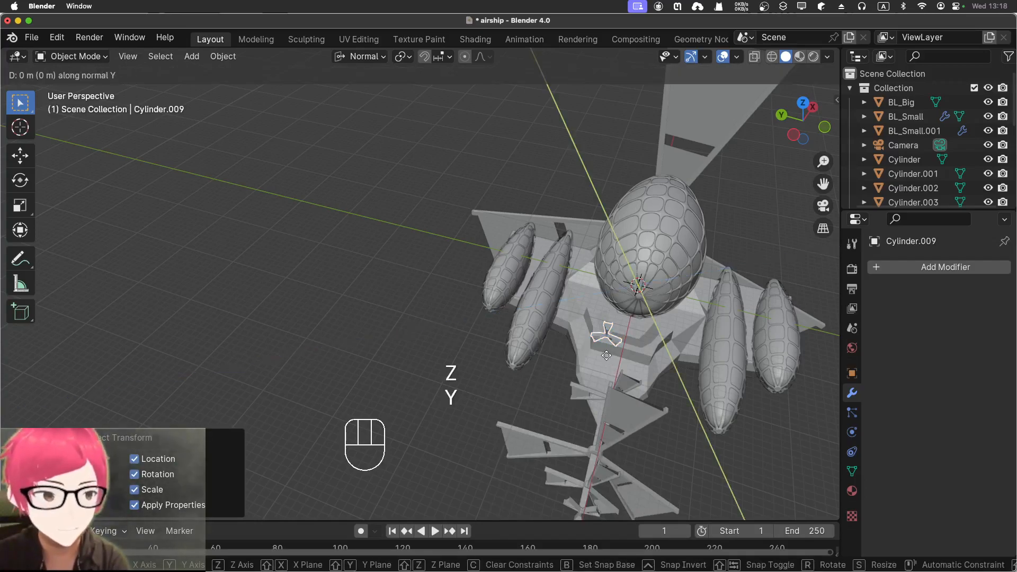
pyautogui.rightClick(606, 355)
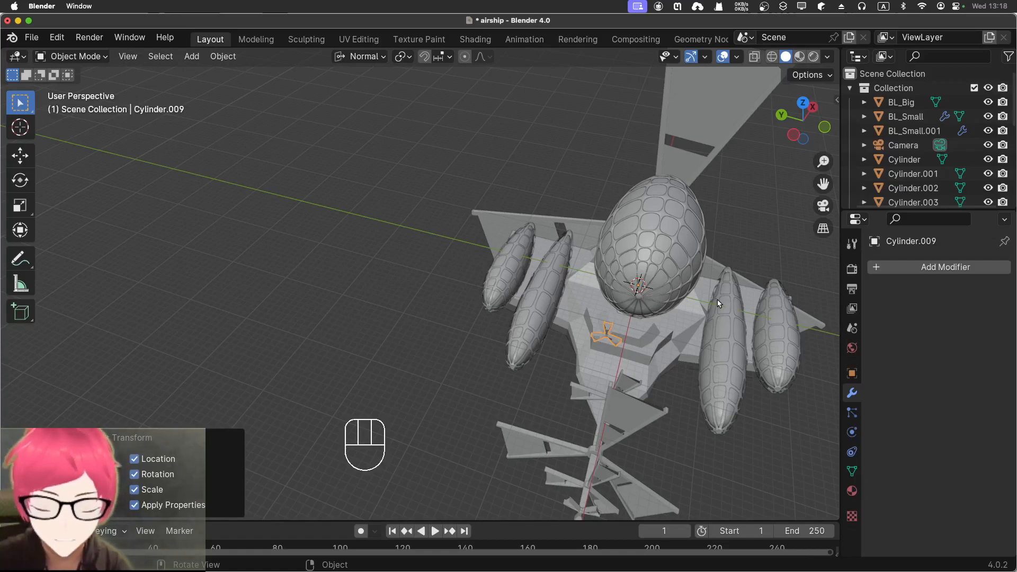
pyautogui.press('g')
pyautogui.press('g')
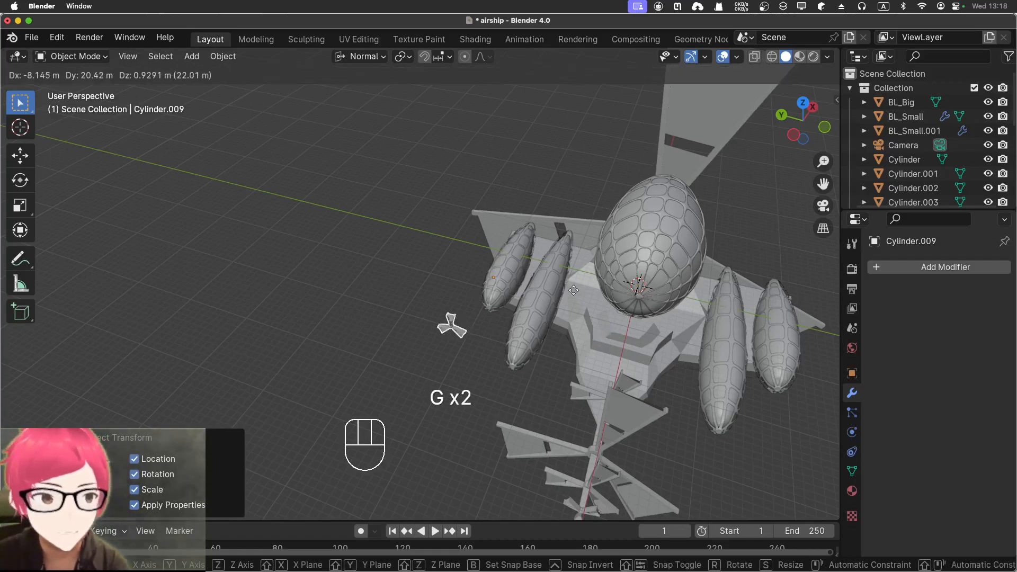
pyautogui.rightClick(604, 273)
# Show the smallest propeller copy's transform values and deselect the propeller
pyautogui.press('n')
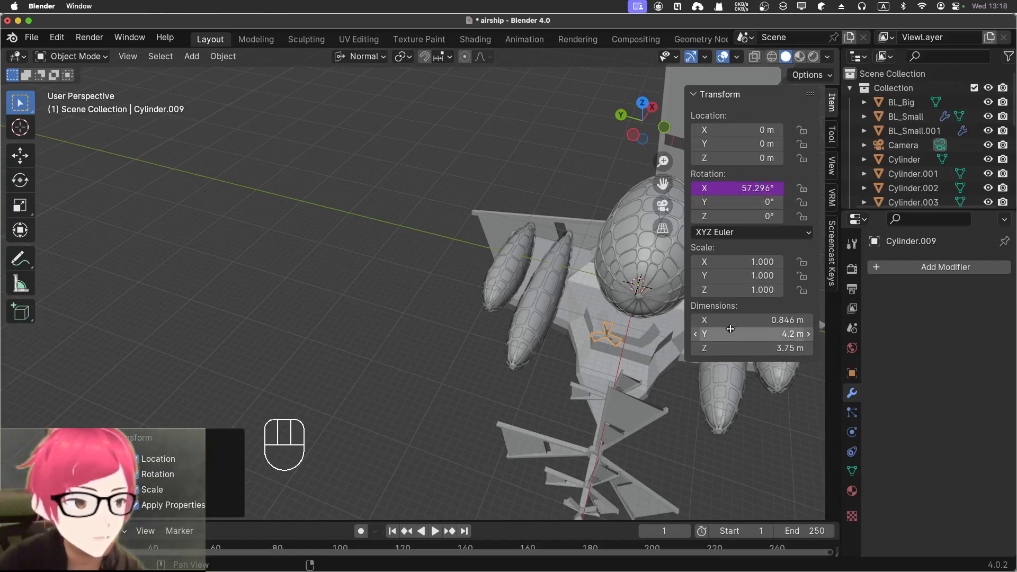
pyautogui.click(625, 161)
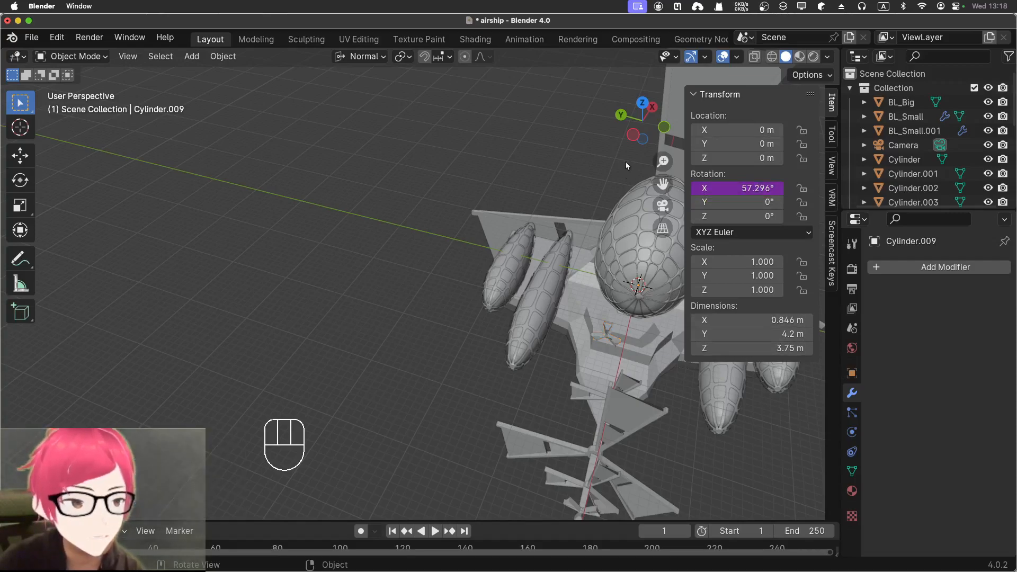
# Try to move the smallest propeller copy, first freely and then along its local Y axis
pyautogui.click(611, 337)
pyautogui.press('g')
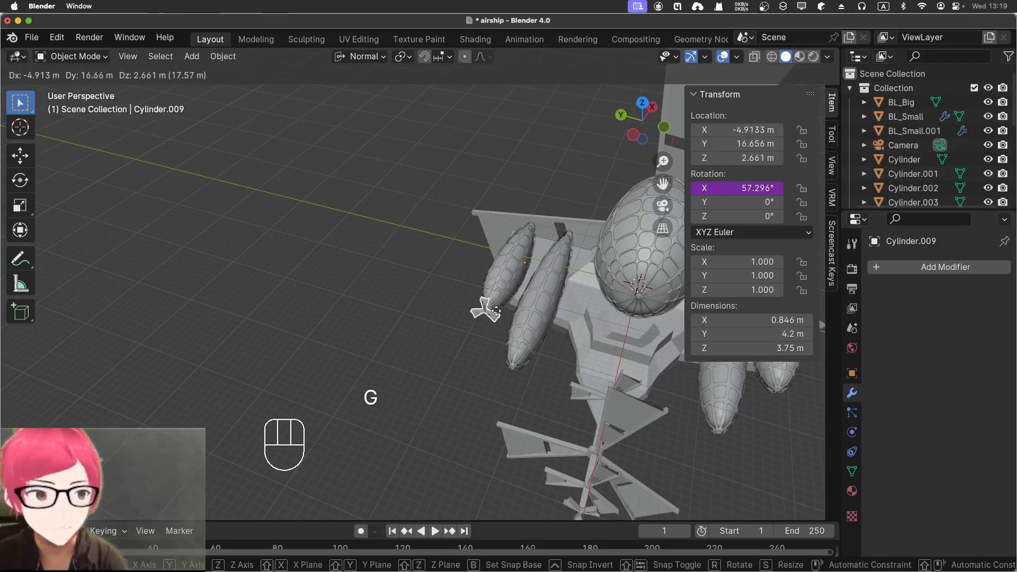
pyautogui.press('y')
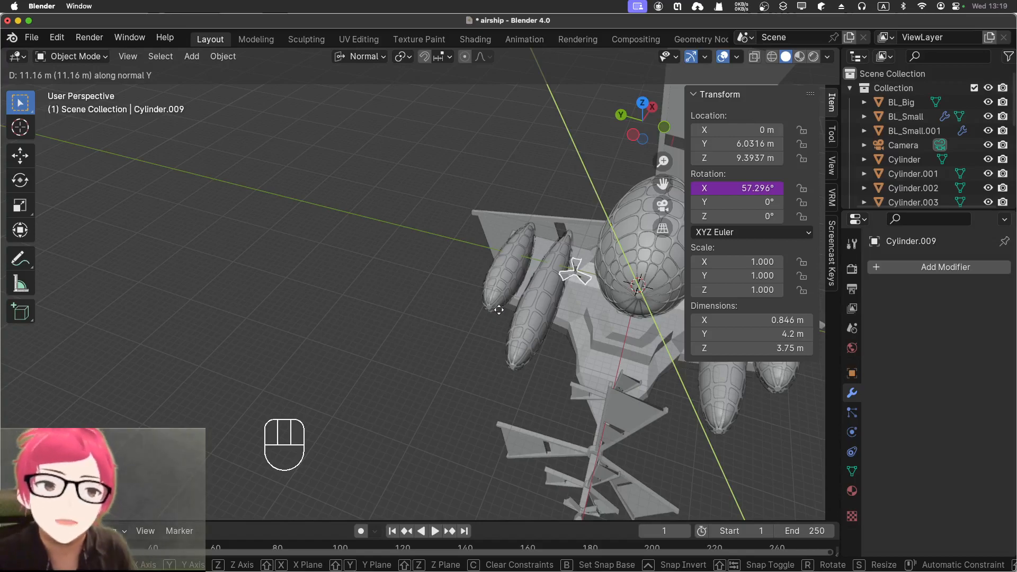
pyautogui.press('Escape')
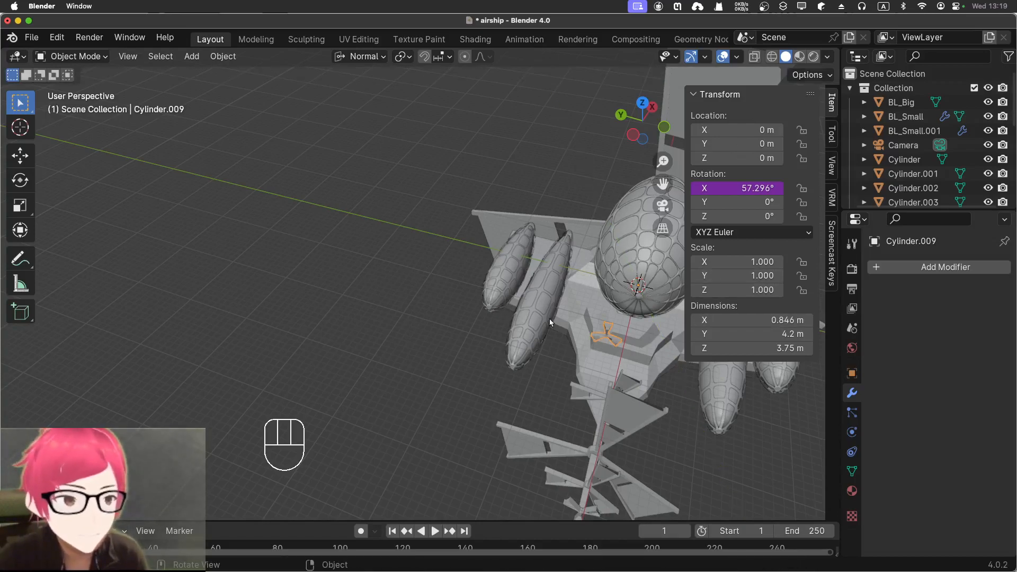
pyautogui.click(85, 57)
pyautogui.click(82, 88)
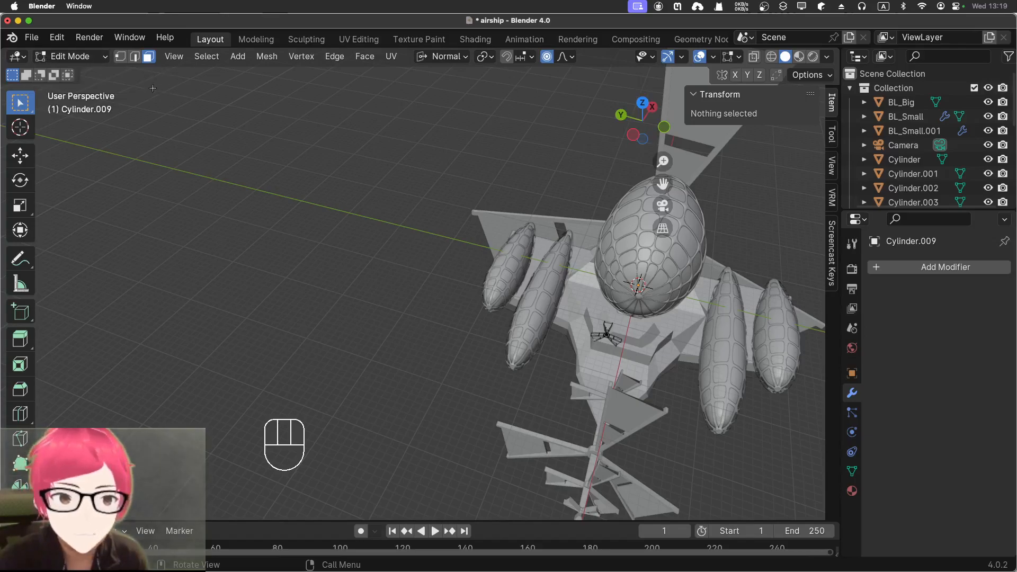
pyautogui.click(90, 56)
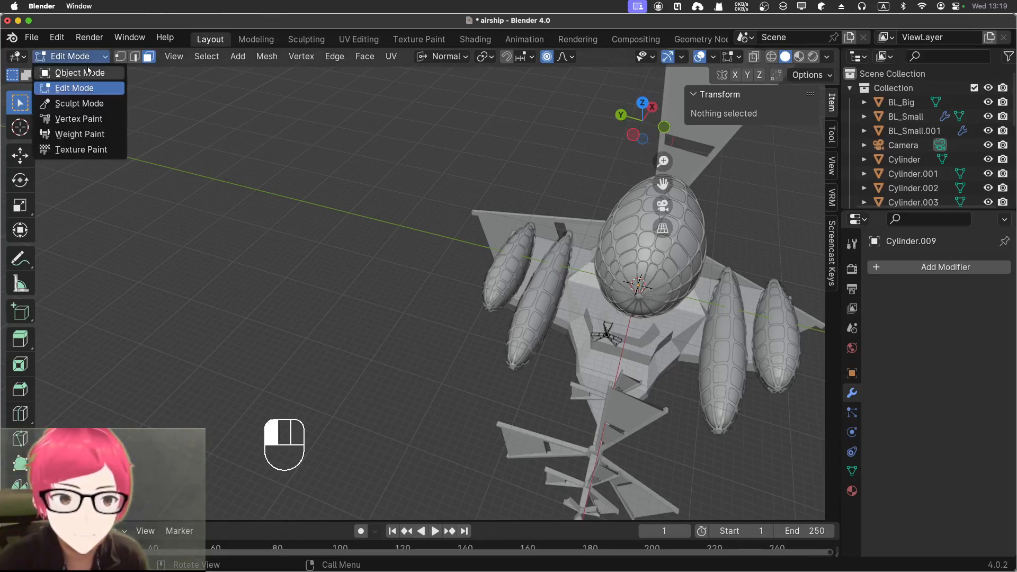
pyautogui.click(90, 72)
pyautogui.moveTo(698, 468); pyautogui.dragTo(626, 445, button='middle')
pyautogui.click(625, 447)
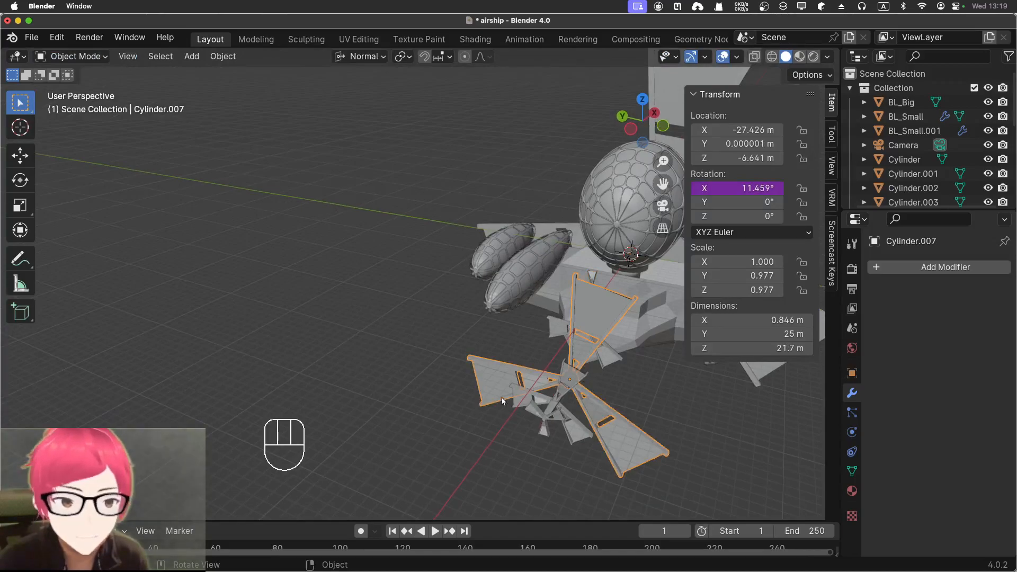
pyautogui.press('super+z')
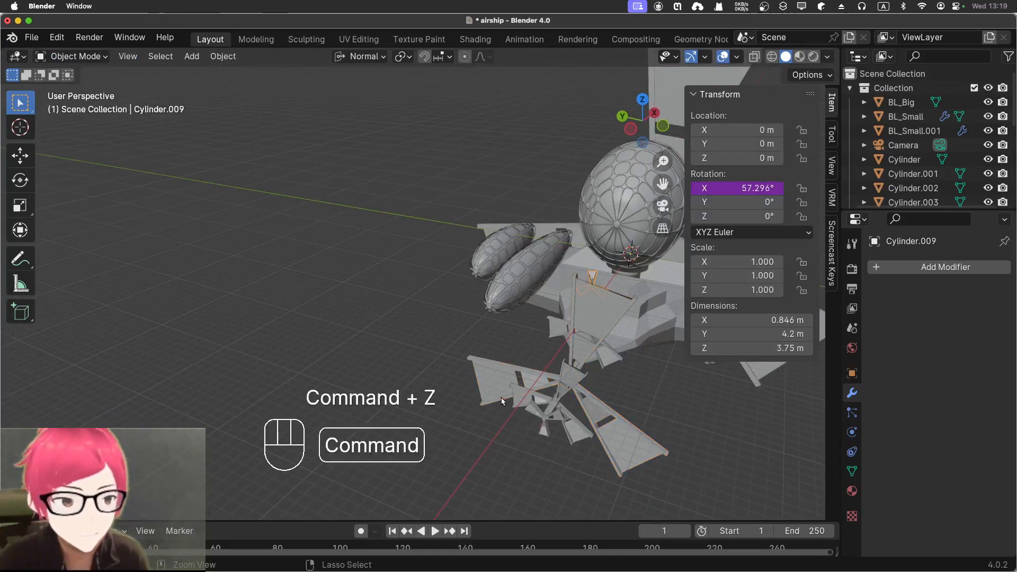
# In the right orthographic view, move the smallest propeller copy about 10.7 m along Y and -0.6 m along Z onto the inner small balloon
pyautogui.moveTo(376, 351); pyautogui.dragTo(422, 375, button='middle')
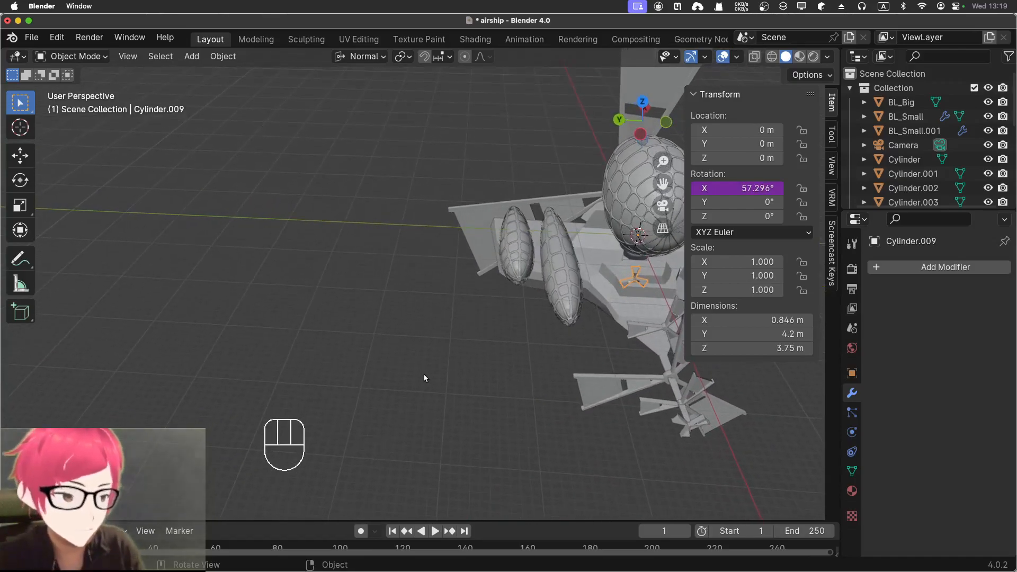
pyautogui.press('KP_1')
pyautogui.press('KP_3')
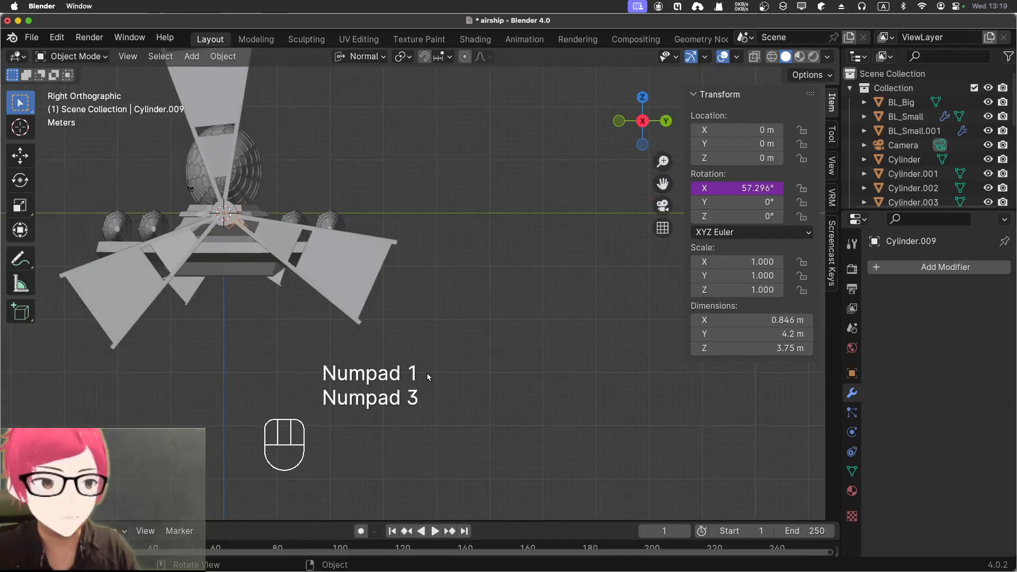
pyautogui.press('g')
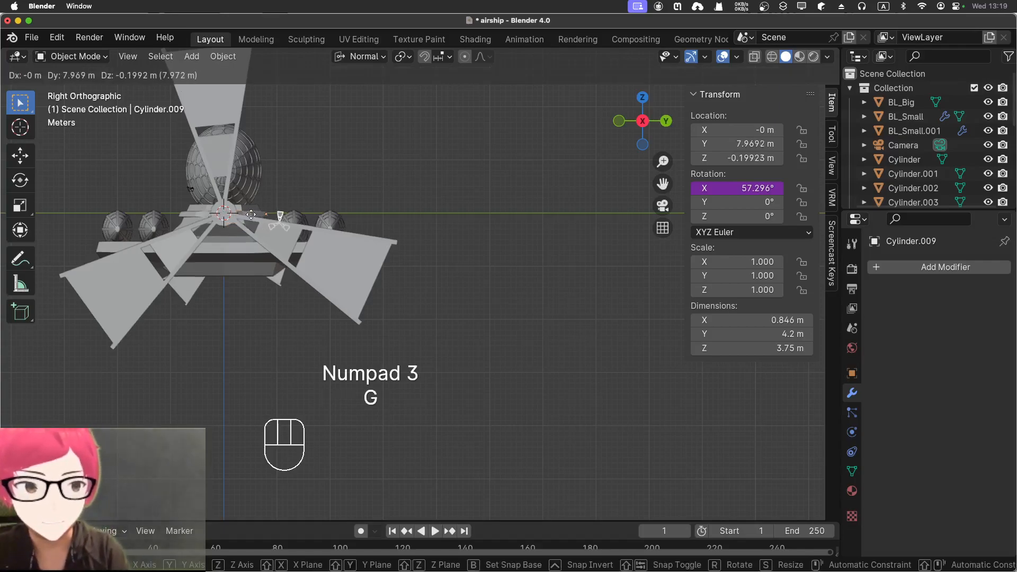
pyautogui.click(263, 220)
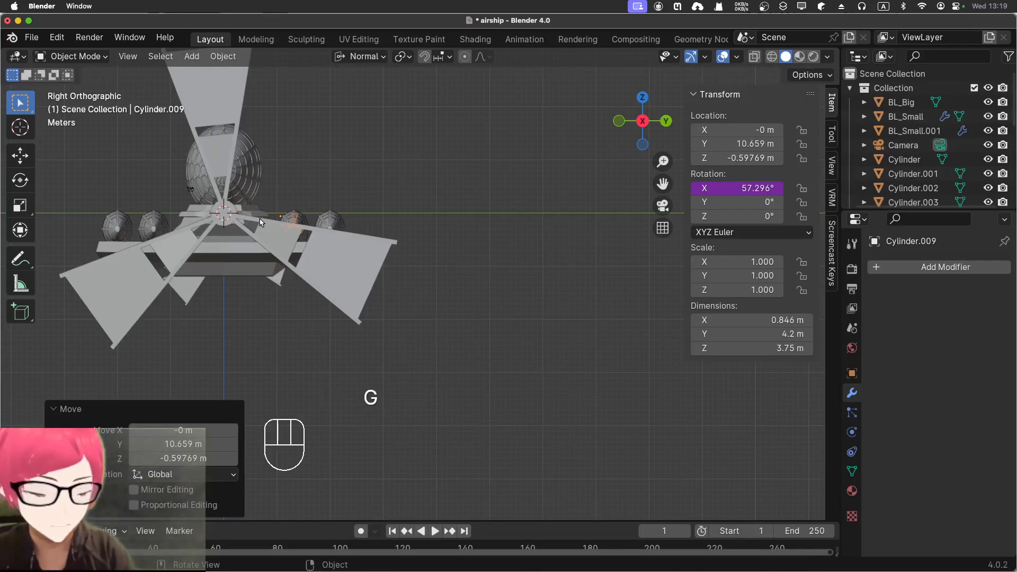
# In the top view, move the smallest propeller copy about -10.2 m along X to the inner small balloon's front tip
pyautogui.press('KP_1')
pyautogui.moveTo(229, 232); pyautogui.dragTo(336, 342, button='middle')
pyautogui.press('KP_7')
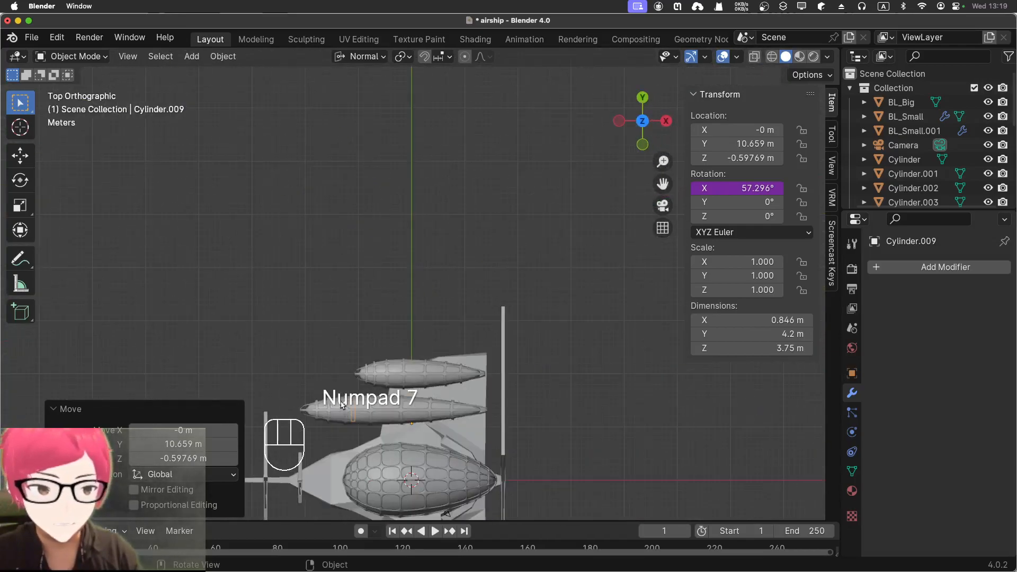
pyautogui.press('g')
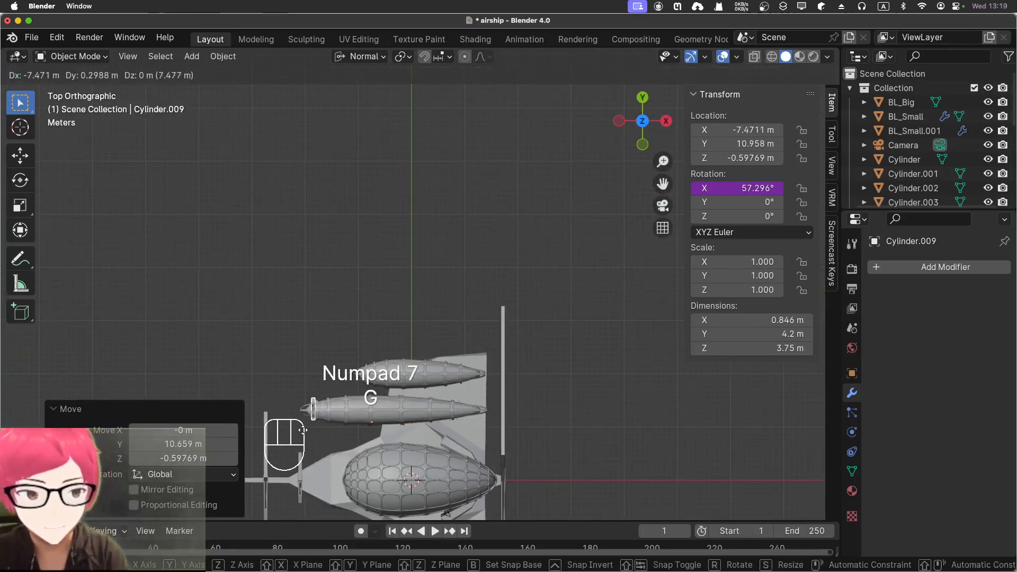
pyautogui.click(297, 431)
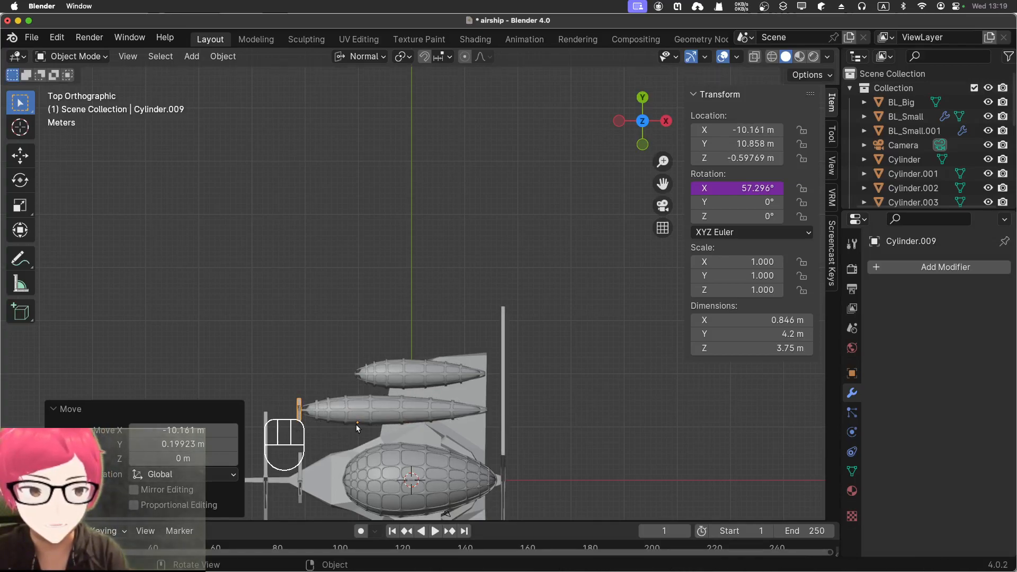
# Set the smallest propeller copy's origin to its geometry
pyautogui.rightClick(300, 415)
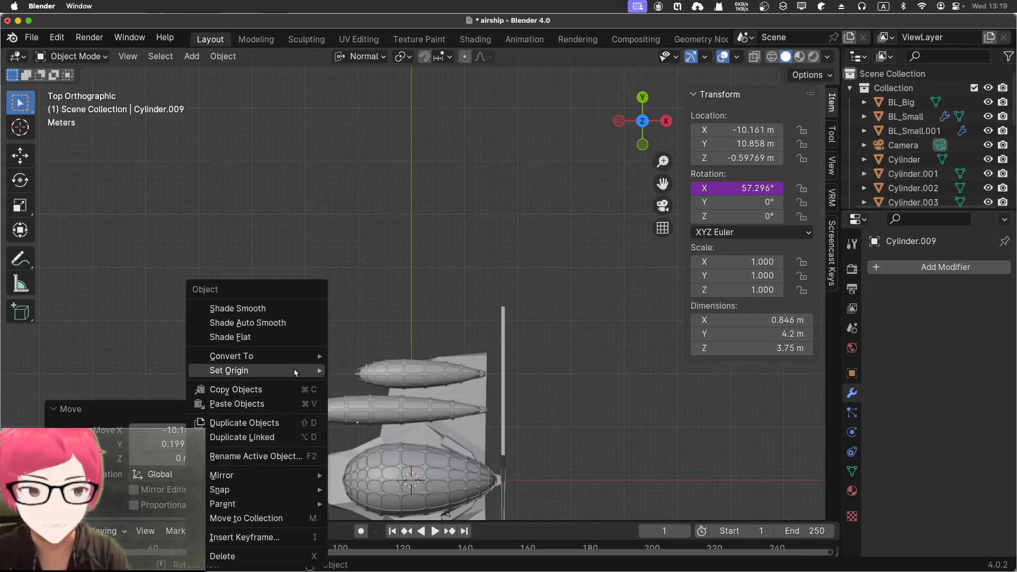
pyautogui.moveTo(294, 370)
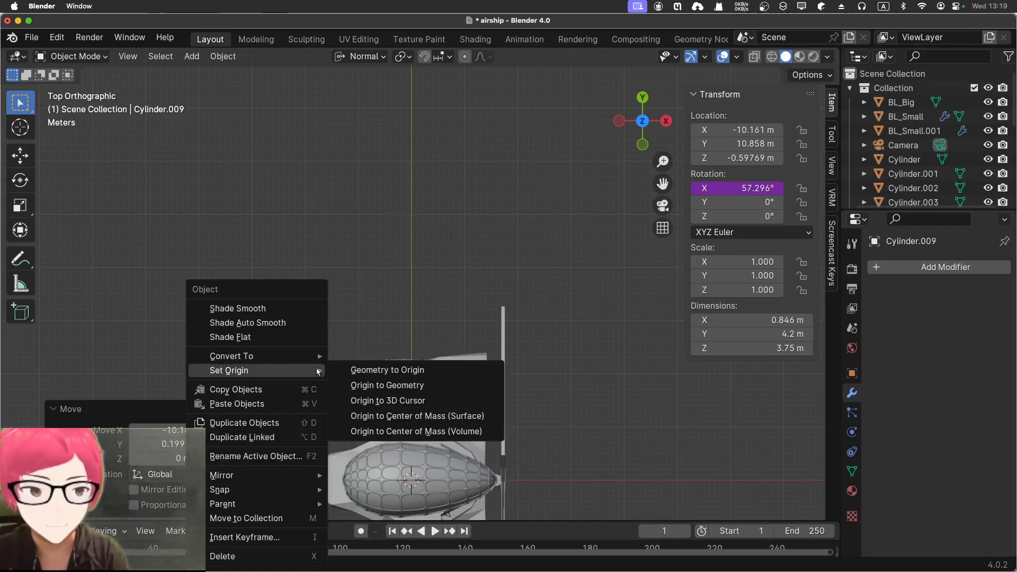
pyautogui.click(353, 385)
pyautogui.press('g')
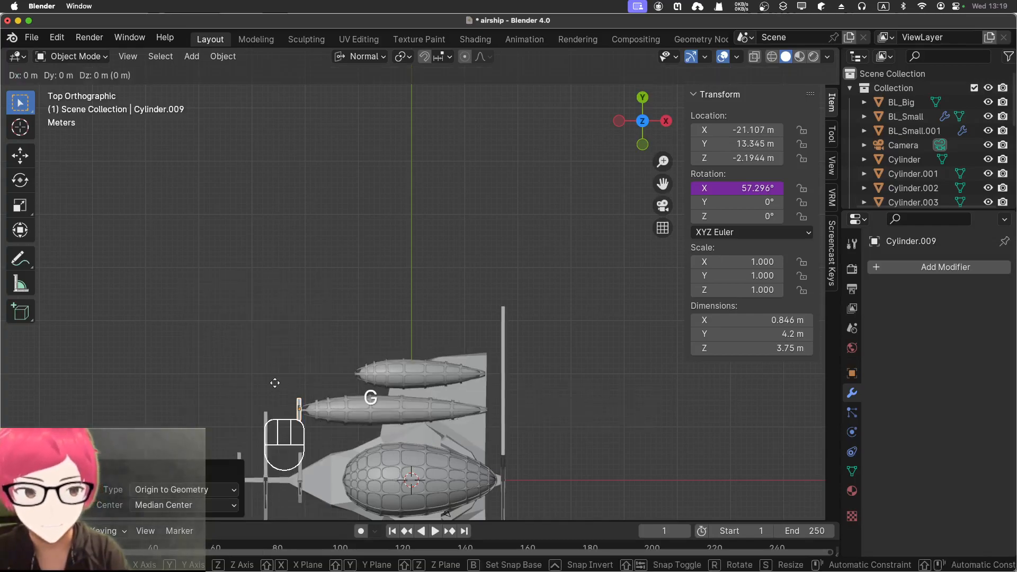
pyautogui.rightClick(274, 380)
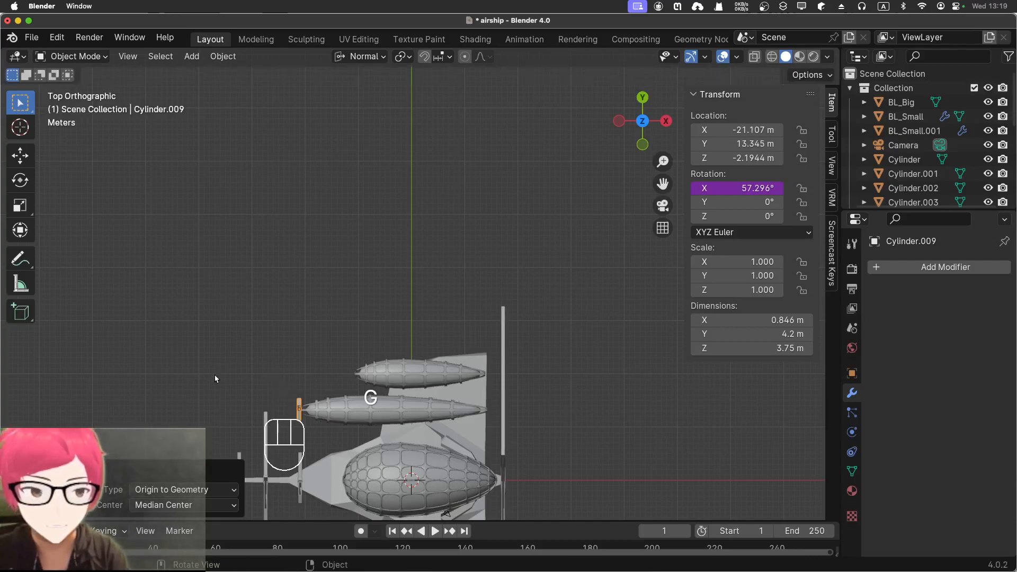
# Move the smallest propeller copy about 10.1 m along X and 6.6 m along Y to the outer small balloon's front tip
pyautogui.keyDown('shift'); pyautogui.moveTo(215, 376); pyautogui.dragTo(274, 282, button='middle'); pyautogui.keyUp('shift')
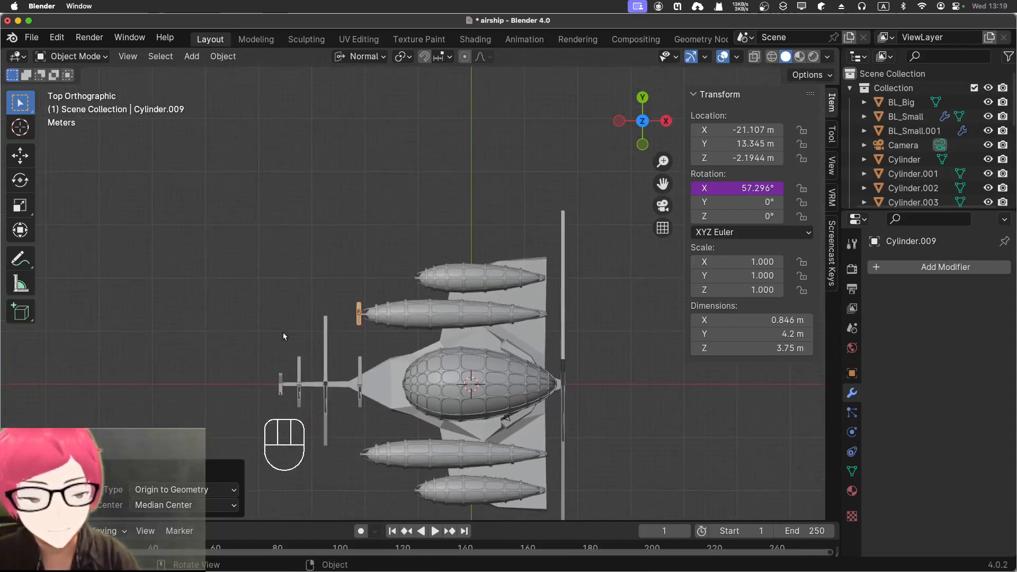
pyautogui.press('g')
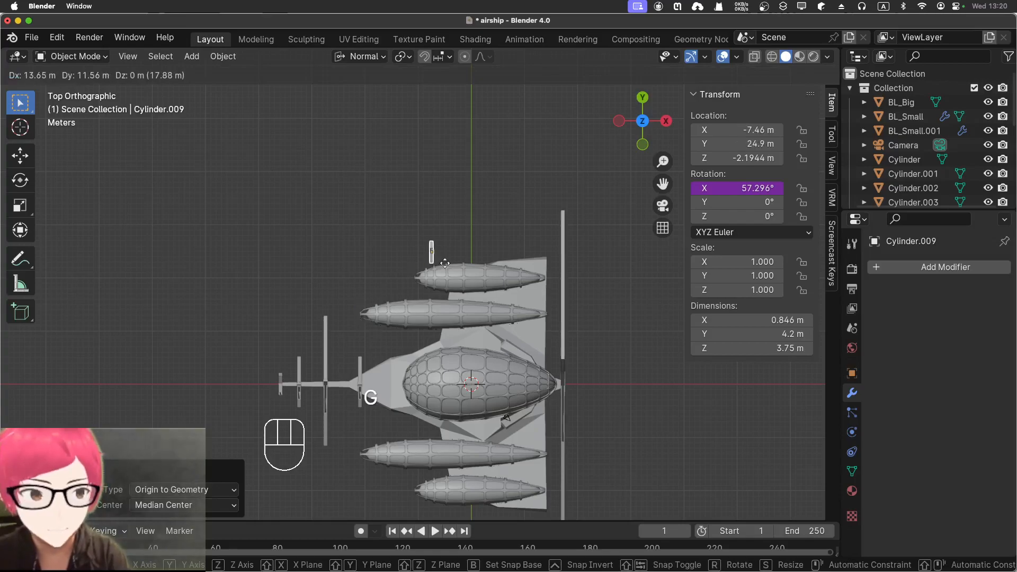
pyautogui.click(423, 290)
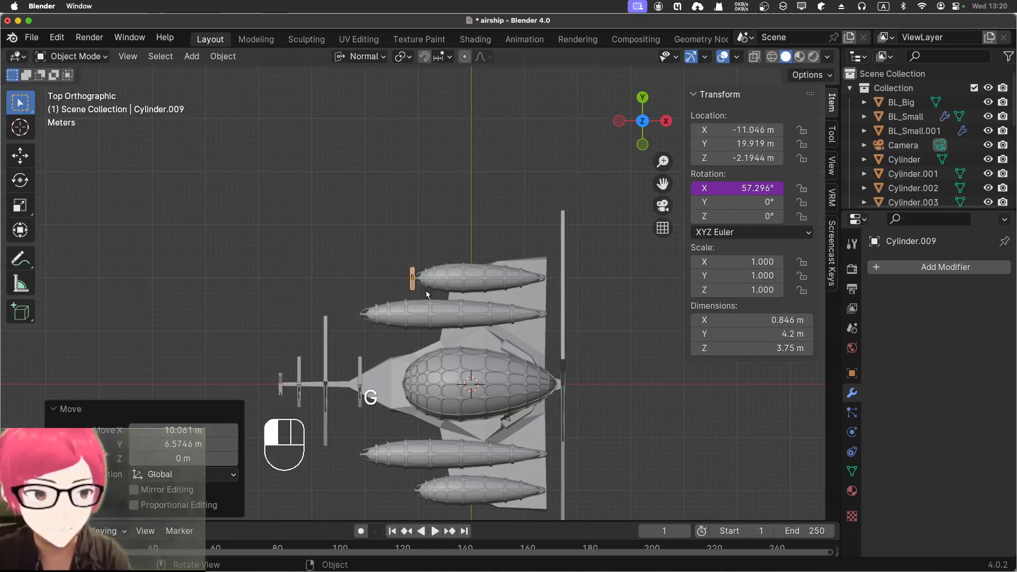
# Try to duplicate the medium propeller on the front shaft
pyautogui.click(300, 367)
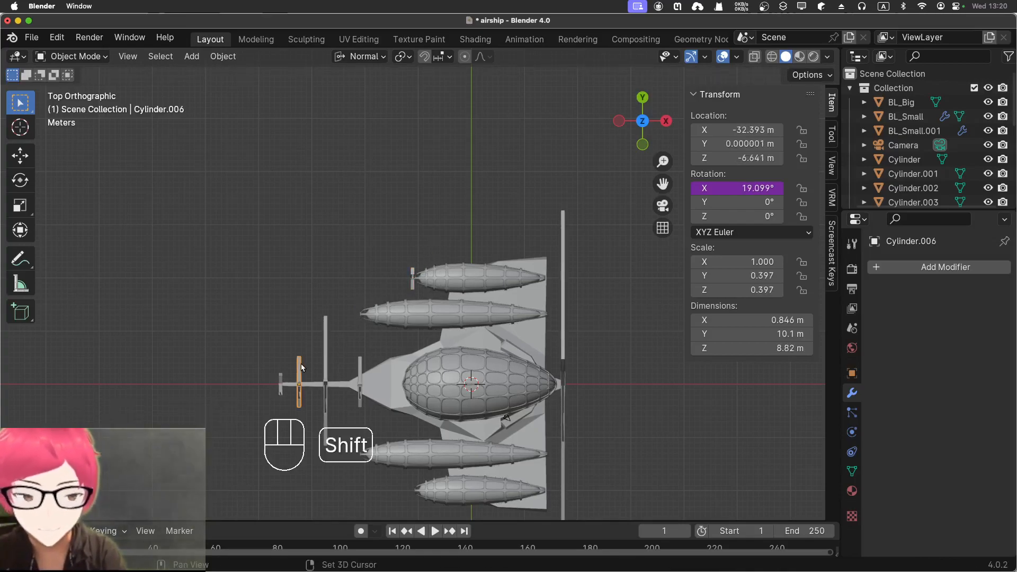
pyautogui.hotkey('shift', 'd')
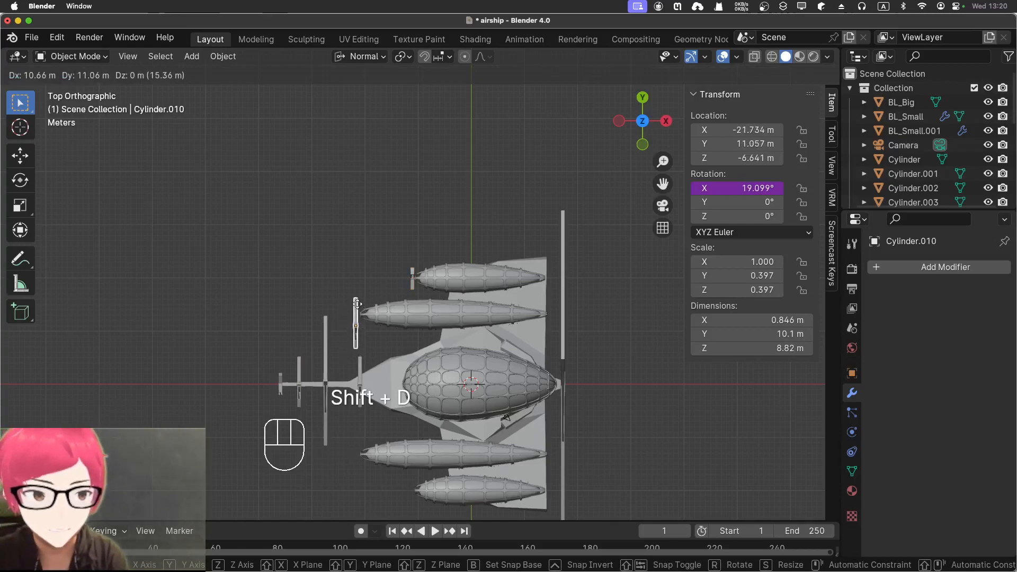
pyautogui.rightClick(333, 371)
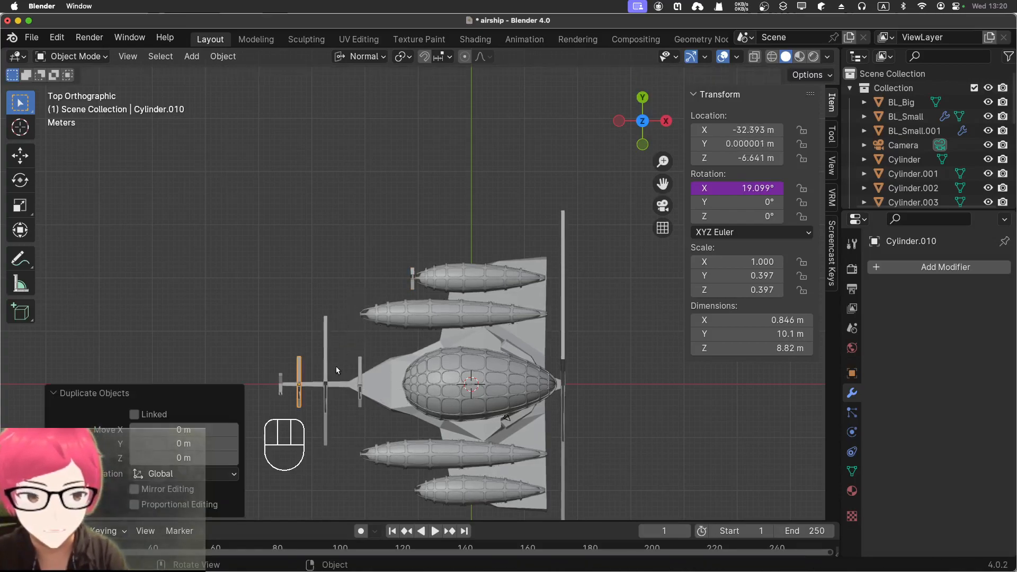
pyautogui.press('super+z')
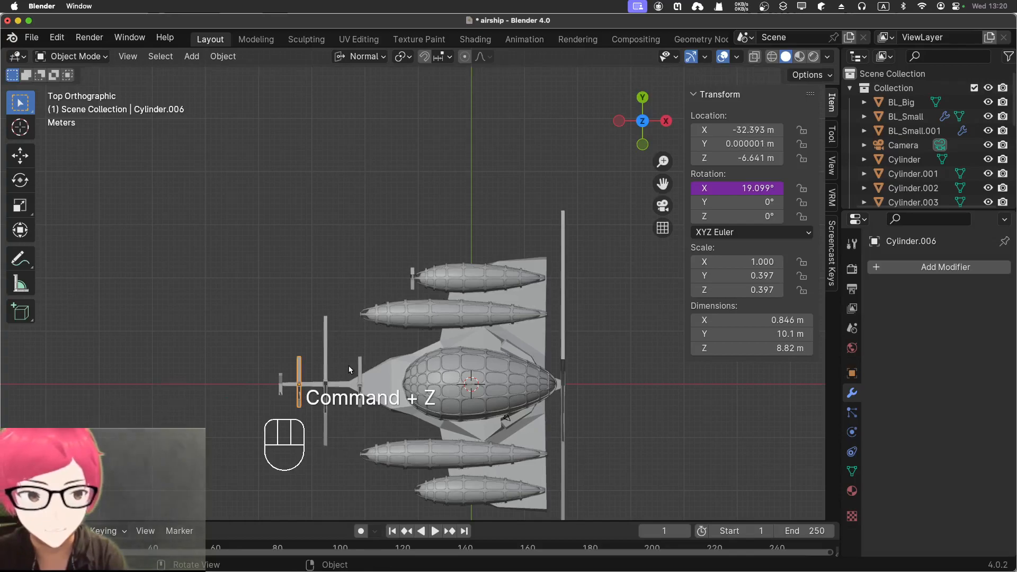
# Move the medium propeller copy nearest the hull about -0.6 m along X and 13 m along Y to the inner small balloon's tip
pyautogui.click(360, 368)
pyautogui.press('g')
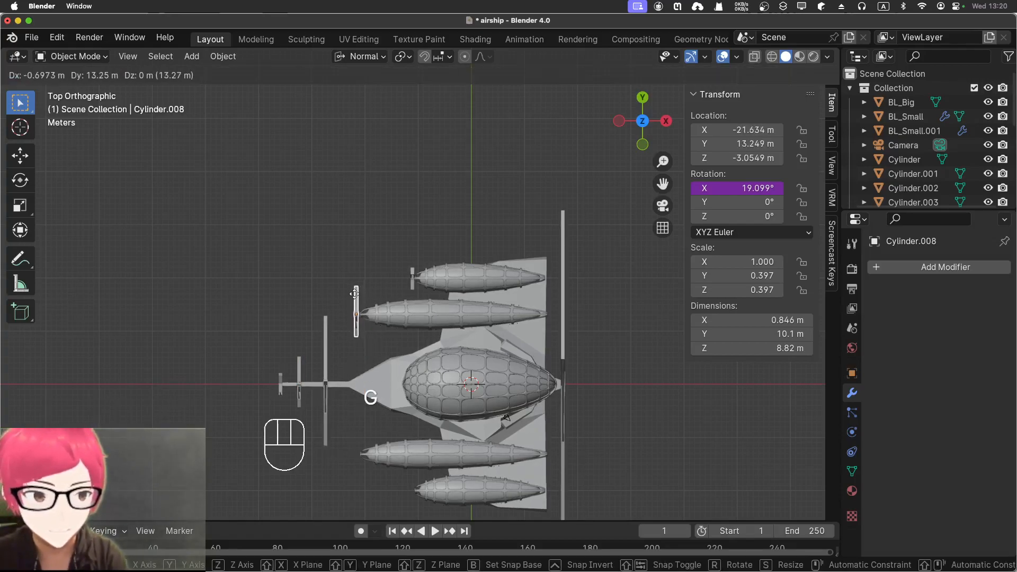
pyautogui.click(354, 294)
# Play the animation to check the propellers' rotation at the balloon tips, and return to frame 1
pyautogui.moveTo(349, 335); pyautogui.dragTo(455, 171, button='middle')
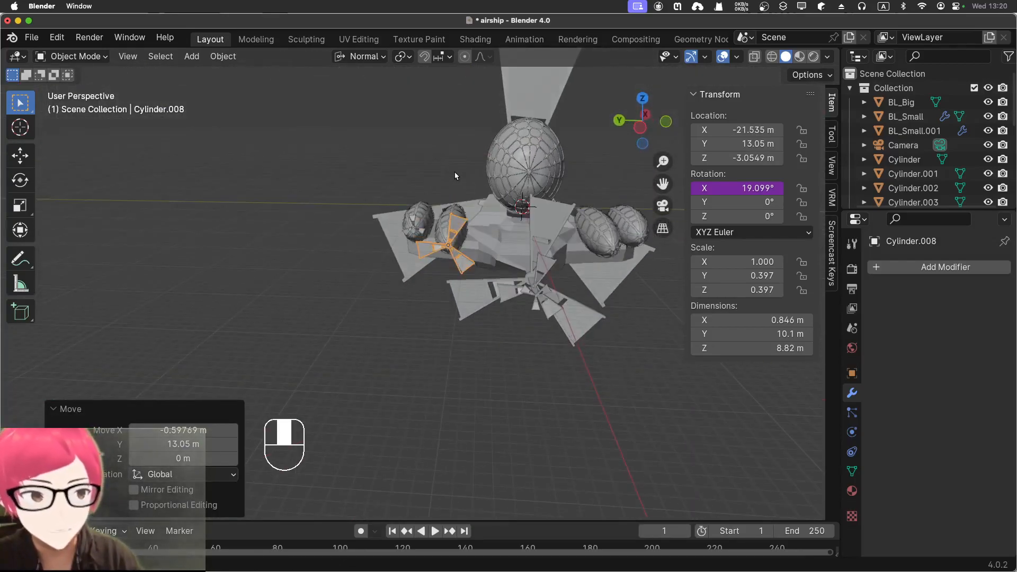
pyautogui.click(435, 531)
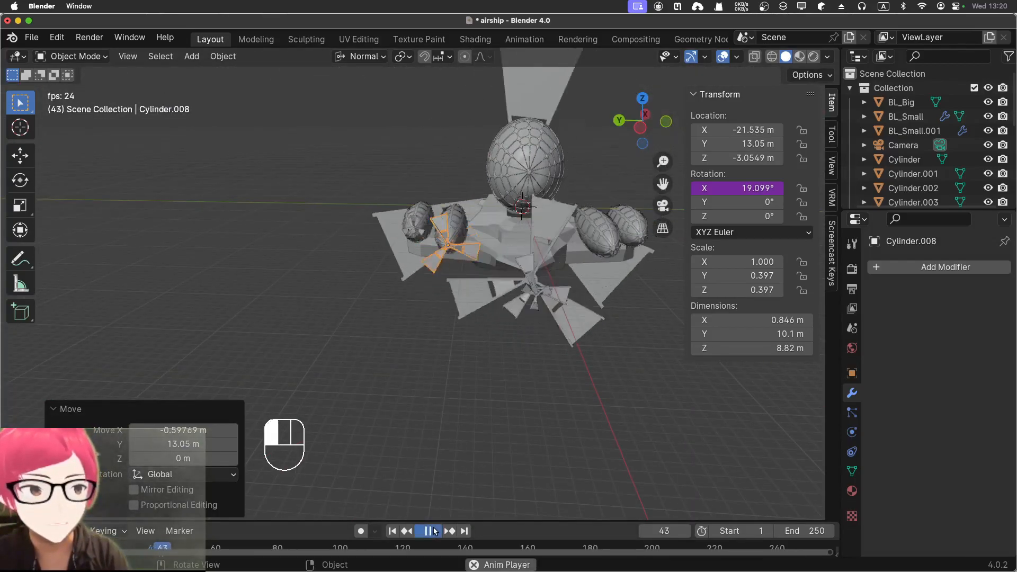
pyautogui.click(429, 531)
pyautogui.click(392, 531)
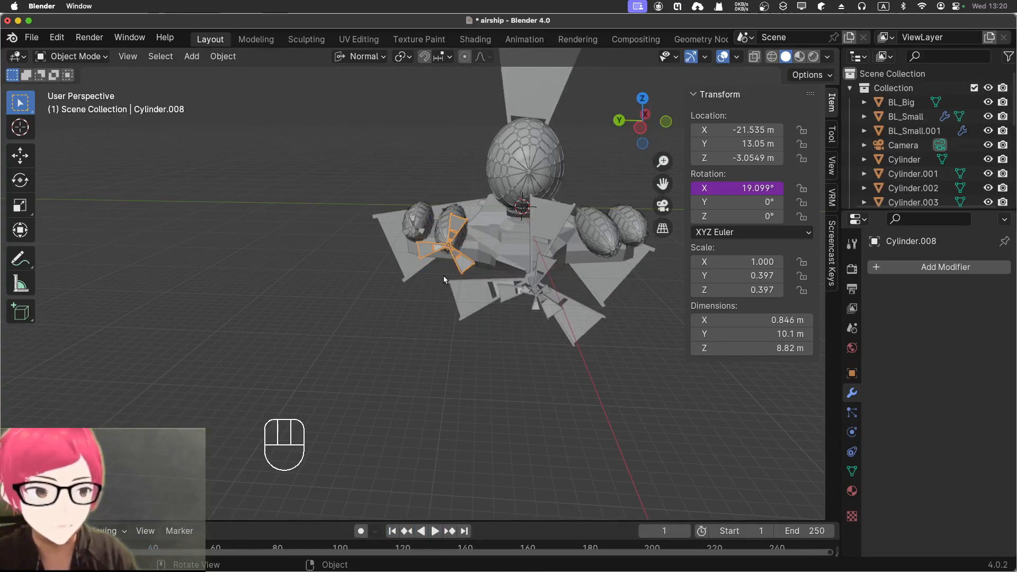
# Set the origin to geometry for the propellers at the inner and outer small balloon tips
pyautogui.rightClick(439, 252)
pyautogui.moveTo(435, 249)
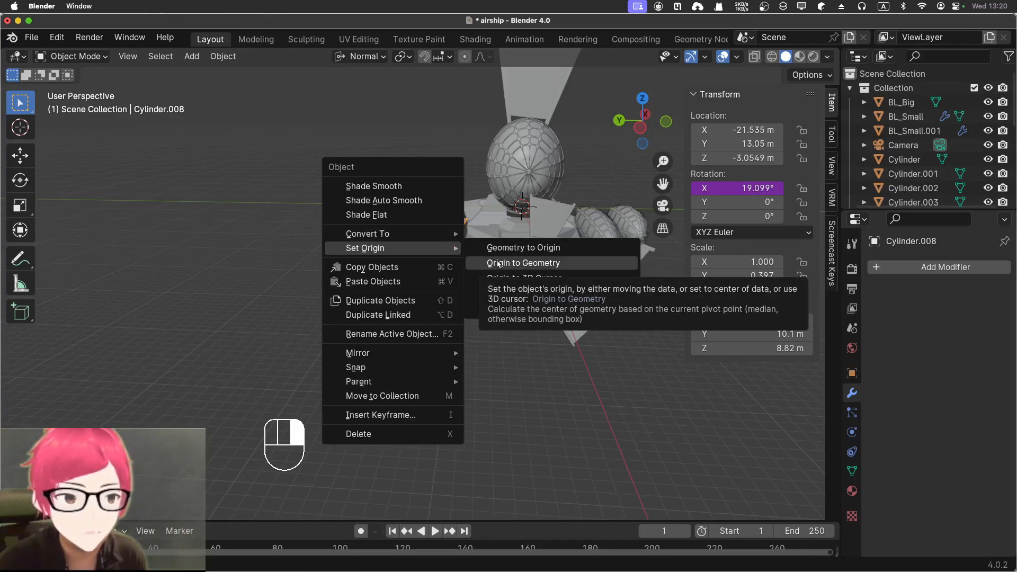
pyautogui.click(499, 263)
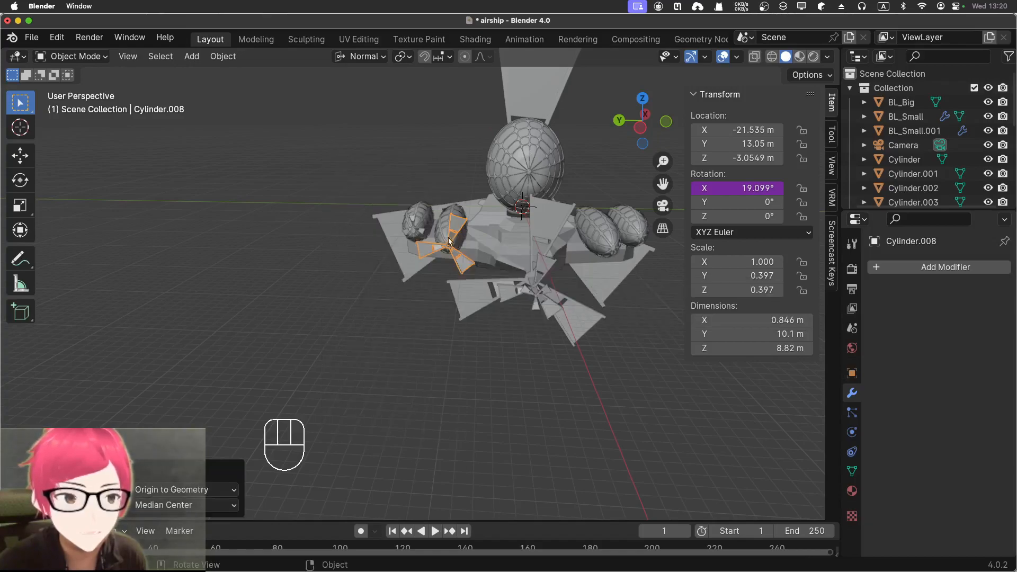
pyautogui.click(421, 233)
pyautogui.rightClick(418, 234)
pyautogui.moveTo(419, 234)
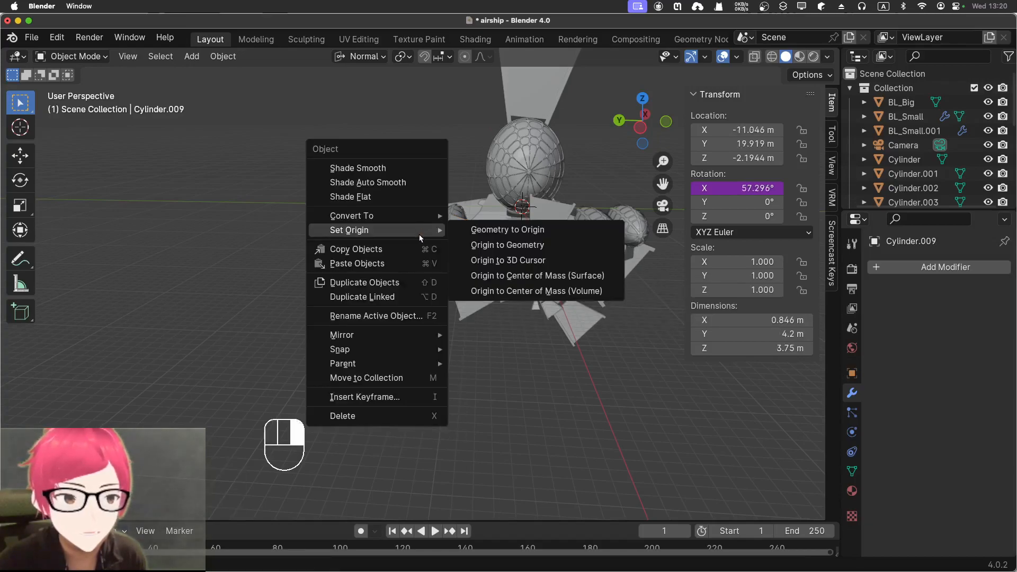
pyautogui.click(475, 246)
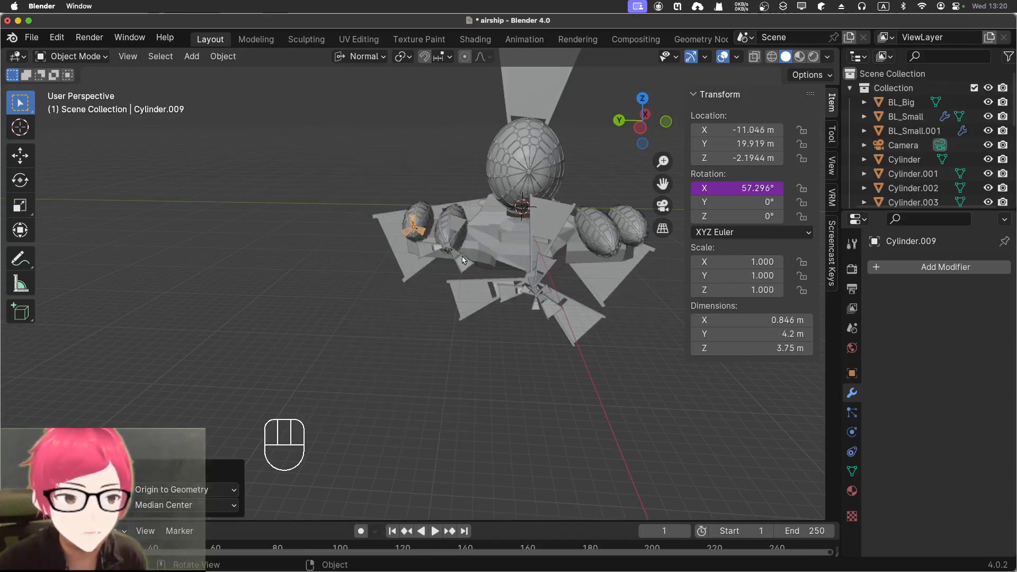
# Set the origin to the 3D cursor for the propellers at the outer and inner small balloon tips on the +Y side
pyautogui.click(894, 266)
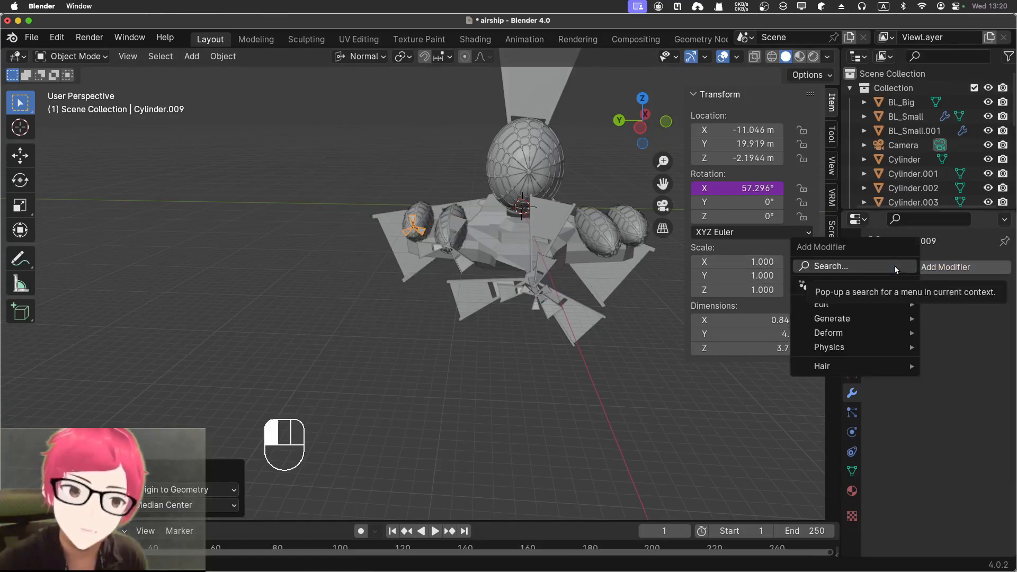
pyautogui.rightClick(406, 231)
pyautogui.moveTo(406, 231)
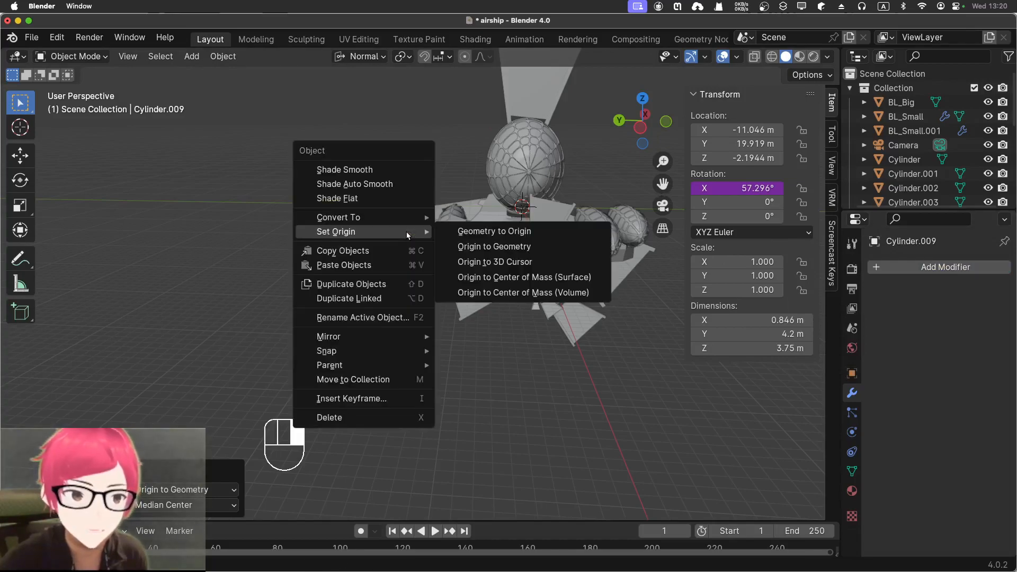
pyautogui.click(461, 262)
pyautogui.click(460, 264)
pyautogui.rightClick(460, 265)
pyautogui.moveTo(459, 262)
pyautogui.click(520, 289)
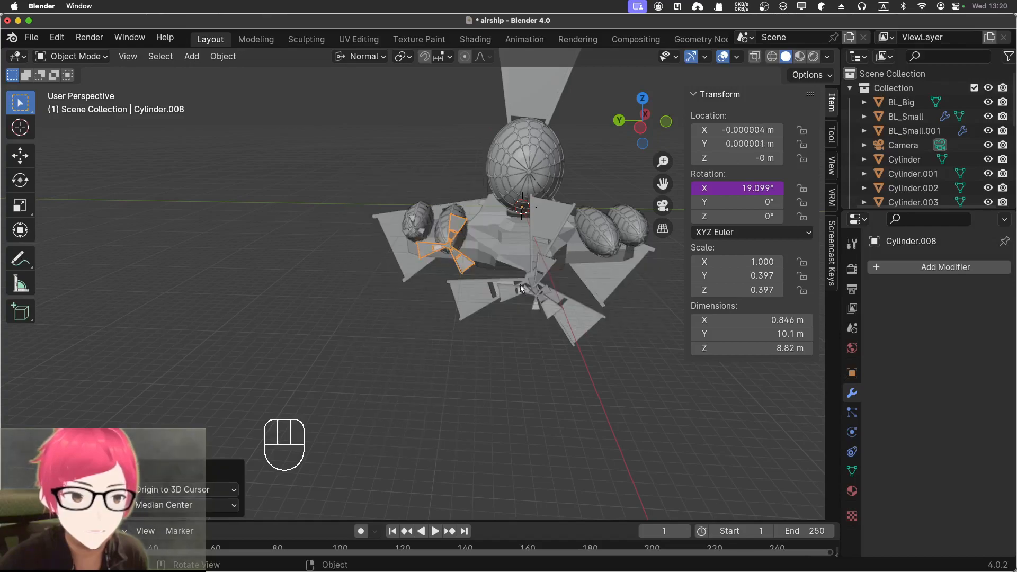
# Try to mirror the inner small balloon's propeller across the Y axis only with a Mirror modifier
pyautogui.click(895, 269)
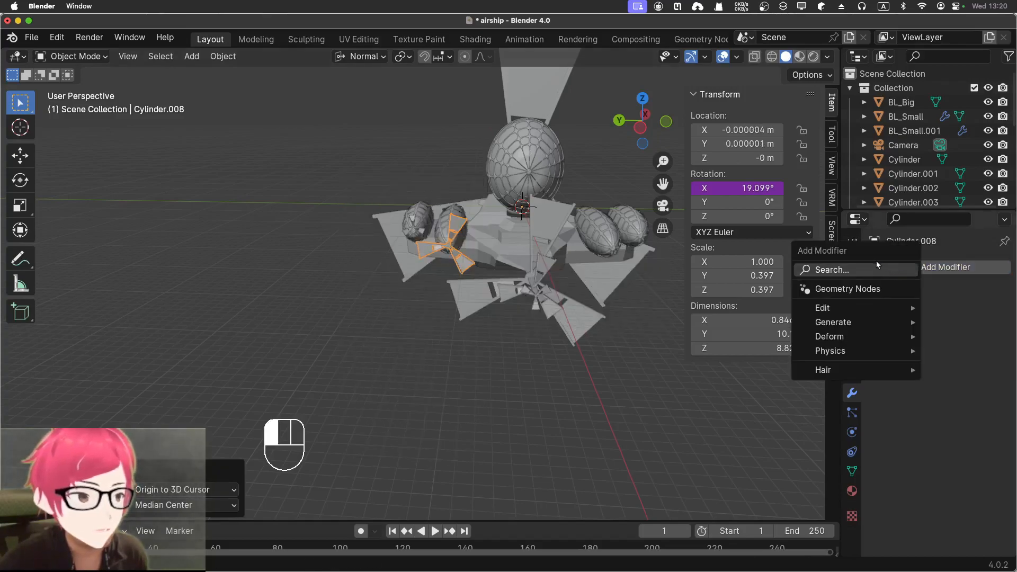
pyautogui.click(877, 269)
pyautogui.click(805, 293)
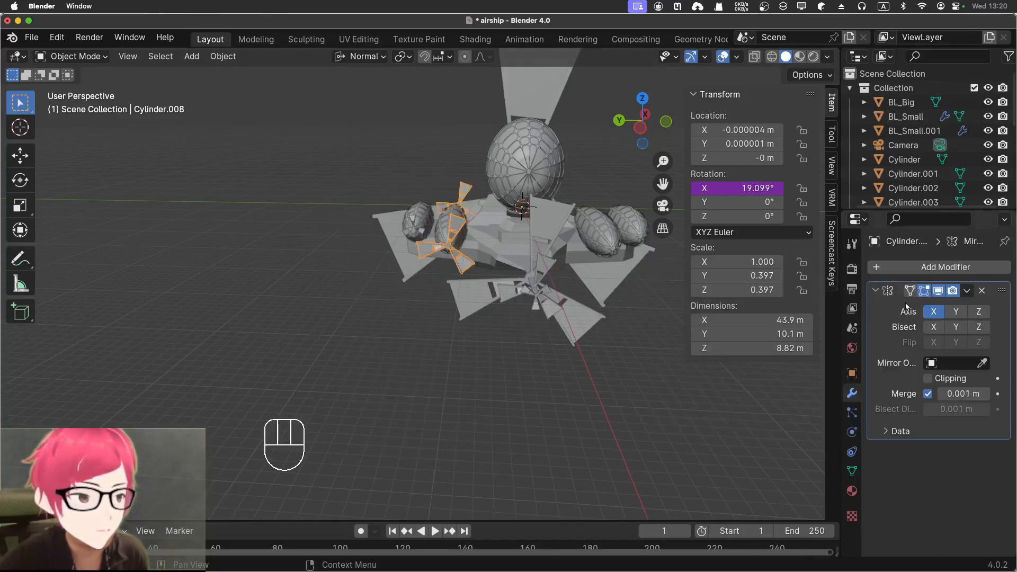
pyautogui.click(934, 311)
pyautogui.click(956, 311)
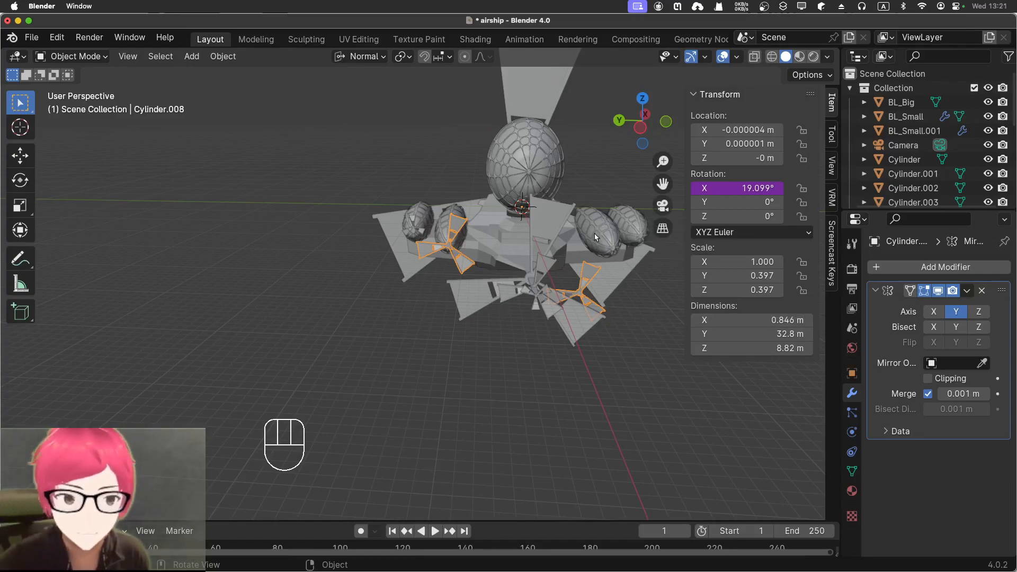
pyautogui.press('super+z')
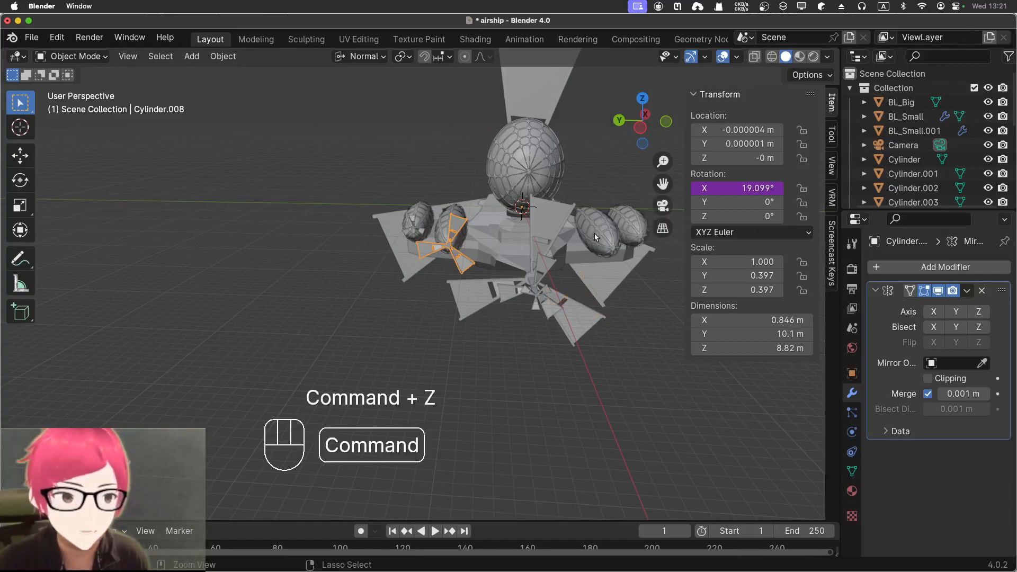
# Try to apply all transforms, and separately only the rotation, to the inner small balloon's propeller
pyautogui.click(407, 531)
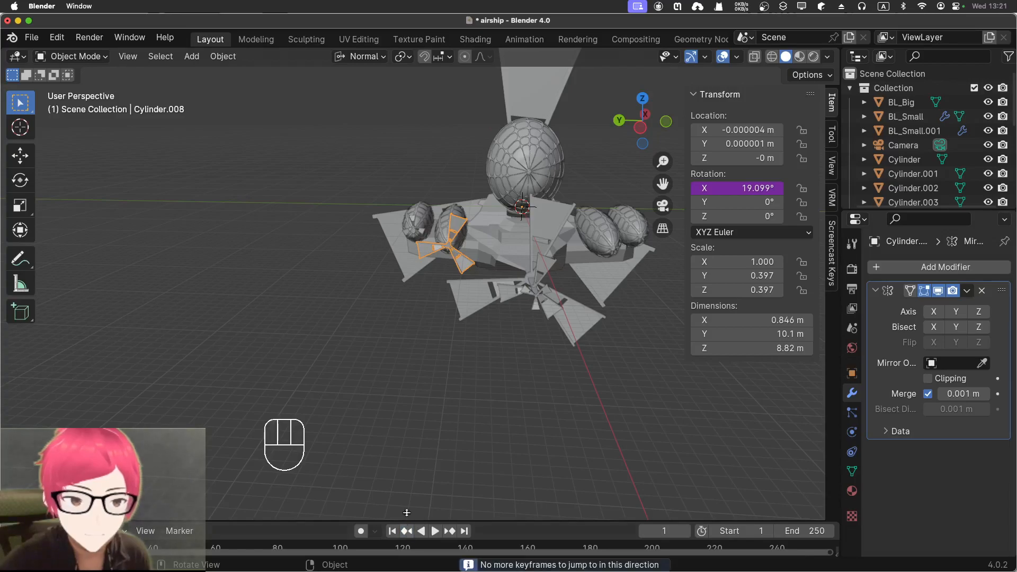
pyautogui.hotkey('ctrl', 'a')
pyautogui.click(448, 230)
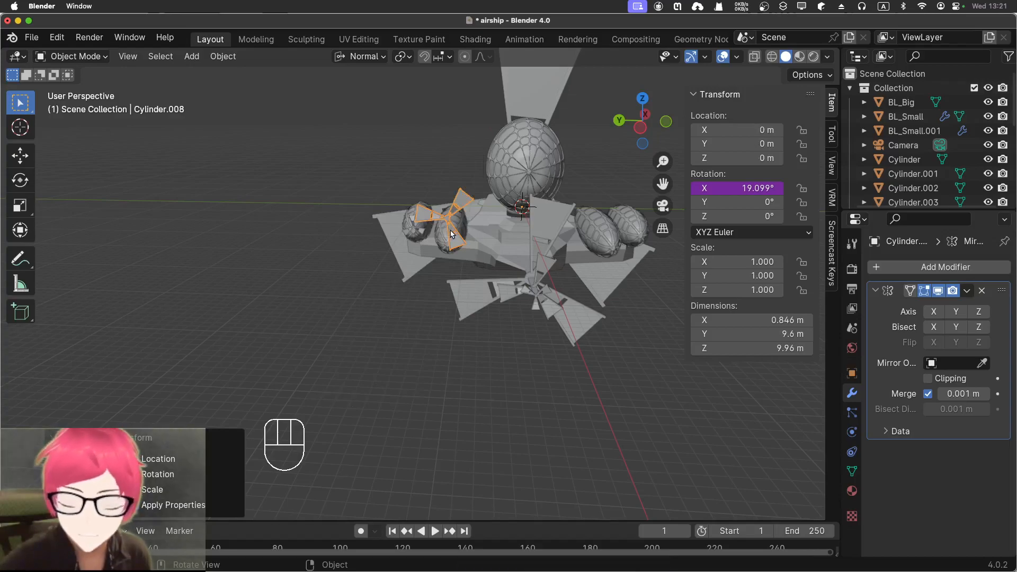
pyautogui.press('super+z')
pyautogui.rightClick(452, 231)
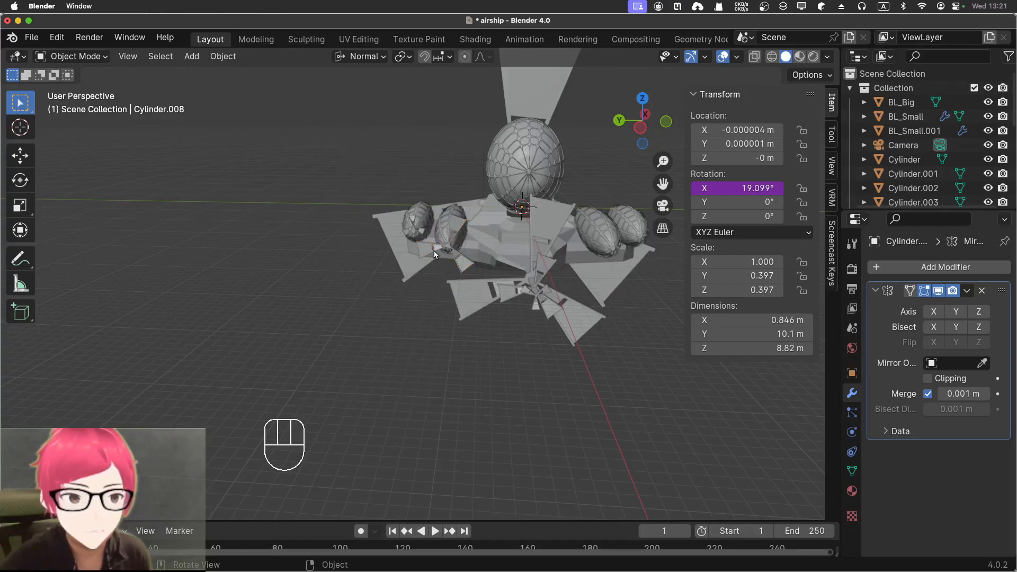
pyautogui.hotkey('ctrl', 'a')
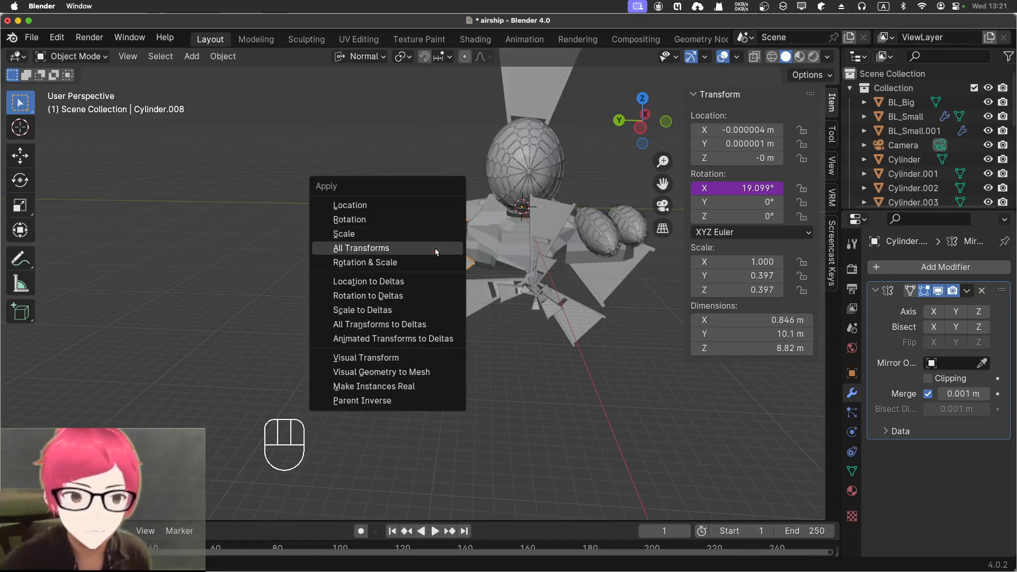
pyautogui.click(432, 222)
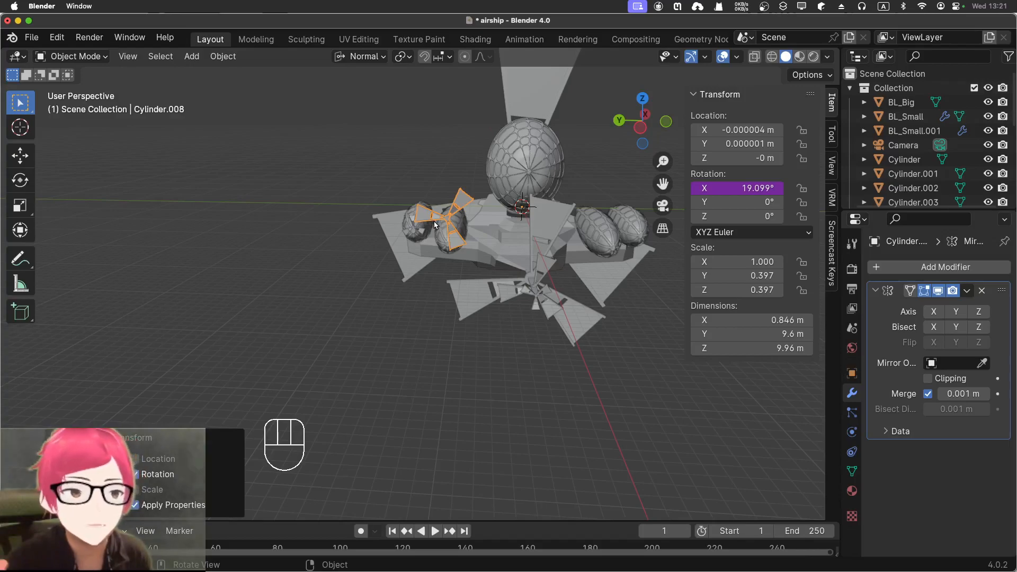
pyautogui.press('super+z')
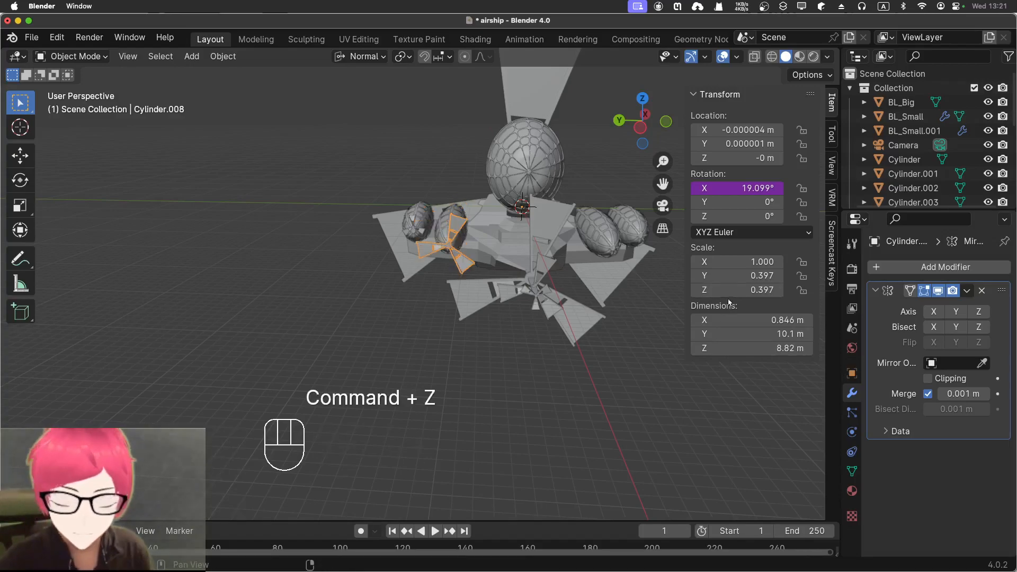
# Duplicate the inner balloon's propeller about 0.2 m along X and -26.1 m along Y to the opposite inner balloon's tip
pyautogui.press('n')
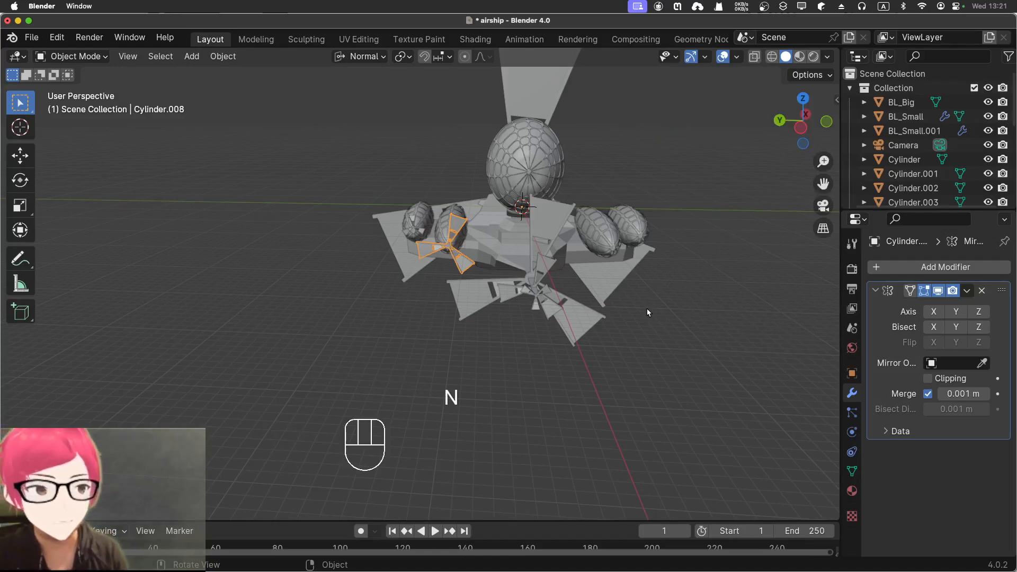
pyautogui.press('KP_7')
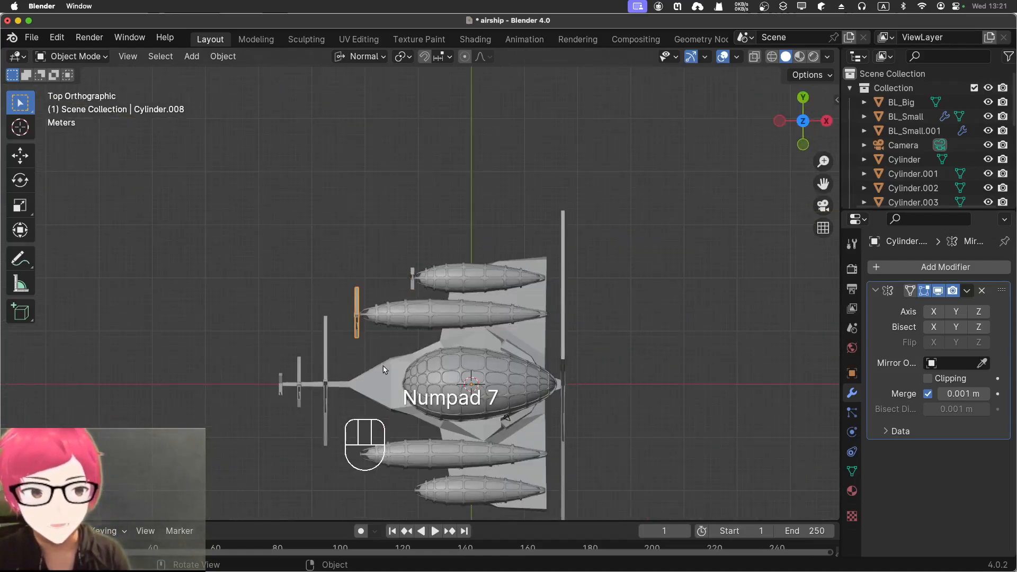
pyautogui.hotkey('shift', 'd')
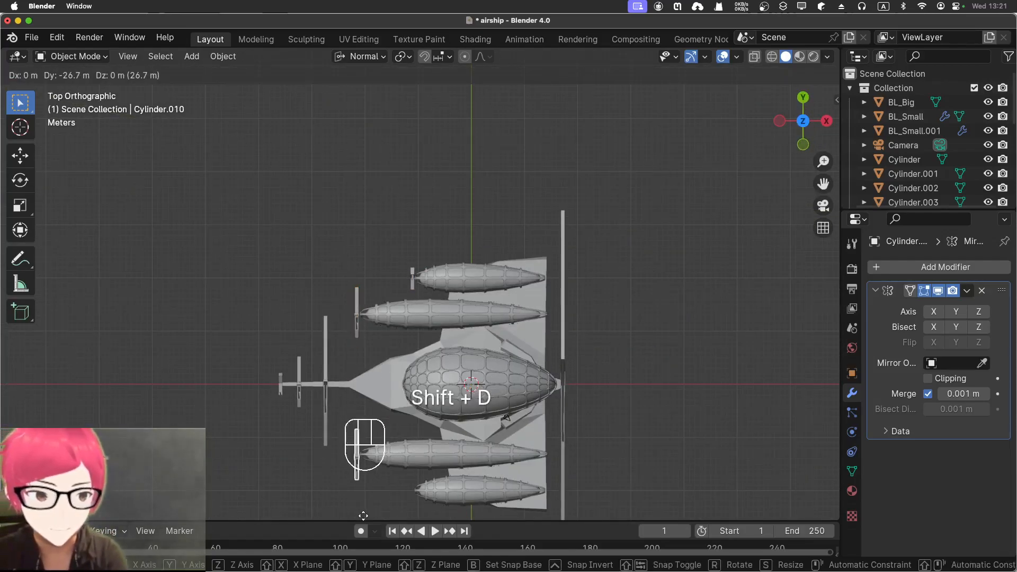
pyautogui.click(365, 517)
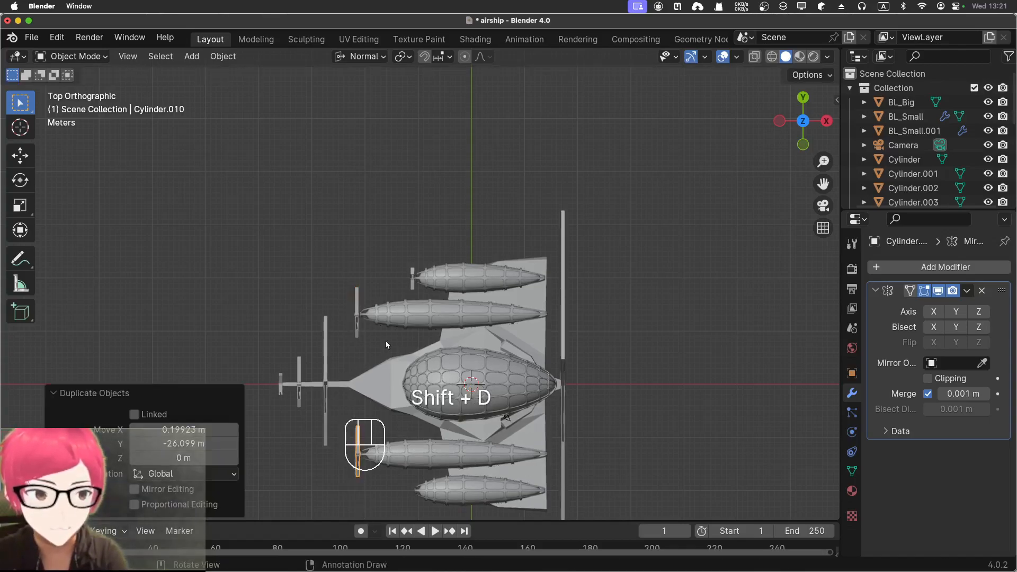
# Try to duplicate the outer balloon's propeller about -39.7 m along Y to the opposite outer balloon's tip
pyautogui.click(413, 291)
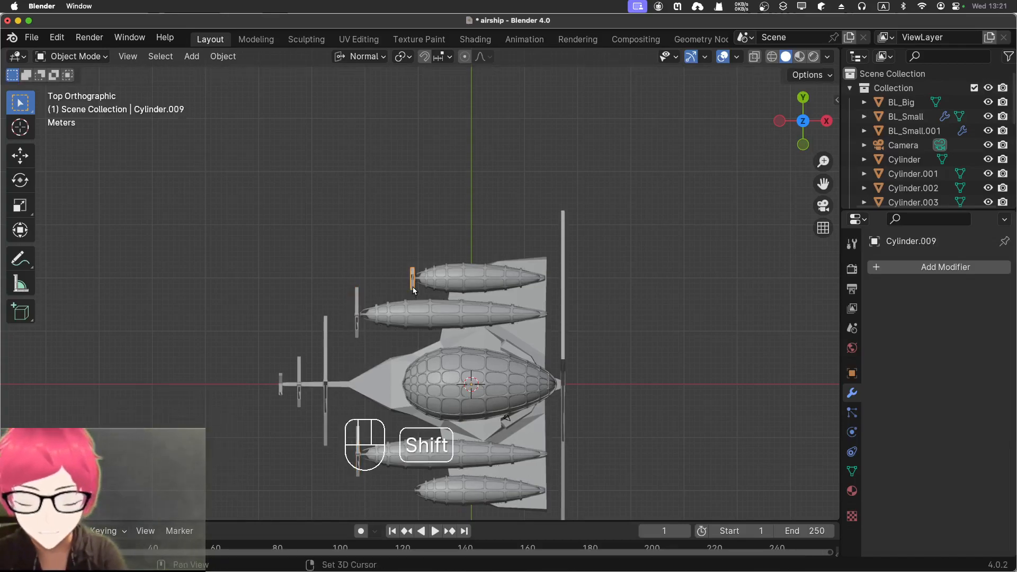
pyautogui.hotkey('shift', 'd')
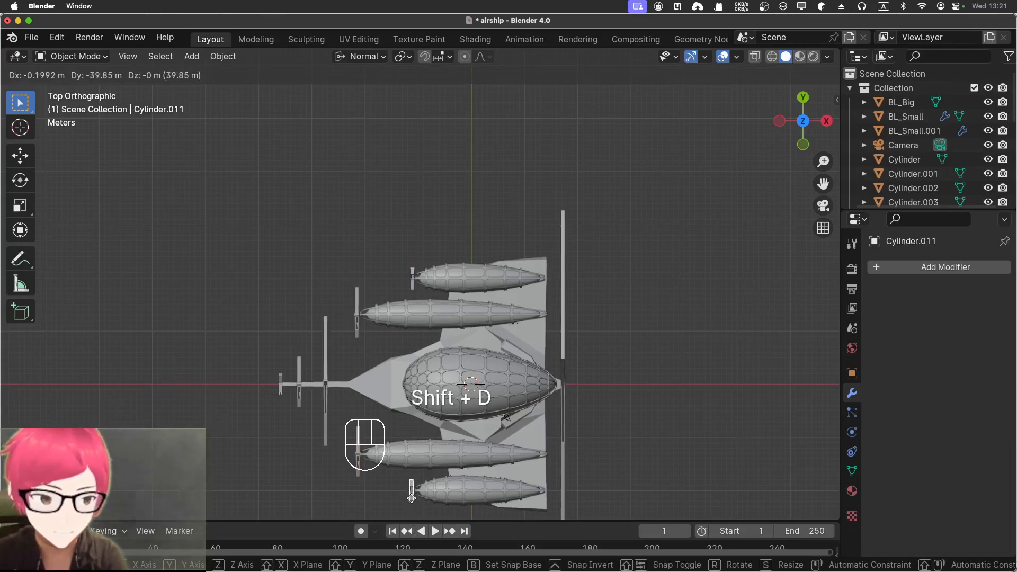
pyautogui.click(412, 496)
# Play the animation to check the copied propellers' rotation, and undo the duplication of the outer propeller
pyautogui.moveTo(297, 452); pyautogui.dragTo(411, 313, button='middle')
pyautogui.press('space')
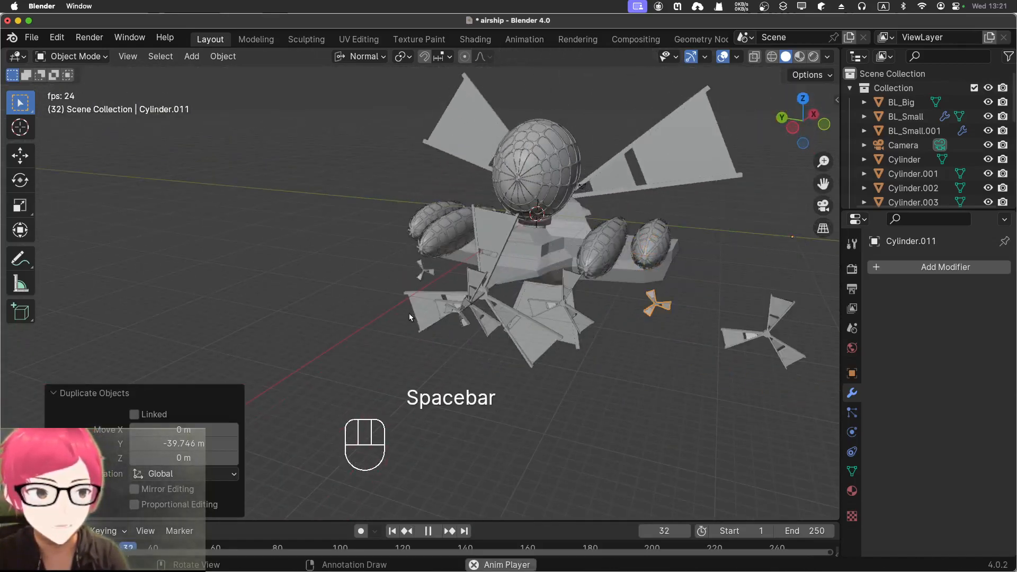
pyautogui.press('space')
pyautogui.press('space')
pyautogui.press('space')
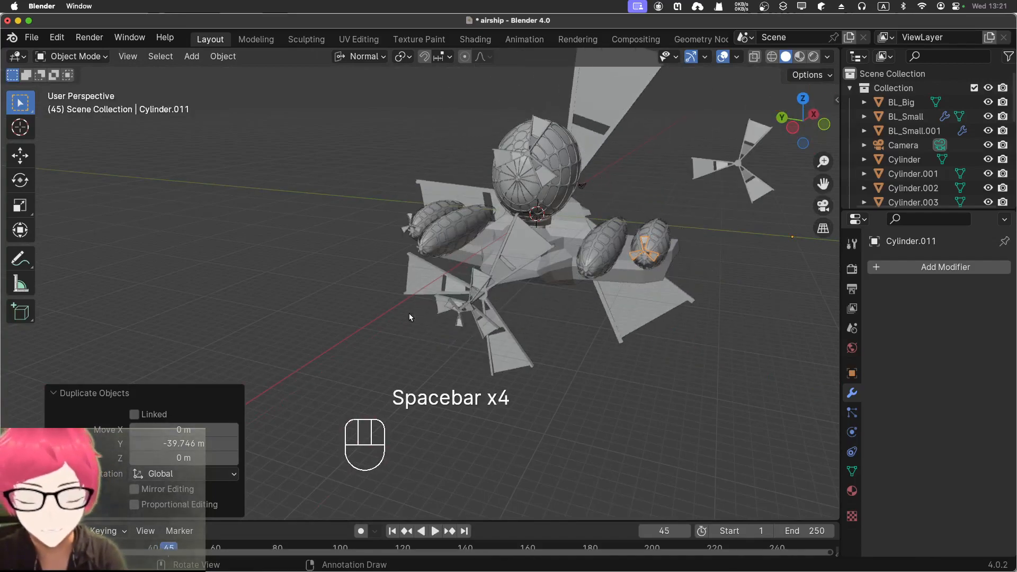
pyautogui.press('super+z')
# Set the origin to geometry for the outer and inner propellers on the +Y side and the inner propeller copy on the -Y side
pyautogui.rightClick(405, 234)
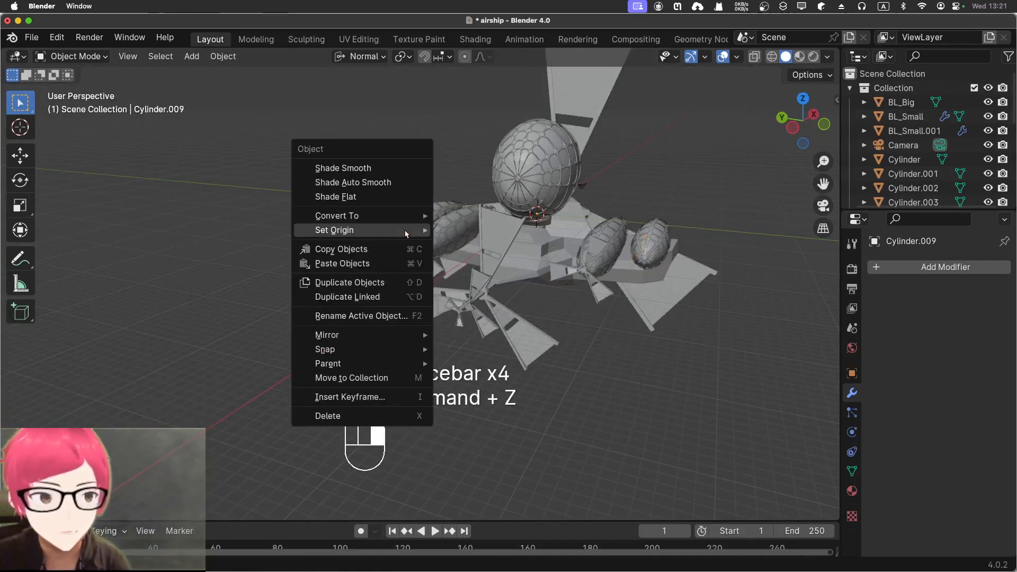
pyautogui.moveTo(423, 230)
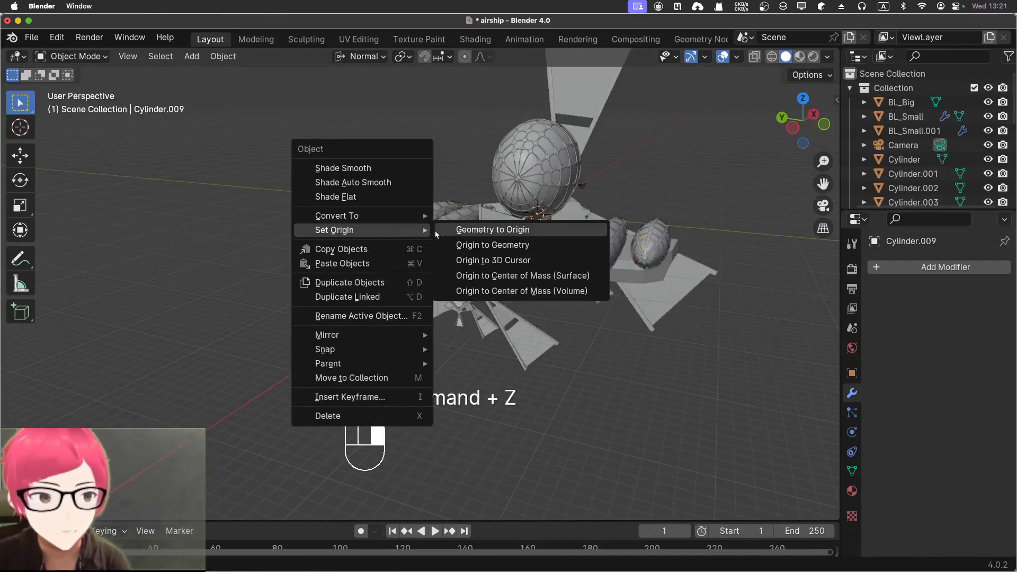
pyautogui.click(458, 246)
pyautogui.click(441, 270)
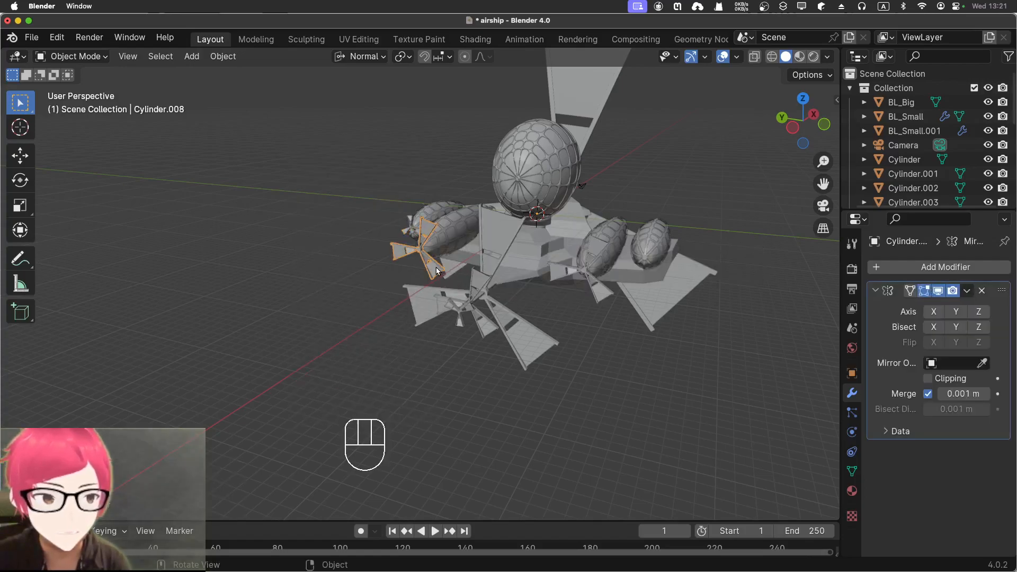
pyautogui.rightClick(447, 271)
pyautogui.moveTo(446, 270)
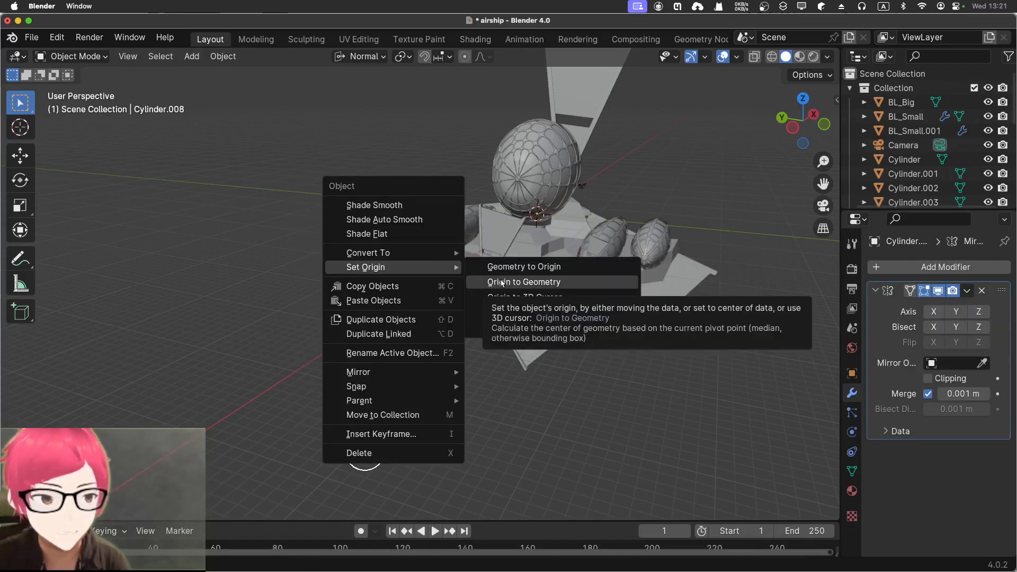
pyautogui.click(501, 283)
pyautogui.keyDown('shift'); pyautogui.click(568, 274); pyautogui.keyUp('shift')
pyautogui.rightClick(571, 271)
pyautogui.moveTo(571, 271)
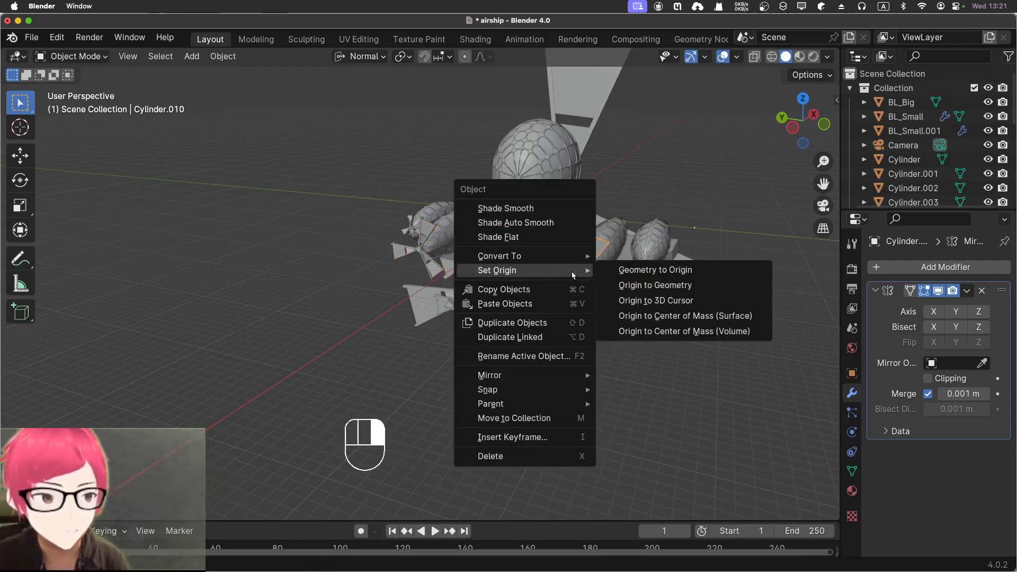
pyautogui.click(619, 286)
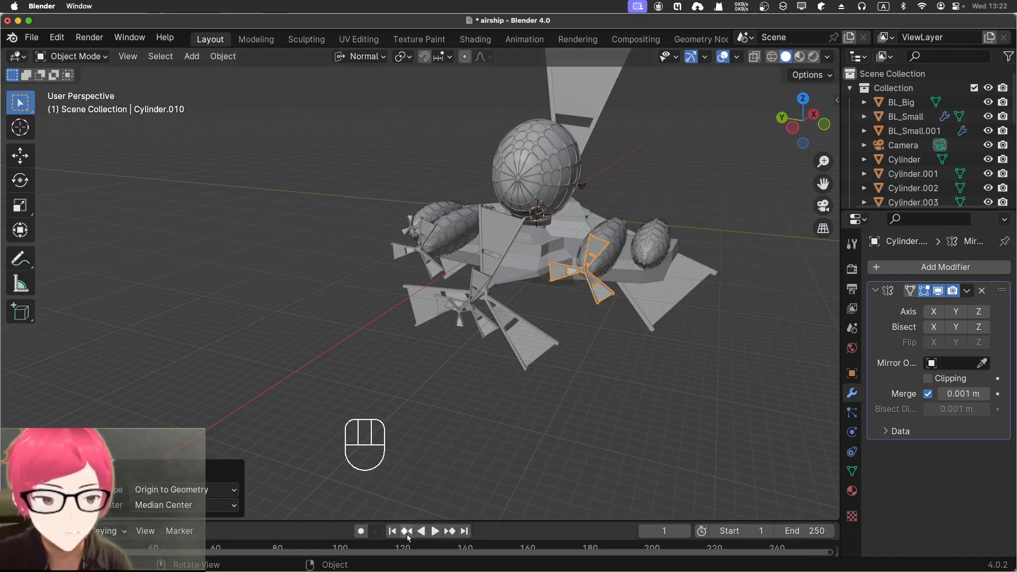
# Duplicate the outer small balloon's propeller about -39.8 m along Y to the outer balloon's tip on the -Y side
pyautogui.moveTo(575, 412); pyautogui.dragTo(616, 445, button='middle')
pyautogui.press('KP_7')
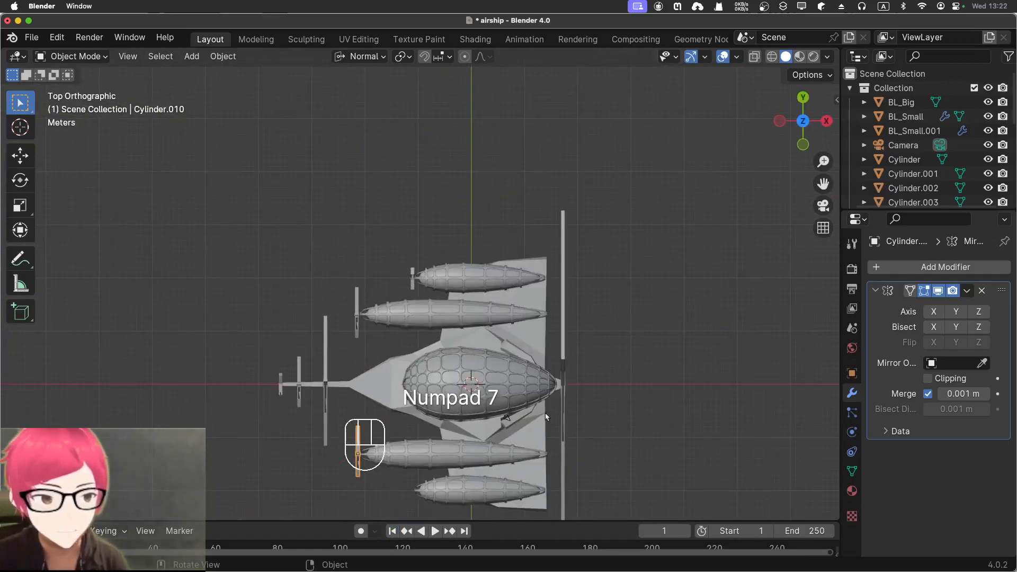
pyautogui.keyDown('shift'); pyautogui.moveTo(406, 286); pyautogui.dragTo(439, 164, button='middle'); pyautogui.keyUp('shift')
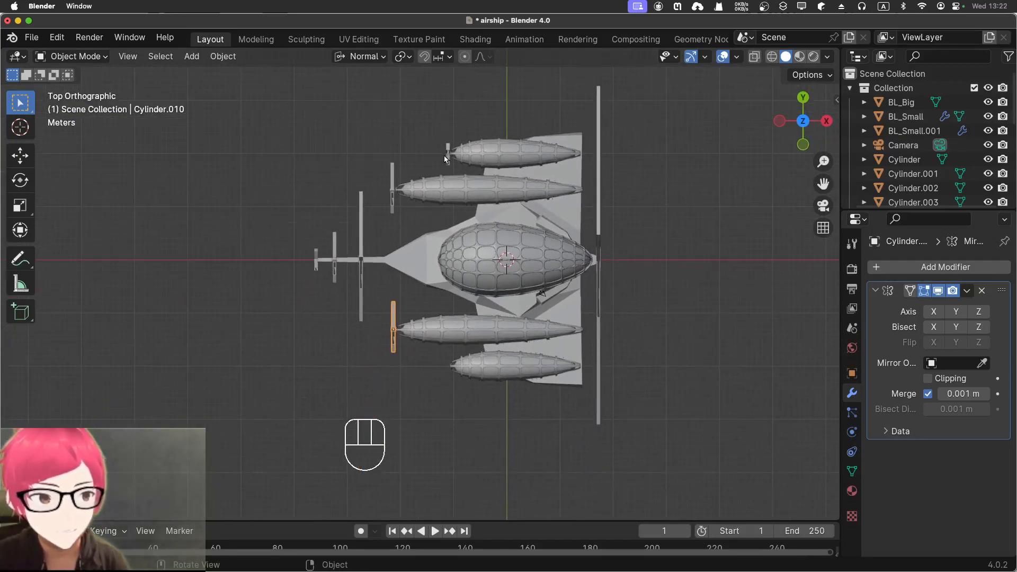
pyautogui.click(447, 157)
pyautogui.hotkey('shift', 'd')
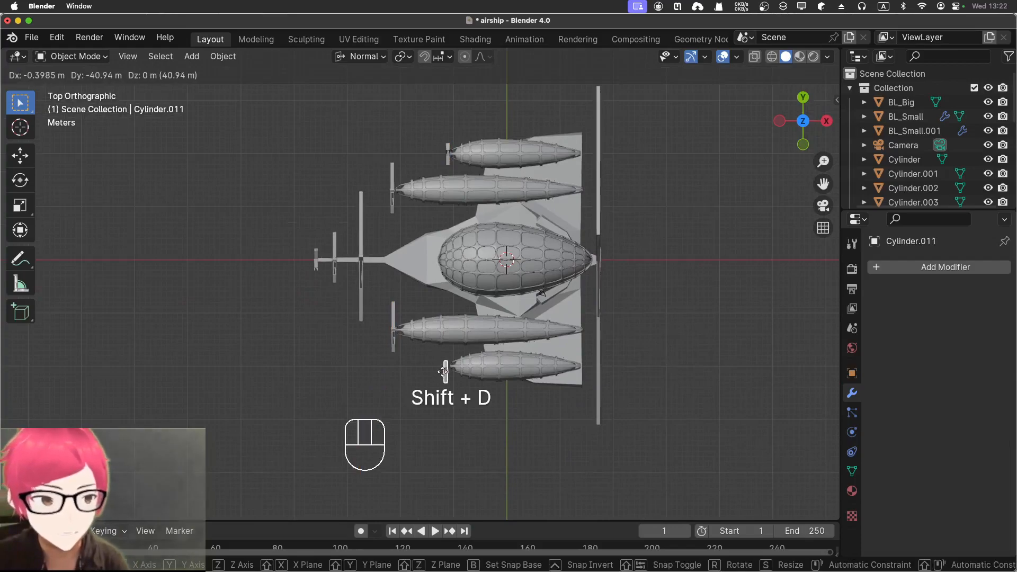
pyautogui.click(446, 365)
# Play the animation to check all propellers' rotation from several angles, and return to frame 1
pyautogui.moveTo(446, 366); pyautogui.dragTo(555, 218, button='middle')
pyautogui.press('space')
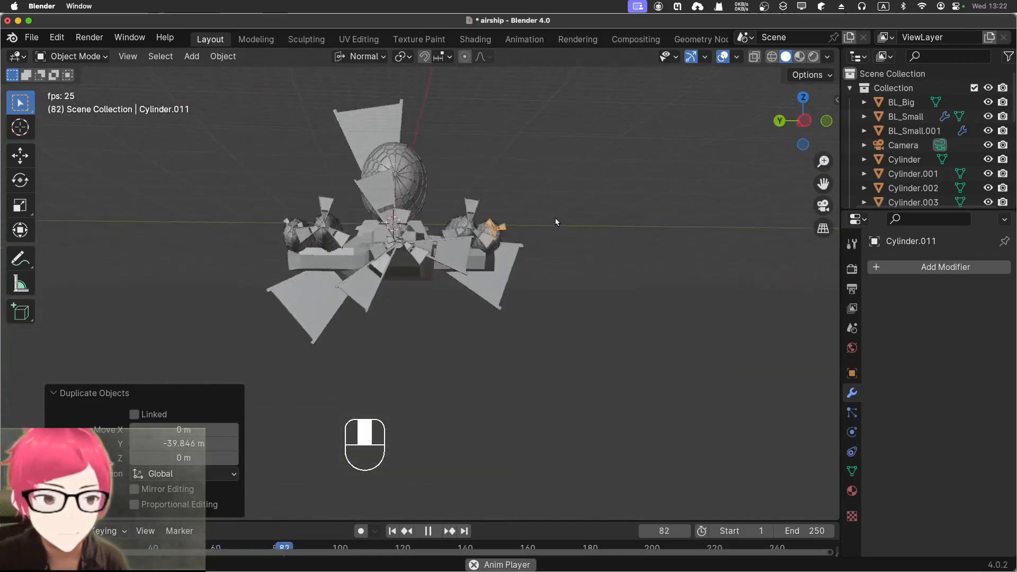
pyautogui.moveTo(301, 263); pyautogui.dragTo(408, 312, button='middle')
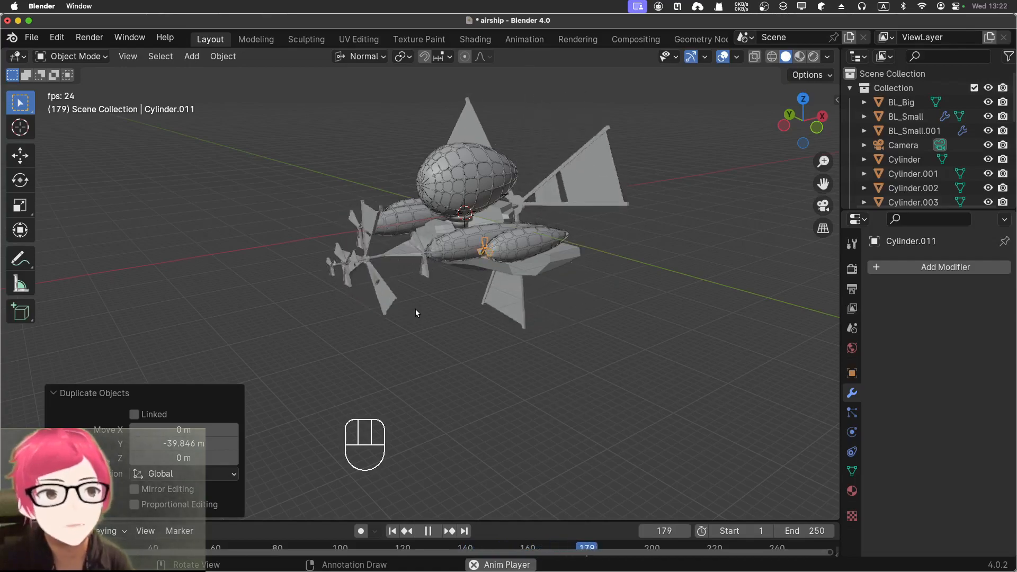
pyautogui.moveTo(471, 327); pyautogui.dragTo(432, 449, button='middle')
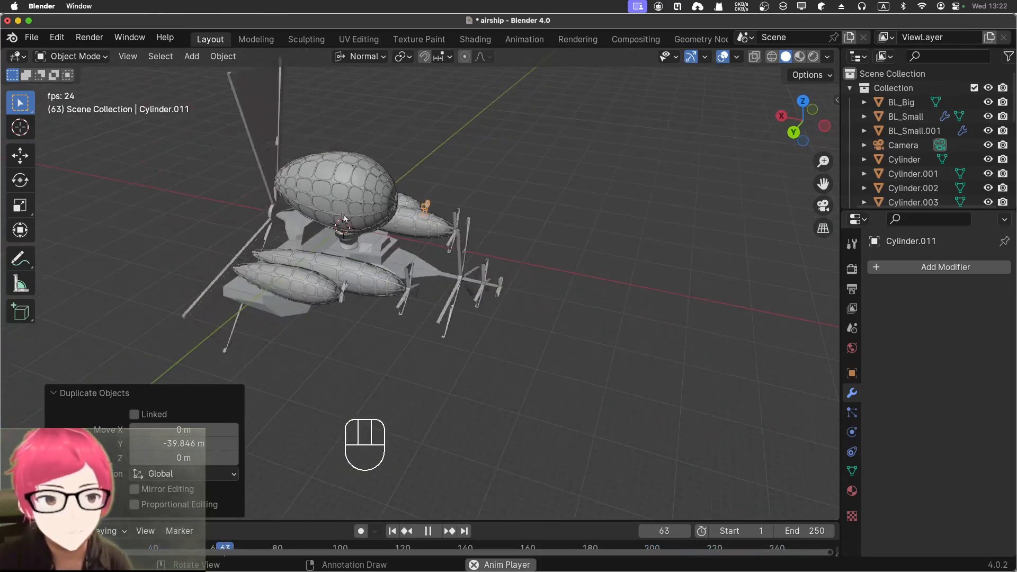
pyautogui.press('space')
pyautogui.click(392, 531)
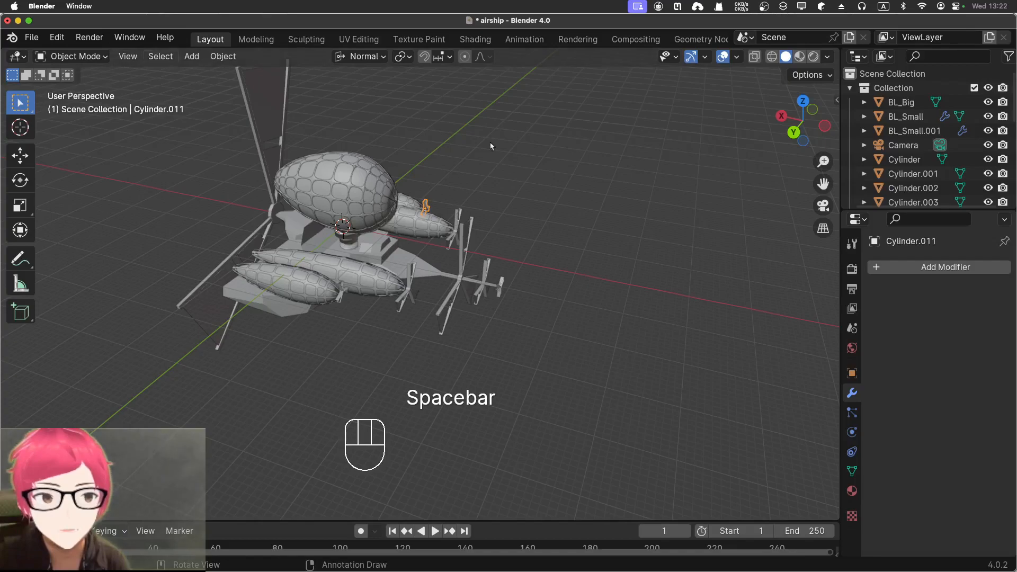
# Extrude the Ship's +Y side face about 27.7 m into a wing and move its tip by about 9.7, 3.5 and -11 m in XYZ
pyautogui.scroll(-10, 912, 137)
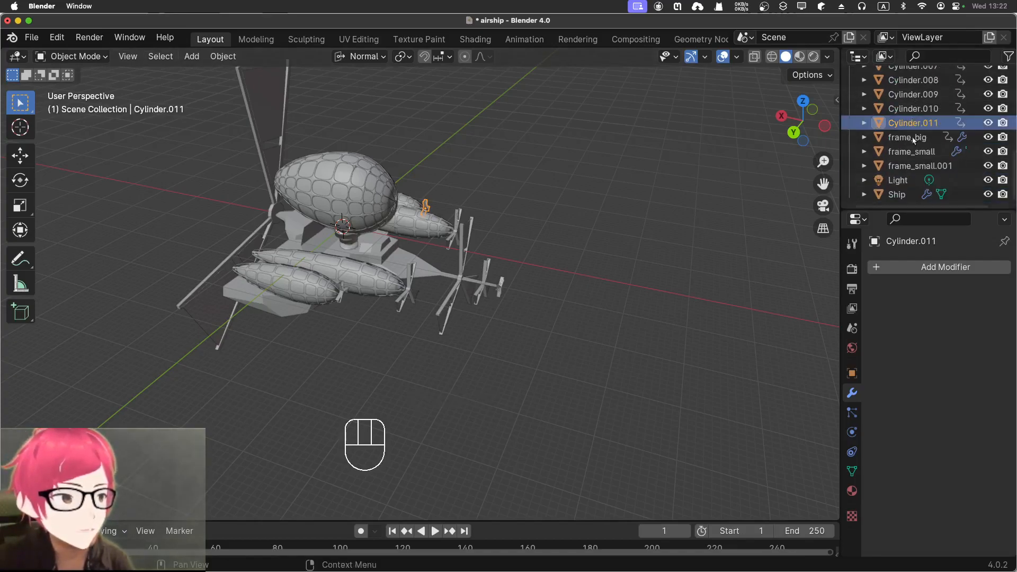
pyautogui.click(913, 194)
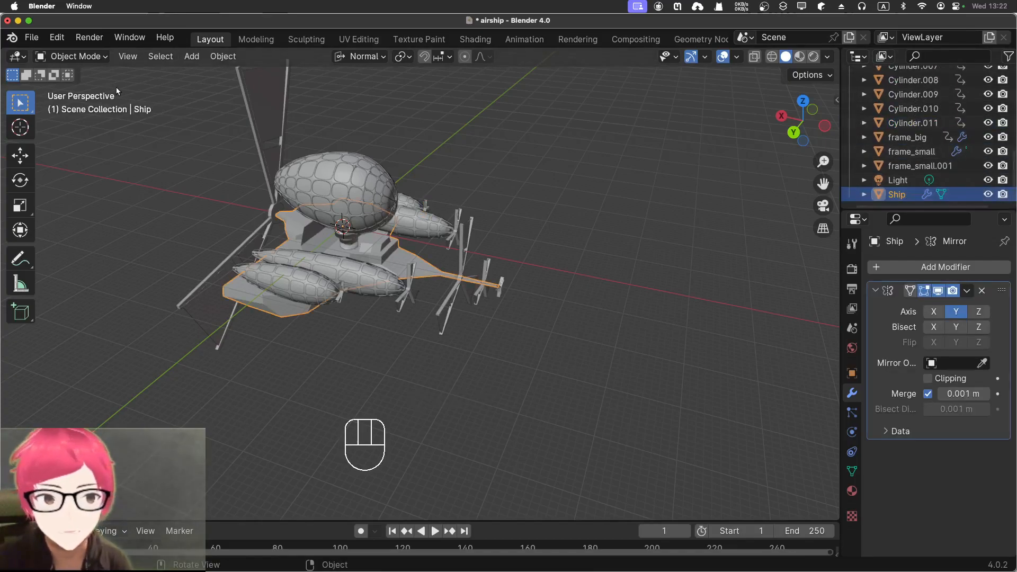
pyautogui.click(104, 59)
pyautogui.click(93, 88)
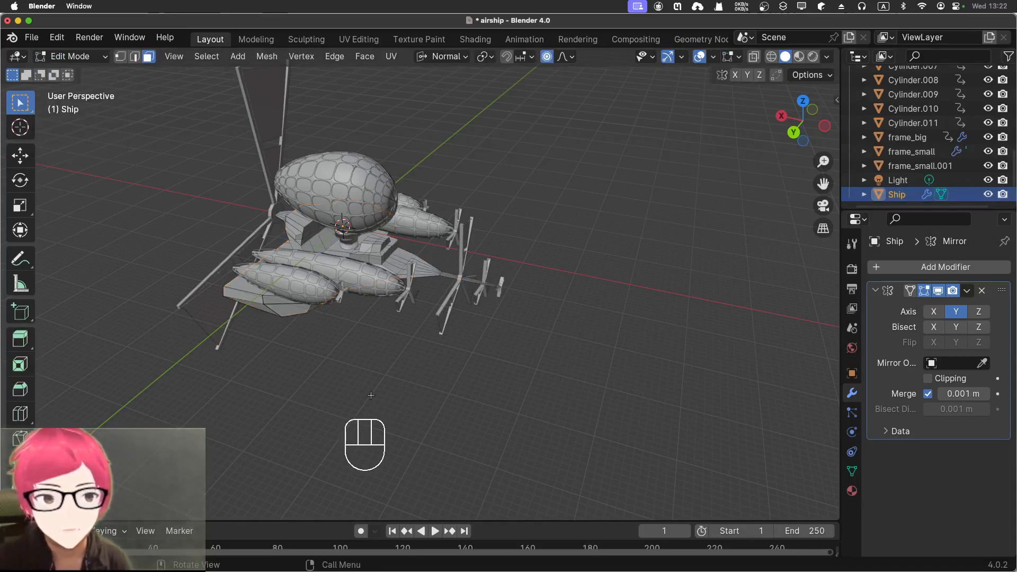
pyautogui.moveTo(547, 418); pyautogui.dragTo(674, 447, button='middle')
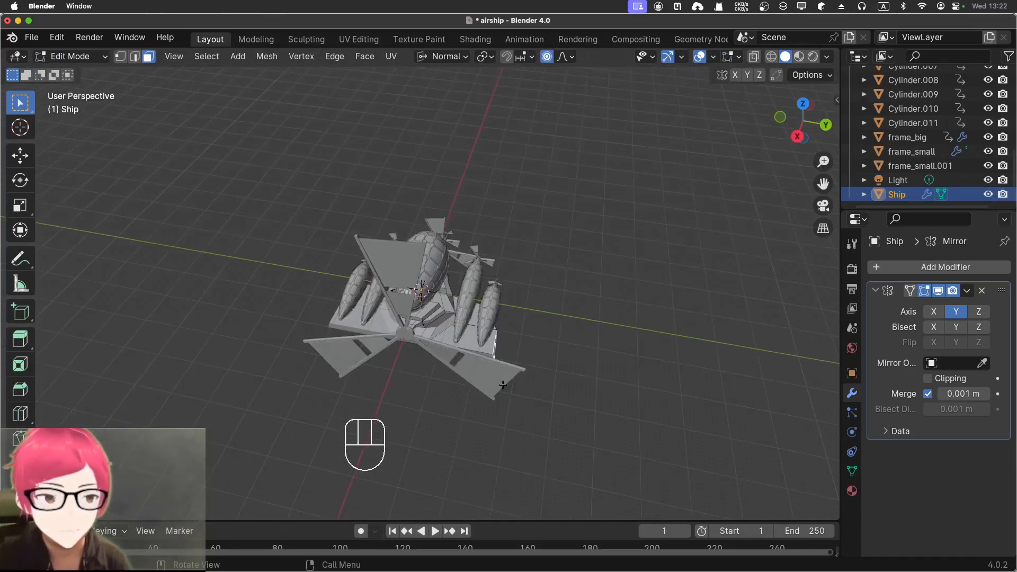
pyautogui.press('e')
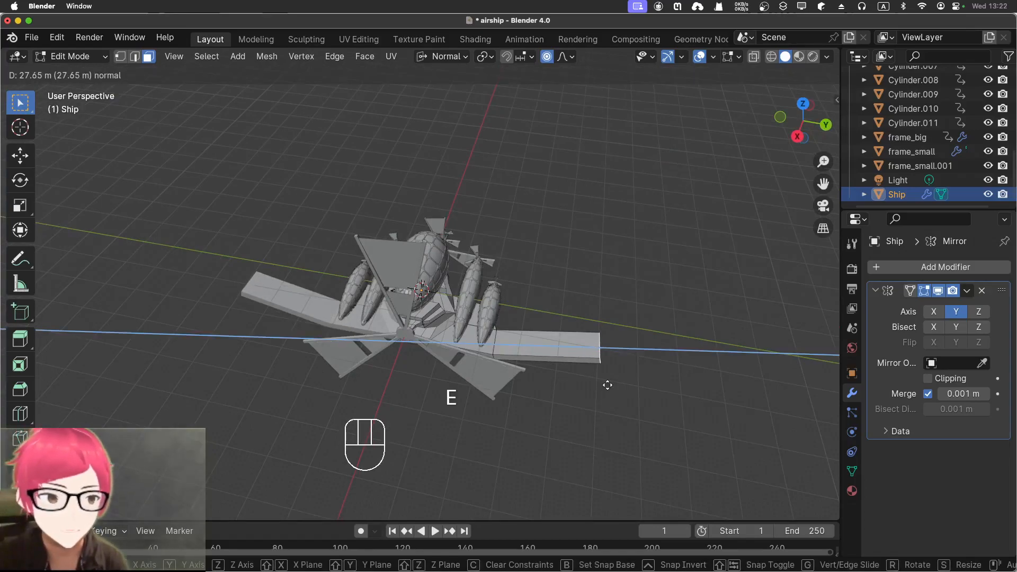
pyautogui.click(607, 385)
pyautogui.press('g')
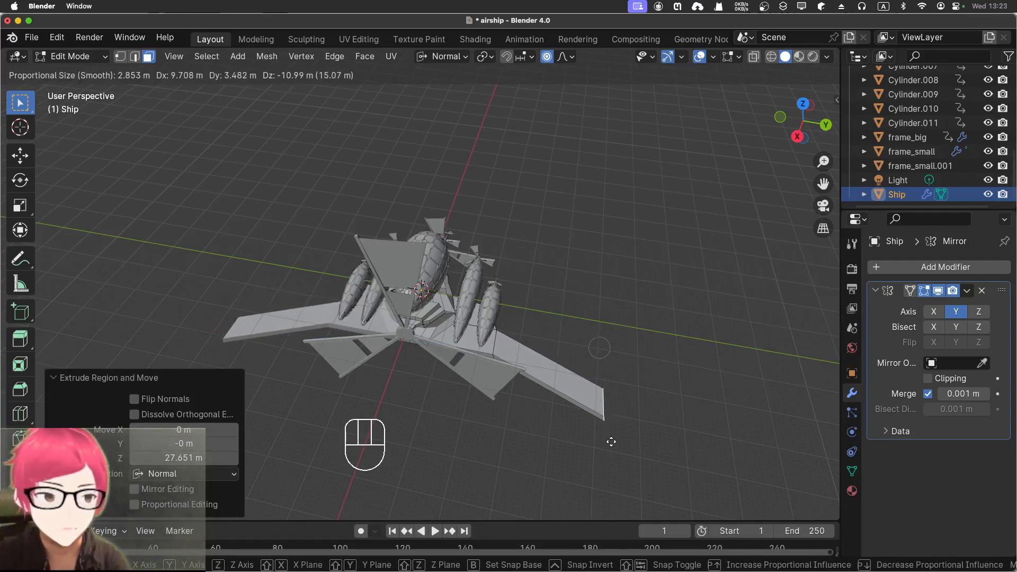
pyautogui.click(610, 441)
# Move the front edge at the wing root about -7.5 m in X, 2.7 m in Y and -0.7 m in Z
pyautogui.moveTo(637, 415); pyautogui.dragTo(465, 375, button='middle')
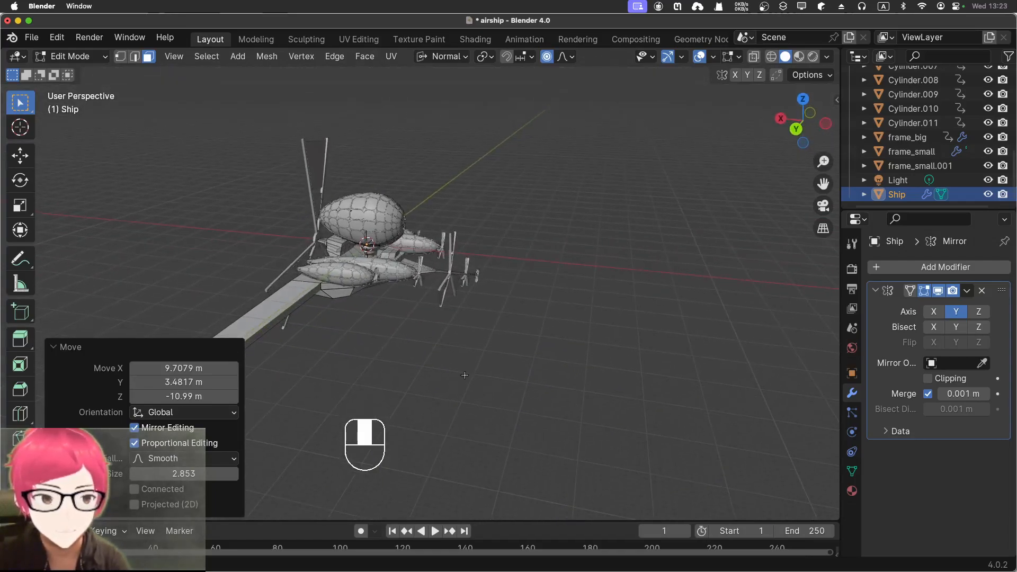
pyautogui.moveTo(405, 346); pyautogui.dragTo(348, 318, button='middle')
pyautogui.scroll(3, 366, 307)
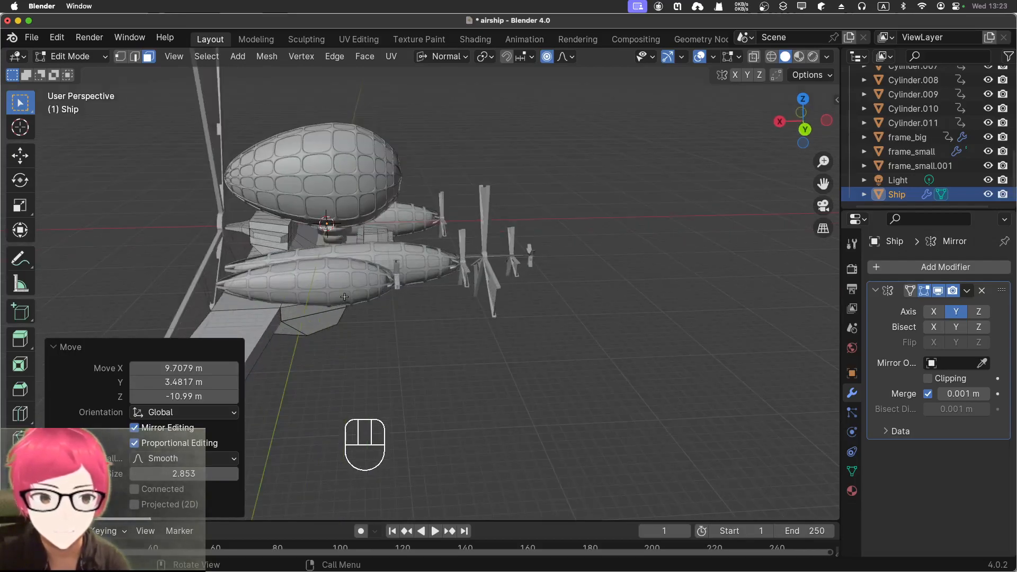
pyautogui.click(136, 58)
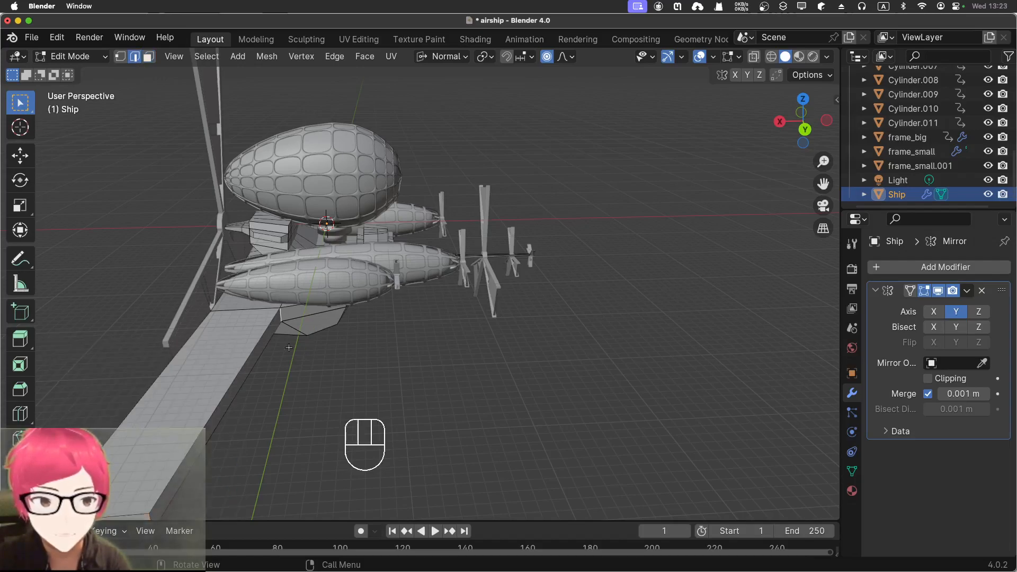
pyautogui.moveTo(372, 384); pyautogui.dragTo(395, 401, button='middle')
pyautogui.press('g')
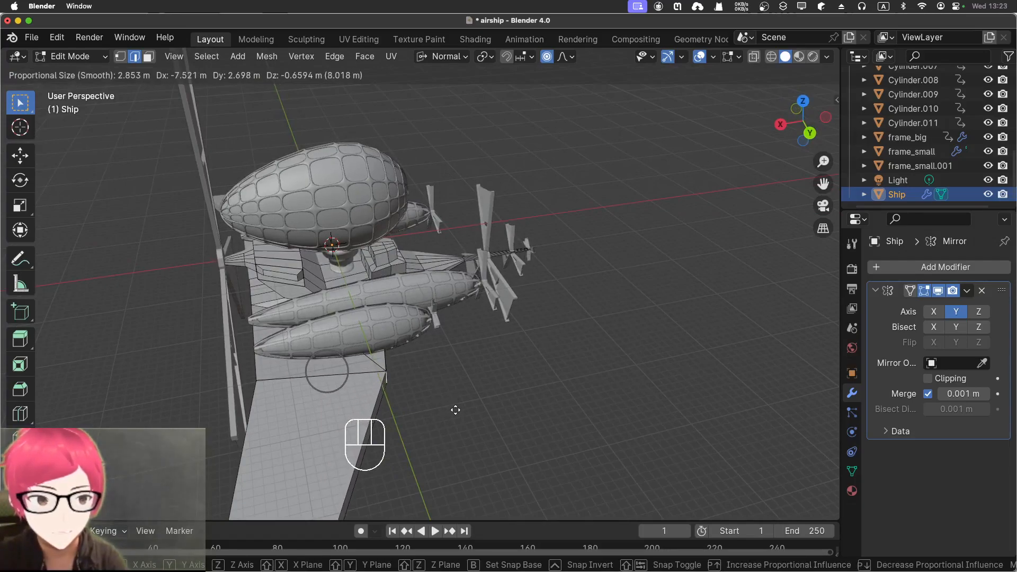
pyautogui.click(456, 410)
# Move the rear edge of the wing tip about 2.4 m in X, 1.4 m in Y and -2.8 m in Z
pyautogui.moveTo(455, 410); pyautogui.dragTo(770, 397, button='middle')
pyautogui.moveTo(452, 346); pyautogui.dragTo(474, 385, button='middle')
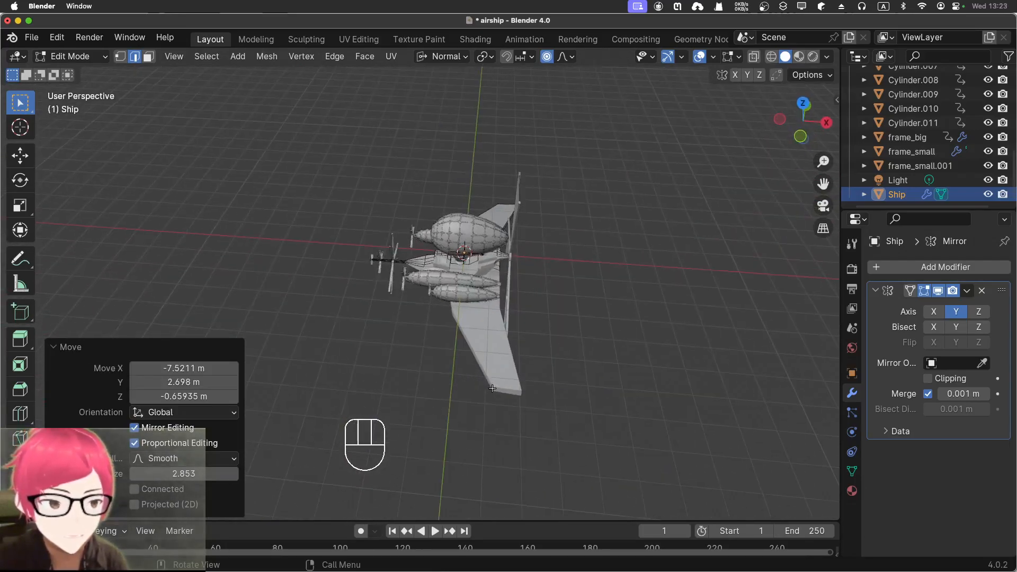
pyautogui.moveTo(597, 356); pyautogui.dragTo(444, 303, button='middle')
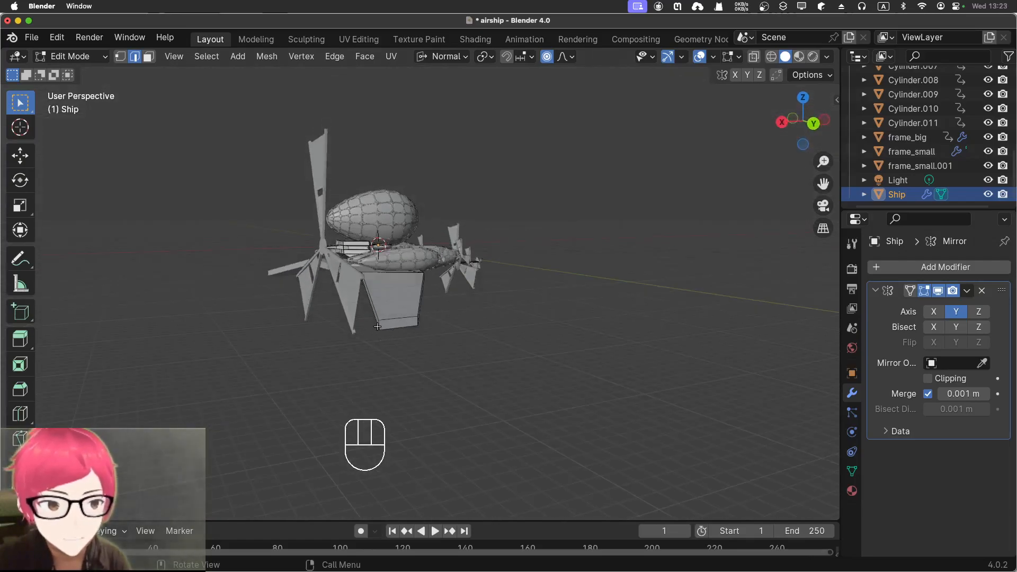
pyautogui.moveTo(426, 347); pyautogui.dragTo(531, 417, button='middle')
pyautogui.press('g')
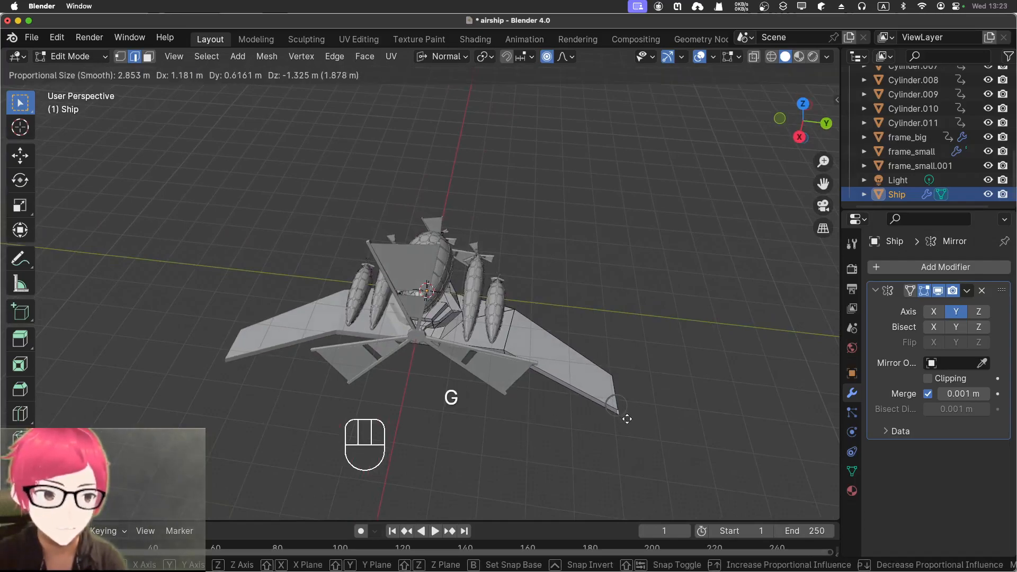
pyautogui.click(628, 426)
# Try to move the wing tip's front edge about -8.2 m in X, -3.5 m in Y and 9.5 m in Z
pyautogui.moveTo(628, 425); pyautogui.dragTo(476, 392, button='middle')
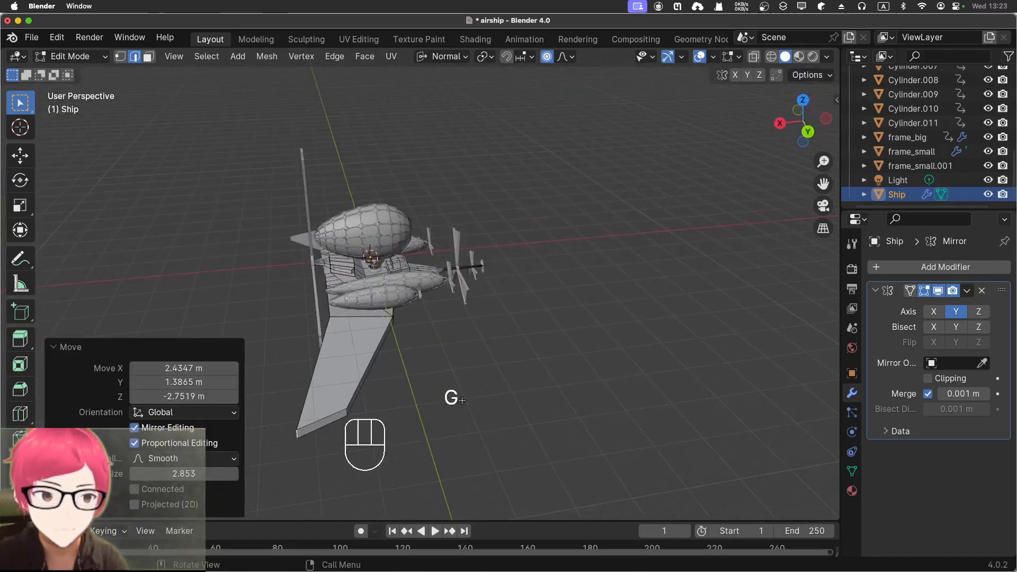
pyautogui.press('g')
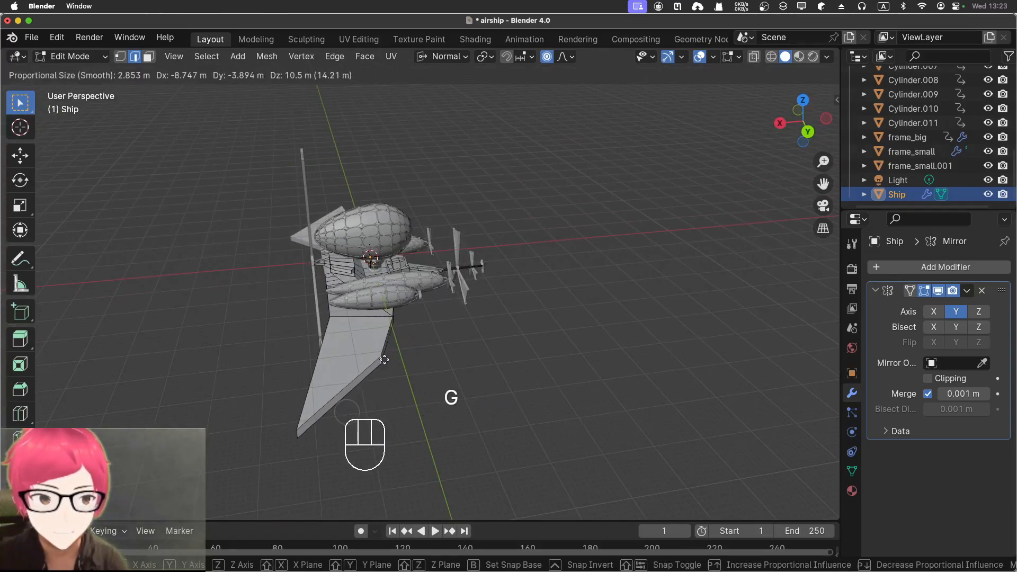
pyautogui.click(382, 364)
pyautogui.moveTo(382, 364); pyautogui.dragTo(450, 320, button='middle')
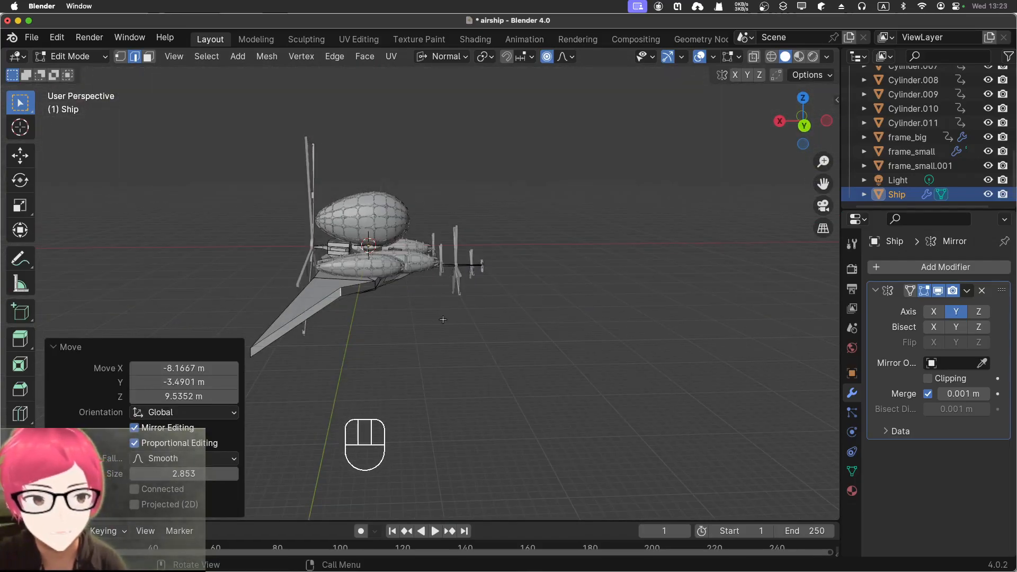
pyautogui.press('g')
pyautogui.press('z')
pyautogui.rightClick(328, 301)
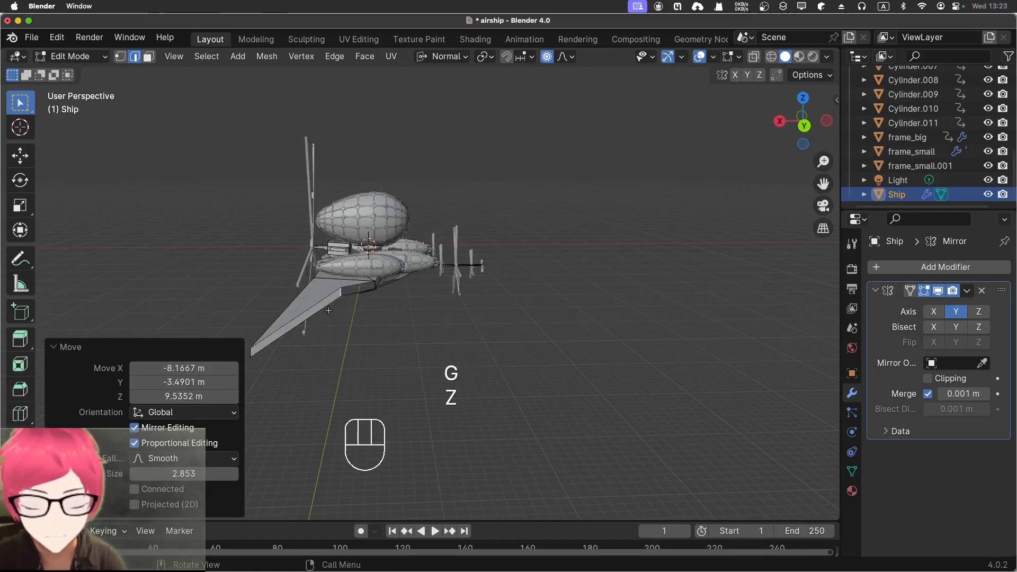
# Try to lower the wing tip's front edge about 2.7 m and, in a second move, further down
pyautogui.press('g')
pyautogui.click(332, 322)
pyautogui.moveTo(332, 323); pyautogui.dragTo(428, 306, button='middle')
pyautogui.press('g')
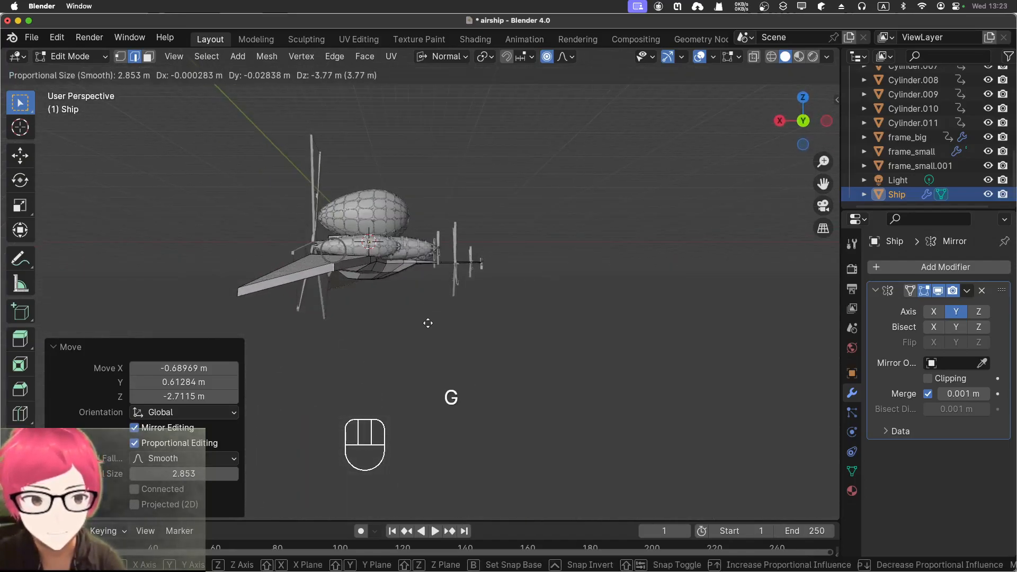
pyautogui.click(429, 329)
# Undo the last three moves of the wing tip's front edge
pyautogui.moveTo(429, 328); pyautogui.dragTo(315, 294, button='middle')
pyautogui.press('super+z')
pyautogui.press('super+z')
pyautogui.press('super+z')
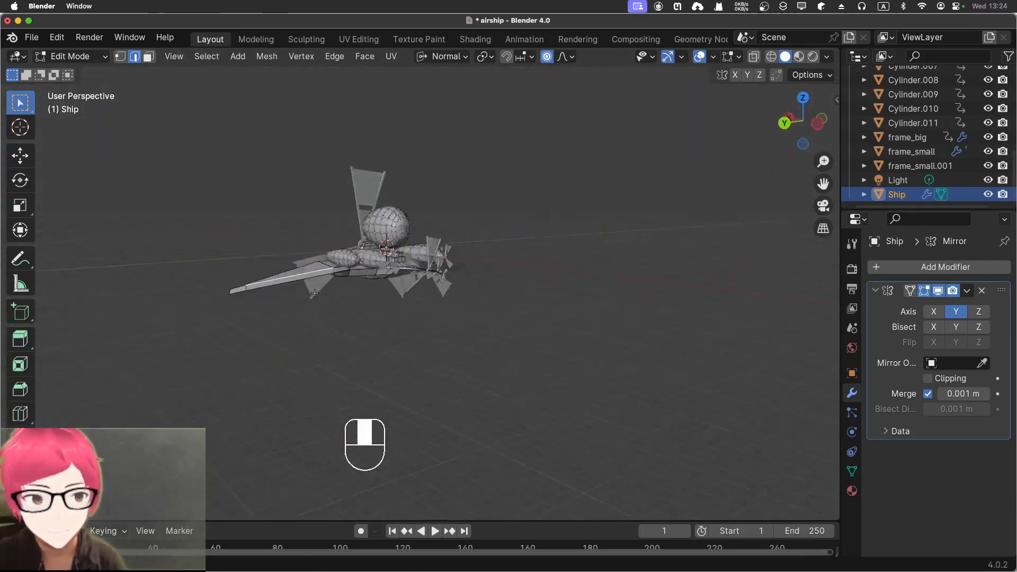
# Play the animation to examine the new wings together with the rotating propellers from several angles, and stop it
pyautogui.moveTo(407, 335); pyautogui.dragTo(438, 454, button='middle')
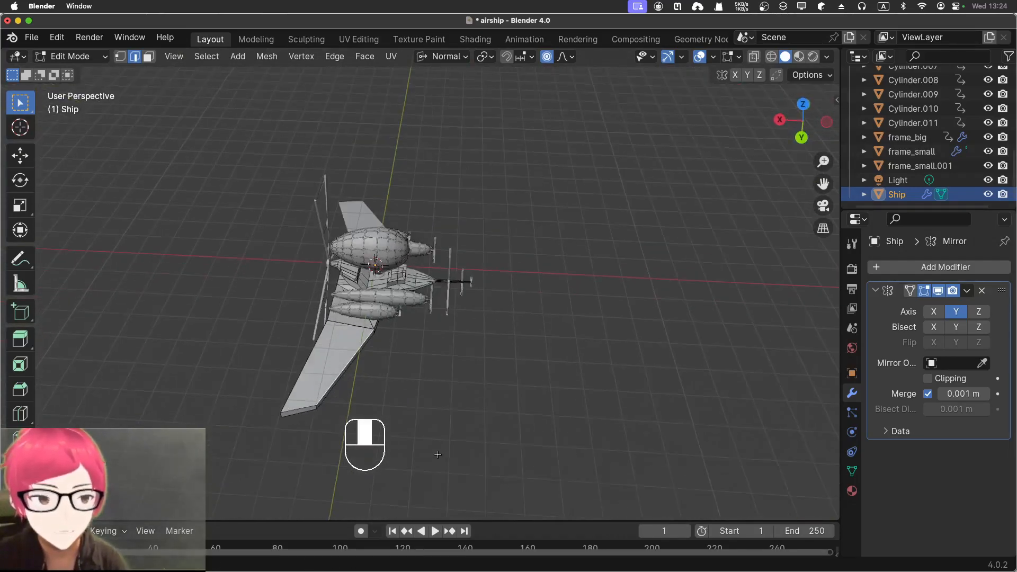
pyautogui.click(434, 531)
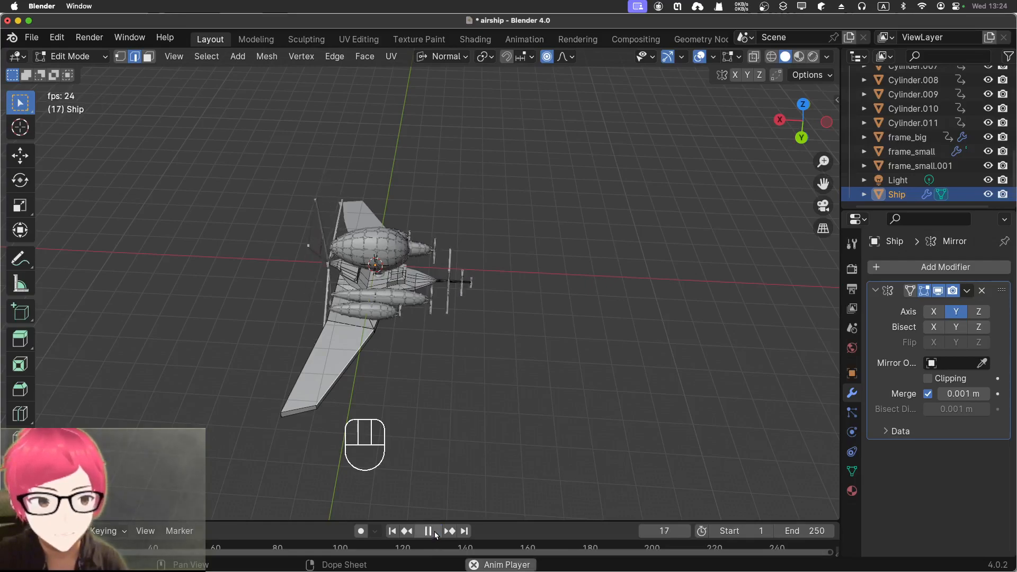
pyautogui.moveTo(449, 382); pyautogui.dragTo(102, 264, button='middle')
pyautogui.moveTo(140, 276); pyautogui.dragTo(353, 347, button='middle')
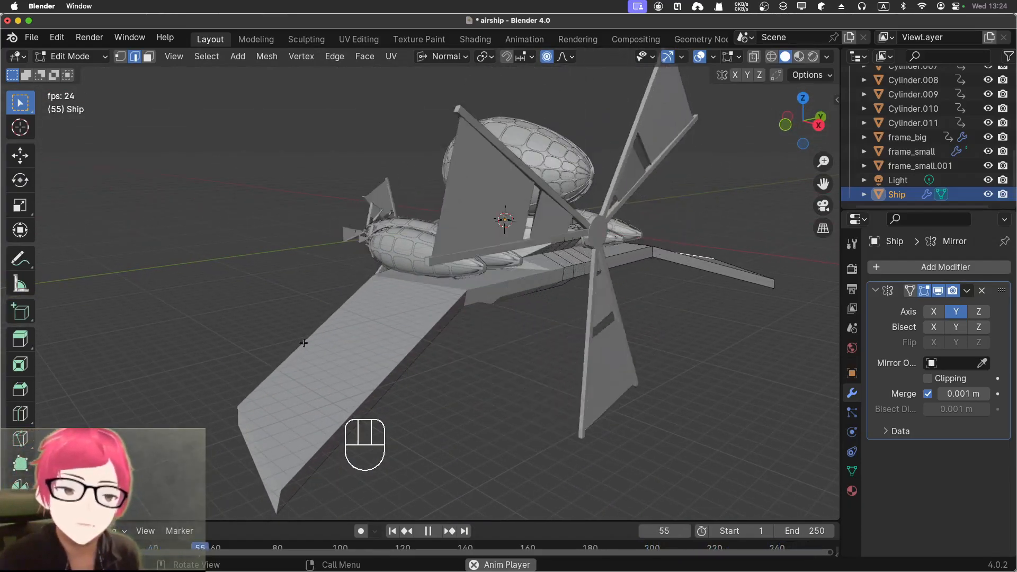
pyautogui.press('space')
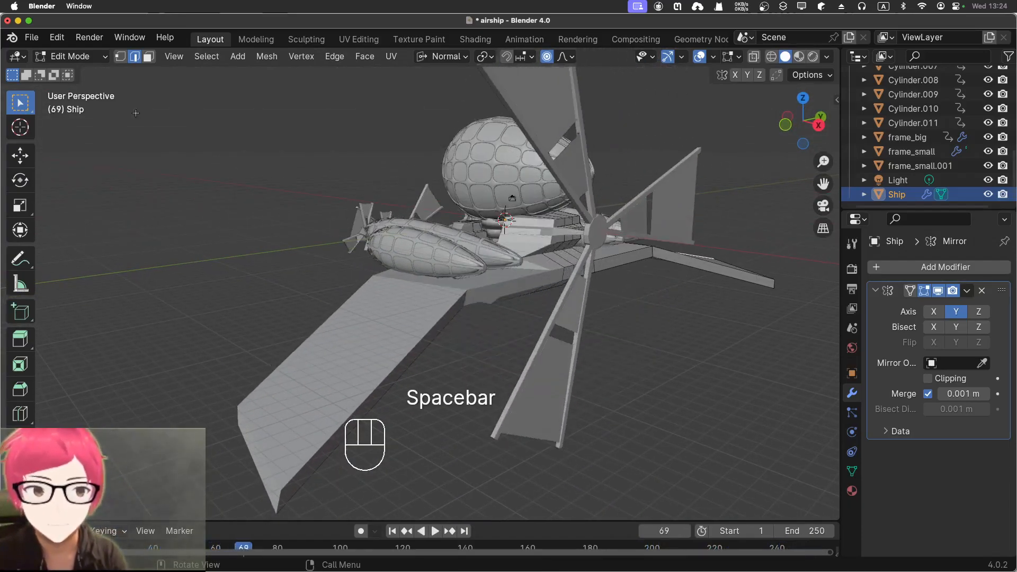
# Return to Object Mode and show the airship from the top and in the front orthographic view
pyautogui.click(78, 55)
pyautogui.click(63, 75)
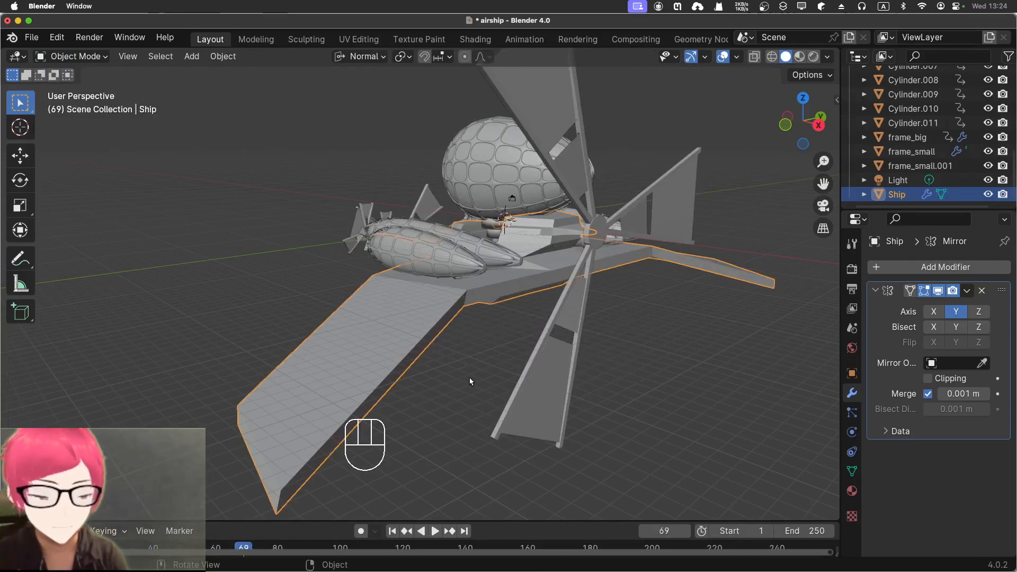
pyautogui.press('KP_1')
pyautogui.press('KP_7')
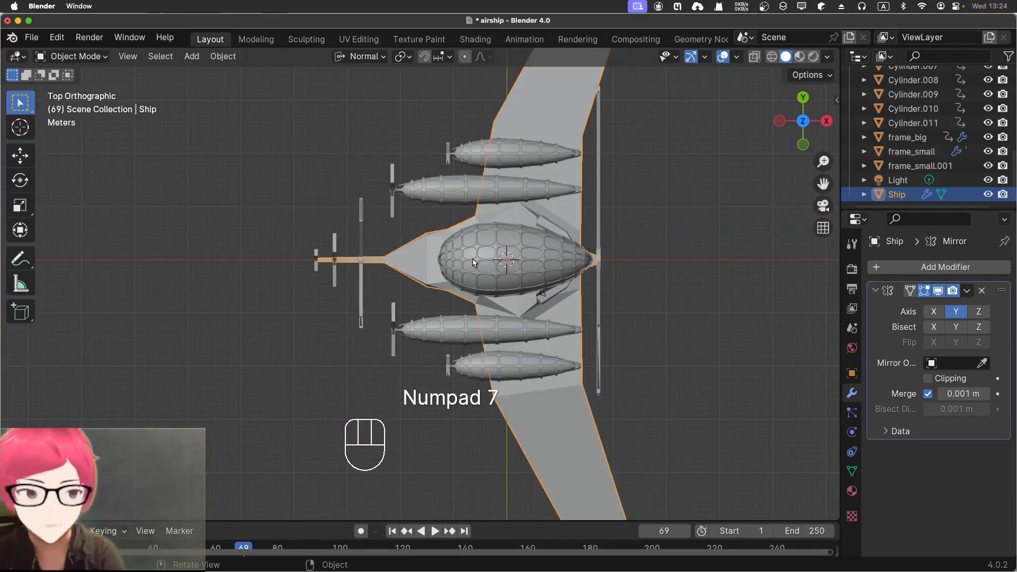
pyautogui.moveTo(428, 290); pyautogui.dragTo(621, 176, button='middle')
pyautogui.press('KP_1')
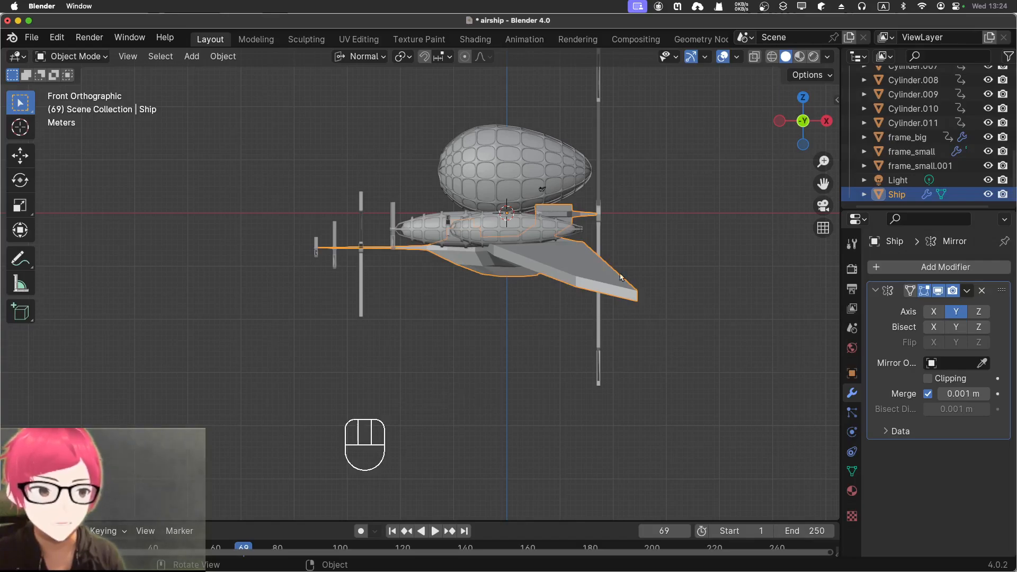
# Select all objects of the scene, rotate them 90° about Z, and deselect everything
pyautogui.press('super+a')
pyautogui.click(326, 138)
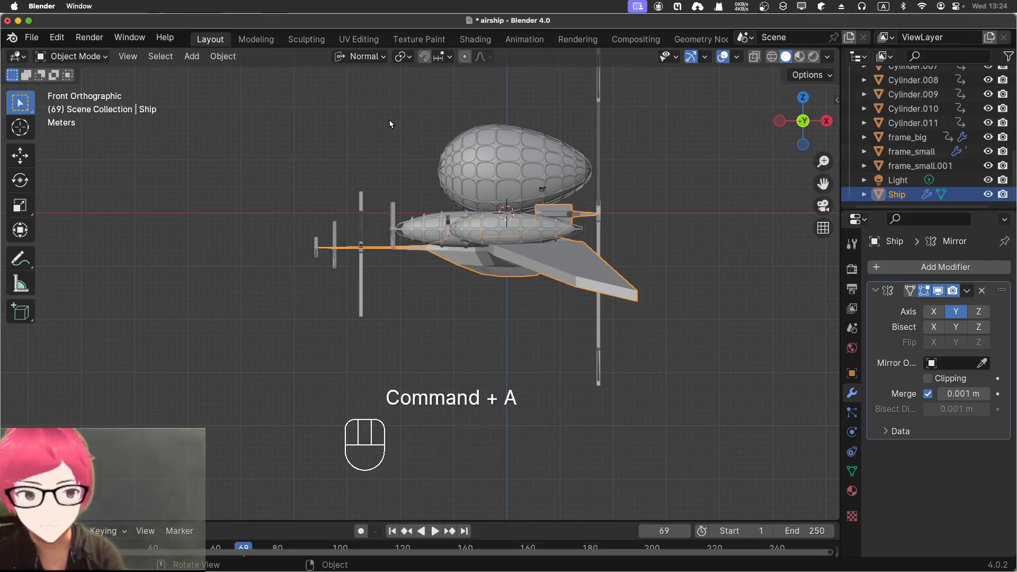
pyautogui.press('a')
pyautogui.press('a')
pyautogui.press('a')
pyautogui.press('r')
pyautogui.press('z')
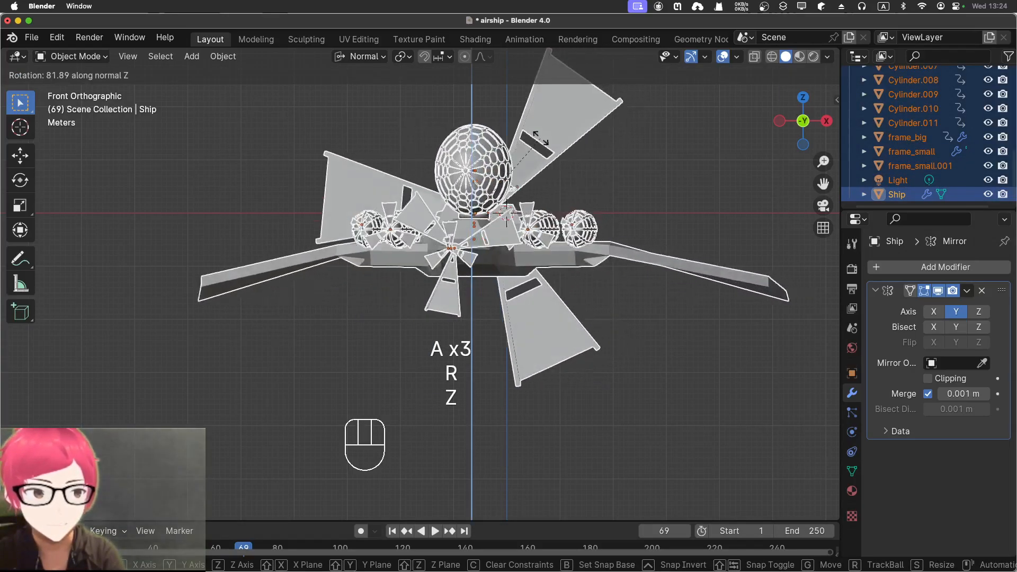
pyautogui.press('KP_9')
pyautogui.press('KP_0')
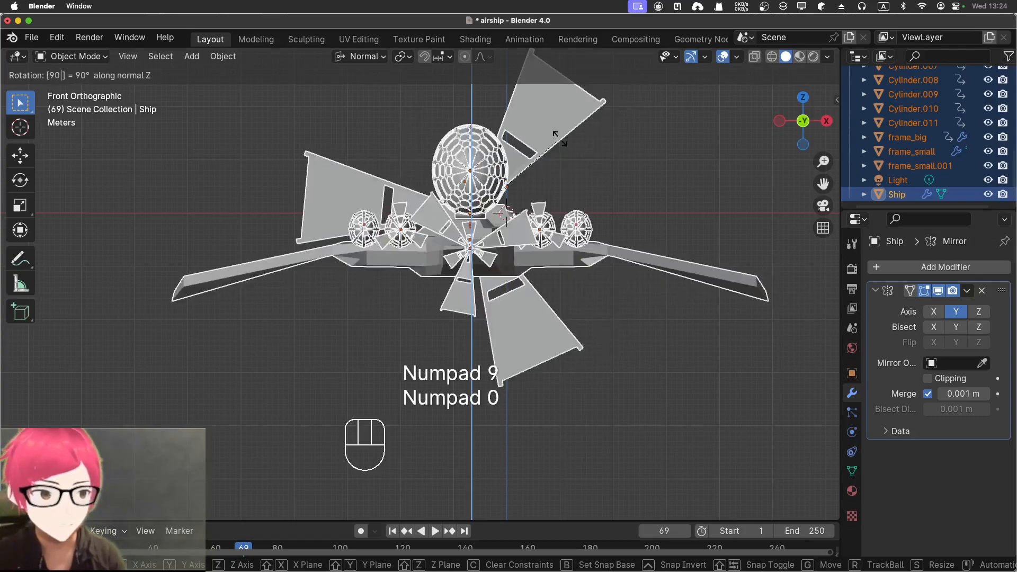
pyautogui.press('Return')
pyautogui.click(671, 189)
# Play the animation to check the propellers' rotation on the turned airship, and return to frame 1
pyautogui.moveTo(672, 189); pyautogui.dragTo(669, 228, button='middle')
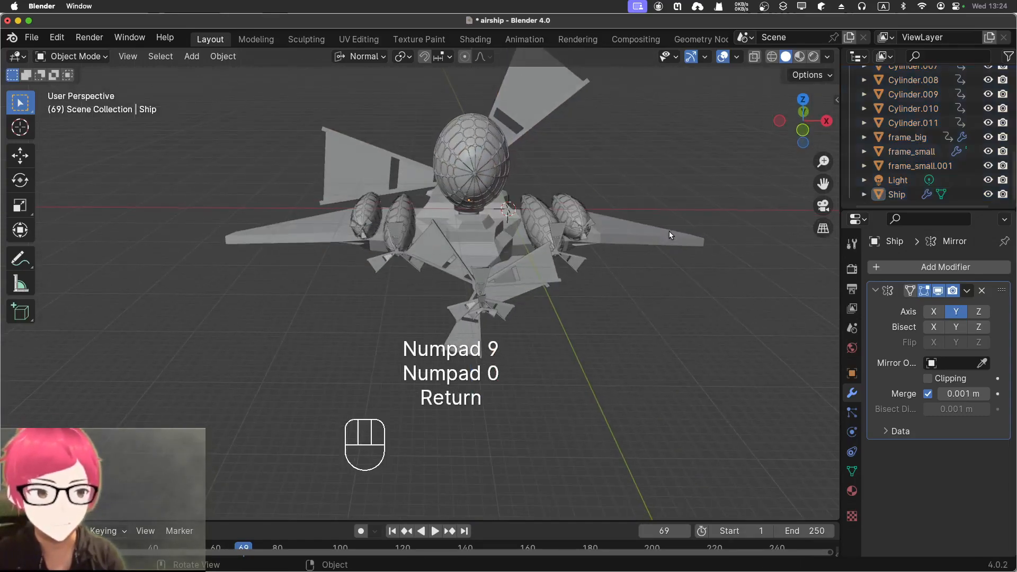
pyautogui.press('space')
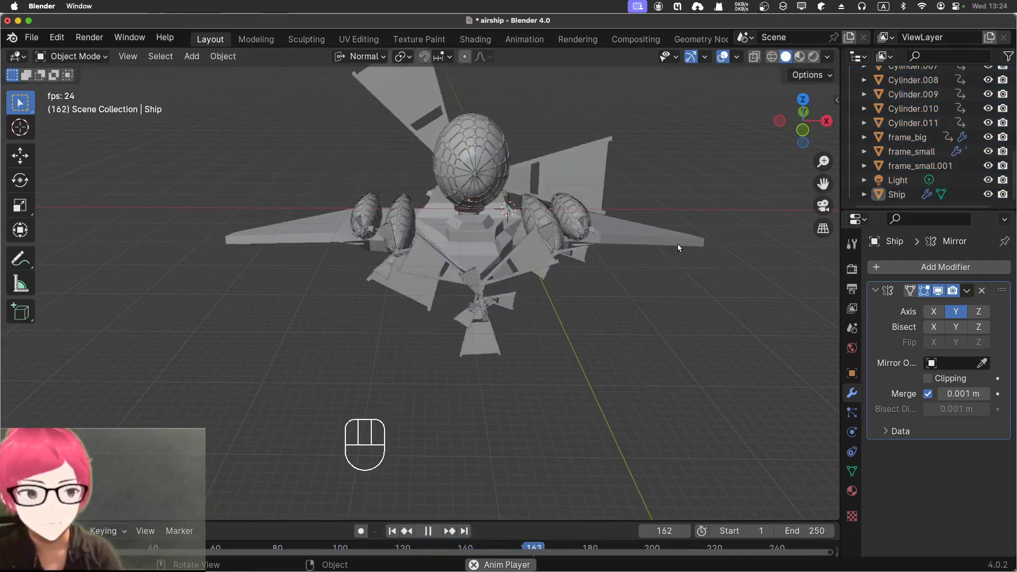
pyautogui.moveTo(682, 250); pyautogui.dragTo(676, 212, button='middle')
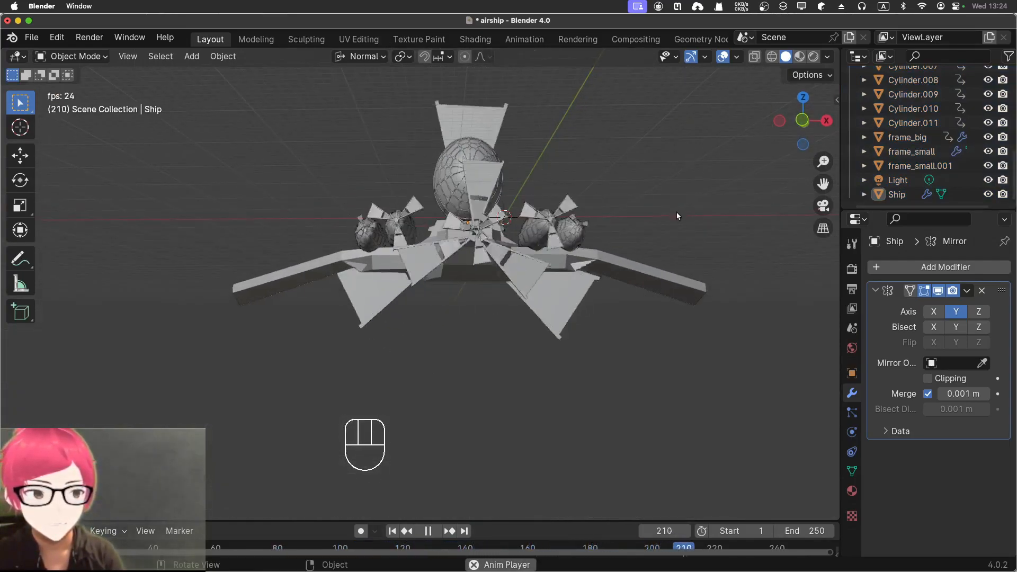
pyautogui.press('space')
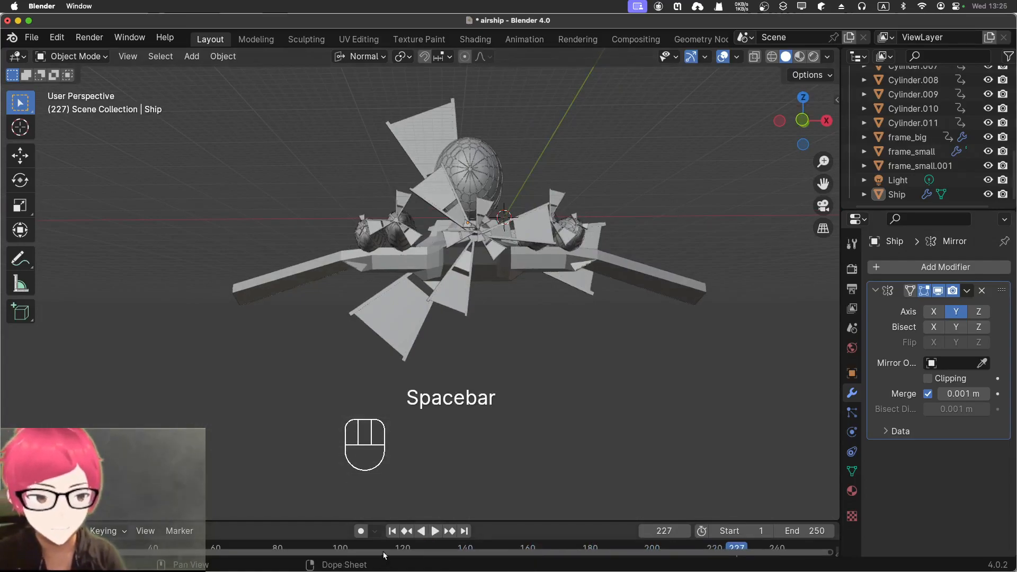
pyautogui.click(392, 531)
# Select the whole model in the front view, move it about 6.77 m along X and Z to centre it, and deselect
pyautogui.click(586, 362)
pyautogui.press('KP_1')
pyautogui.press('a')
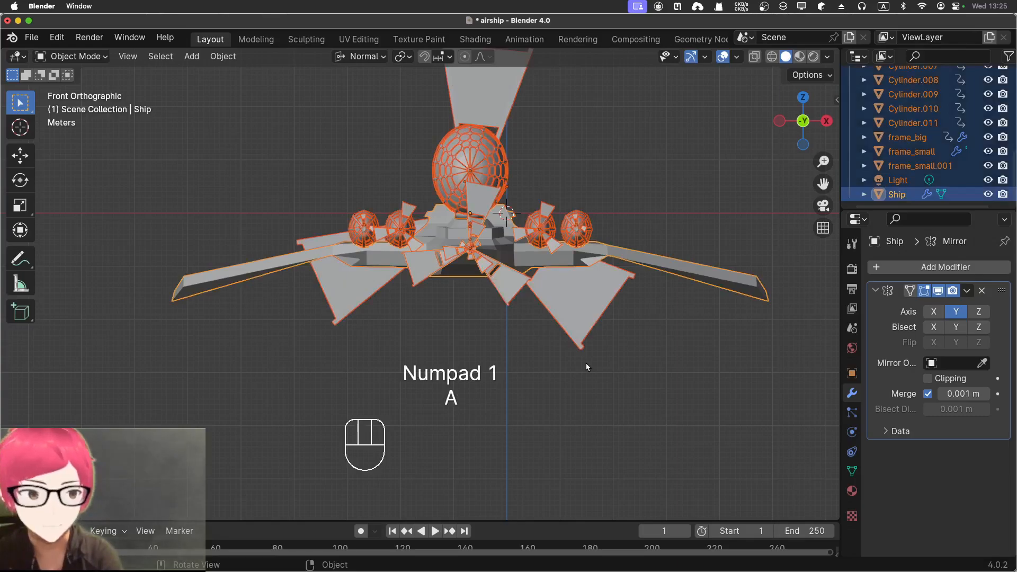
pyautogui.press('g')
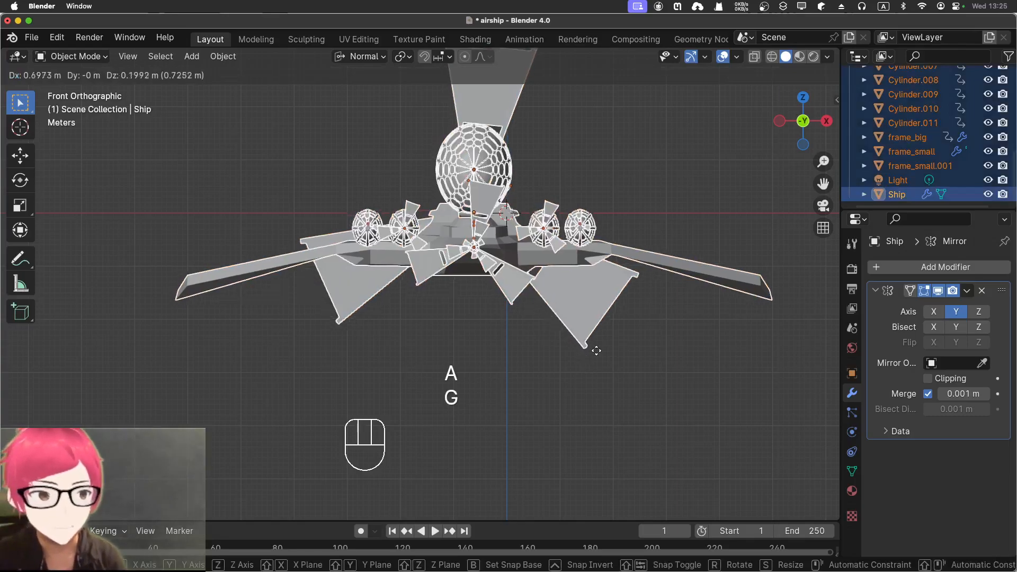
pyautogui.click(621, 331)
pyautogui.scroll(-3, 598, 313)
pyautogui.moveTo(599, 313); pyautogui.dragTo(616, 254, button='middle')
pyautogui.scroll(5, 616, 253)
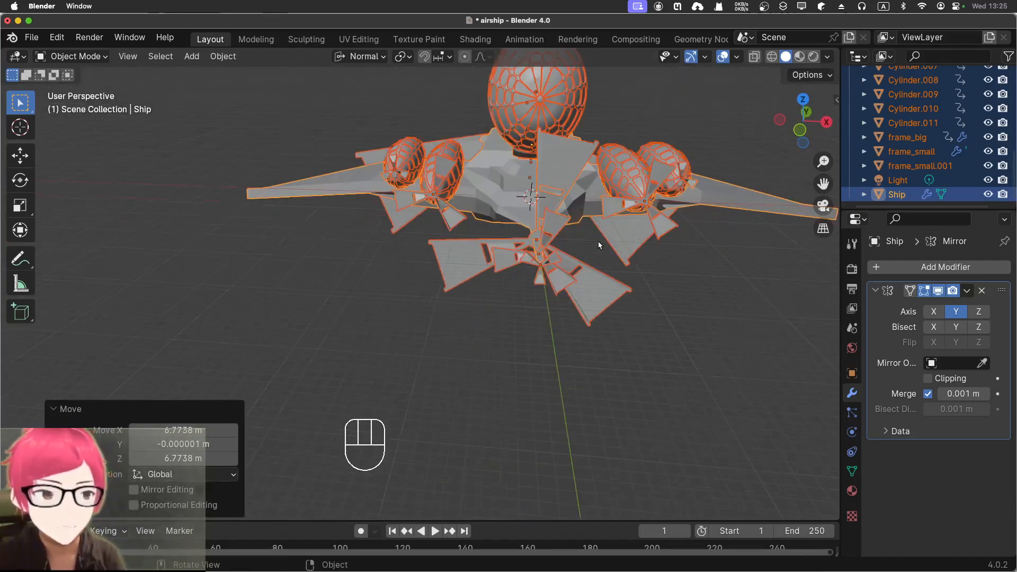
pyautogui.keyDown('shift'); pyautogui.moveTo(723, 287); pyautogui.dragTo(631, 311, button='middle'); pyautogui.keyUp('shift')
pyautogui.click(670, 368)
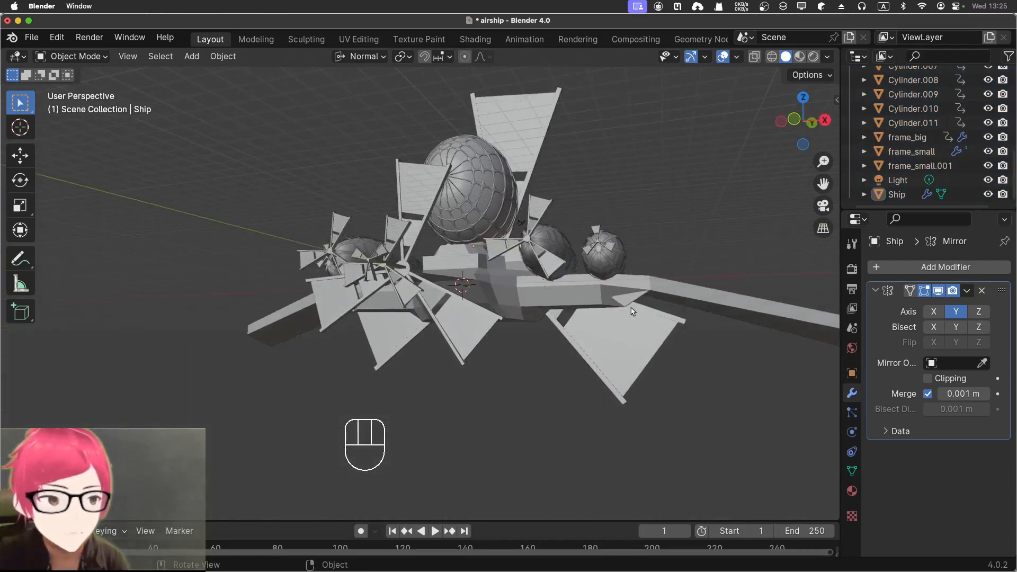
# Nudge the two outermost small propellers onto the centres of their balloons in the front view, moving Cylinder.009 about -0.08 m X and -0.5 m Z
pyautogui.click(597, 237)
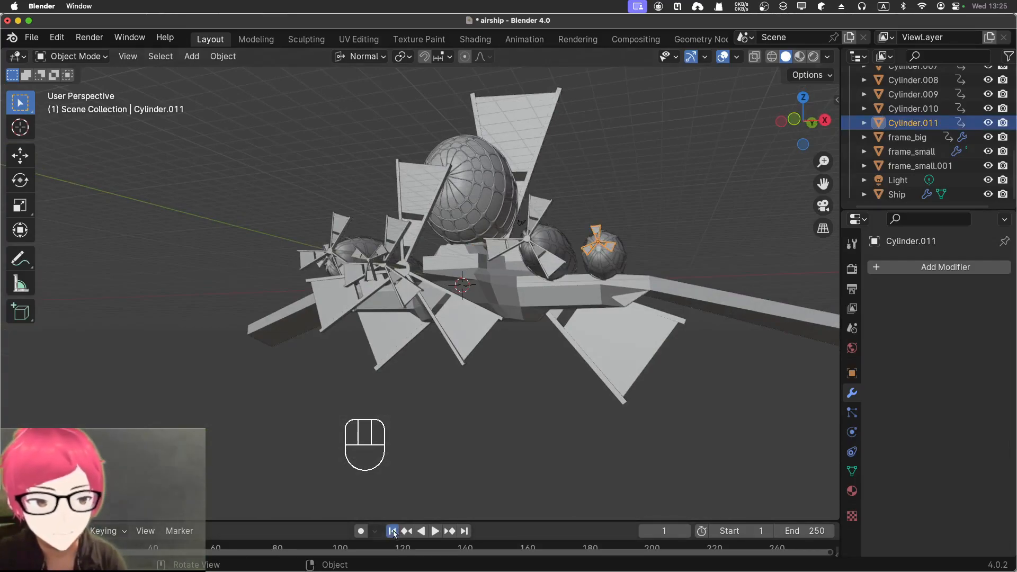
pyautogui.moveTo(593, 363); pyautogui.dragTo(611, 386, button='middle')
pyautogui.press('KP_1')
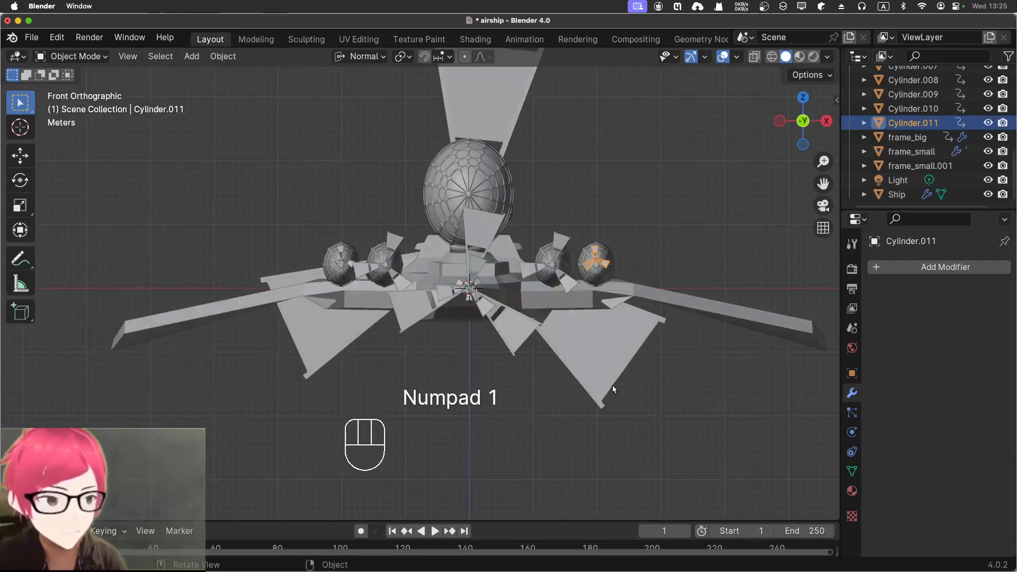
pyautogui.press('g')
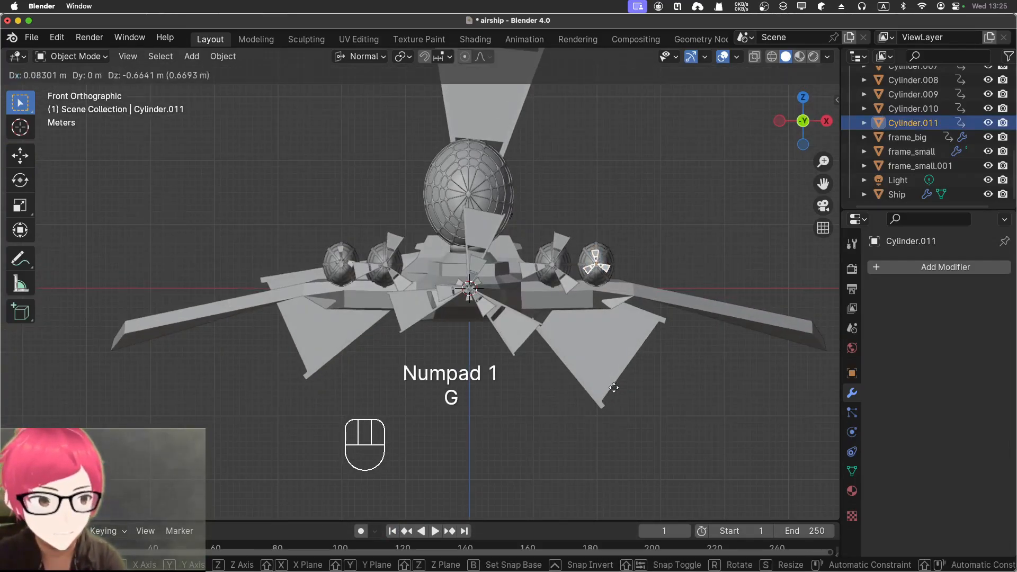
pyautogui.click(554, 373)
pyautogui.click(340, 269)
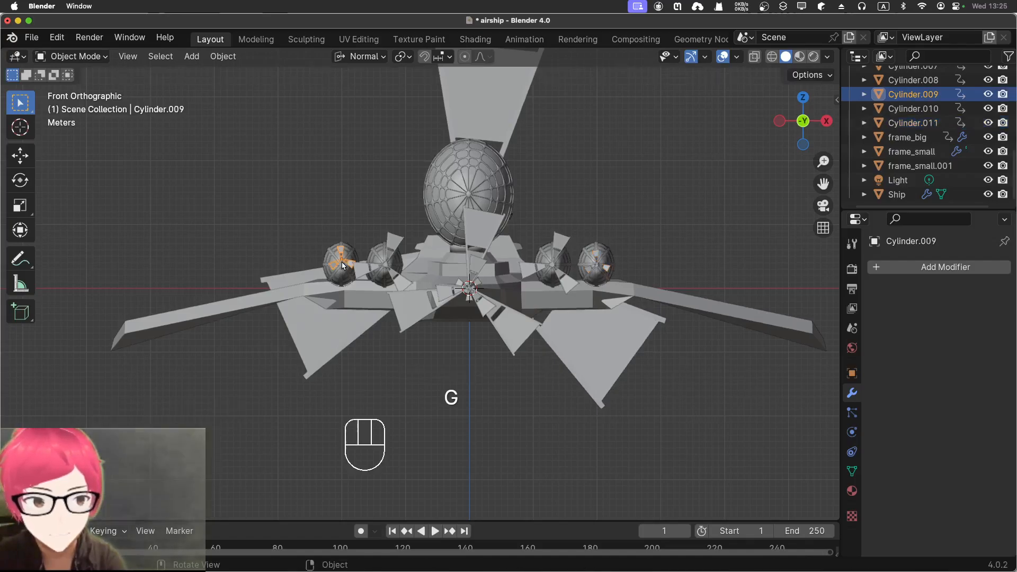
pyautogui.press('g')
pyautogui.click(339, 269)
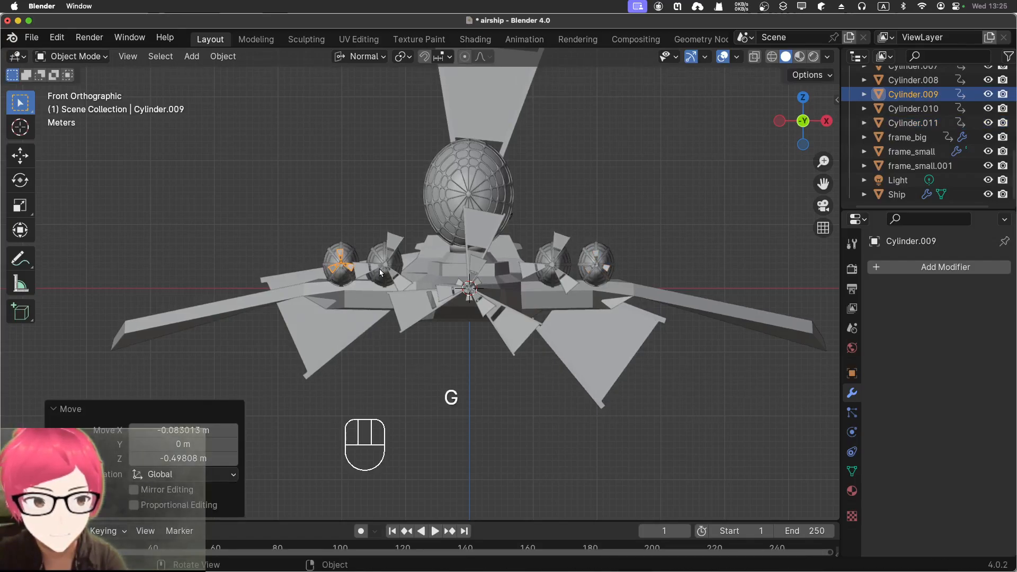
pyautogui.click(381, 270)
pyautogui.click(519, 389)
# Add a cylinder mesh at the scene origin with 32 vertices, 1 m radius and 2 m depth
pyautogui.moveTo(538, 375); pyautogui.dragTo(526, 407, button='middle')
pyautogui.press('KP_1')
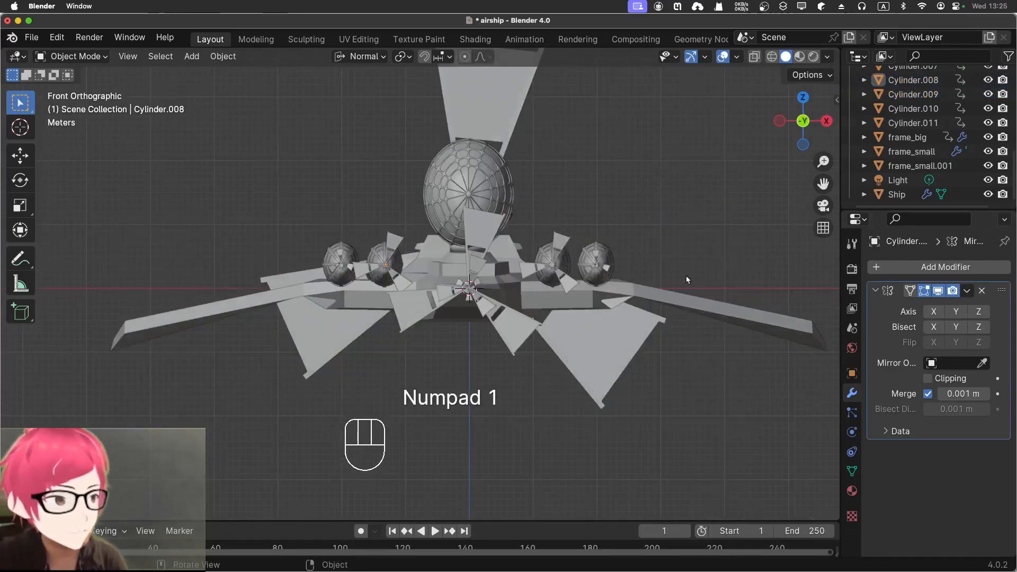
pyautogui.hotkey('shift', 'a')
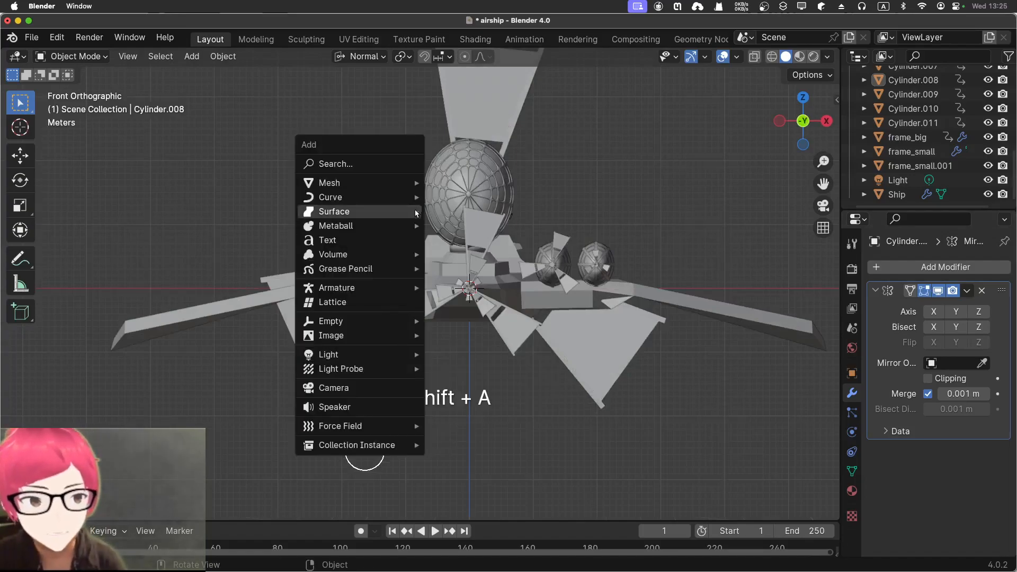
pyautogui.moveTo(387, 184)
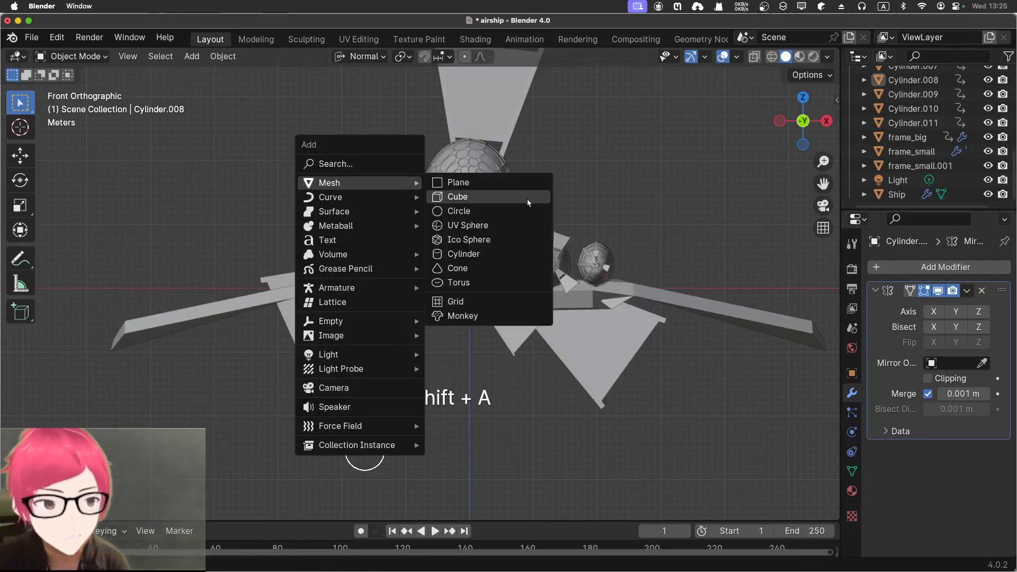
pyautogui.click(517, 253)
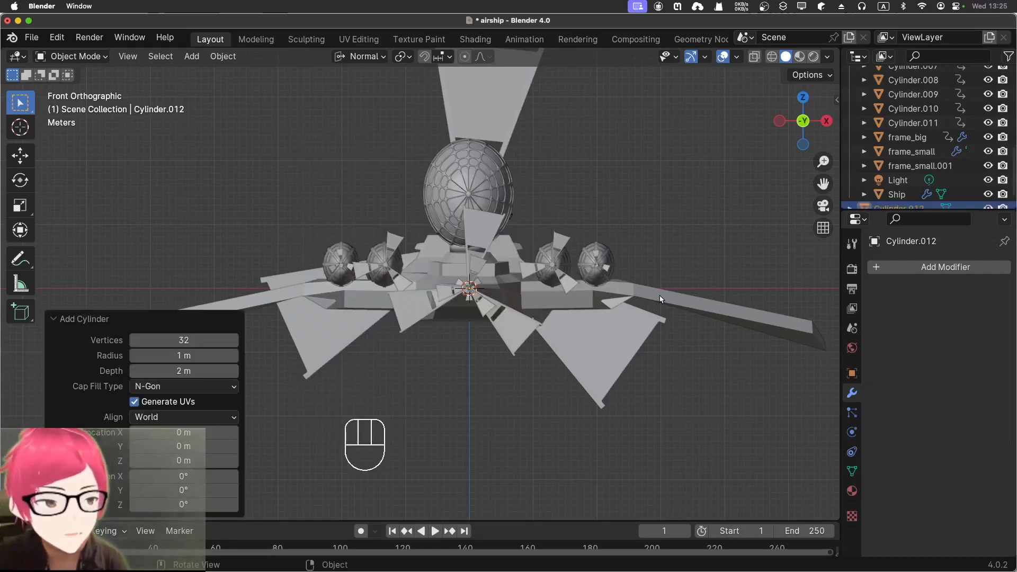
pyautogui.moveTo(441, 374); pyautogui.dragTo(469, 374, button='middle')
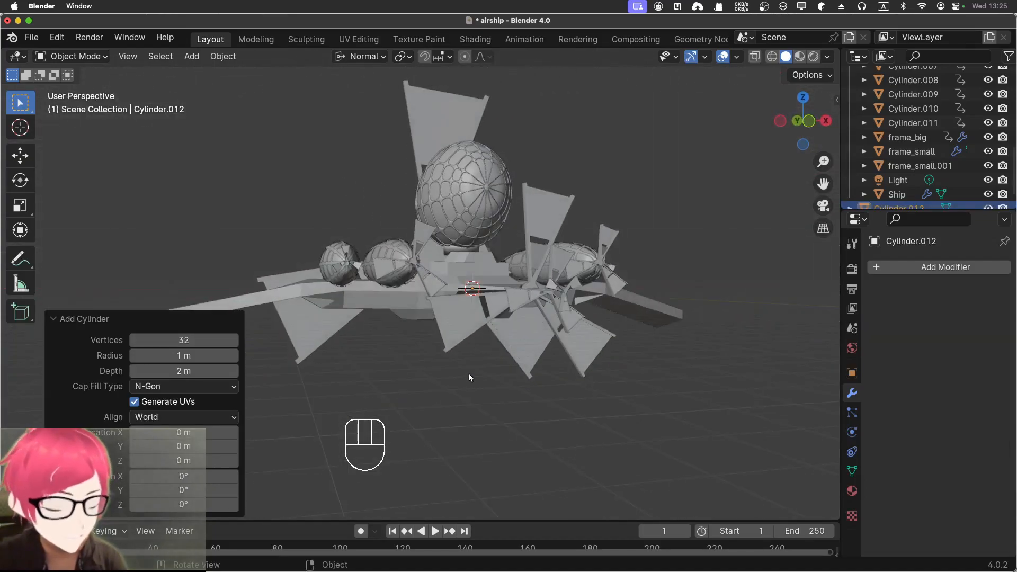
# Switch to wireframe shading and move the new cylinder about 41.8 m along X and -7.1 m along Z, beneath the +X wing
pyautogui.press('KP_1')
pyautogui.click(773, 57)
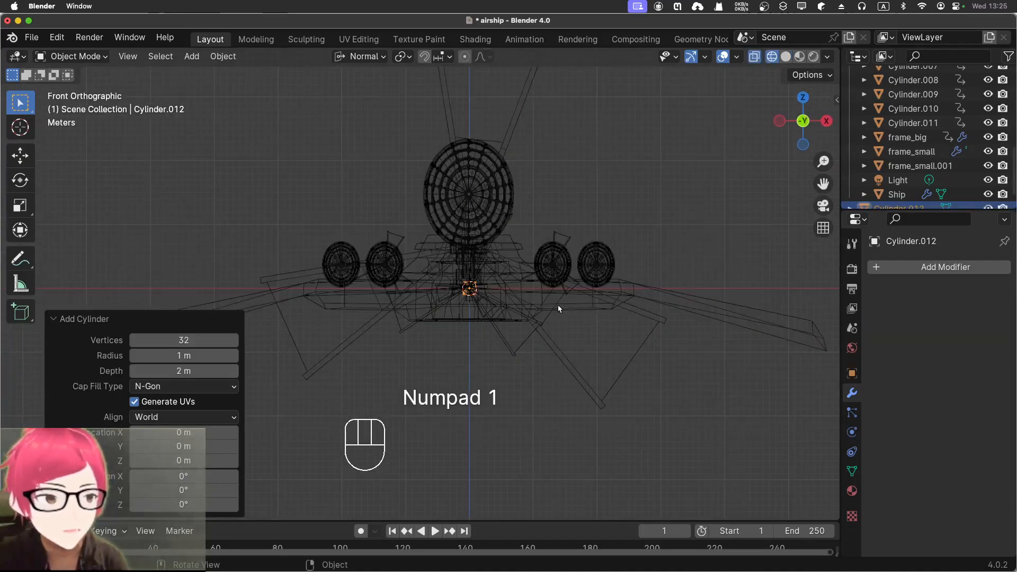
pyautogui.press('g')
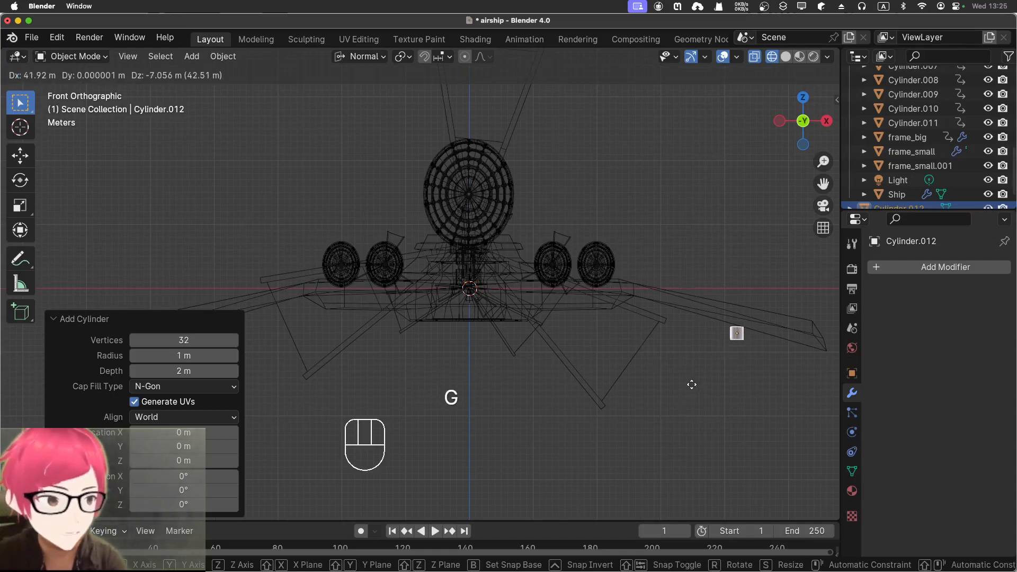
pyautogui.click(696, 382)
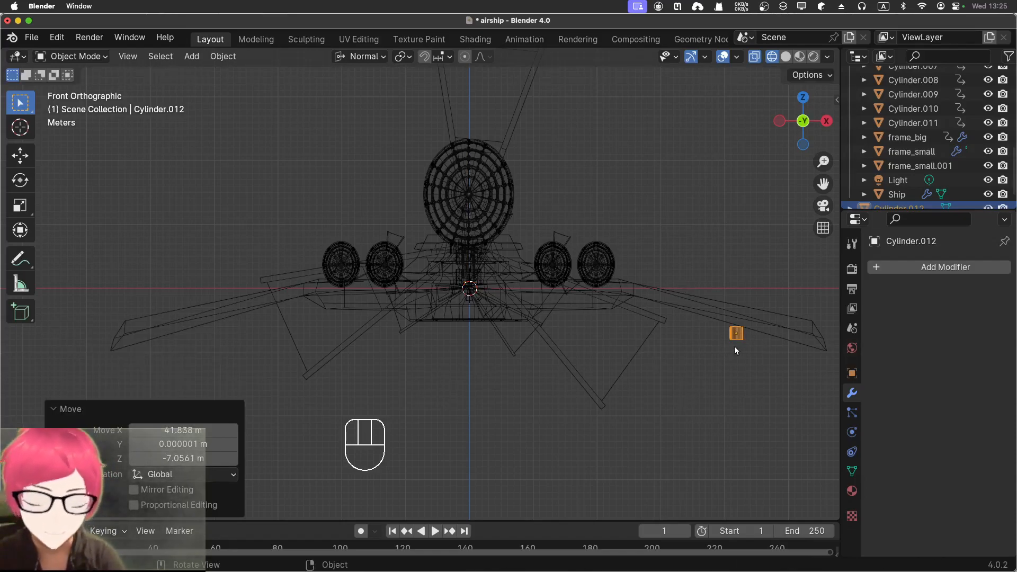
# Rotate the new cylinder 90° about the X axis
pyautogui.press('r')
pyautogui.press('x')
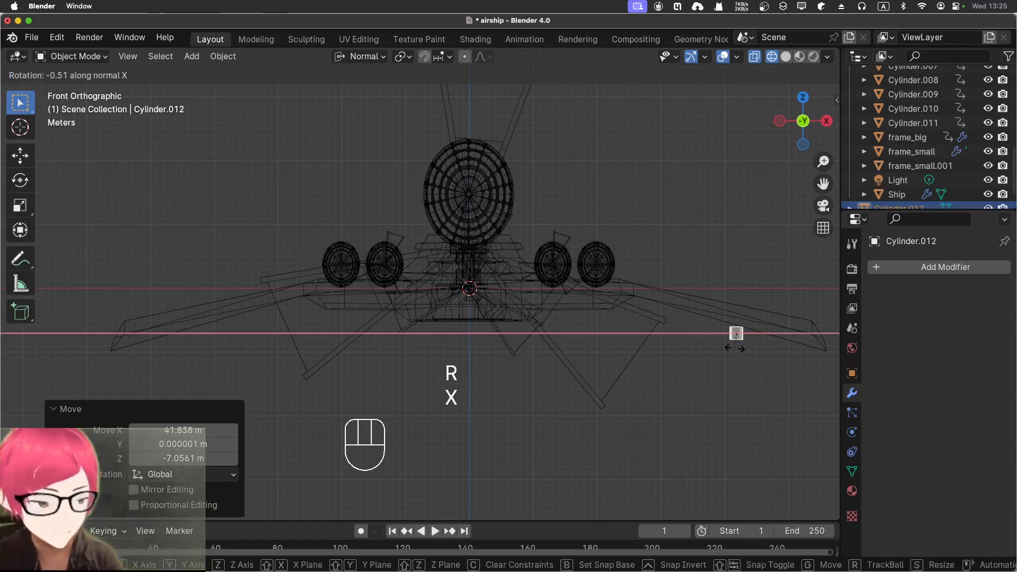
pyautogui.press('KP_9')
pyautogui.press('KP_0')
pyautogui.press('Return')
pyautogui.moveTo(735, 350); pyautogui.dragTo(714, 352, button='middle')
pyautogui.press('KP_7')
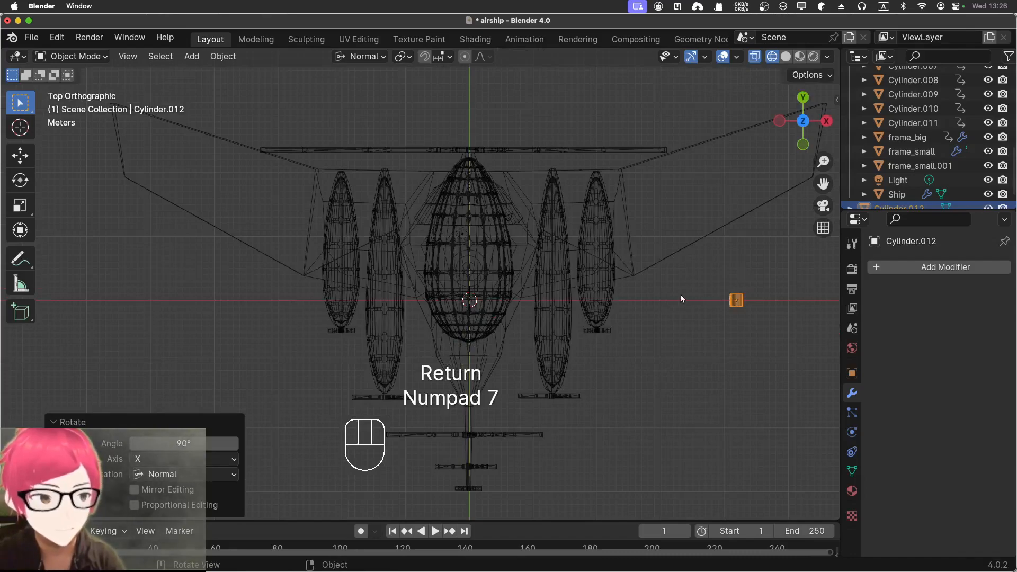
pyautogui.press('s')
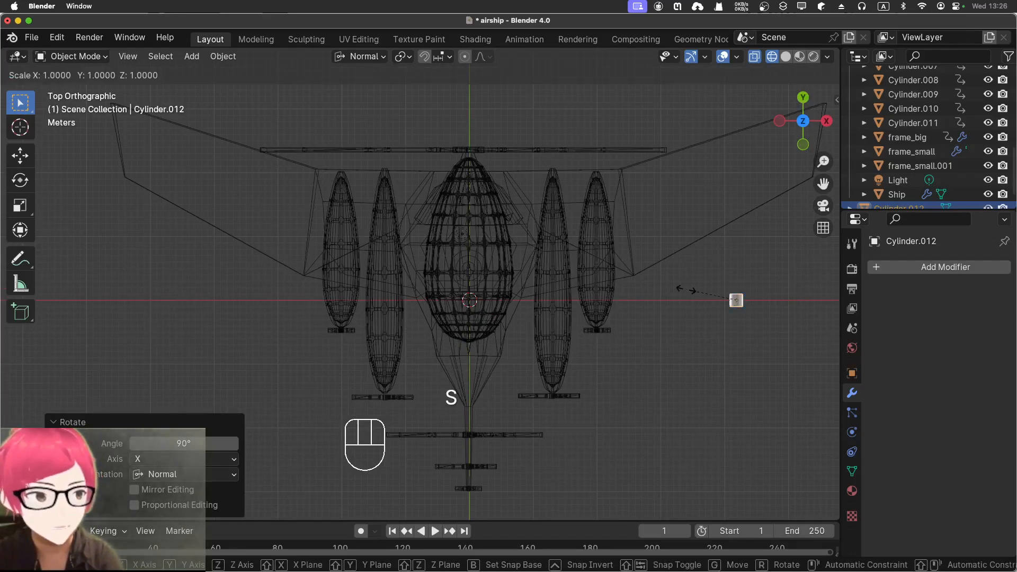
pyautogui.press('y')
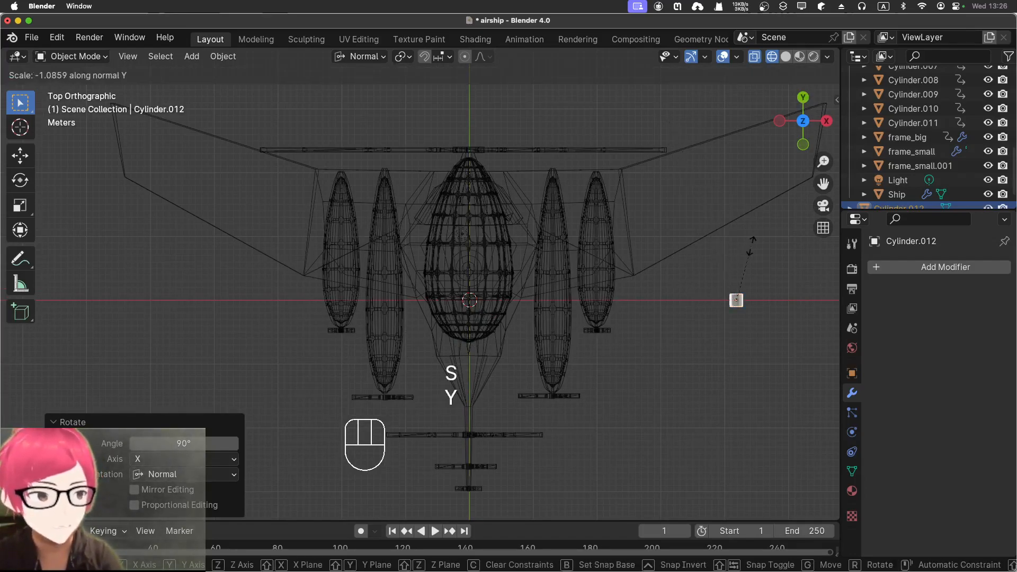
pyautogui.rightClick(662, 82)
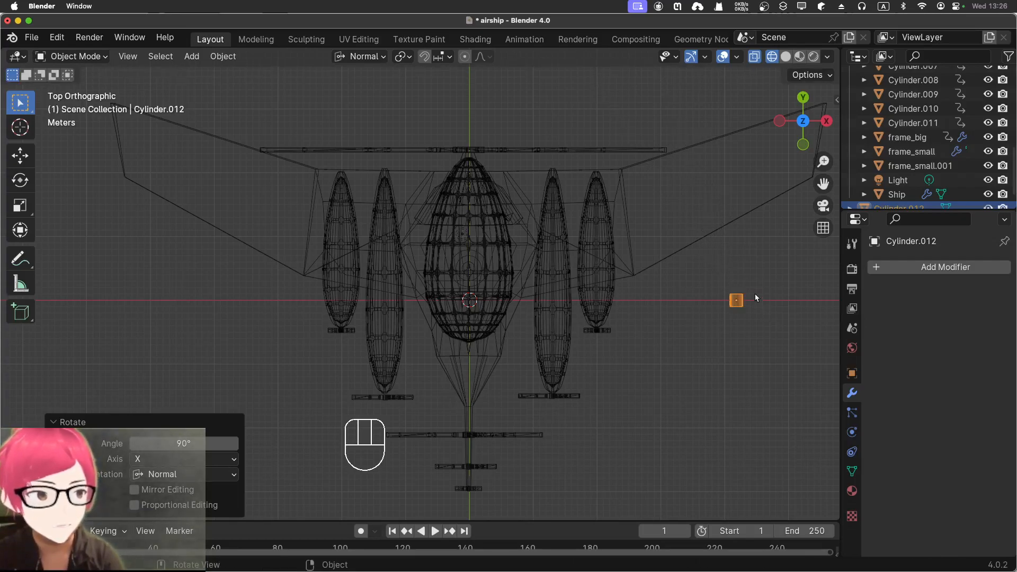
pyautogui.moveTo(712, 263); pyautogui.dragTo(768, 338)
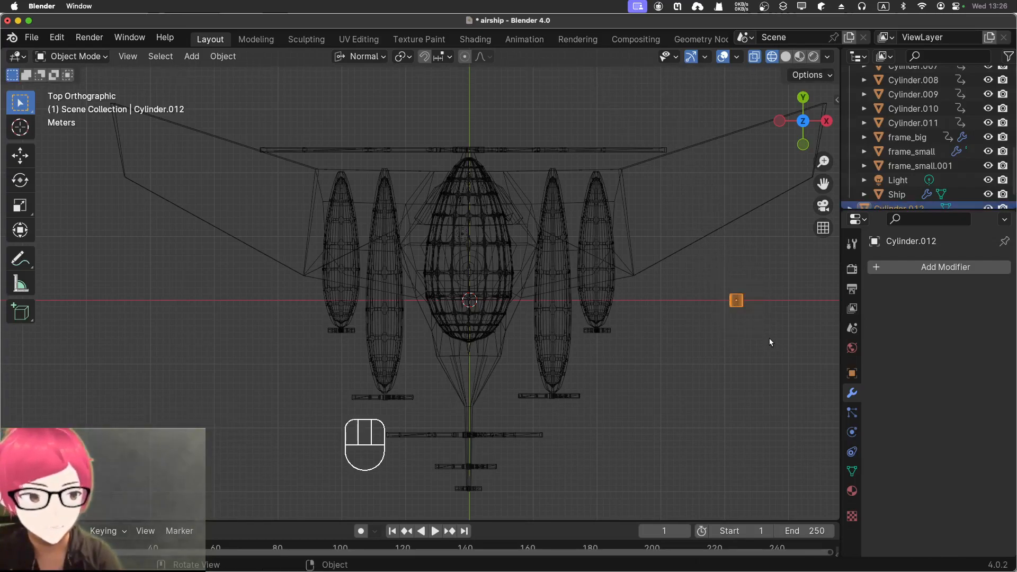
pyautogui.press('s')
pyautogui.press('t')
pyautogui.press('y')
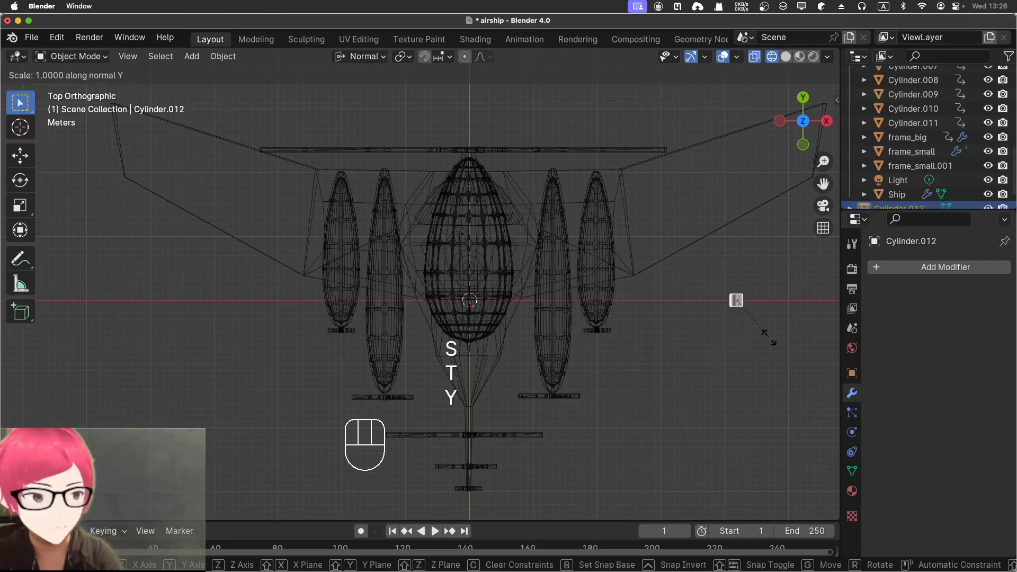
pyautogui.rightClick(749, 345)
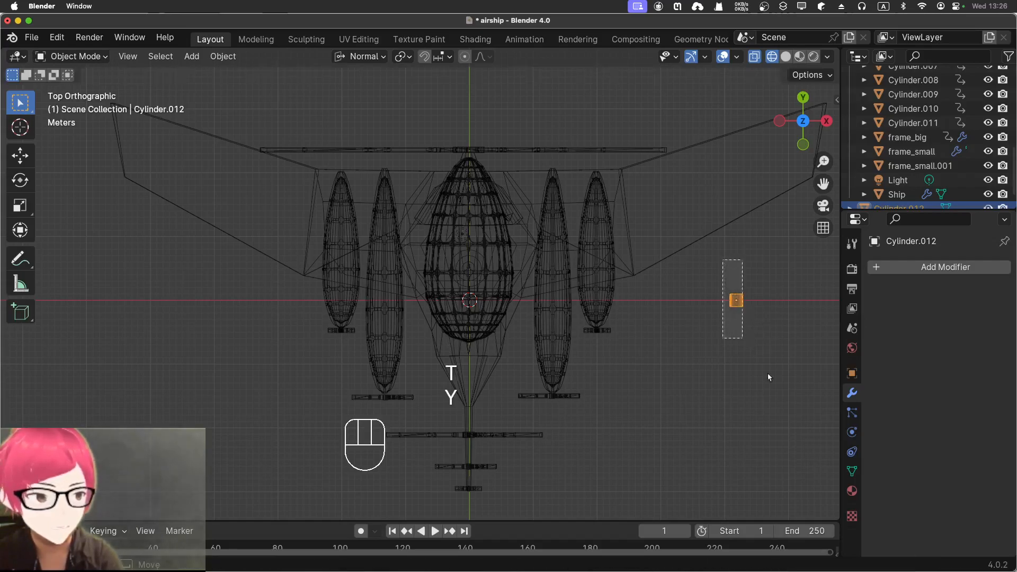
pyautogui.press('s')
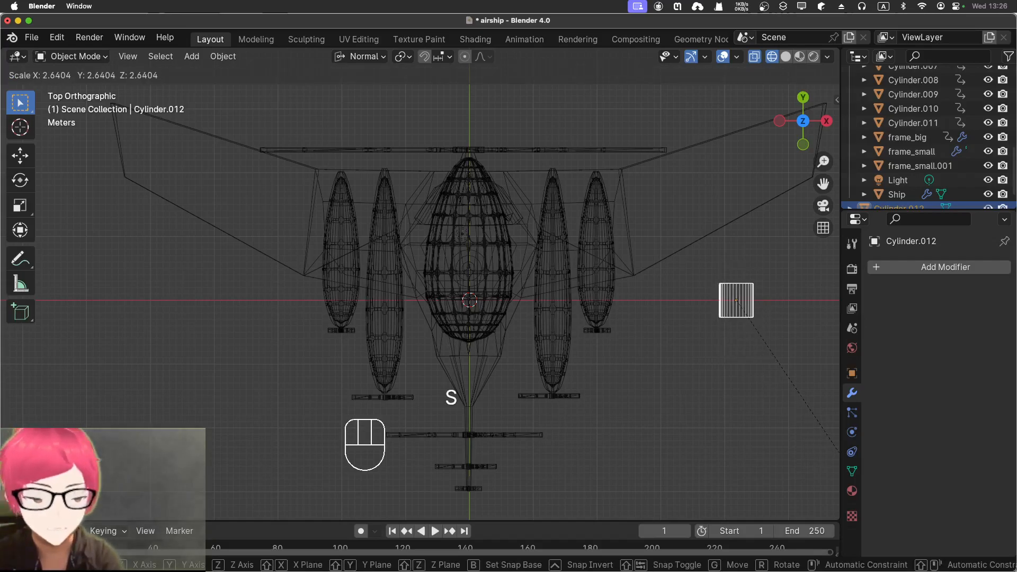
pyautogui.press('y')
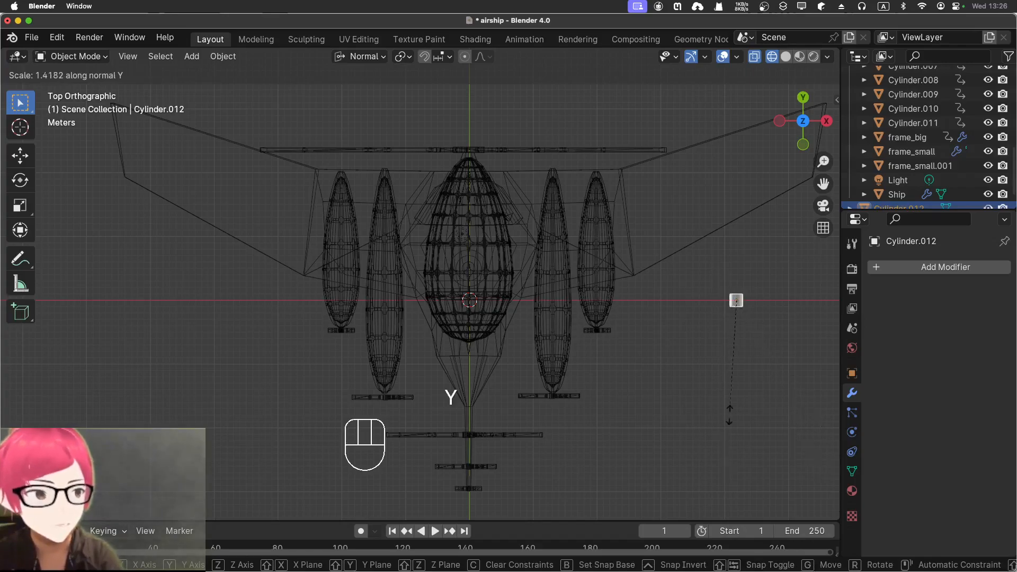
pyautogui.click(736, 300)
# Scale the cylinder uniformly by a factor of about -5.93
pyautogui.moveTo(711, 298); pyautogui.dragTo(564, 355, button='middle')
pyautogui.click(531, 347)
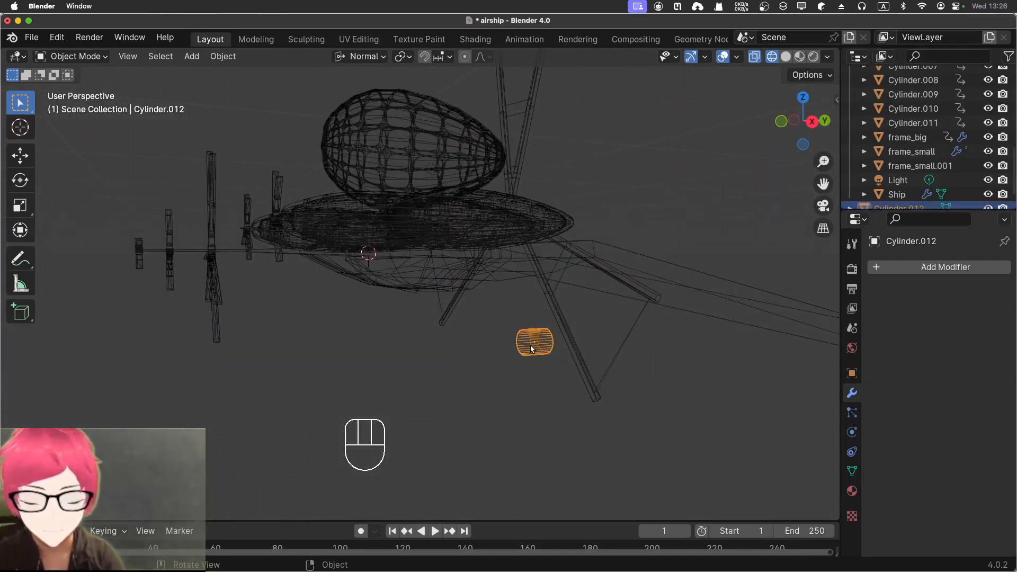
pyautogui.press('s')
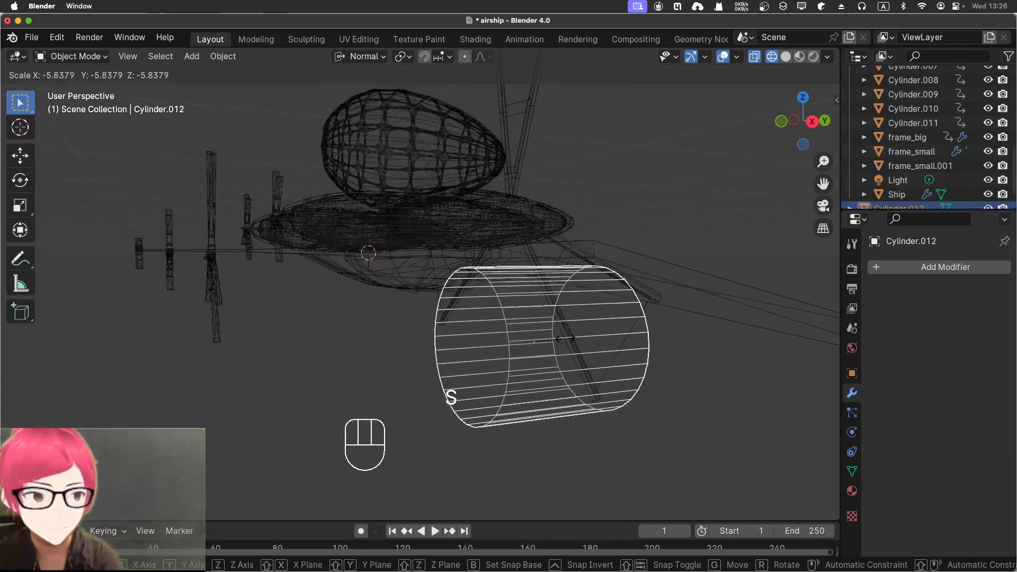
pyautogui.click(486, 337)
pyautogui.moveTo(486, 336); pyautogui.dragTo(554, 363, button='middle')
# Scale the cylinder along its normal X axis to about 0.861 in the top view
pyautogui.press('KP_7')
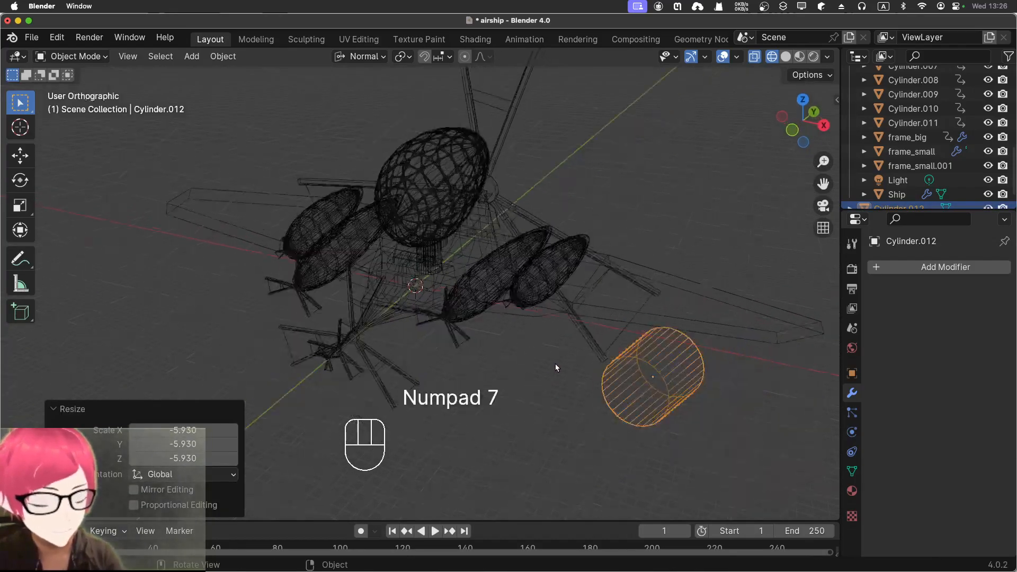
pyautogui.press('s')
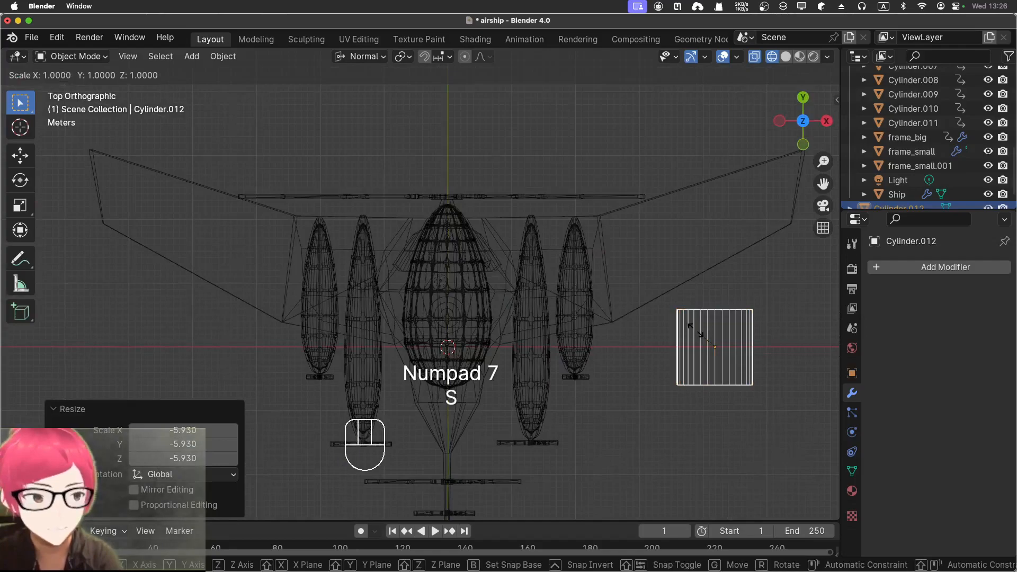
pyautogui.press('y')
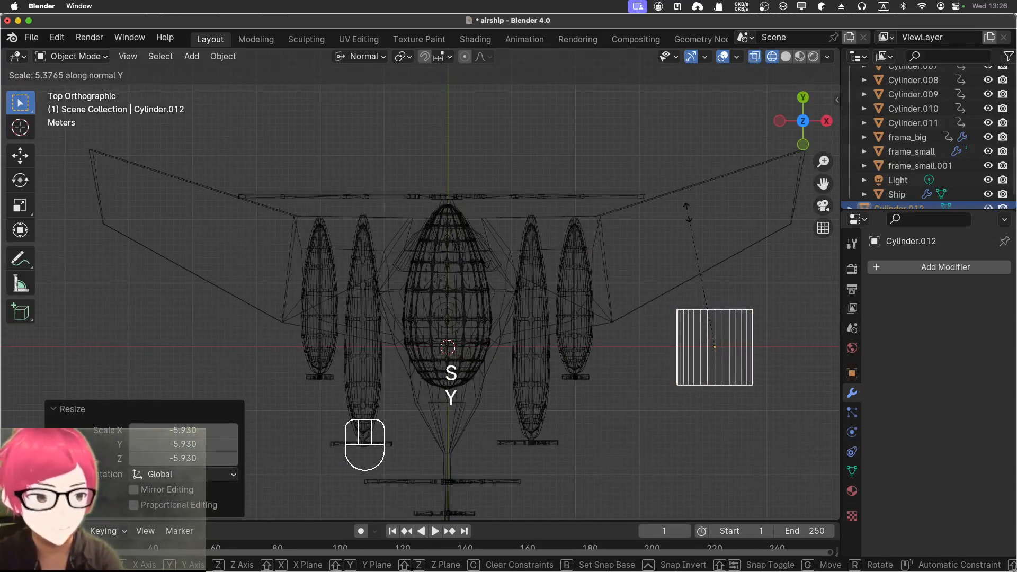
pyautogui.press('x')
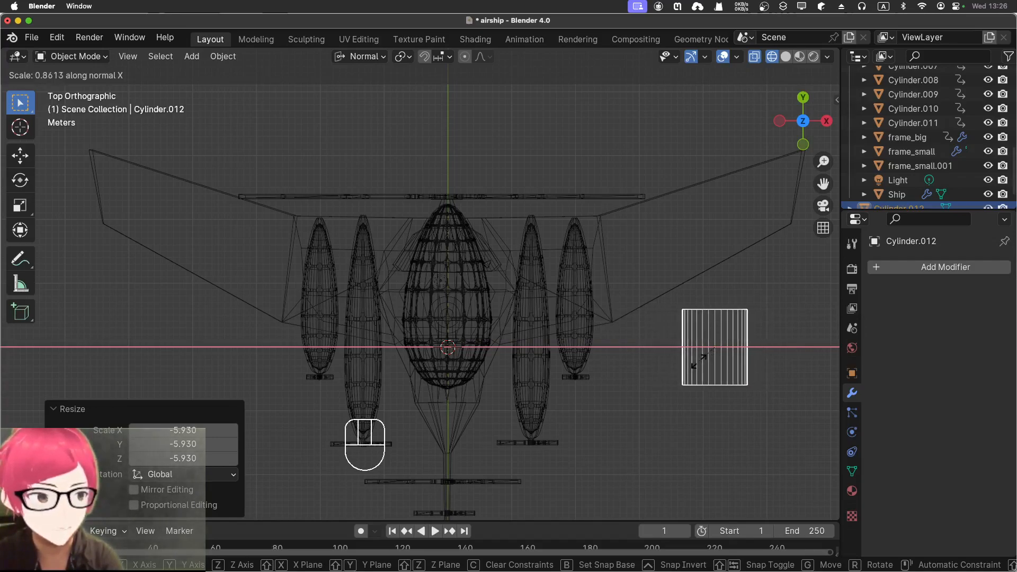
pyautogui.click(698, 362)
pyautogui.press('y')
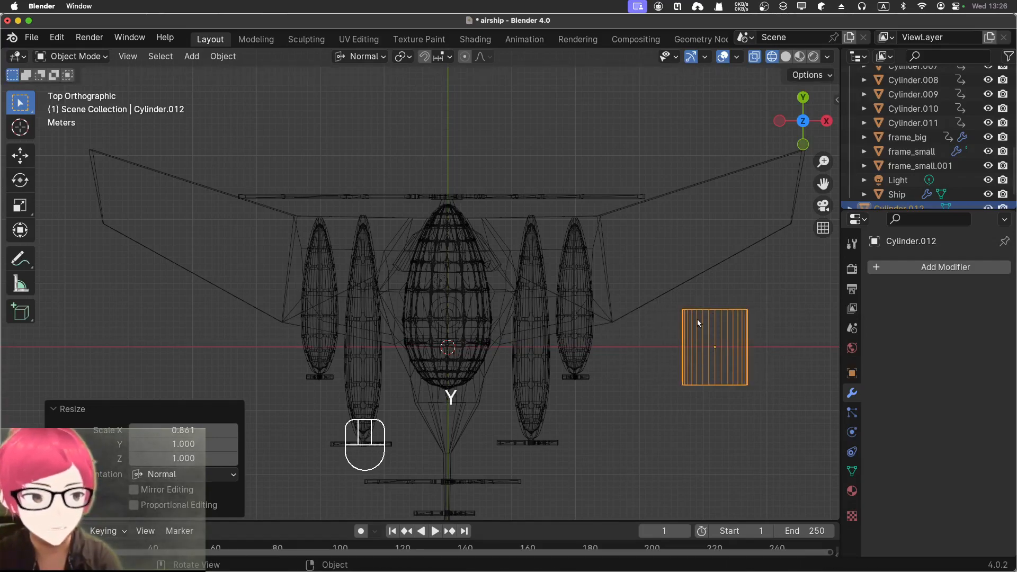
pyautogui.moveTo(650, 358); pyautogui.dragTo(601, 322, button='middle')
pyautogui.press('KP_7')
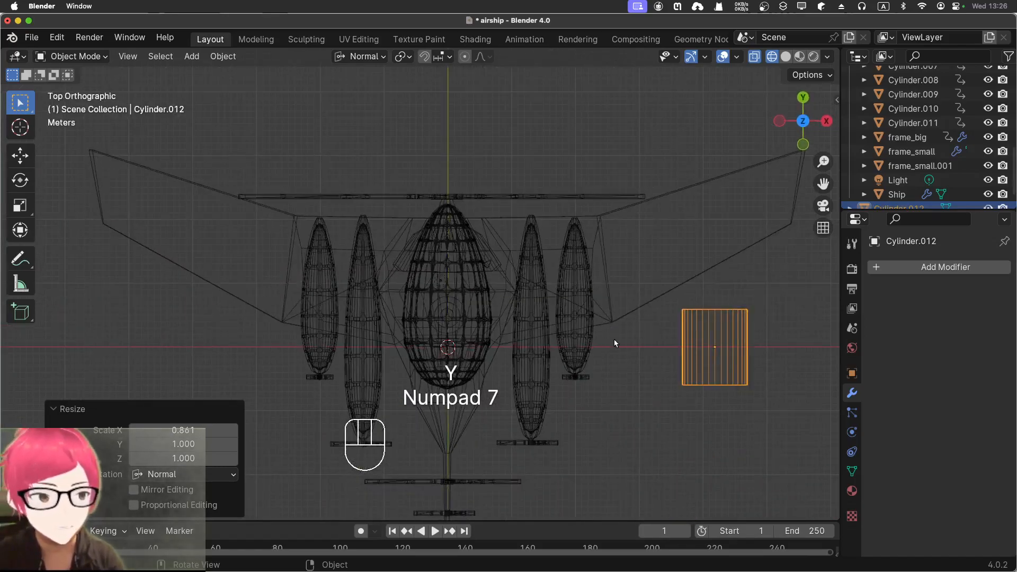
# Enter Edit Mode on the cylinder and select its −Y end face
pyautogui.press('KP_1')
pyautogui.press('KP_3')
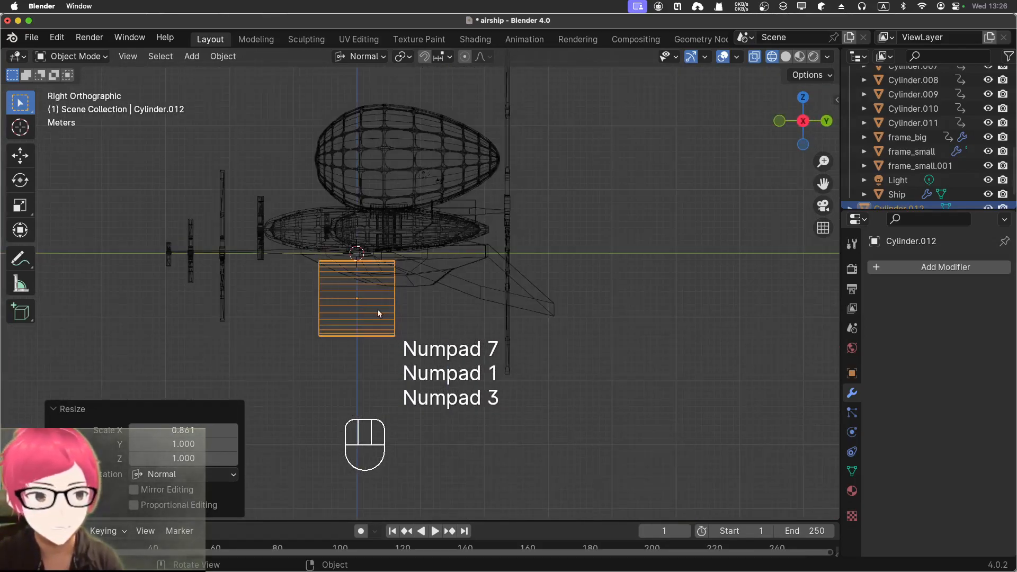
pyautogui.click(548, 337)
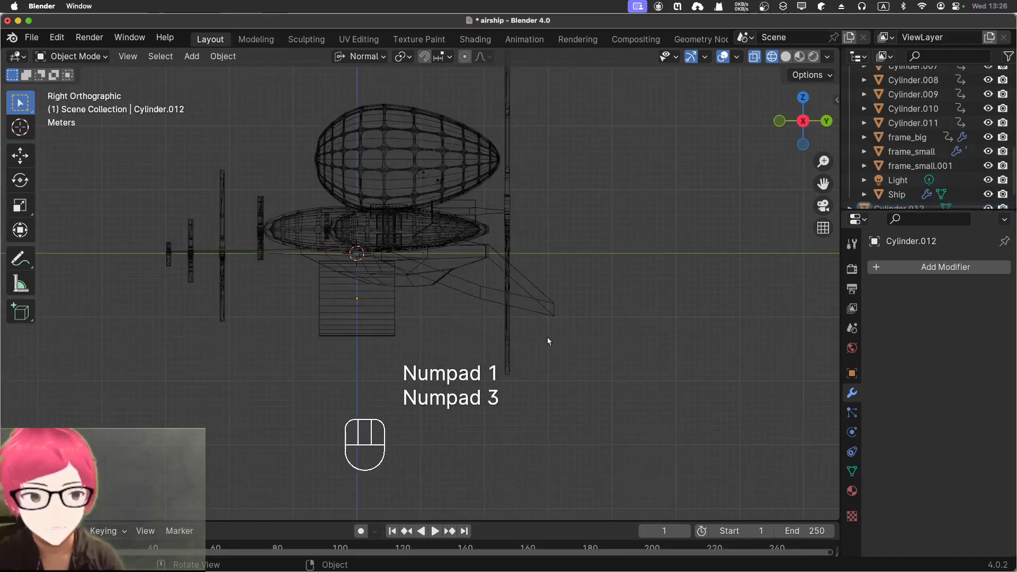
pyautogui.click(99, 56)
pyautogui.click(96, 81)
pyautogui.moveTo(499, 342); pyautogui.dragTo(165, 295, button='middle')
pyautogui.click(173, 298)
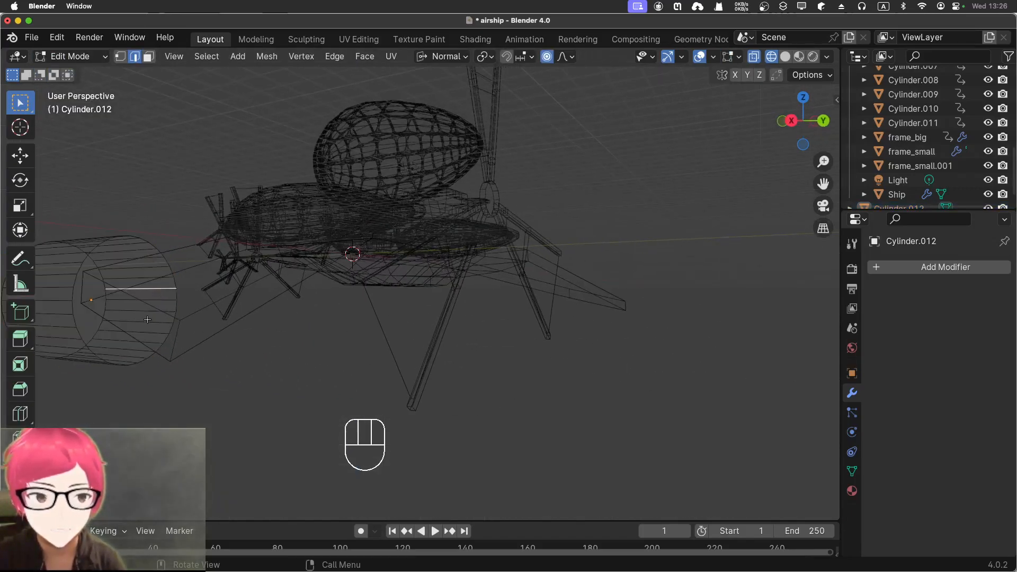
pyautogui.moveTo(260, 343); pyautogui.dragTo(464, 372, button='middle')
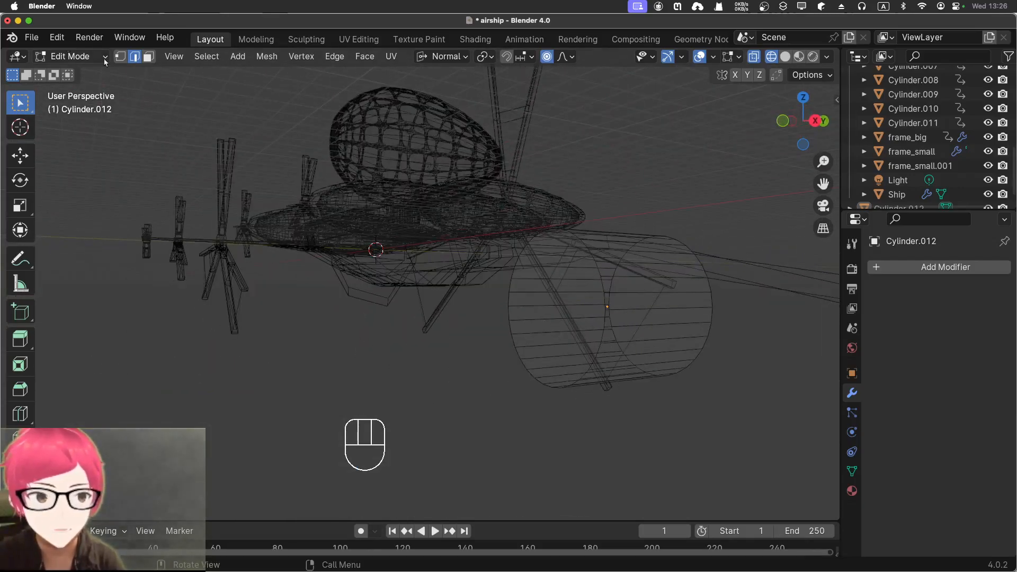
pyautogui.click(547, 307)
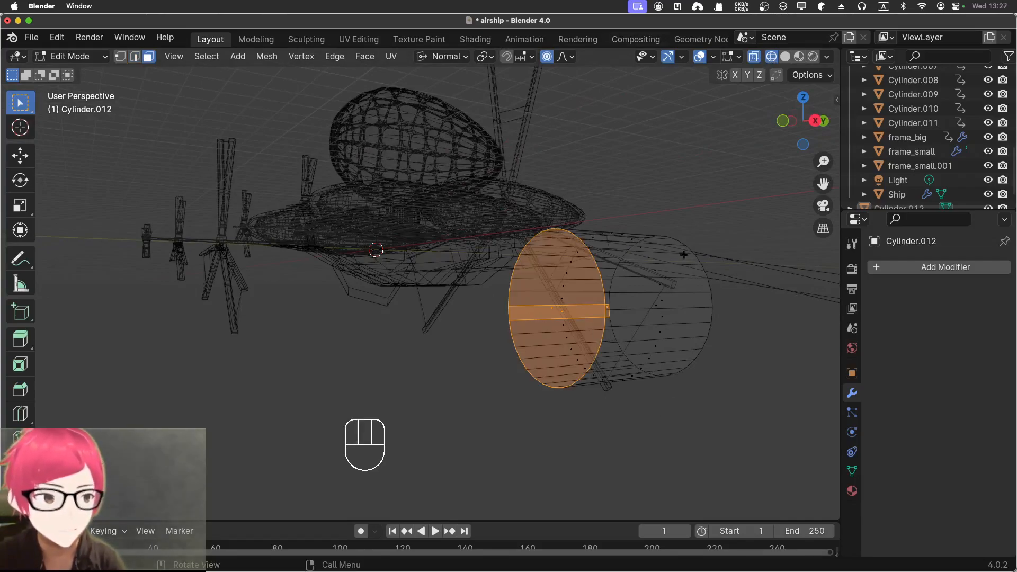
# Turn off X-ray and try to move the cylinder's +Y end face along its normal Y axis
pyautogui.click(754, 56)
pyautogui.click(749, 375)
pyautogui.moveTo(750, 375); pyautogui.dragTo(623, 364, button='middle')
pyautogui.click(335, 324)
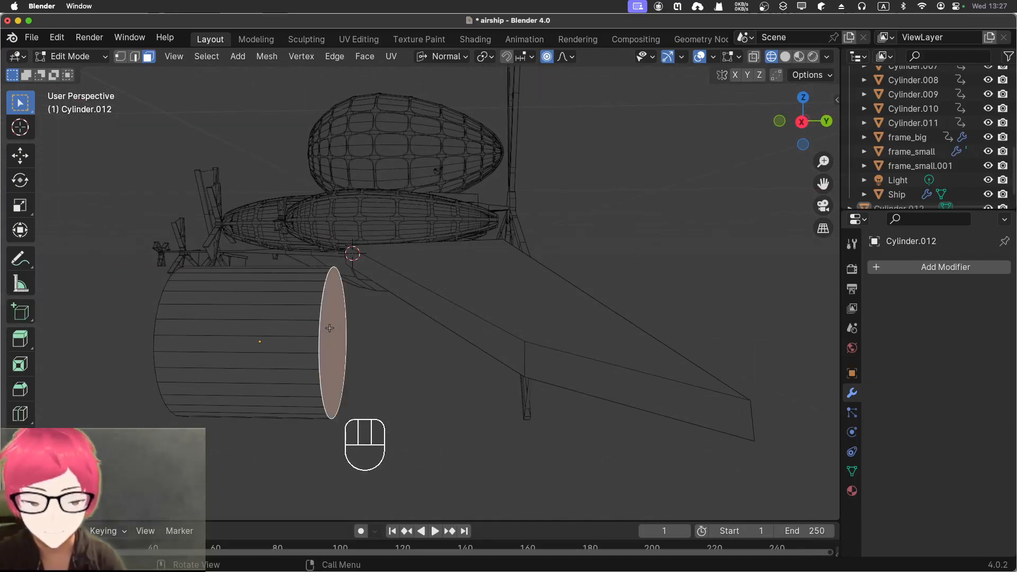
pyautogui.press('g')
pyautogui.press('y')
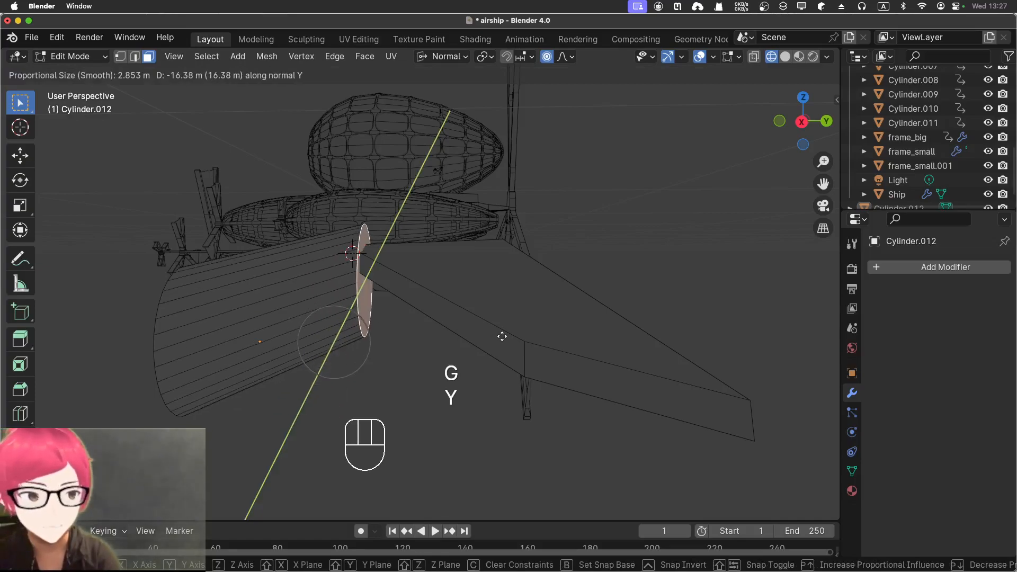
pyautogui.rightClick(502, 336)
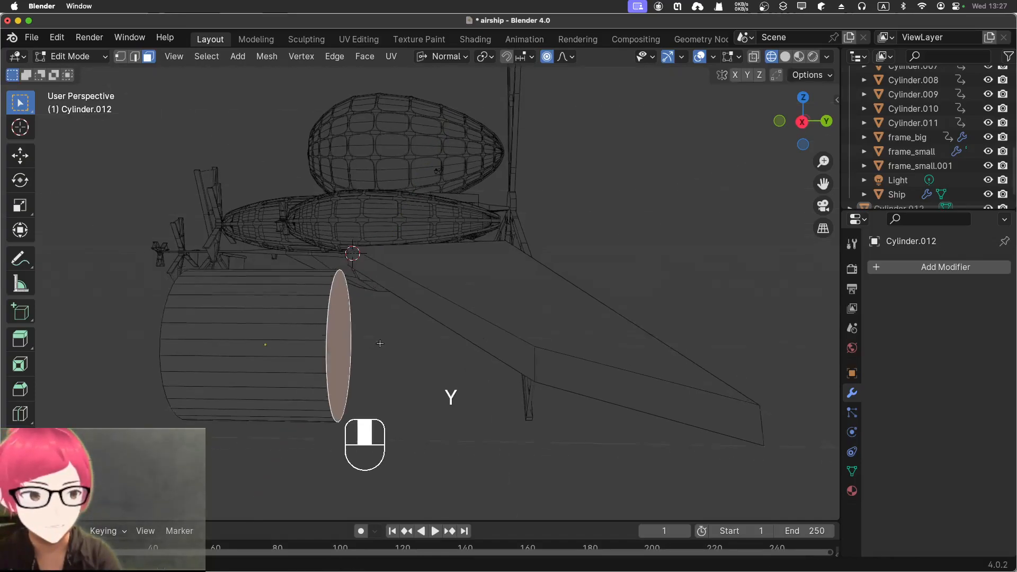
pyautogui.moveTo(348, 335); pyautogui.dragTo(408, 343, button='middle')
pyautogui.click(71, 56)
pyautogui.click(76, 70)
# Apply all transforms to the cylinder in Object Mode
pyautogui.click(452, 382)
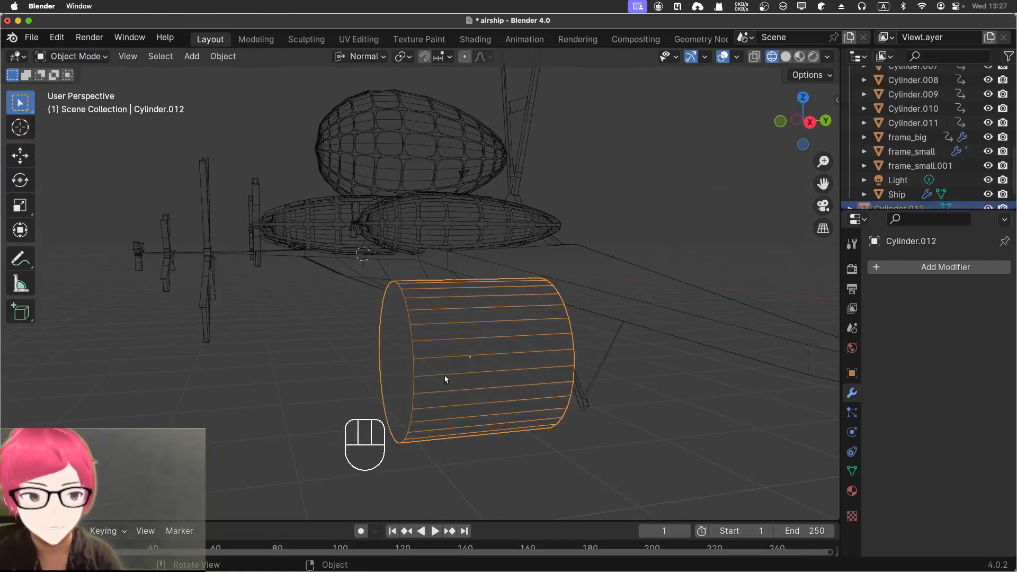
pyautogui.hotkey('ctrl', 'a')
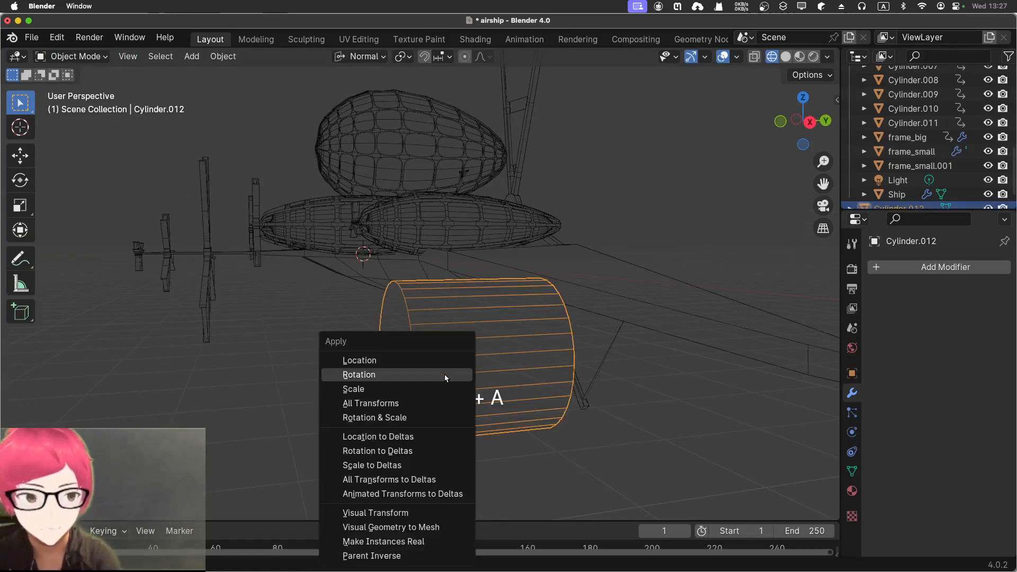
pyautogui.click(427, 402)
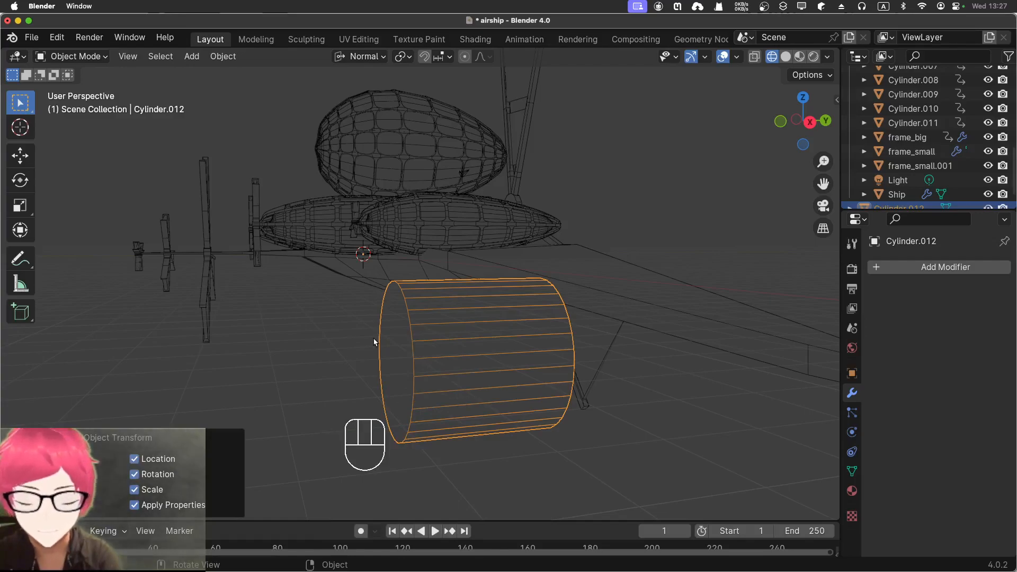
# Stretch the cylinder along its normal Y axis by a factor of about 5.482
pyautogui.press('s')
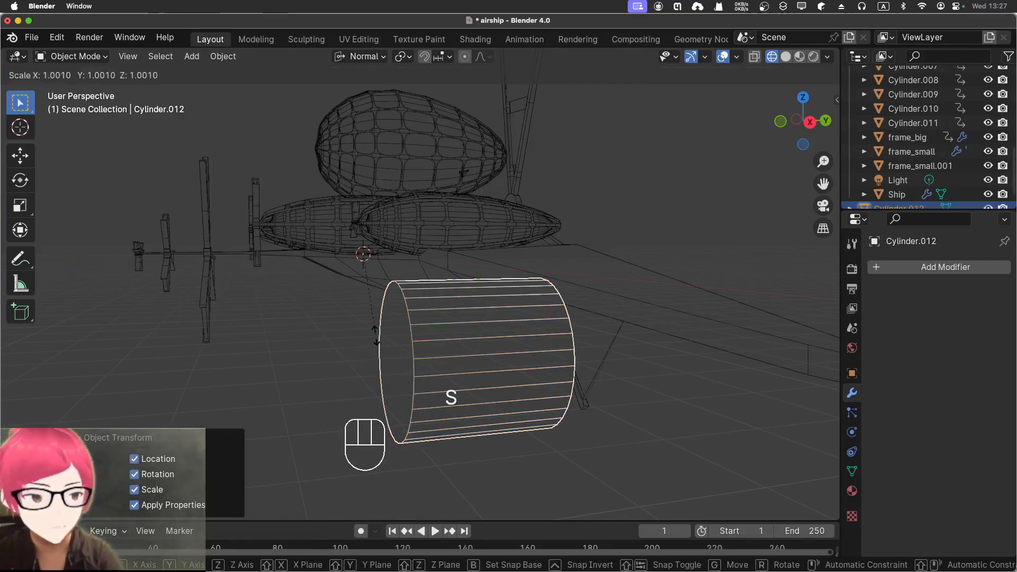
pyautogui.press('y')
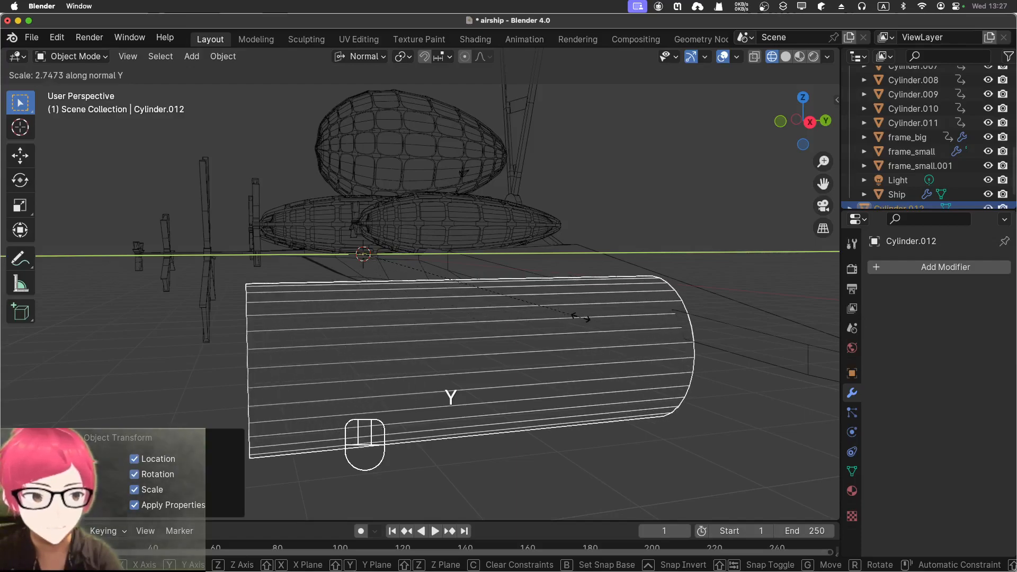
pyautogui.click(805, 342)
pyautogui.scroll(-5, 806, 341)
pyautogui.moveTo(783, 341); pyautogui.dragTo(819, 353, button='middle')
# In the top view, scale the cylinder by about 0.699 on X and Z, leaving Y locked
pyautogui.press('KP_7')
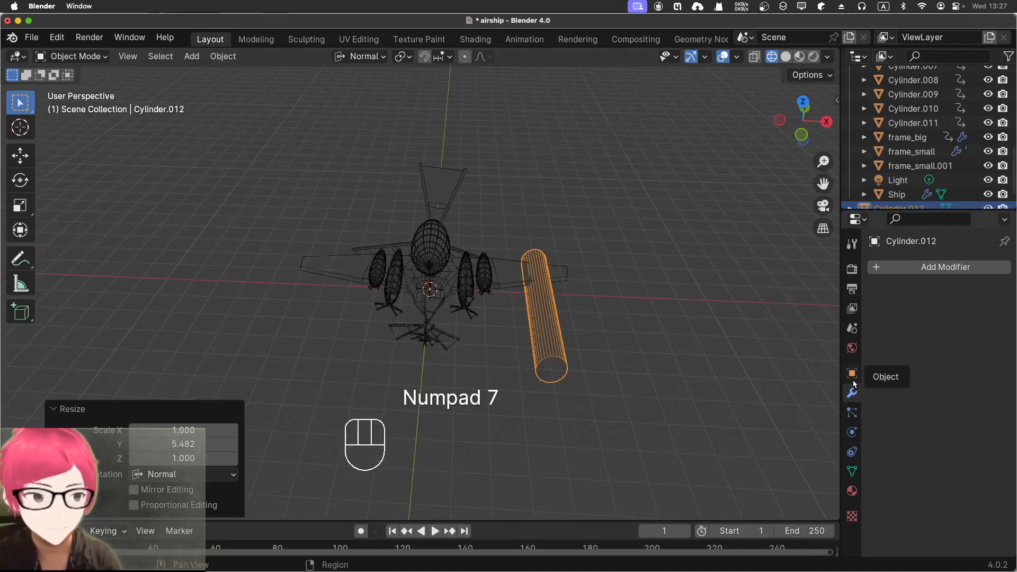
pyautogui.press('KP_7')
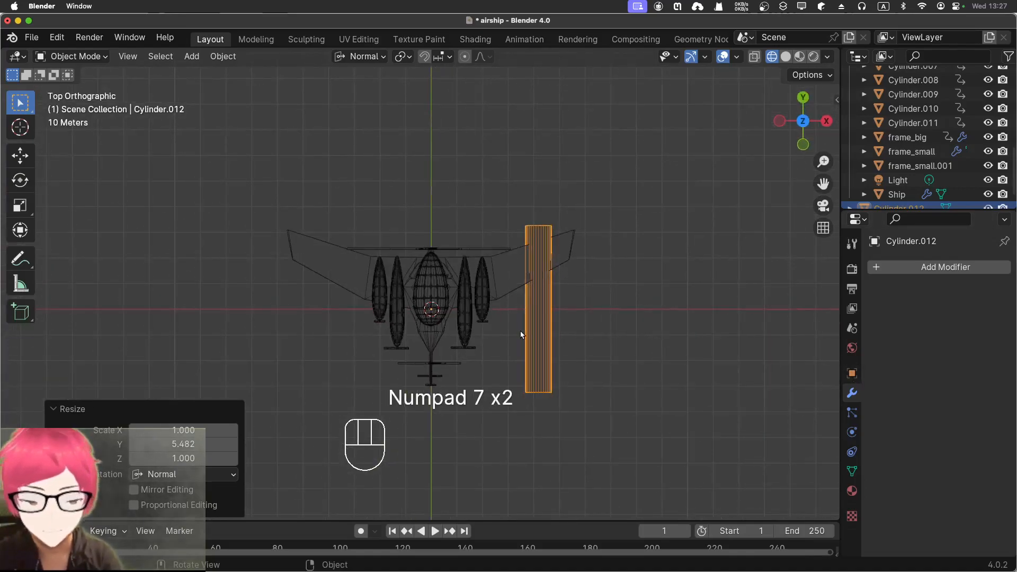
pyautogui.press('s')
pyautogui.hotkey('shift', 'y')
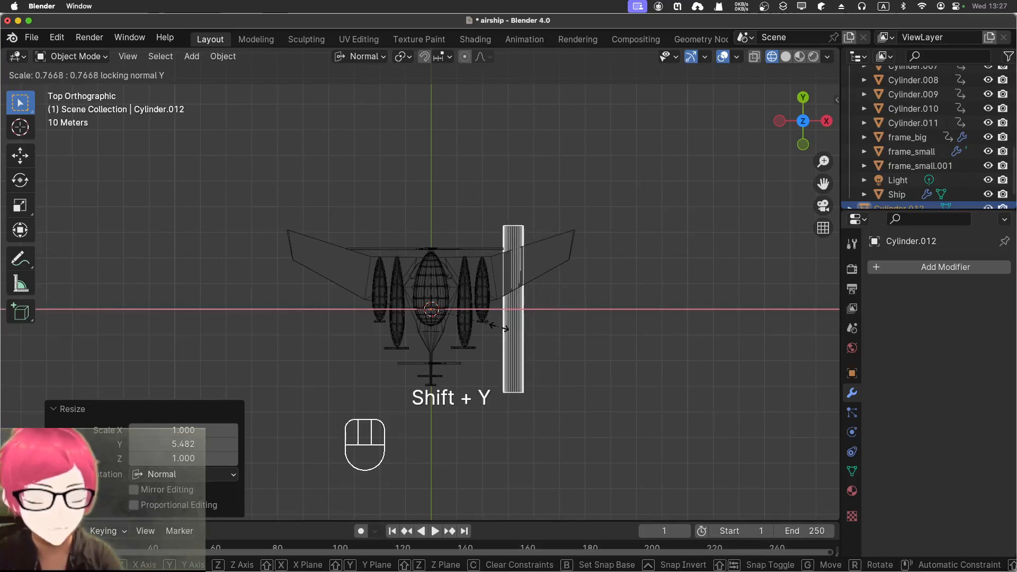
pyautogui.click(495, 329)
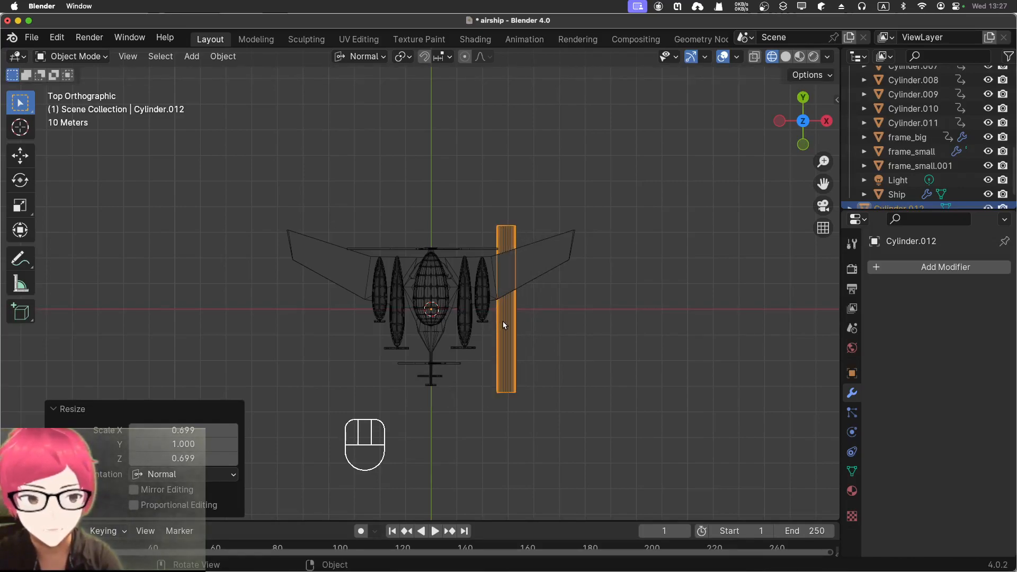
# Set the cylinder's origin to its geometry and widen it by about 2.523 on X and Z with Y locked
pyautogui.rightClick(503, 322)
pyautogui.moveTo(504, 321)
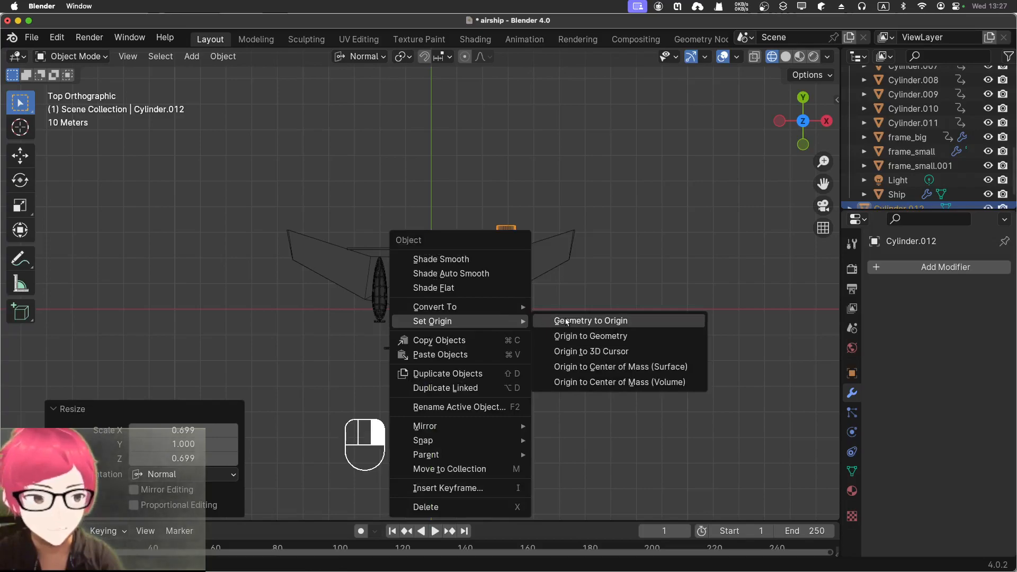
pyautogui.click(572, 336)
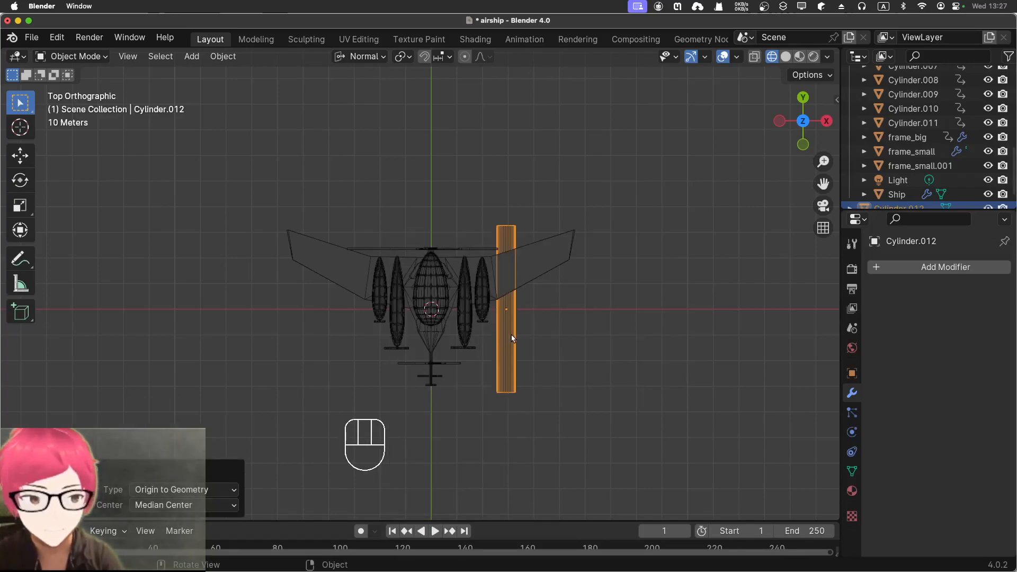
pyautogui.hotkey('shift', 'y')
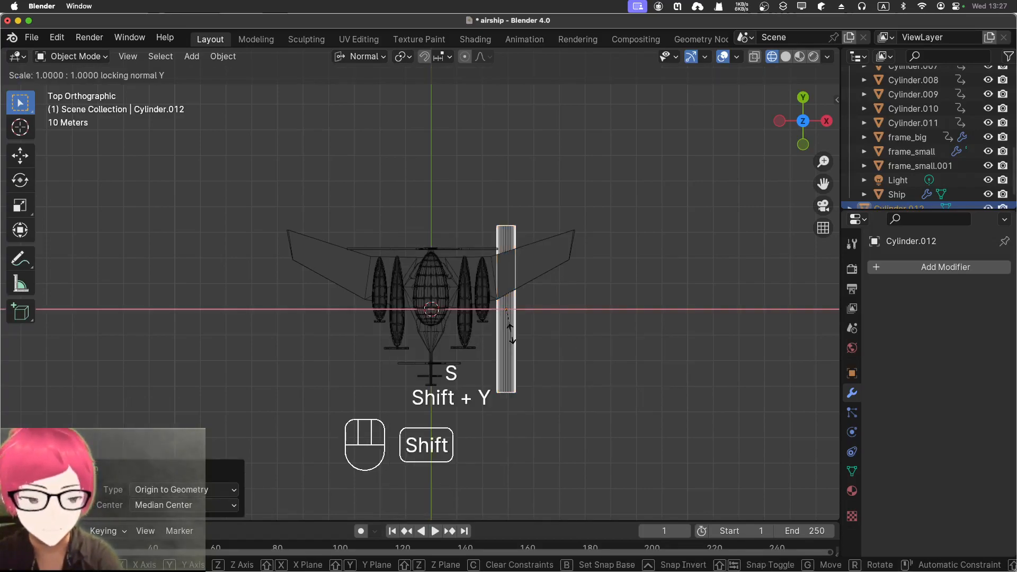
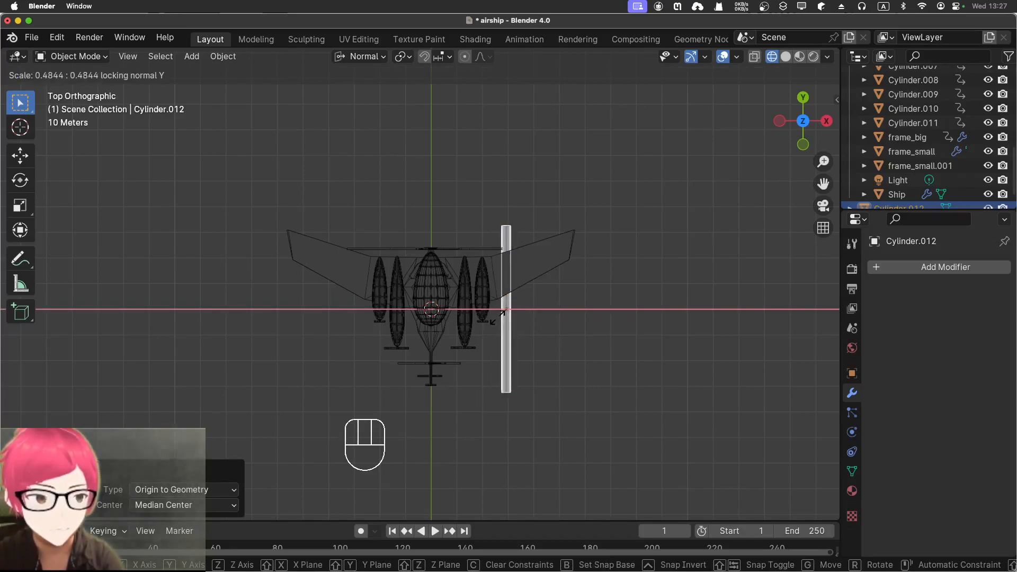
pyautogui.click(507, 377)
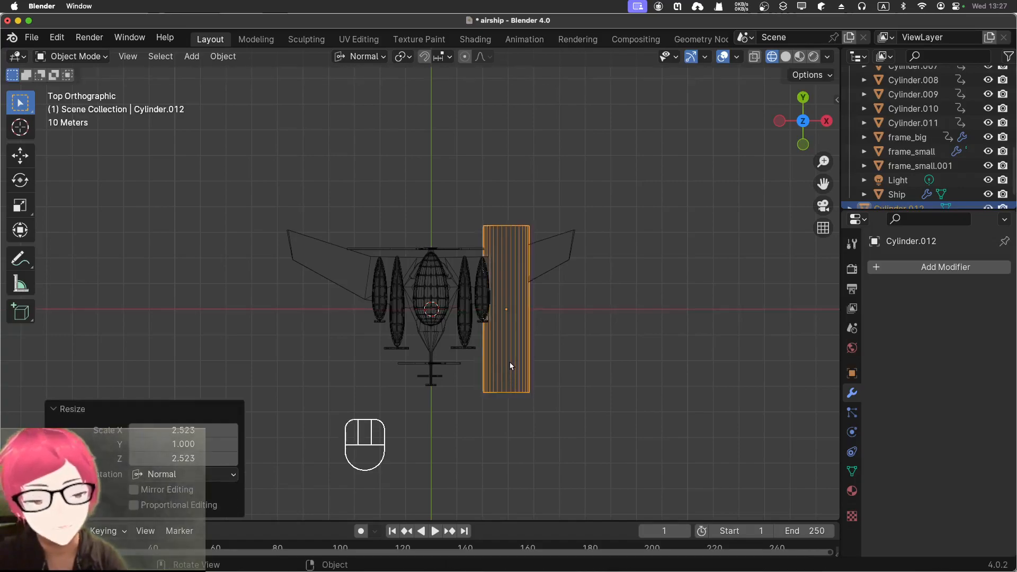
# Move the cylinder about 7.64 m along X and 14.25 m along Y, and narrow it to about 0.372 on X and Z
pyautogui.press('g')
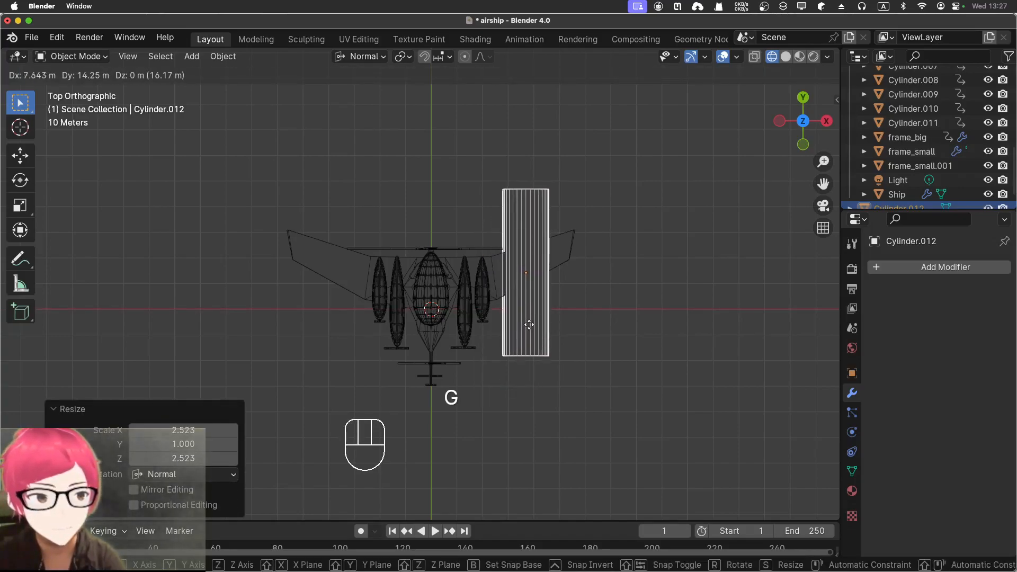
pyautogui.click(530, 325)
pyautogui.press('s')
pyautogui.hotkey('shift', 'y')
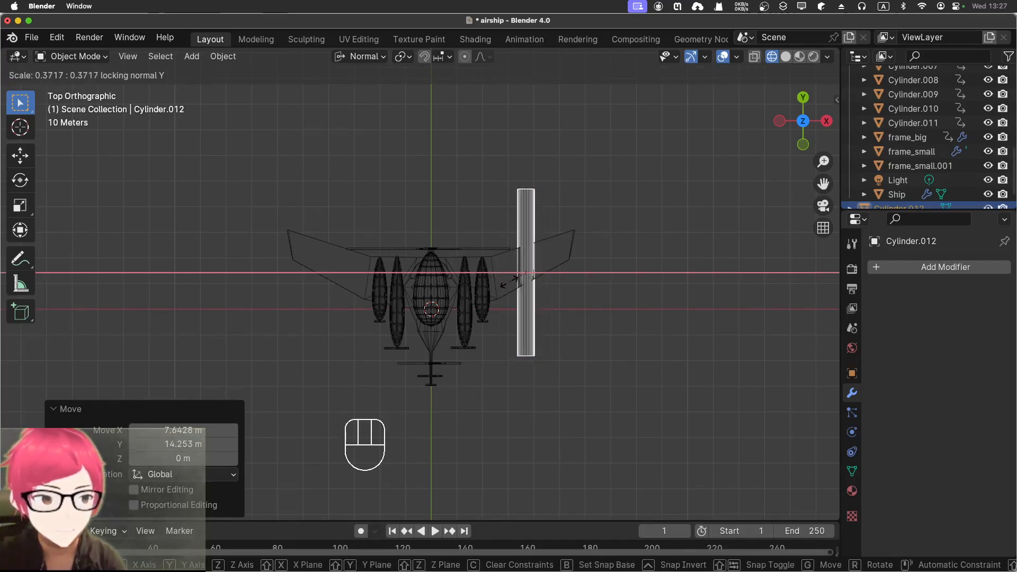
pyautogui.click(511, 280)
# Switch to solid shading and scale the cylinder uniformly by about 0.263 at the +X wing
pyautogui.moveTo(511, 279); pyautogui.dragTo(437, 335, button='middle')
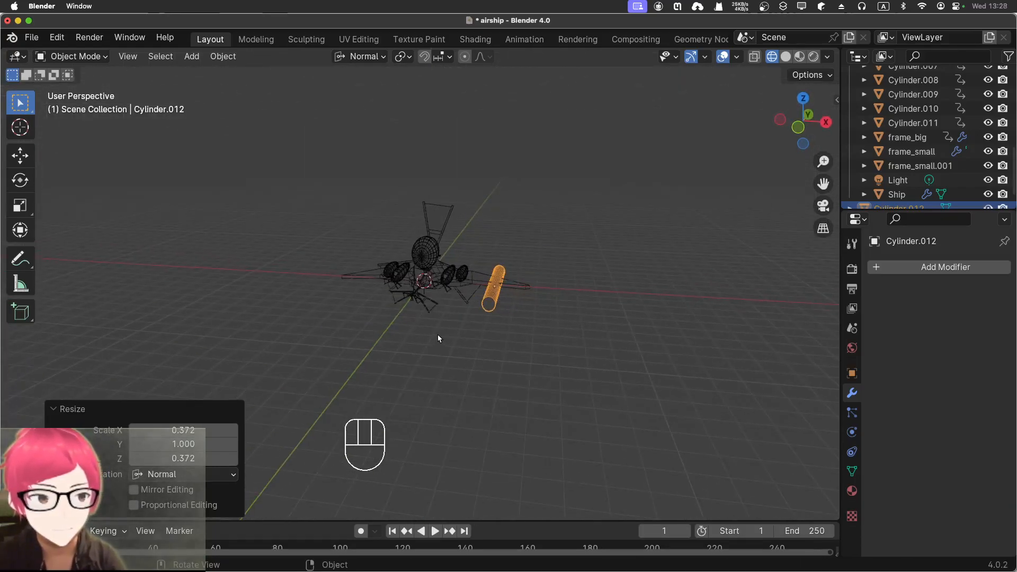
pyautogui.click(786, 56)
pyautogui.scroll(5, 678, 201)
pyautogui.moveTo(662, 193); pyautogui.dragTo(638, 166, button='middle')
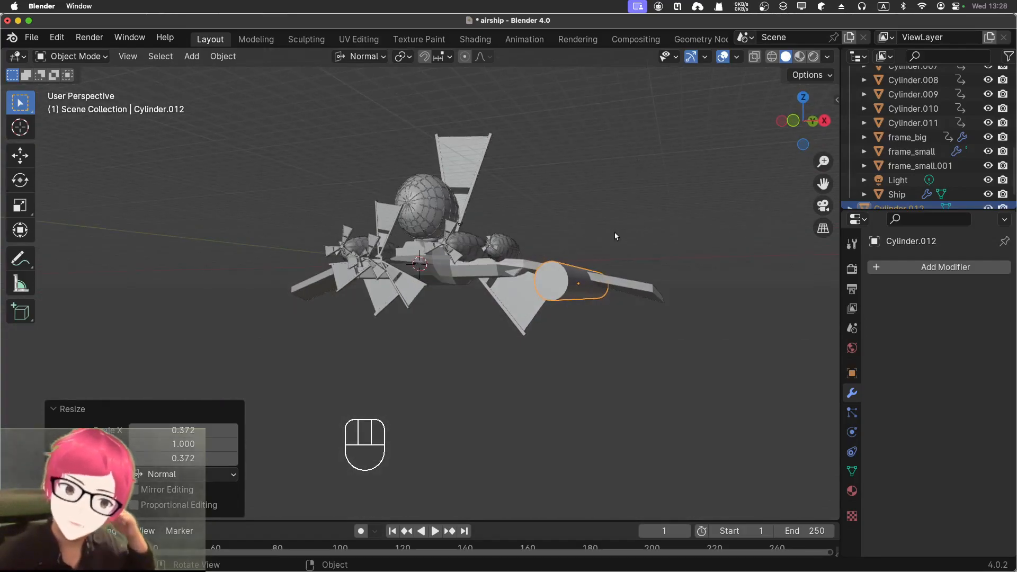
pyautogui.scroll(3, 615, 233)
pyautogui.scroll(-2, 615, 225)
pyautogui.moveTo(615, 225); pyautogui.dragTo(694, 281, button='middle')
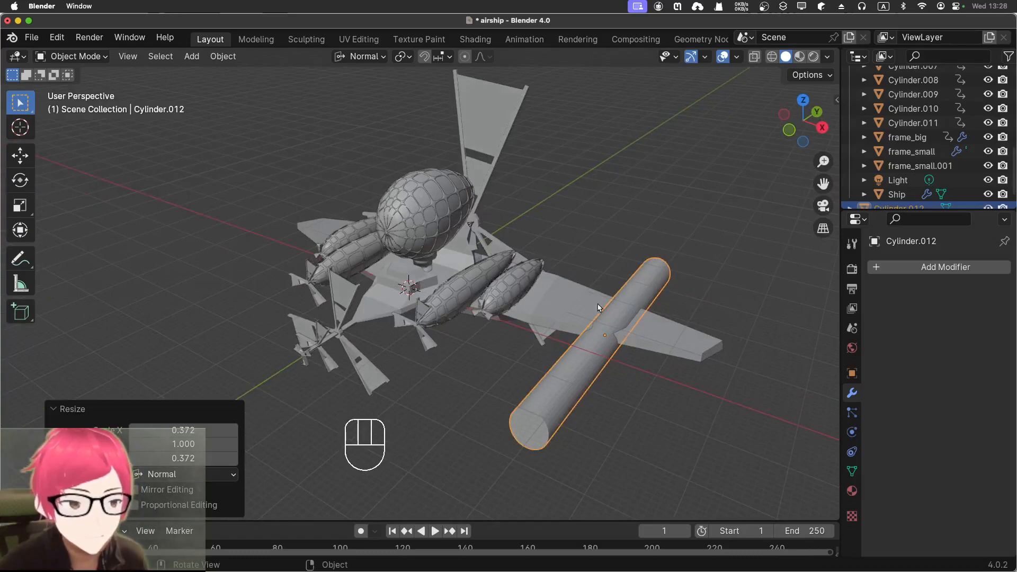
pyautogui.press('s')
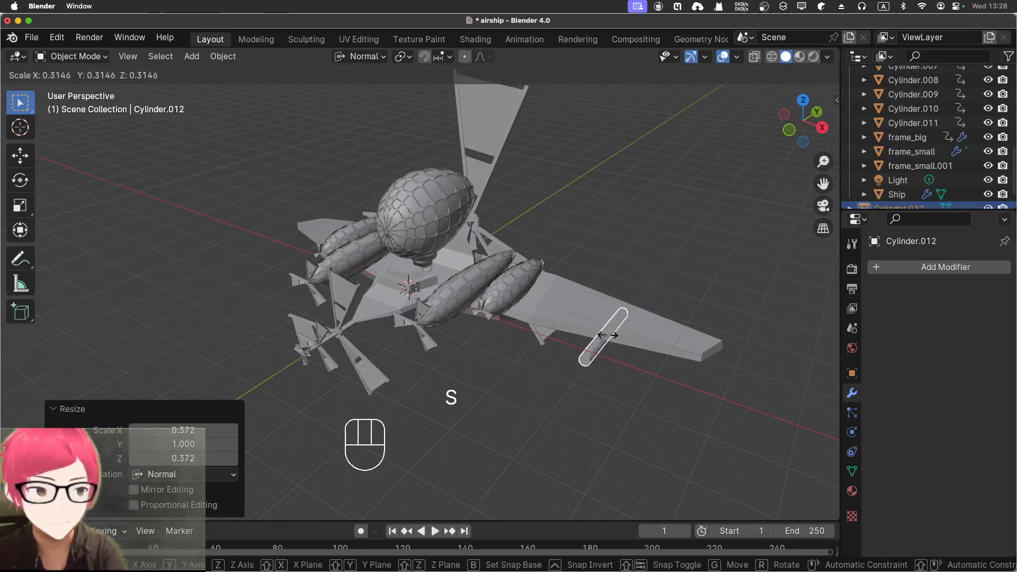
pyautogui.click(608, 340)
# Hide every object except the cylinder under the +X wing and frame it in the view
pyautogui.press('KP_1')
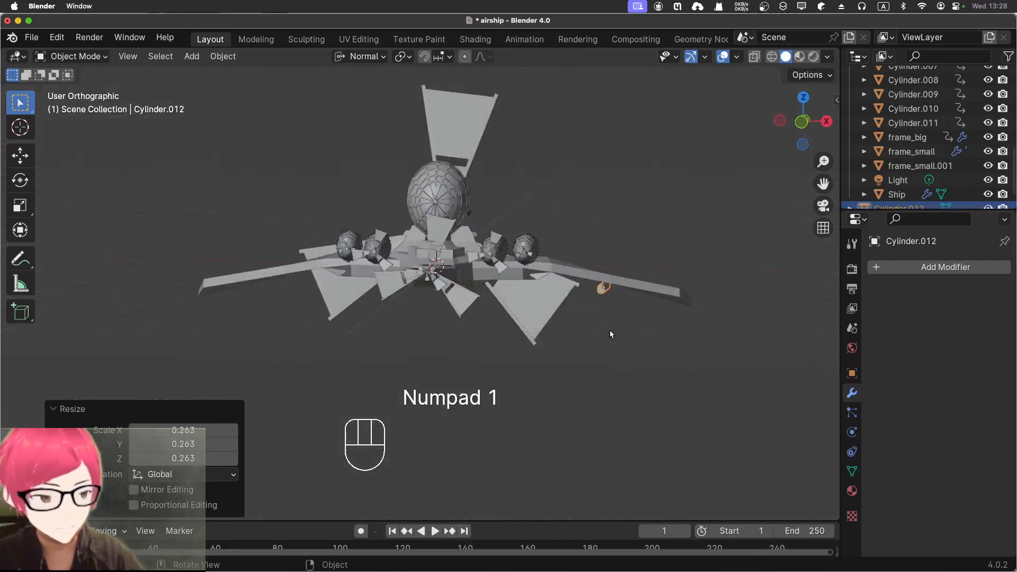
pyautogui.moveTo(609, 311); pyautogui.dragTo(588, 225, button='middle')
pyautogui.keyDown('shift'); pyautogui.moveTo(665, 229); pyautogui.dragTo(586, 288, button='middle'); pyautogui.keyUp('shift')
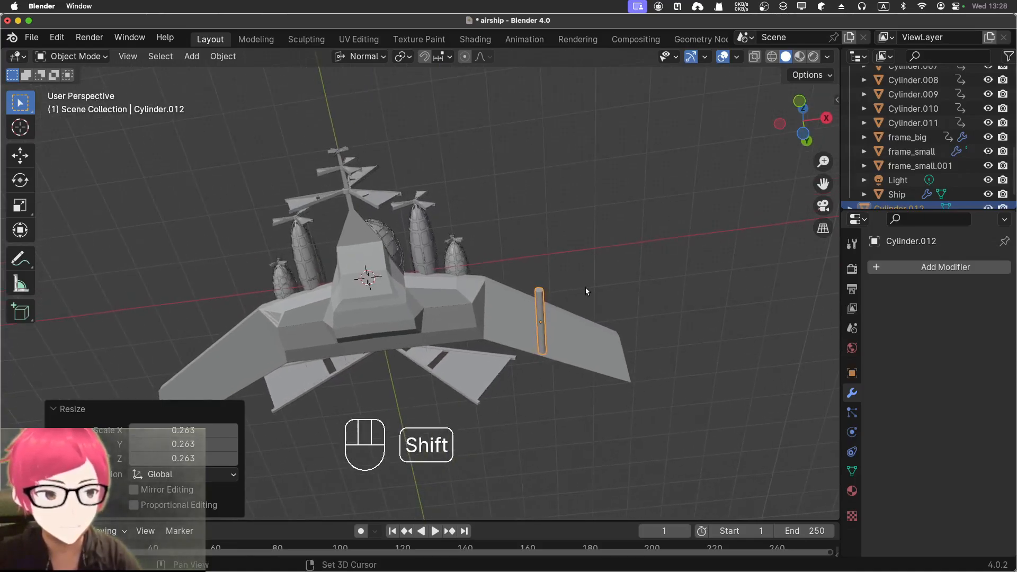
pyautogui.scroll(3, 586, 288)
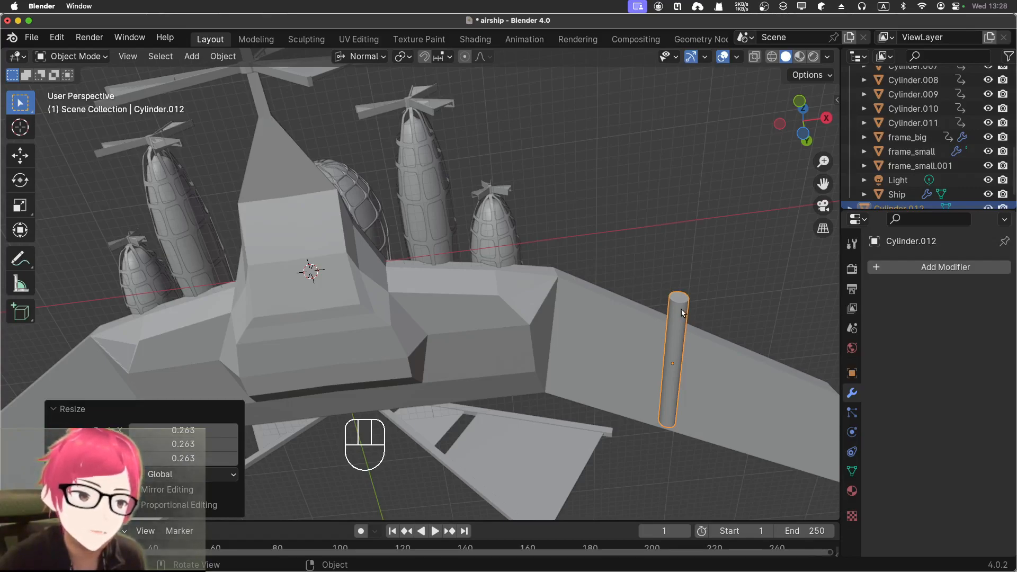
pyautogui.moveTo(723, 304); pyautogui.dragTo(710, 333, button='middle')
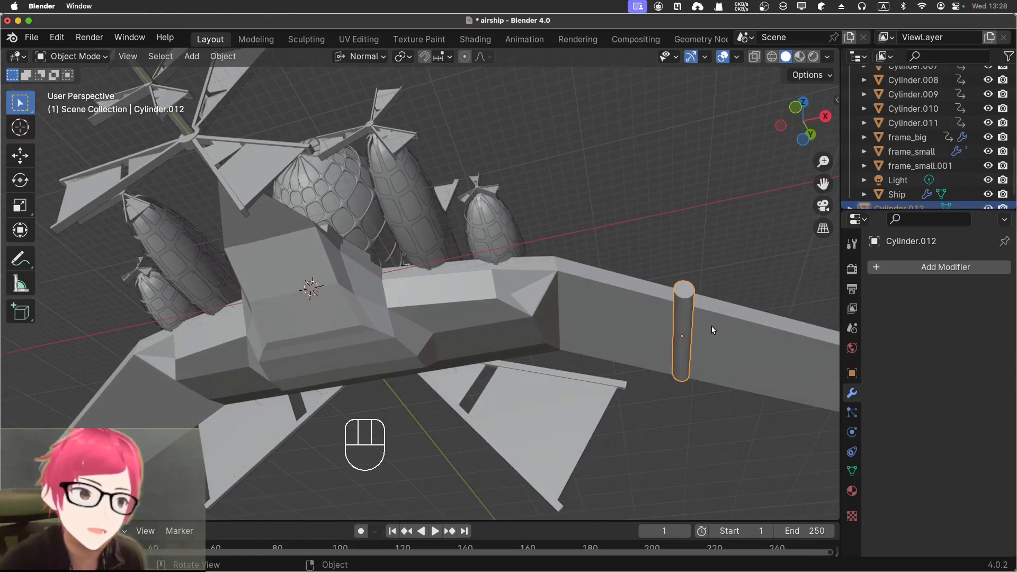
pyautogui.scroll(3, 730, 276)
pyautogui.scroll(-2, 730, 276)
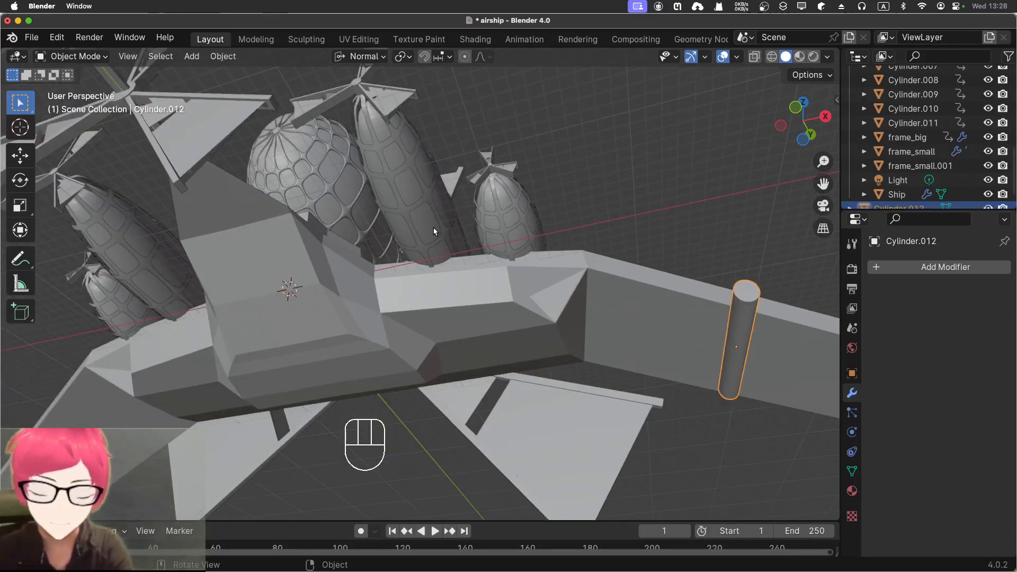
pyautogui.hotkey('ctrl', 'h')
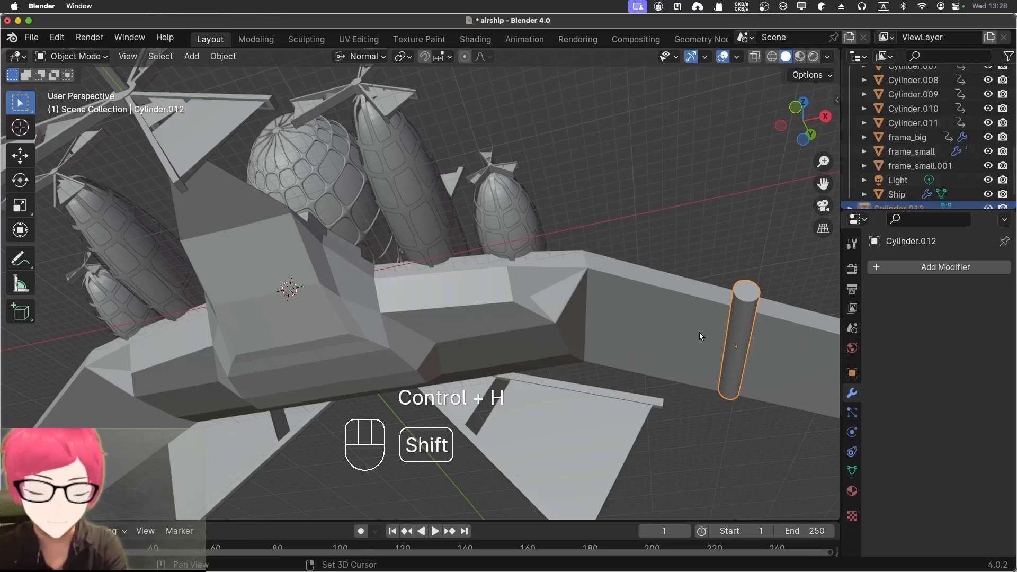
pyautogui.hotkey('shift', 'h')
pyautogui.press('KP_Decimal')
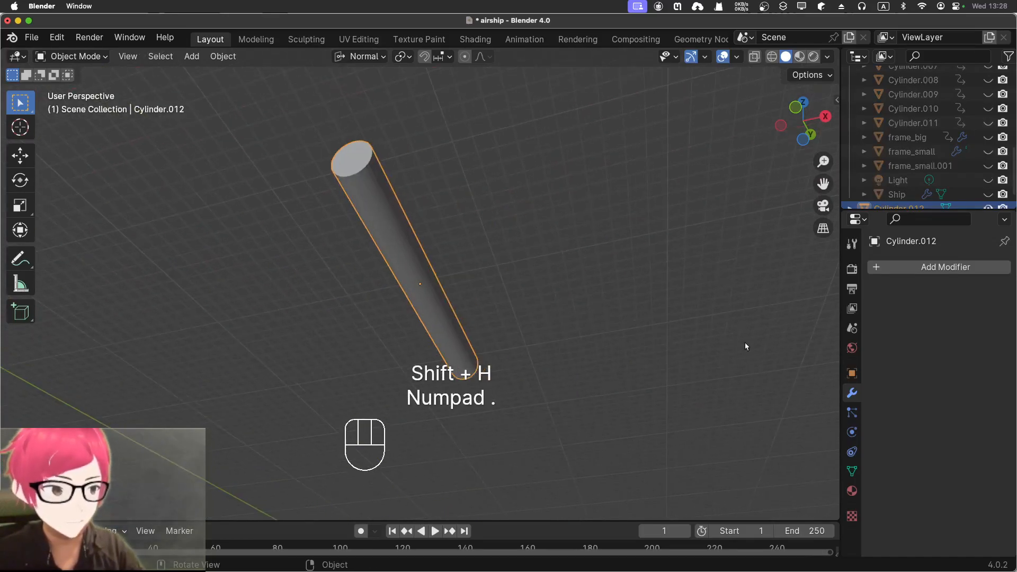
# Enter Edit Mode from the front view, switch to wireframe shading, and select the cylinder's front end face
pyautogui.press('KP_1')
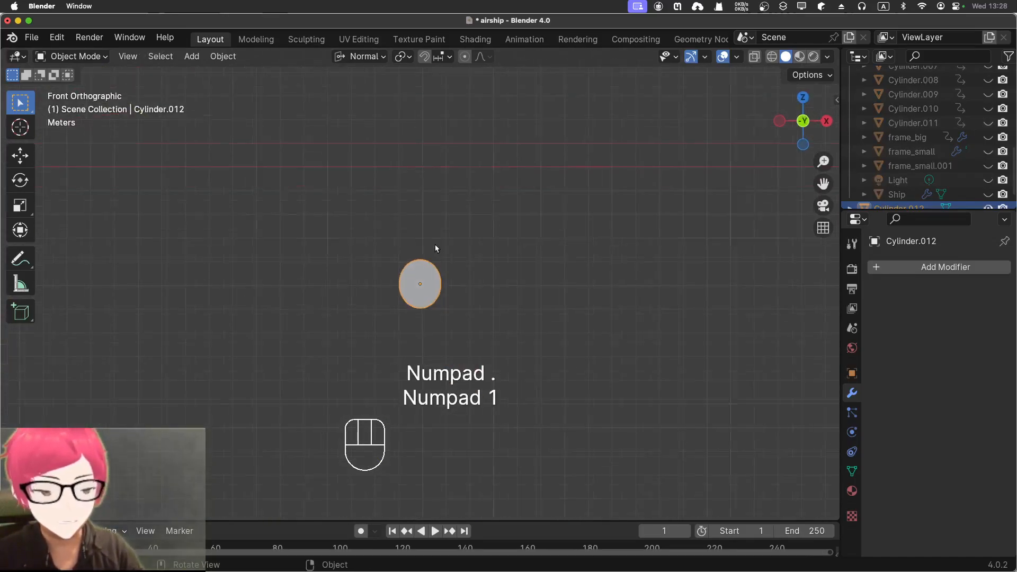
pyautogui.click(76, 57)
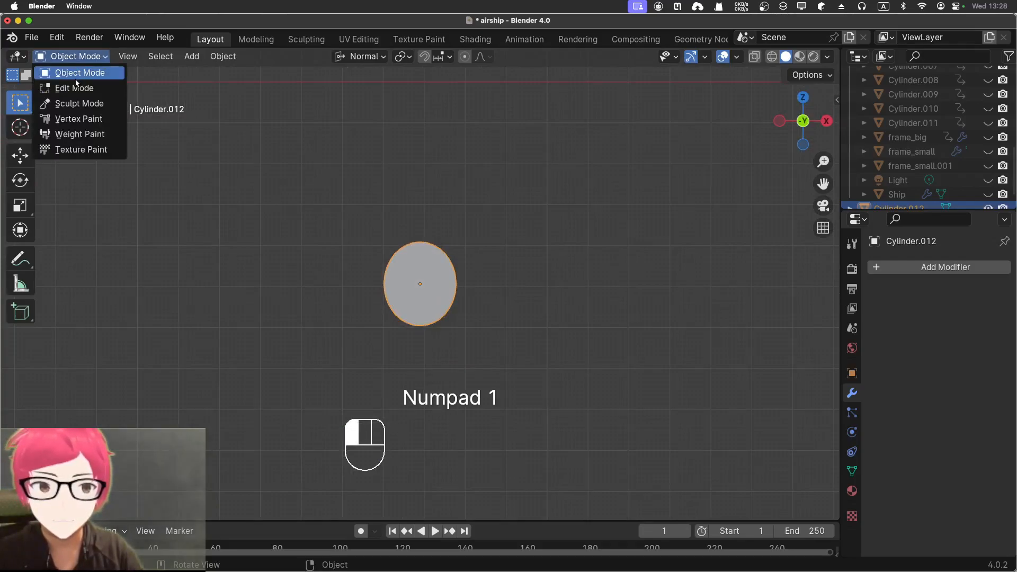
pyautogui.click(74, 88)
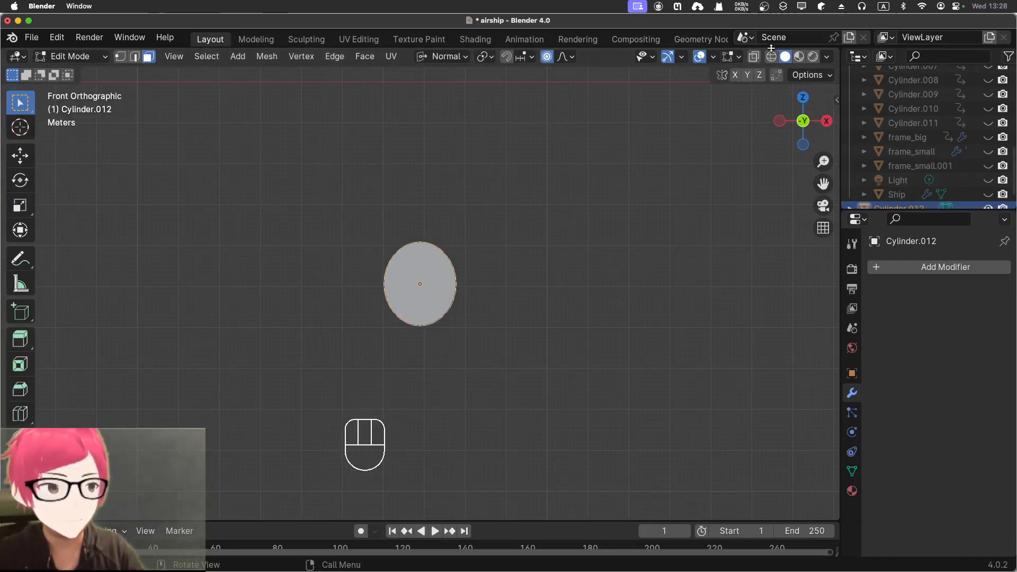
pyautogui.click(771, 56)
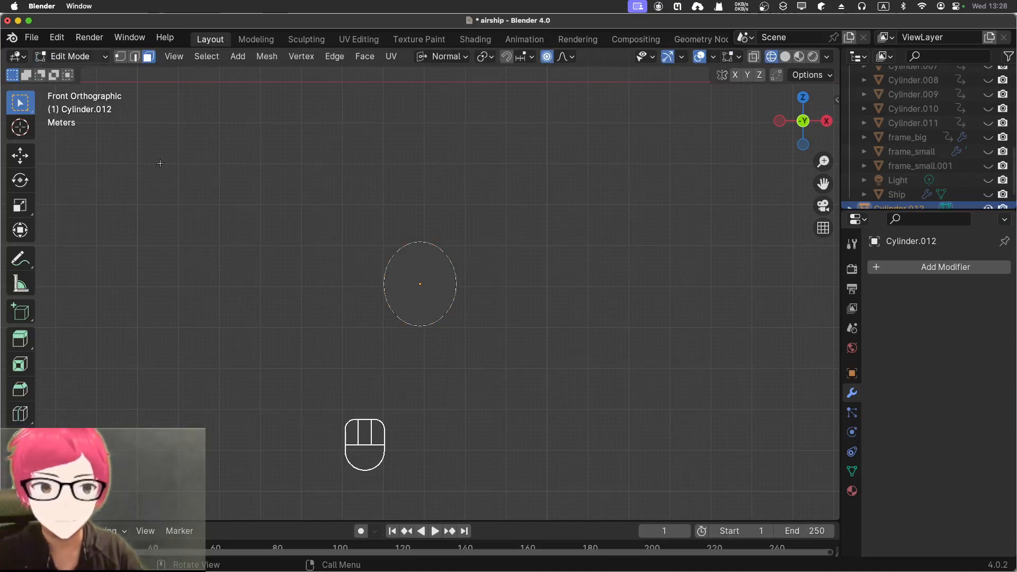
pyautogui.click(422, 296)
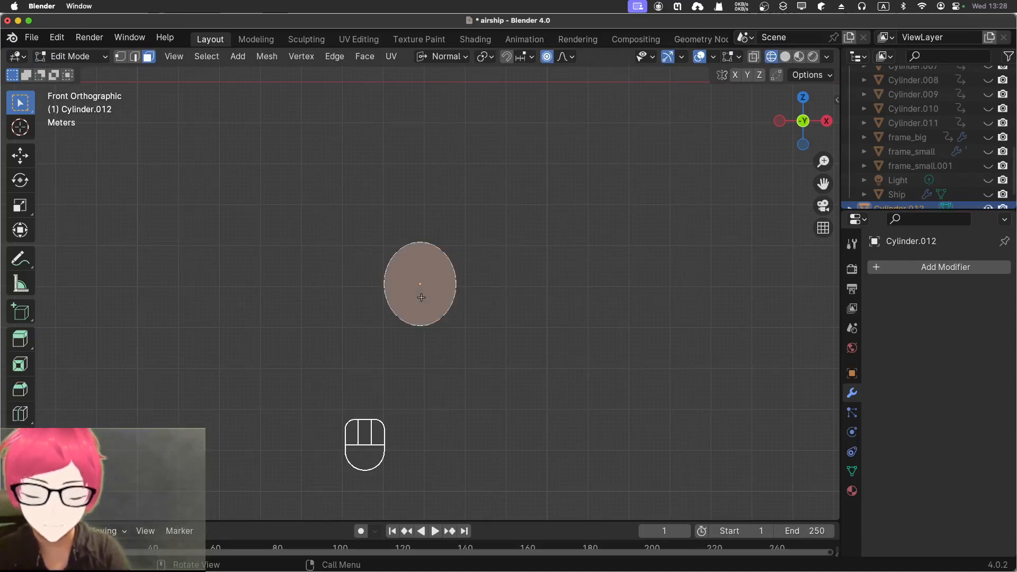
pyautogui.press('i')
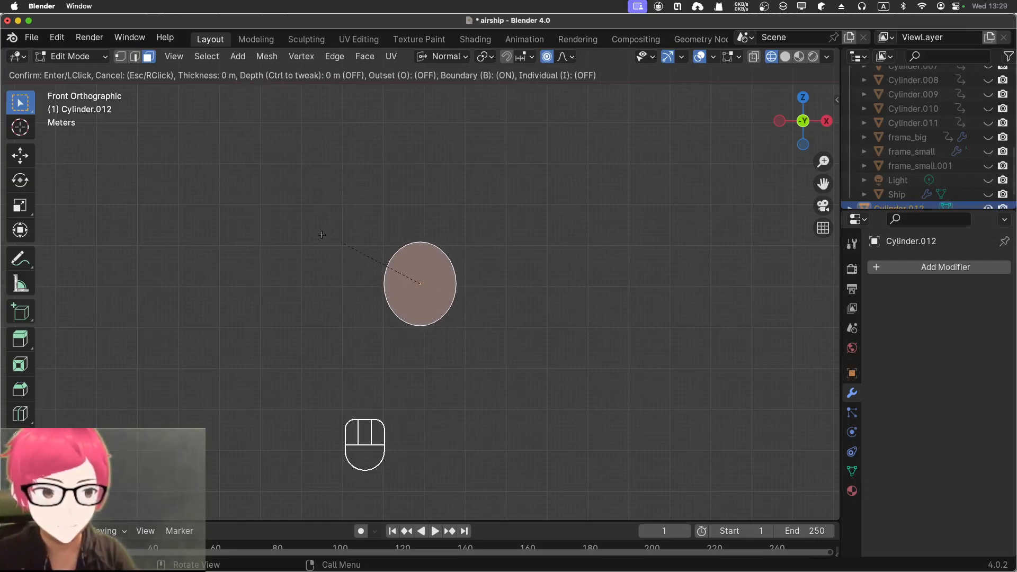
pyautogui.rightClick(377, 273)
# Scale the selected end face by about 0.676 and again by about 0.619 with proportional editing, and inset it about 0.69 m
pyautogui.scroll(7, 474, 263)
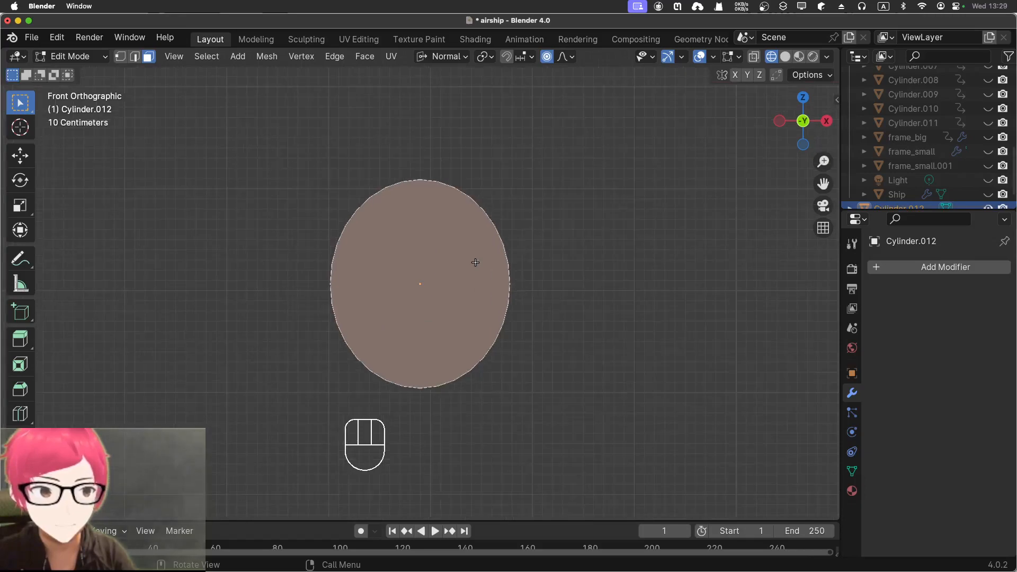
pyautogui.press('s')
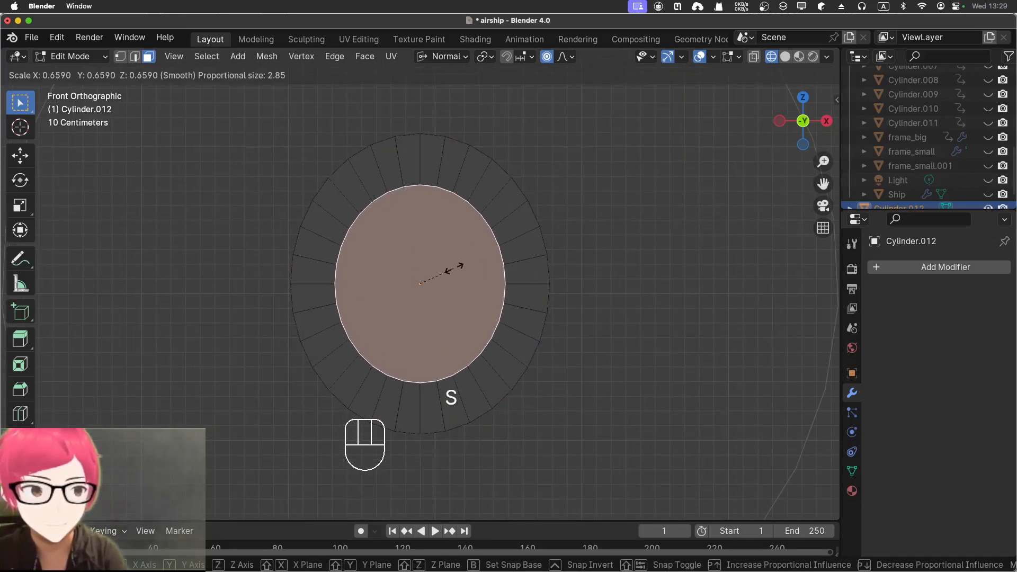
pyautogui.click(453, 267)
pyautogui.moveTo(603, 302); pyautogui.dragTo(454, 292, button='middle')
pyautogui.press('s')
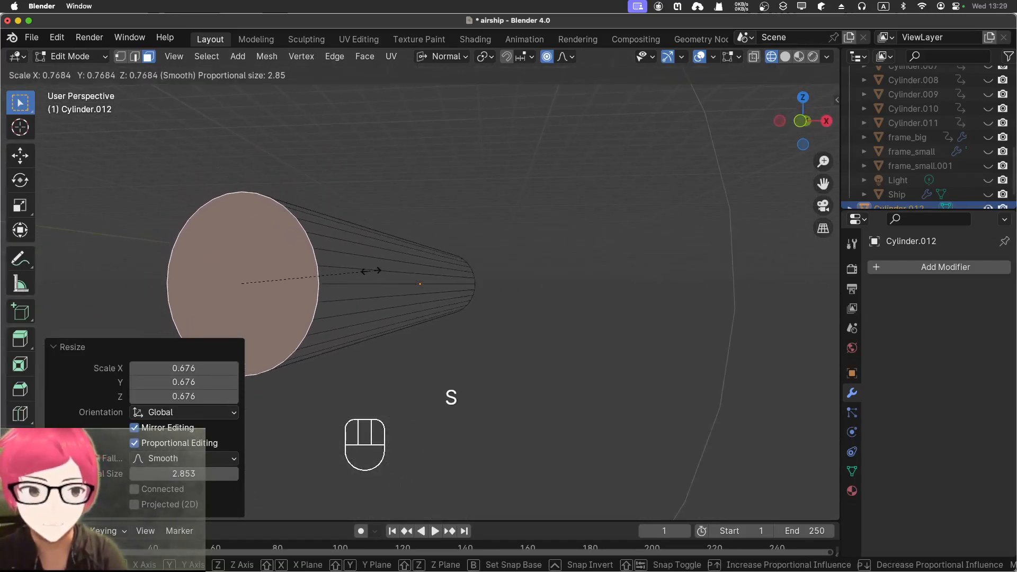
pyautogui.click(342, 256)
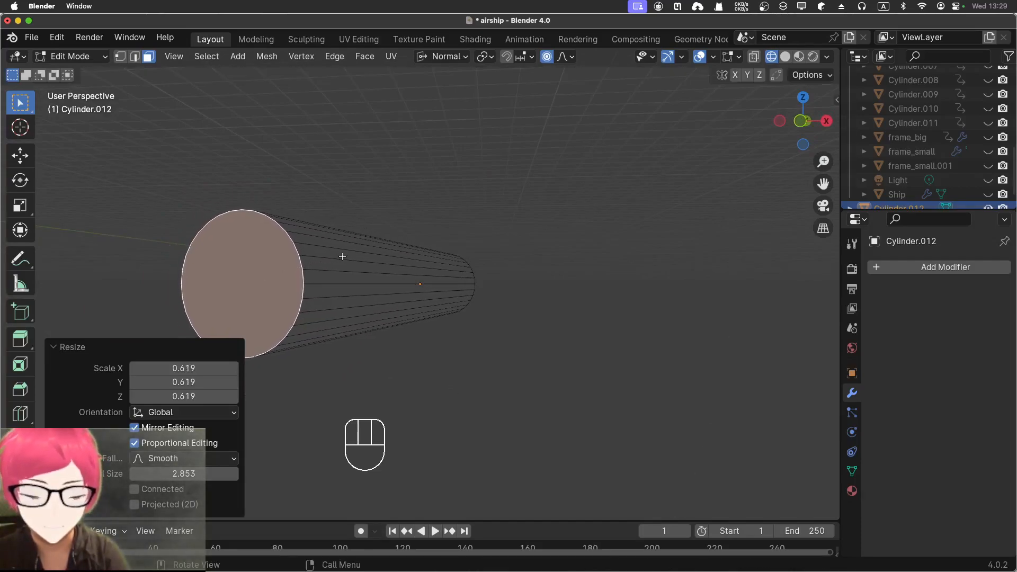
pyautogui.press('i')
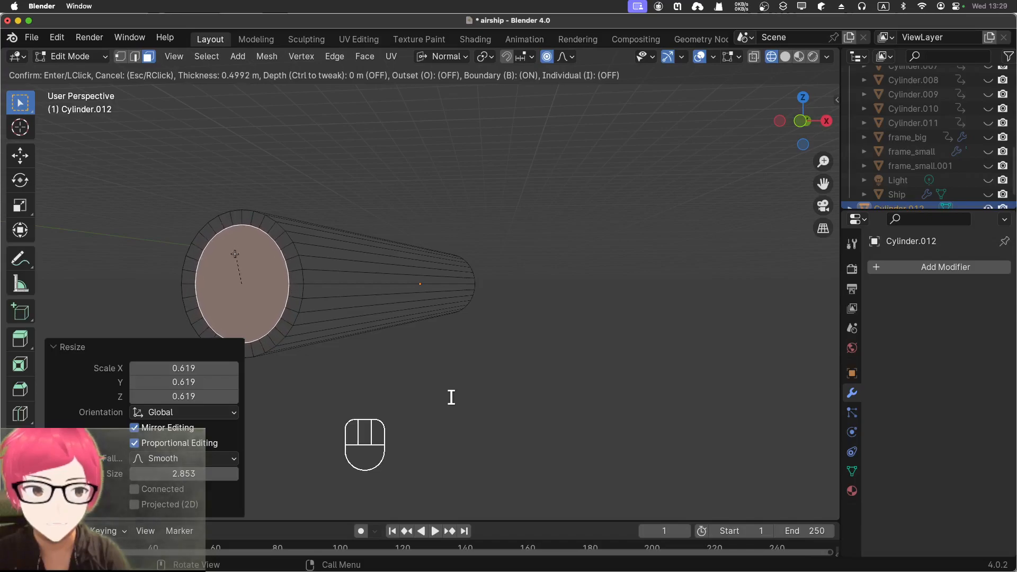
pyautogui.click(242, 284)
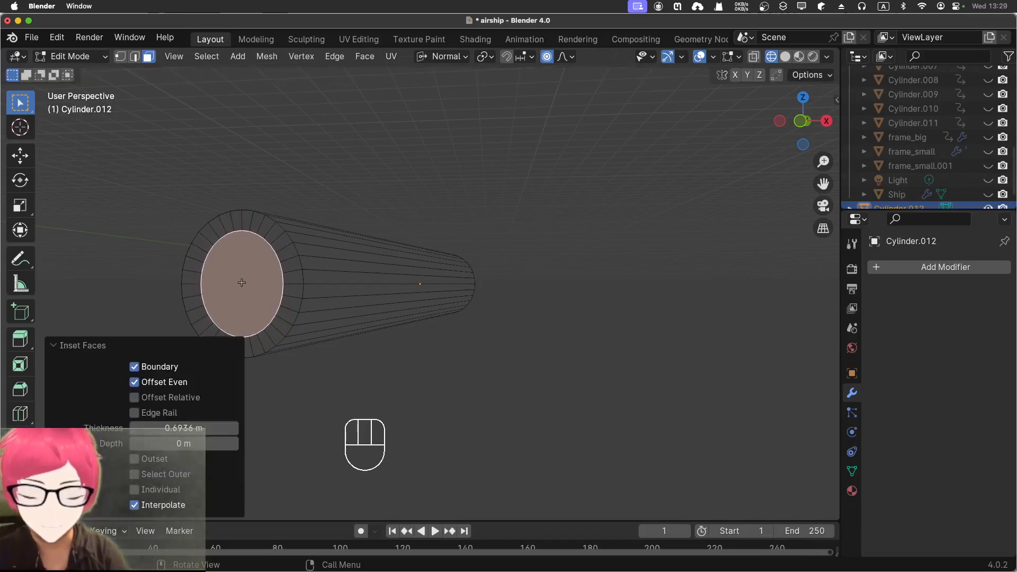
pyautogui.press('g')
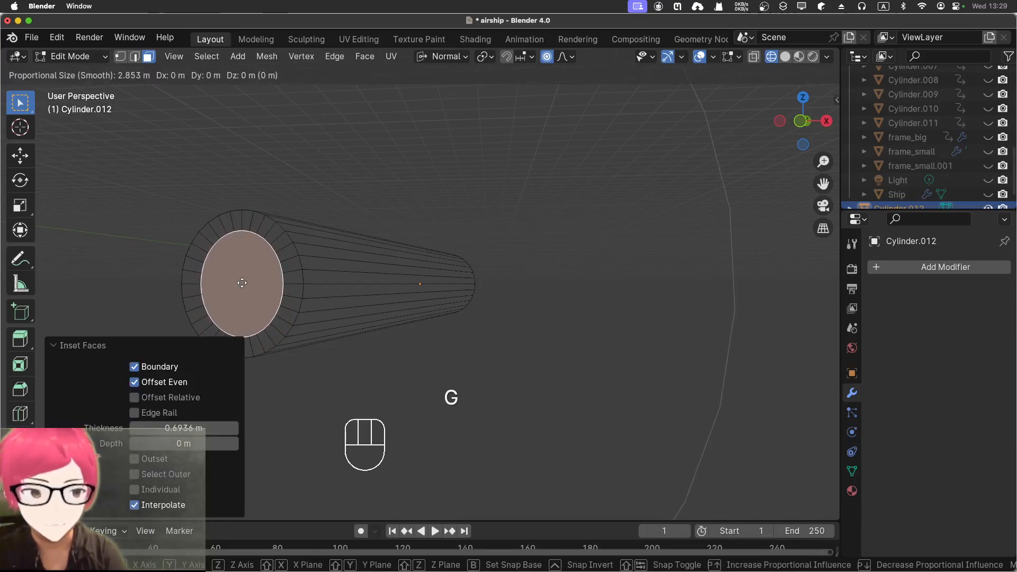
pyautogui.press('y')
pyautogui.rightClick(246, 276)
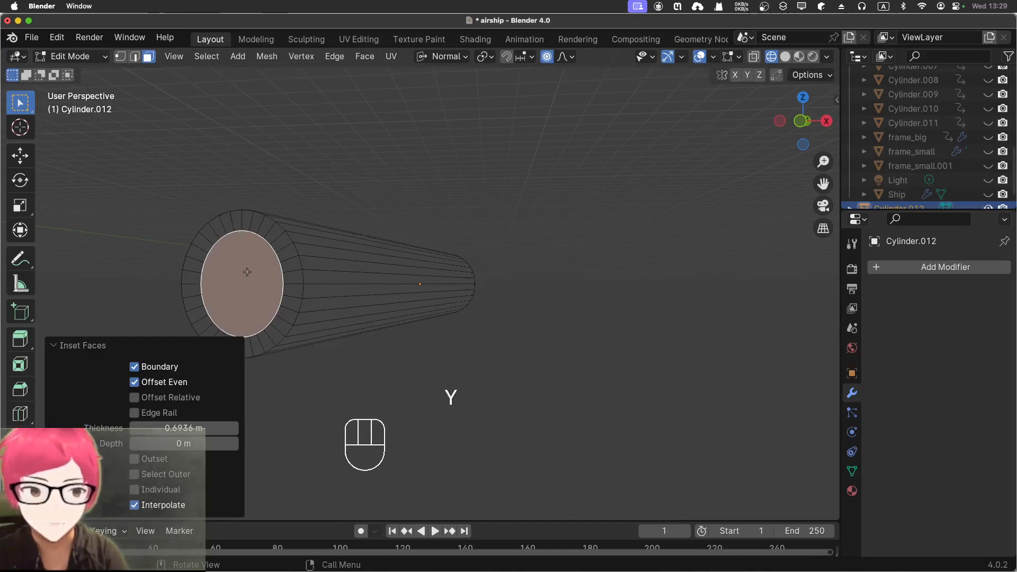
# Return to Object Mode and apply all transforms (location, rotation and scale) to the tapered cylinder
pyautogui.press('Tab')
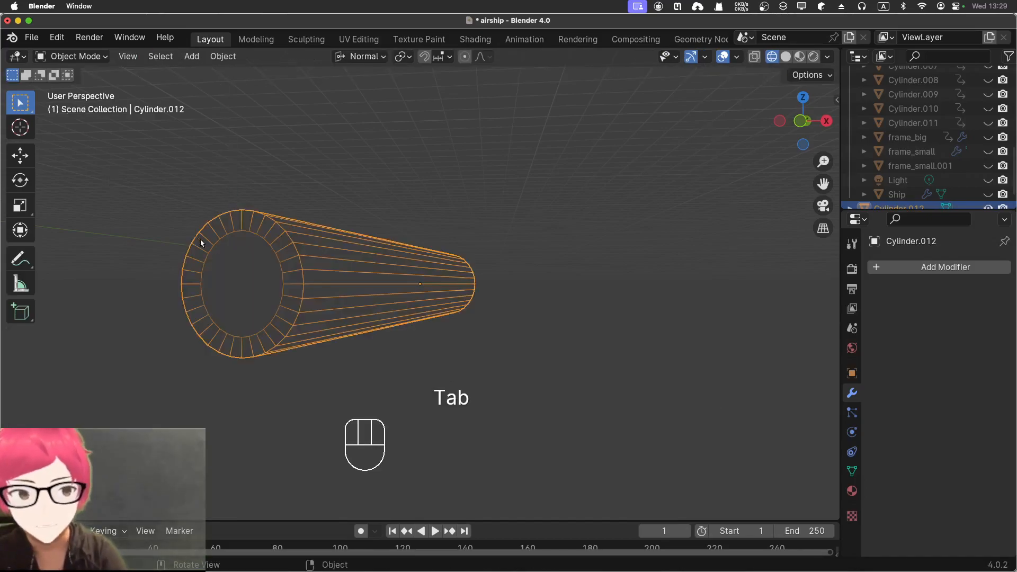
pyautogui.click(186, 245)
pyautogui.click(204, 248)
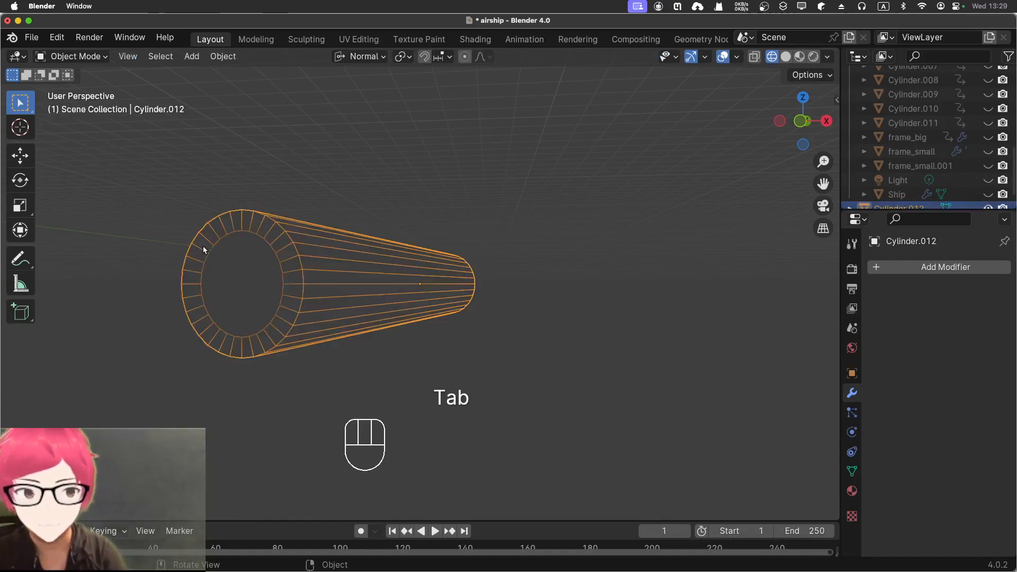
pyautogui.hotkey('ctrl', 'a')
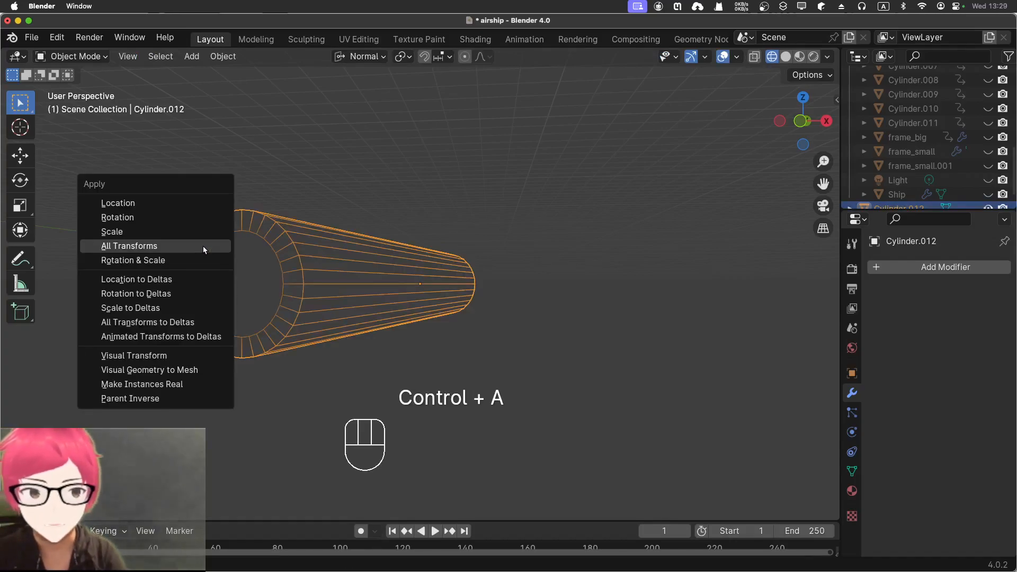
pyautogui.click(203, 246)
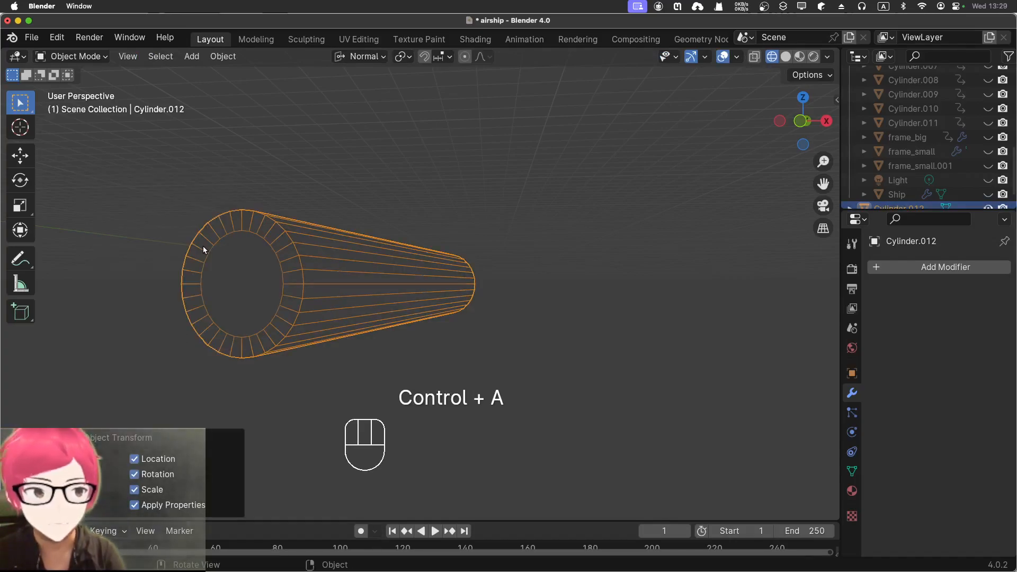
pyautogui.click(224, 268)
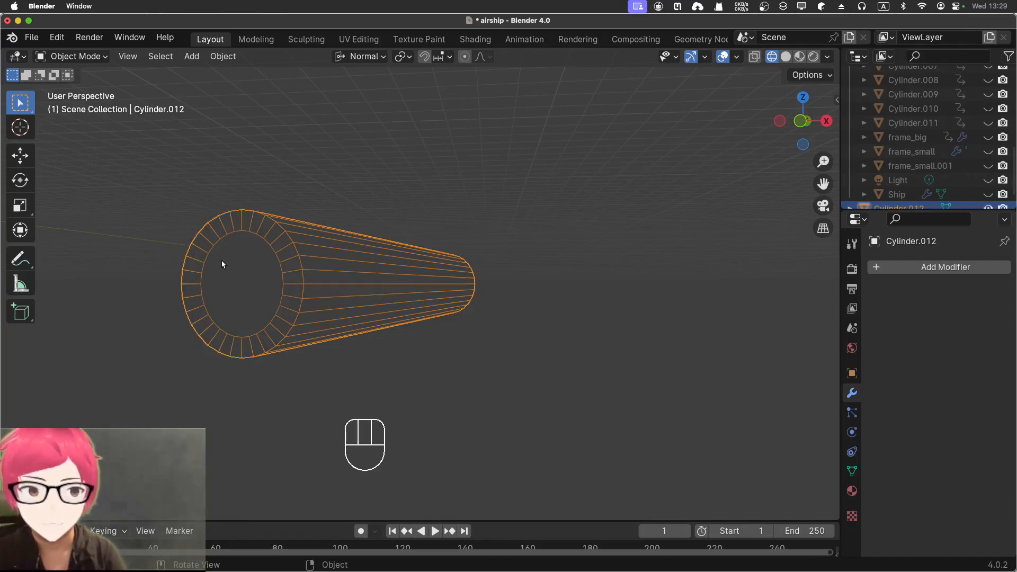
pyautogui.press('Tab')
pyautogui.press('g')
pyautogui.press('y')
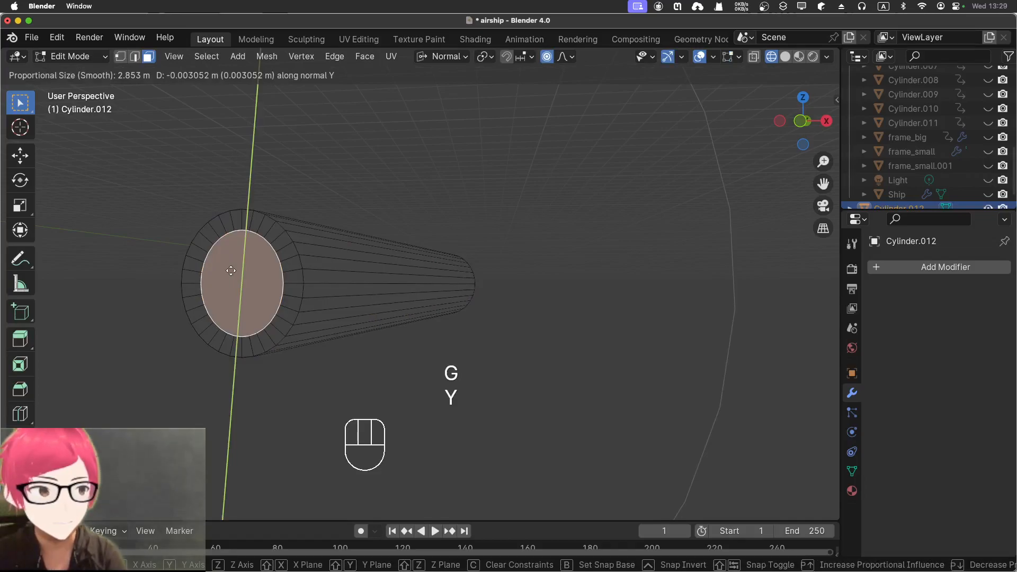
pyautogui.rightClick(231, 271)
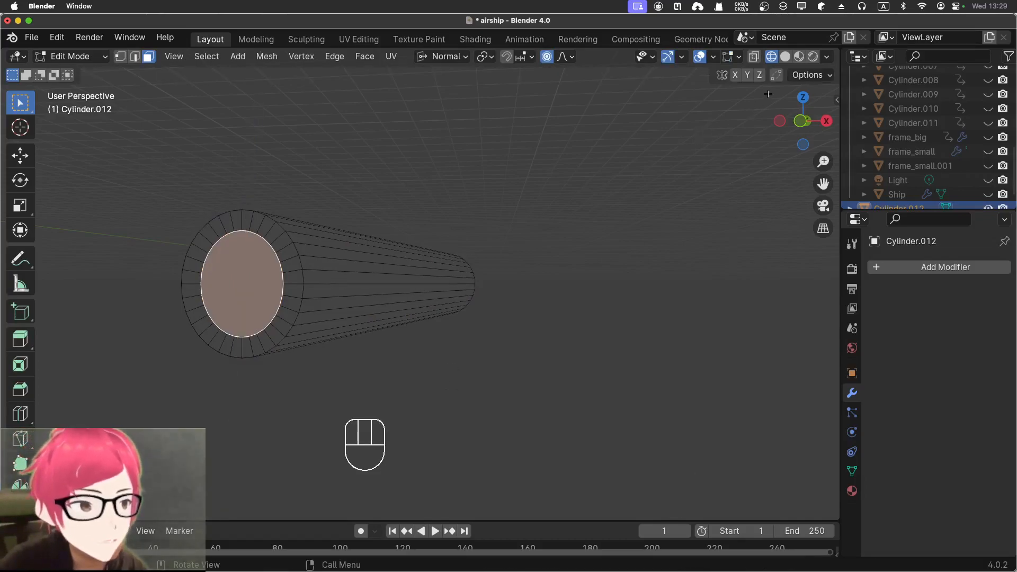
# Check the inset end face's transform data in global coordinates
pyautogui.click(712, 57)
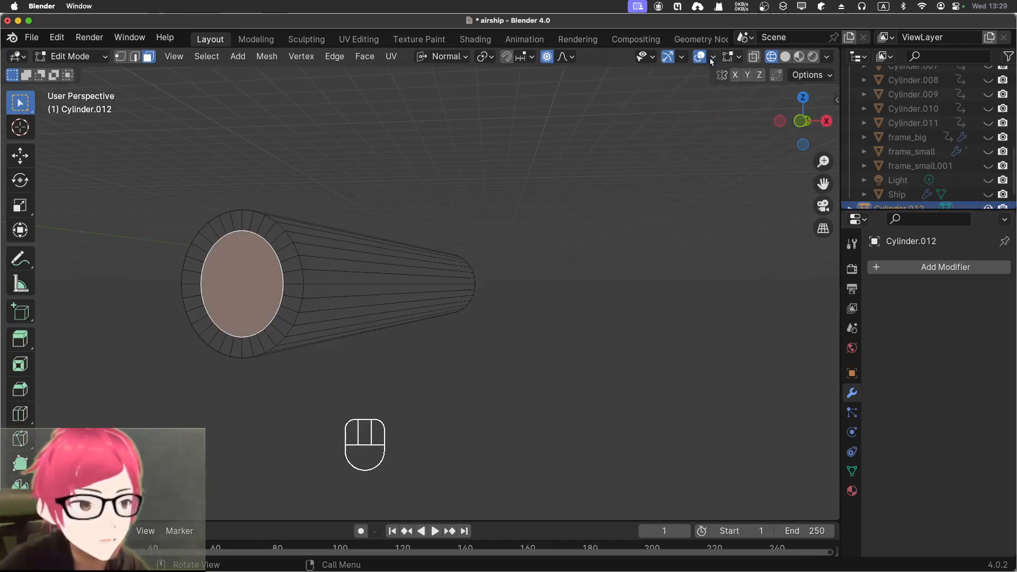
pyautogui.click(837, 99)
pyautogui.click(714, 175)
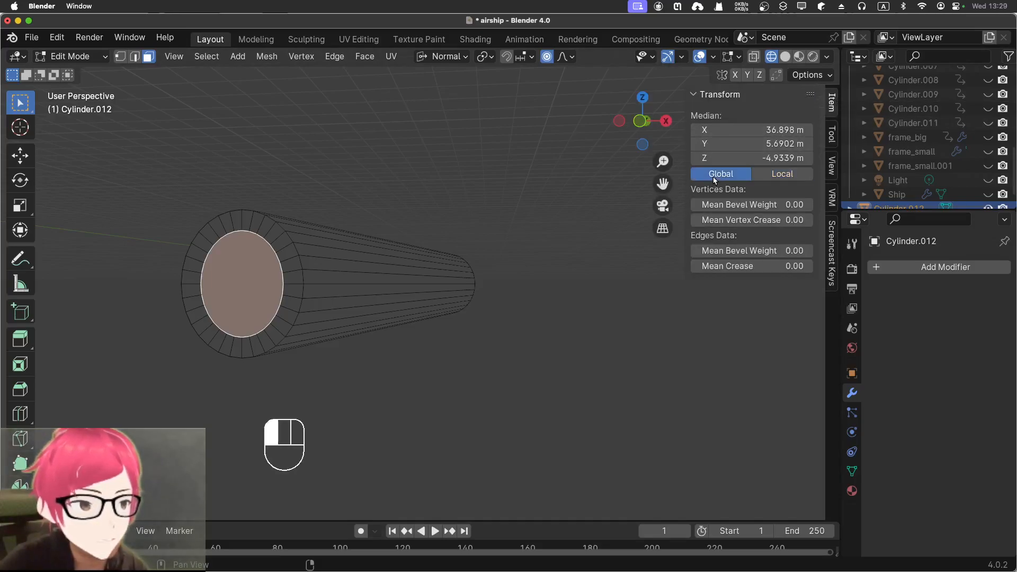
pyautogui.click(699, 96)
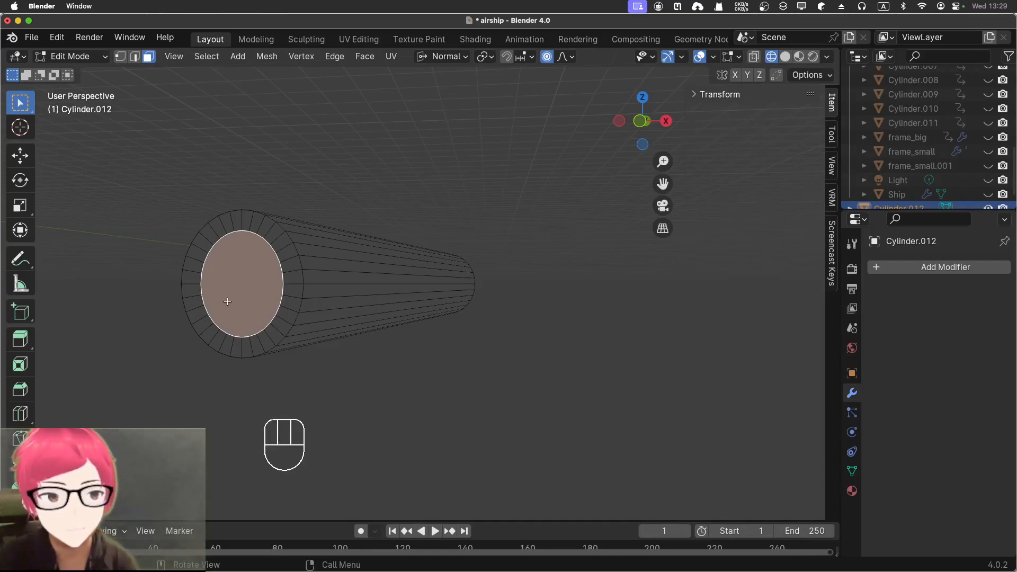
pyautogui.press('g')
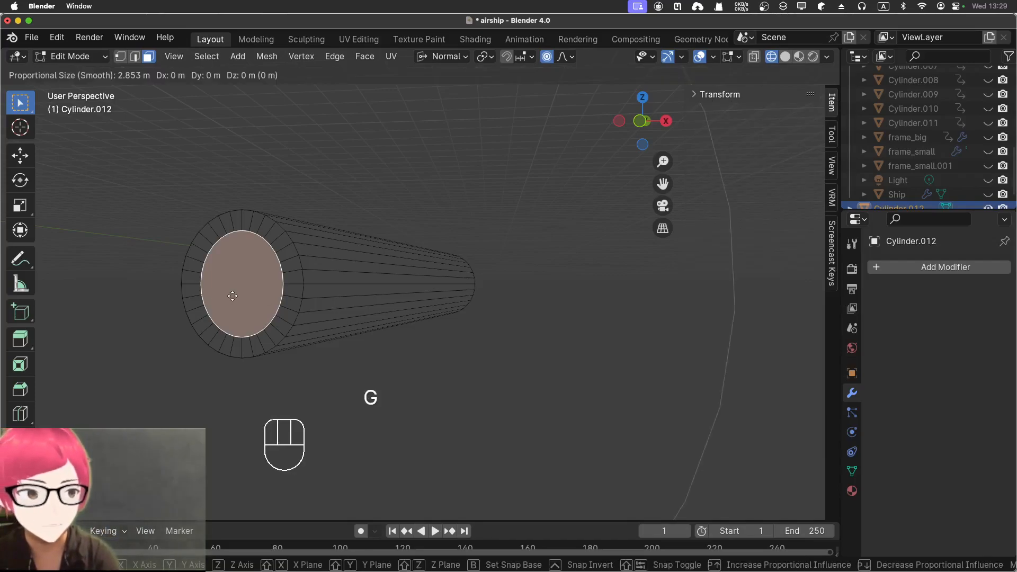
pyautogui.press('y')
pyautogui.rightClick(236, 294)
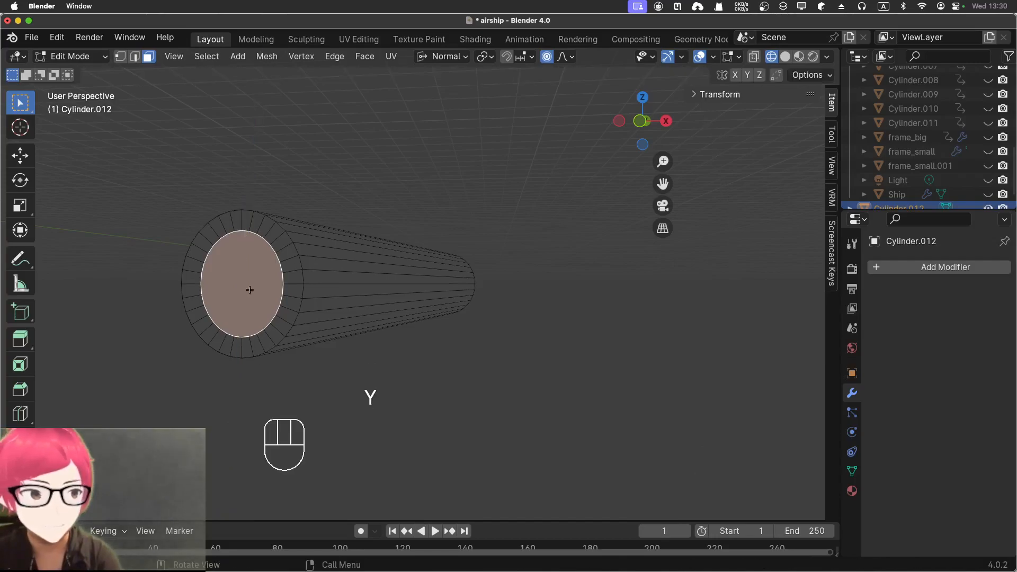
pyautogui.press('n')
pyautogui.press('n')
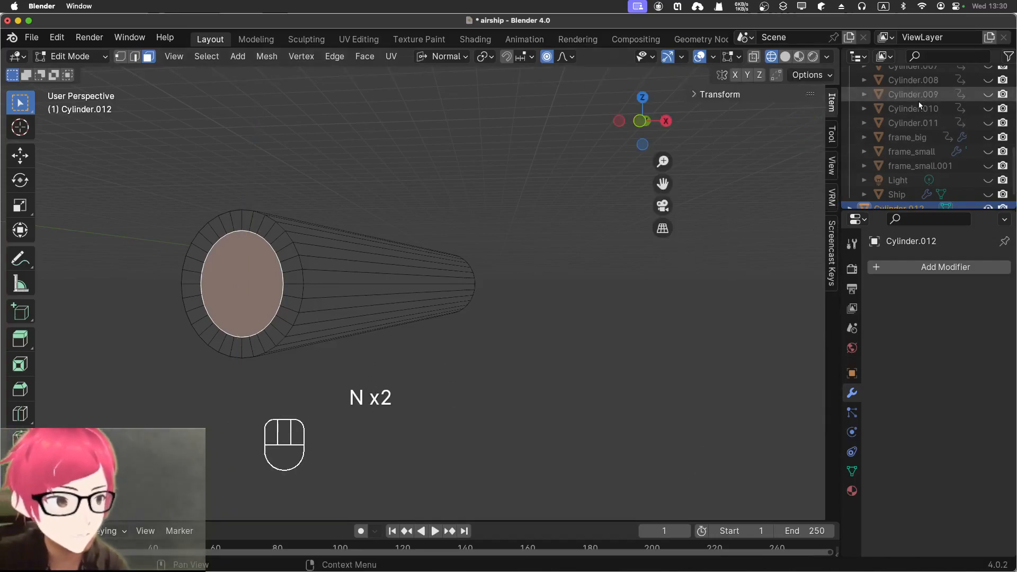
# Show the transform values, deselect the end face, reapply all transforms to the cylinder in Object Mode, and return to Edit Mode
pyautogui.click(720, 94)
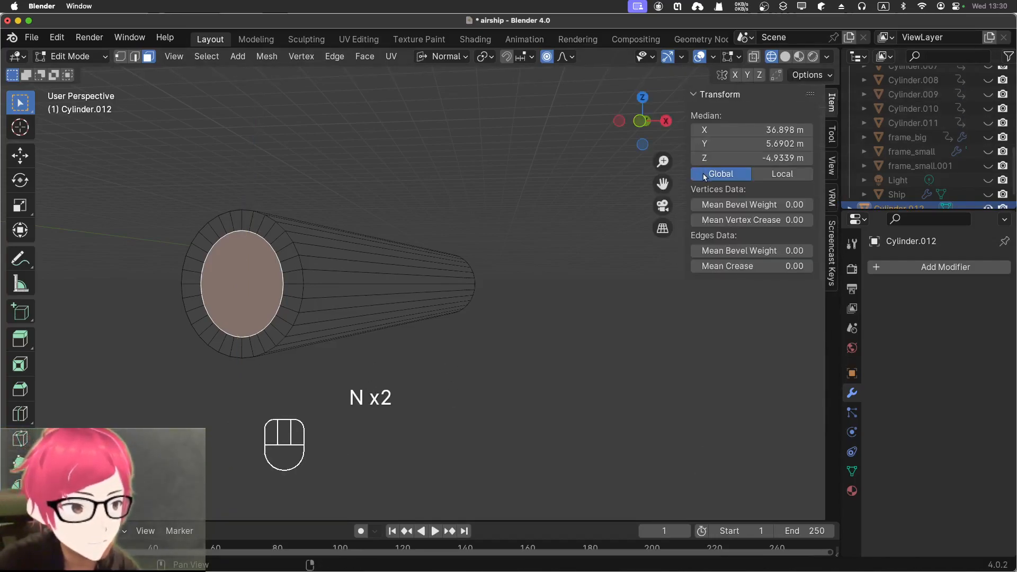
pyautogui.click(160, 296)
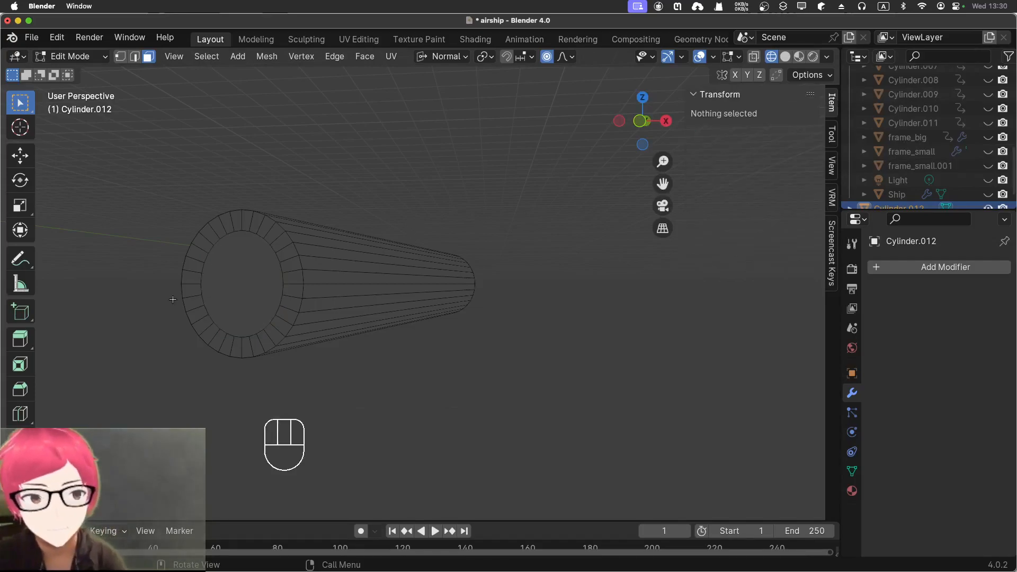
pyautogui.press('Tab')
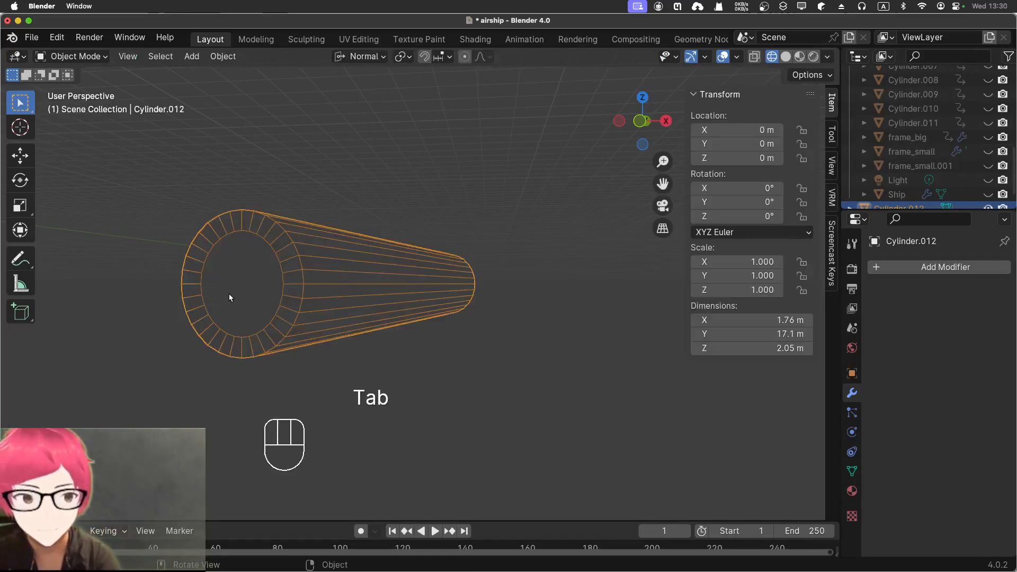
pyautogui.hotkey('ctrl', 'a')
pyautogui.click(230, 293)
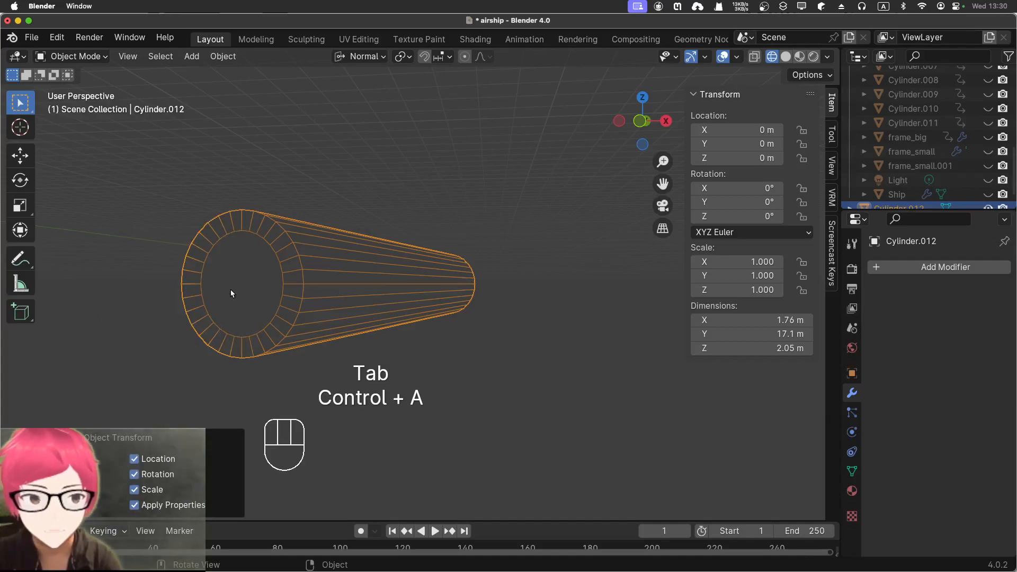
pyautogui.press('Tab')
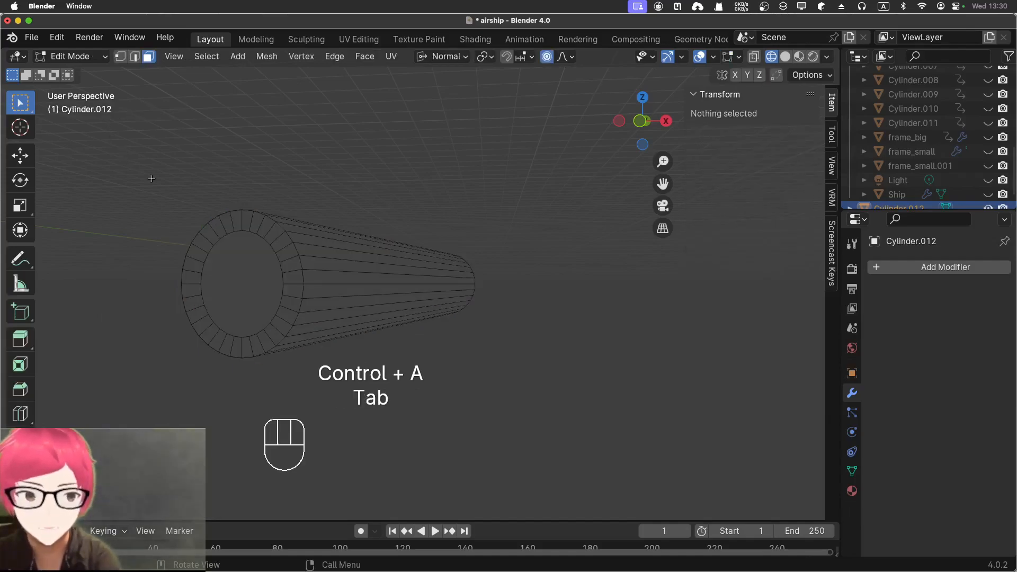
pyautogui.click(233, 275)
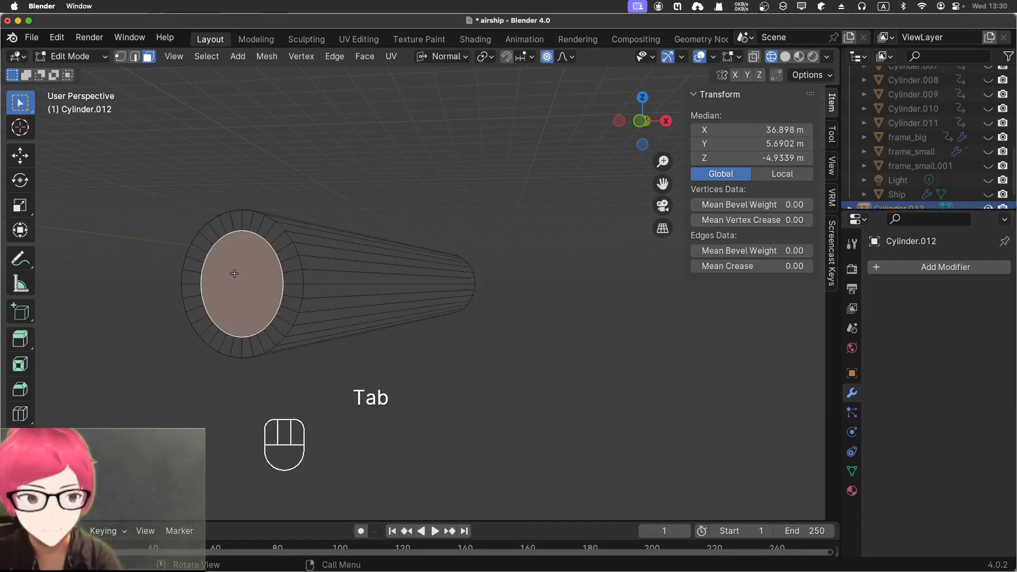
pyautogui.press('g')
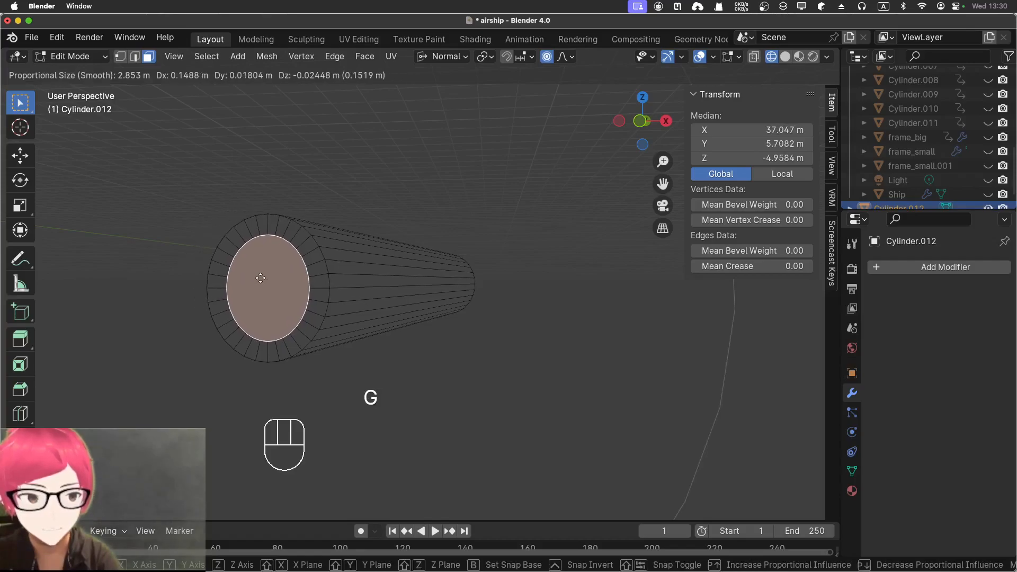
pyautogui.click(236, 273)
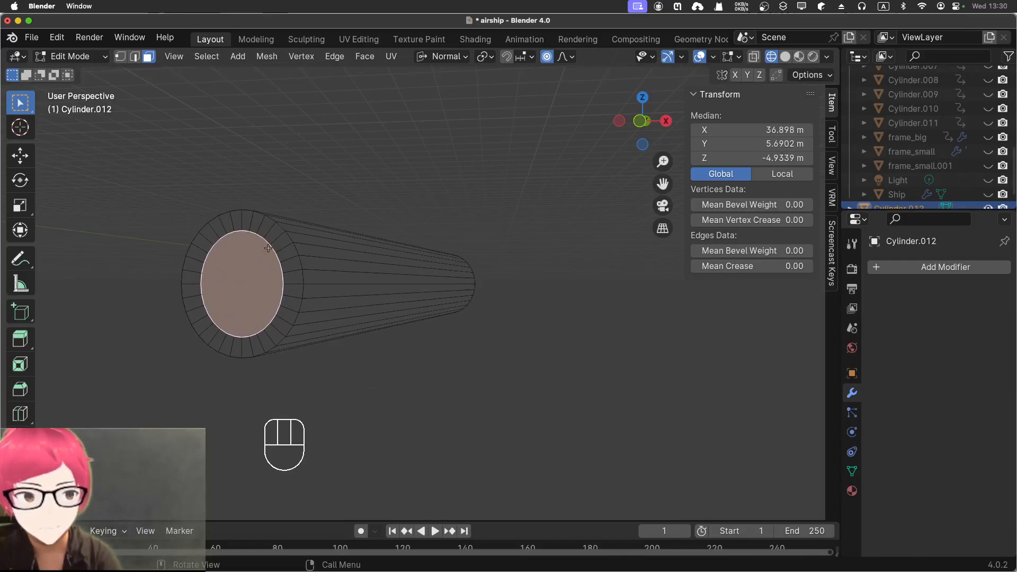
# Turn off proportional editing and try moving the inset end face along its normal Y axis
pyautogui.click(546, 56)
pyautogui.press('g')
pyautogui.press('y')
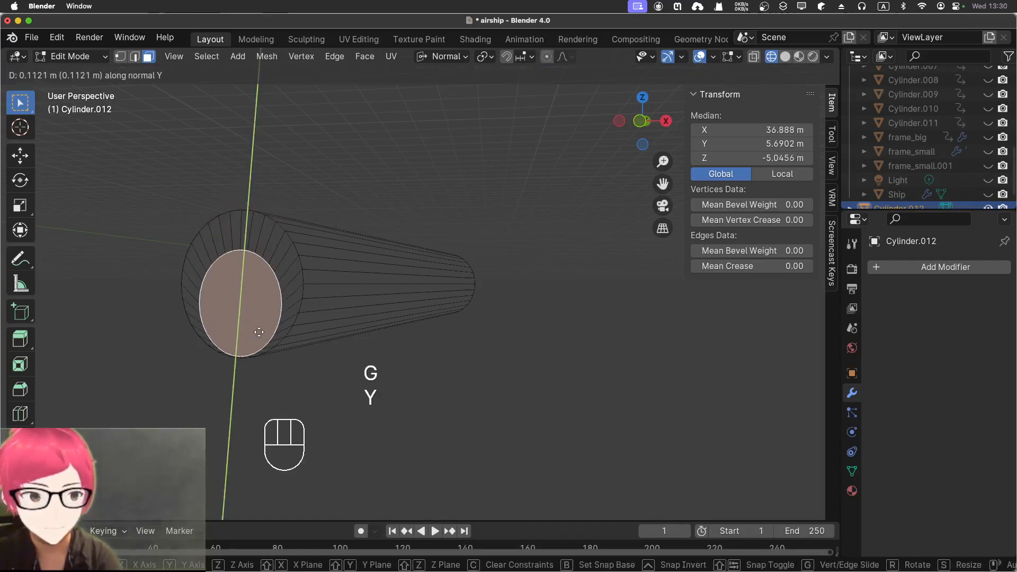
pyautogui.click(219, 305)
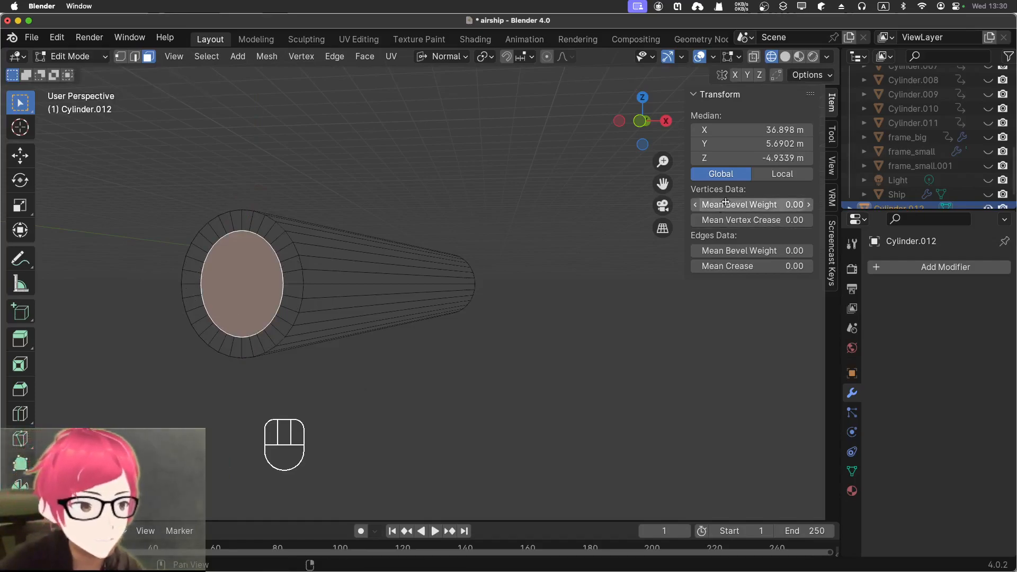
# Show the end face's median in local coordinates and try moving the face freely
pyautogui.click(755, 173)
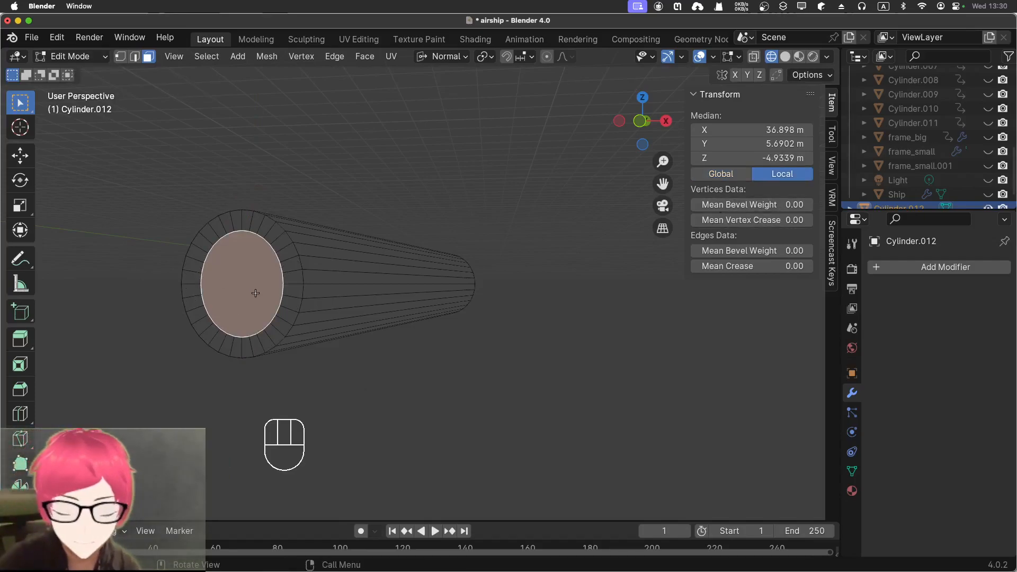
pyautogui.press('g')
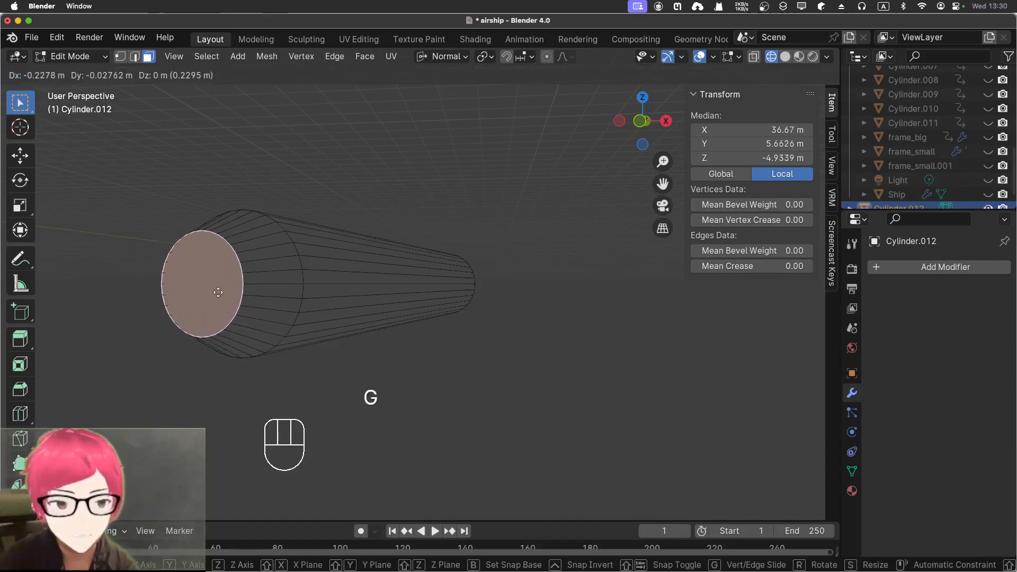
pyautogui.click(233, 287)
# Try moving the inset end face about 7.24 m along Y into the cylinder from the right view, and undo the move
pyautogui.press('KP_1')
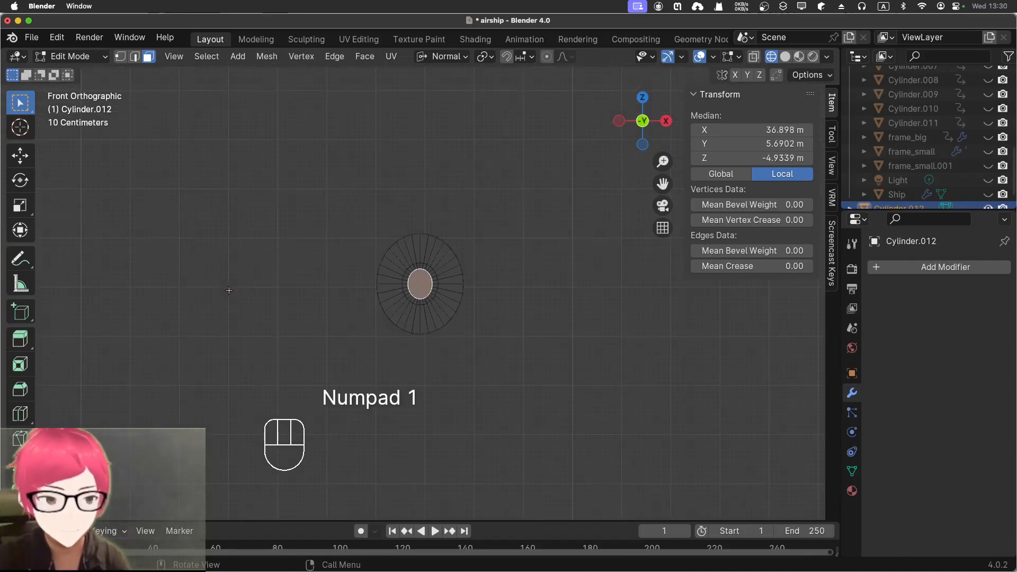
pyautogui.press('KP_3')
pyautogui.scroll(-5, 229, 290)
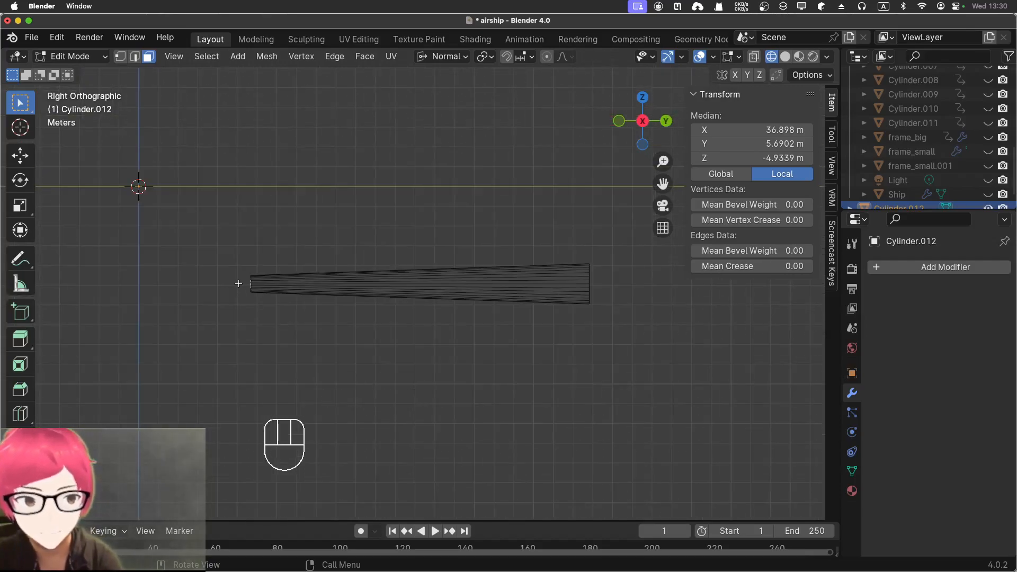
pyautogui.press('g')
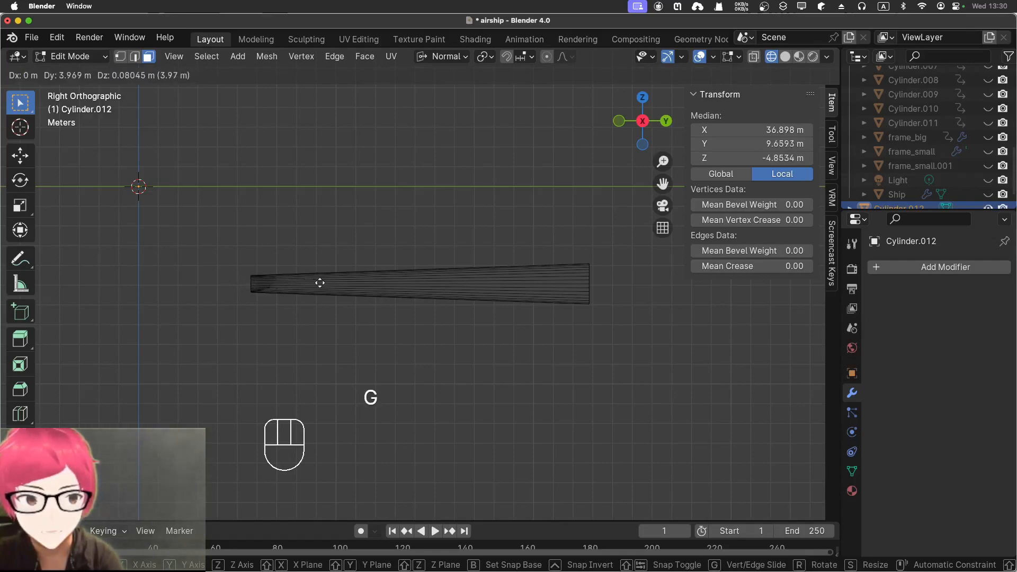
pyautogui.click(383, 284)
pyautogui.moveTo(290, 288); pyautogui.dragTo(336, 252, button='middle')
pyautogui.scroll(8, 328, 265)
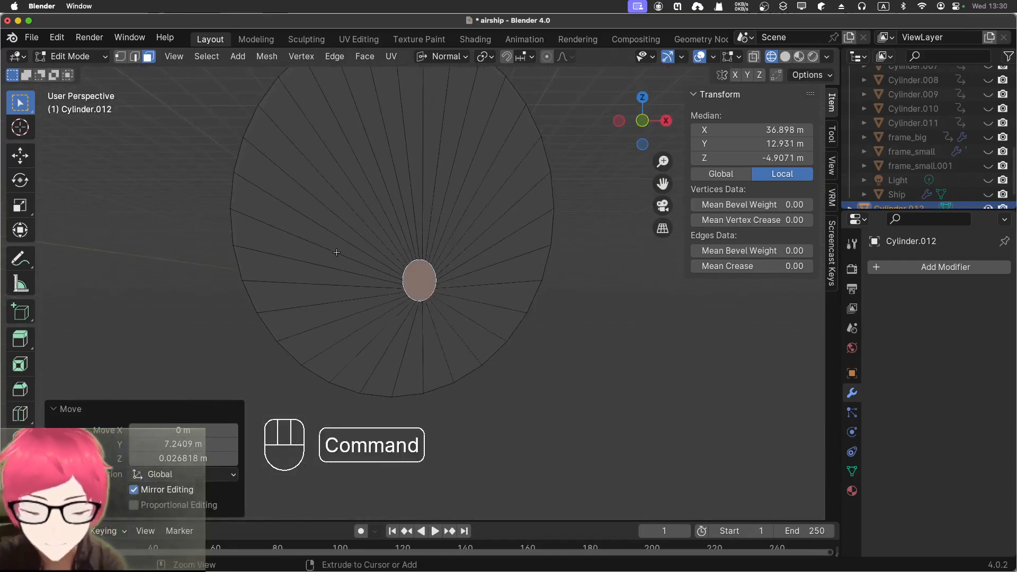
pyautogui.press('super+z')
# Recess the inset end face about 0.51 m into the cylinder along Y from the top view, and deselect it
pyautogui.press('KP_1')
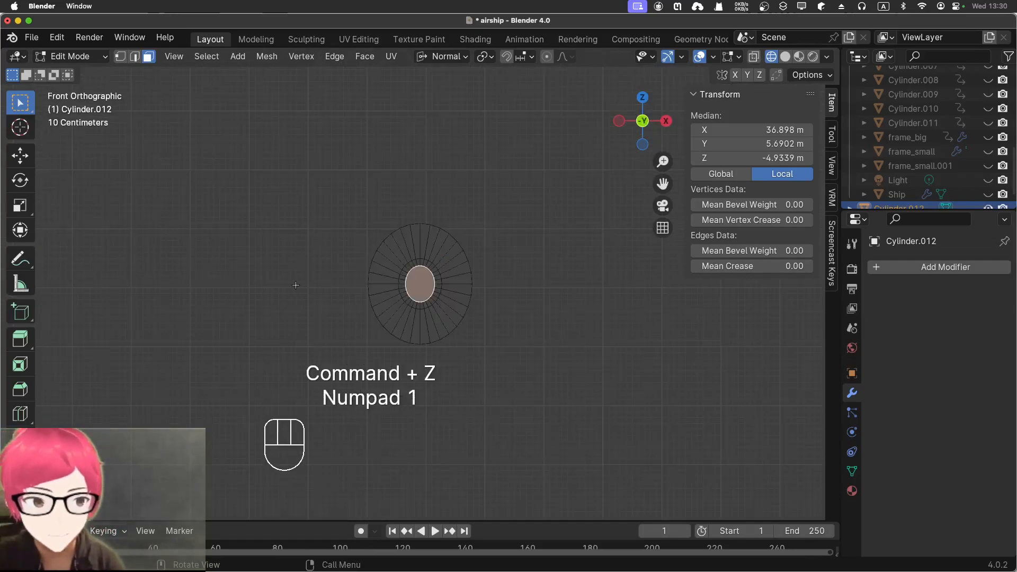
pyautogui.press('KP_7')
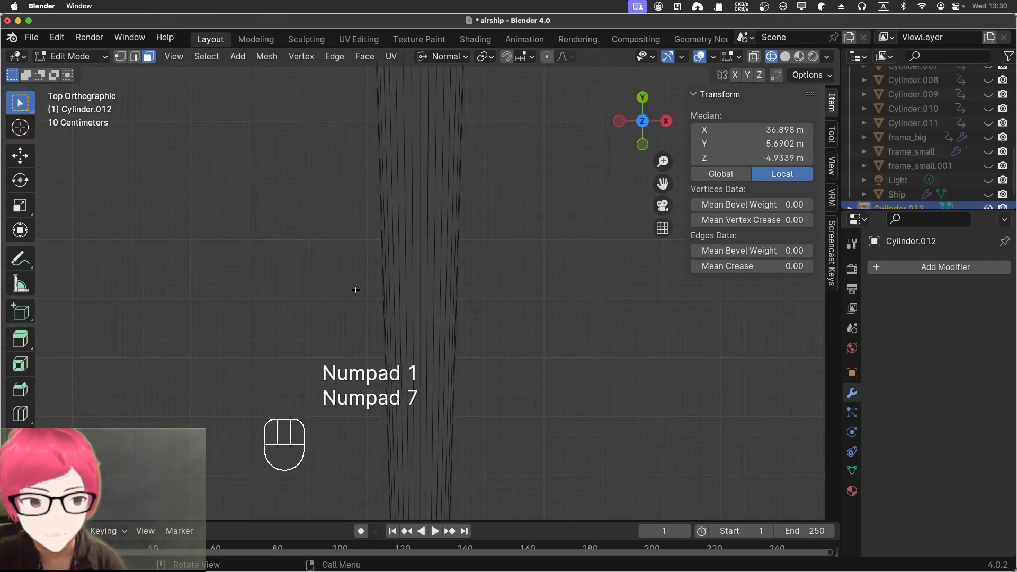
pyautogui.scroll(-5, 356, 289)
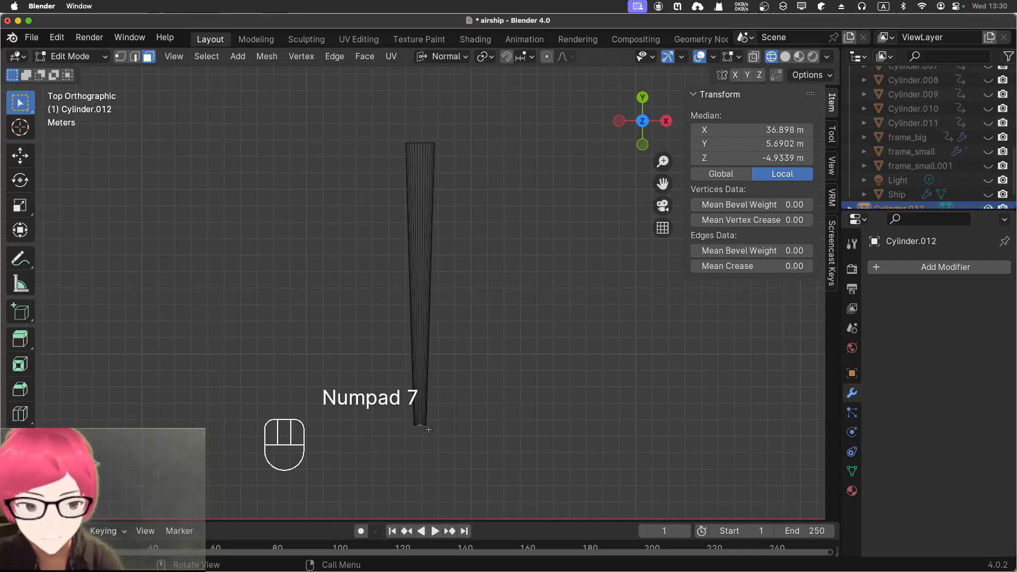
pyautogui.press('g')
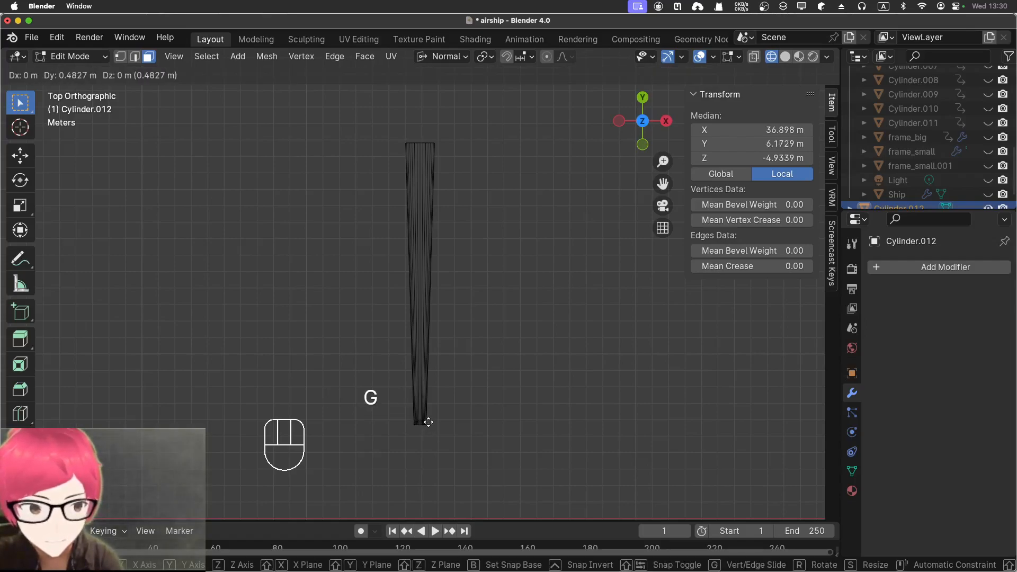
pyautogui.click(427, 421)
pyautogui.moveTo(426, 421); pyautogui.dragTo(351, 311, button='middle')
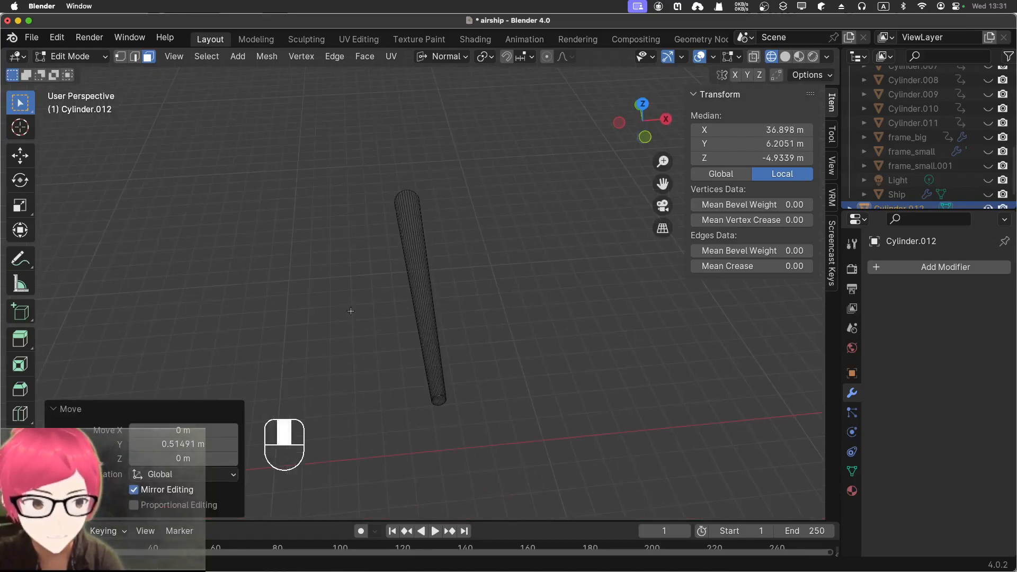
pyautogui.click(304, 281)
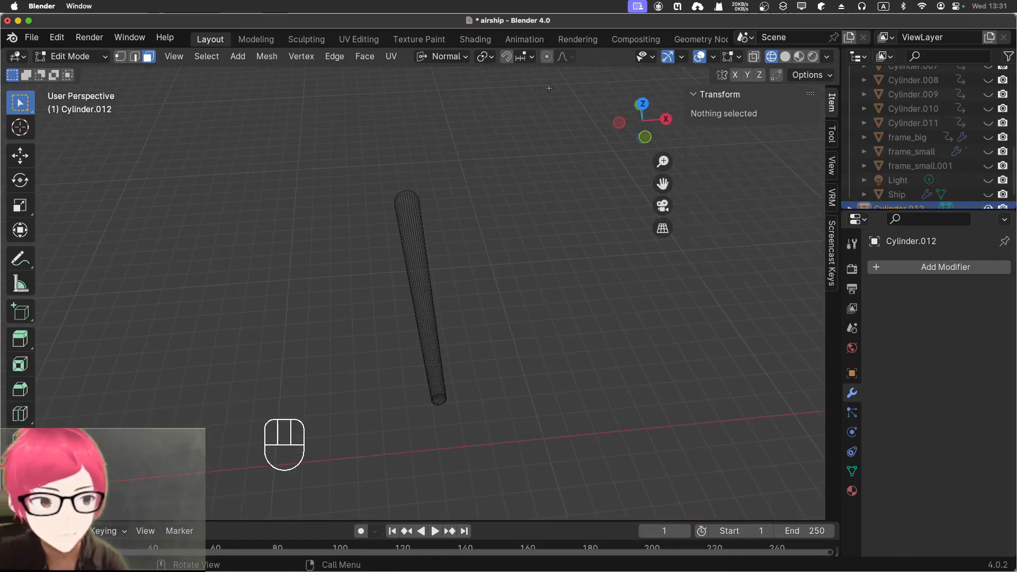
# Show the cylinder in solid shading and return to Object Mode
pyautogui.click(786, 57)
pyautogui.click(78, 56)
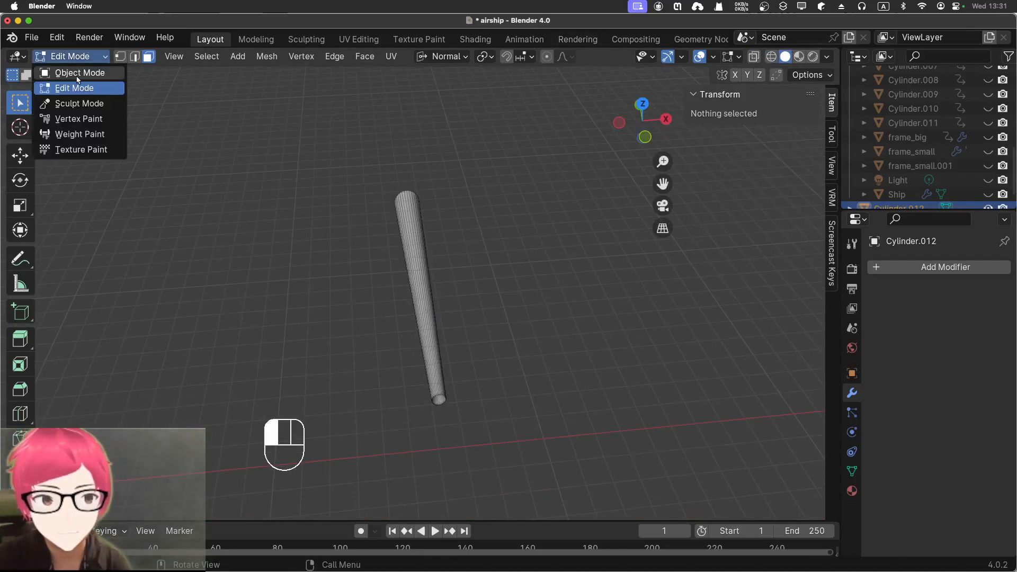
pyautogui.click(74, 72)
pyautogui.moveTo(334, 271); pyautogui.dragTo(355, 270, button='middle')
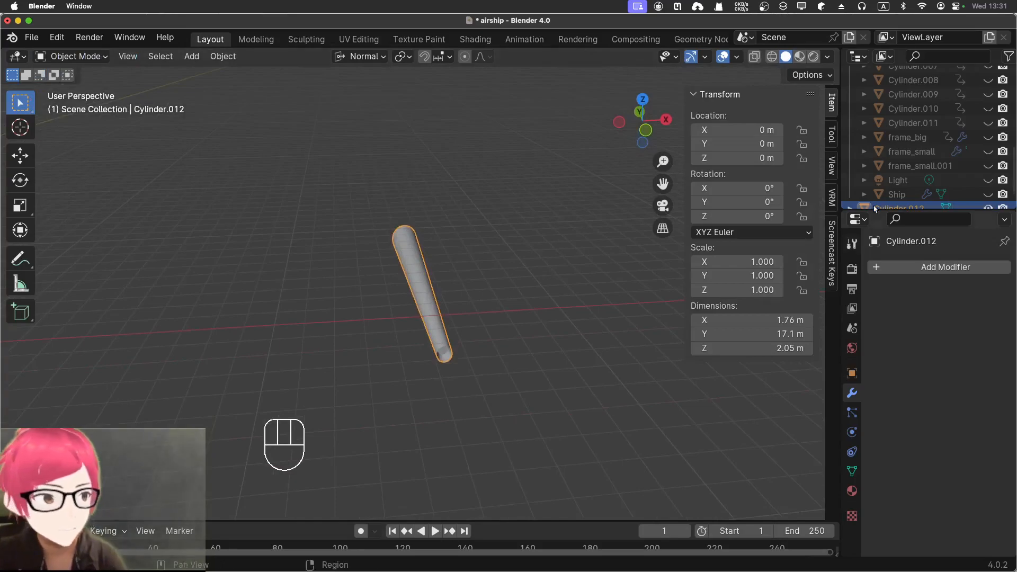
# Deselect the cylinder and reveal all hidden airship objects
pyautogui.hotkey('shift', 'h')
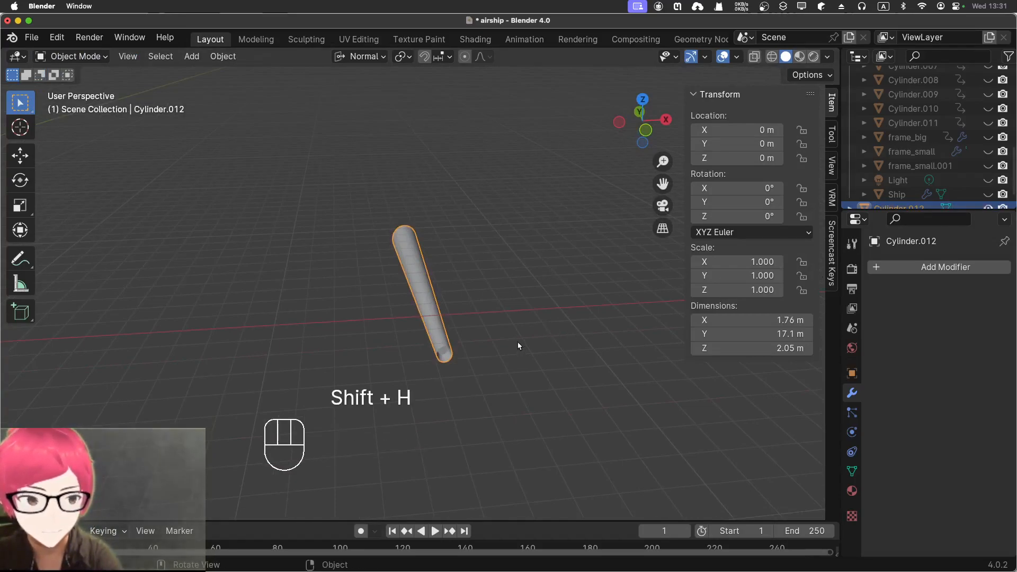
pyautogui.hotkey('ctrl', 'h')
pyautogui.click(552, 243)
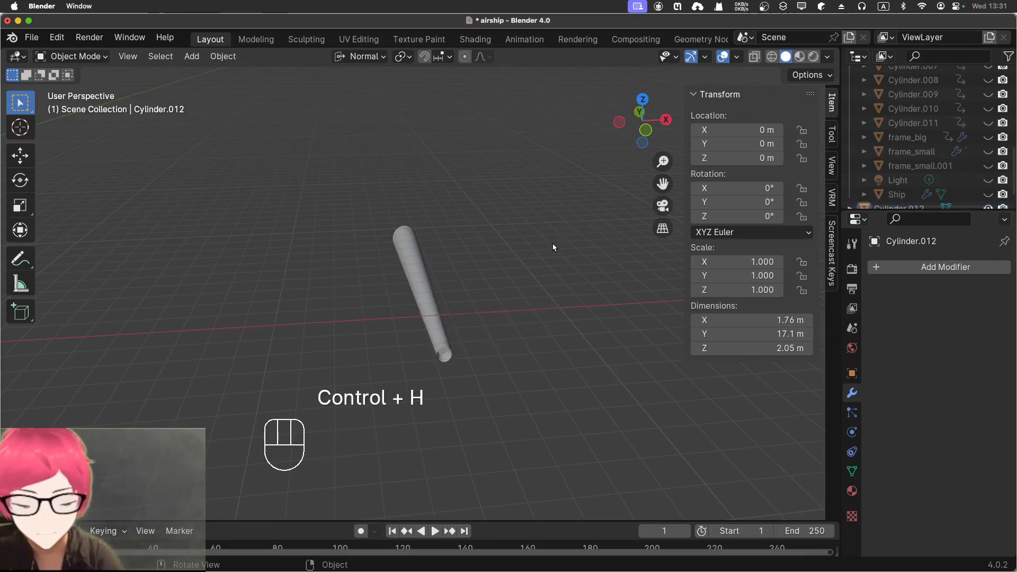
pyautogui.hotkey('alt', 'h')
pyautogui.moveTo(456, 252); pyautogui.dragTo(414, 275, button='middle')
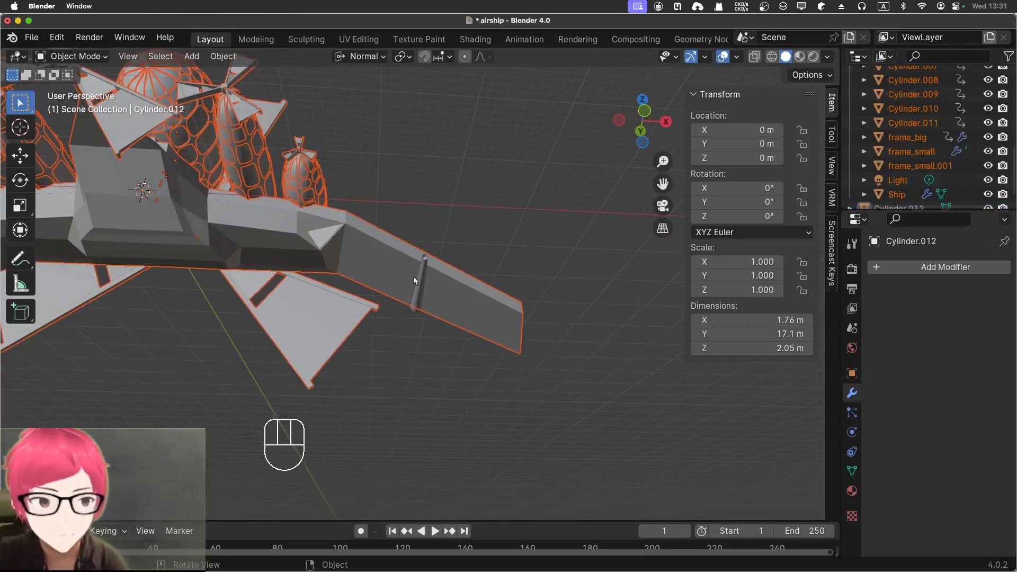
# Duplicate the tapered cylinder about -4.48 m in X and 1.2 m in Z, and duplicate that copy about 2.16 m in X and -0.72 m in Z
pyautogui.click(418, 282)
pyautogui.press('KP_1')
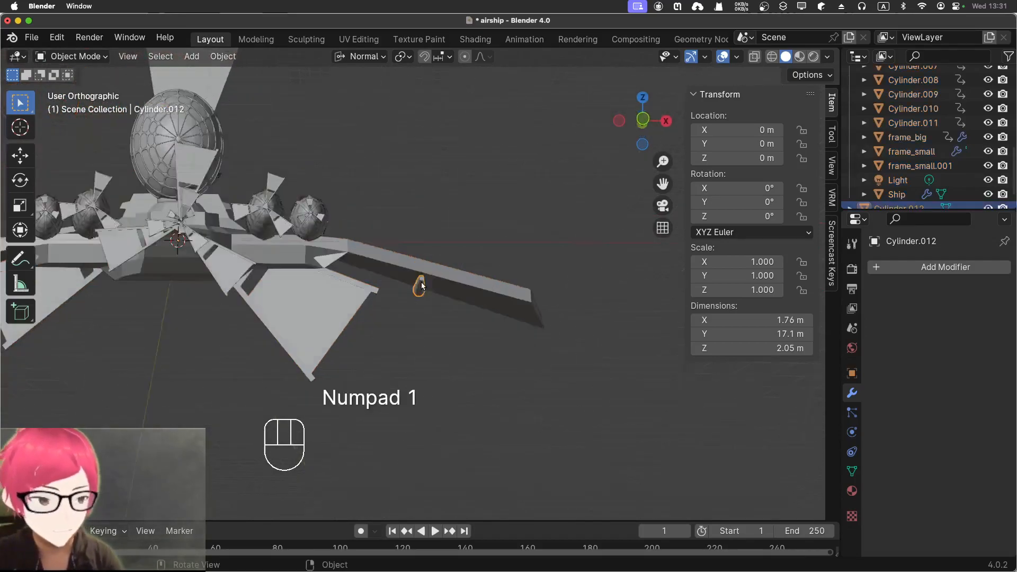
pyautogui.hotkey('shift', 'd')
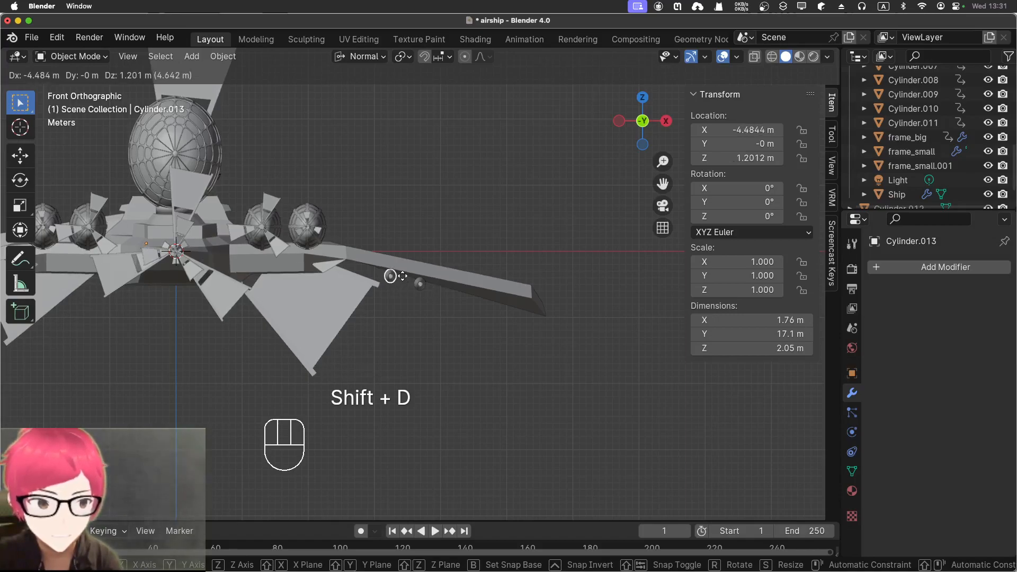
pyautogui.click(402, 276)
pyautogui.hotkey('ctrl', 'd')
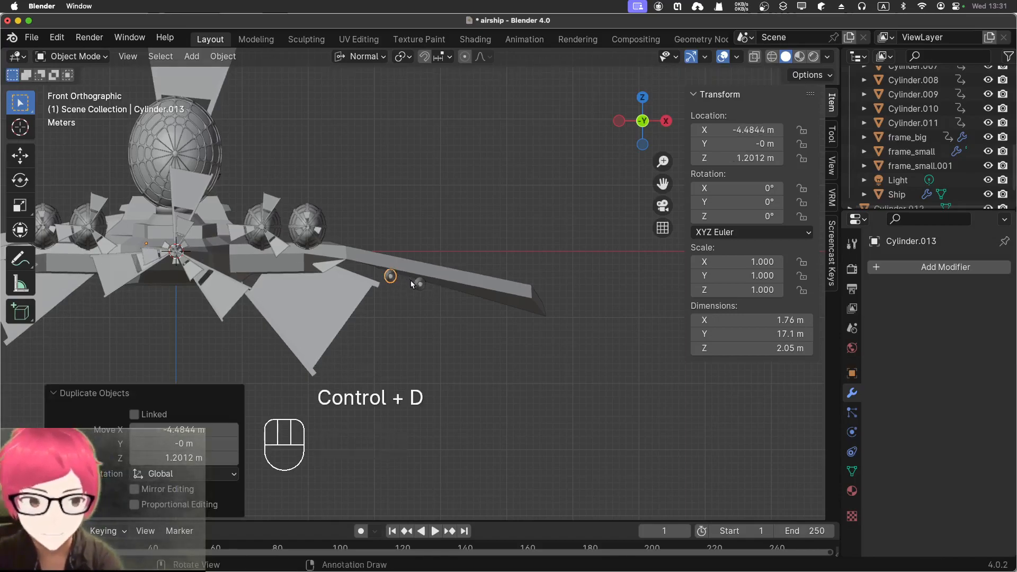
pyautogui.hotkey('shift', 'd')
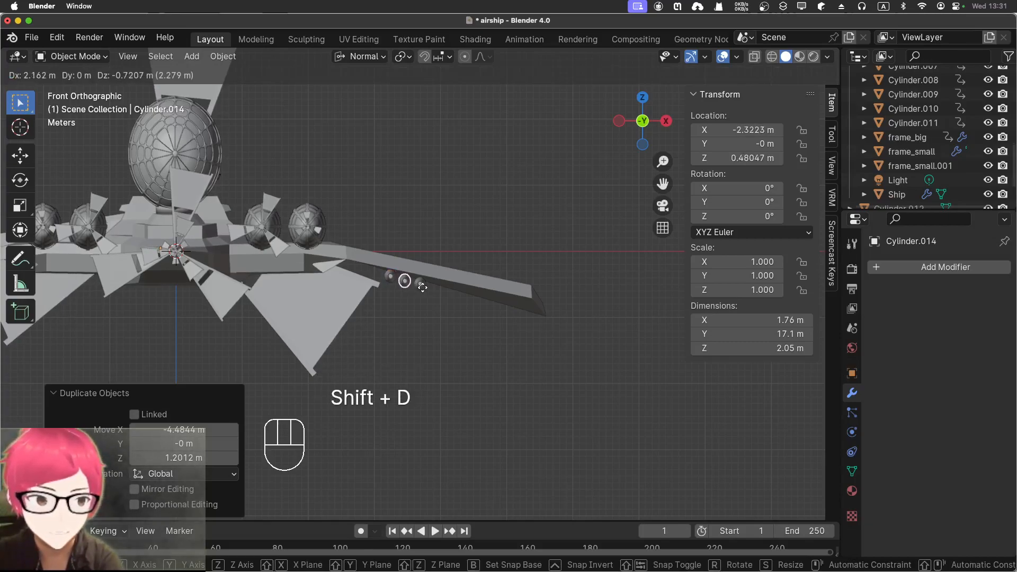
pyautogui.click(422, 286)
# From the top view, shift the outer cylinder about 2.1 m and the middle cylinder about 1.25 m along +Y
pyautogui.moveTo(497, 246); pyautogui.dragTo(443, 336, button='middle')
pyautogui.press('KP_7')
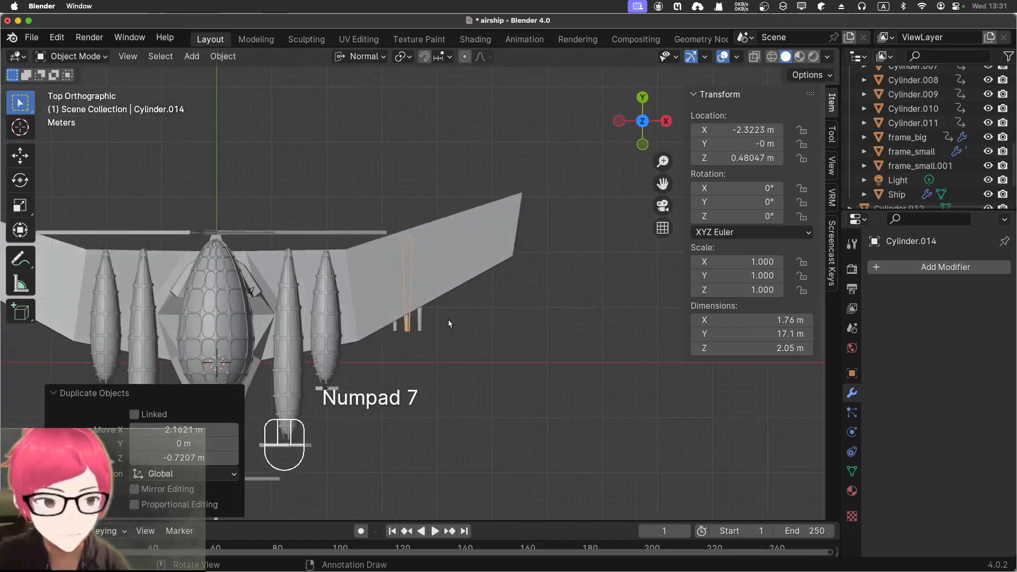
pyautogui.click(420, 328)
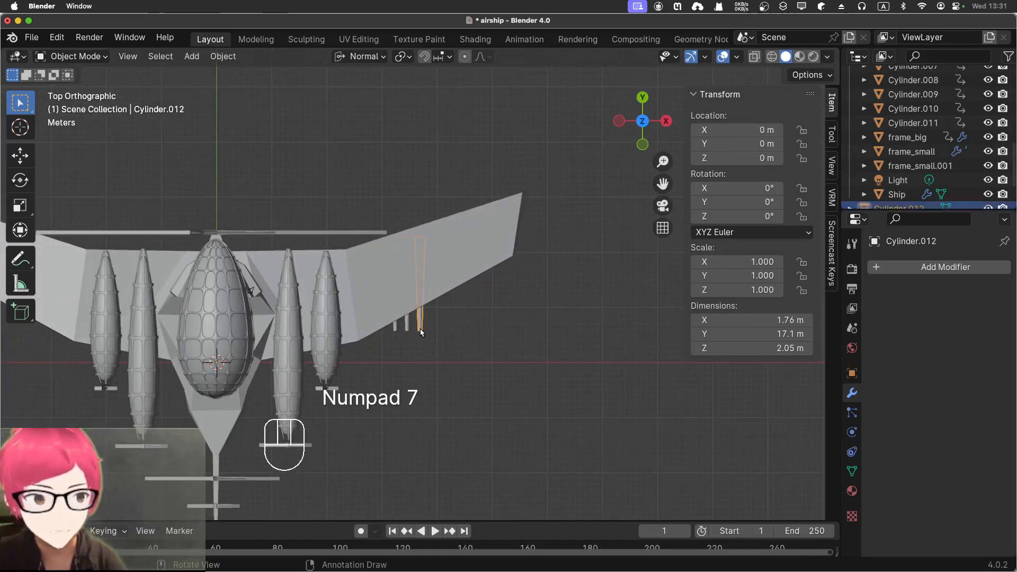
pyautogui.press('g')
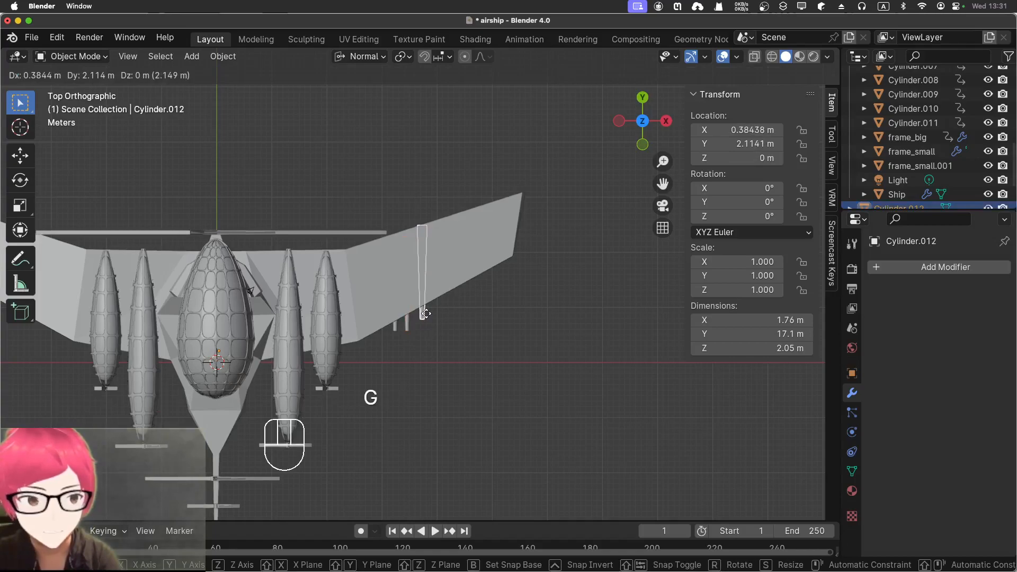
pyautogui.click(417, 327)
pyautogui.click(406, 324)
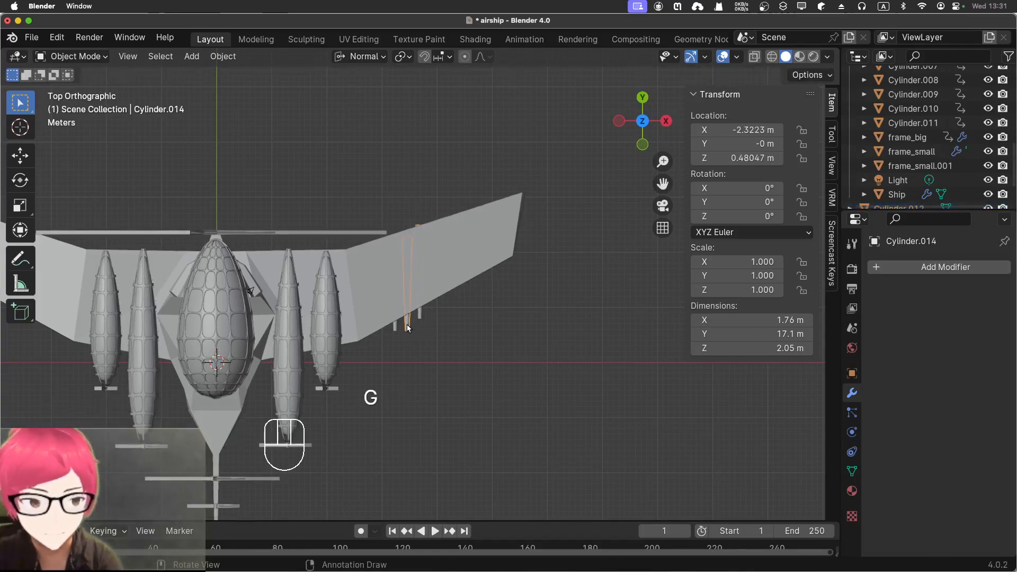
pyautogui.press('g')
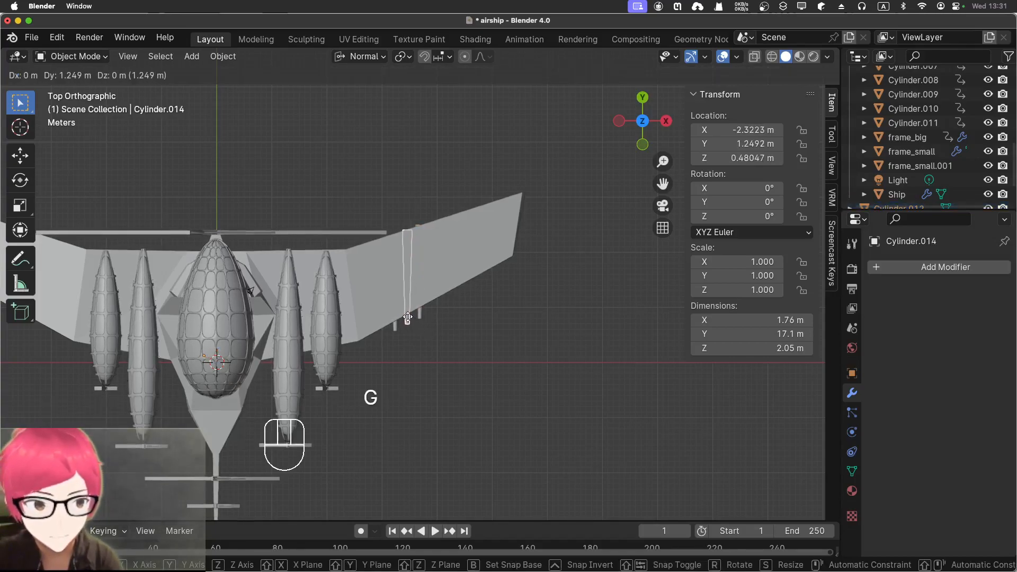
pyautogui.click(412, 320)
# Add a Mirror modifier on the X axis to the middle cylinder
pyautogui.scroll(-4, 325, 314)
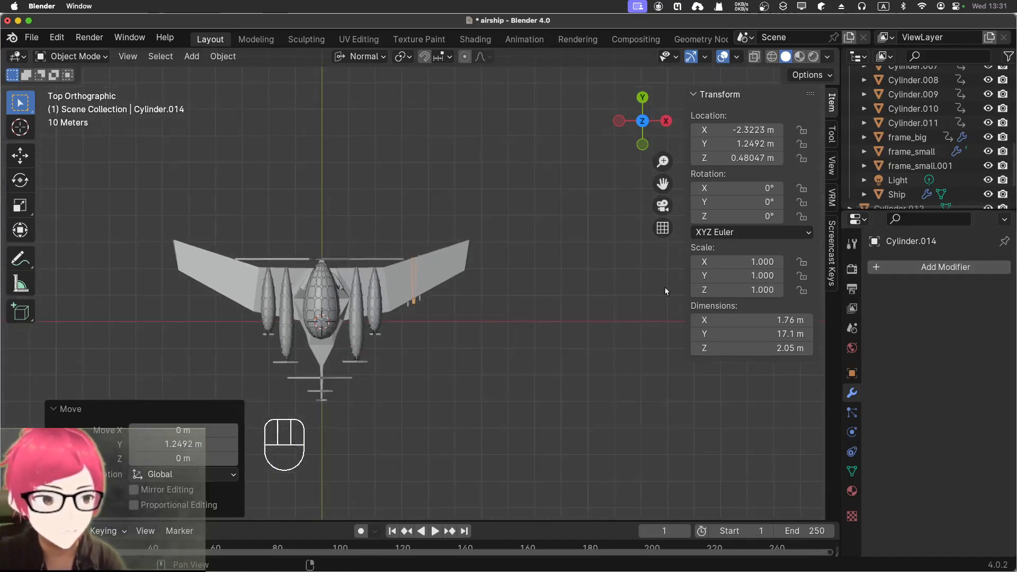
pyautogui.scroll(4, 596, 288)
pyautogui.click(928, 268)
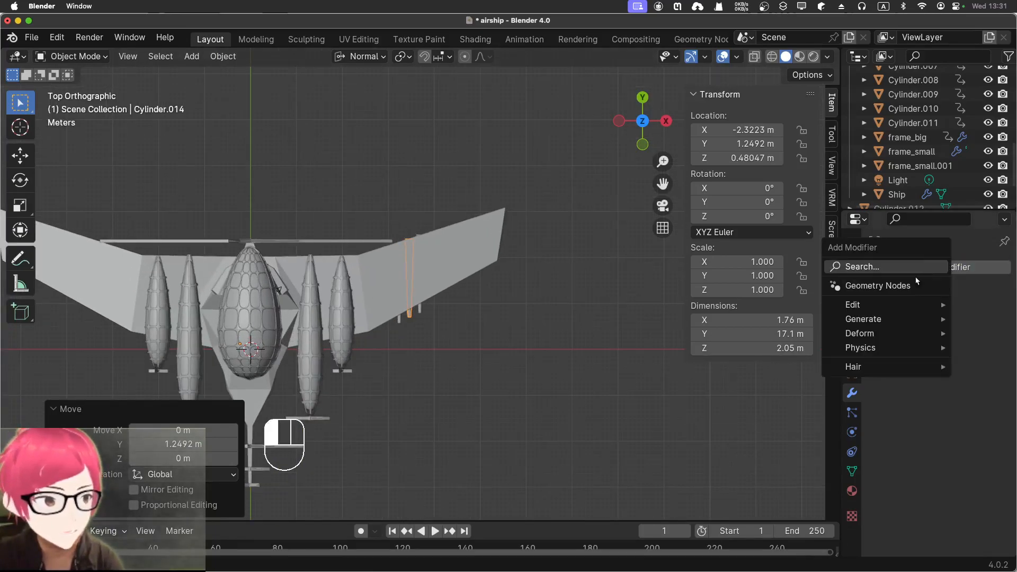
pyautogui.click(904, 269)
pyautogui.click(822, 295)
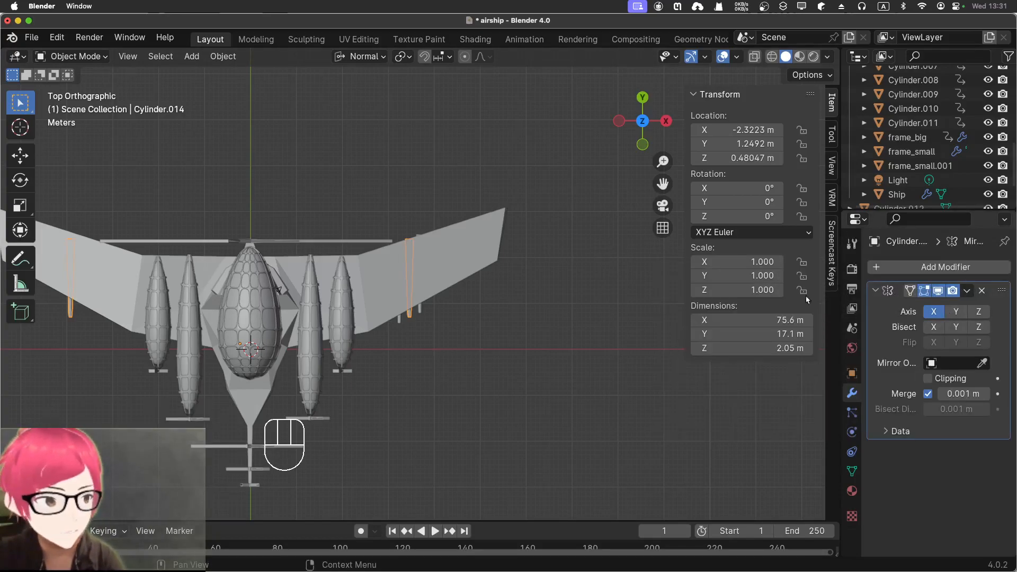
# Add a Mirror modifier on the X axis to the innermost of the three cylinders beneath the +X wing
pyautogui.click(401, 320)
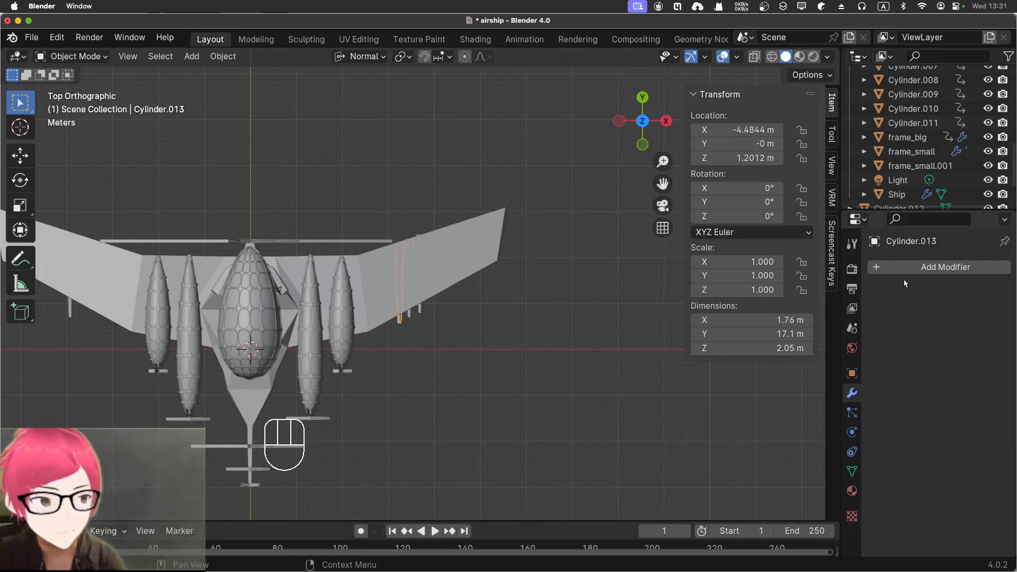
pyautogui.click(901, 268)
pyautogui.click(415, 327)
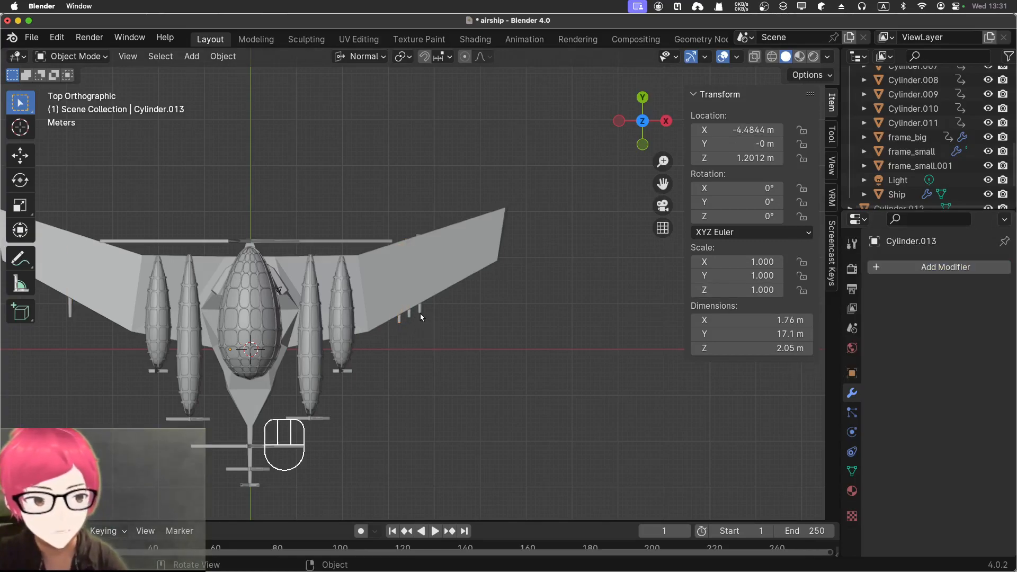
pyautogui.keyDown('shift'); pyautogui.click(421, 309); pyautogui.keyUp('shift')
pyautogui.keyDown('shift'); pyautogui.click(398, 318); pyautogui.keyUp('shift')
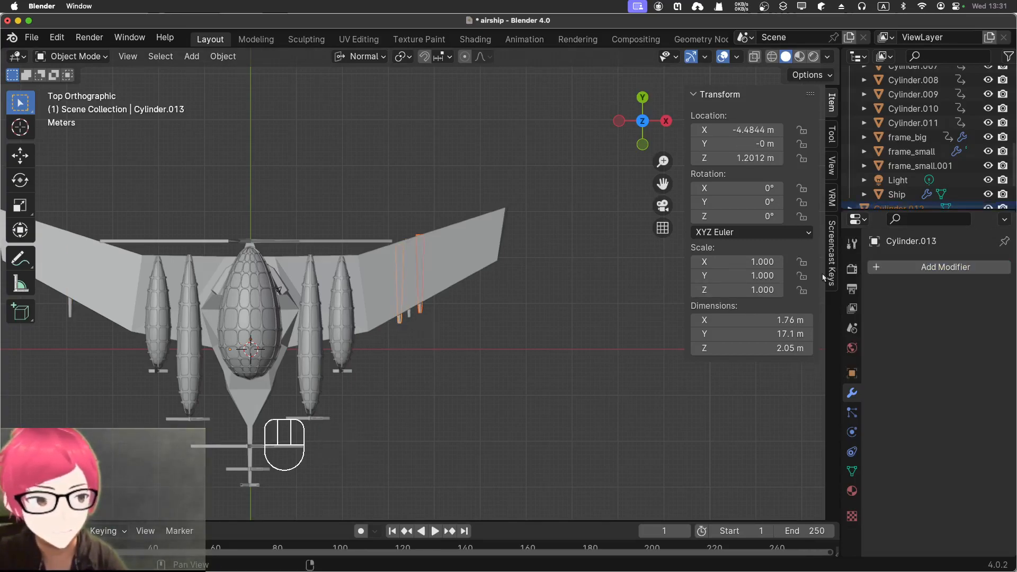
pyautogui.click(895, 268)
pyautogui.click(894, 268)
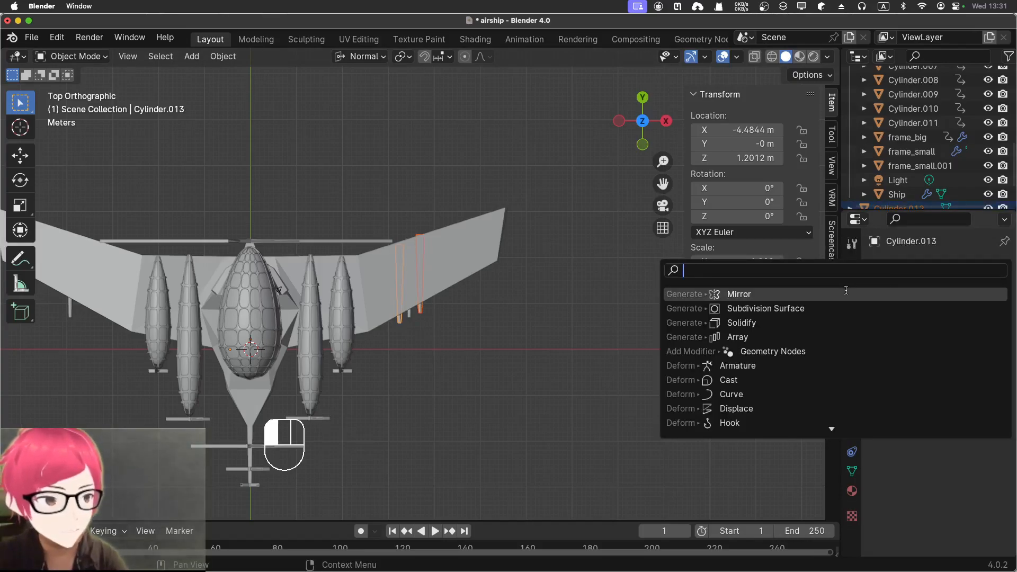
pyautogui.click(846, 293)
# Add a Mirror modifier on the X axis to the outermost cylinder beneath the +X wing
pyautogui.scroll(-3, 471, 362)
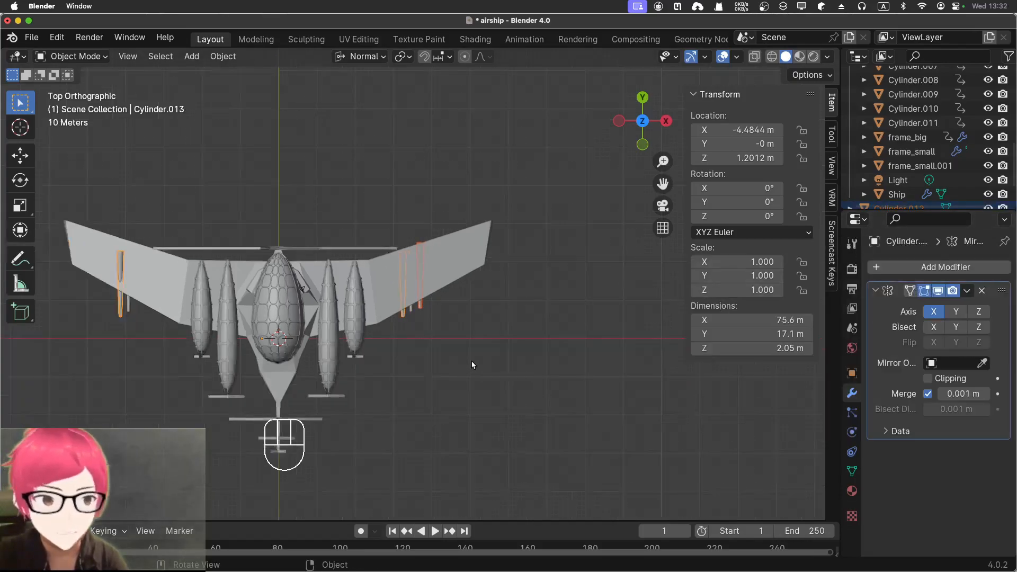
pyautogui.scroll(3, 403, 343)
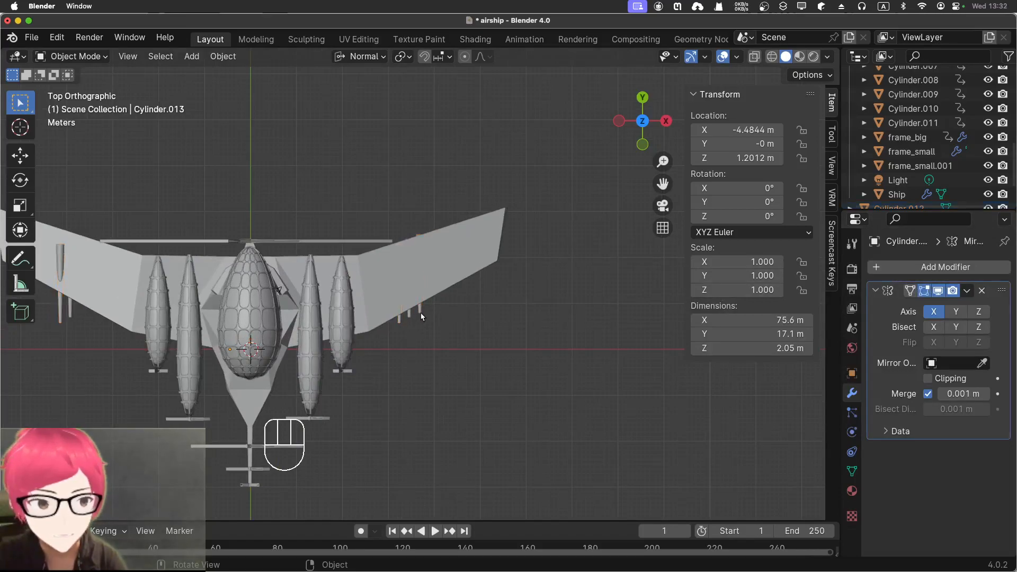
pyautogui.click(420, 311)
pyautogui.click(933, 270)
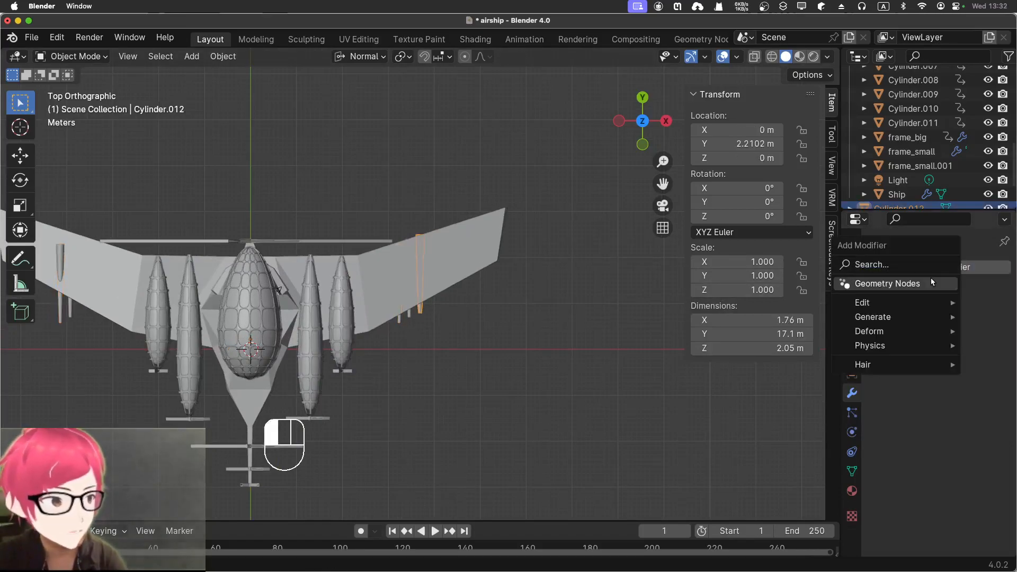
pyautogui.click(890, 267)
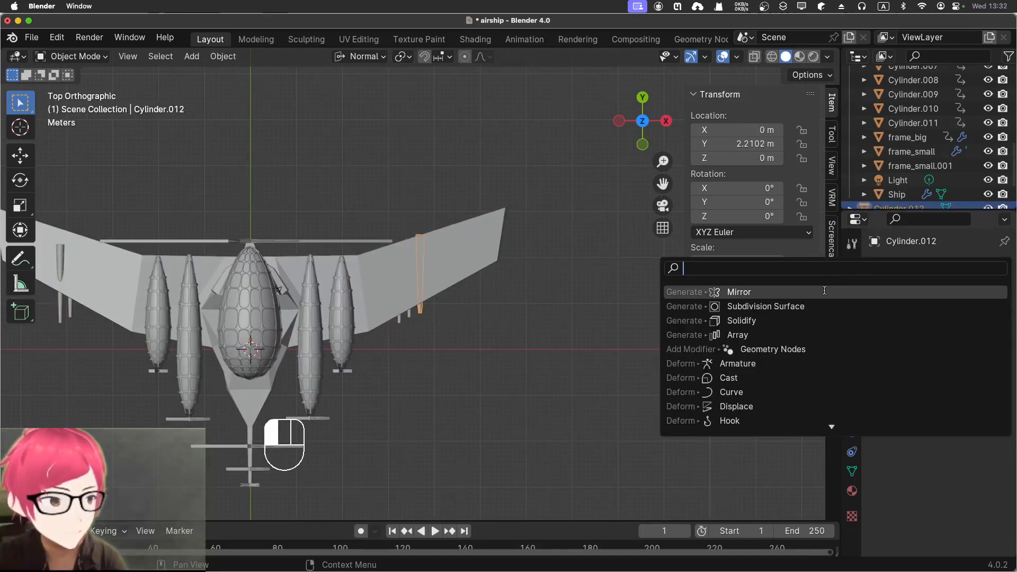
pyautogui.click(823, 290)
# Undo the Mirror modifiers on all three wing cylinders
pyautogui.moveTo(494, 335); pyautogui.dragTo(539, 271, button='middle')
pyautogui.scroll(-4, 462, 349)
pyautogui.moveTo(454, 361); pyautogui.dragTo(318, 360, button='middle')
pyautogui.scroll(5, 345, 351)
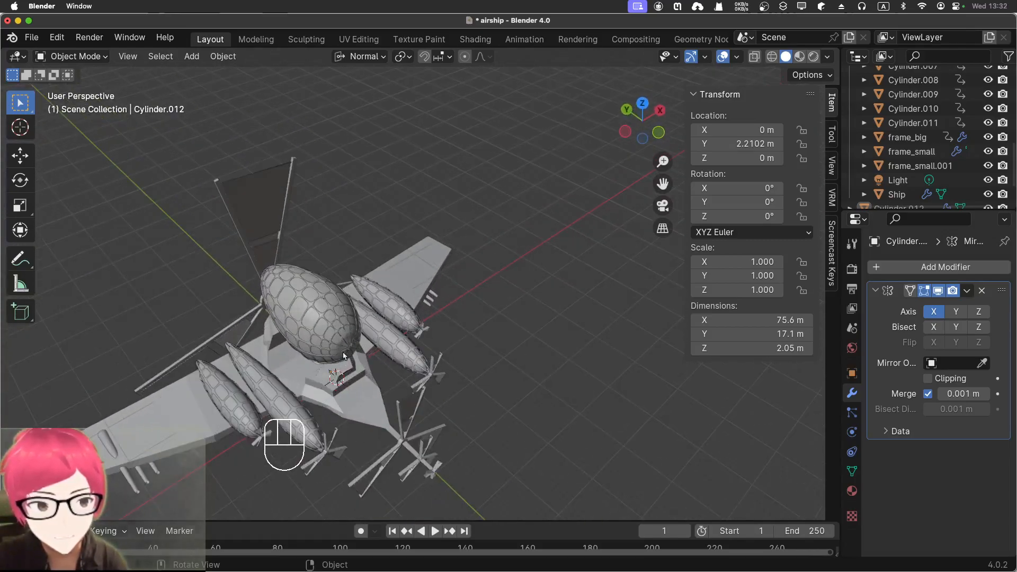
pyautogui.moveTo(138, 467); pyautogui.dragTo(105, 356, button='middle')
pyautogui.press('KP_1')
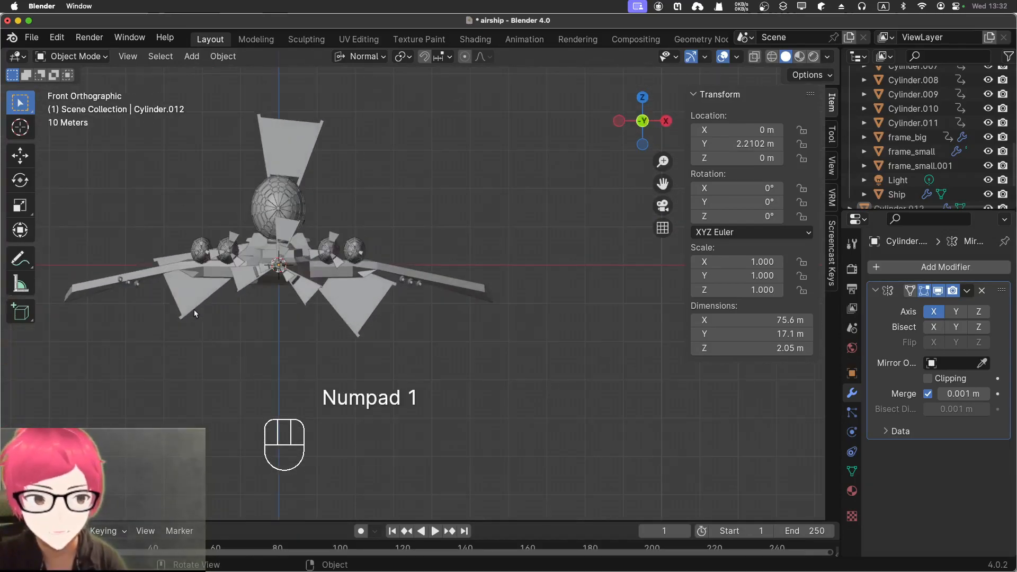
pyautogui.click(123, 285)
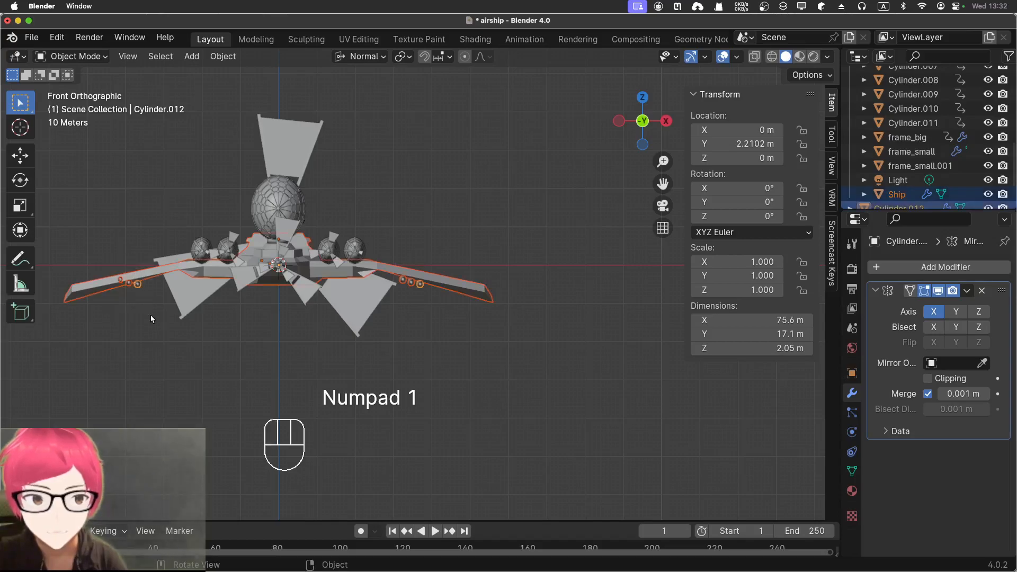
pyautogui.press('super+z')
pyautogui.press('super+z')
pyautogui.press('super+z')
pyautogui.press('super+z')
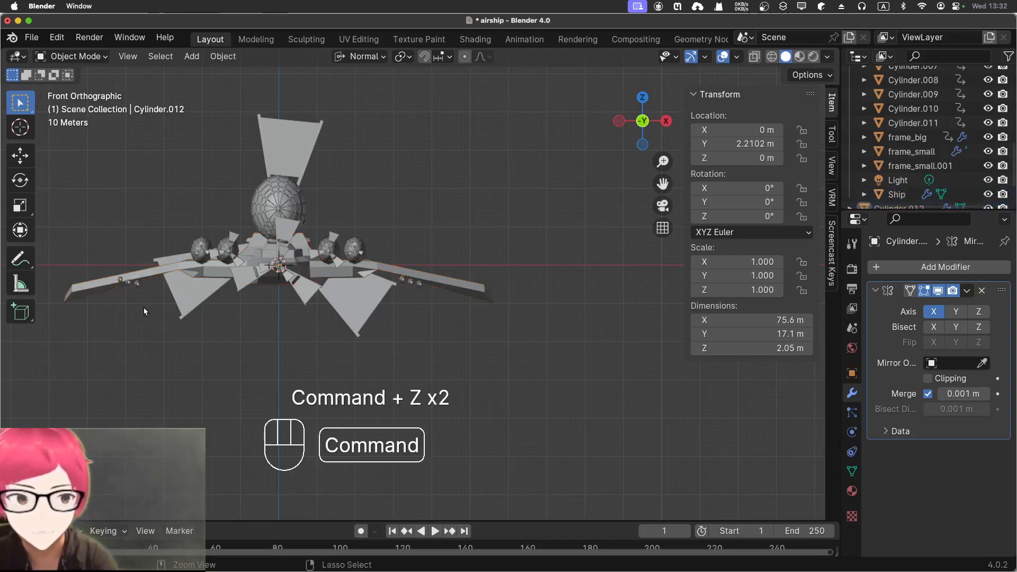
pyautogui.press('super+z')
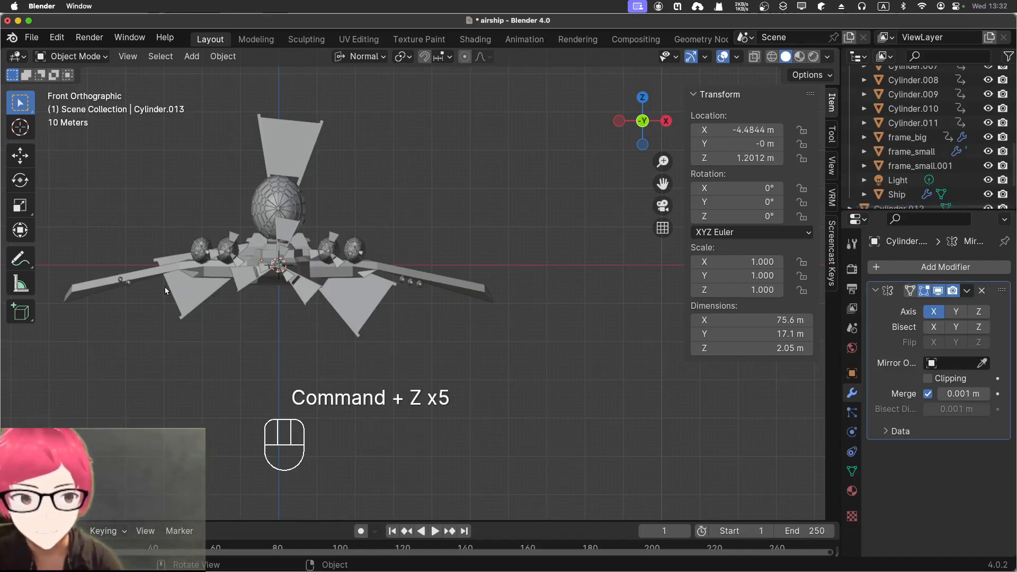
pyautogui.press('super+z')
pyautogui.press('super+z')
pyautogui.press('super+z')
pyautogui.press('super+z')
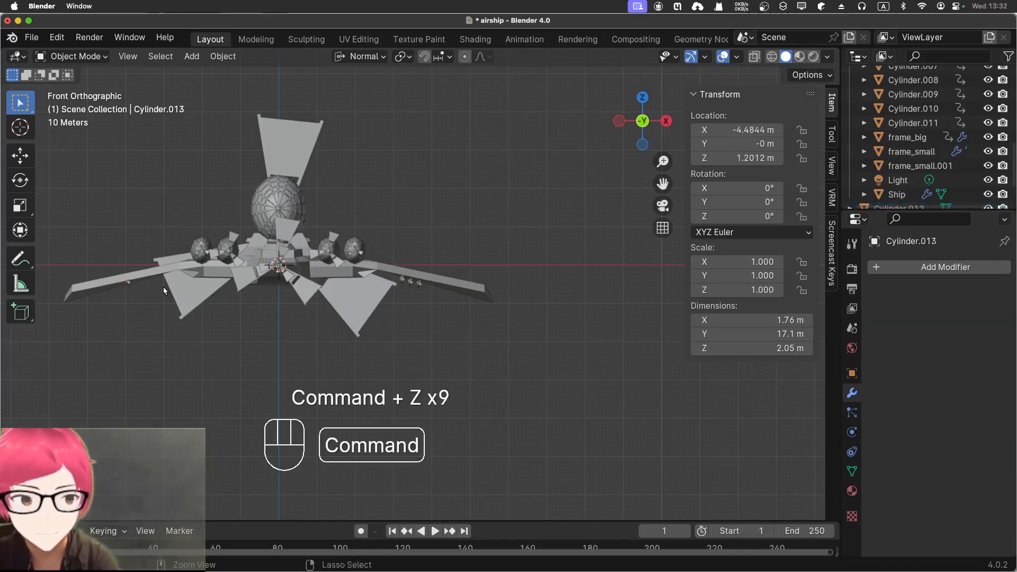
pyautogui.press('super+z')
pyautogui.press('super+z')
pyautogui.press('super+z')
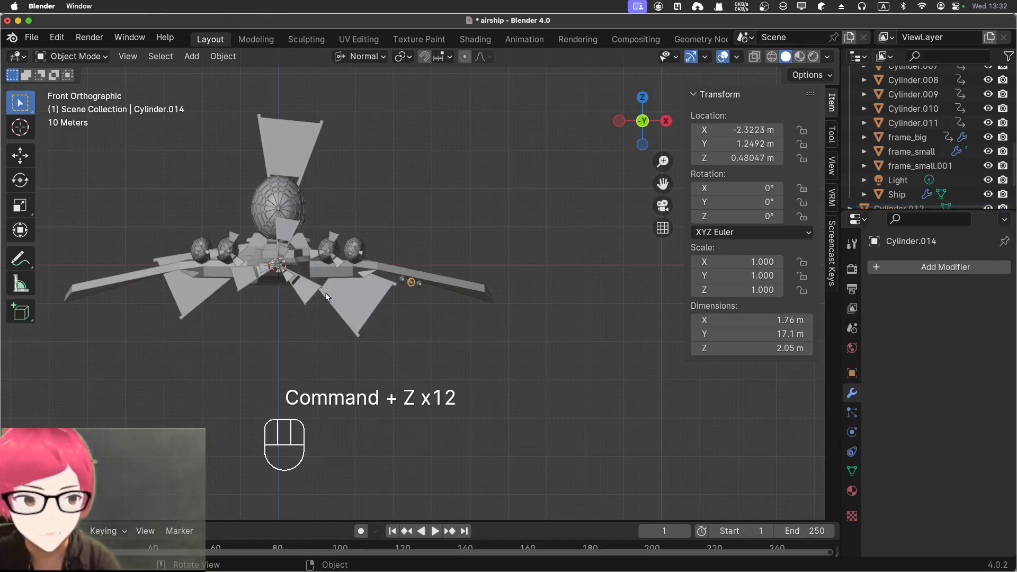
# Try to duplicate all three wing cylinders together about -71.4 m in X and -1.8 m in Z beneath the other wing
pyautogui.keyDown('shift'); pyautogui.click(406, 280); pyautogui.keyUp('shift')
pyautogui.keyDown('shift'); pyautogui.click(411, 284); pyautogui.keyUp('shift')
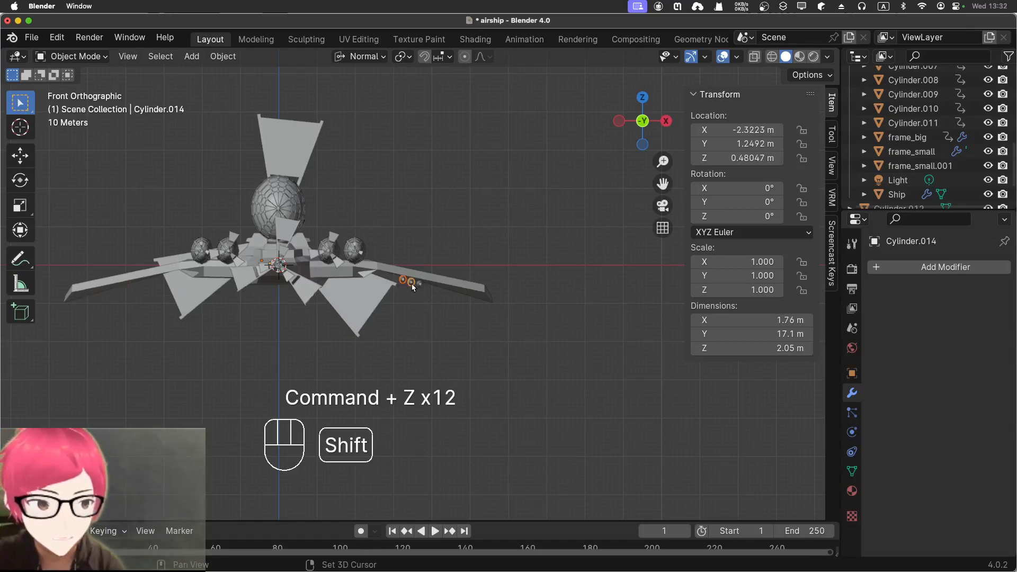
pyautogui.keyDown('shift'); pyautogui.click(420, 285); pyautogui.keyUp('shift')
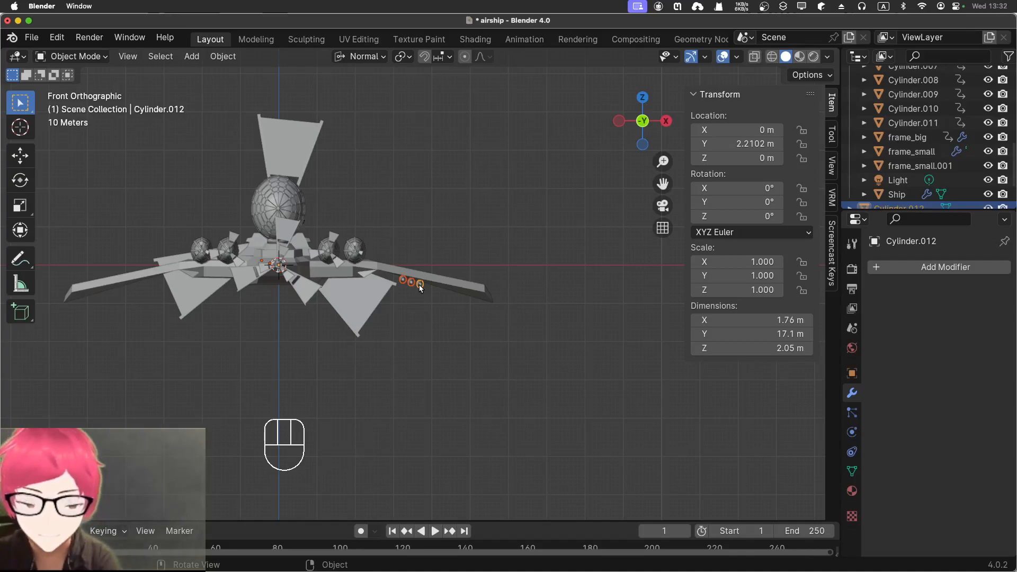
pyautogui.hotkey('shift', 'd')
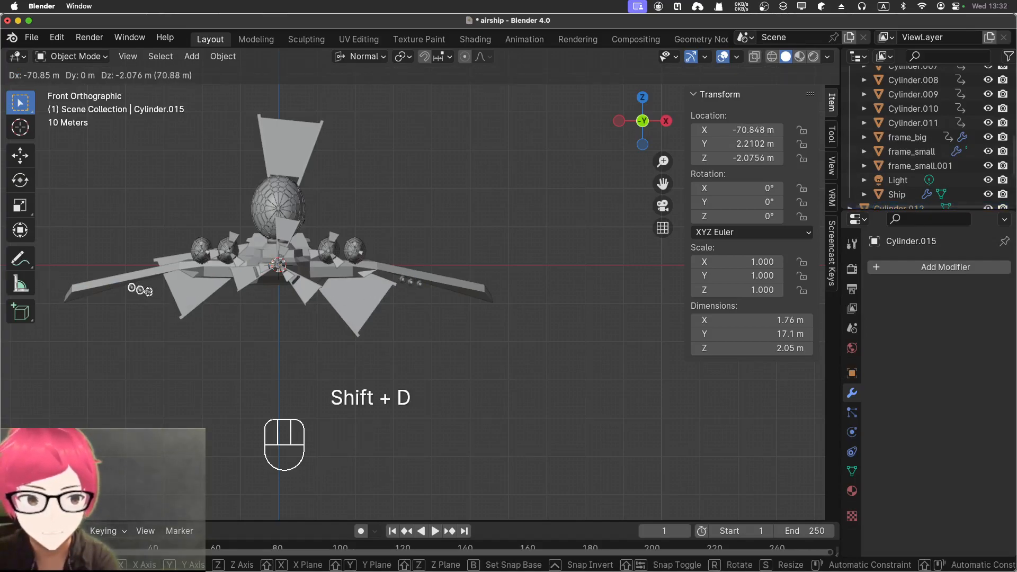
pyautogui.click(147, 293)
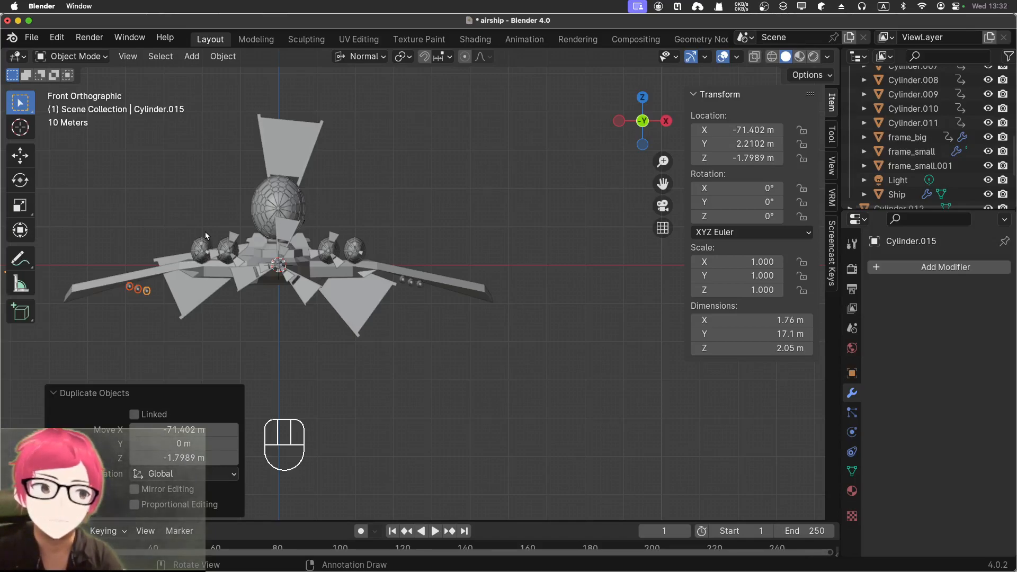
pyautogui.moveTo(206, 230); pyautogui.dragTo(248, 235, button='middle')
pyautogui.press('super+z')
# From the front view, duplicate the inner cylinder about -66.56 m in X and -0.28 m in Z beneath the other wing
pyautogui.press('KP_1')
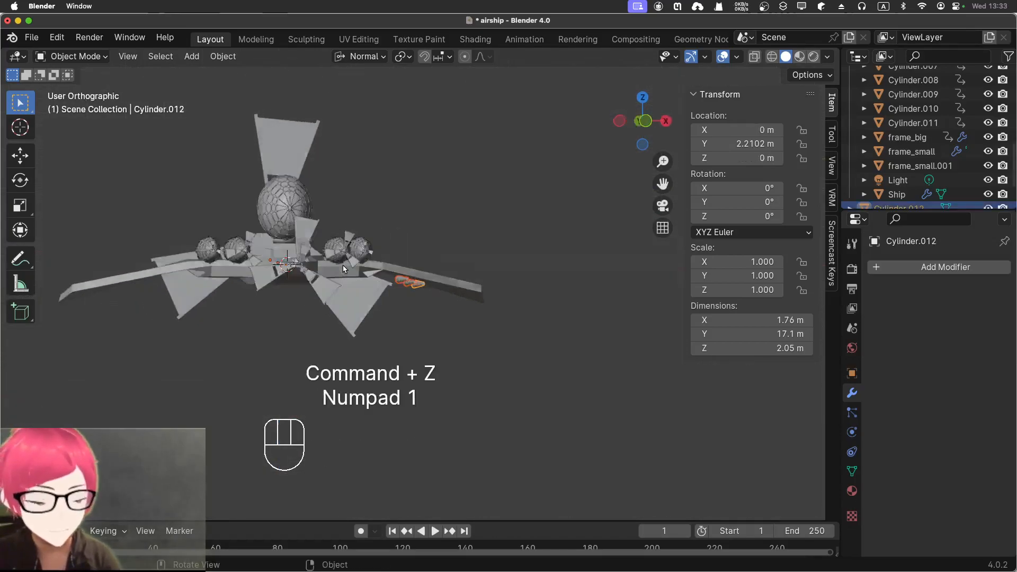
pyautogui.click(404, 281)
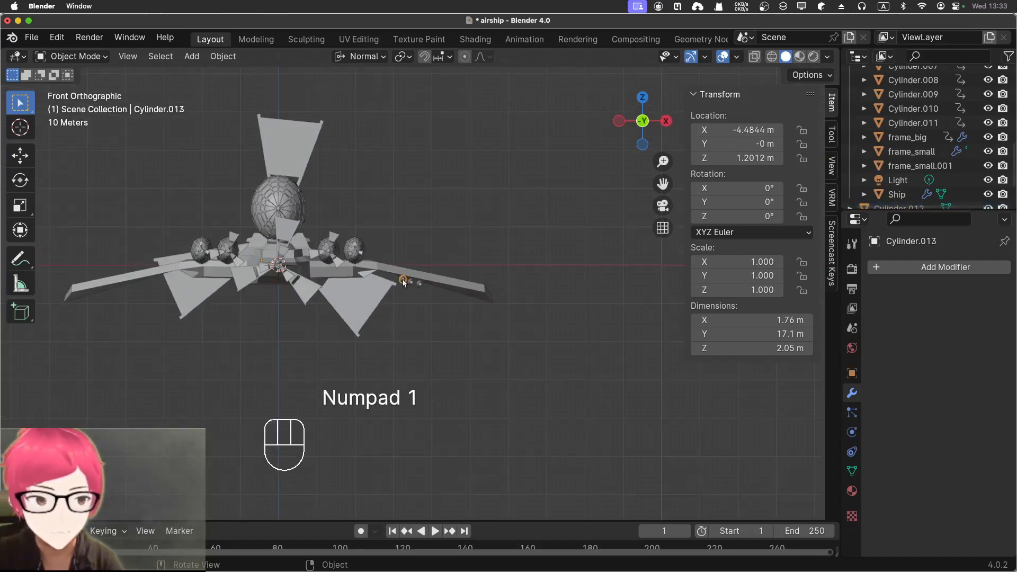
pyautogui.hotkey('shift', 'd')
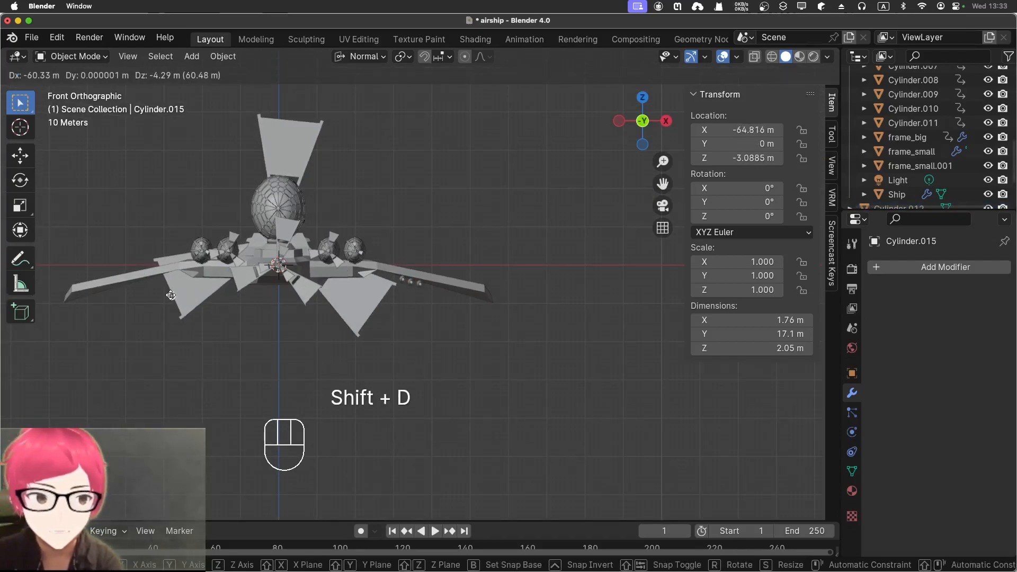
pyautogui.click(148, 281)
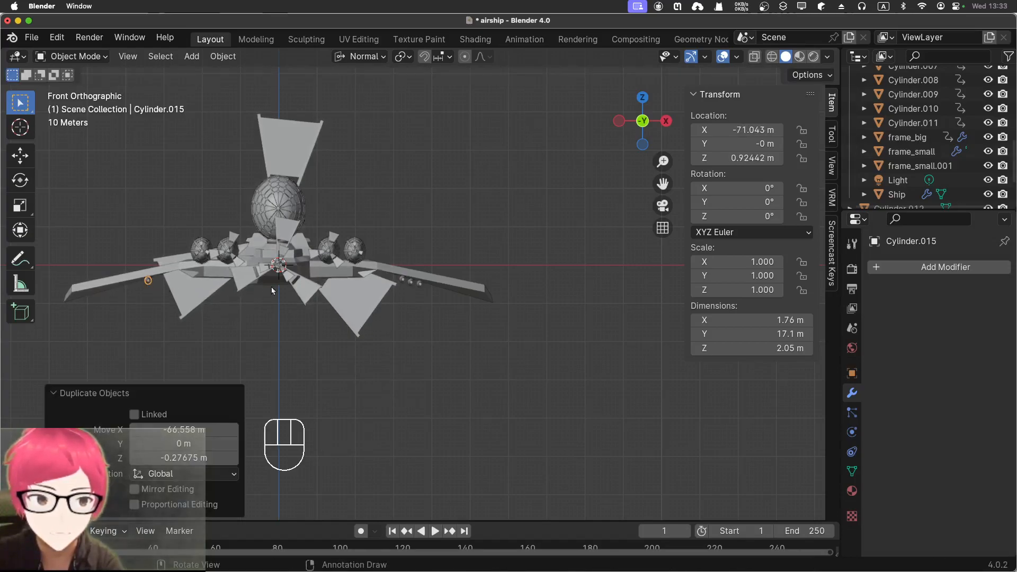
# Duplicate the middle cylinder about -71.4 m in X and the outer cylinder about -76.7 m in X, both about -0.14 m in Z
pyautogui.click(409, 280)
pyautogui.hotkey('shift', 'd')
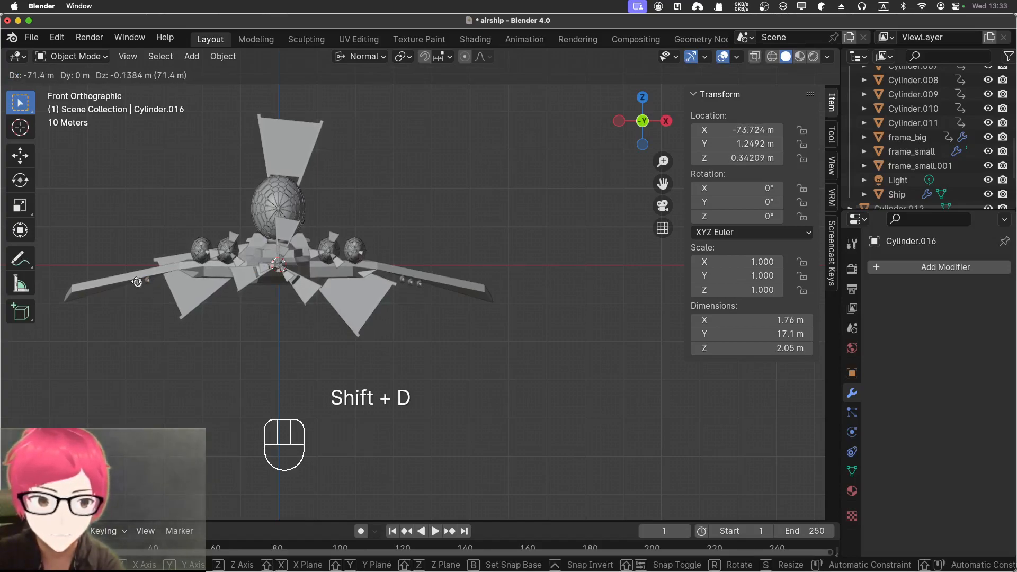
pyautogui.click(136, 282)
pyautogui.click(418, 284)
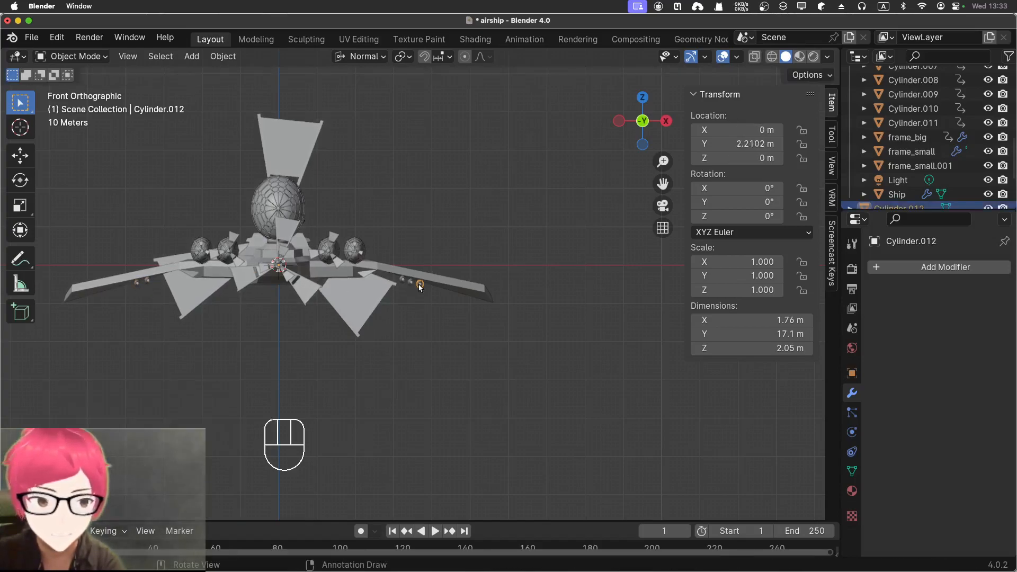
pyautogui.hotkey('shift', 'd')
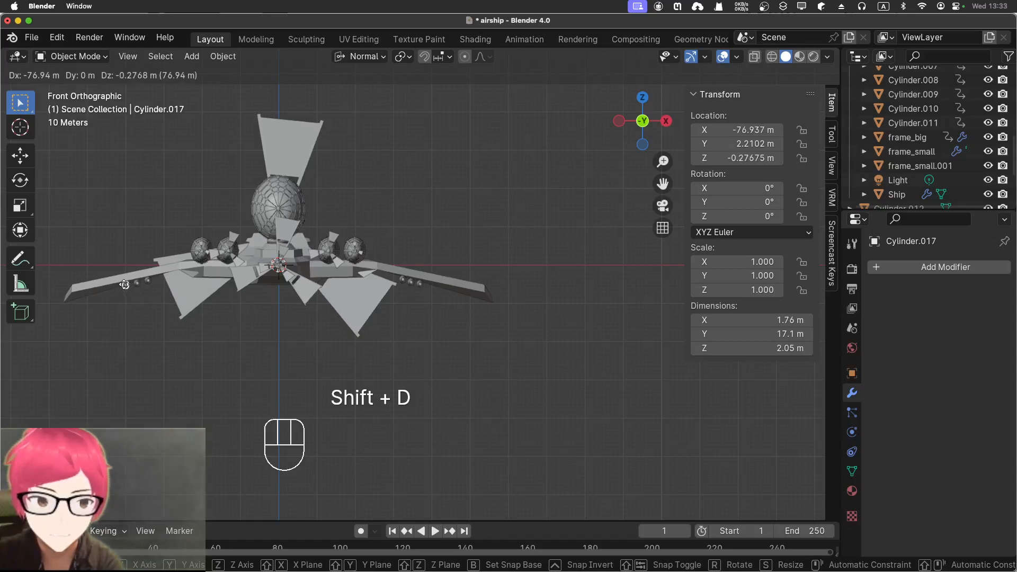
pyautogui.click(125, 283)
# Play the airship animation in Material Preview shading and examine the propellers and wing cylinders from several angles
pyautogui.moveTo(125, 283); pyautogui.dragTo(272, 252, button='middle')
pyautogui.scroll(-5, 272, 254)
pyautogui.moveTo(332, 295); pyautogui.dragTo(390, 332, button='middle')
pyautogui.press('space')
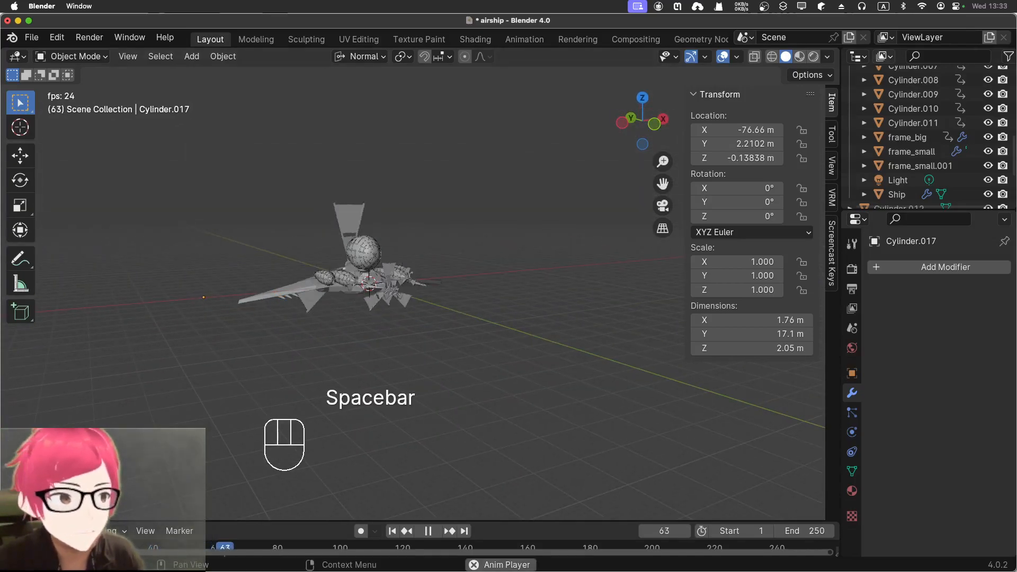
pyautogui.click(800, 56)
pyautogui.scroll(5, 615, 210)
pyautogui.moveTo(615, 209); pyautogui.dragTo(649, 336, button='middle')
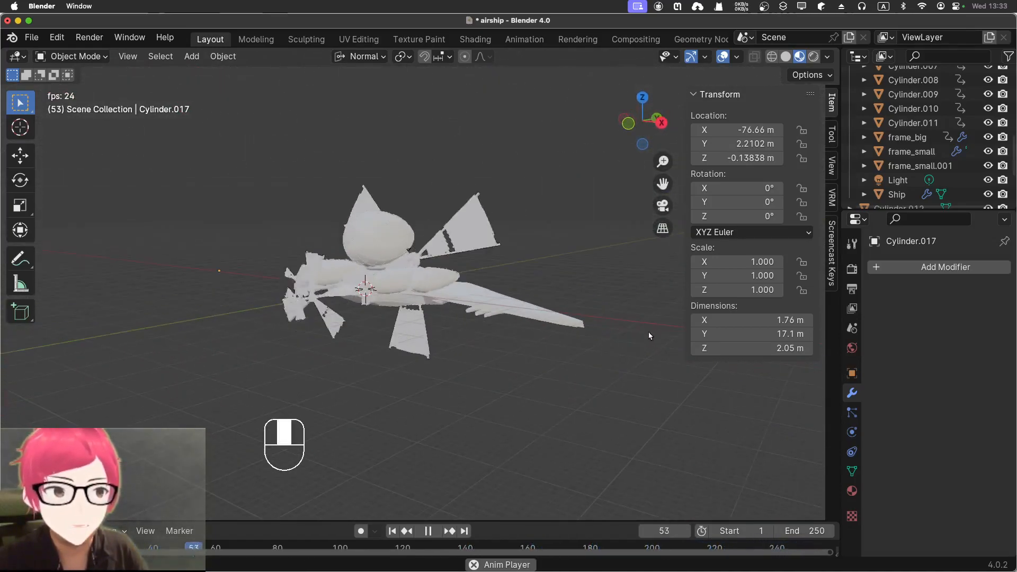
pyautogui.scroll(4, 457, 238)
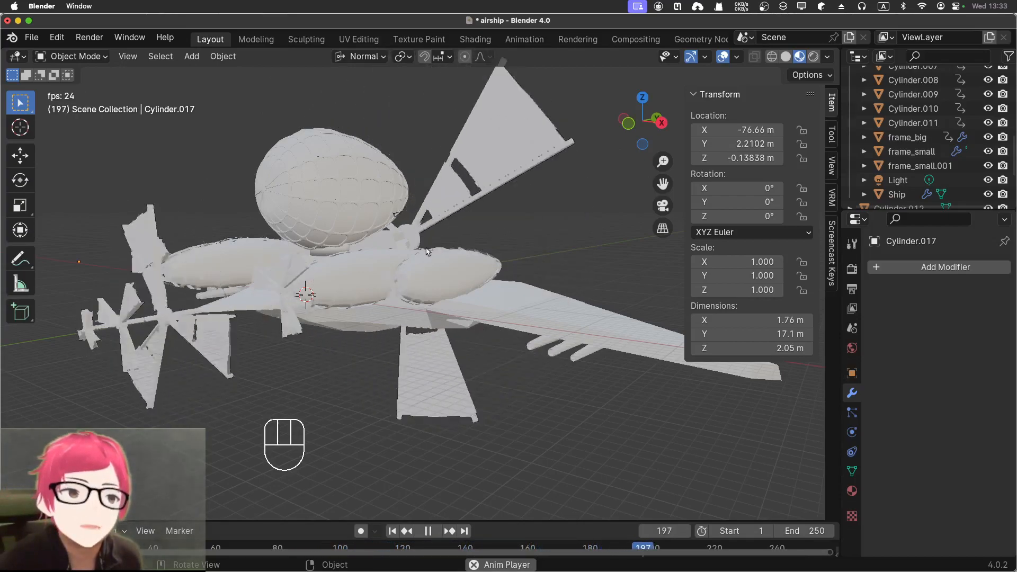
pyautogui.moveTo(230, 200)
pyautogui.mouseDown(button='middle')
pyautogui.moveTo(342, 216)
pyautogui.moveTo(222, 199)
pyautogui.moveTo(412, 212)
pyautogui.moveTo(359, 176)
pyautogui.moveTo(225, 217)
pyautogui.mouseUp(button='middle')
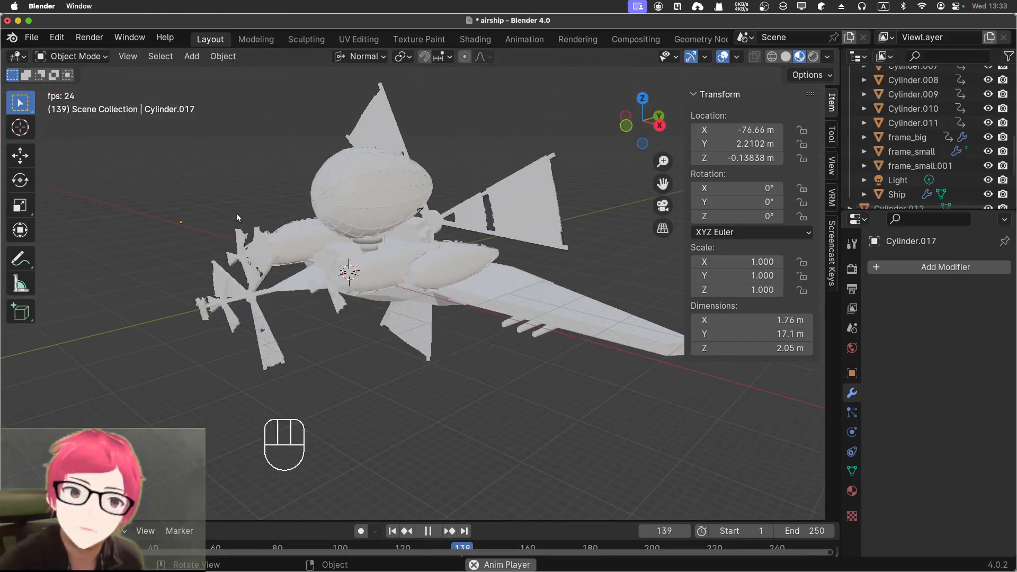